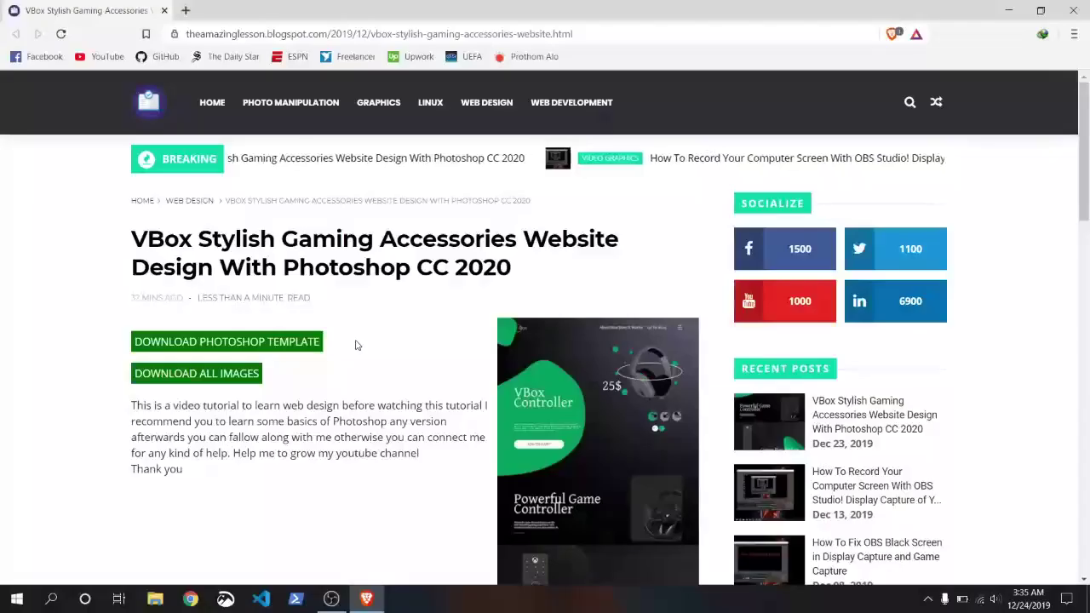
- Open the MEGA download page for the Web Design Bootstrap Layout template from the blog post
click(241, 341)
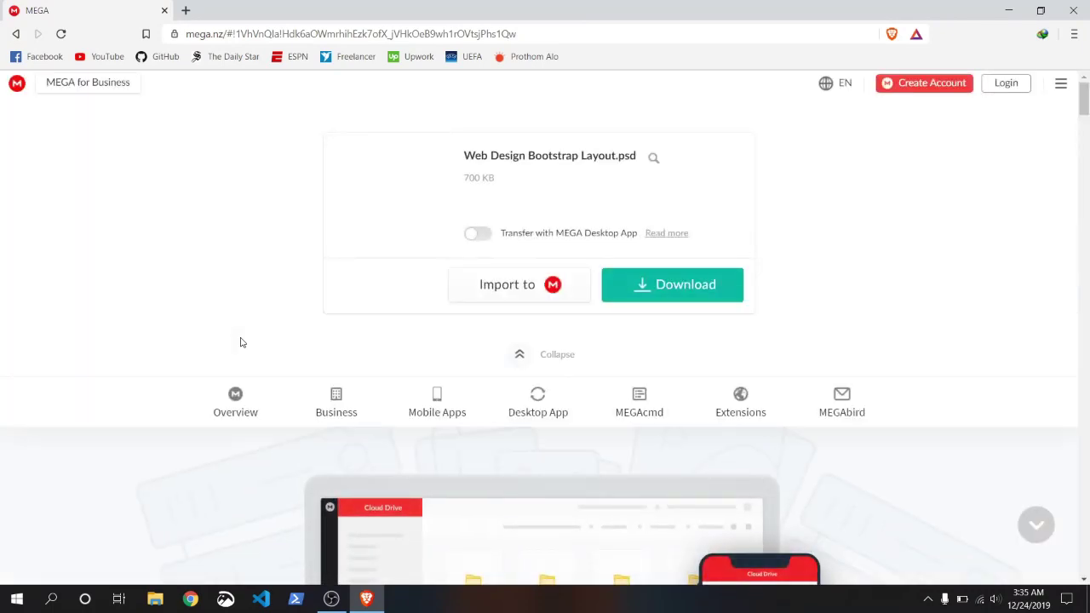
- Download Web Design Bootstrap Layout.psd into F:\YouTube\Tutorial\Photoshop\Web Design
click(679, 286)
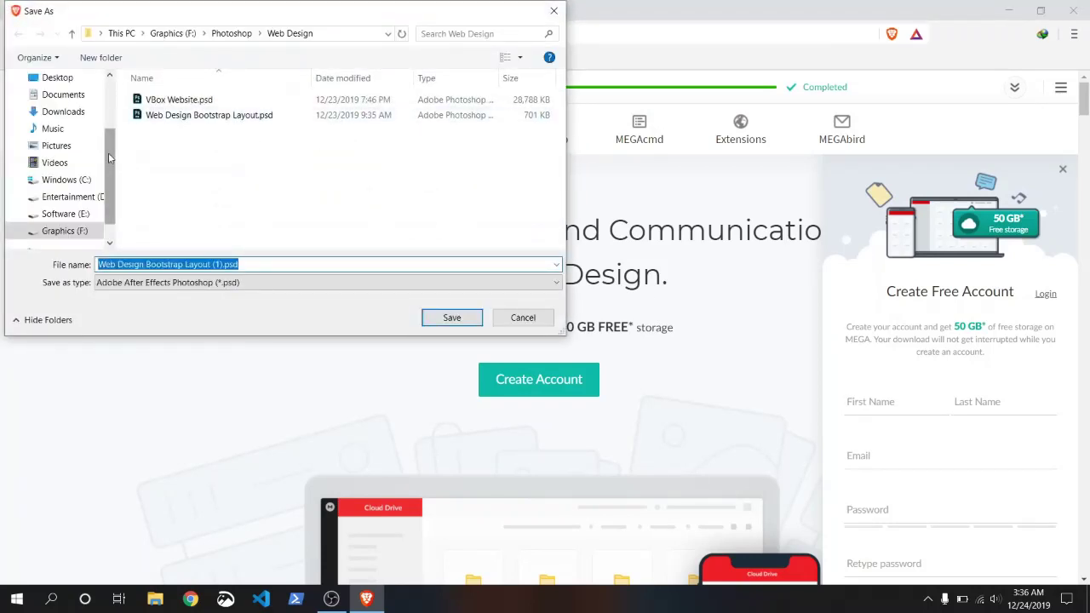
click(77, 232)
click(332, 198)
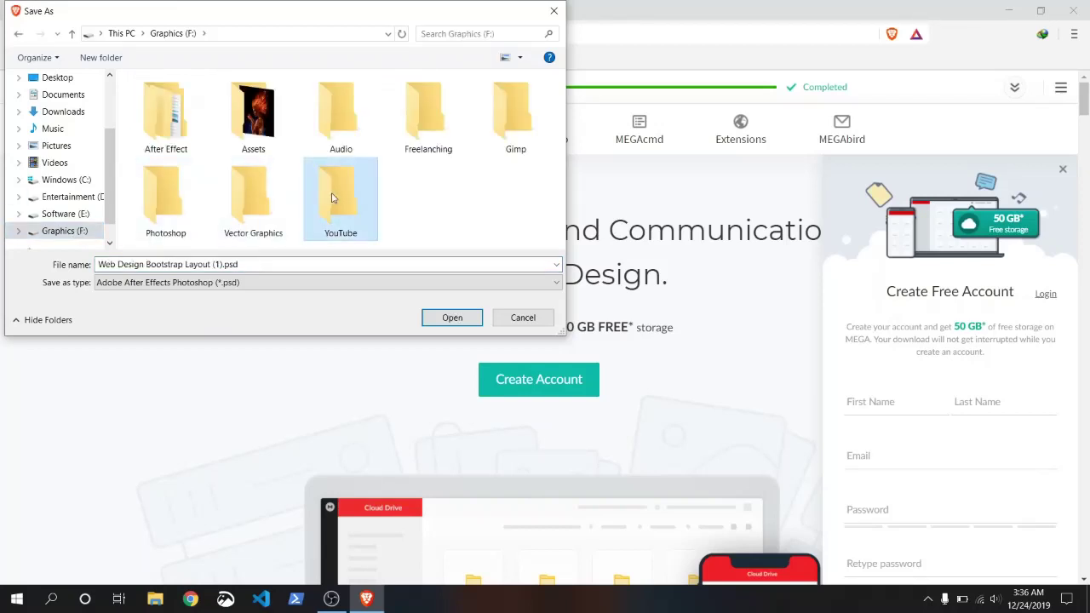
double_click(332, 197)
double_click(177, 126)
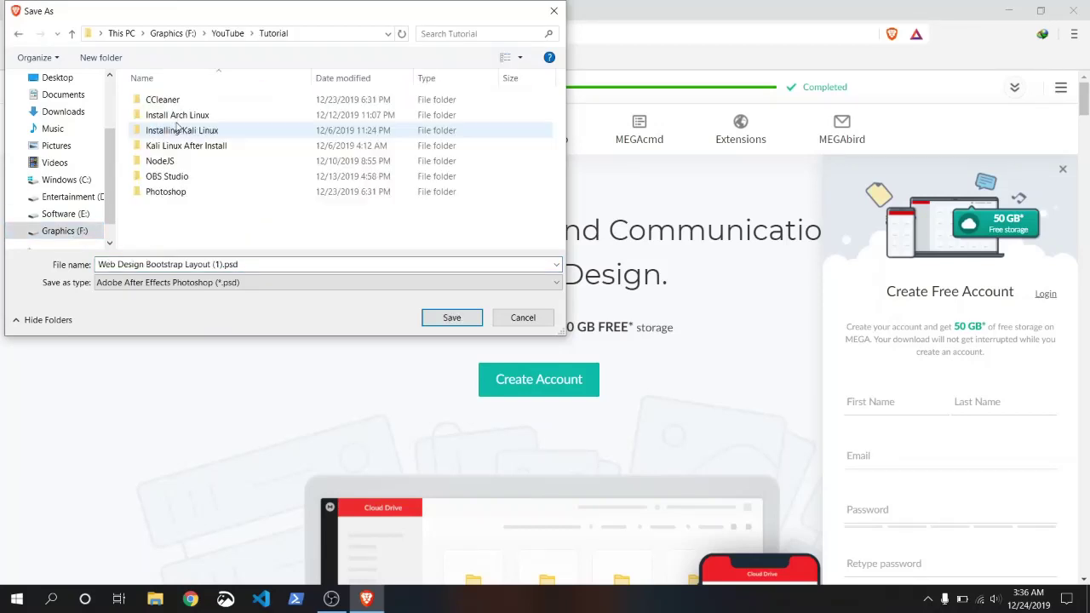
double_click(168, 192)
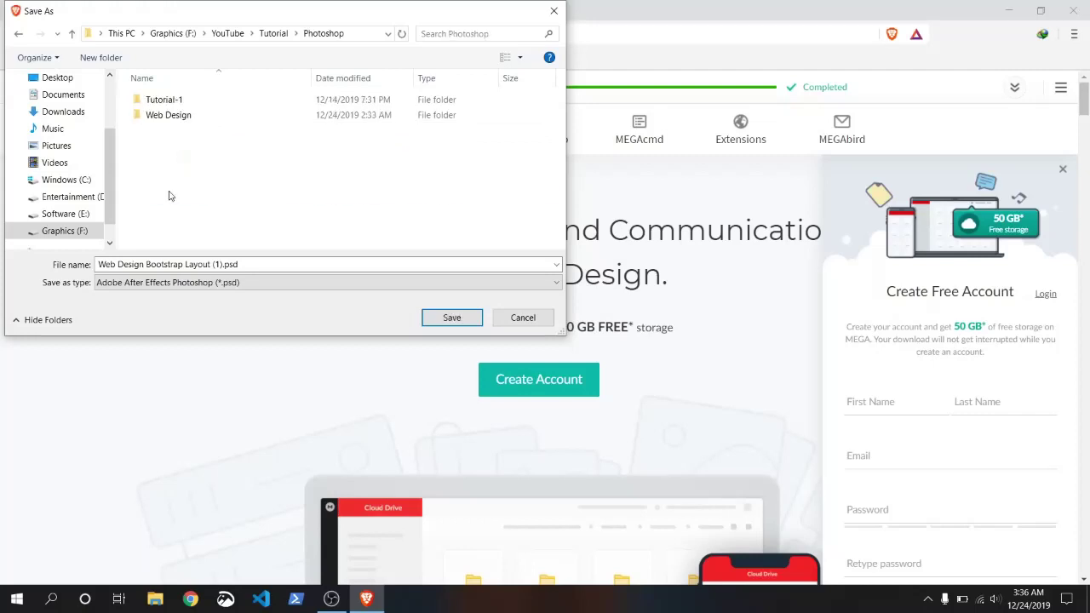
double_click(181, 116)
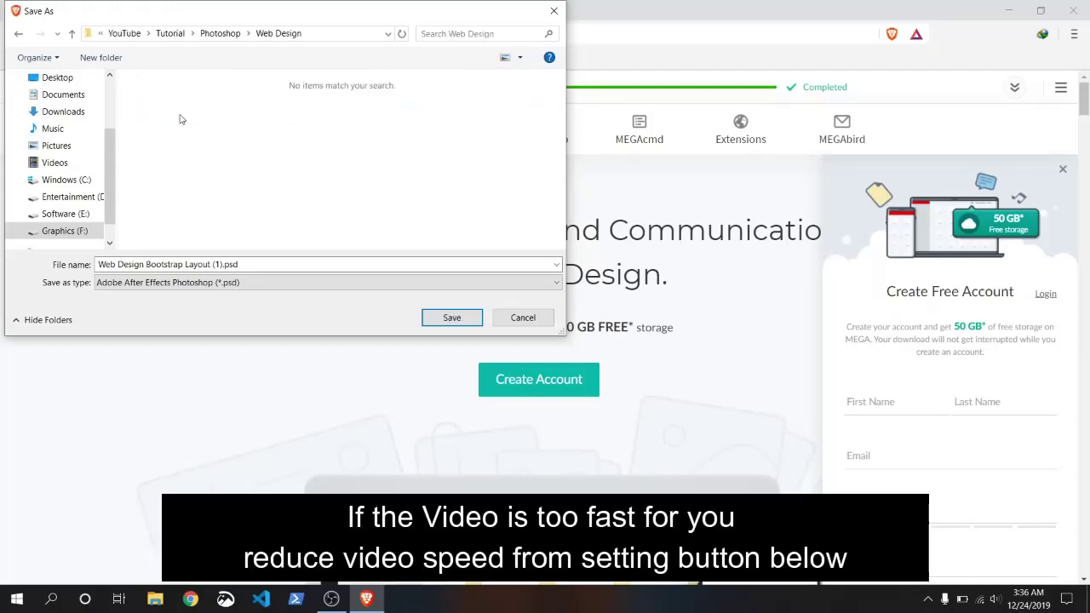
click(452, 318)
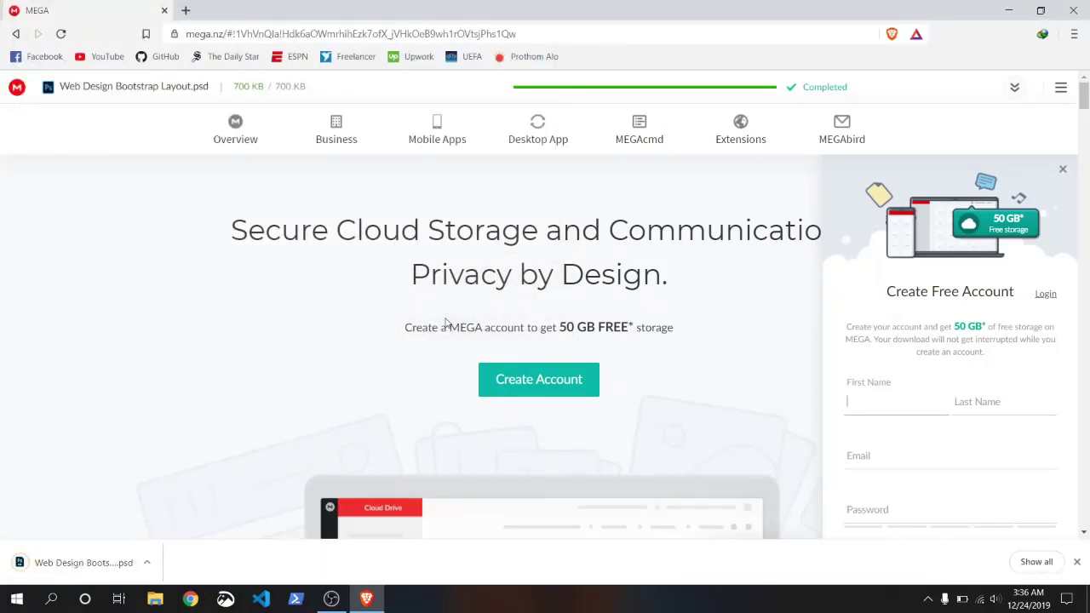
- Open the downloaded Web Design Bootstrap Layout (1).psd from its folder in Adobe Photoshop 2020
click(148, 562)
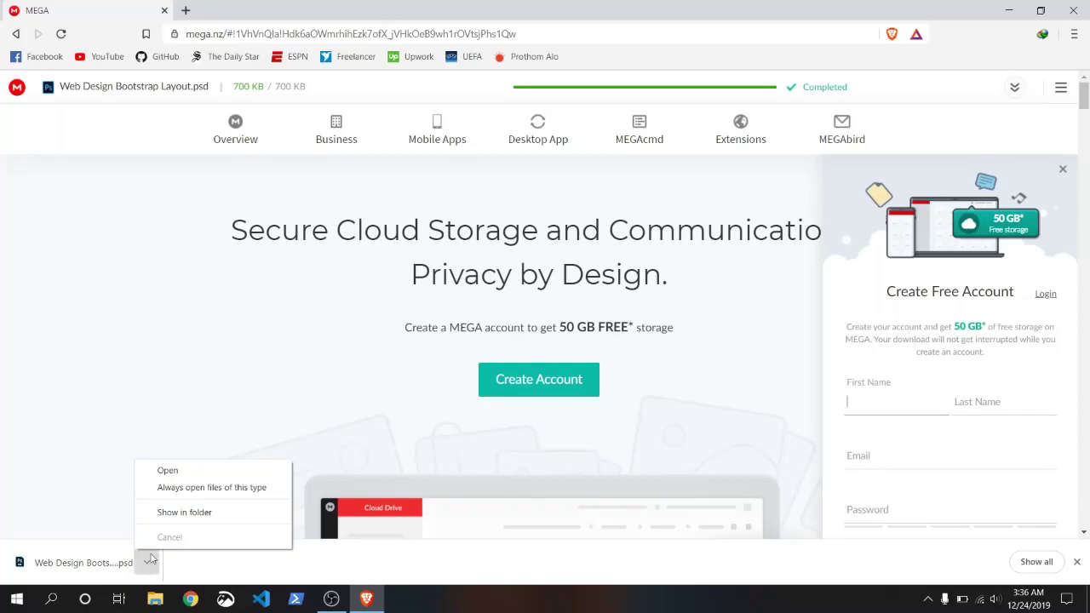
click(185, 513)
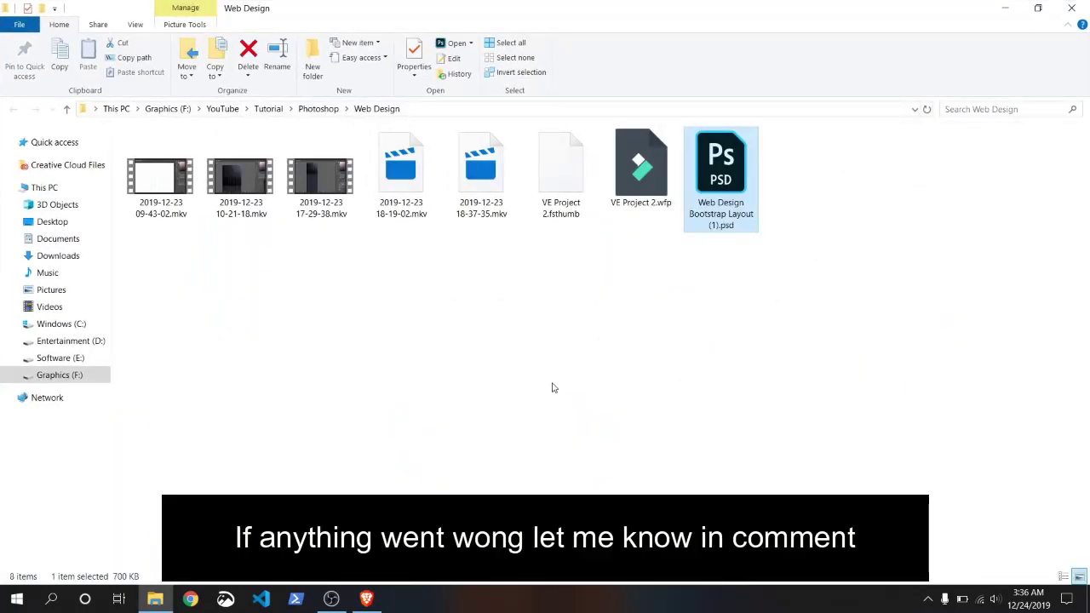
right_click(721, 161)
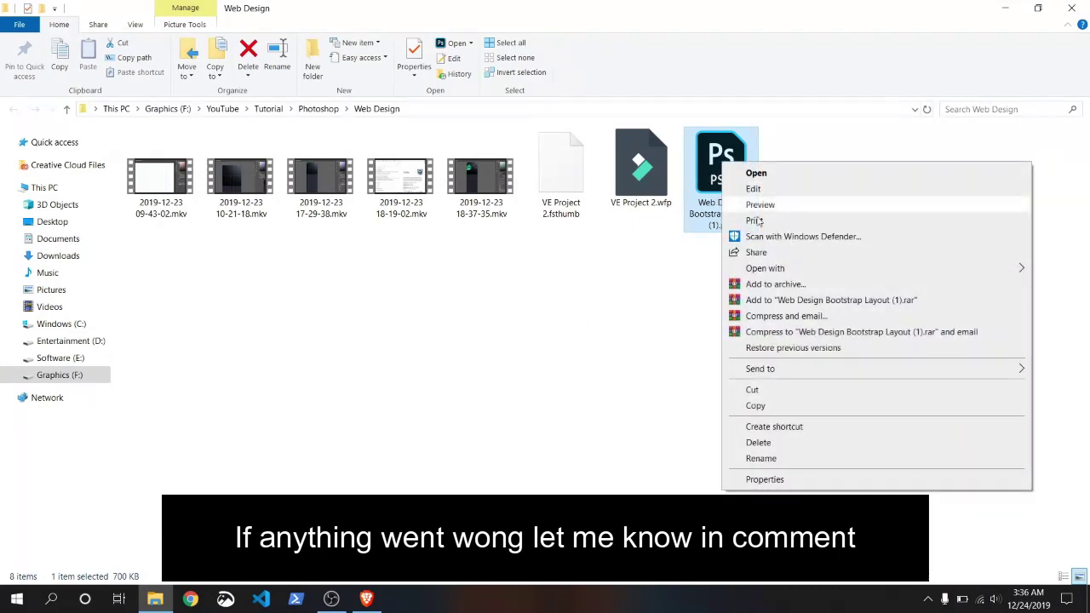
mouse_move(765, 268)
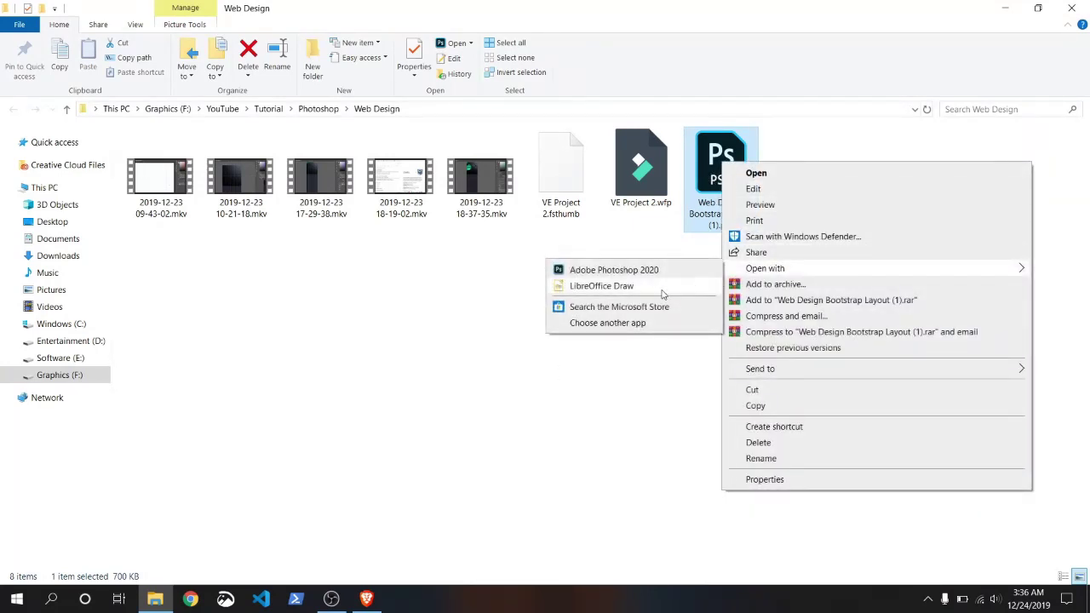
click(635, 271)
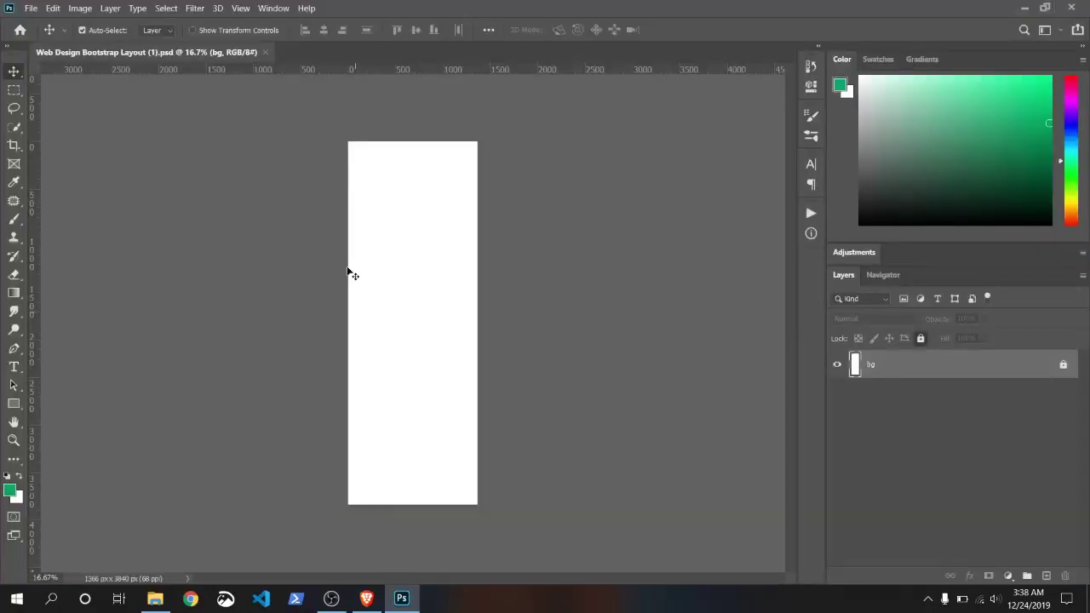
- Fit the canvas on screen and show the guides
click(238, 9)
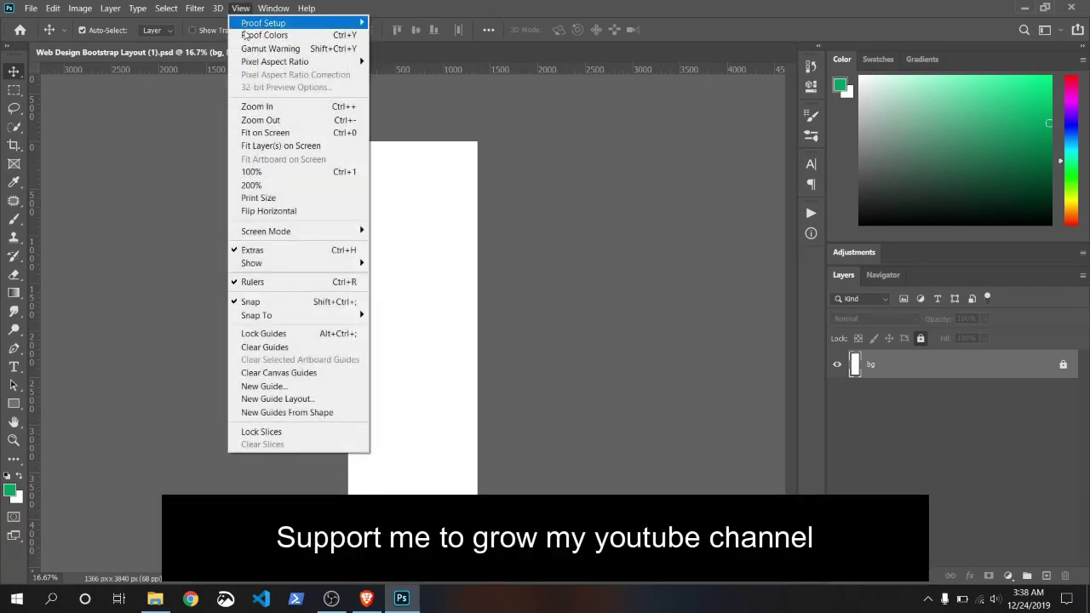
click(265, 134)
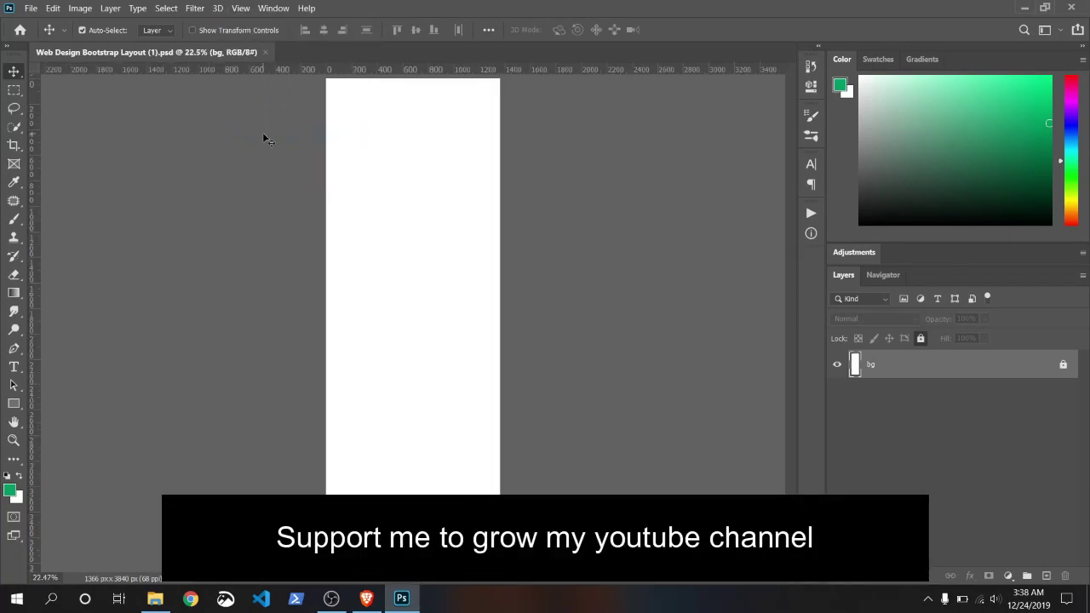
click(238, 8)
mouse_move(252, 263)
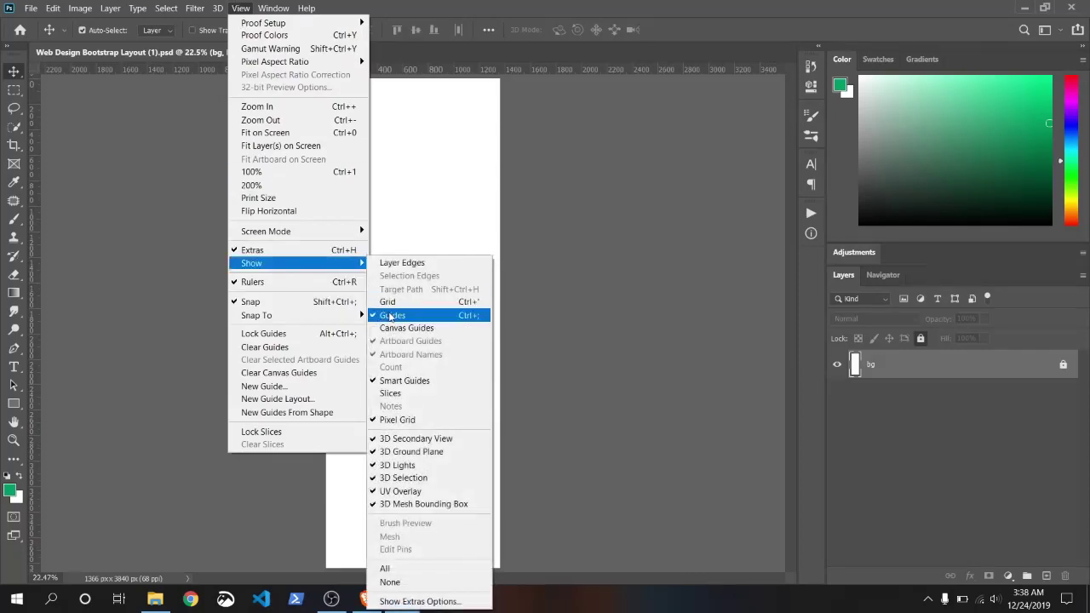
click(392, 316)
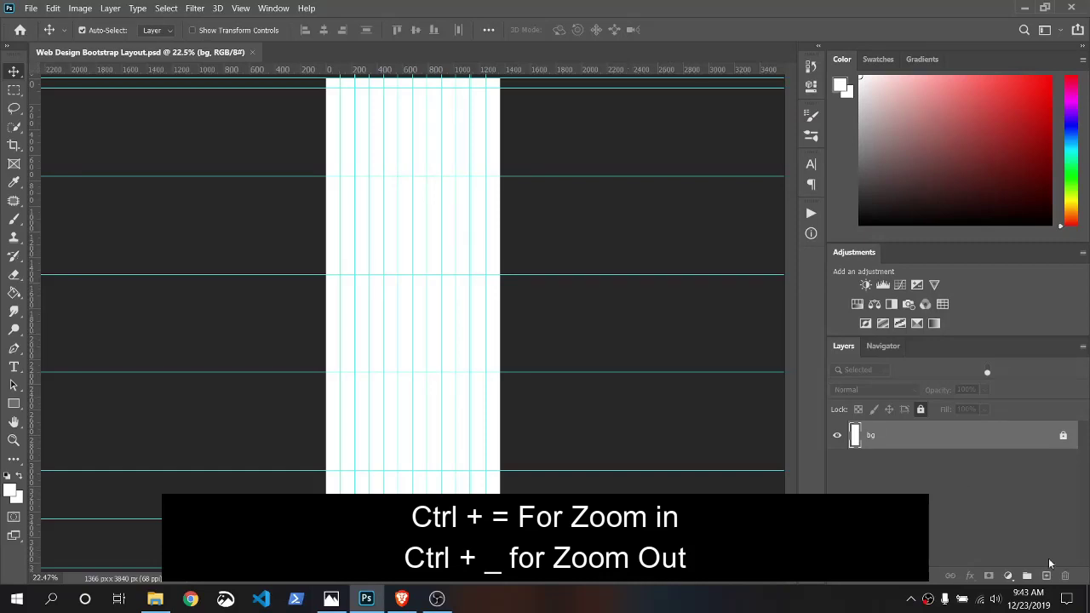
- Add a new Layer 1 filled with dark grey #2d2d2d
click(1046, 576)
click(52, 8)
click(75, 219)
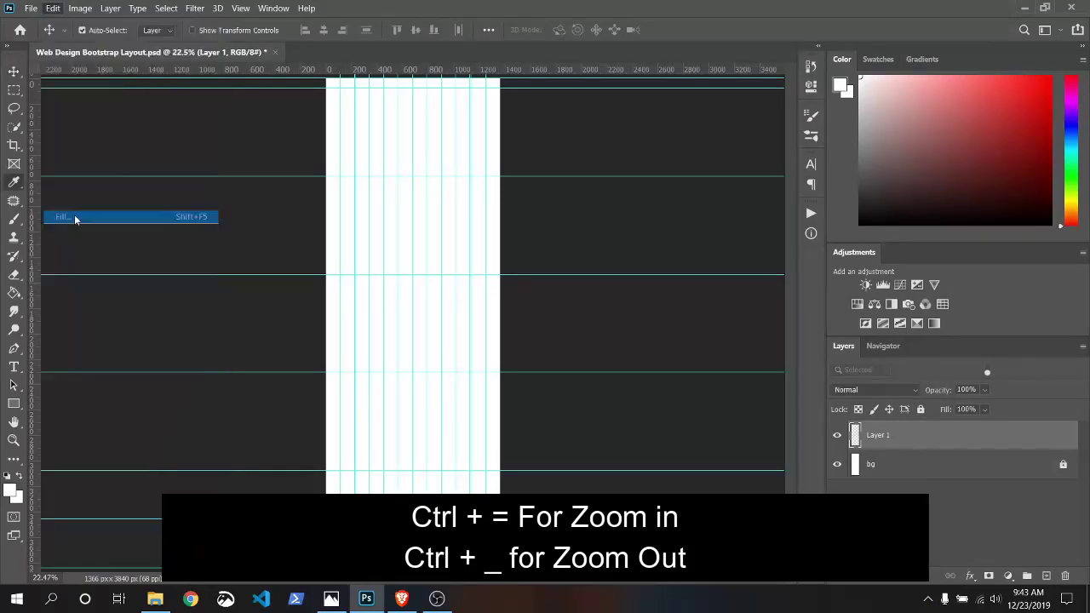
click(522, 149)
click(521, 189)
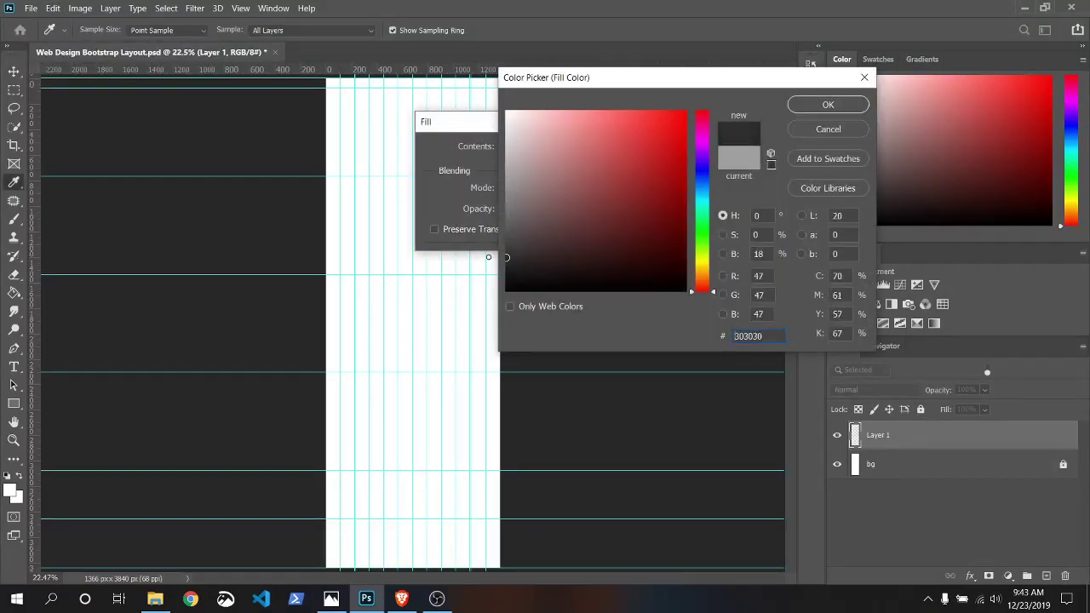
text(2d2d2d)
click(828, 104)
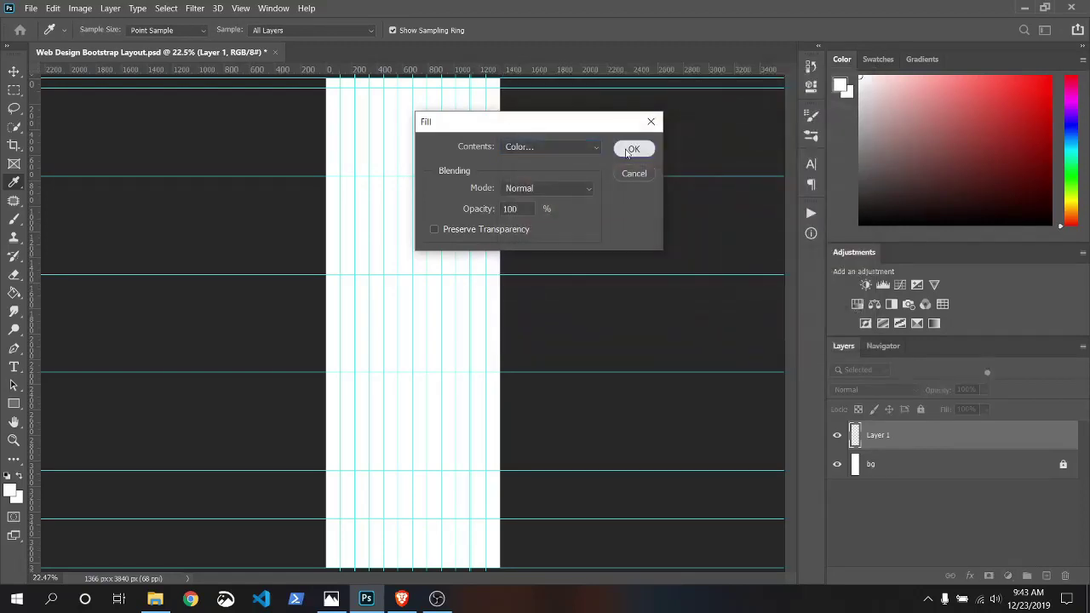
click(630, 151)
- Make the pasteboard Medium Gray and hide the guides
right_click(606, 168)
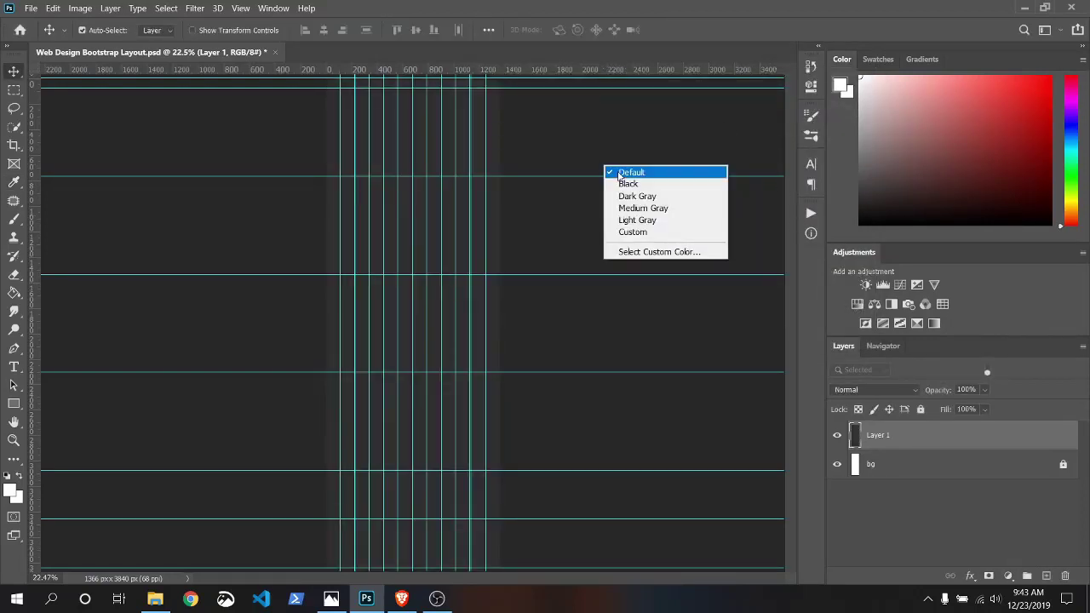
click(647, 207)
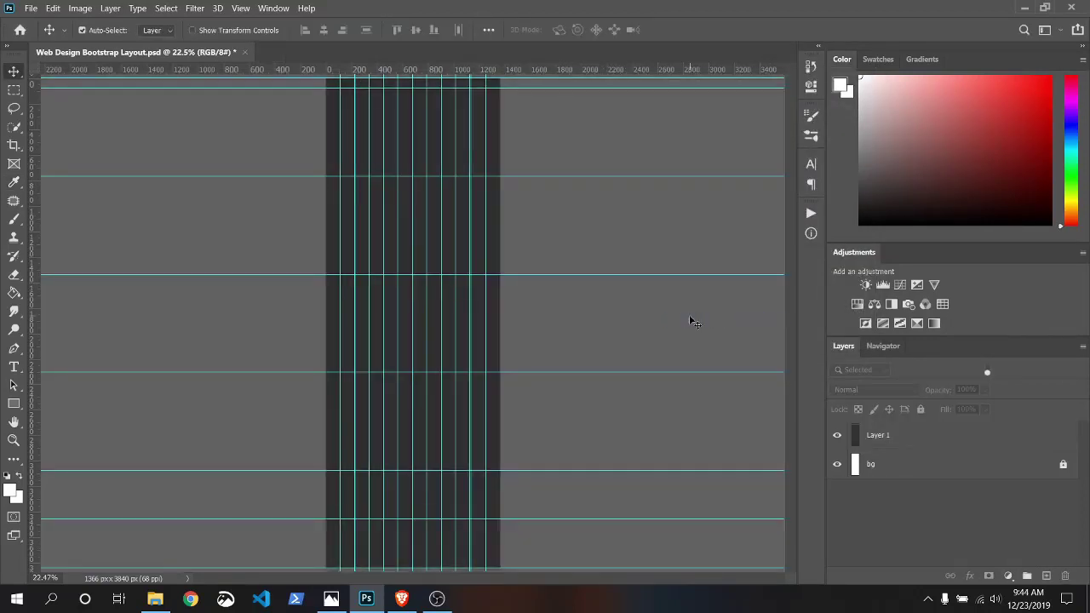
click(916, 439)
click(242, 8)
mouse_move(251, 263)
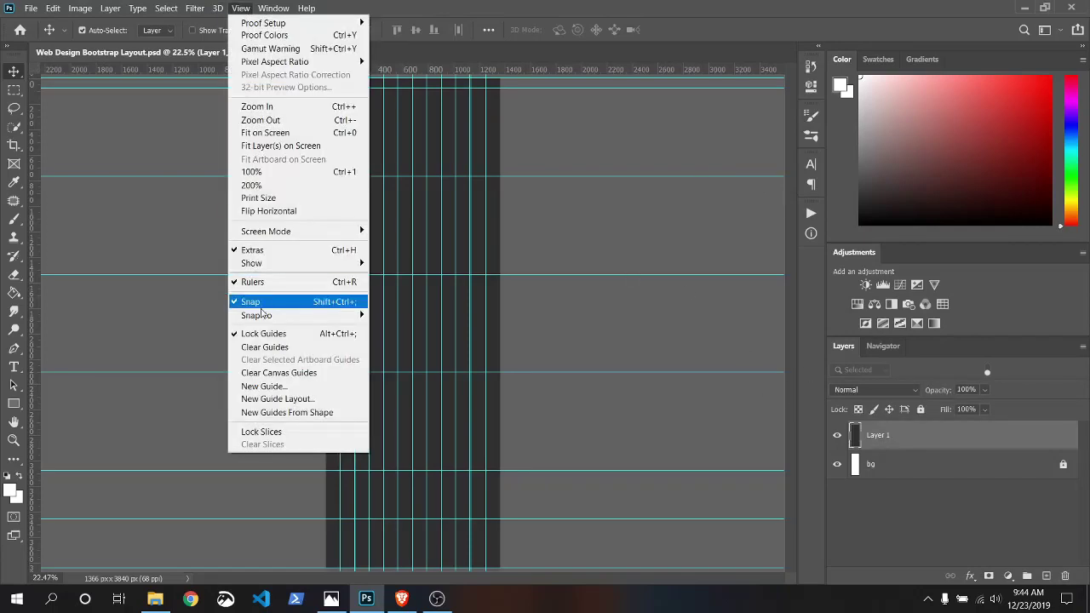
click(391, 318)
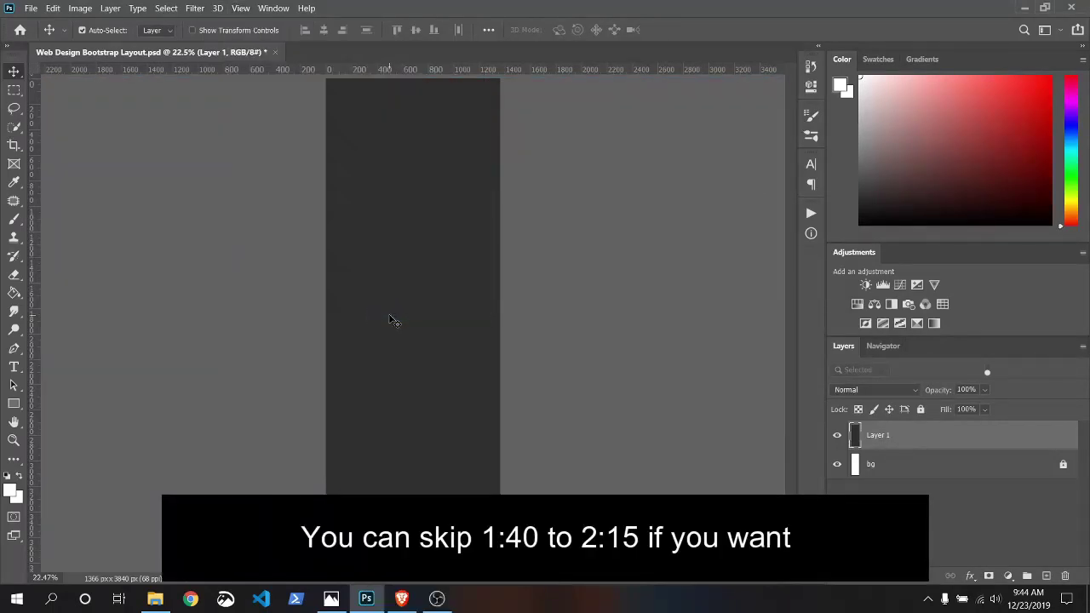
- Add noise of about 24 to Layer 1
click(194, 9)
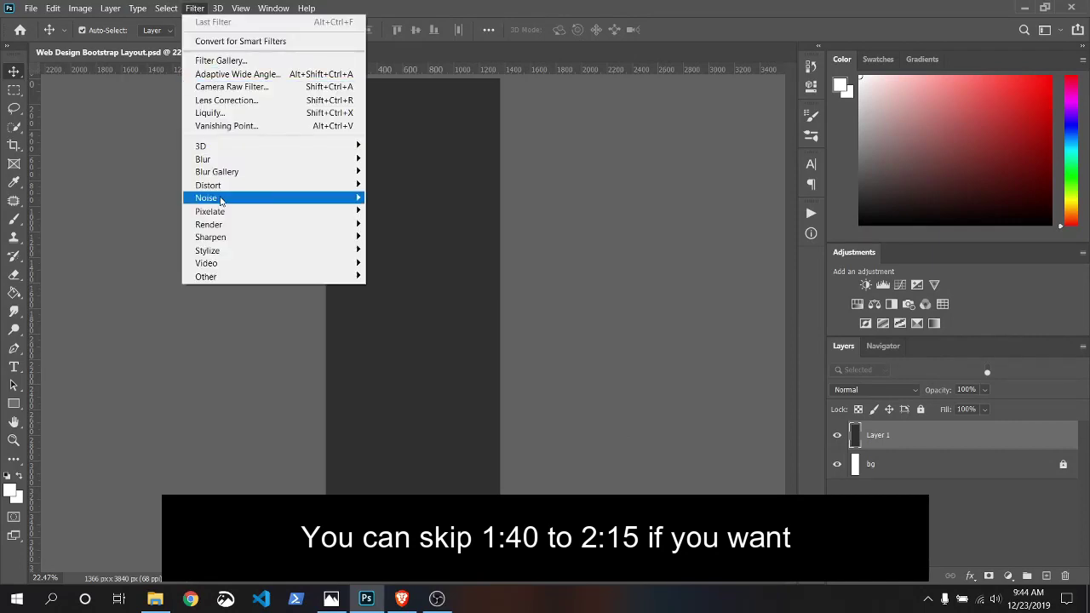
mouse_move(207, 198)
click(400, 198)
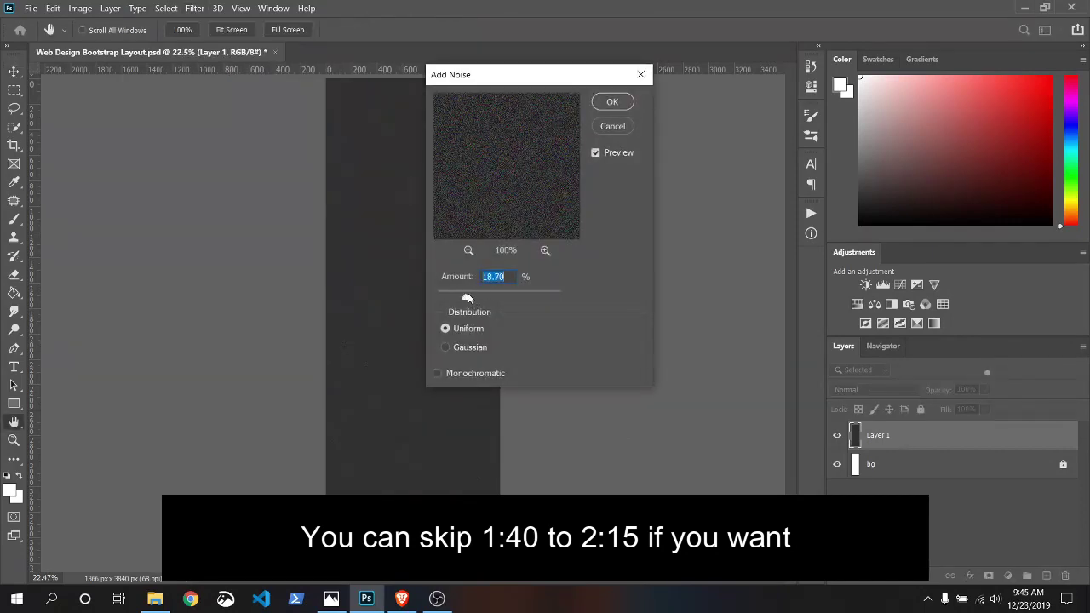
mouse_move(466, 295)
mouse_down()
mouse_move(501, 296)
mouse_move(474, 296)
mouse_up()
click(612, 101)
- Add a Levels adjustment layer that lowers the white output to darken the background
click(1007, 576)
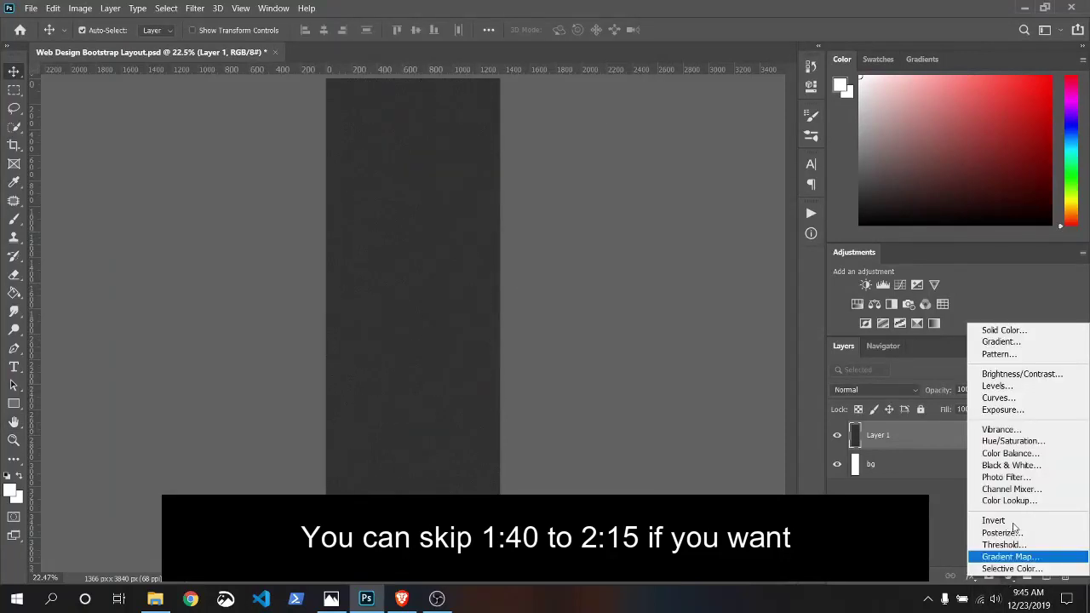
click(998, 386)
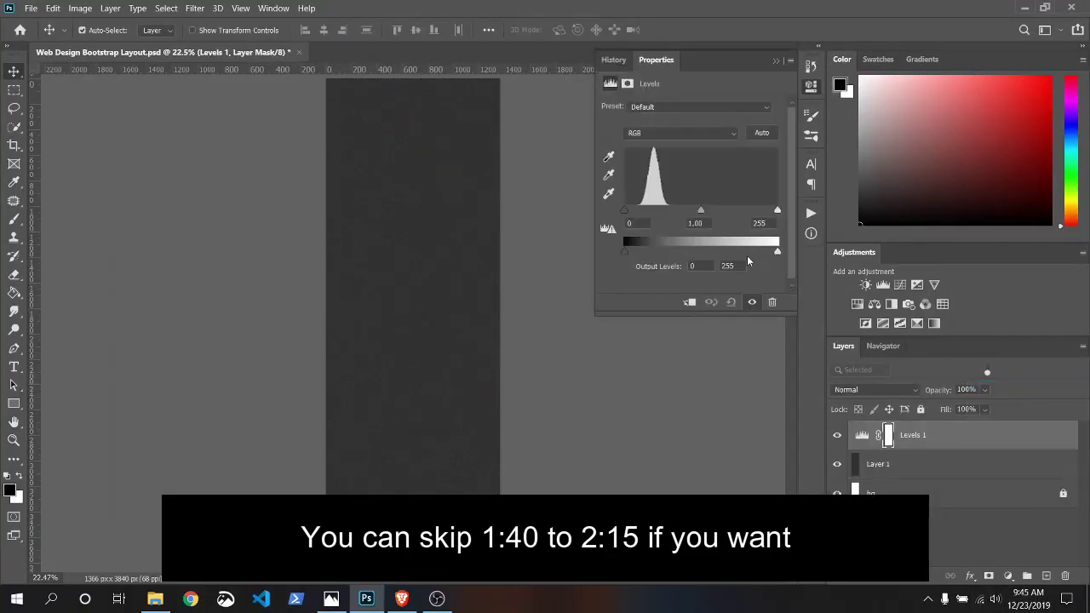
drag(777, 251, 732, 249)
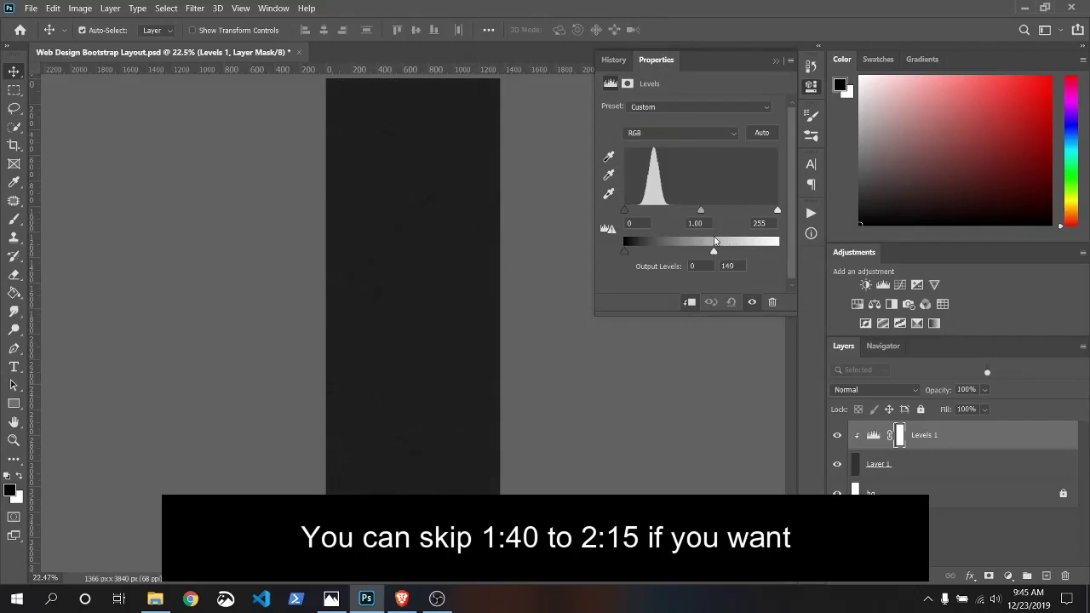
click(774, 62)
- Apply a Wave distortion to Layer 1 with 1 generator and wider wavelength and amplitude
click(936, 464)
click(194, 8)
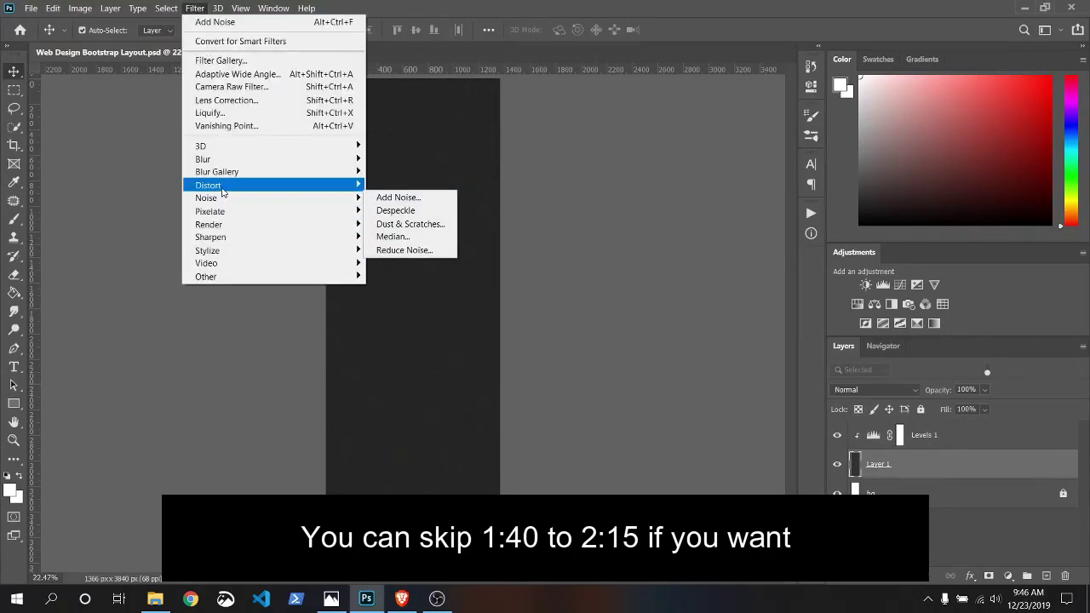
mouse_move(208, 185)
click(401, 276)
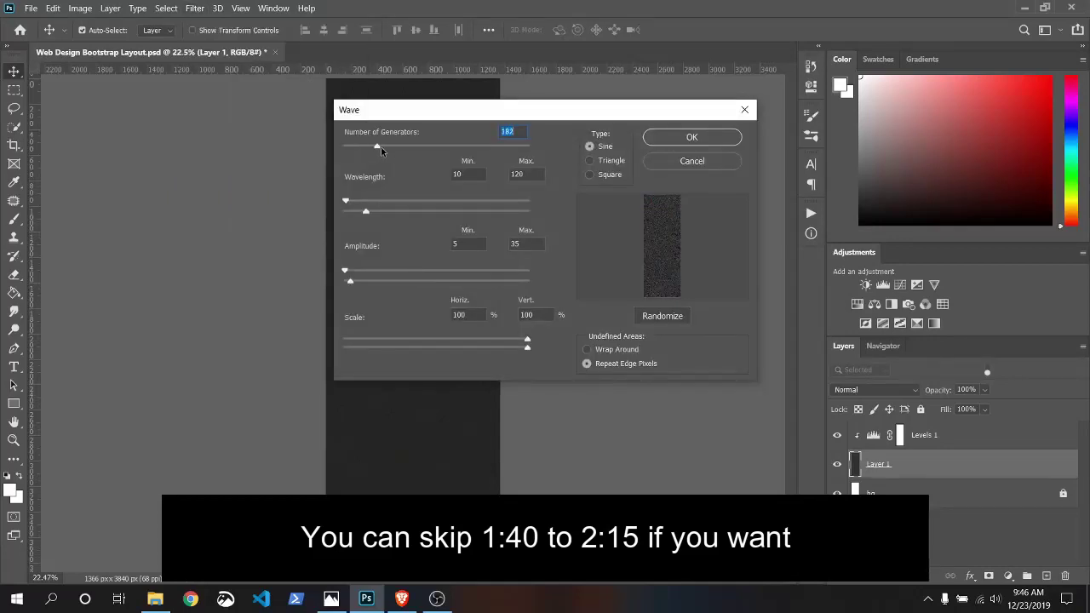
drag(377, 146, 344, 147)
drag(366, 212, 473, 211)
drag(345, 200, 464, 200)
drag(349, 280, 437, 280)
drag(527, 347, 461, 347)
click(589, 160)
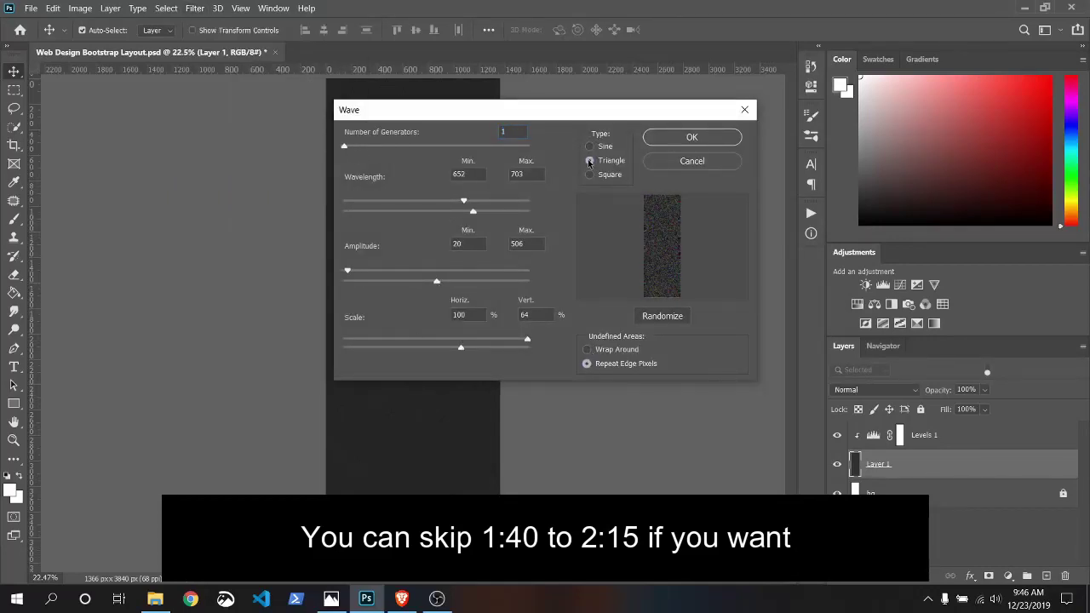
click(589, 174)
click(675, 139)
- Add a Black & White adjustment layer with lowered Reds, Greens and Blues values
click(978, 439)
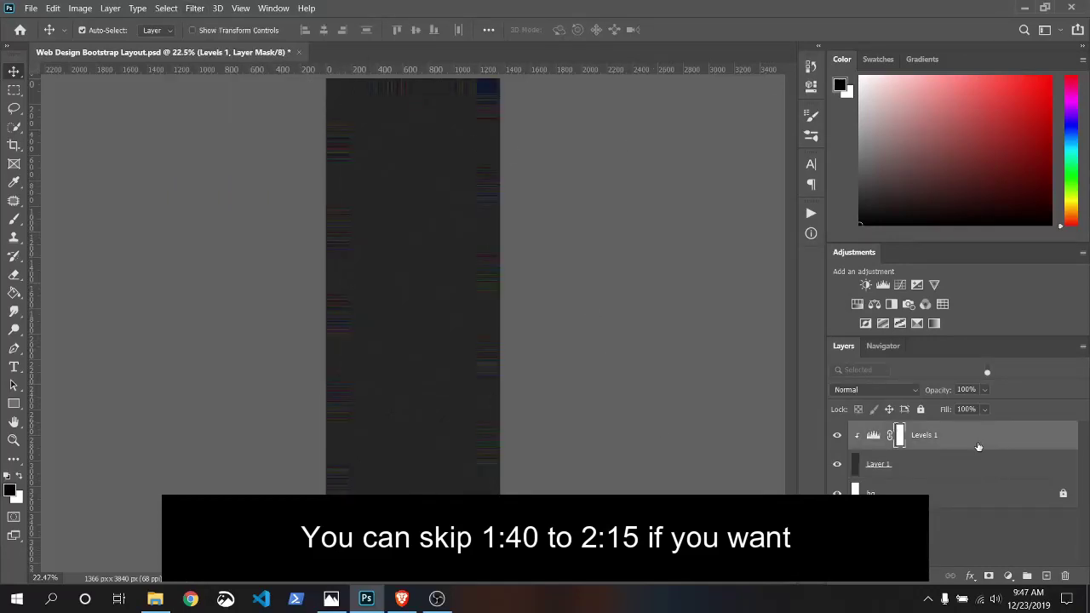
click(1008, 575)
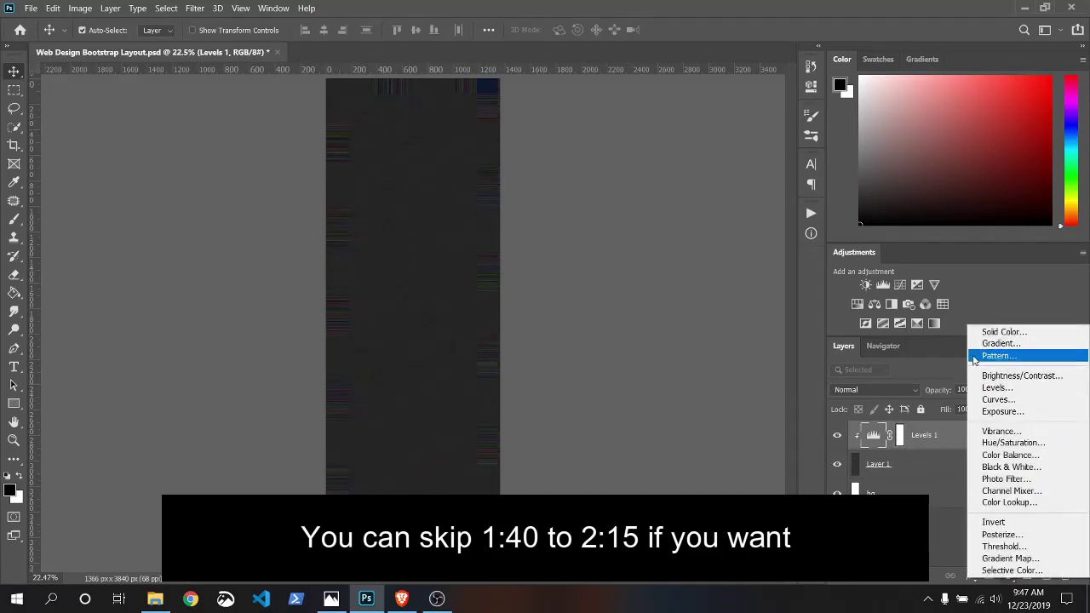
click(992, 469)
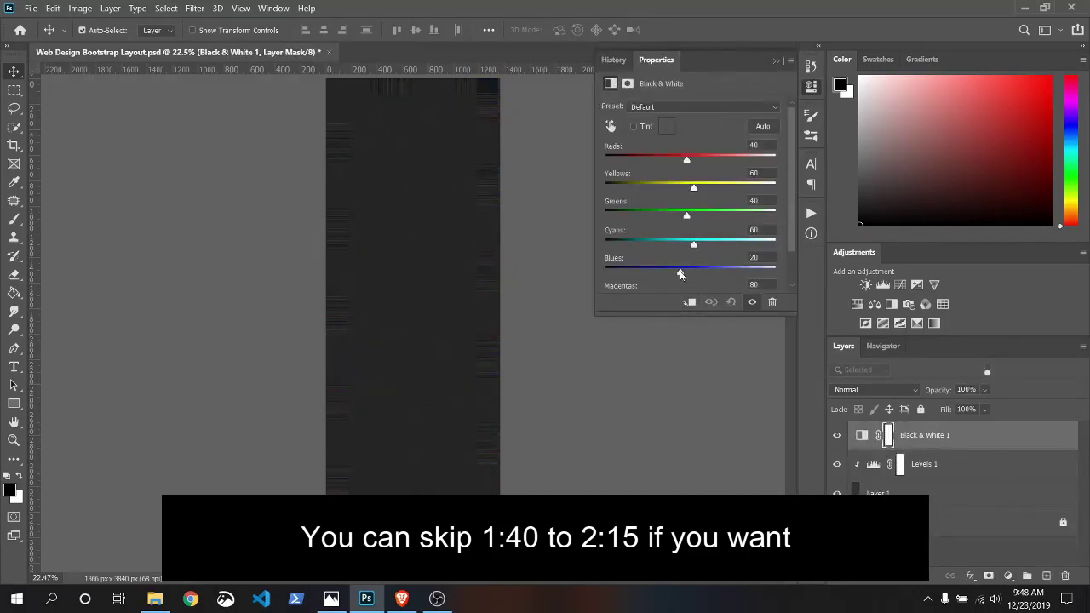
mouse_move(679, 273)
mouse_down()
mouse_move(664, 272)
mouse_move(687, 244)
mouse_up()
drag(687, 216, 665, 216)
drag(686, 160, 650, 159)
click(775, 62)
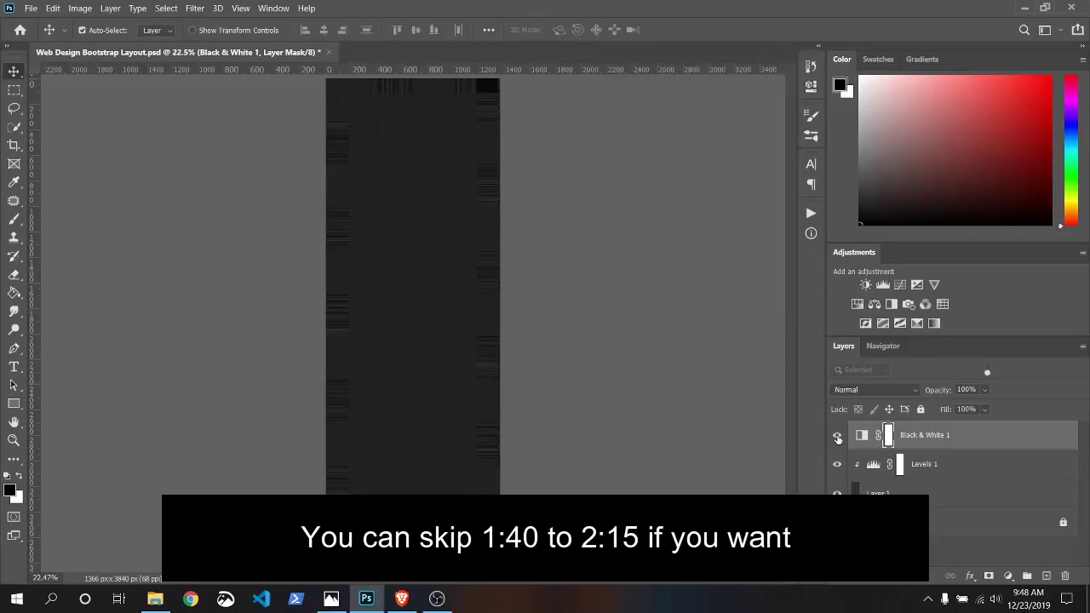
- Add a Selective Color adjustment reducing yellow in the Blacks for a blue tint
click(1008, 576)
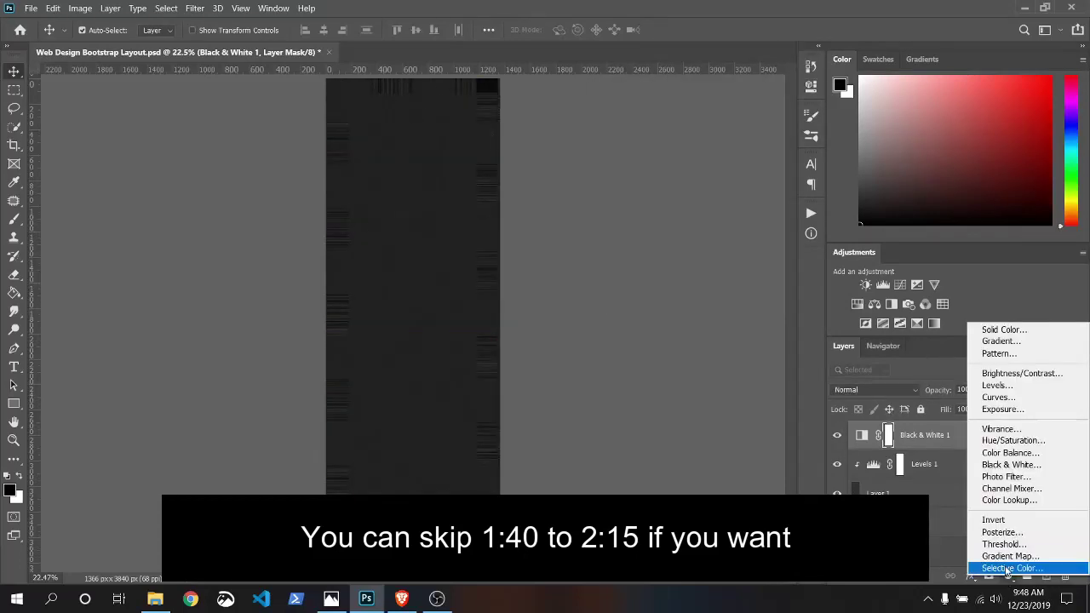
click(1011, 568)
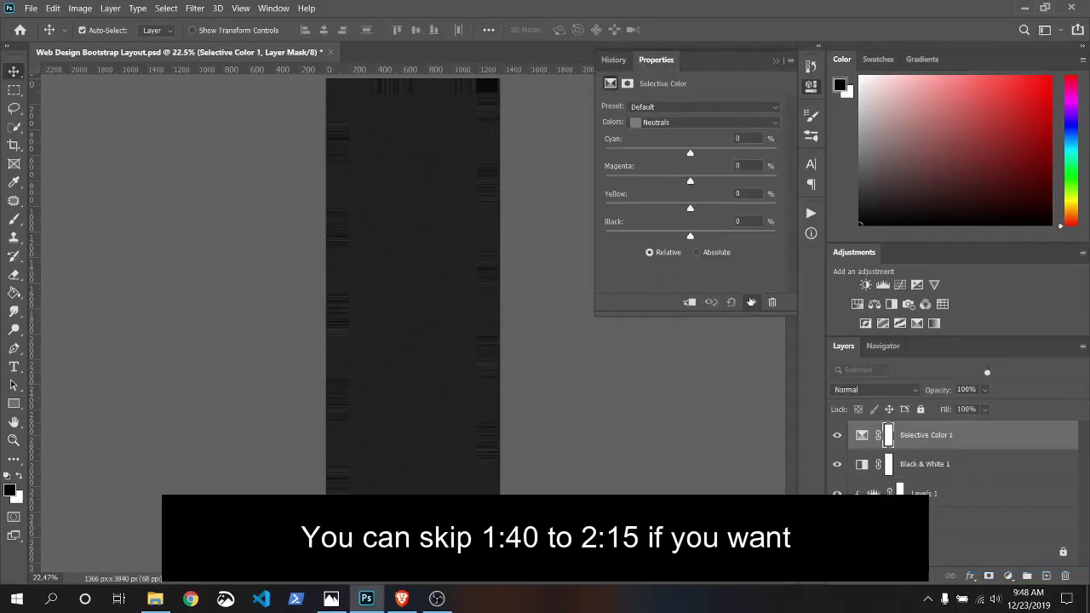
click(708, 122)
click(668, 225)
drag(690, 208, 685, 208)
click(775, 61)
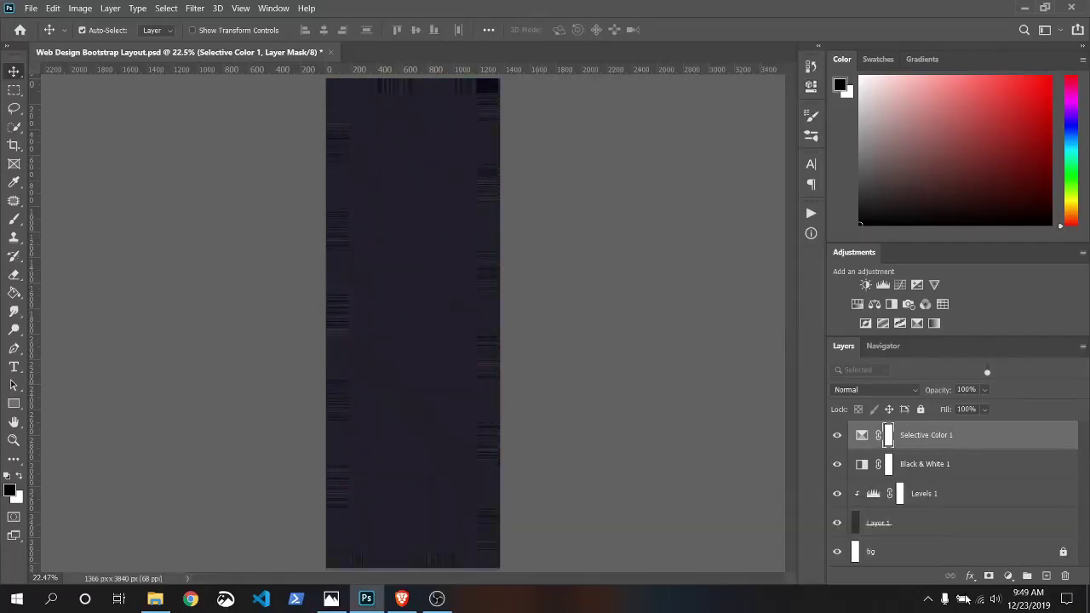
click(877, 523)
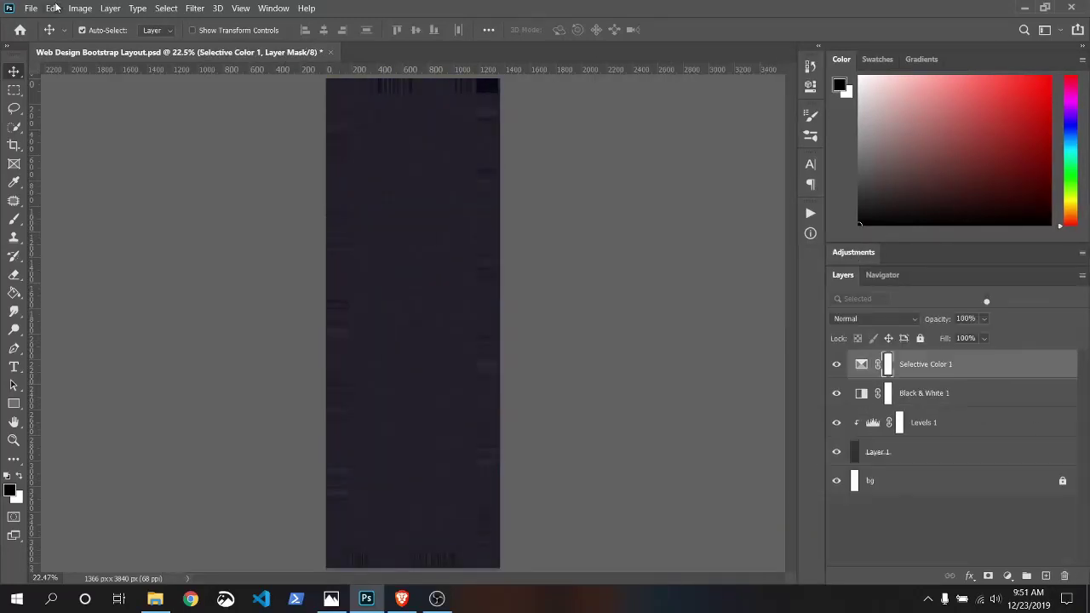
- Save the document as VBox Website.psd
click(32, 9)
click(68, 173)
click(582, 409)
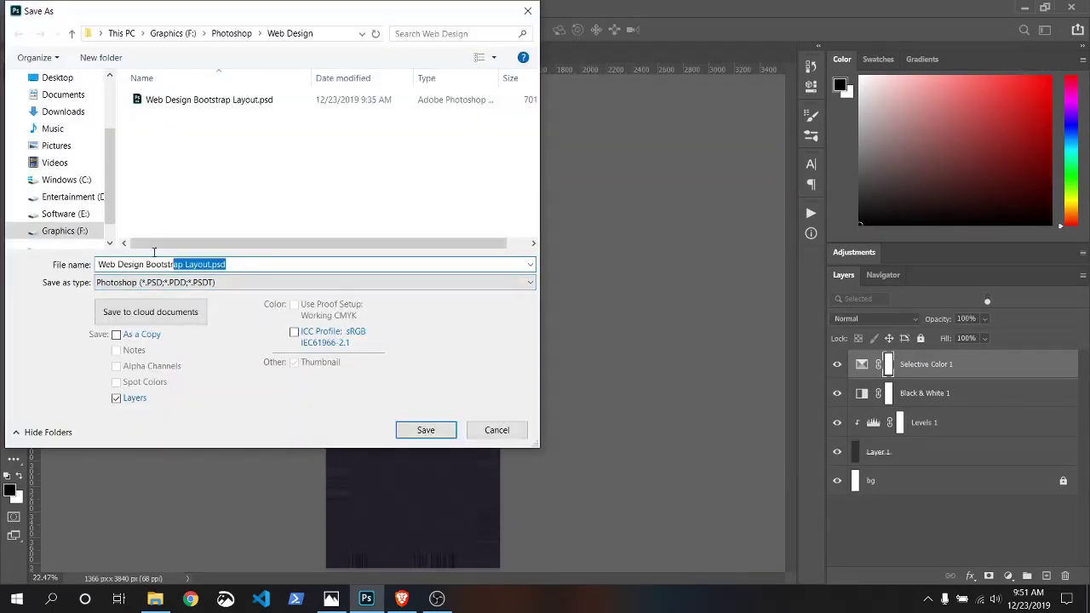
text(VBox Website)
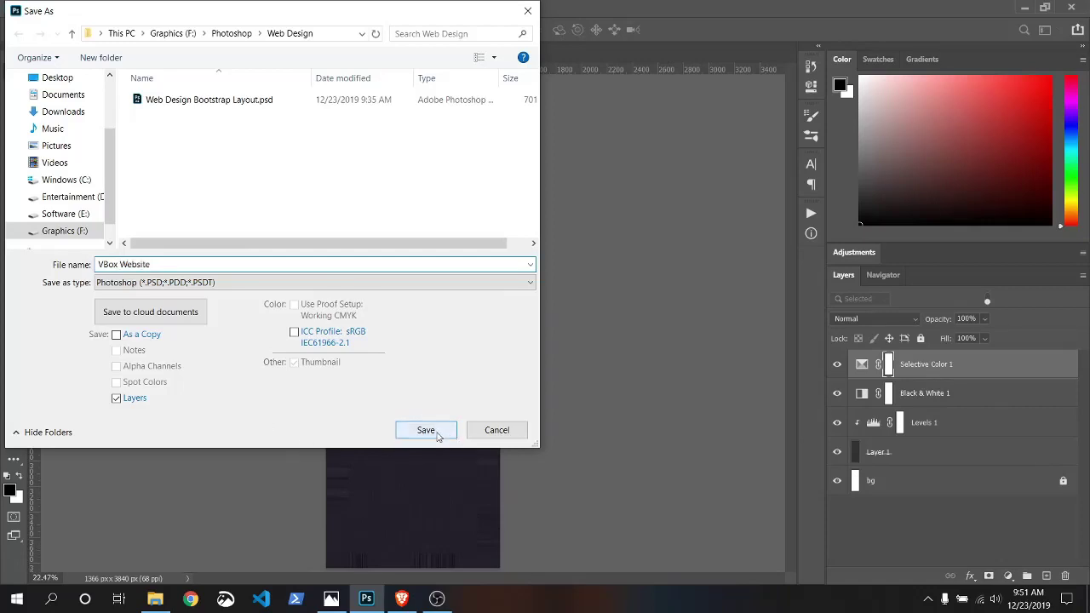
click(425, 430)
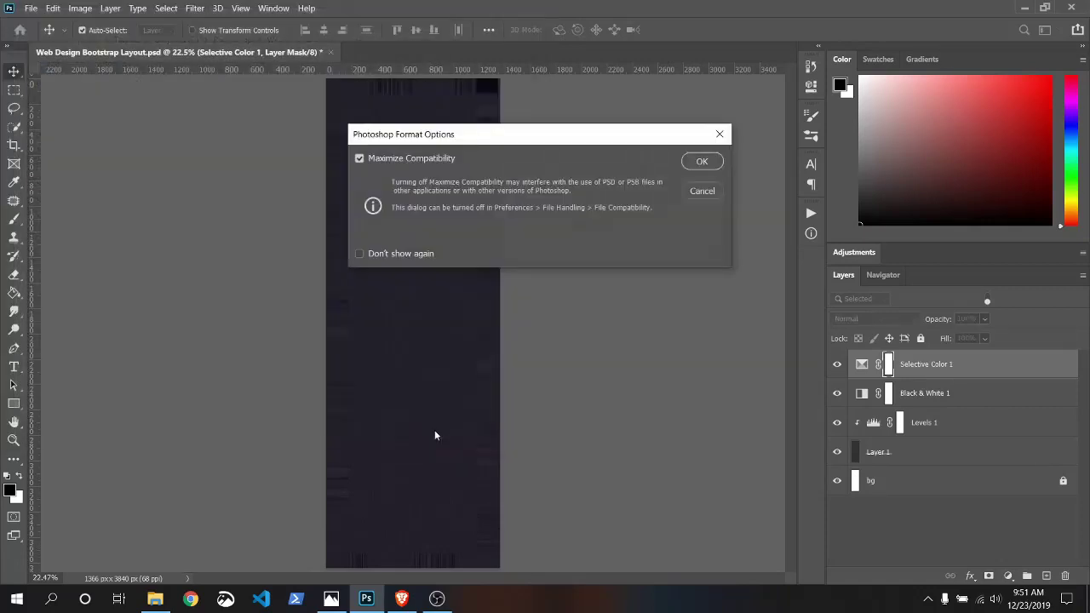
click(702, 161)
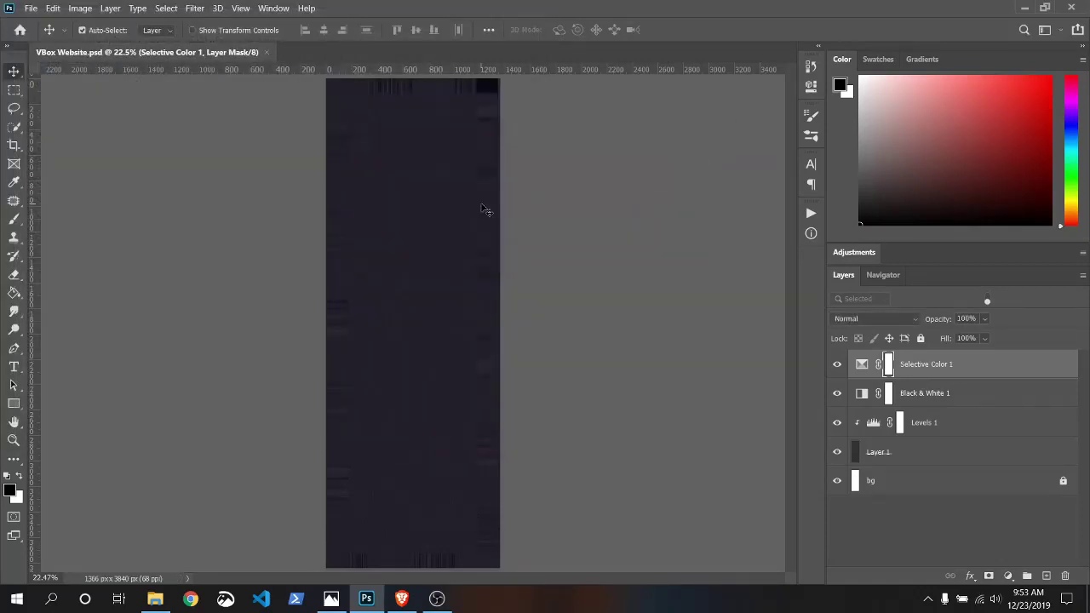
- Group Layer 1 and its three adjustment layers into a group named Bg
click(928, 459)
shift+click(935, 369)
key(ctrl+g)
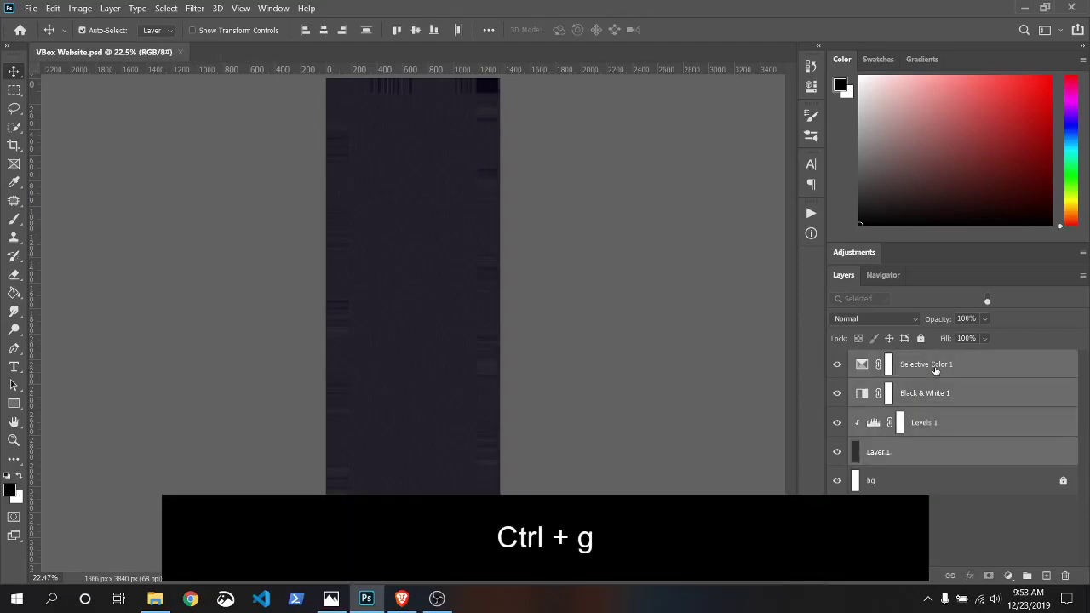
double_click(890, 358)
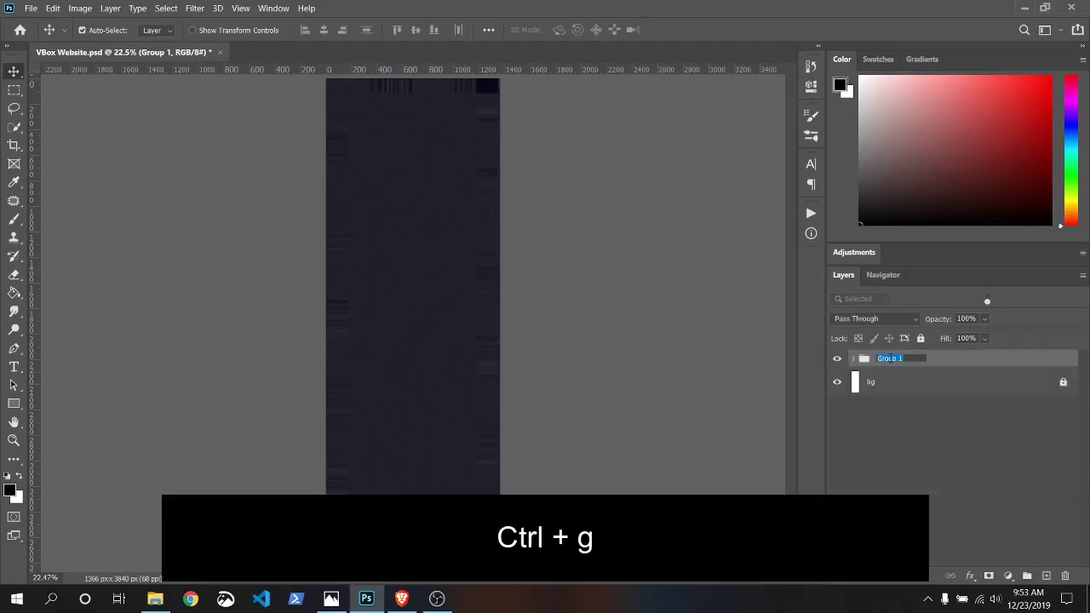
text(Bg)
key(Return)
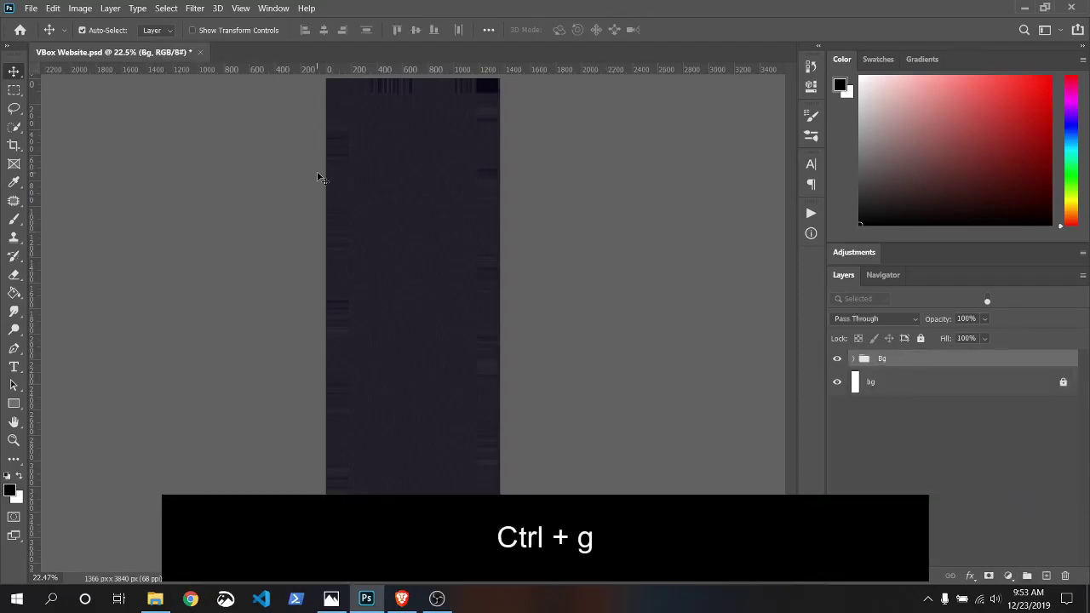
- Show the guides again and zoom the page back to 50%
click(241, 8)
click(397, 317)
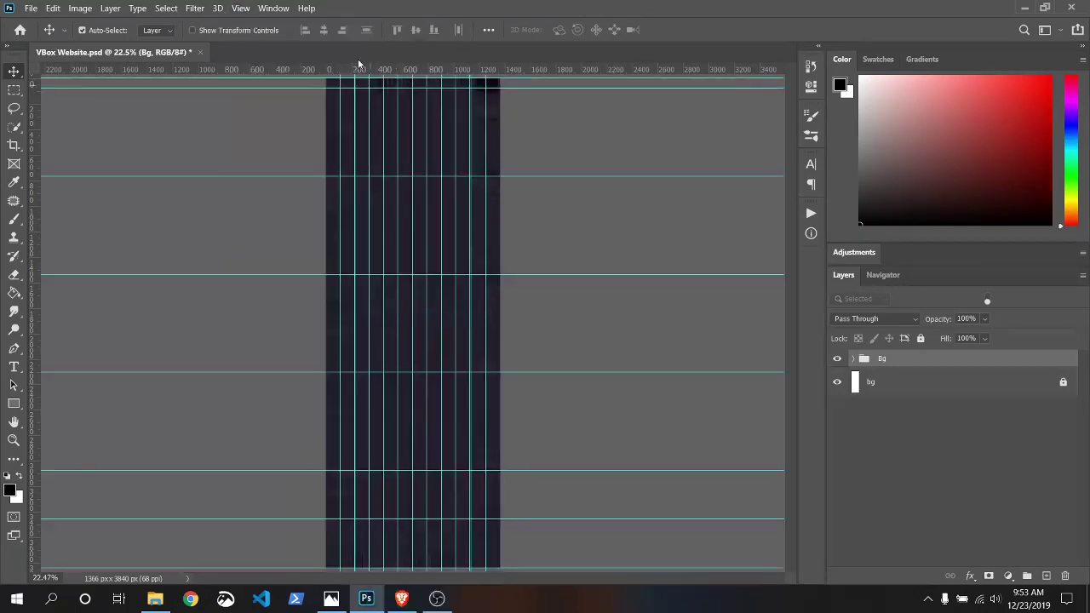
key(ctrl+plus)
key(ctrl+plus)
key(ctrl+plus)
scroll(790, 282, down, 2)
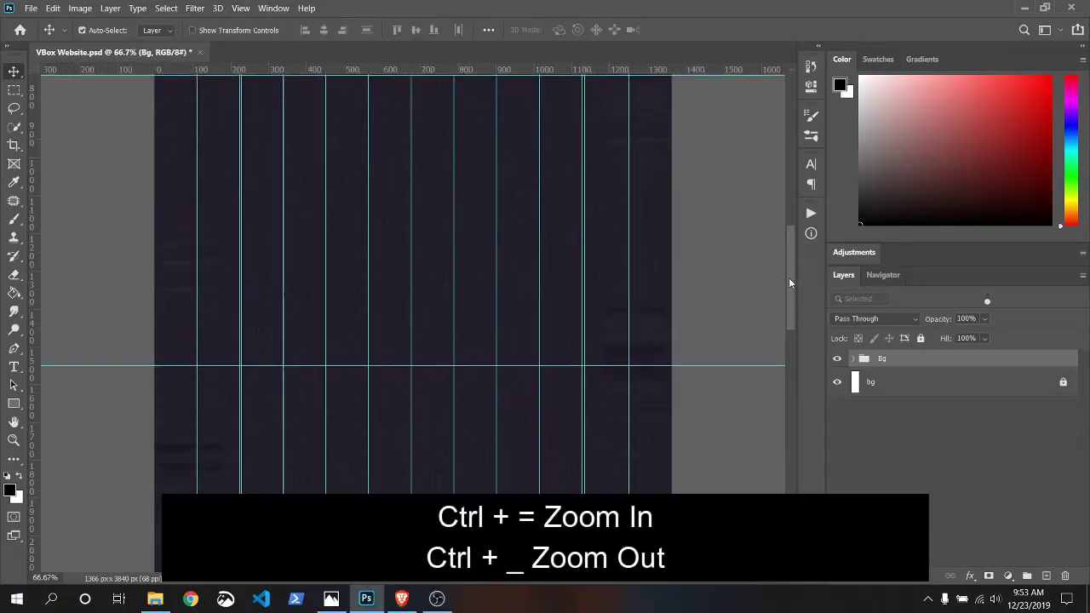
scroll(784, 247, up, 2)
scroll(757, 226, down, 1)
key(ctrl+minus)
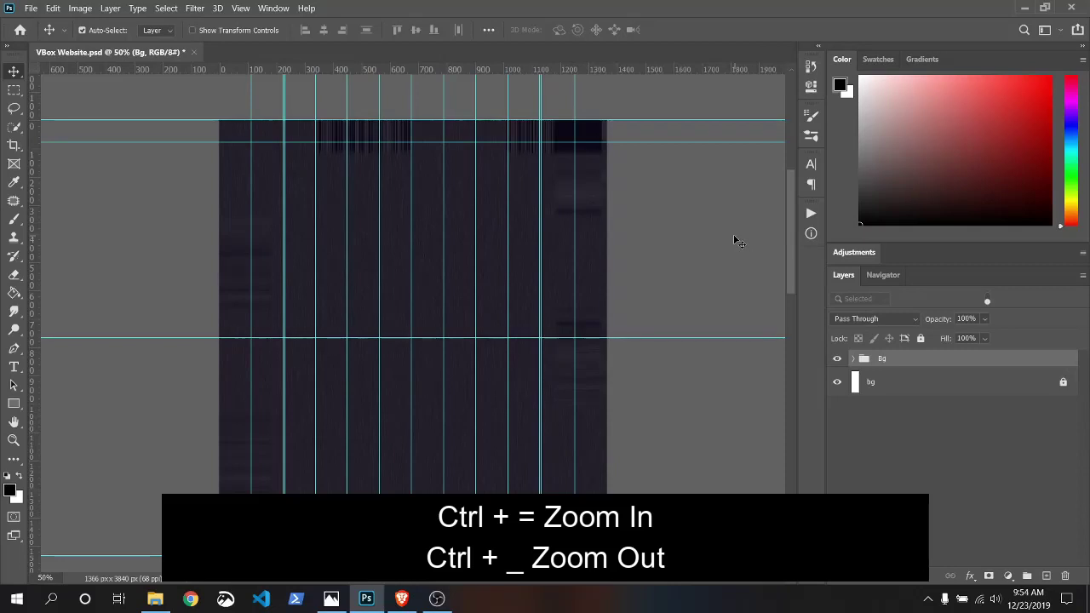
- Draw a black full-width Rectangle 1 across the page and add an empty Layer 2 above it
click(14, 403)
drag(612, 554, 218, 120)
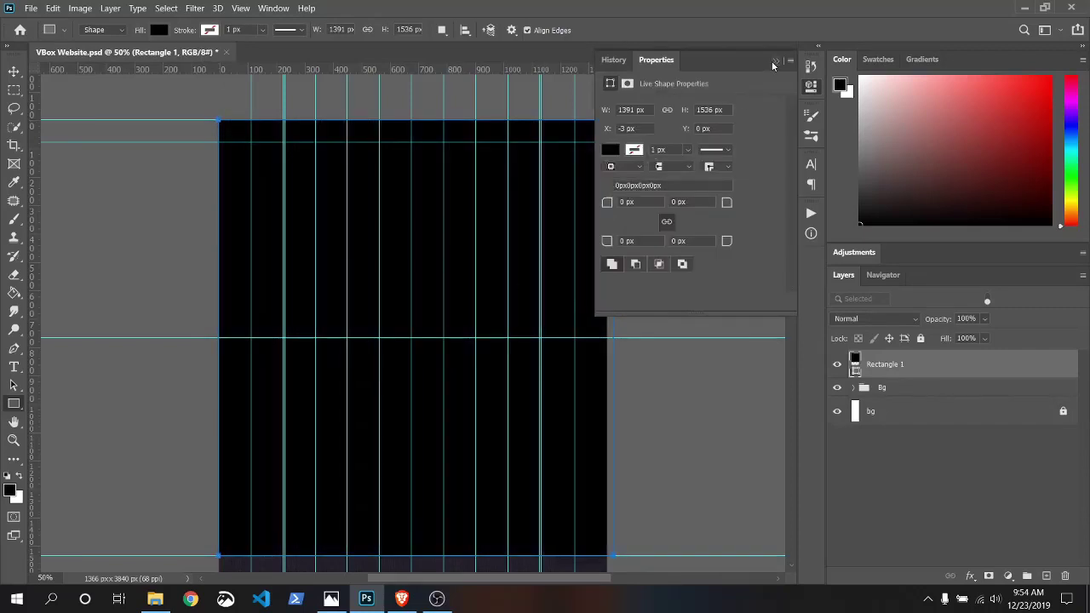
click(775, 63)
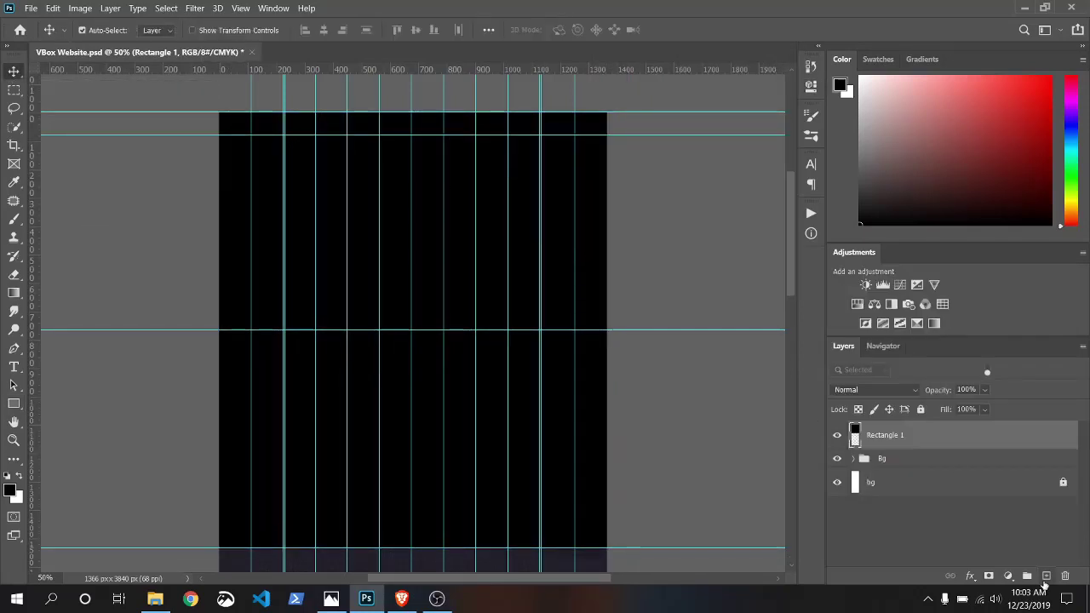
click(1046, 575)
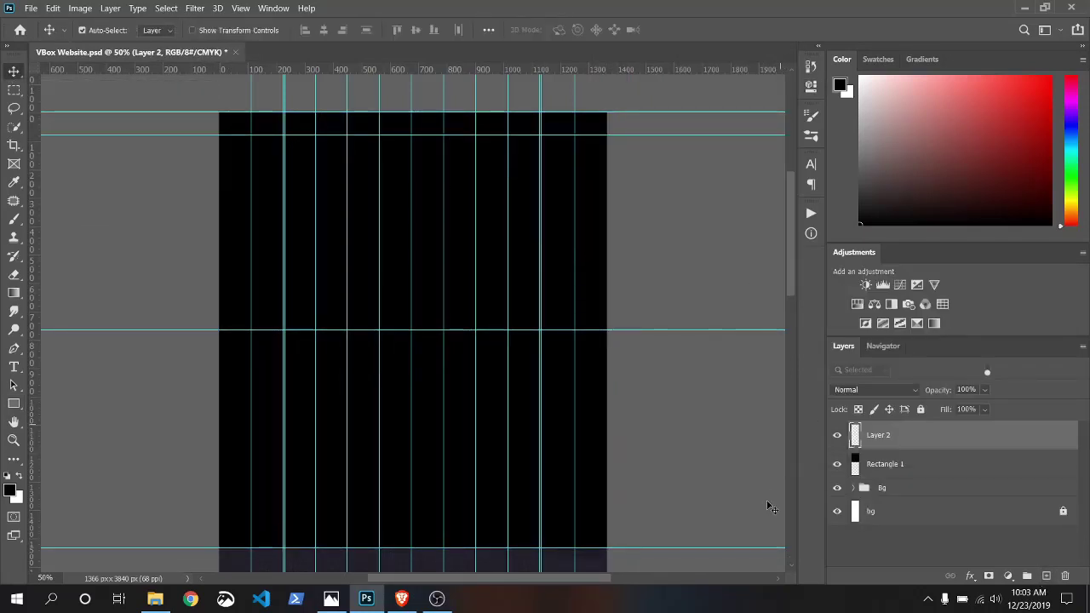
- Set up the Soft Round Pressure Size brush at 50 px with white paint
key(b)
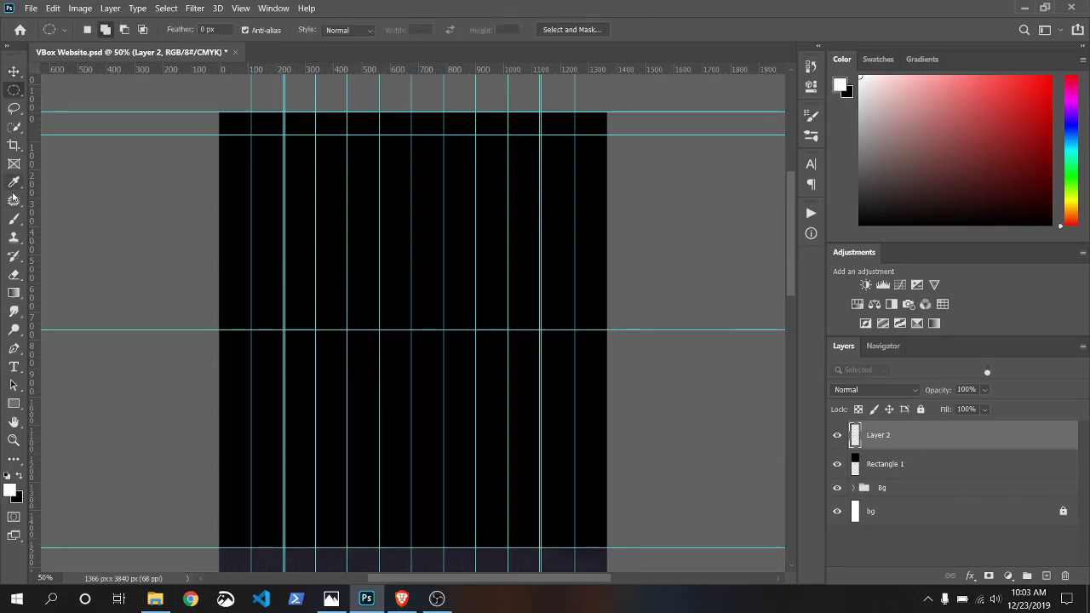
key(x)
click(64, 29)
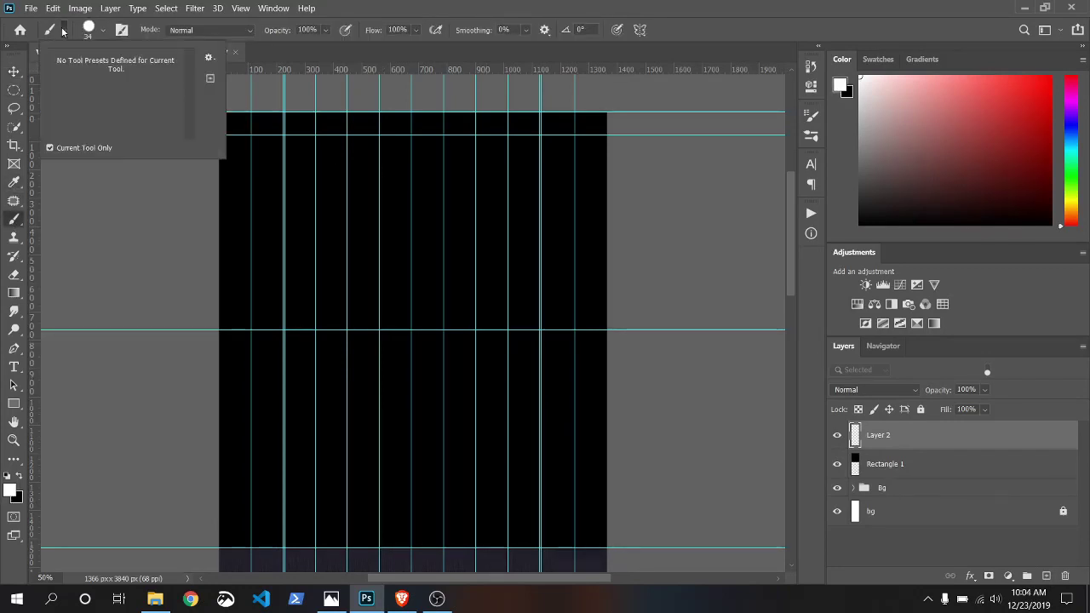
click(65, 33)
click(103, 30)
click(104, 173)
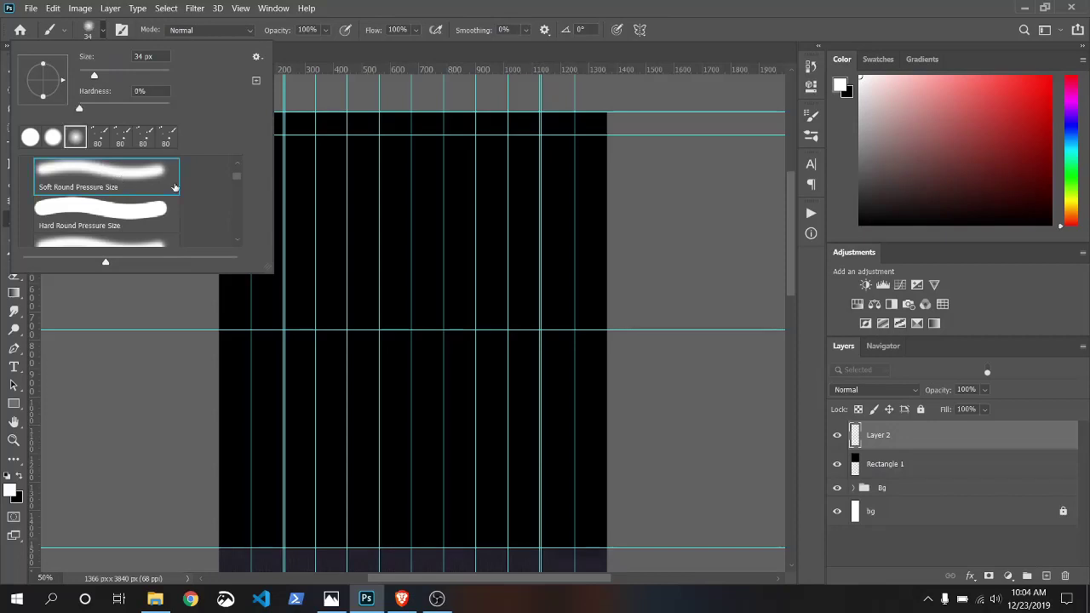
drag(94, 75, 100, 74)
- Pick a pale lavender foreground colour
key(i)
click(11, 489)
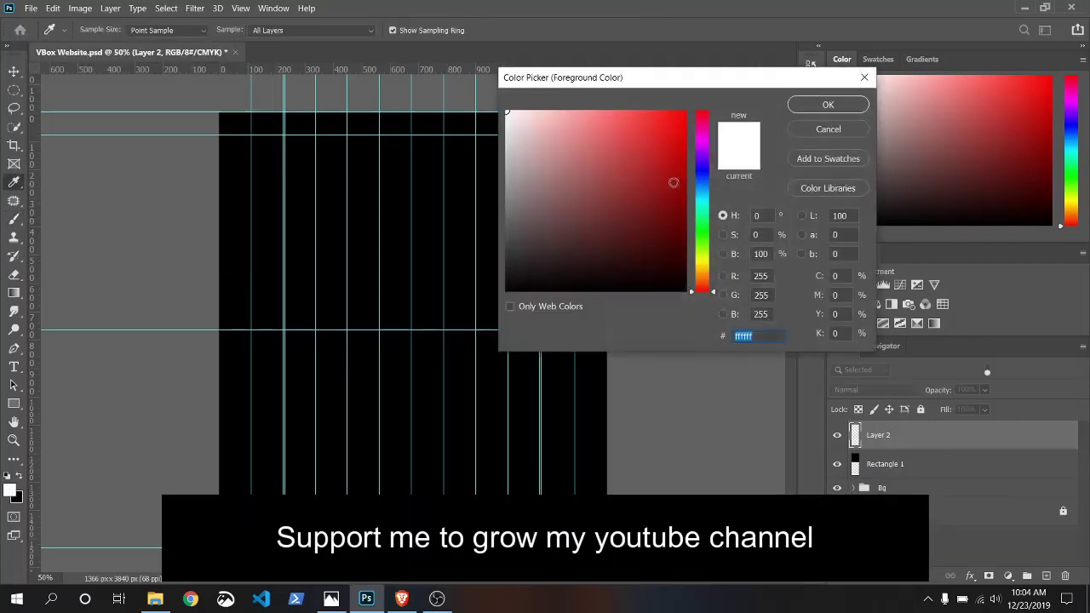
click(702, 195)
drag(511, 145, 515, 95)
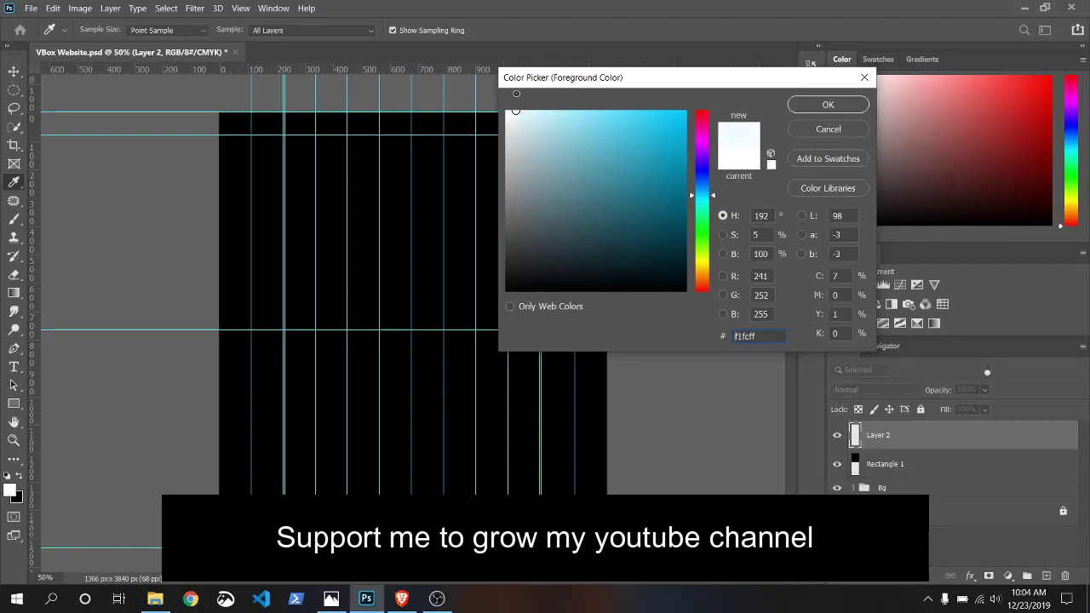
drag(700, 195, 700, 166)
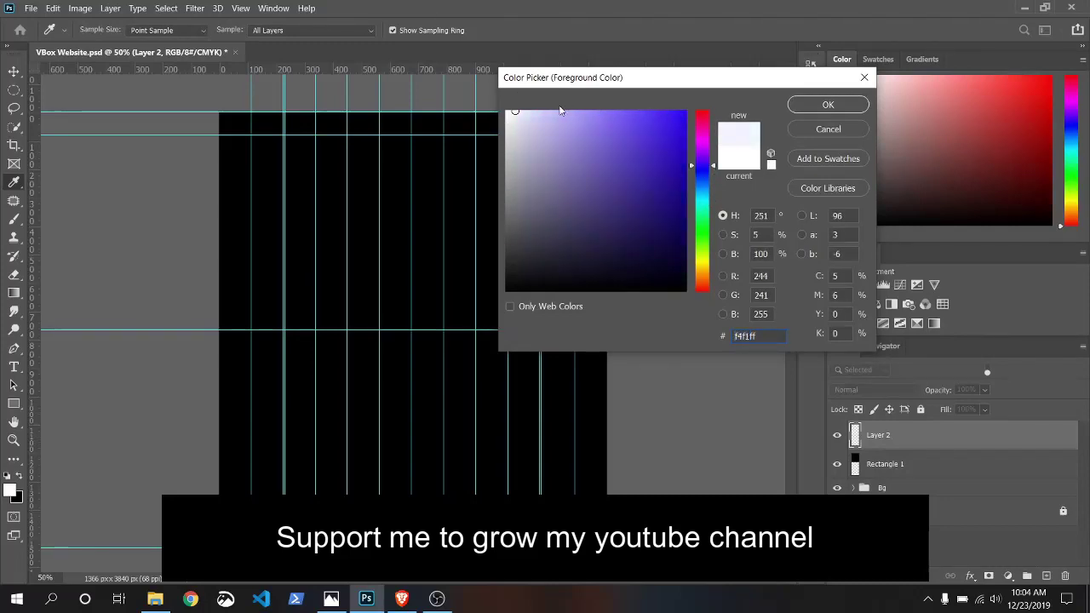
drag(547, 113, 540, 112)
click(850, 113)
- Lower brush opacity to about 42% and flow, enlarge to about 480 px, and paint a lilac glow at the top right
key(b)
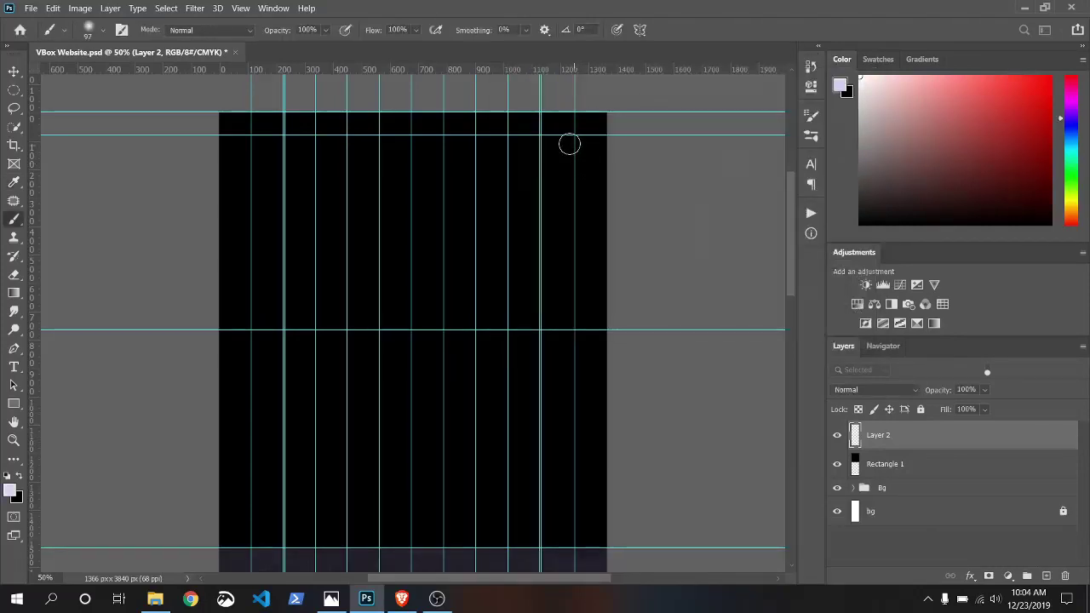
drag(326, 30, 309, 47)
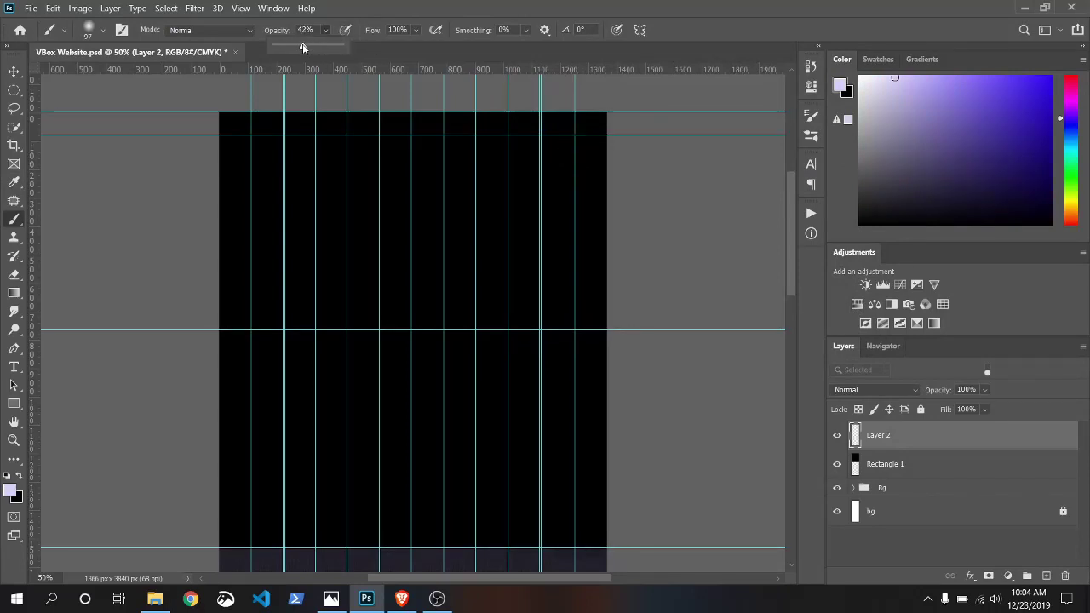
click(417, 30)
click(402, 48)
click(103, 30)
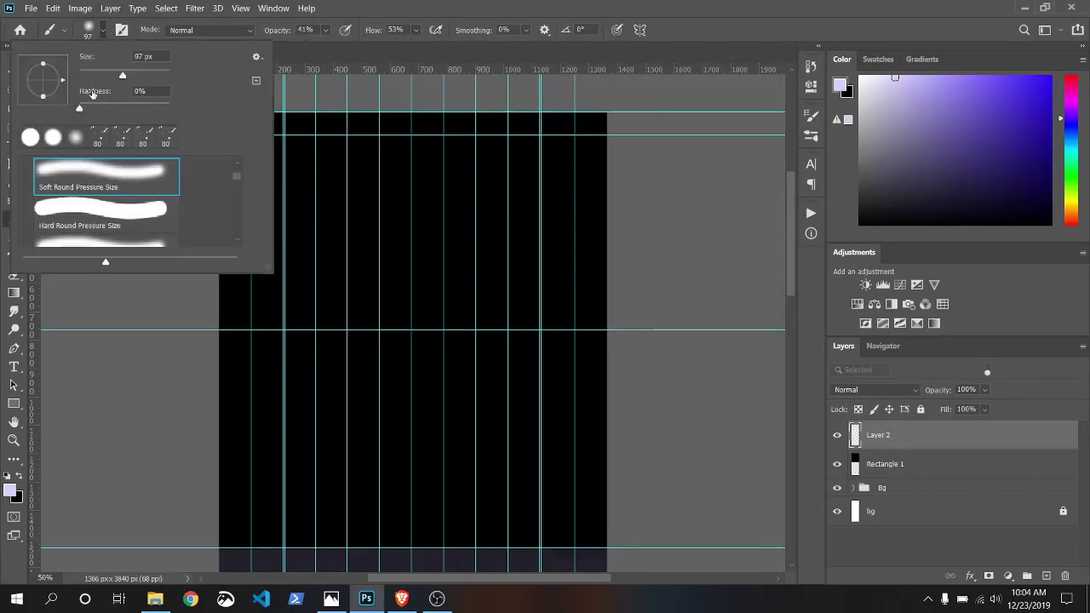
drag(122, 77, 129, 77)
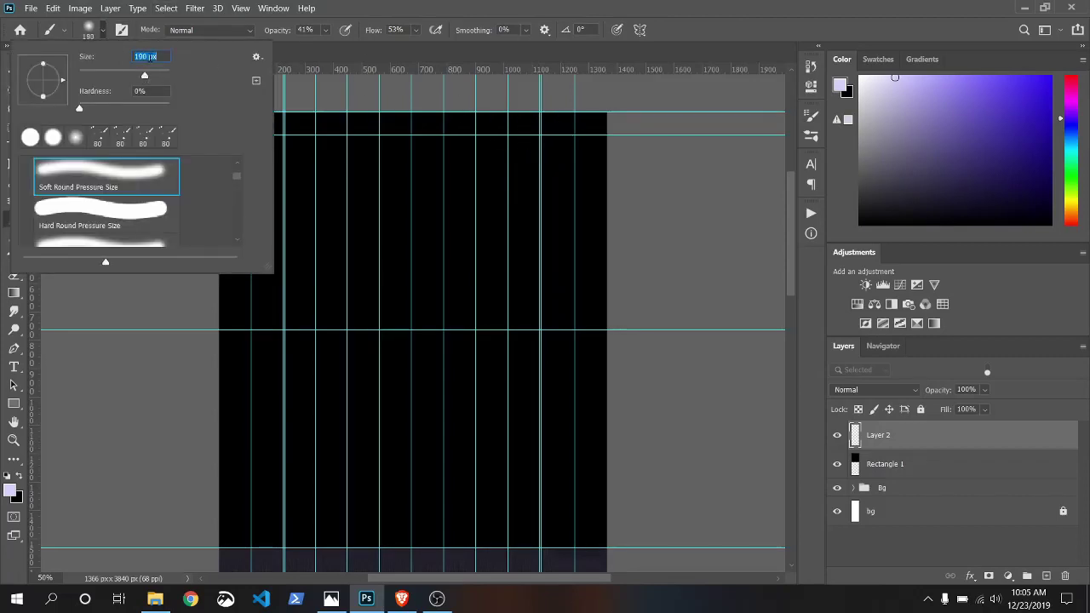
drag(128, 78, 160, 75)
click(564, 147)
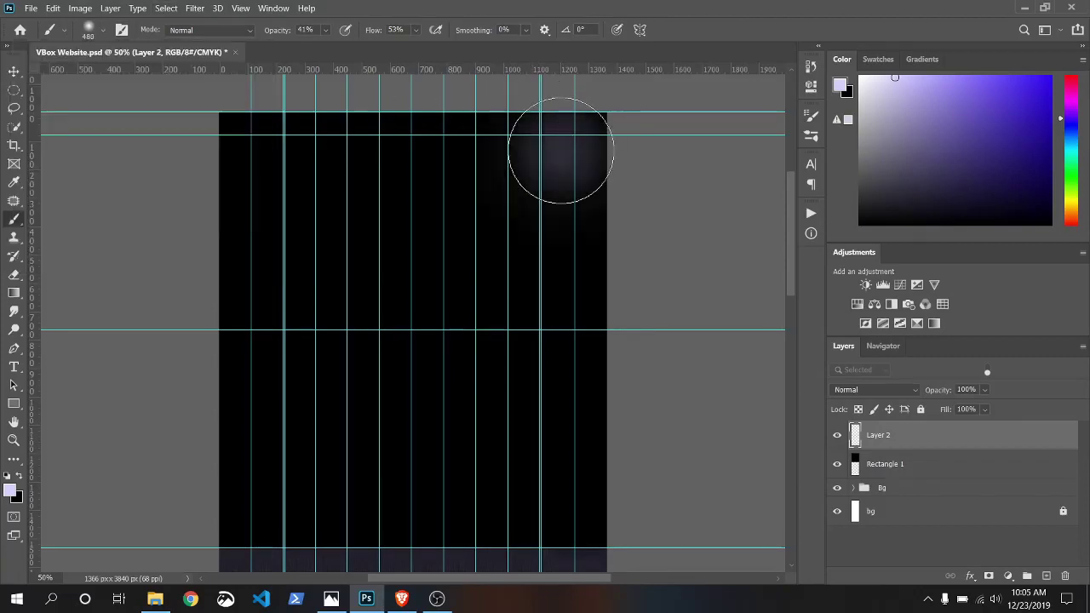
- Enlarge the brush to 800 px for a wider glow, then to 1100 px
click(103, 30)
drag(160, 76, 163, 76)
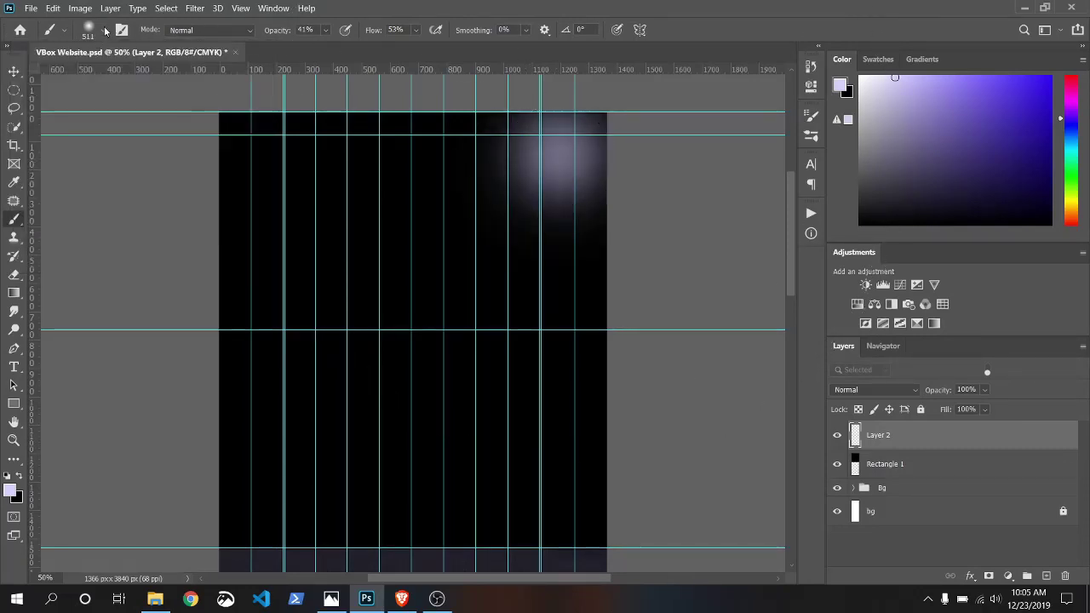
click(102, 30)
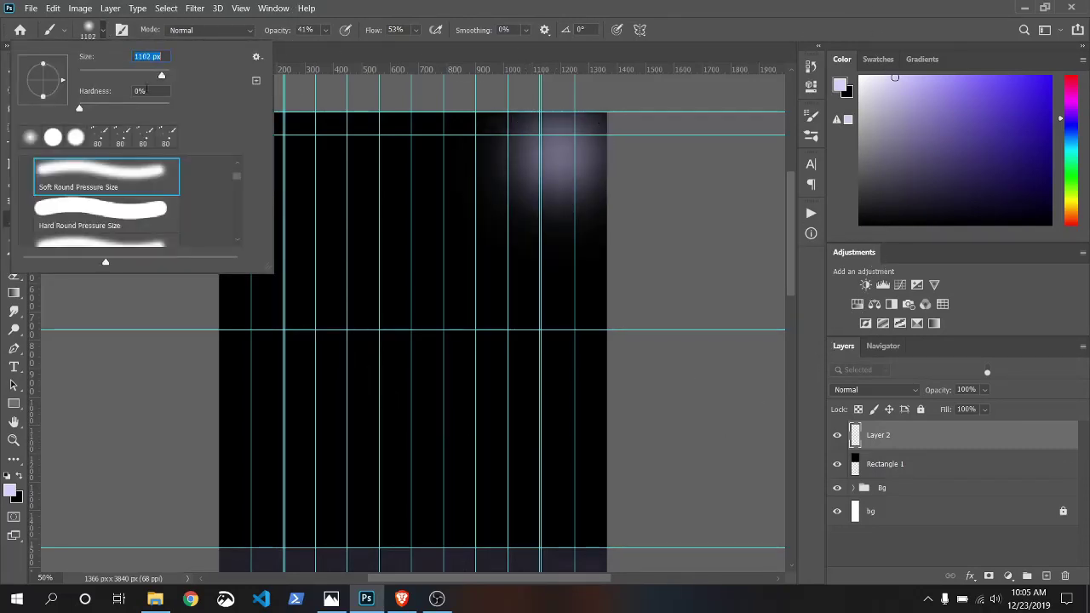
text(800)
key(Return)
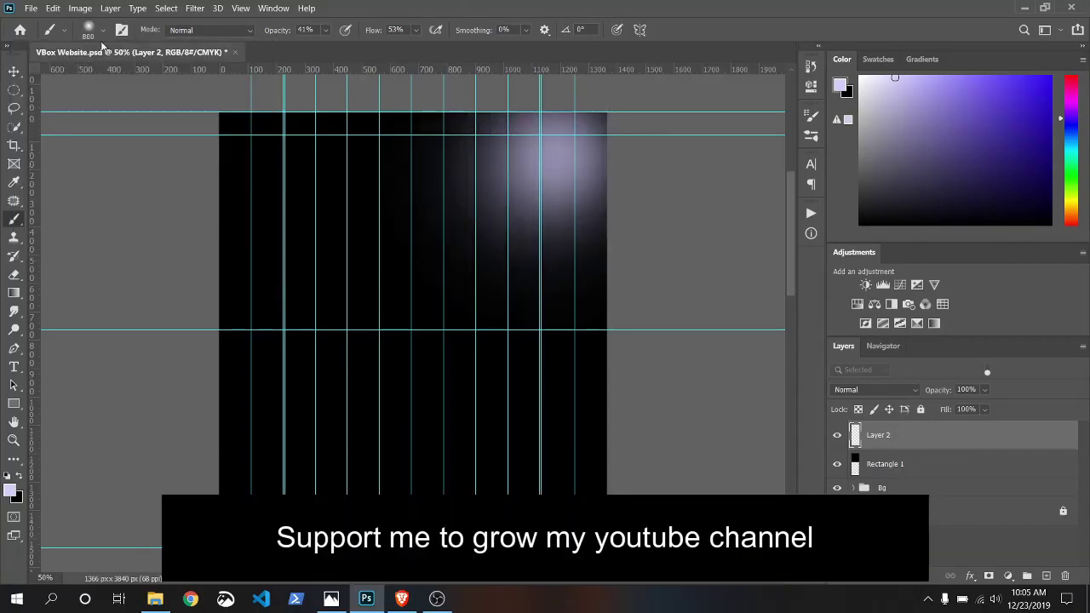
click(103, 30)
key(Escape)
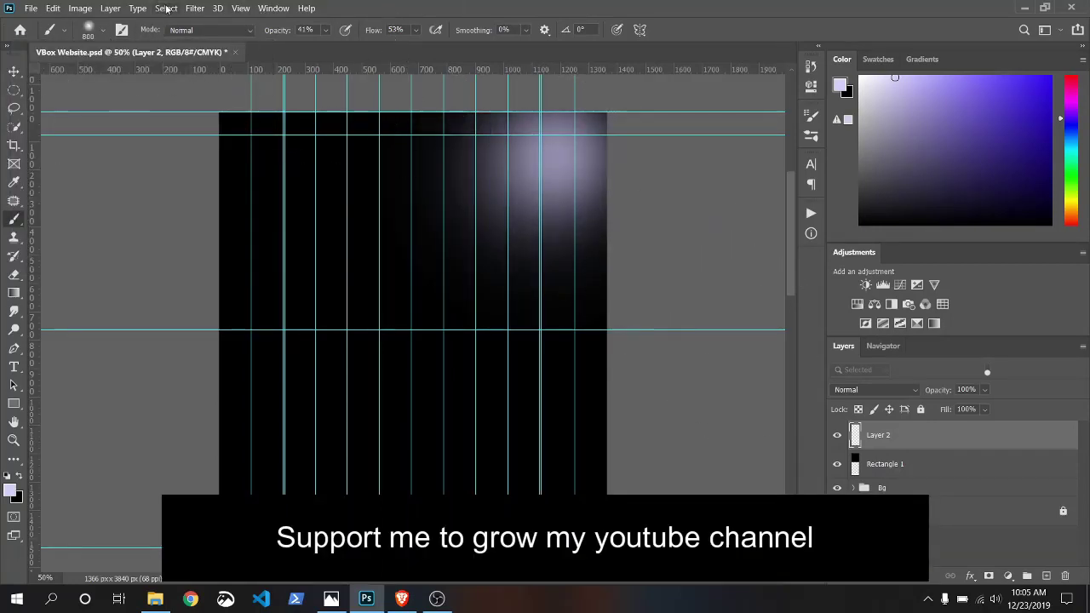
click(102, 30)
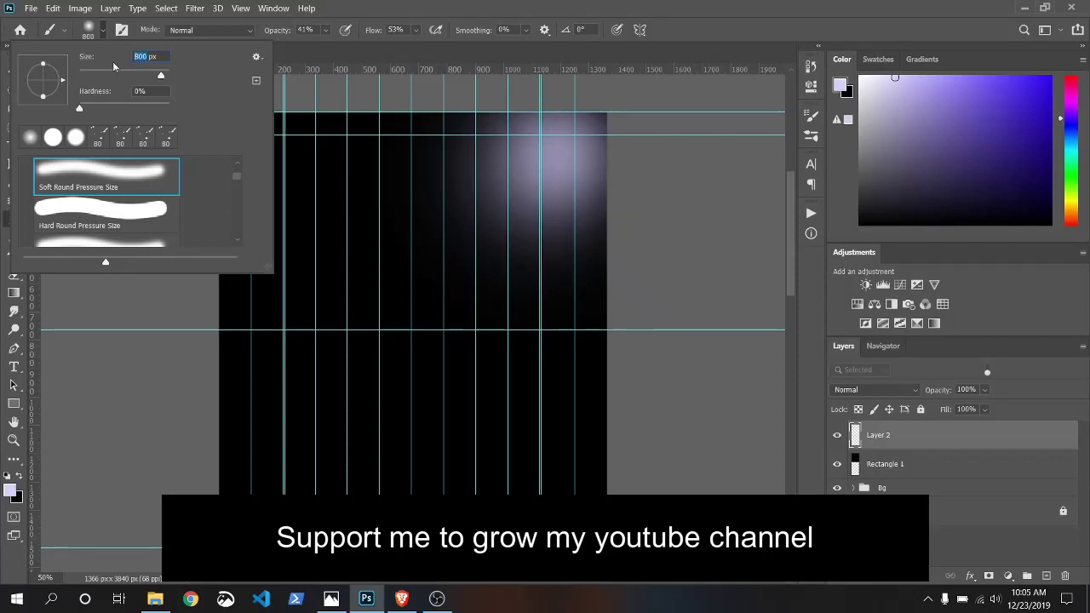
text(1100)
key(Return)
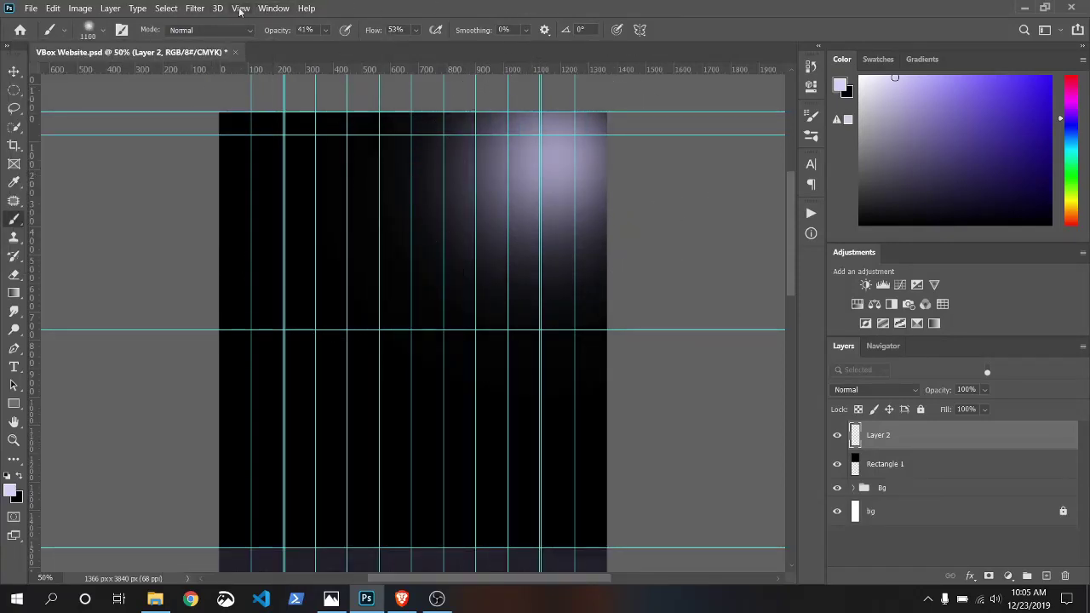
- Gaussian-blur the lilac glow at about 539 px radius and duplicate it as Layer 2 copy
click(195, 7)
click(464, 212)
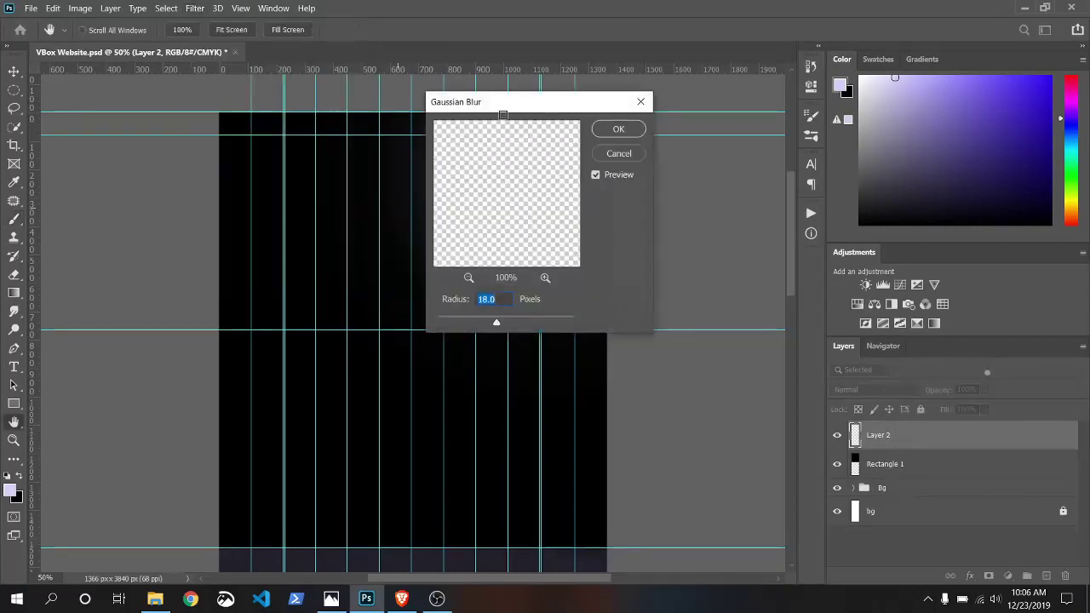
drag(502, 115, 662, 171)
drag(657, 378, 721, 380)
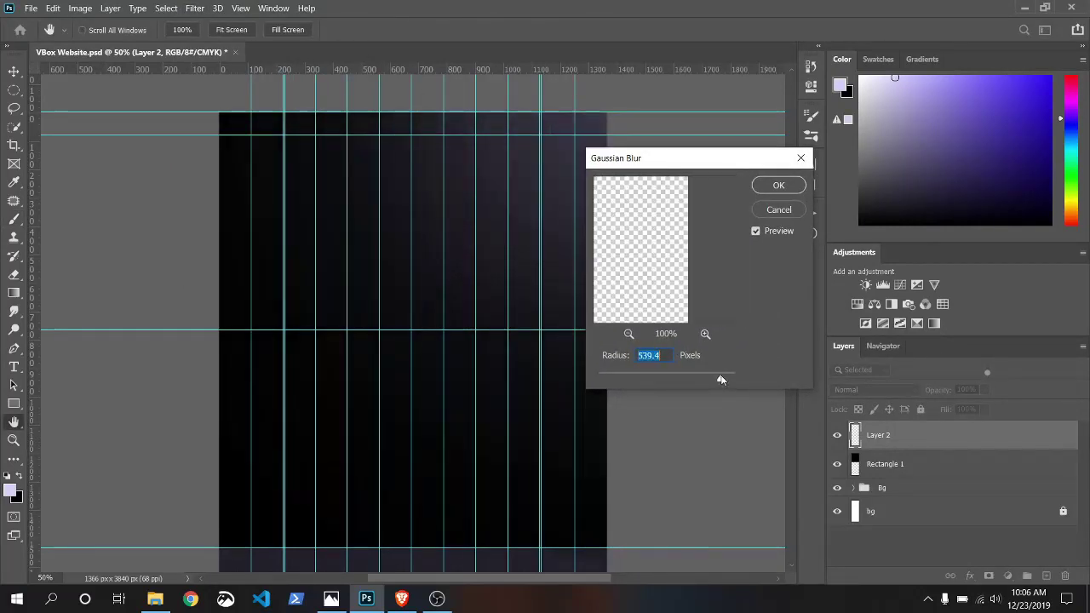
click(779, 185)
drag(790, 215, 789, 212)
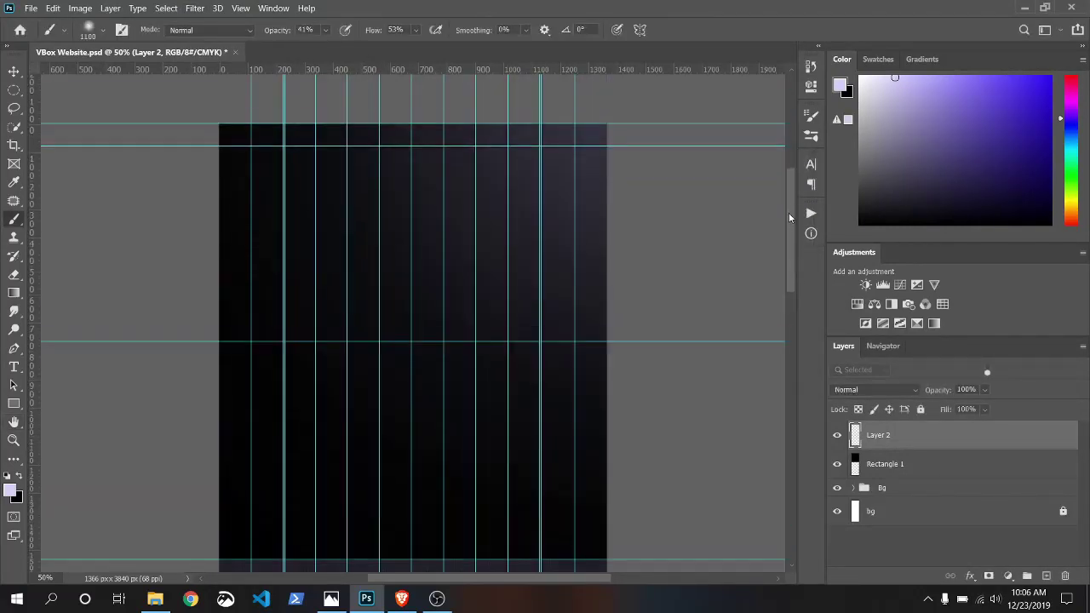
scroll(790, 217, down, 1)
key(ctrl+j)
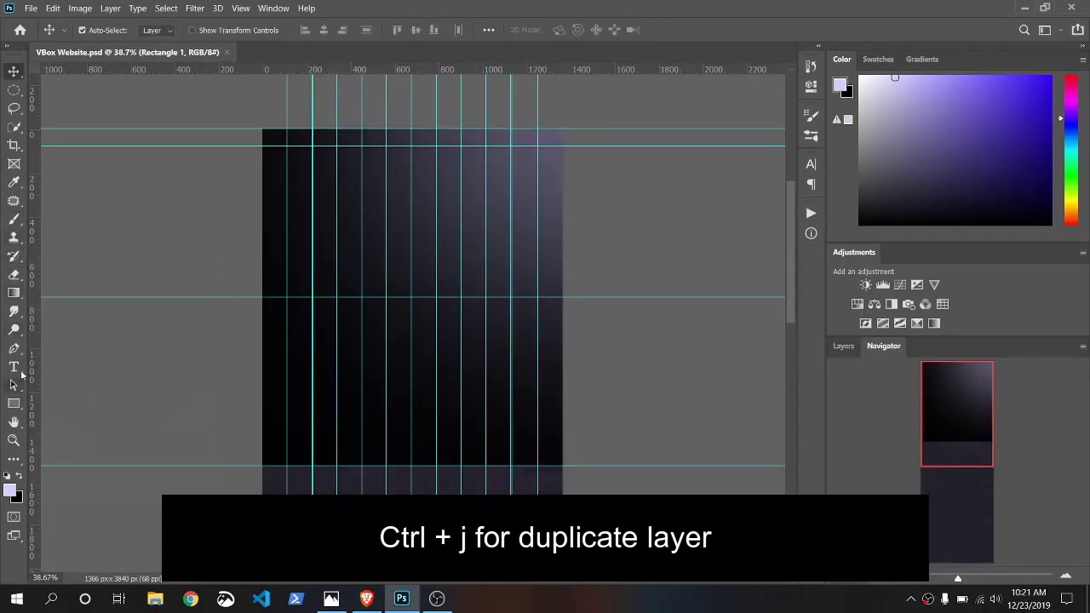
- Draw a blob path with the Pen tool at the hero's top-left corner and make it a selection
click(14, 349)
click(53, 353)
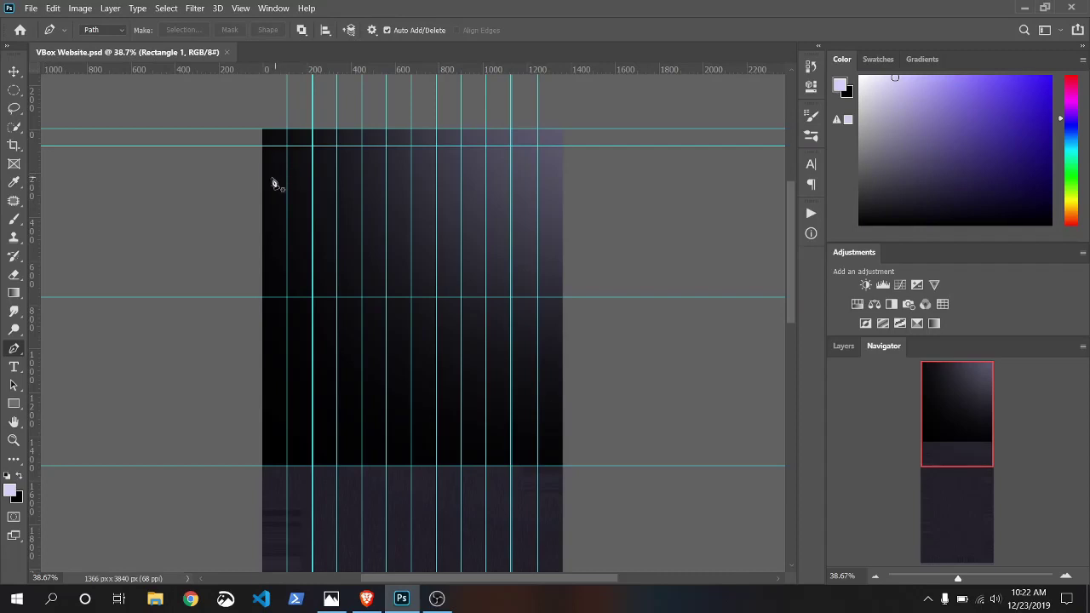
click(247, 140)
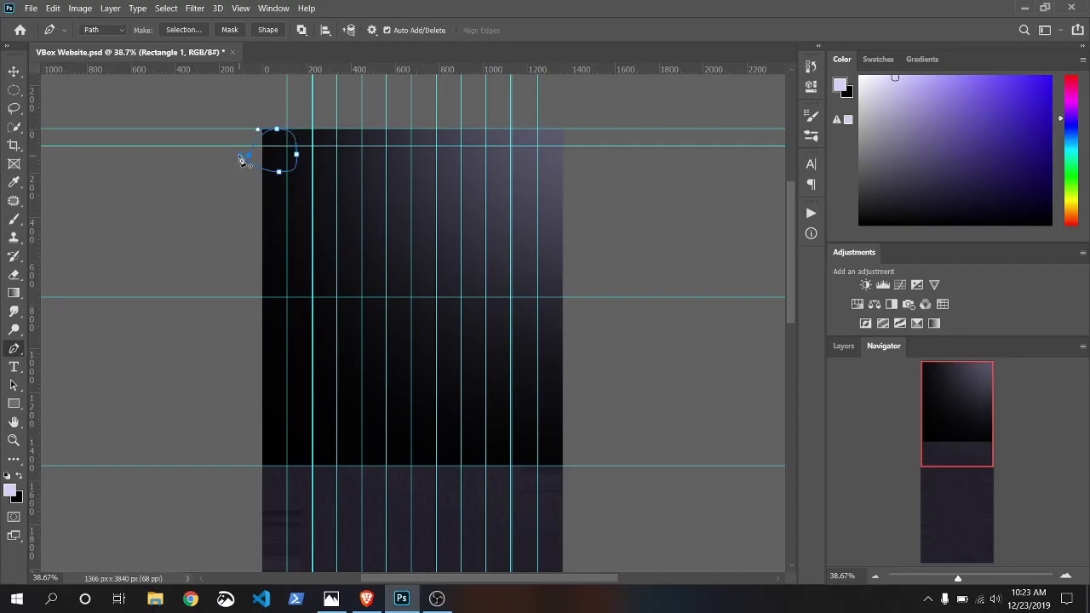
right_click(274, 156)
click(297, 209)
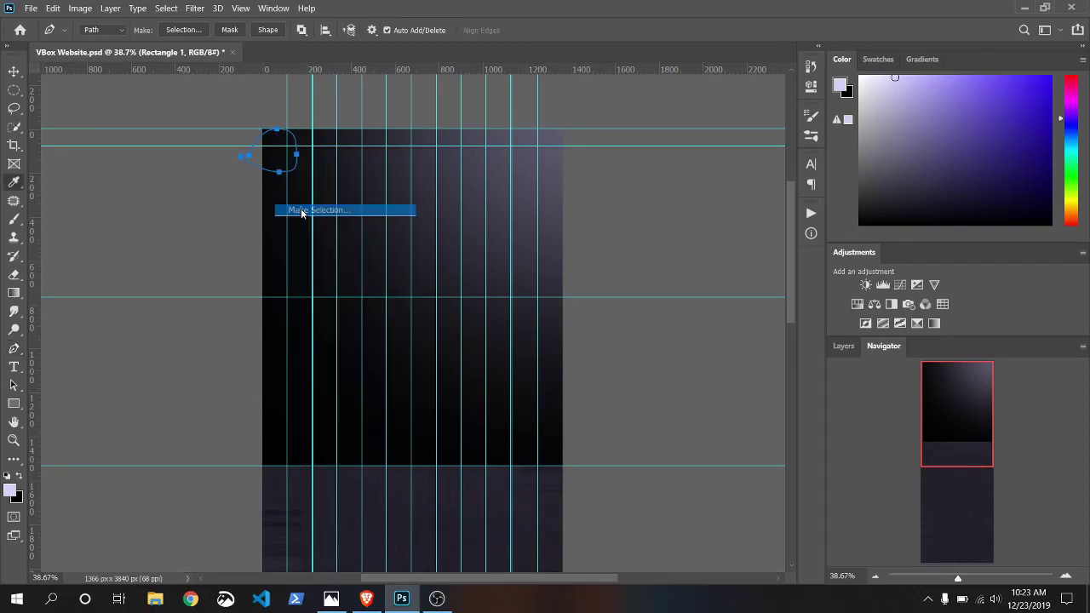
click(619, 152)
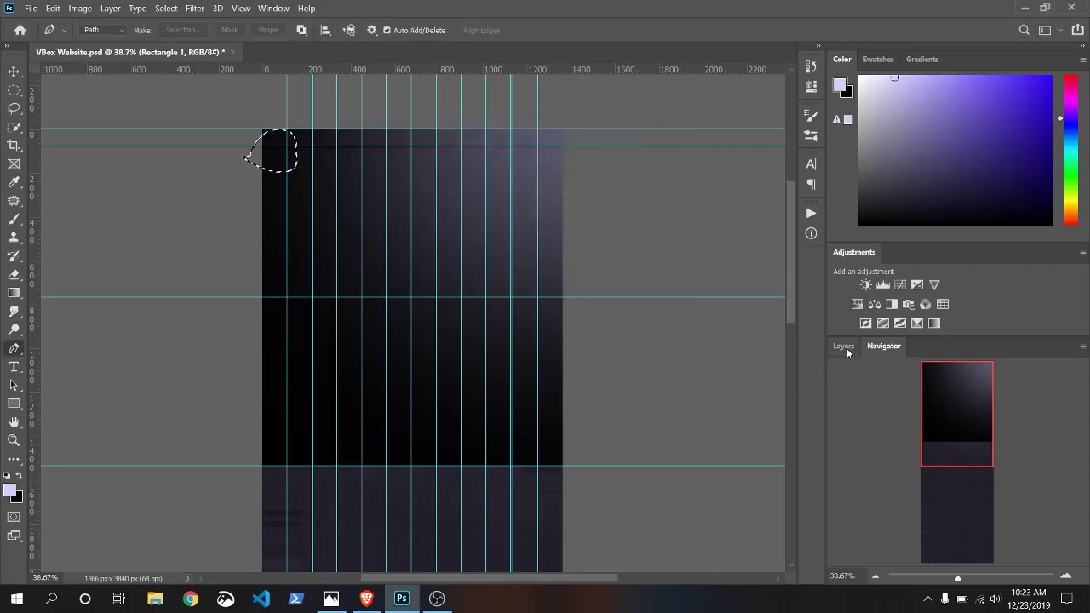
- Add a new Layer 3 and move it to the top of the layer stack
click(845, 346)
click(1047, 576)
drag(900, 494, 895, 424)
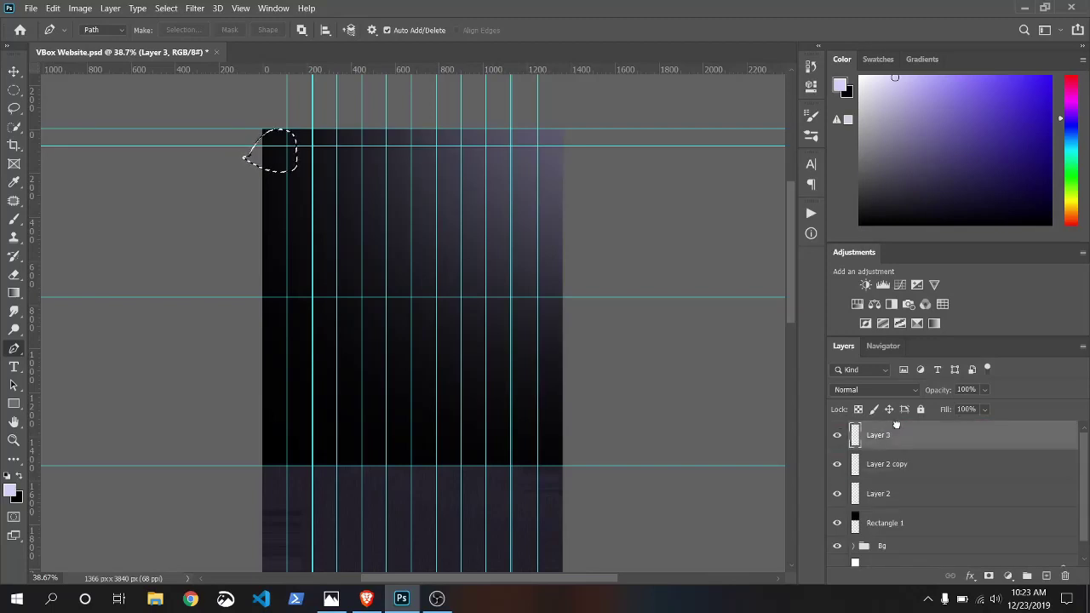
click(838, 464)
click(837, 465)
- Fill the selection with green #199a25, then deselect
click(49, 8)
click(64, 214)
click(551, 147)
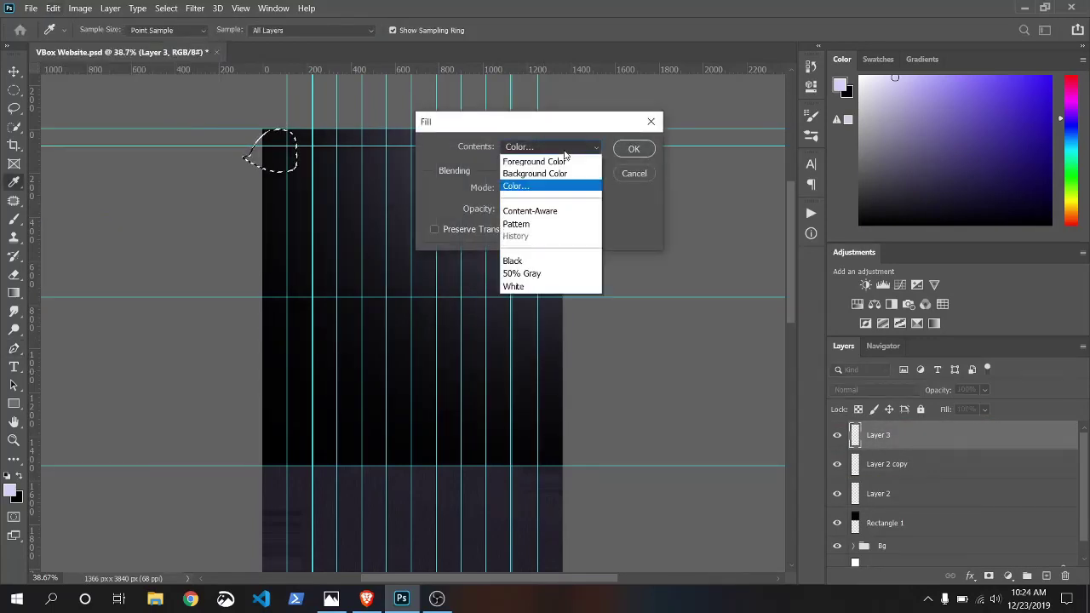
click(530, 187)
click(701, 228)
drag(648, 219, 655, 195)
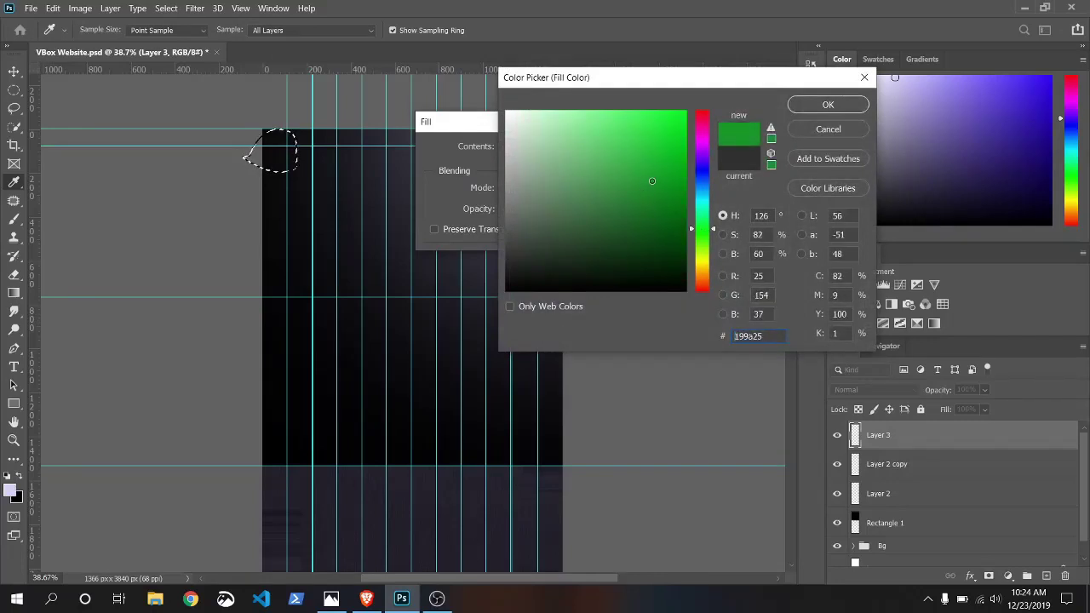
click(827, 104)
click(651, 124)
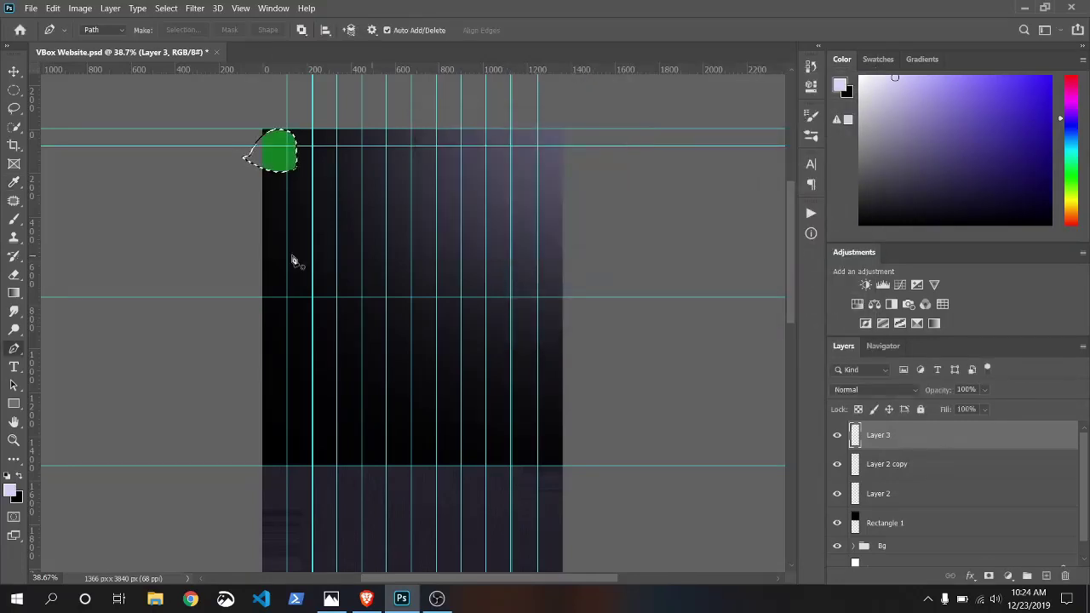
click(166, 7)
click(183, 37)
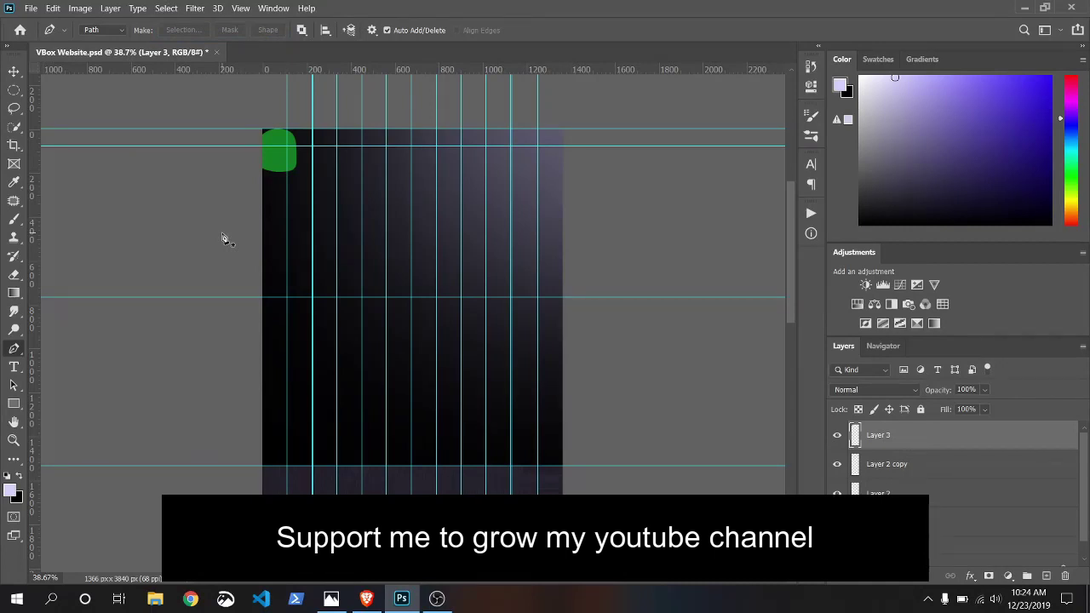
- Rotate the green blob about 15° and shift it up-left into the corner
key(ctrl+plus)
key(ctrl+plus)
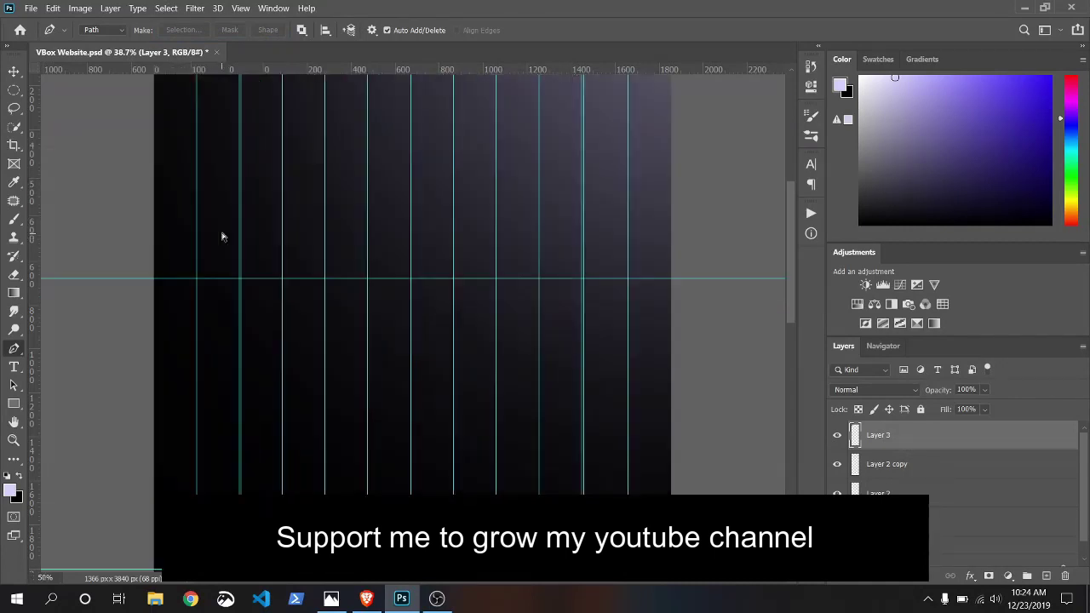
key(ctrl+plus)
drag(793, 228, 787, 189)
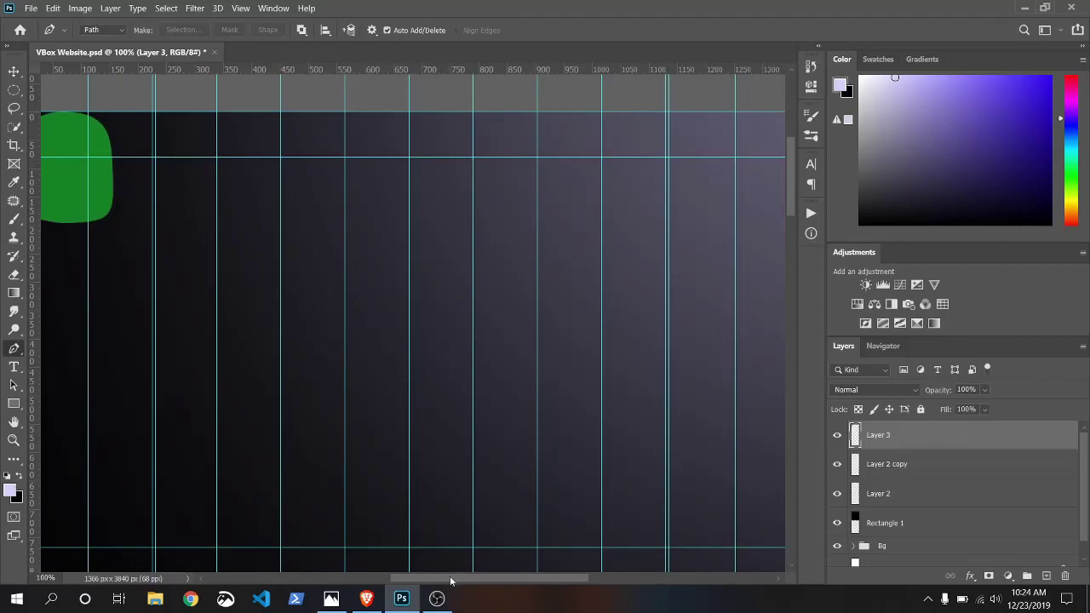
drag(451, 581, 422, 582)
key(ctrl+plus)
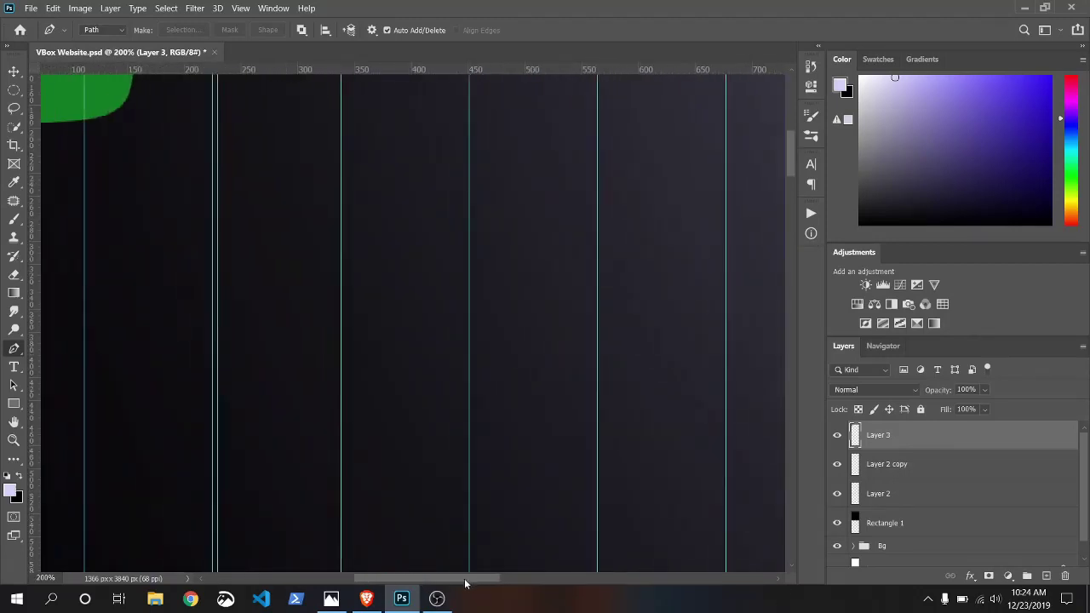
drag(498, 571, 417, 578)
drag(790, 156, 789, 130)
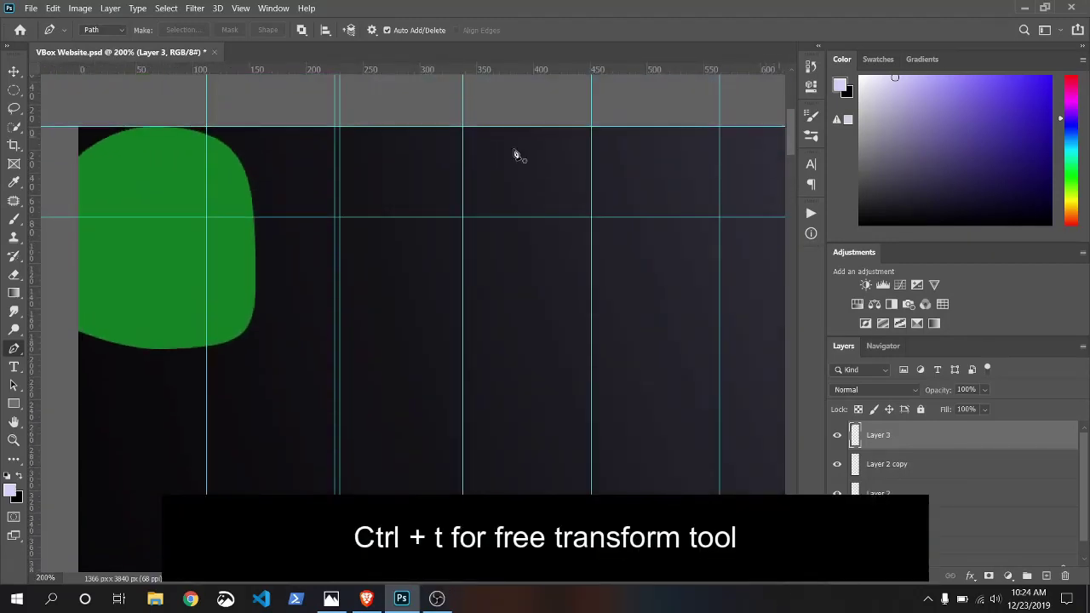
key(ctrl+t)
drag(272, 147, 267, 186)
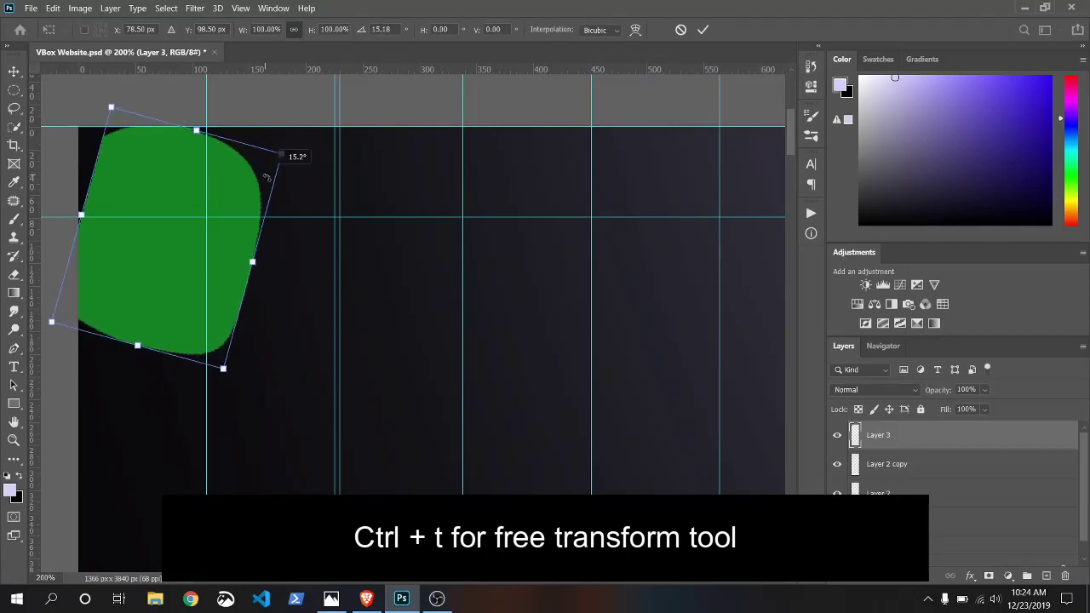
drag(182, 196, 150, 185)
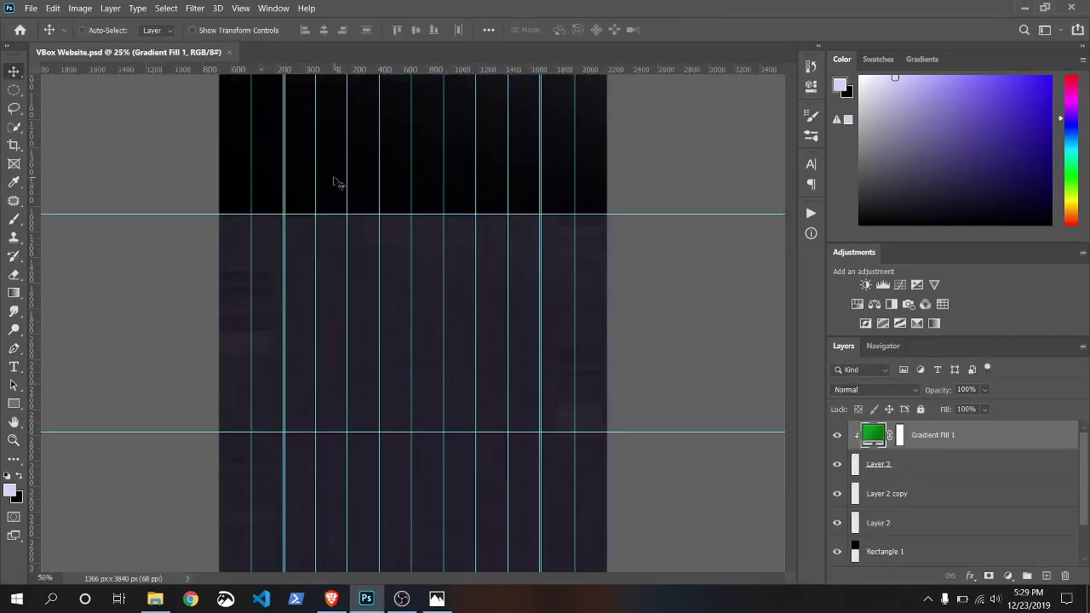
- Zoom back out to bring the hero's top-left corner into view
key(ctrl+minus)
key(ctrl+minus)
scroll(789, 295, up, 5)
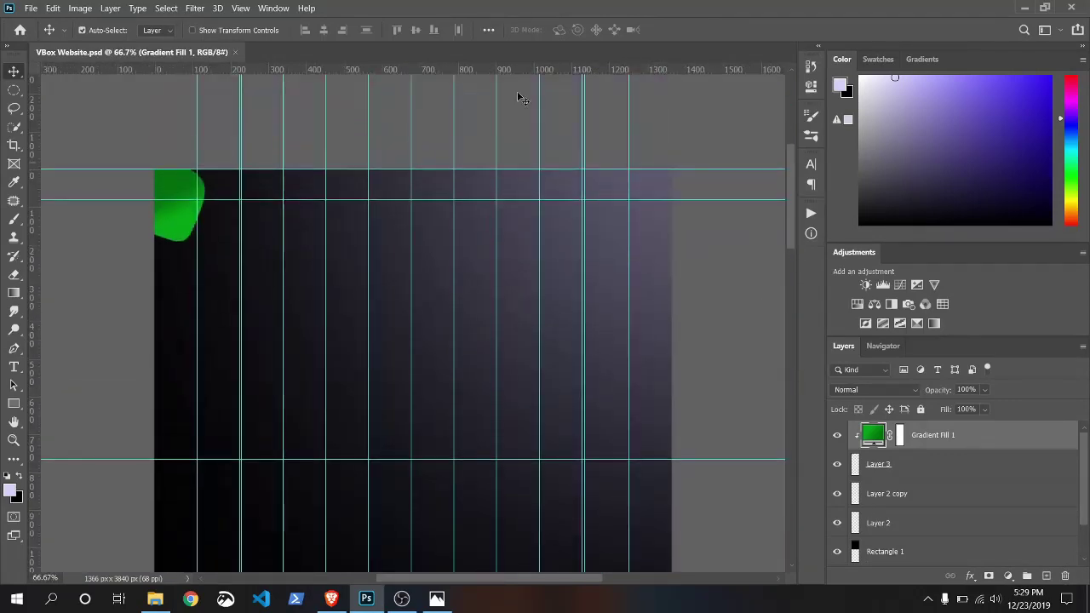
key(ctrl+plus)
key(h)
drag(303, 279, 439, 352)
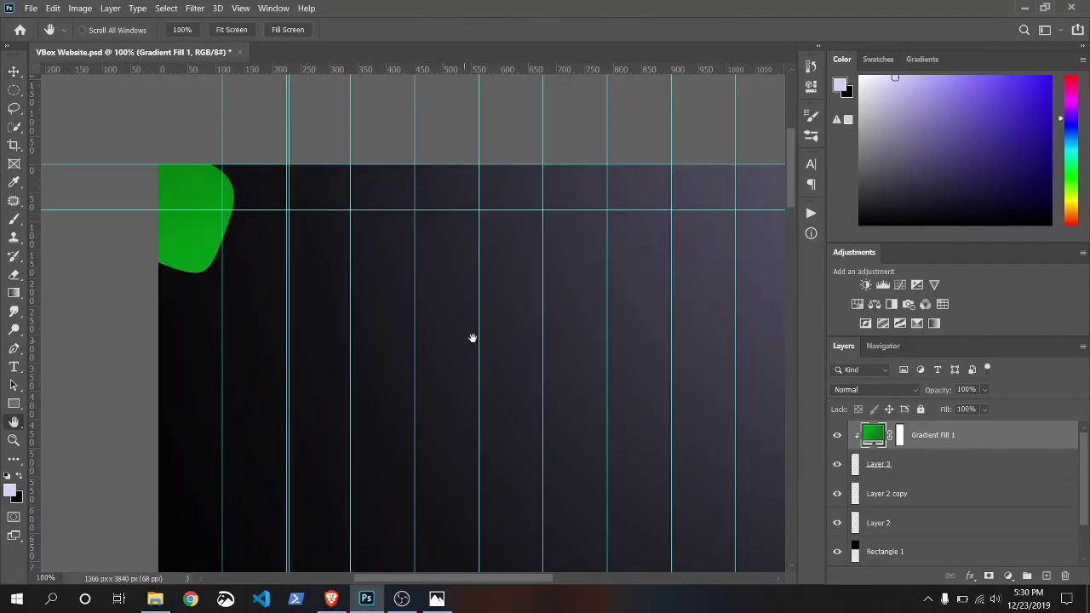
- Draw a 53 px circle beside the blob with no fill and a 3 px green stroke
right_click(13, 403)
click(68, 426)
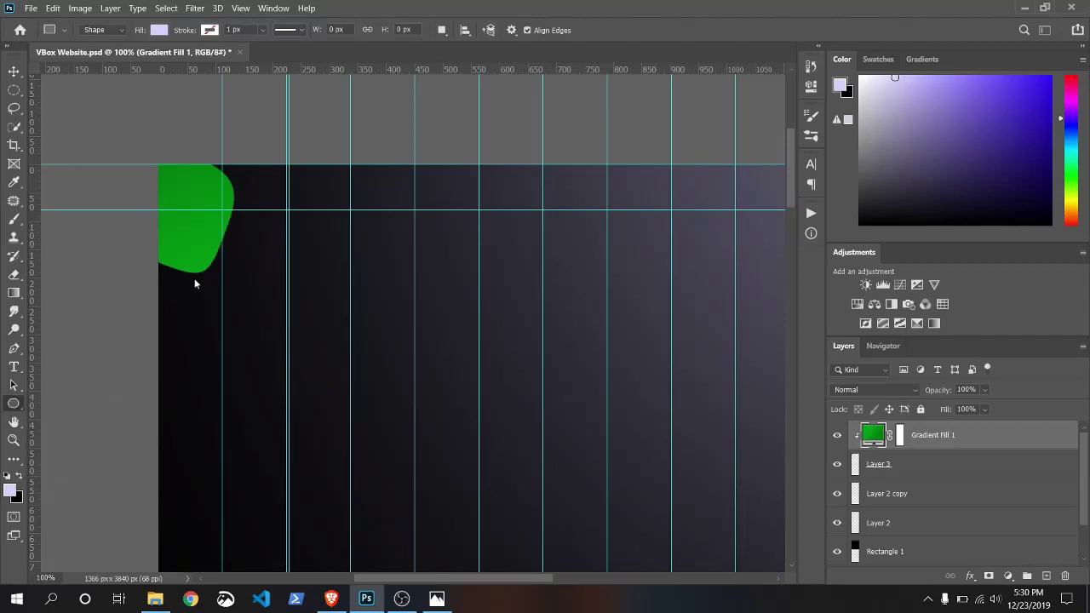
drag(223, 191, 253, 219)
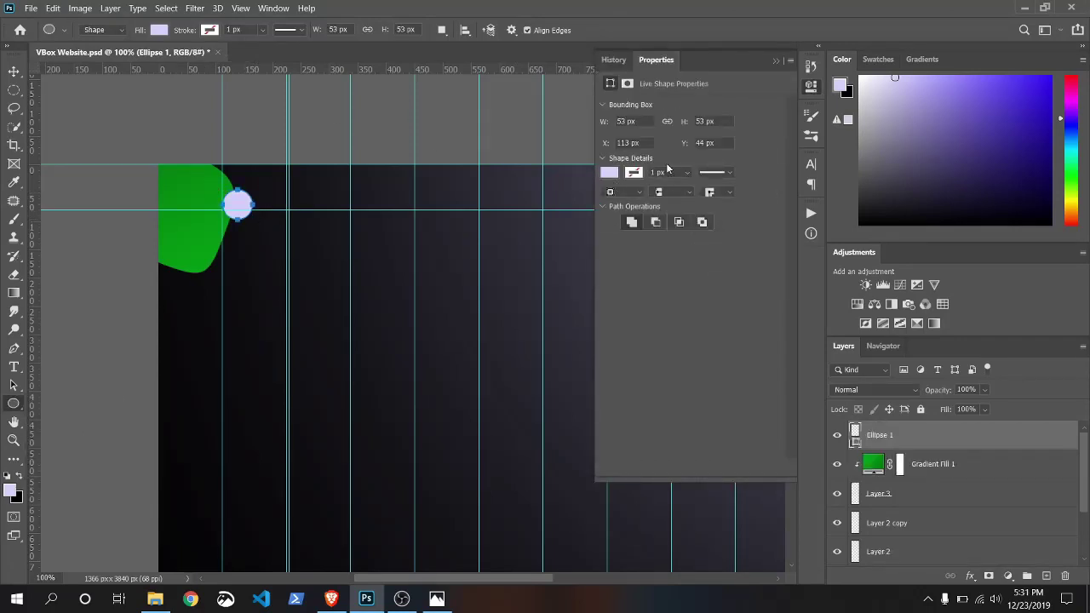
click(634, 173)
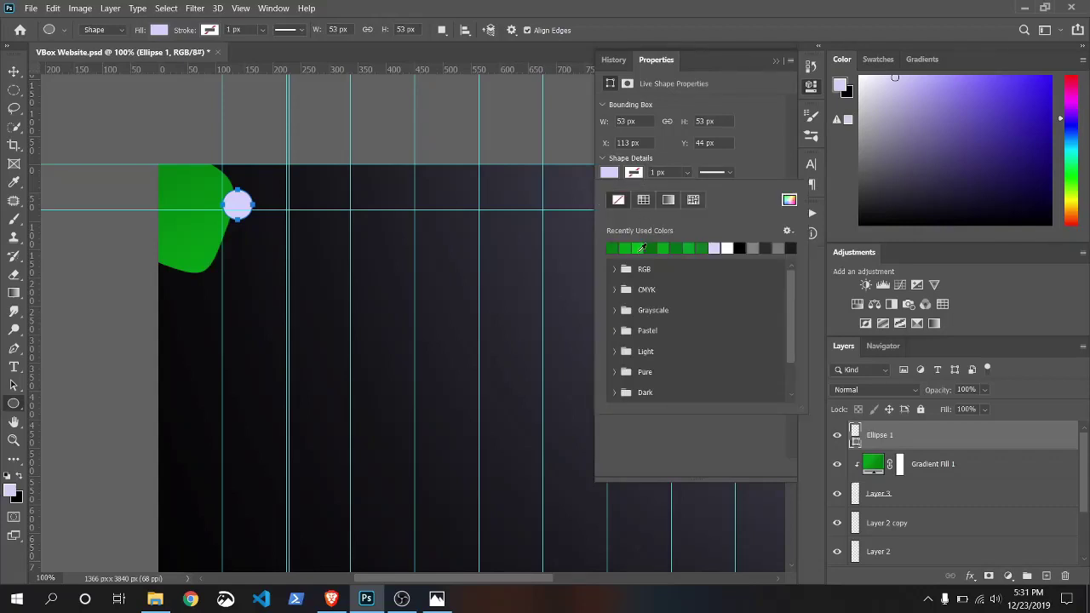
click(602, 158)
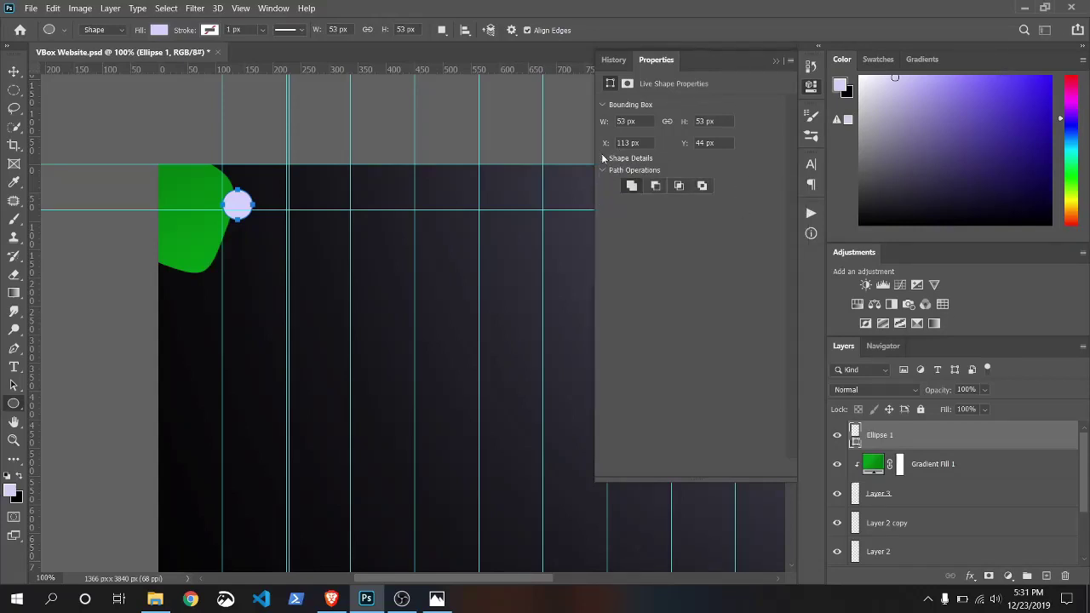
click(609, 173)
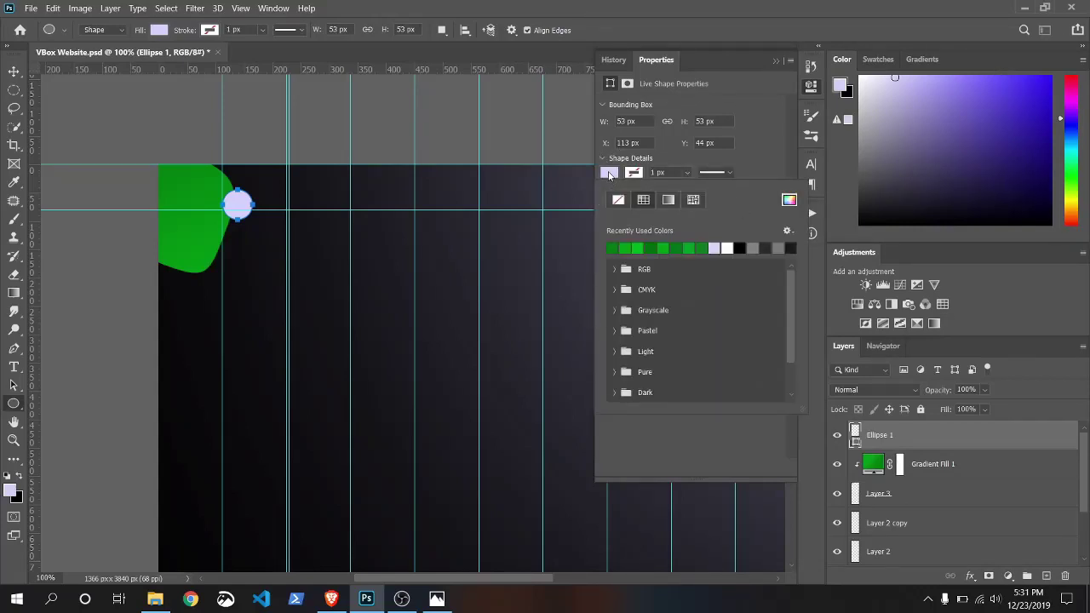
click(620, 200)
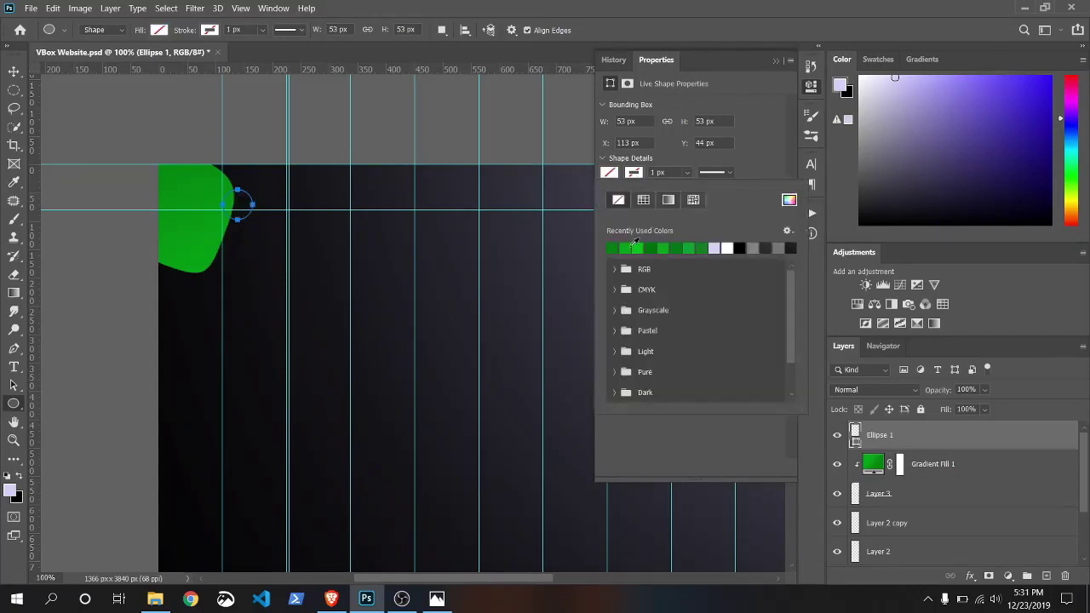
click(637, 248)
click(686, 174)
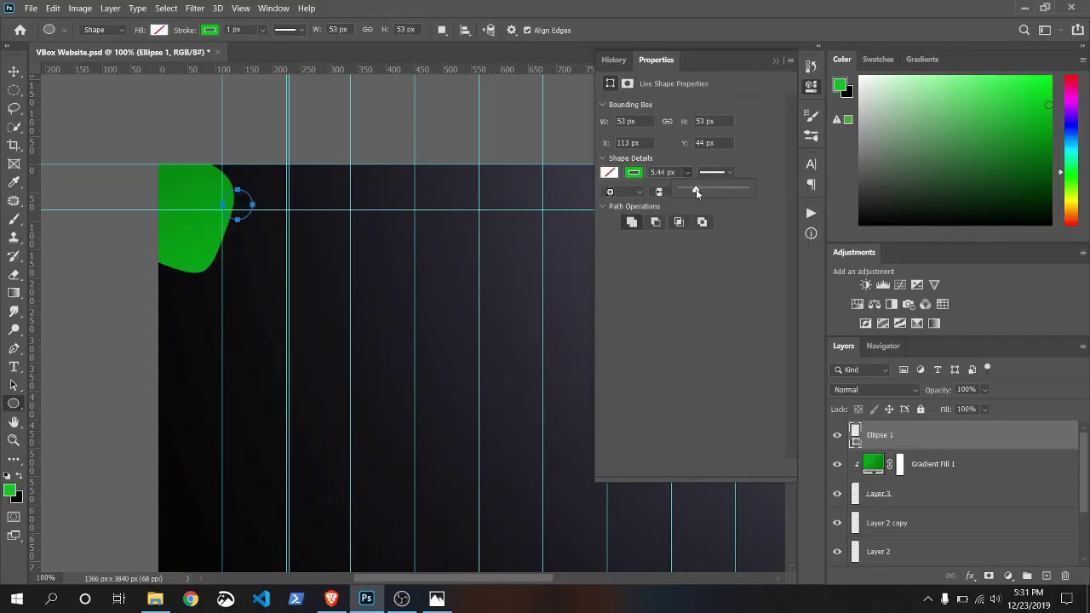
drag(696, 189, 693, 190)
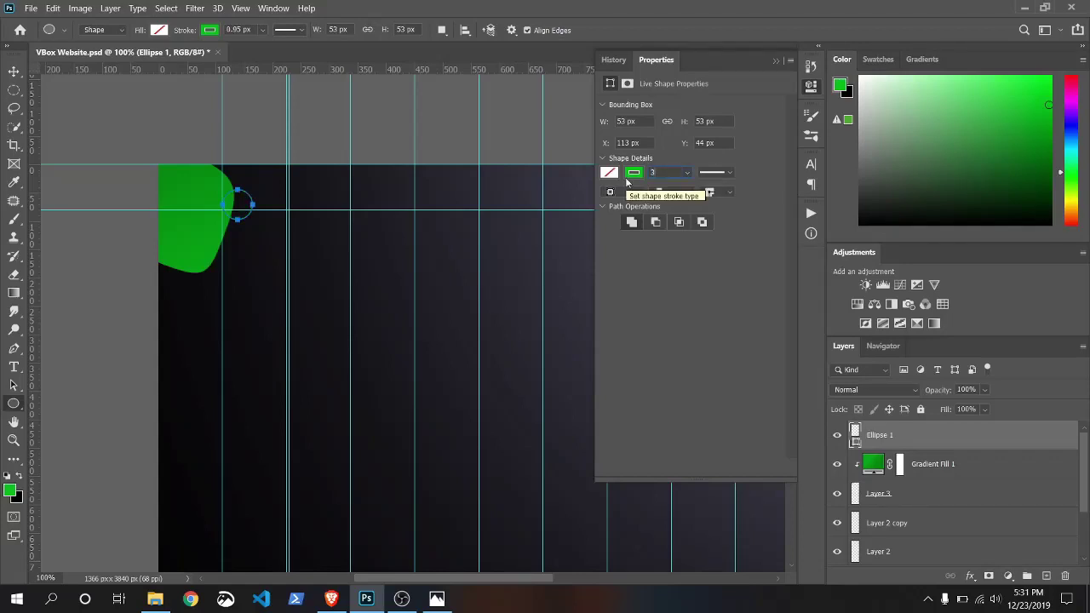
click(776, 60)
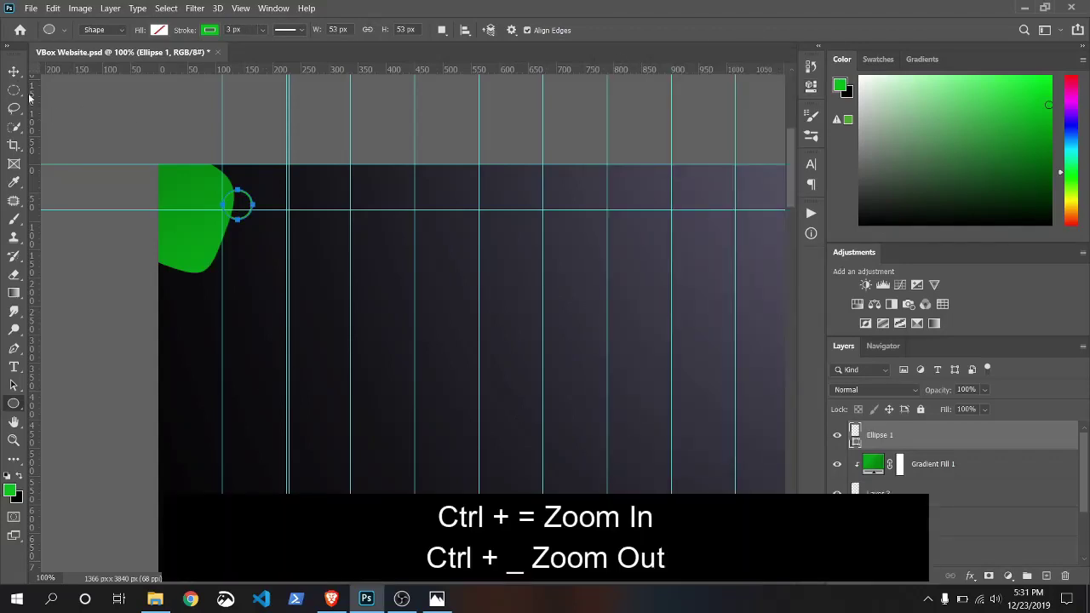
- Type 'VBox' with the Horizontal Type tool to the right of the green circle
key(v)
key(ctrl+equal)
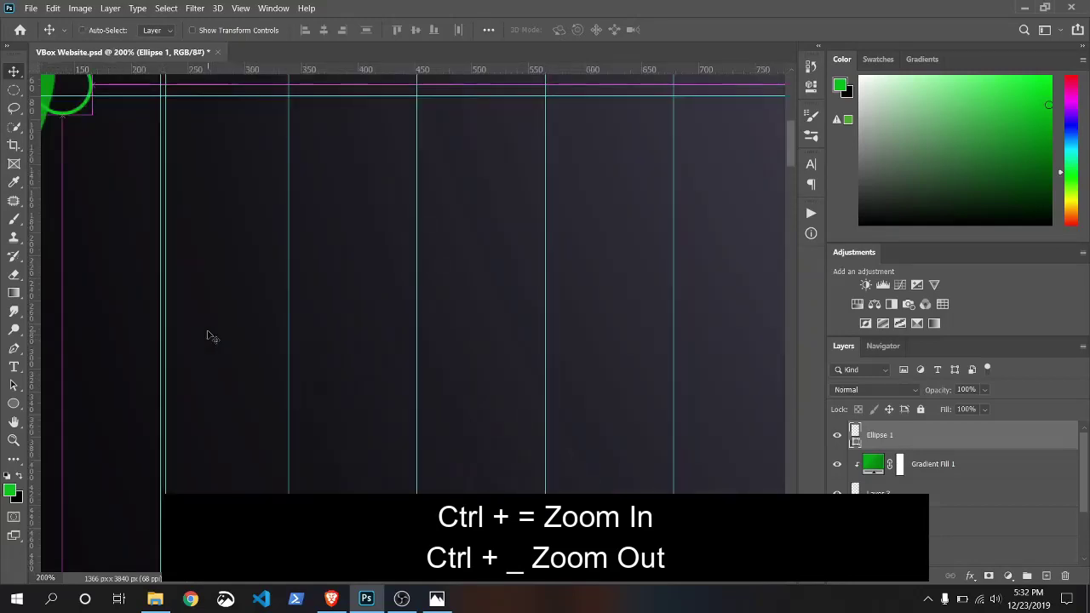
key(h)
drag(100, 175, 321, 382)
key(t)
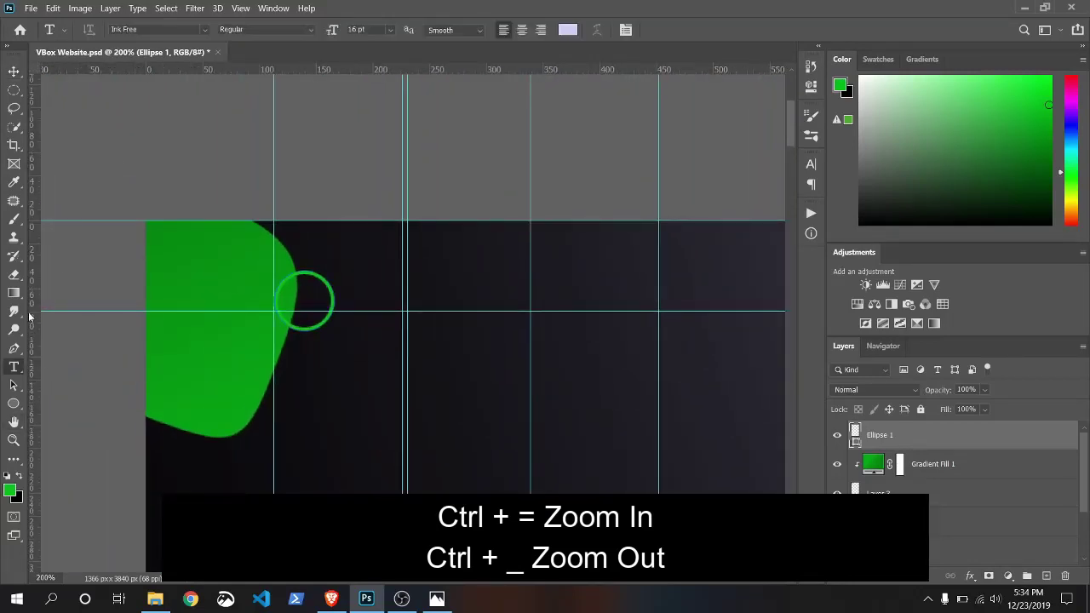
right_click(15, 372)
click(60, 367)
click(361, 296)
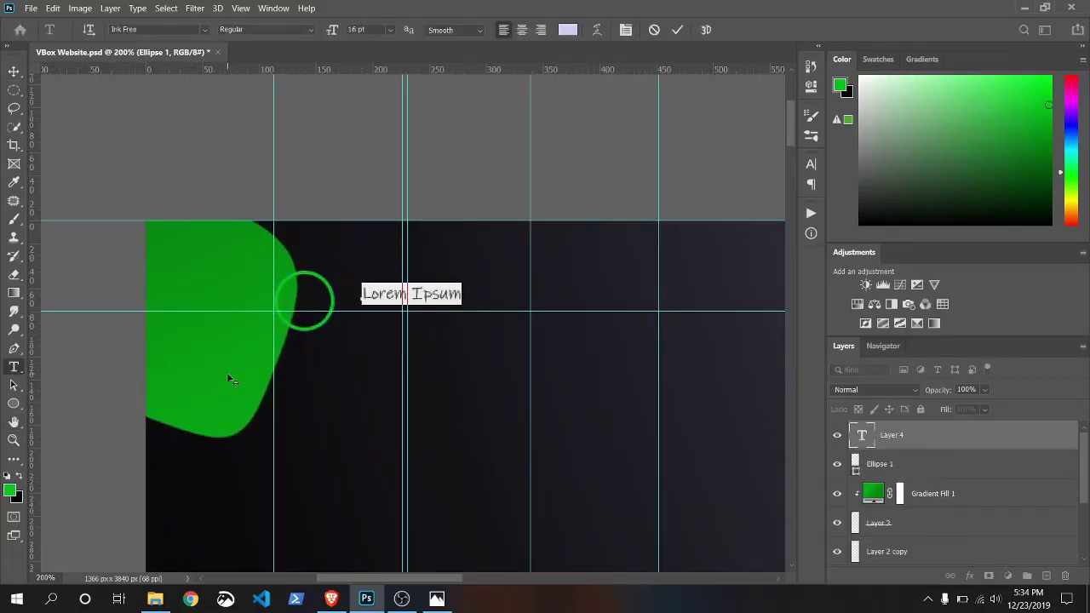
text(VBox)
- Set VBox to 30 pt, with the V in Ink Free and Box in Raleway Light
key(ctrl+a)
key(ctrl+a)
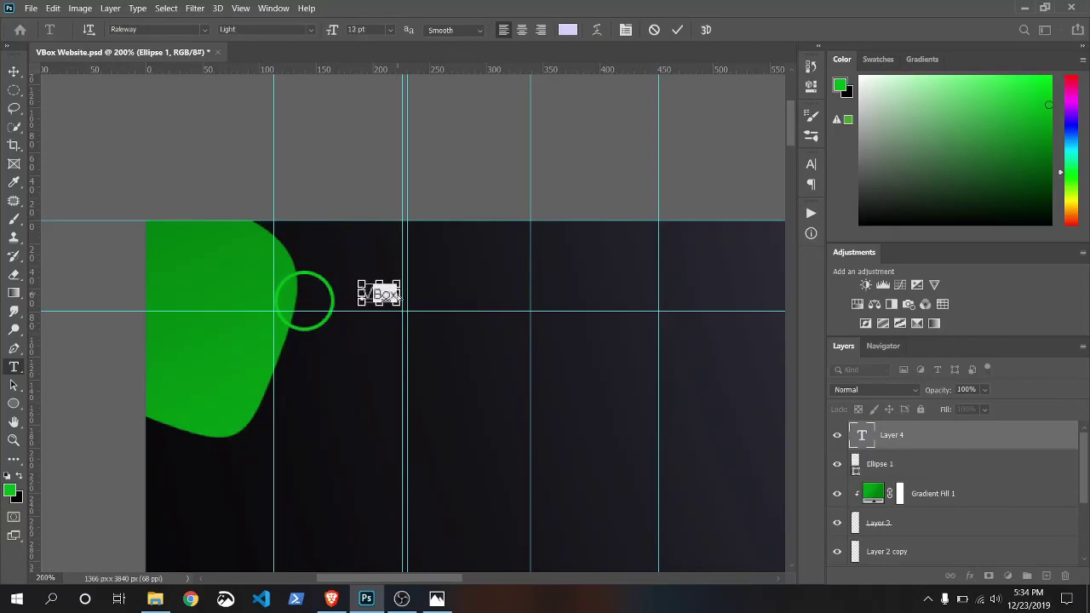
click(205, 30)
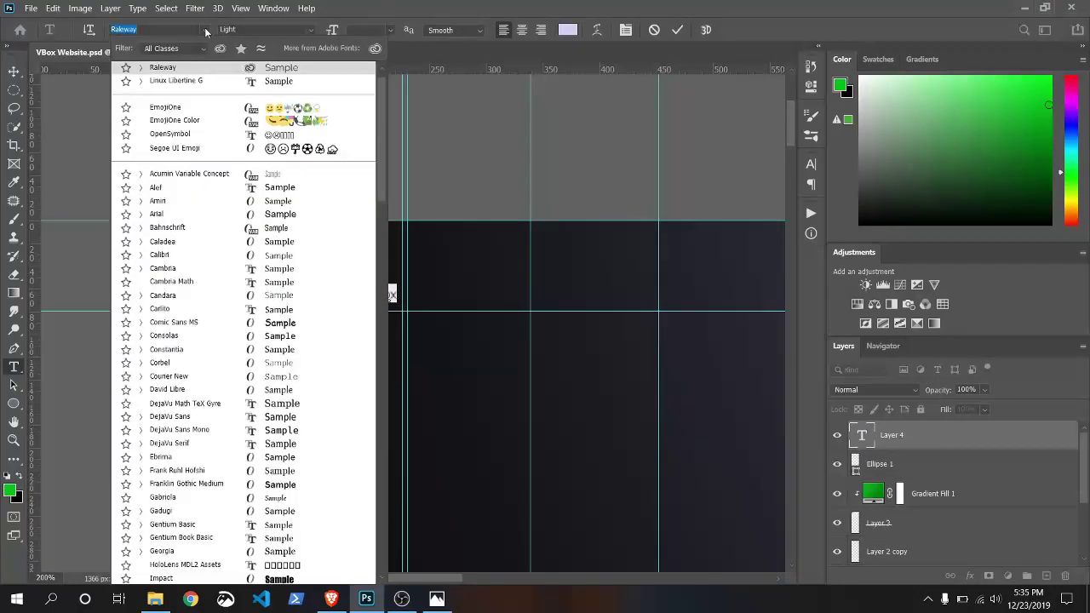
click(229, 189)
click(390, 30)
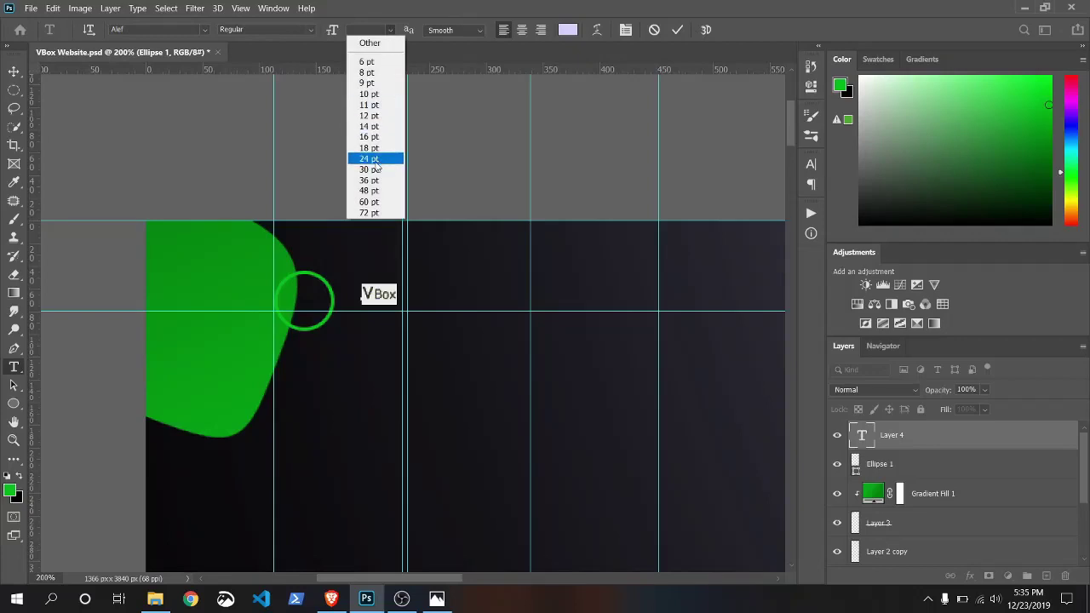
click(373, 162)
drag(383, 275, 281, 124)
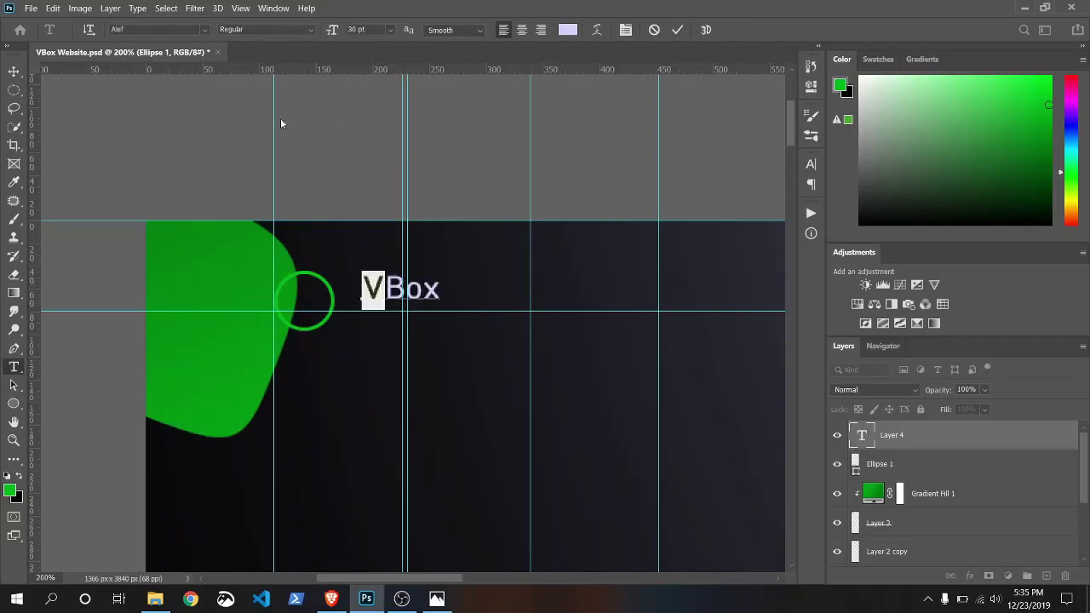
click(205, 30)
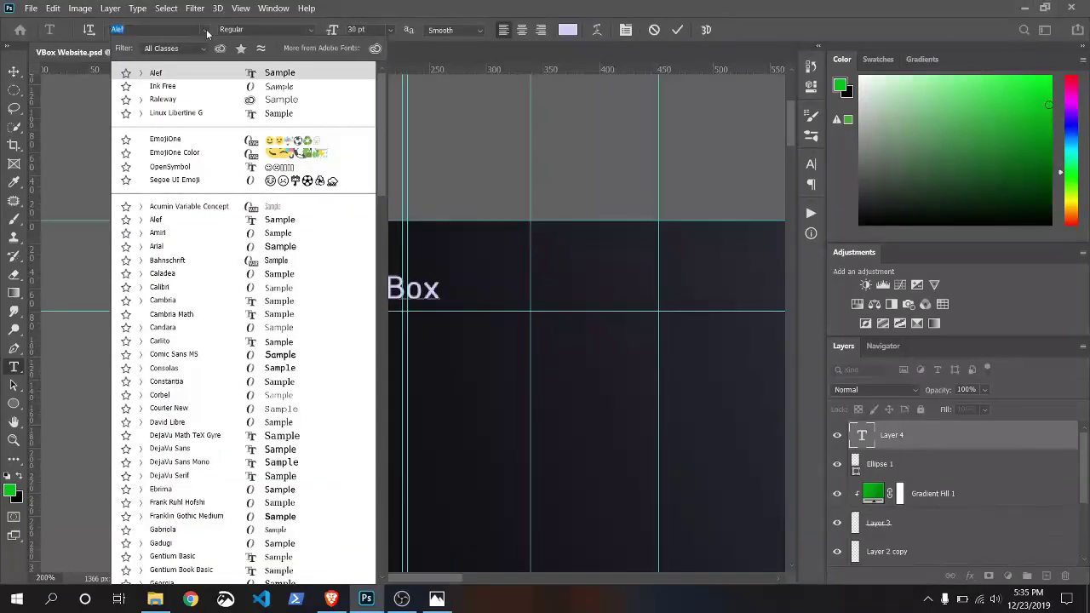
drag(381, 128, 383, 191)
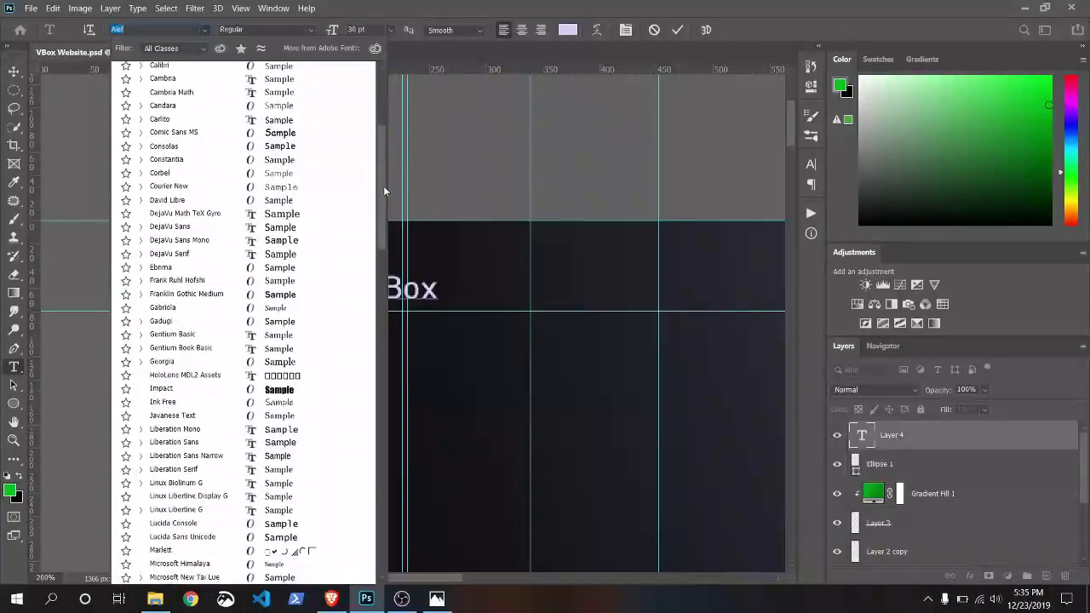
click(287, 382)
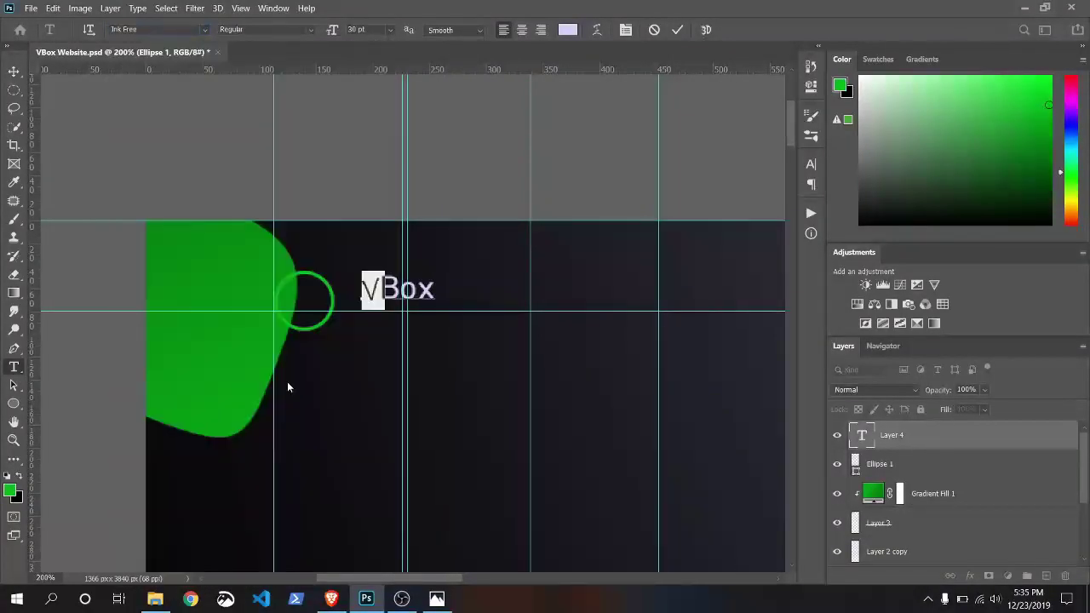
click(205, 30)
click(153, 78)
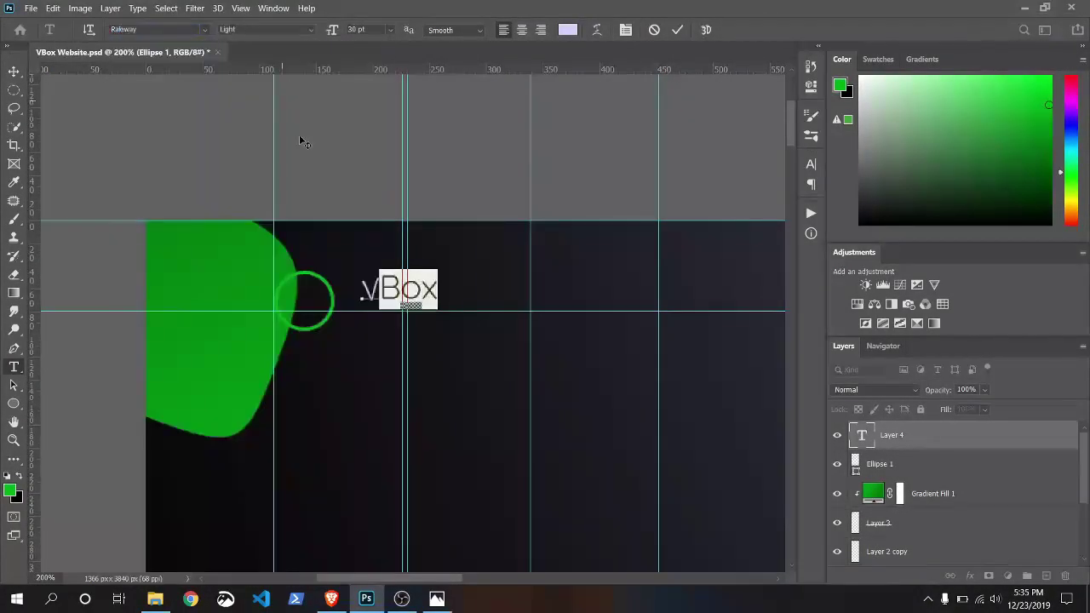
- Colour the V green (019a10) sampled from the blob and commit the text
drag(379, 290, 361, 289)
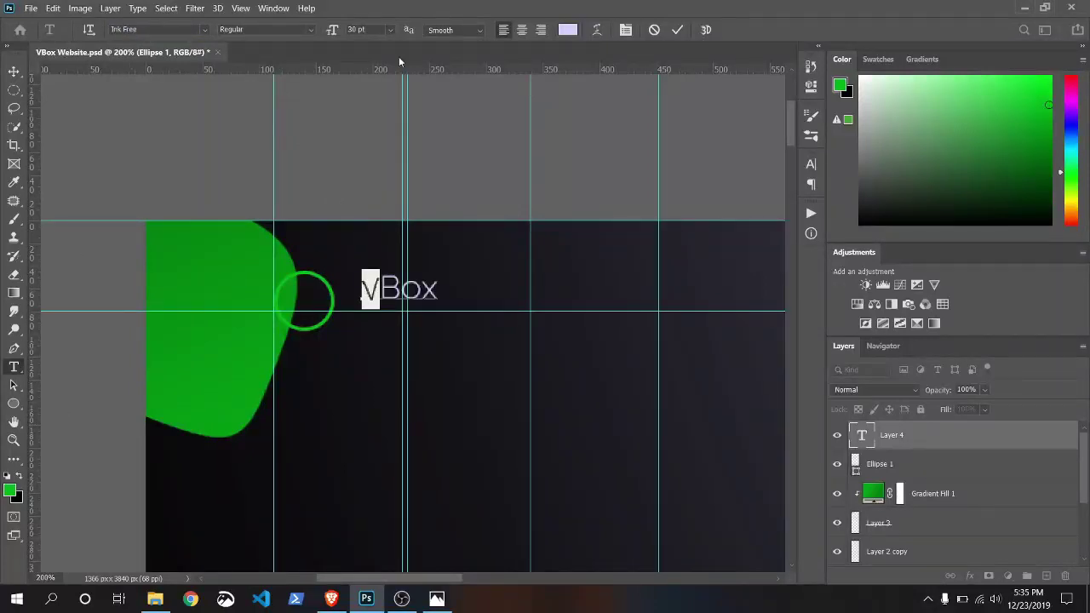
click(569, 30)
click(268, 253)
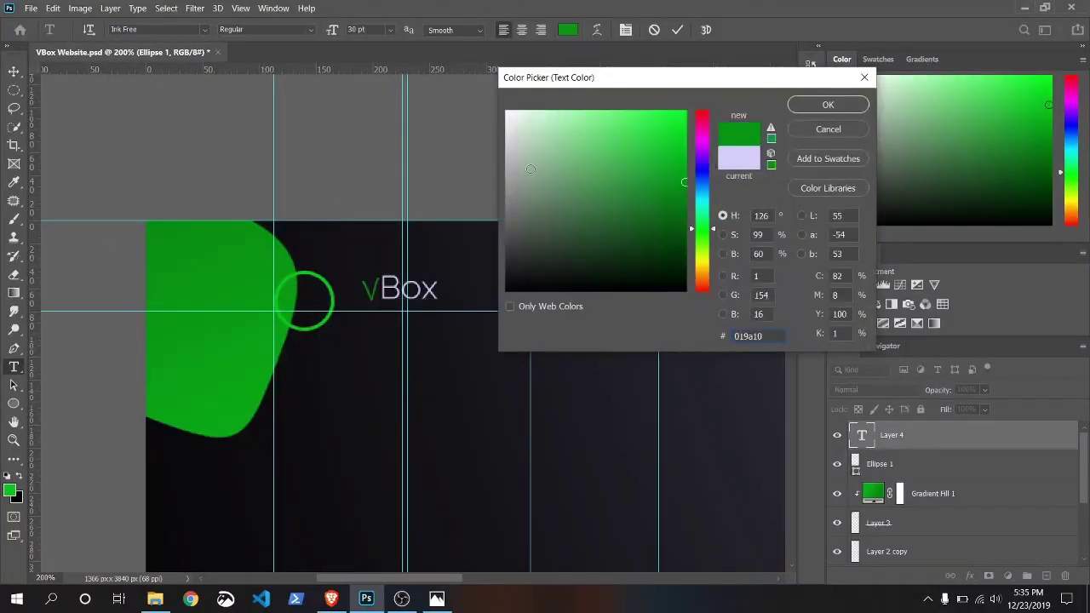
click(828, 105)
click(678, 33)
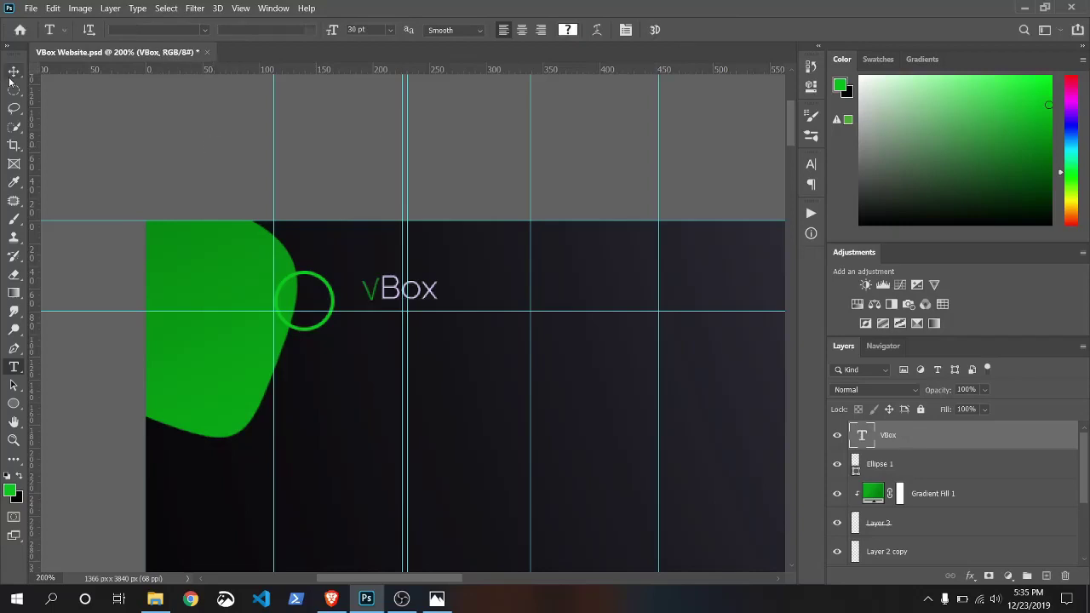
- Move VBox onto the green circle and place its layer beneath the circle's layer
key(v)
drag(398, 292, 334, 301)
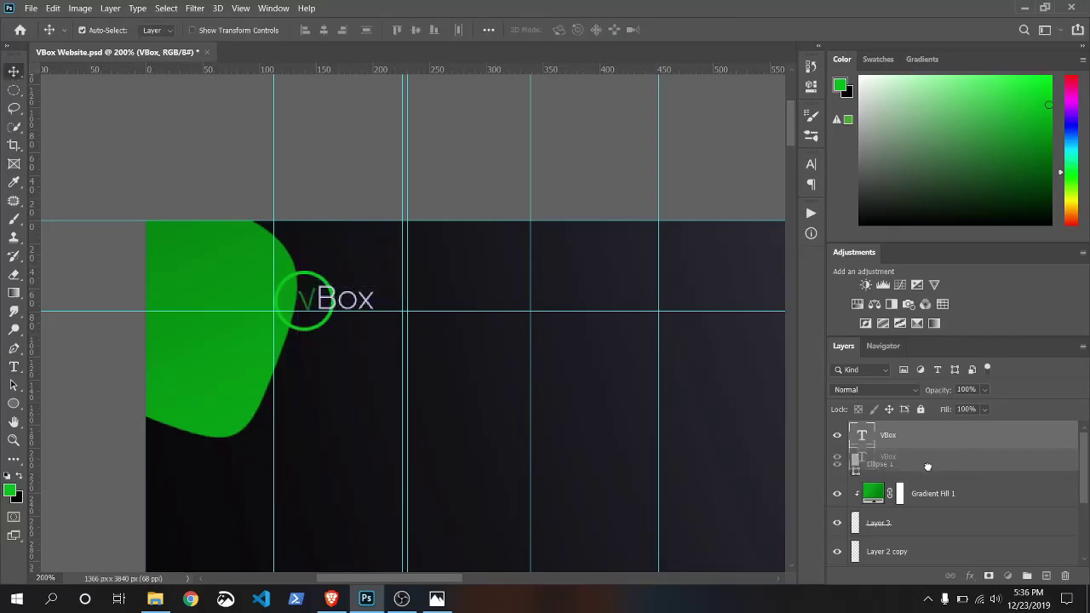
mouse_move(928, 437)
mouse_down()
mouse_move(931, 479)
mouse_move(910, 435)
mouse_up()
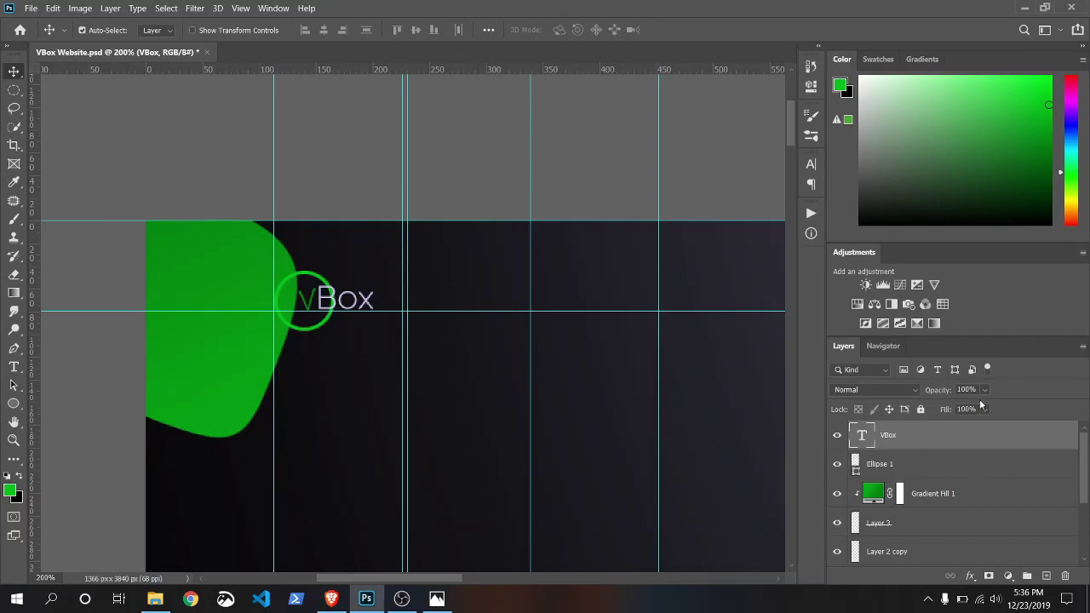
drag(387, 579, 572, 593)
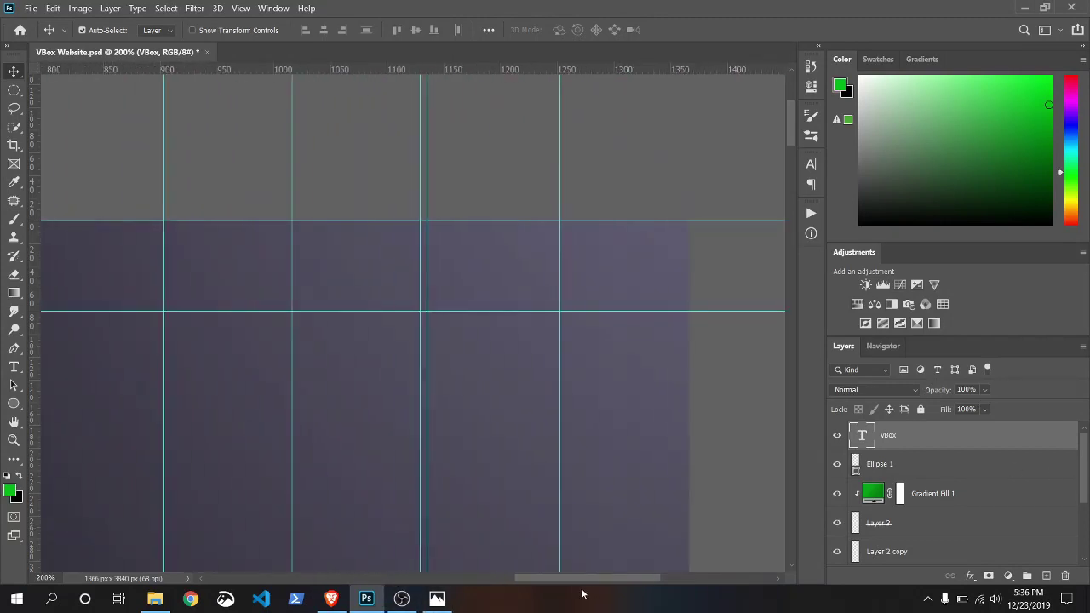
- Type the nav text 'About How Does It Works Go To Shop' in the header
click(14, 367)
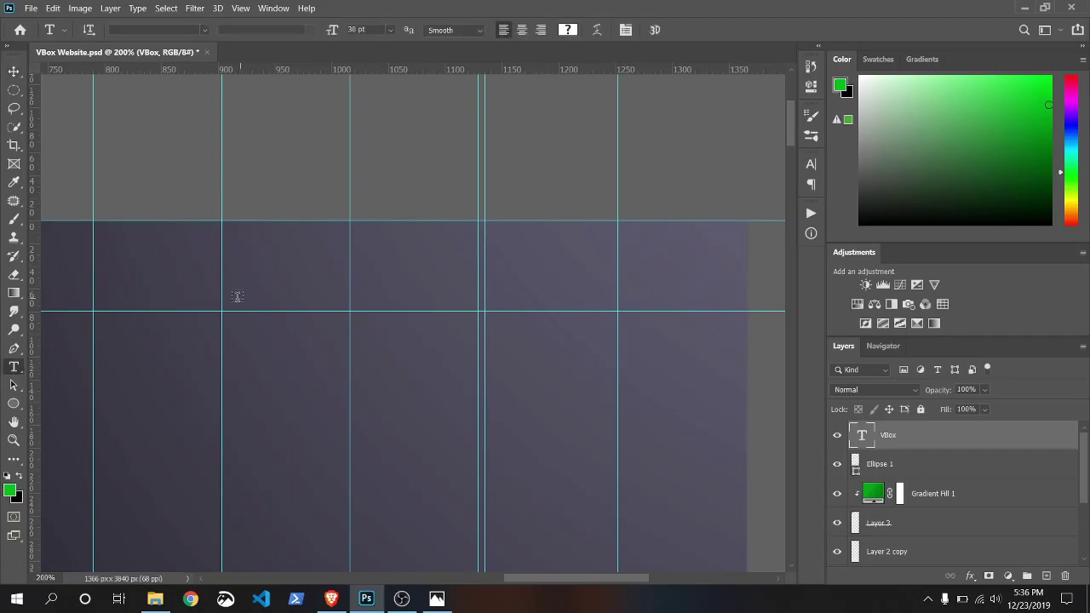
click(228, 288)
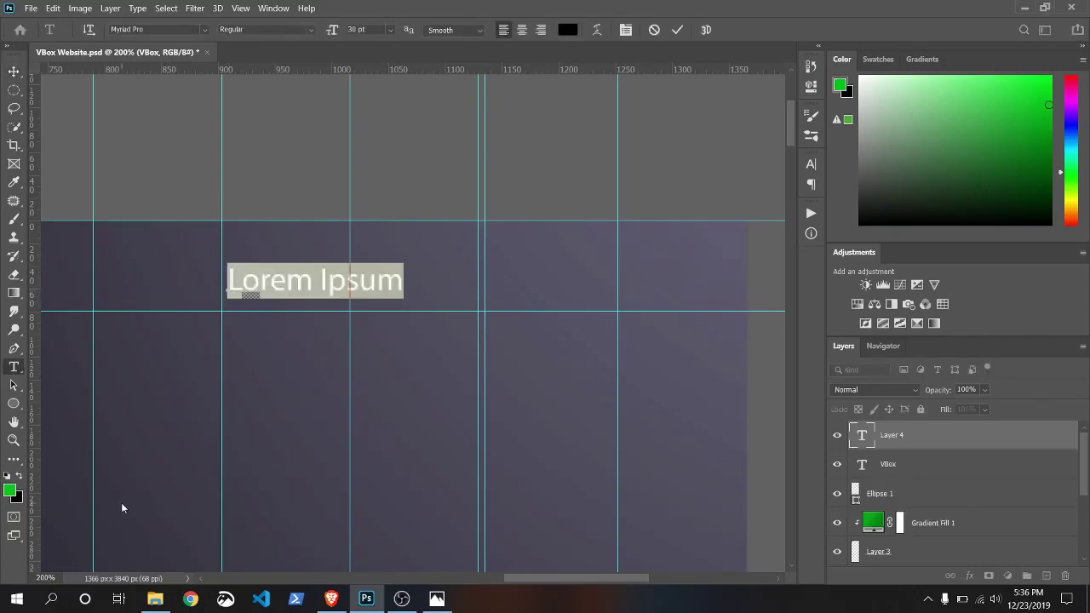
text(About     Ho)
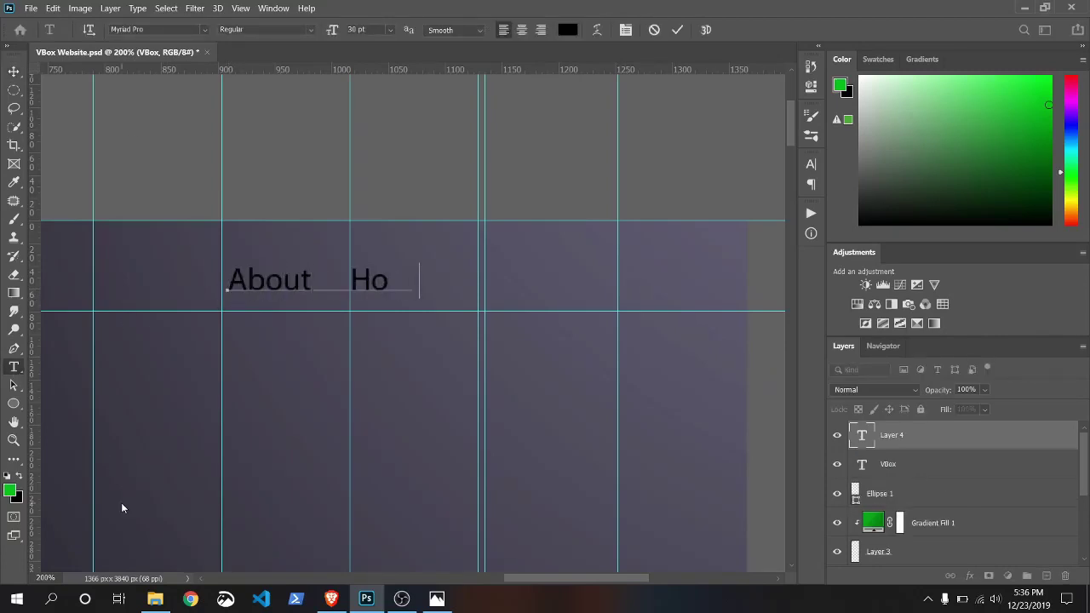
text(w DOes It Works)
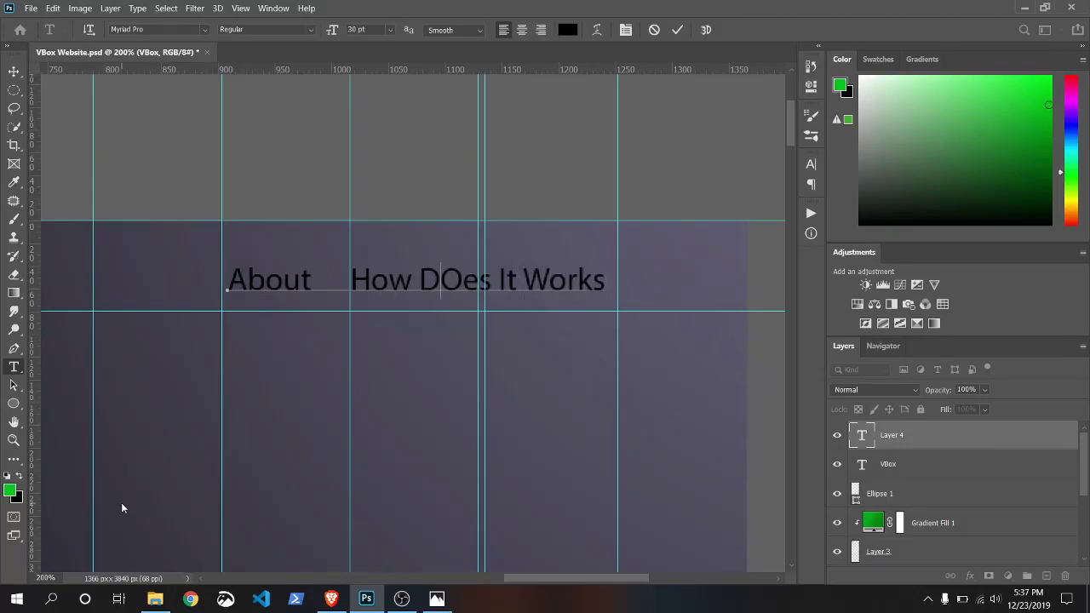
scroll(121, 509, down, 5)
mouse_move(791, 169)
mouse_down()
mouse_move(787, 109)
mouse_move(790, 126)
mouse_up()
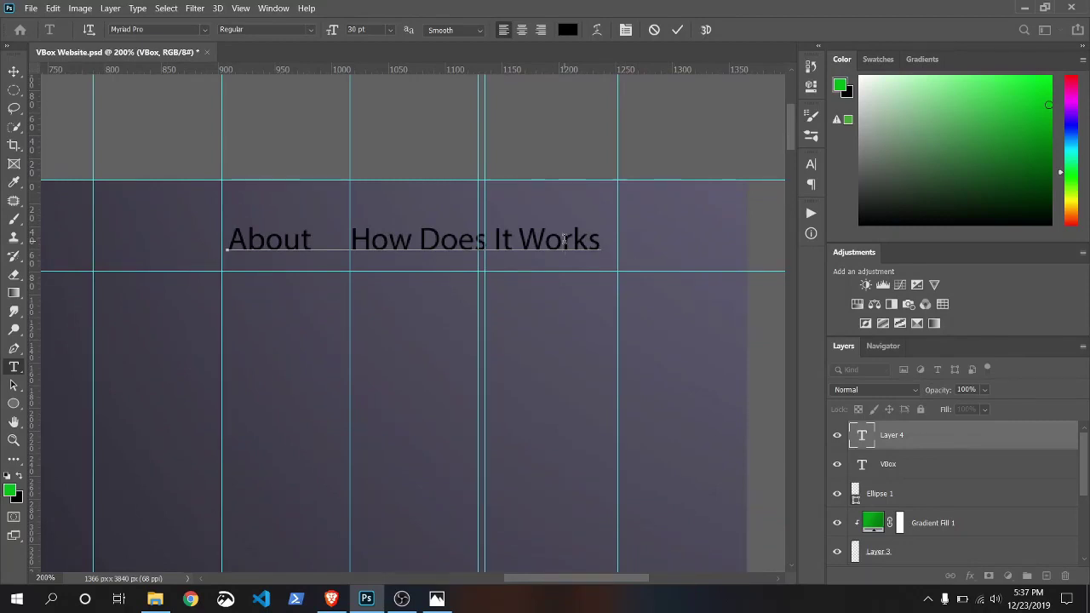
text(Go to)
key(BackSpace)
key(BackSpace)
text(To)
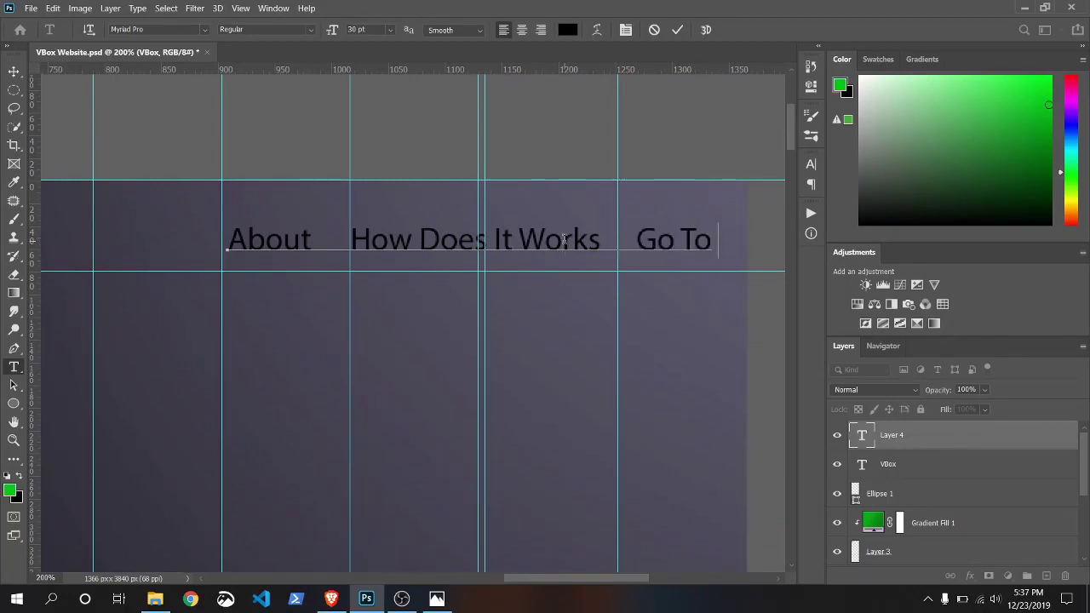
text( Sh)
- Make the nav text white #ffffff in Gentium Basic
drag(226, 239, 749, 239)
click(567, 29)
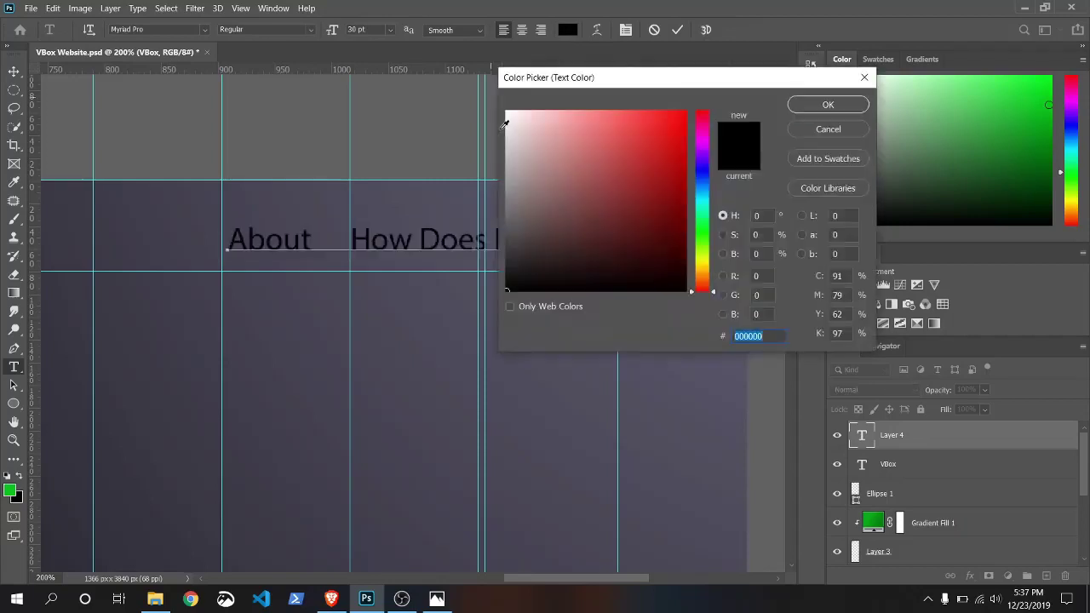
click(501, 113)
click(505, 111)
click(827, 105)
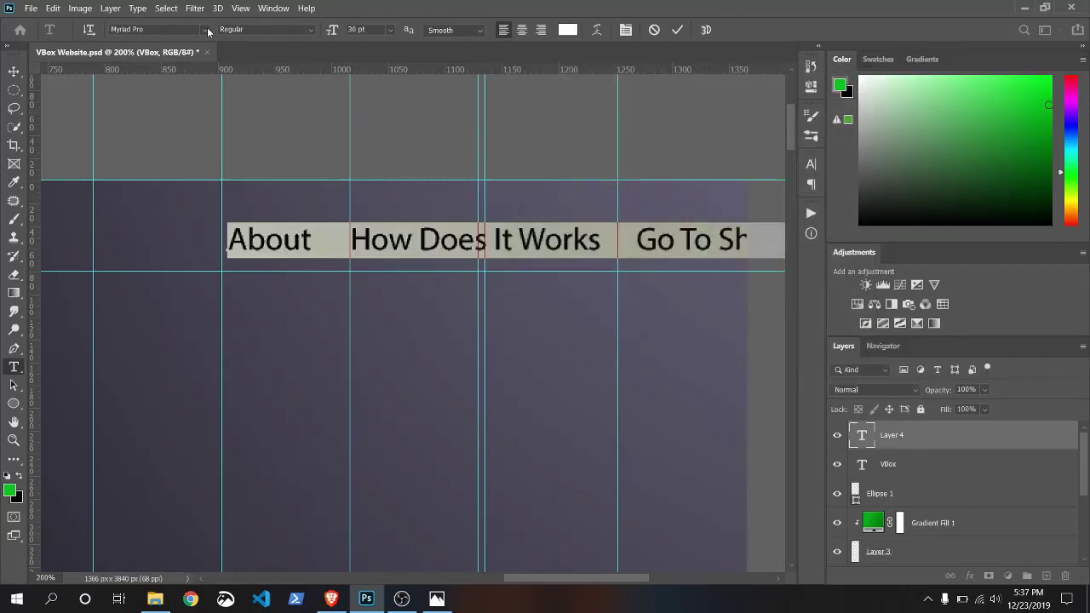
click(204, 29)
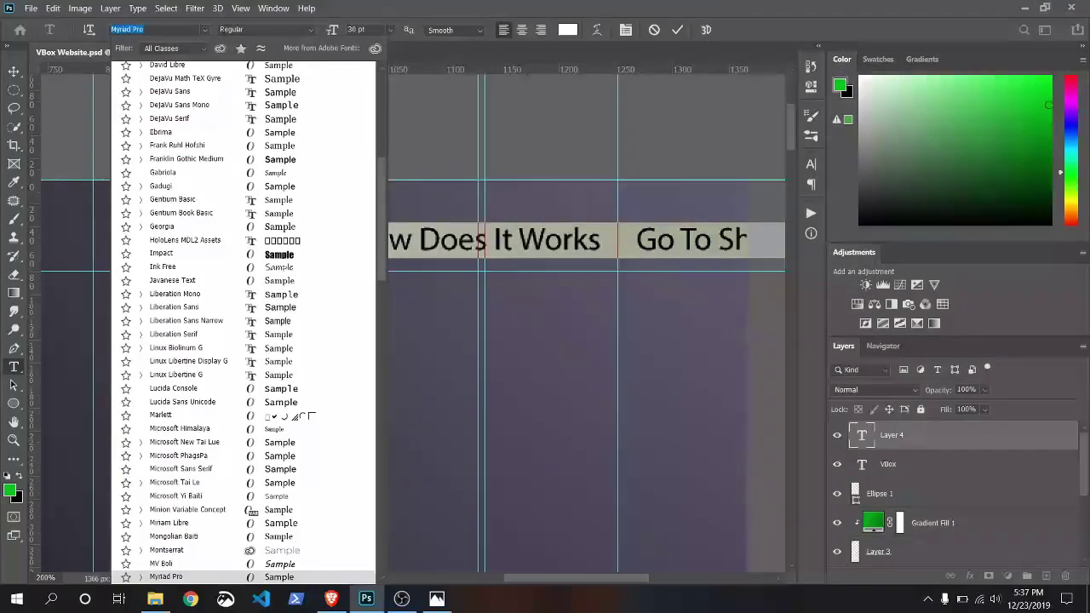
click(278, 203)
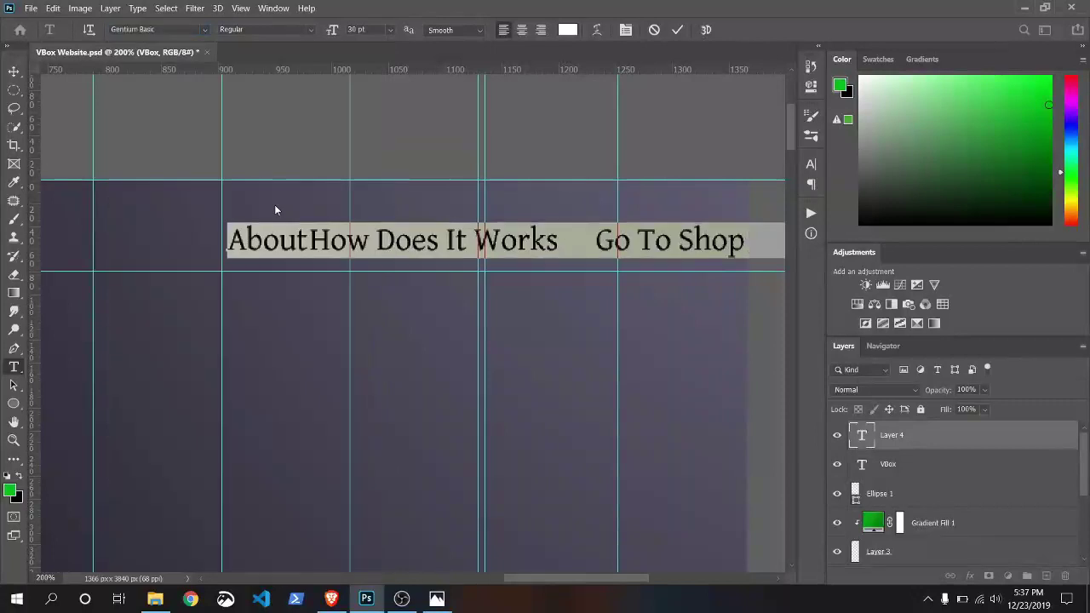
- Commit the nav text and shift it left with the Move tool
click(13, 71)
drag(515, 246, 392, 259)
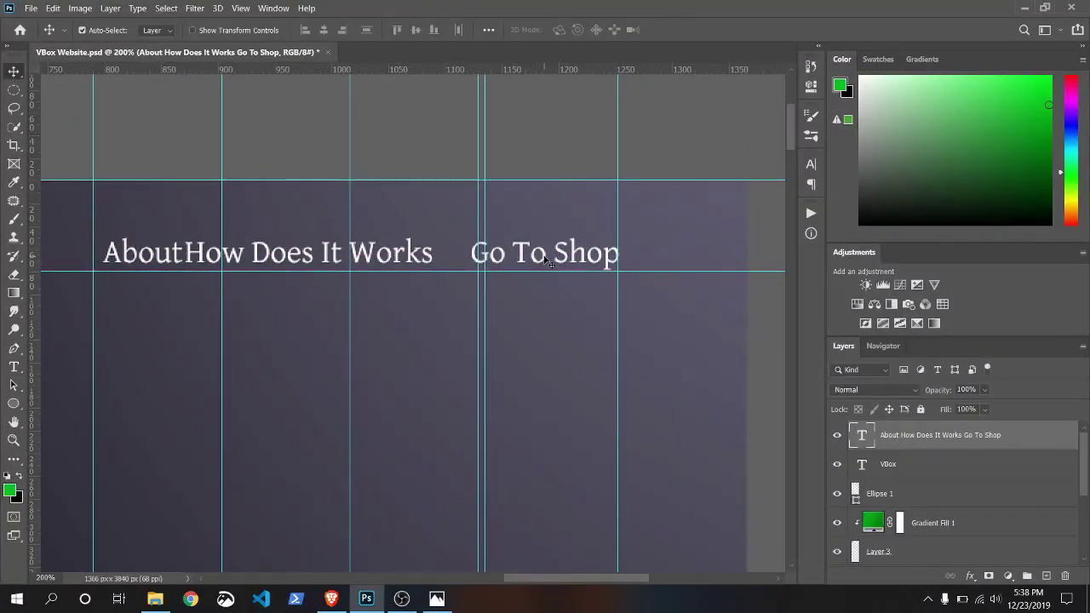
drag(547, 260, 433, 257)
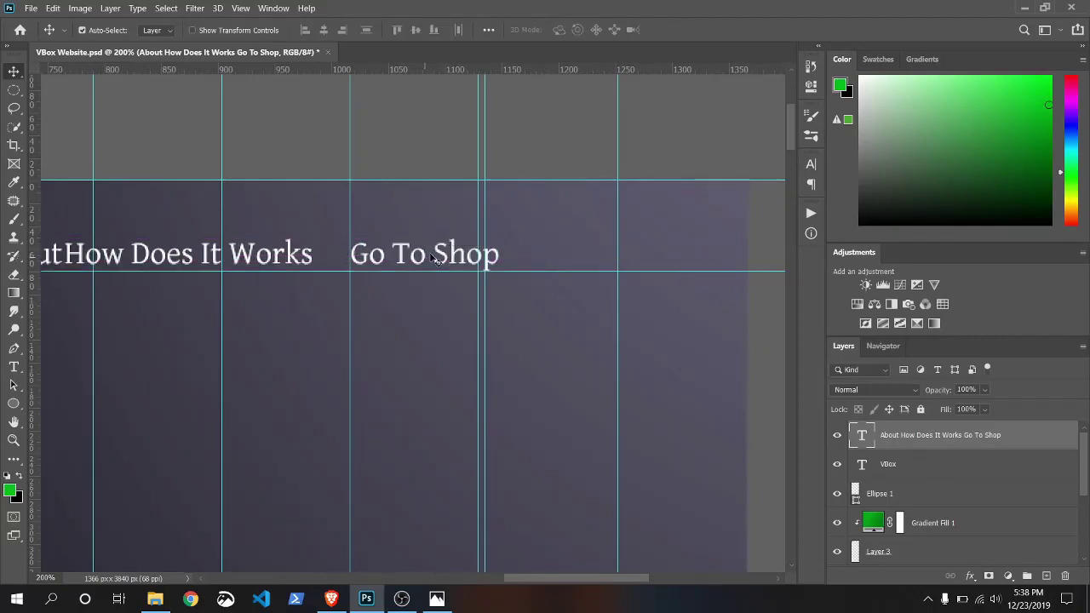
drag(593, 581, 570, 584)
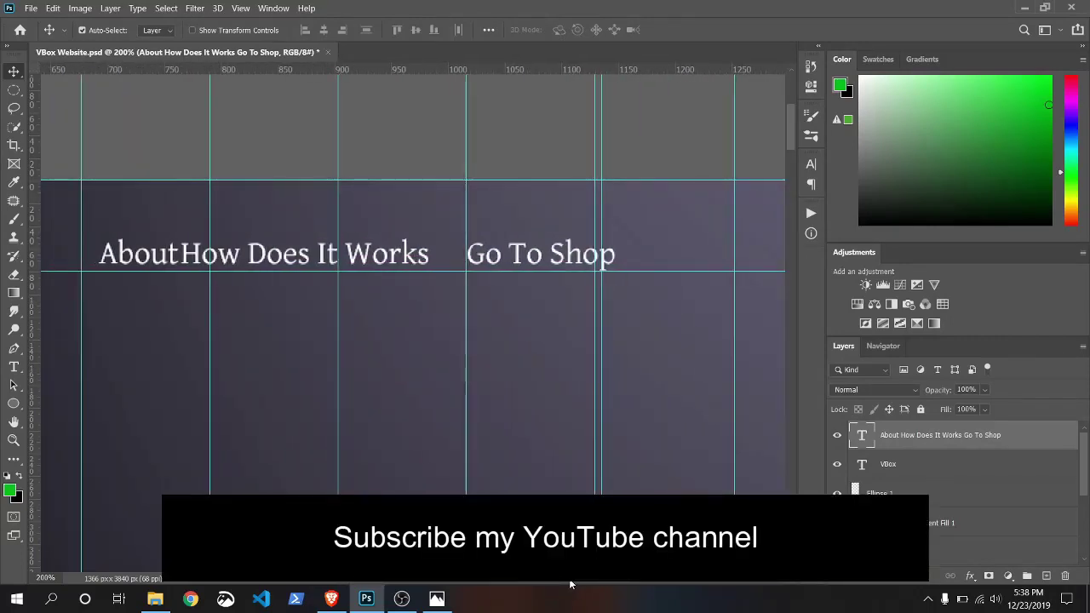
click(13, 403)
- Draw a white 40 px line to the right of the nav text
click(64, 460)
mouse_move(641, 224)
mouse_down()
mouse_move(706, 226)
mouse_move(686, 223)
mouse_up()
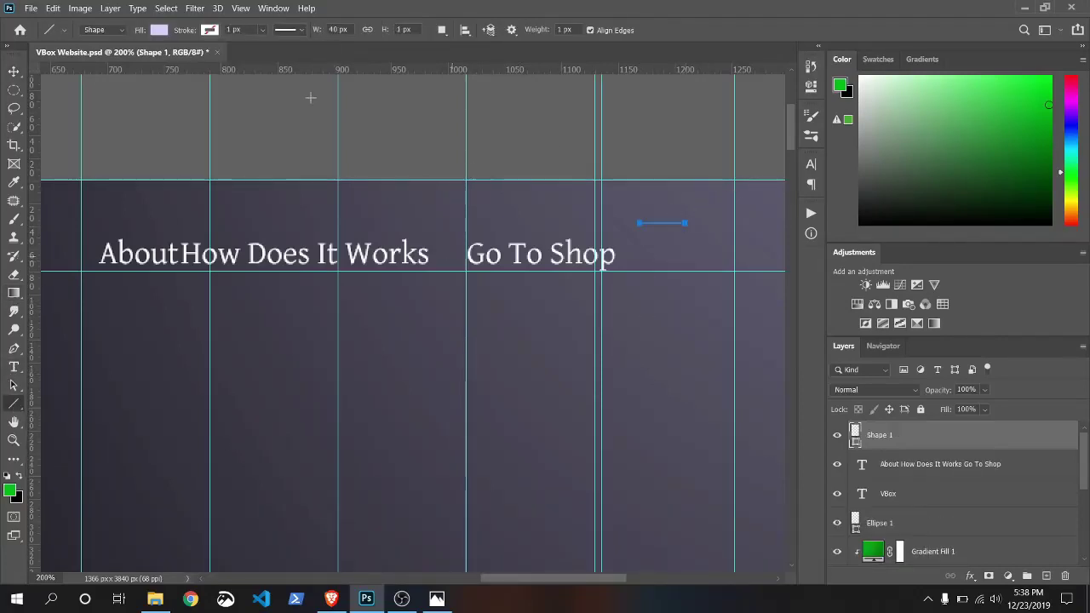
click(159, 30)
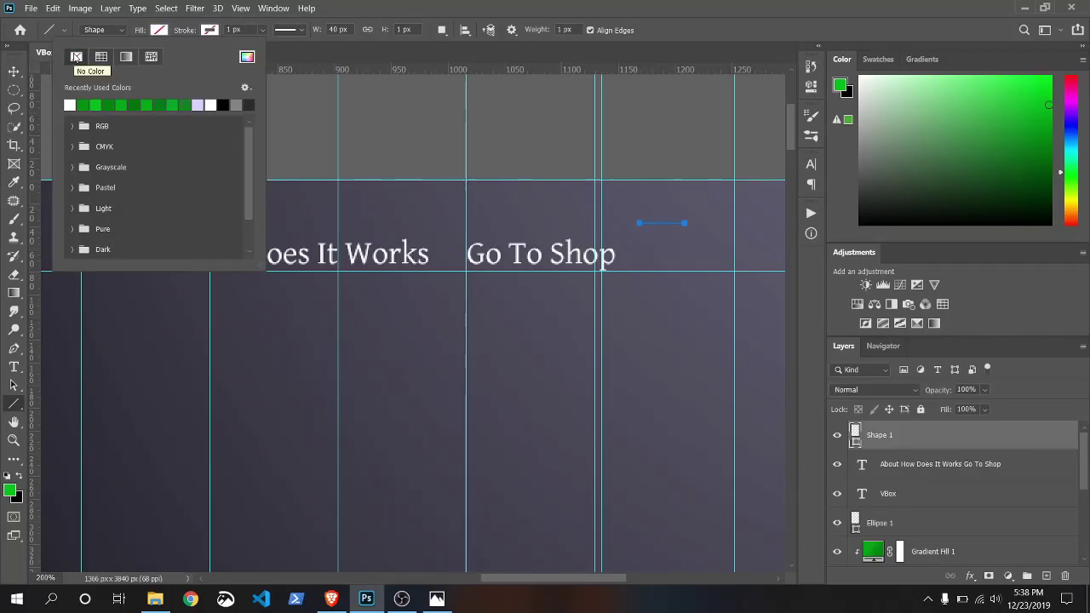
click(211, 104)
click(263, 31)
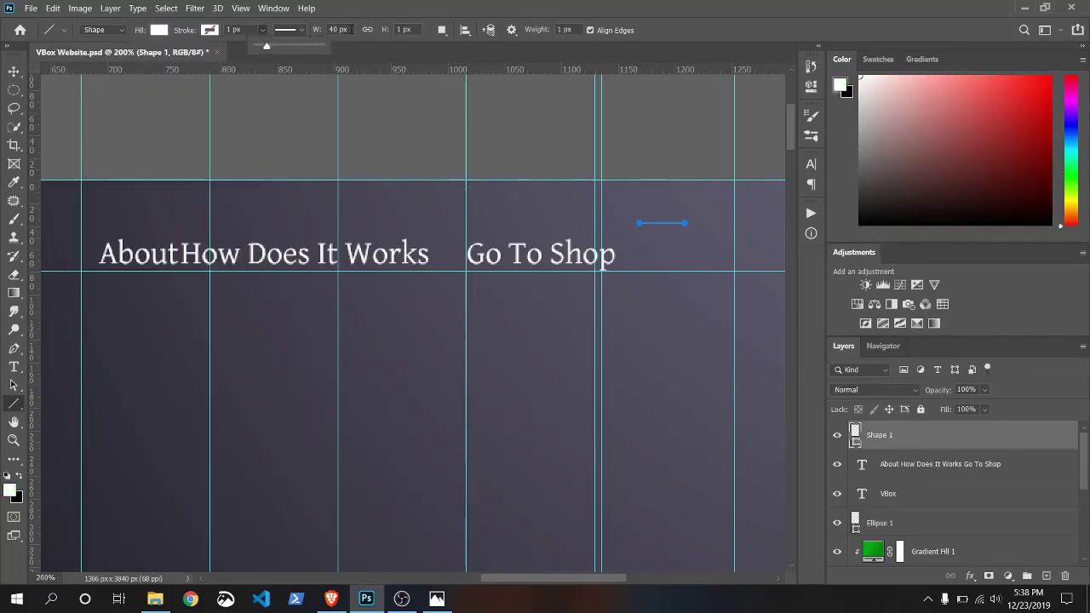
click(290, 30)
click(289, 29)
text(5)
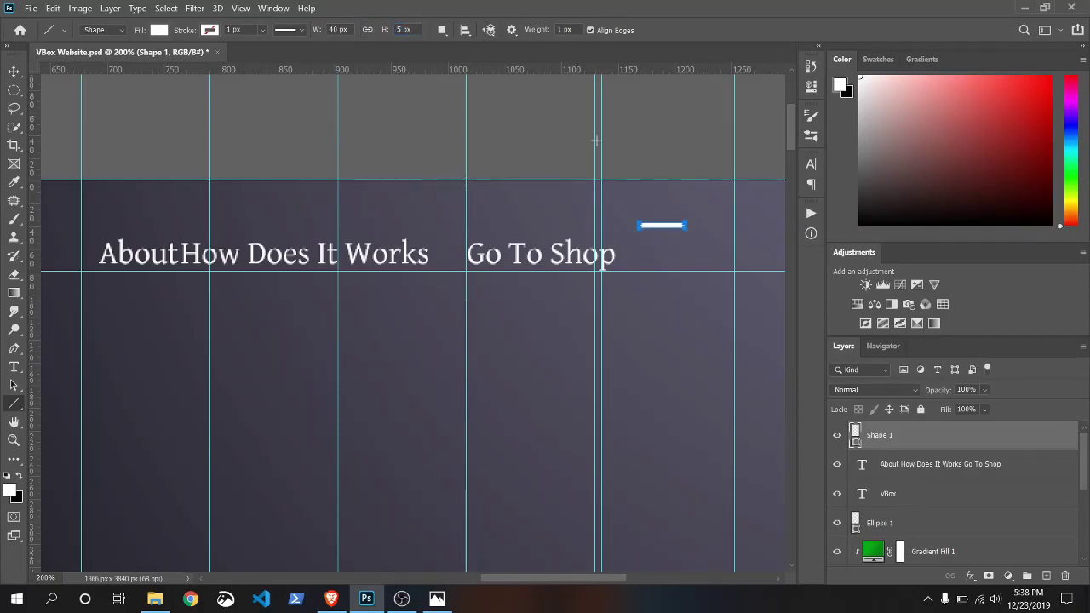
key(v)
drag(663, 227, 711, 210)
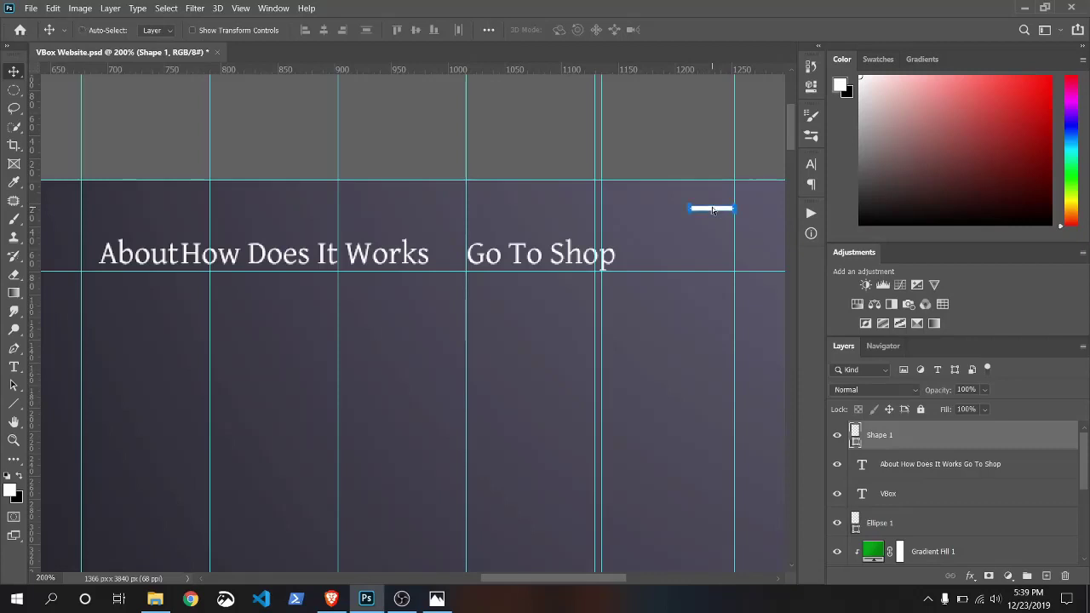
drag(712, 207, 712, 226)
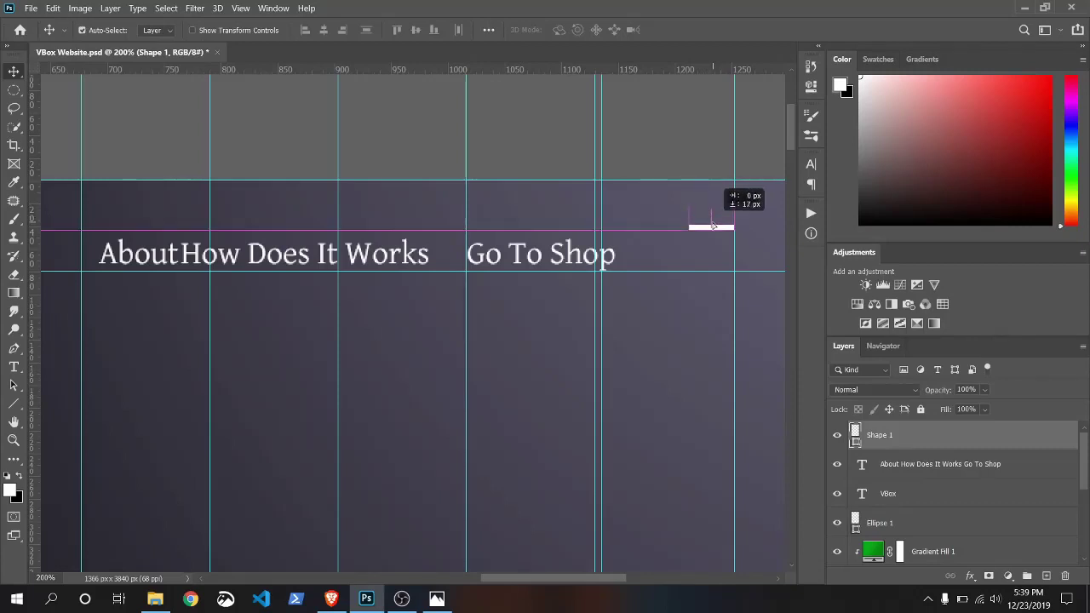
- Duplicate the line layer twice and stack the three lines as a menu icon
right_click(931, 441)
click(817, 63)
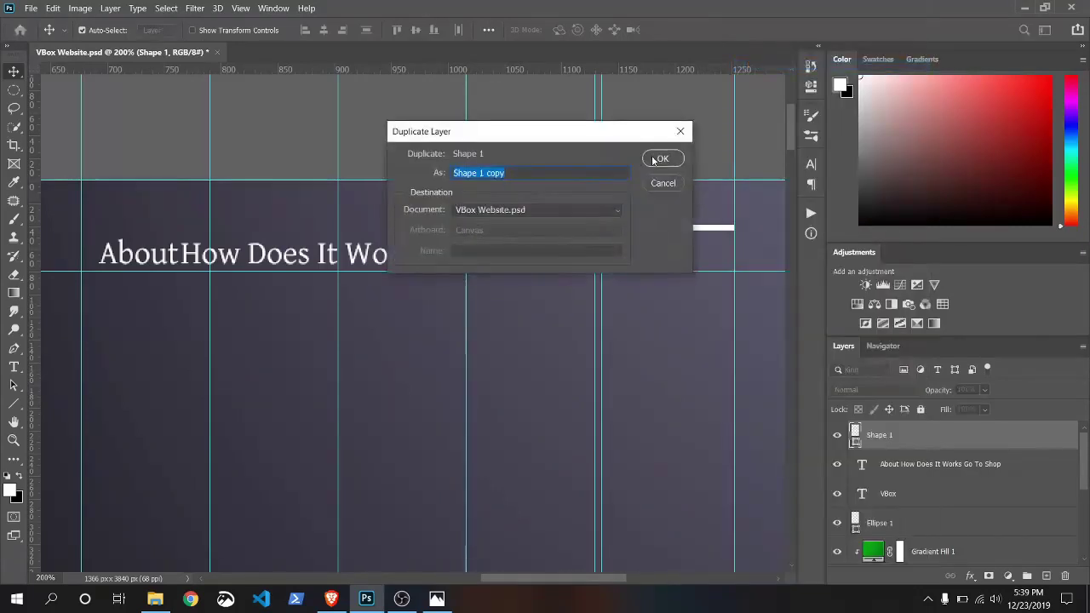
click(658, 154)
drag(698, 231, 699, 208)
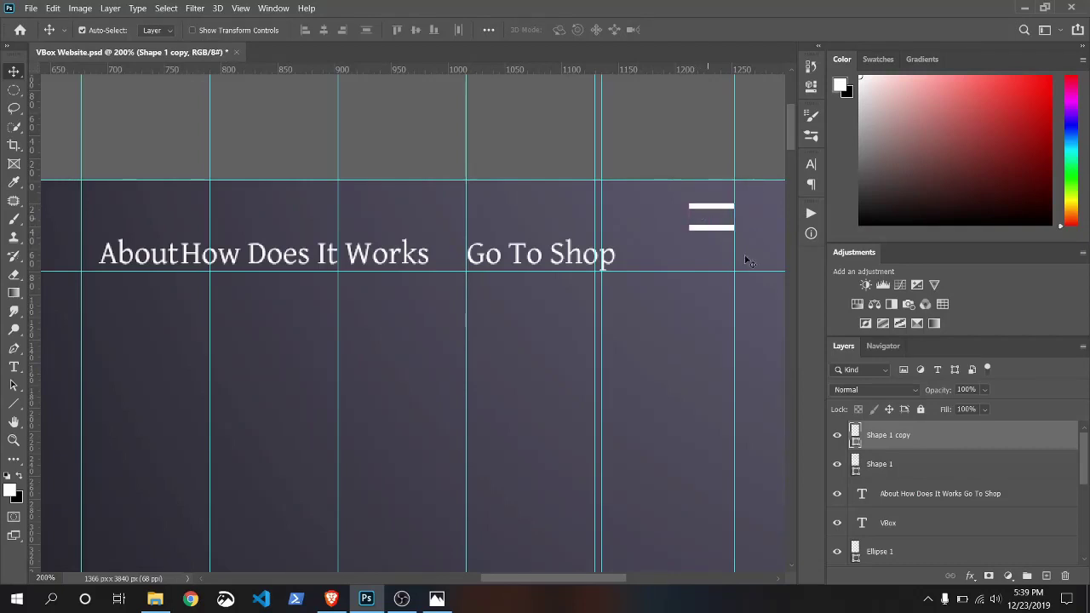
right_click(914, 437)
click(818, 65)
click(660, 159)
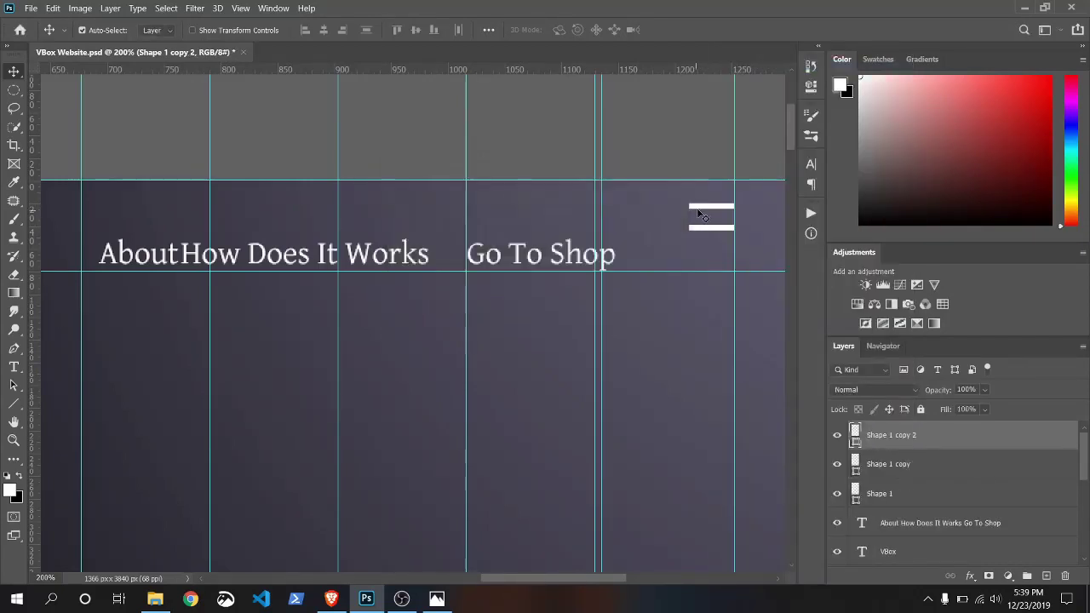
drag(703, 208, 710, 256)
shift+click(895, 500)
- Merge the menu lines and place the xbox headphone PNG embedded at the hero's centre-right
right_click(928, 516)
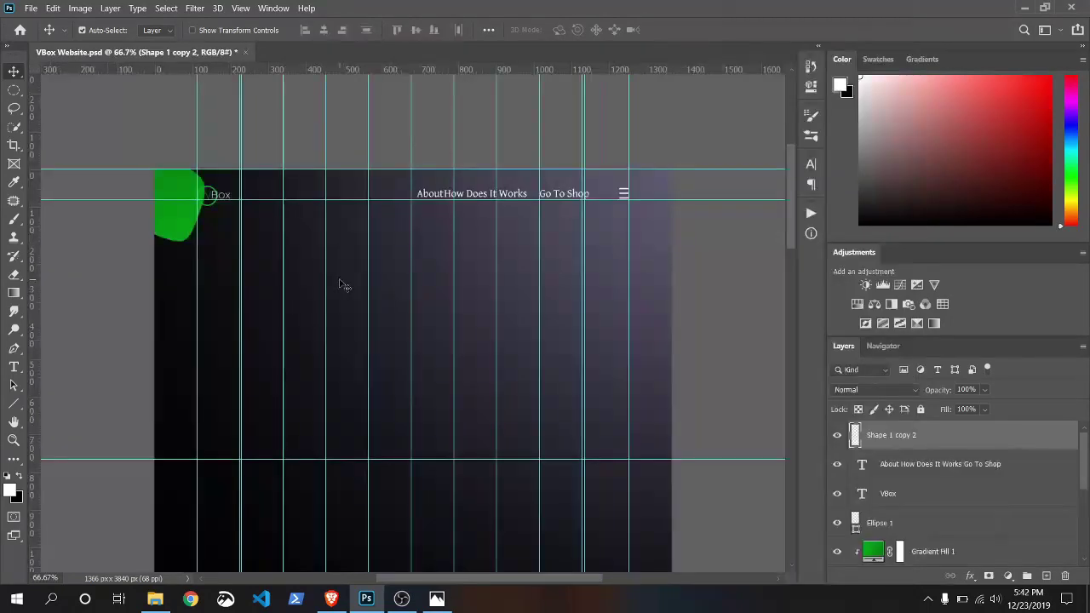
click(31, 8)
click(81, 277)
click(323, 127)
click(411, 315)
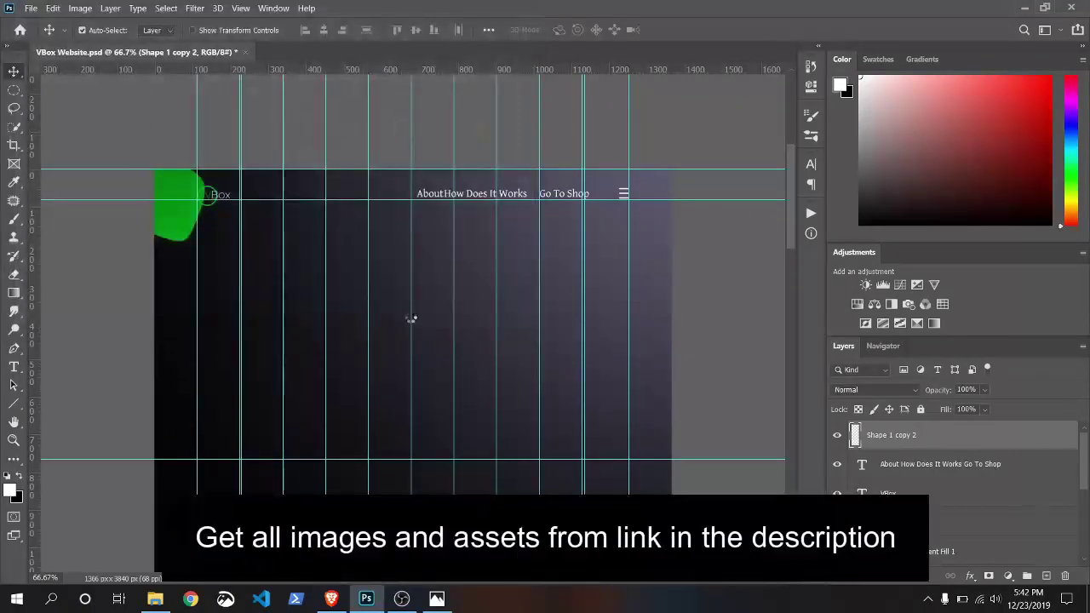
drag(394, 404, 511, 342)
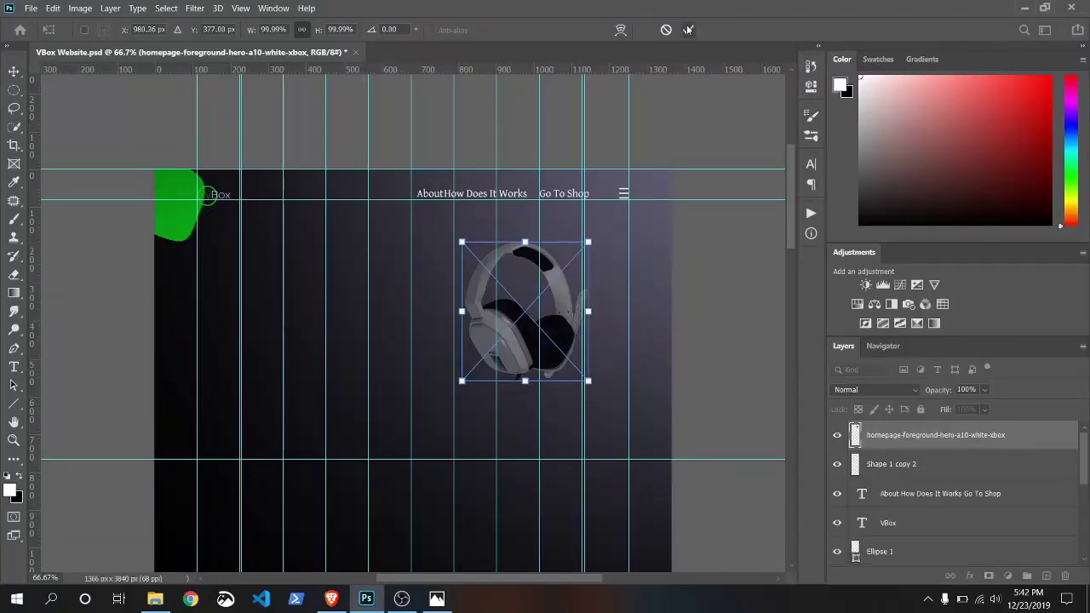
click(689, 30)
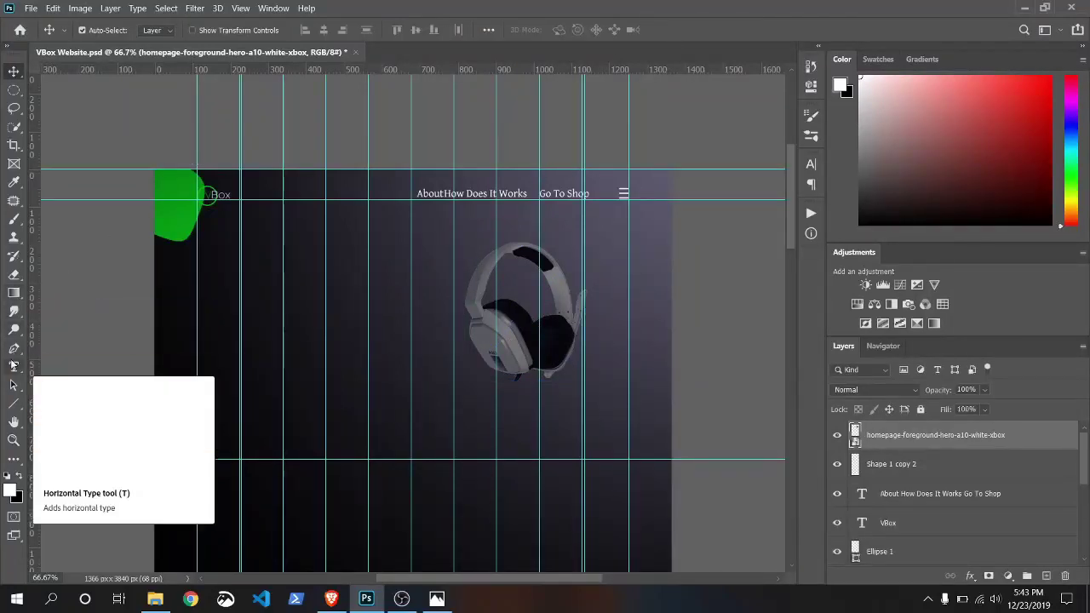
- Draw a 600 px circle around the headphone with no fill and a 3 px white outline
right_click(14, 403)
click(64, 430)
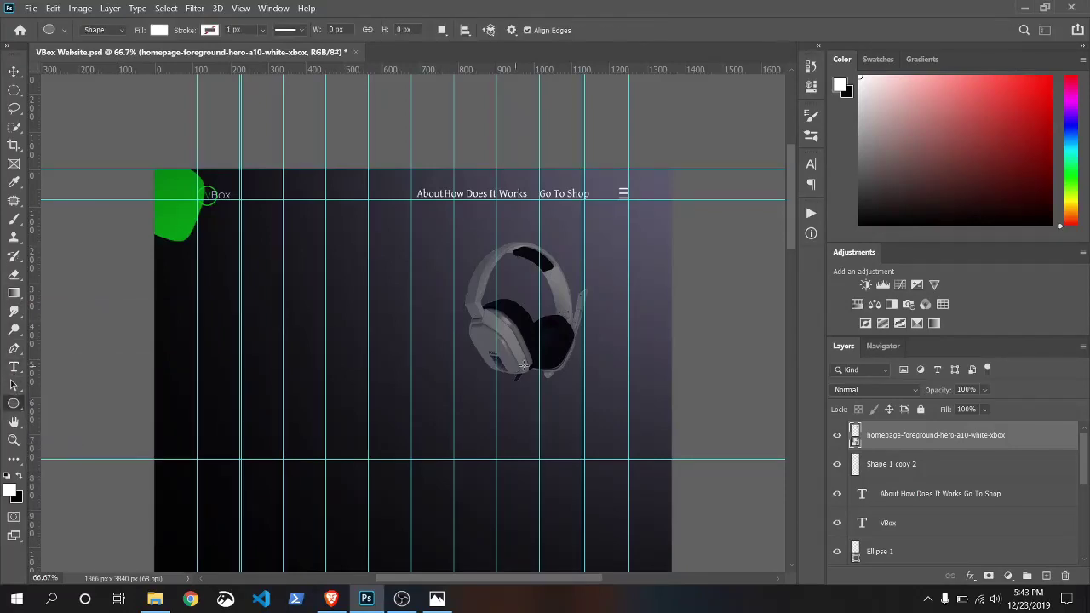
drag(518, 311, 734, 378)
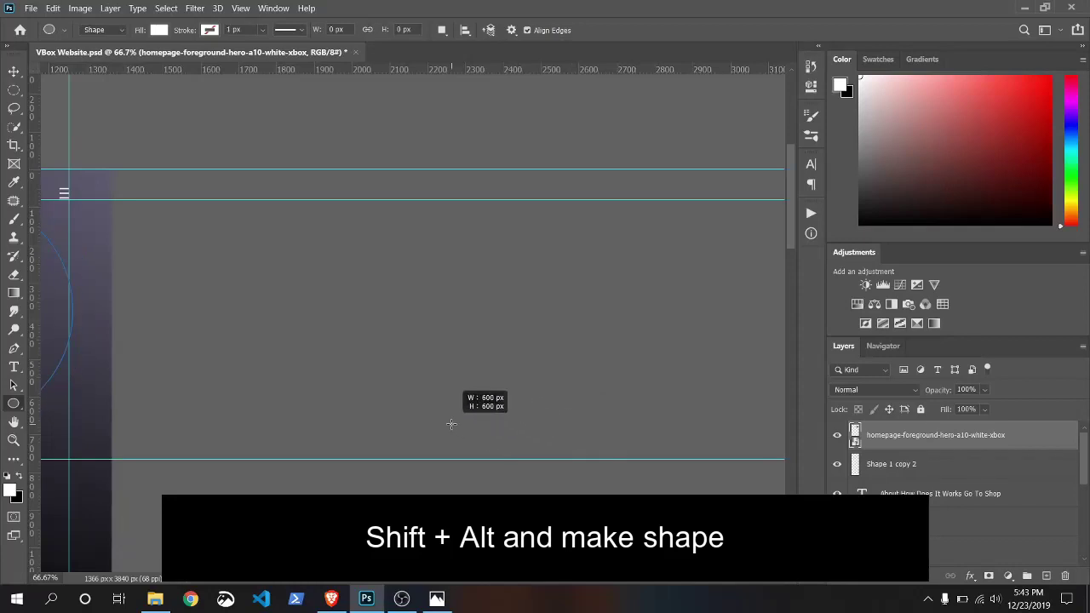
drag(735, 378, 452, 421)
click(609, 172)
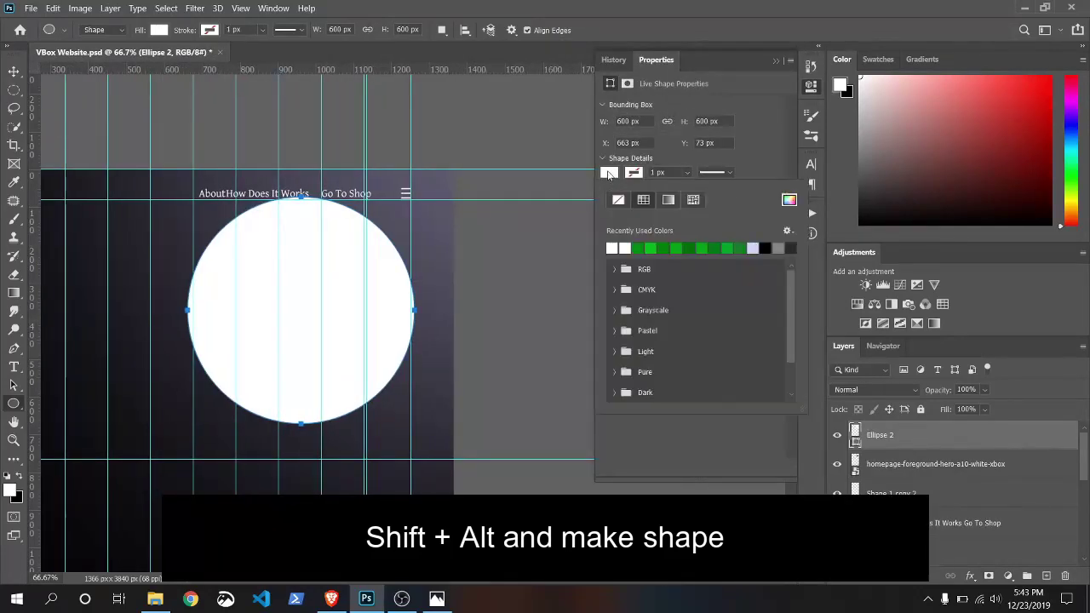
click(618, 199)
click(633, 173)
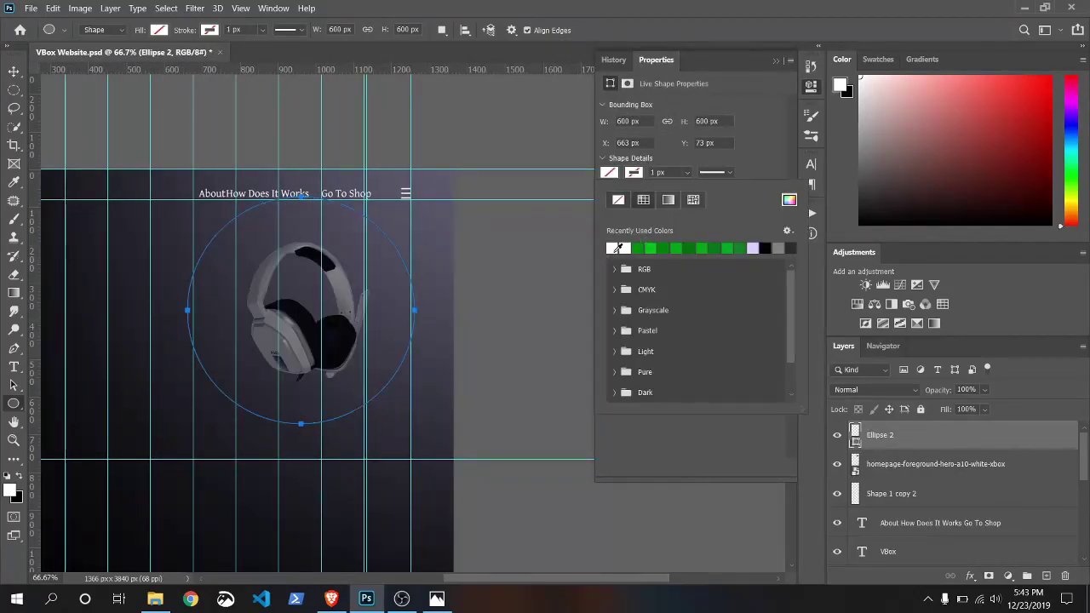
click(657, 172)
text(4)
key(Return)
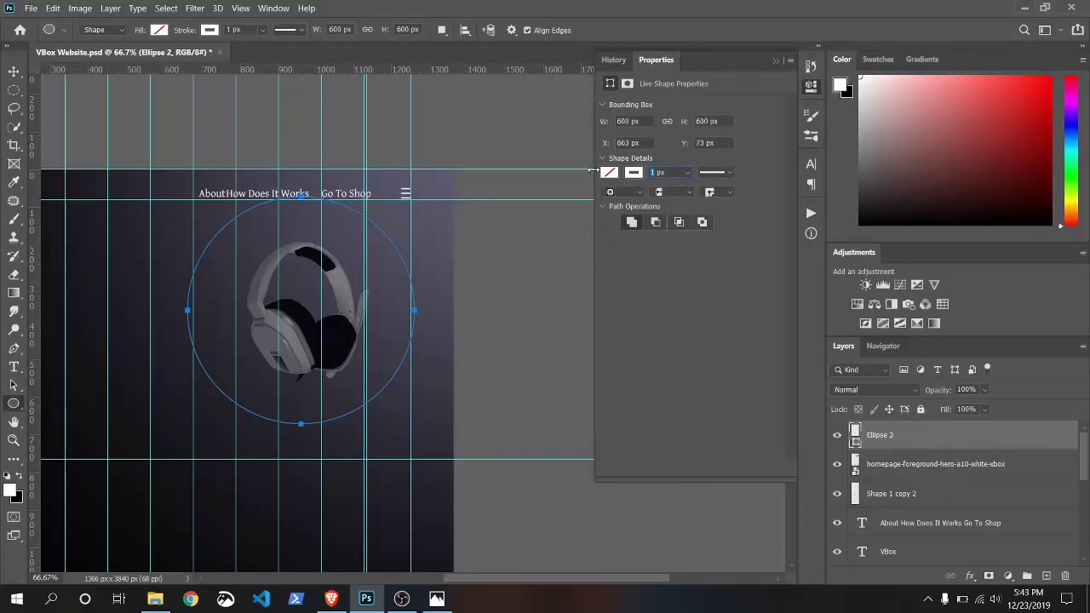
text(3)
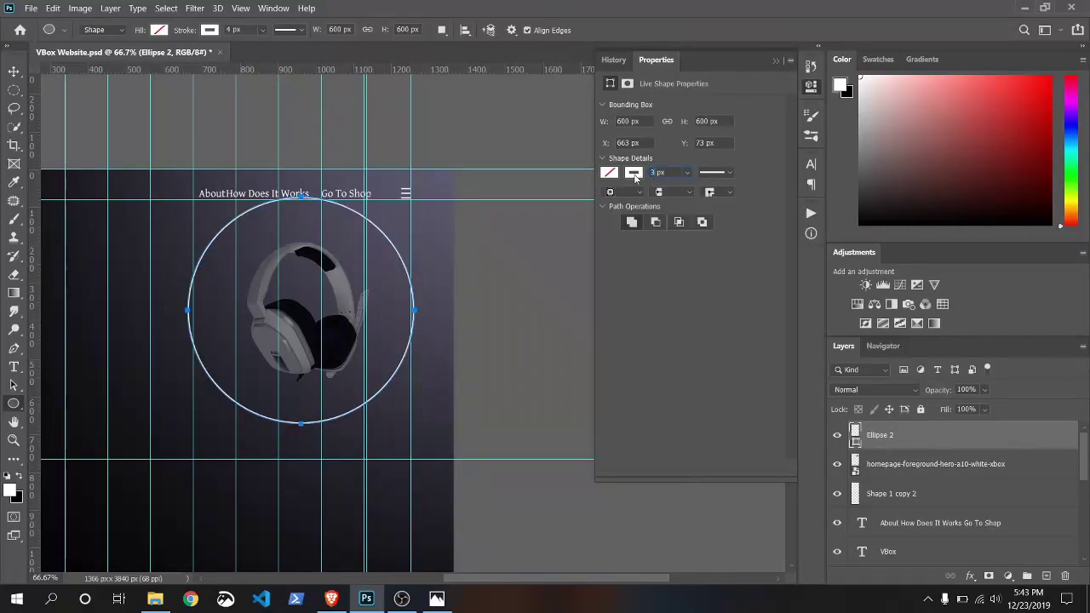
key(Return)
click(773, 61)
- Shrink and squash the white ellipse into a wide flat oval across the headphone's middle
key(v)
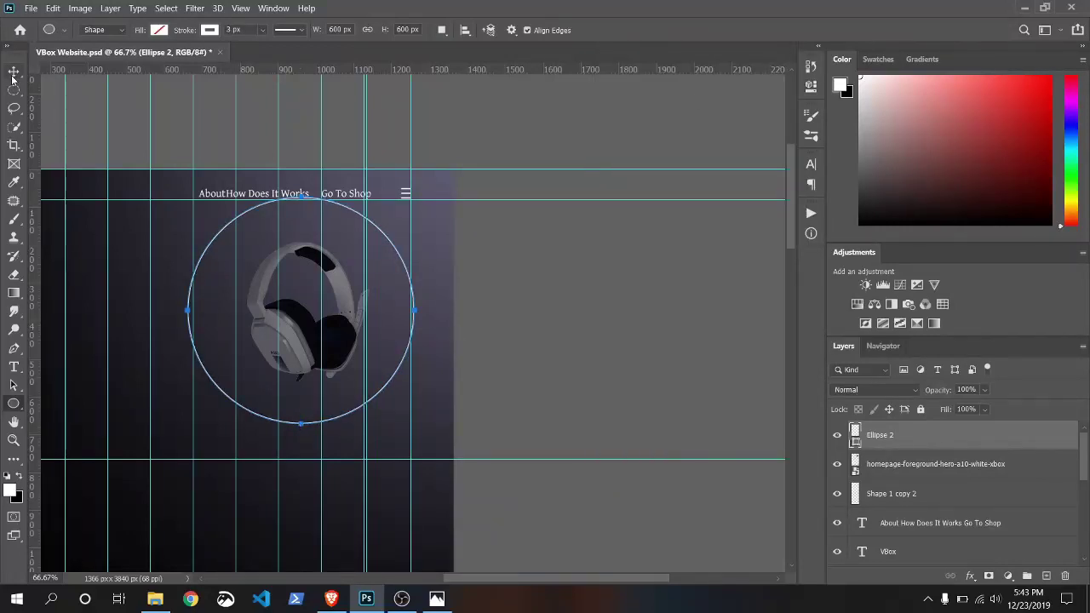
key(ctrl+t)
drag(412, 421, 345, 368)
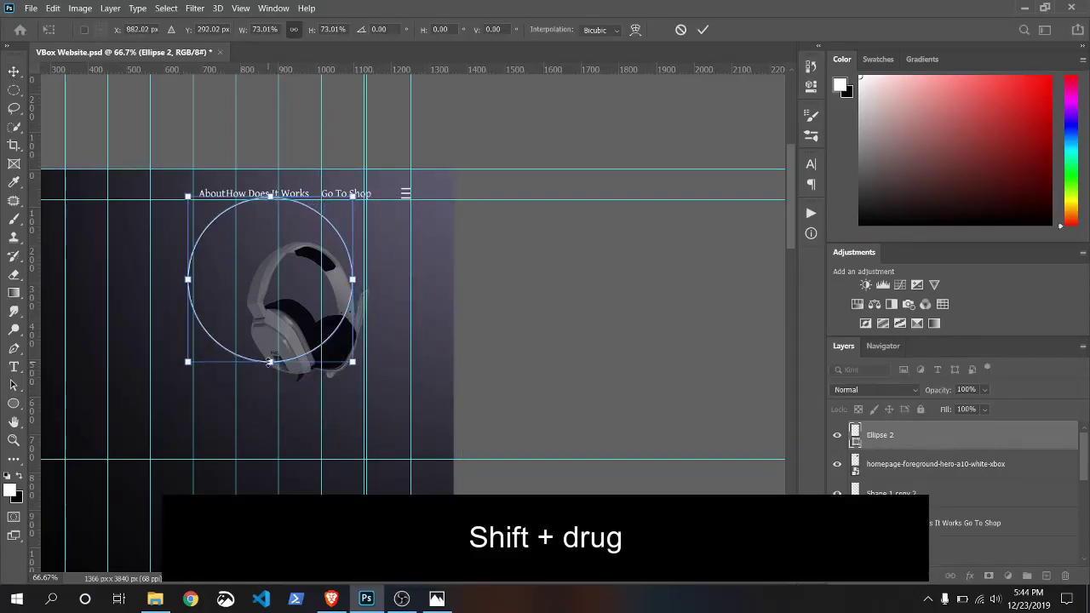
drag(269, 362, 269, 241)
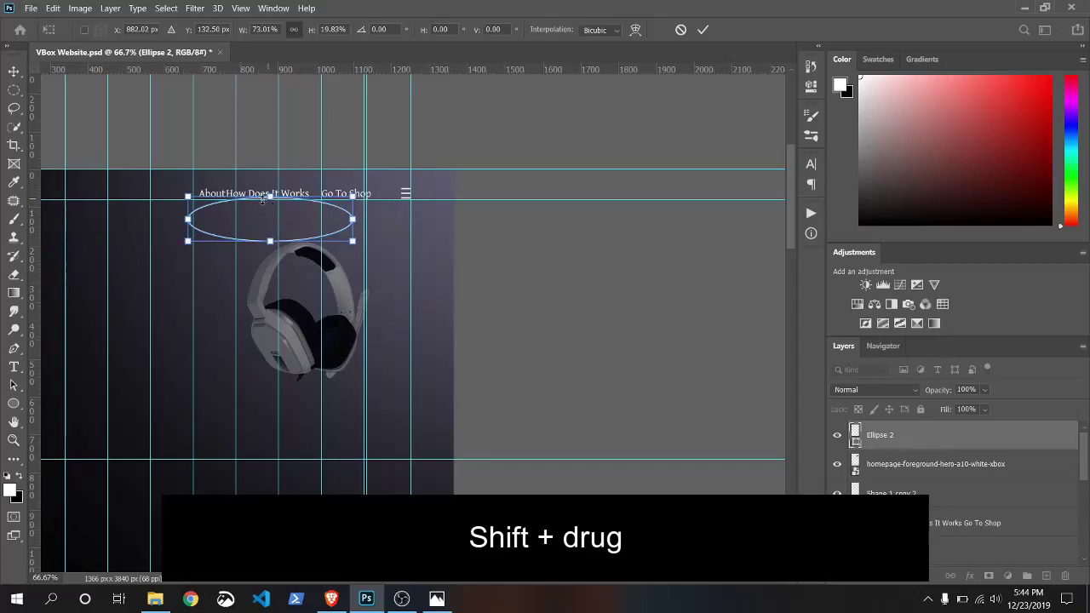
drag(212, 208, 238, 292)
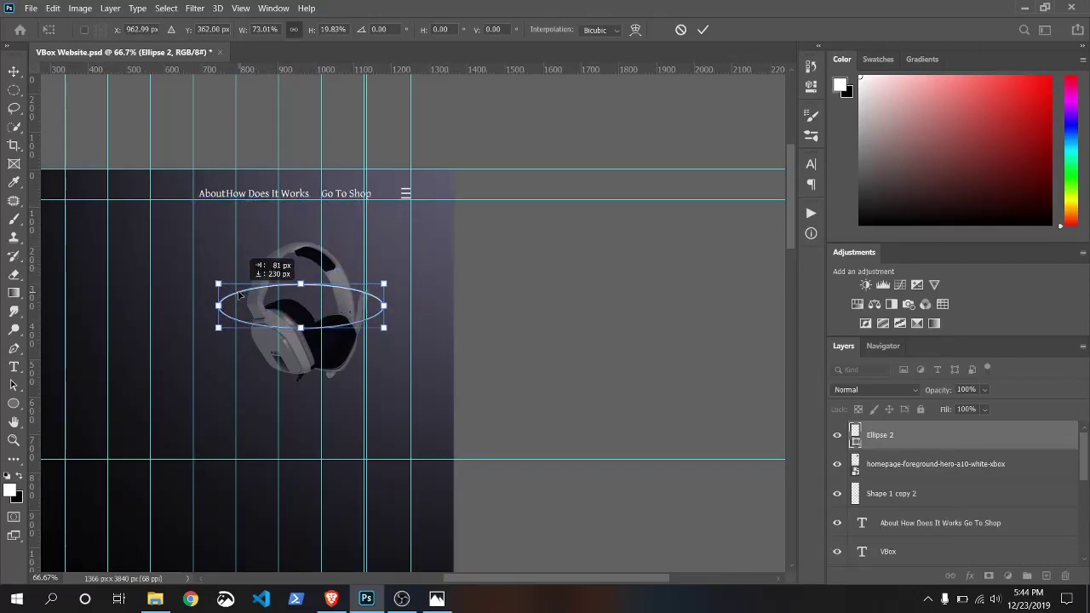
click(702, 30)
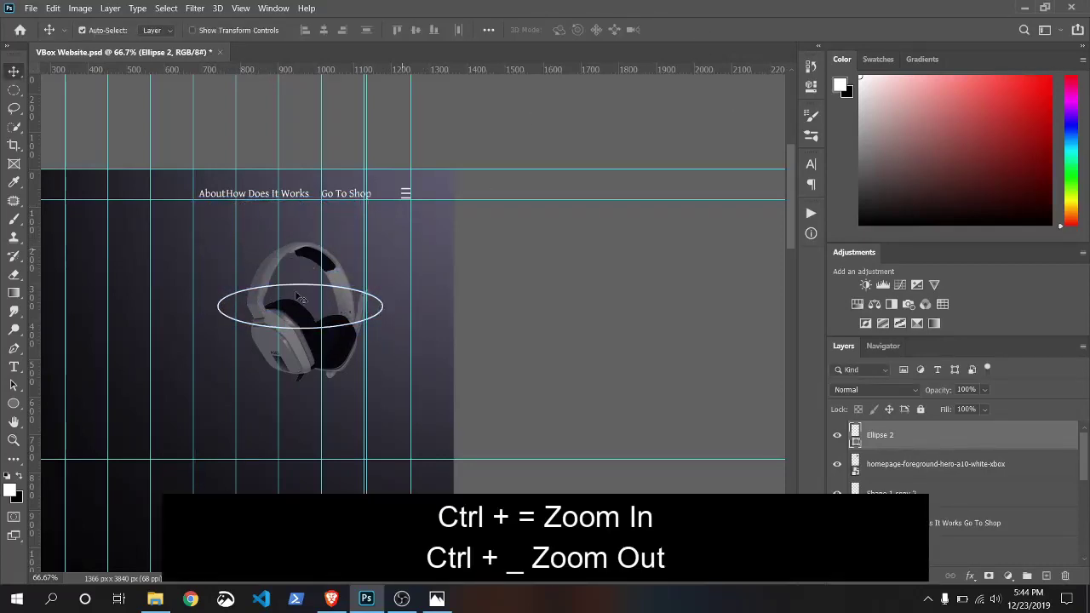
key(ctrl+equal)
- Zoom in on the headphone ring and select the Ellipse 2 layer
key(ctrl+equal)
drag(195, 366, 405, 369)
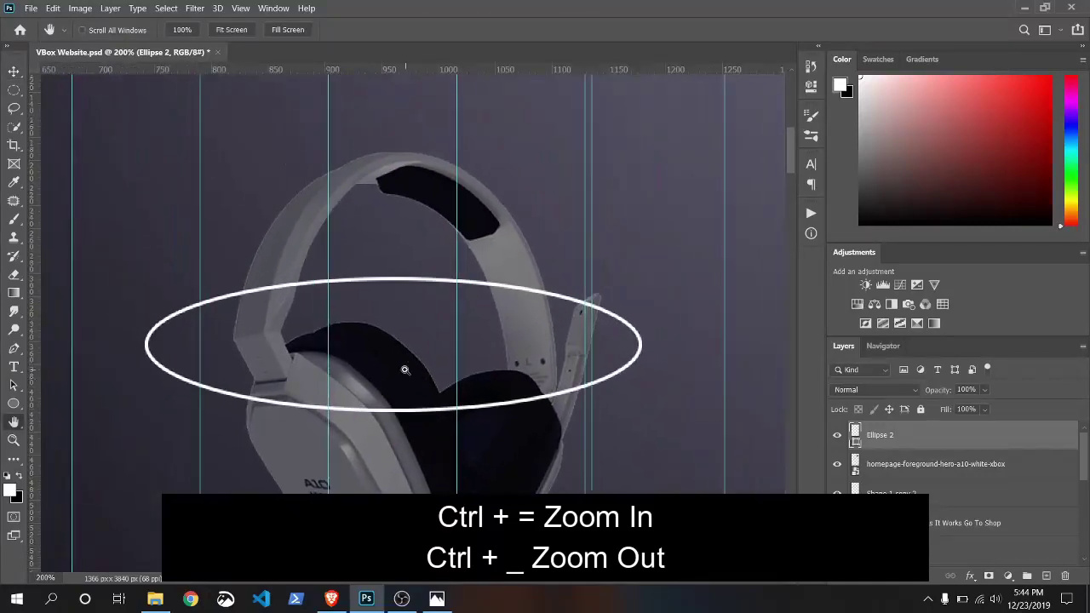
key(ctrl+equal)
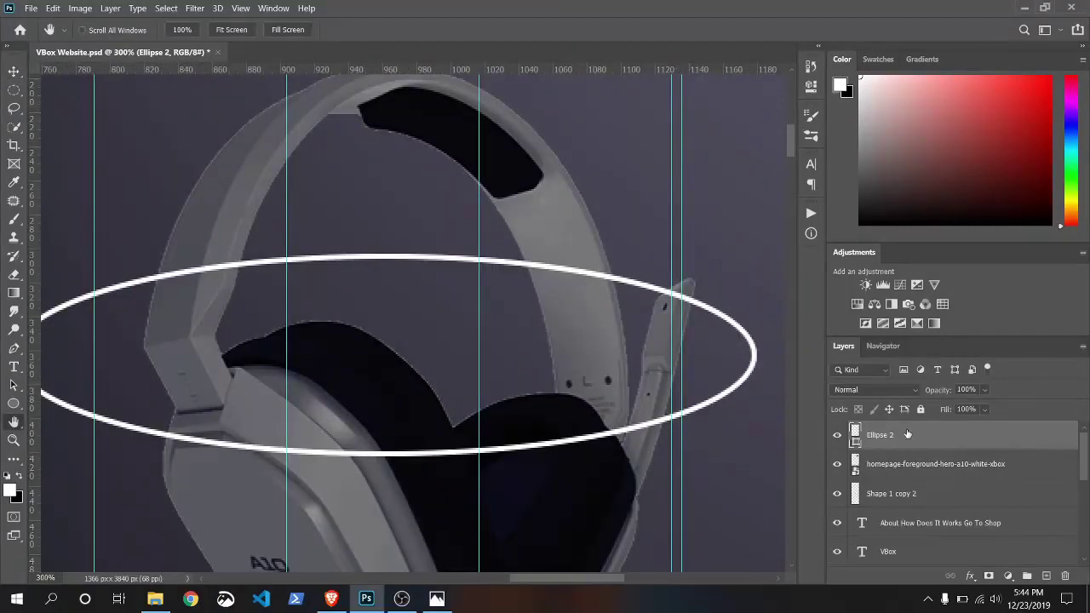
right_click(907, 434)
click(916, 464)
right_click(918, 464)
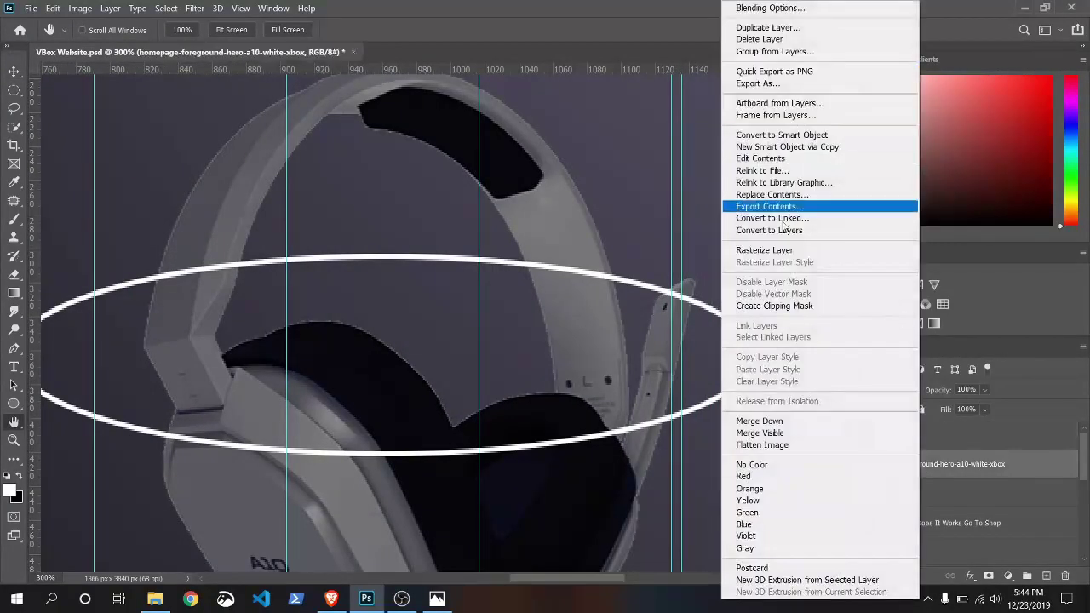
click(980, 434)
click(980, 434)
- Choose the standard Eraser Tool with a 28 px brush
drag(14, 274, 47, 275)
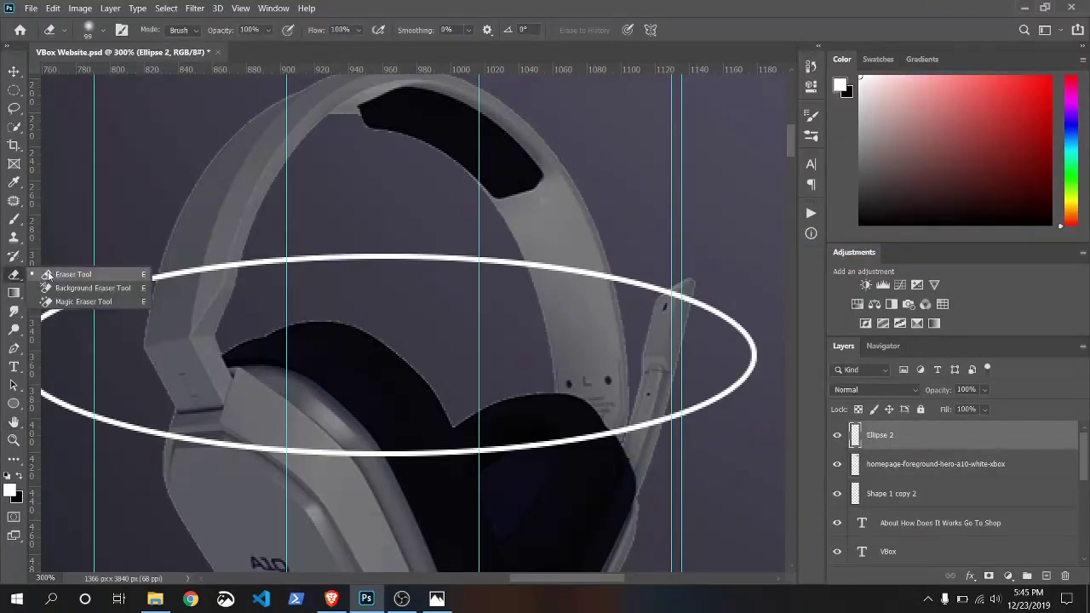
click(47, 275)
click(105, 31)
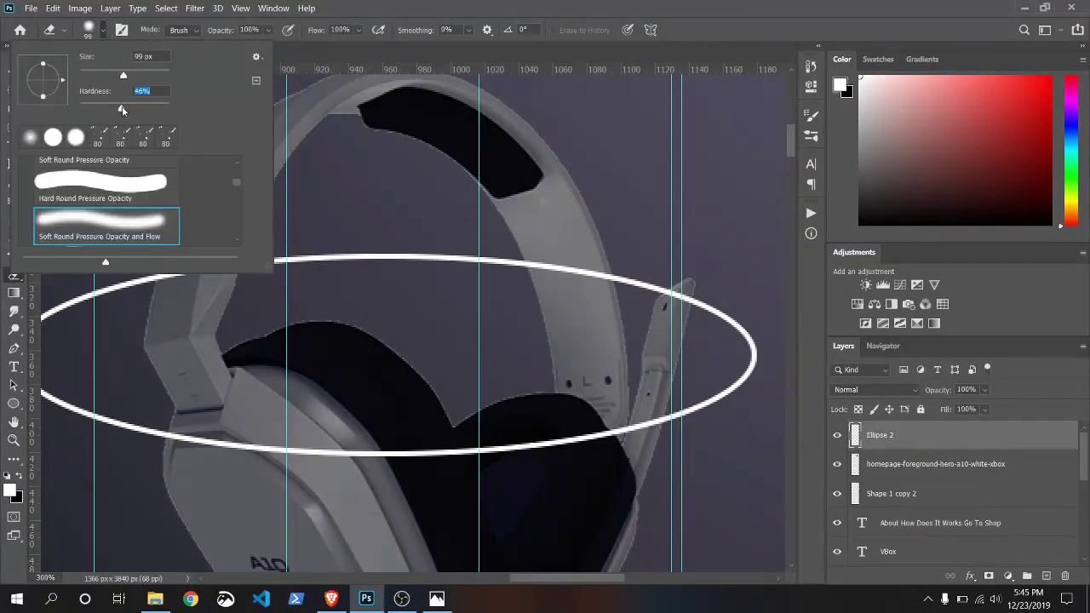
drag(100, 75, 93, 75)
click(104, 31)
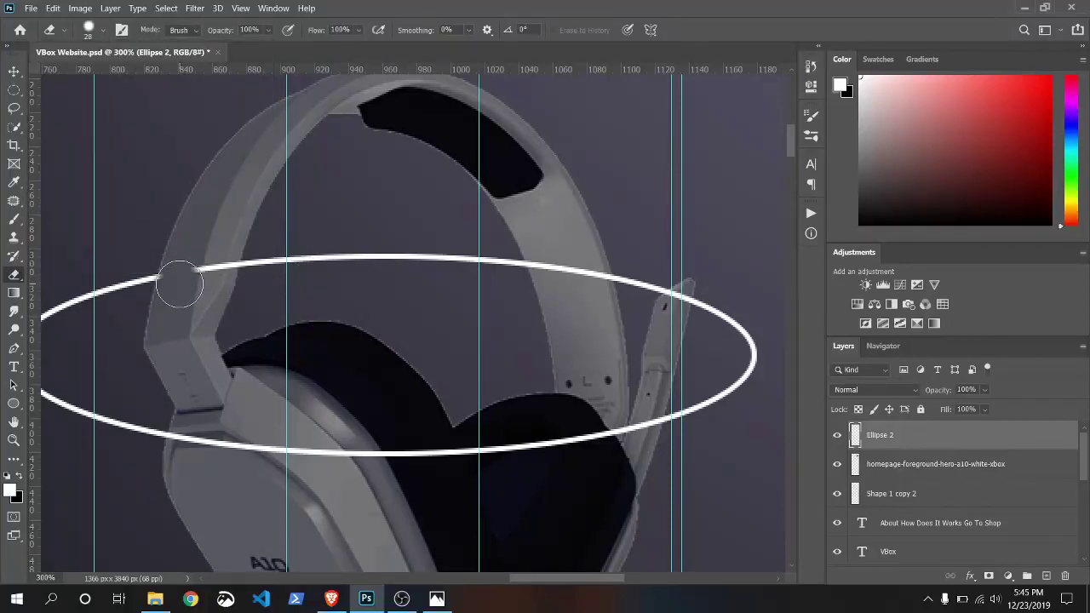
- Erase the ring where it crosses the left and right sides of the headband
click(104, 30)
click(104, 30)
drag(175, 275, 240, 264)
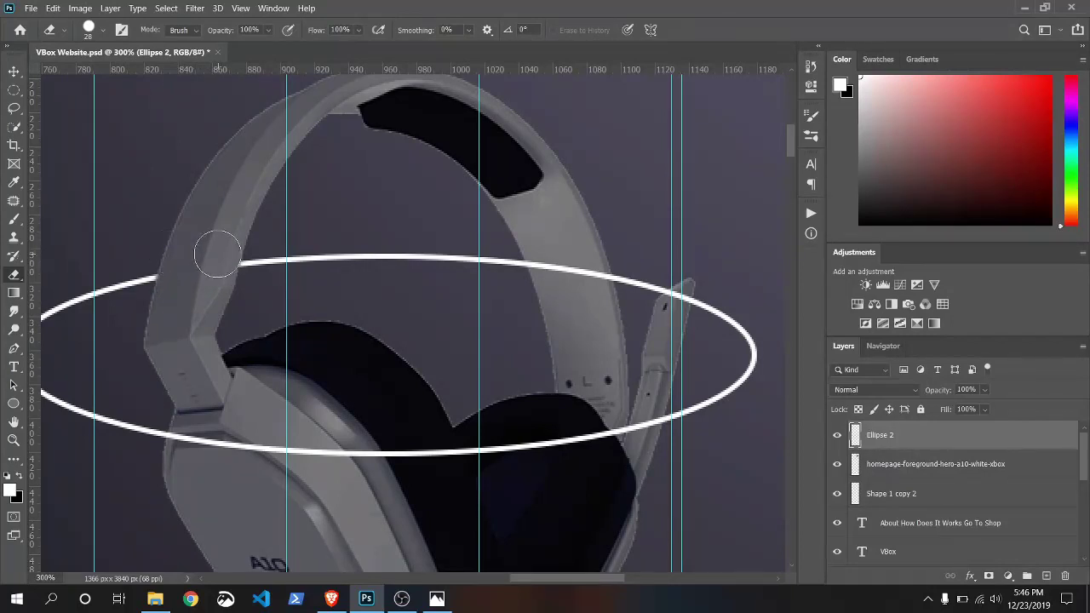
click(589, 282)
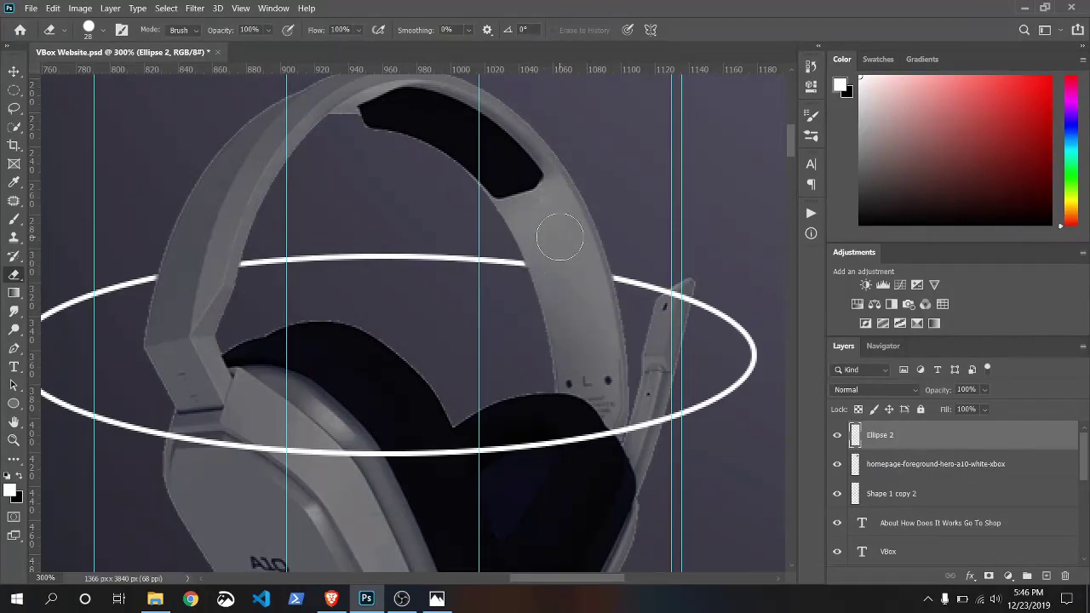
click(928, 465)
- Give the headphone image layer a dark grey #3e3f42 Stroke layer style
key(v)
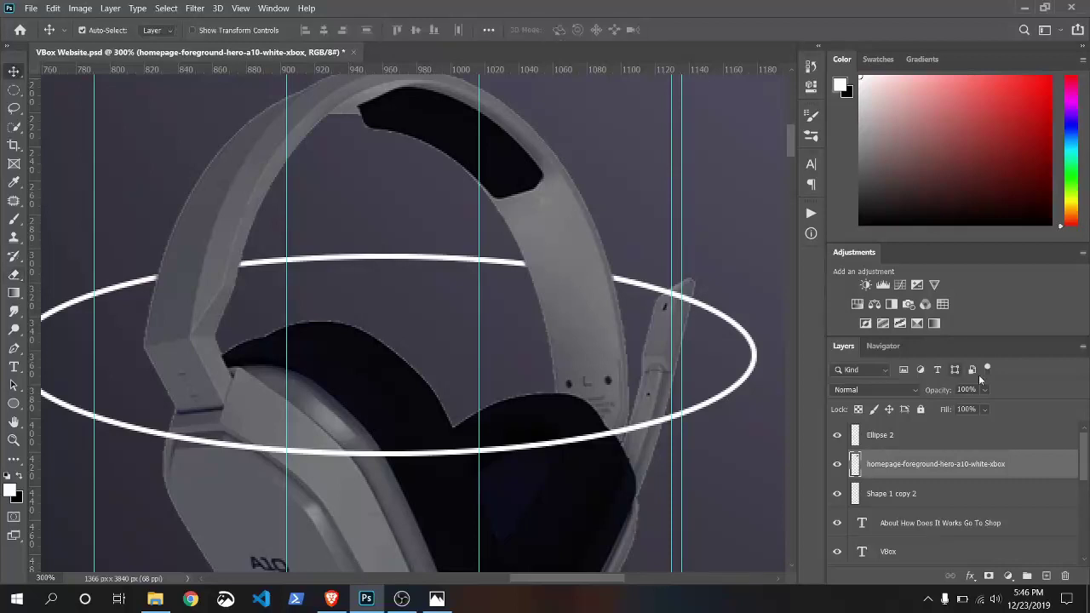
double_click(1059, 470)
drag(776, 212, 852, 154)
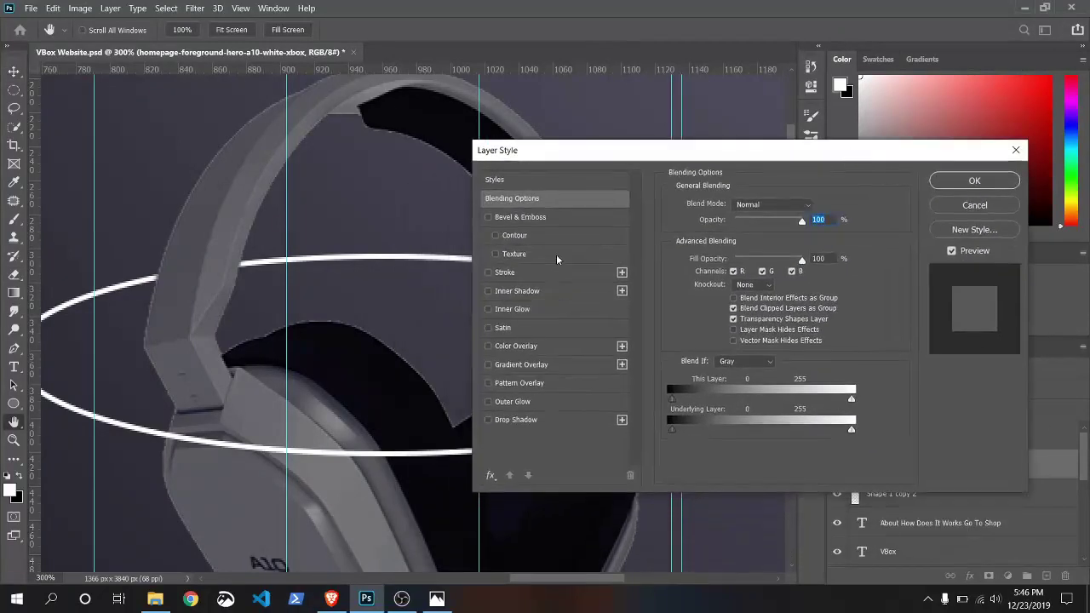
click(541, 271)
click(705, 307)
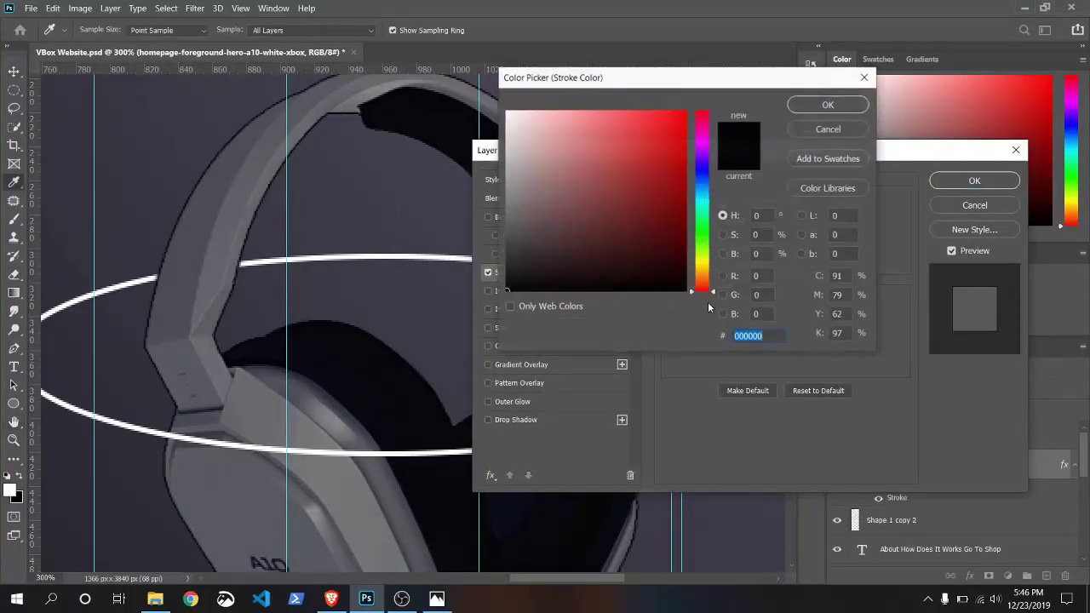
drag(522, 232, 517, 245)
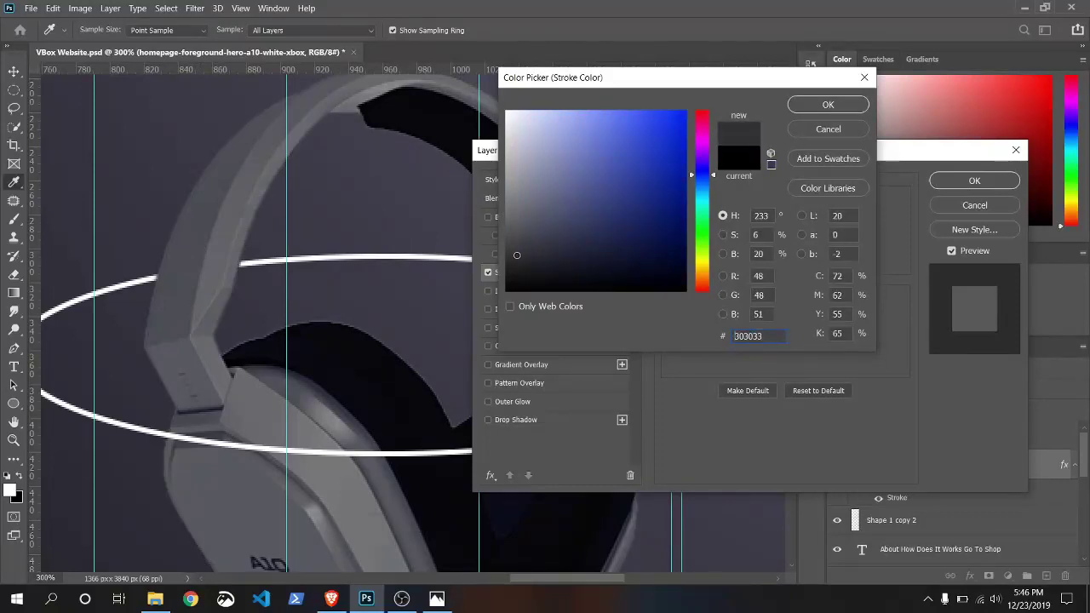
click(822, 105)
click(970, 181)
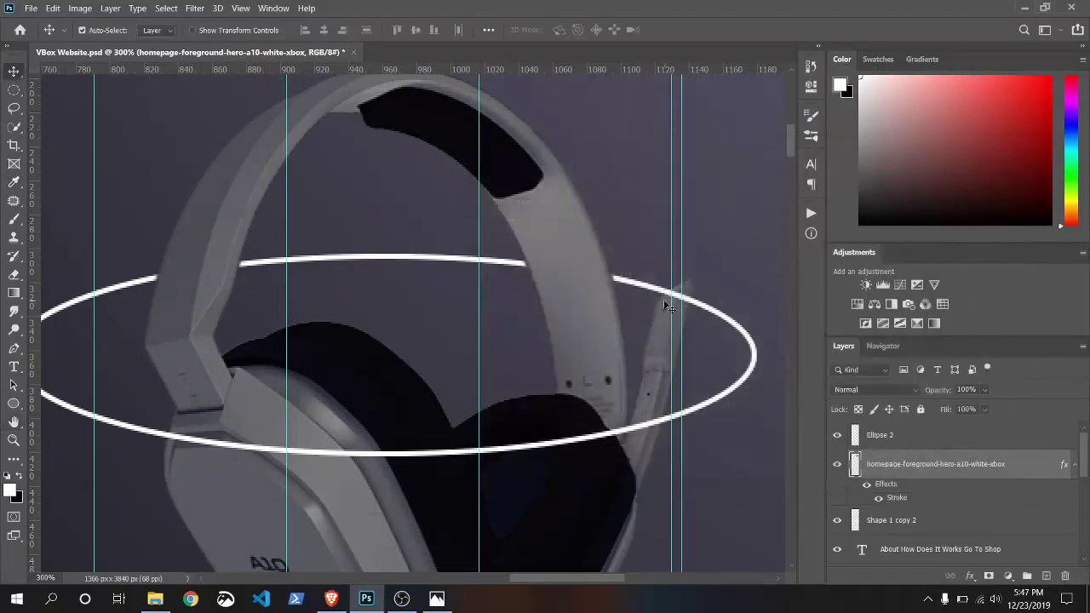
key(ctrl+minus)
key(ctrl+minus)
key(ctrl+minus)
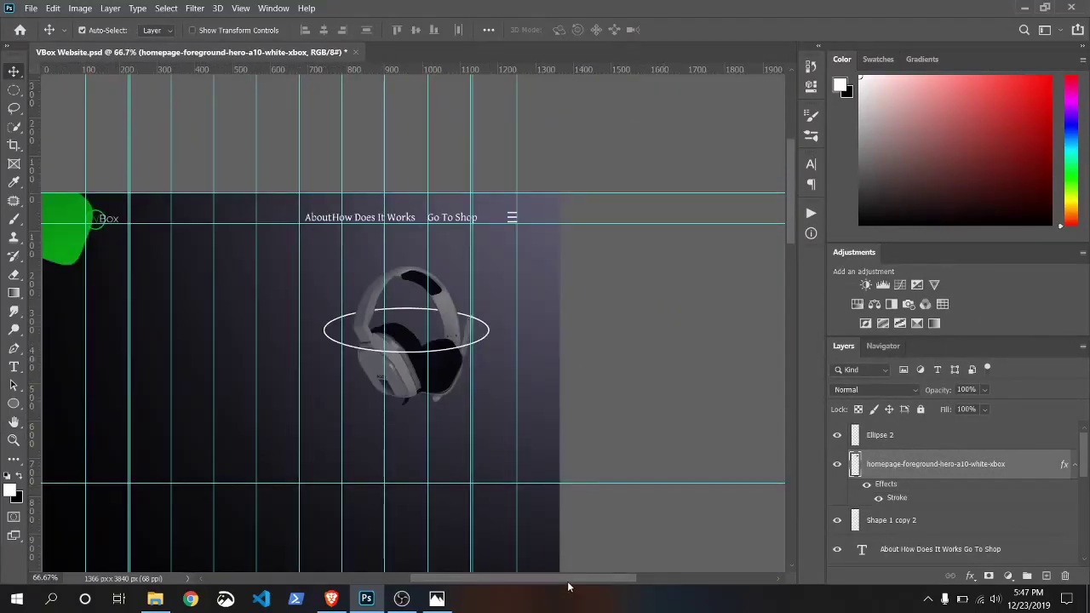
- Add a green Solid Color fill layer above the Ellipse 2 ring layer
drag(568, 580, 543, 580)
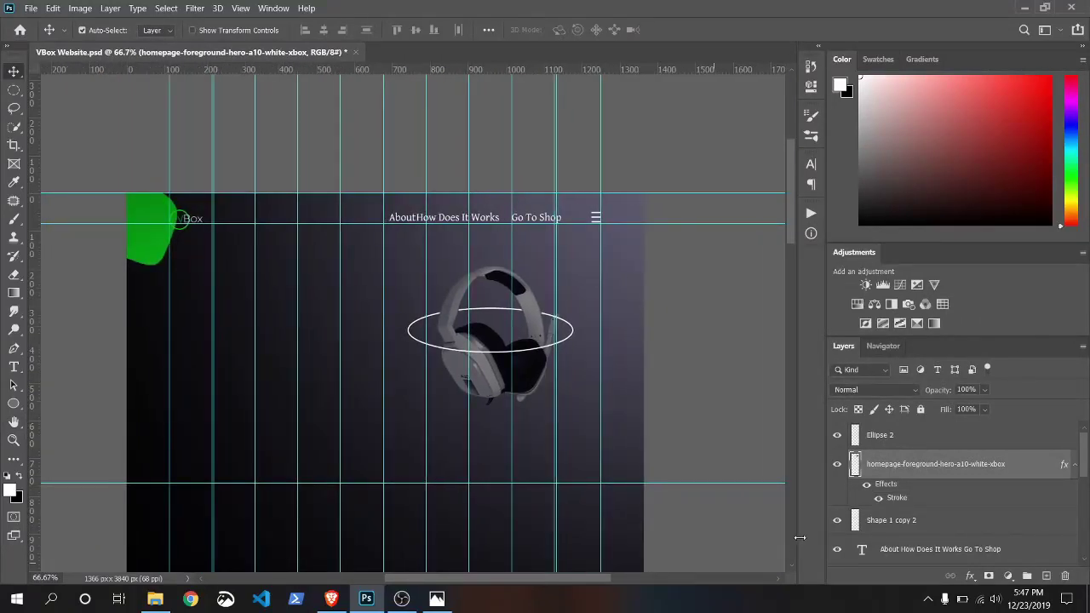
click(838, 436)
click(838, 436)
click(894, 437)
click(1007, 576)
click(1005, 335)
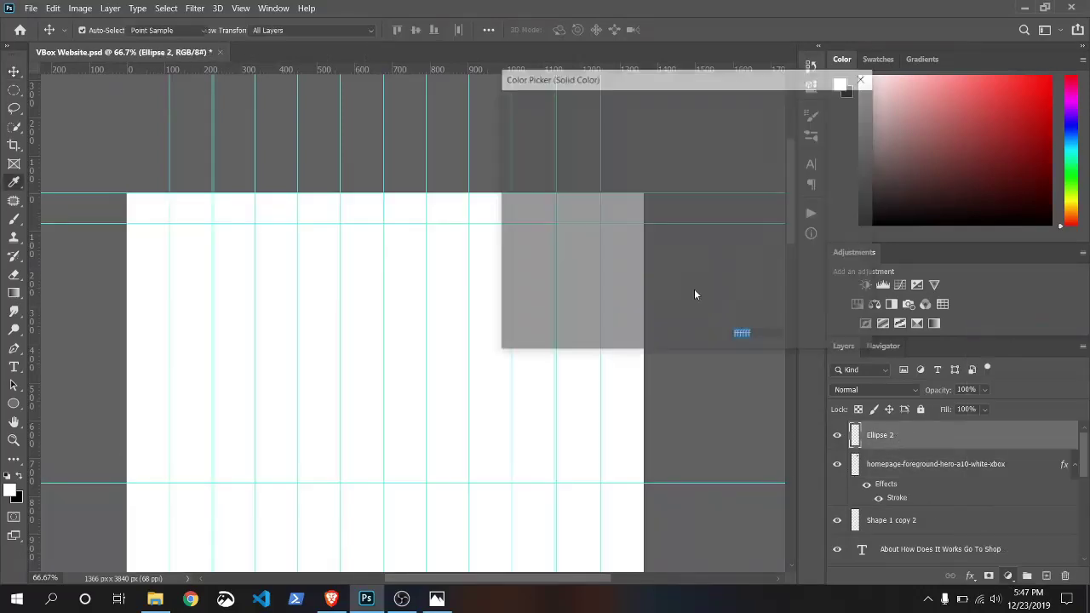
click(701, 226)
click(686, 171)
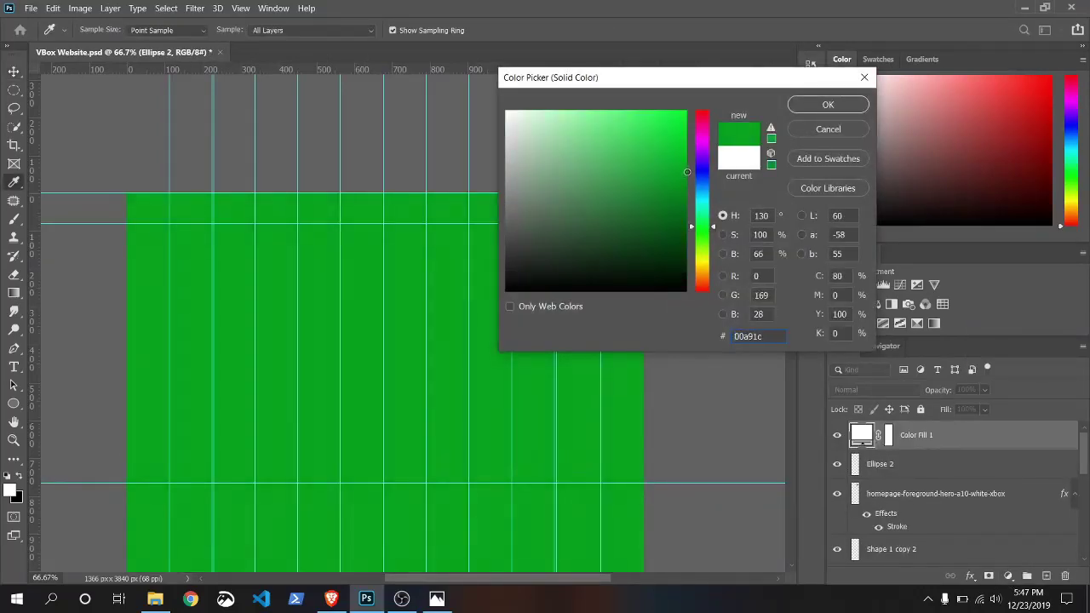
click(827, 105)
- Clip Color Fill 1 to the ring and set it to the logo's green #00a61b
right_click(979, 432)
click(817, 260)
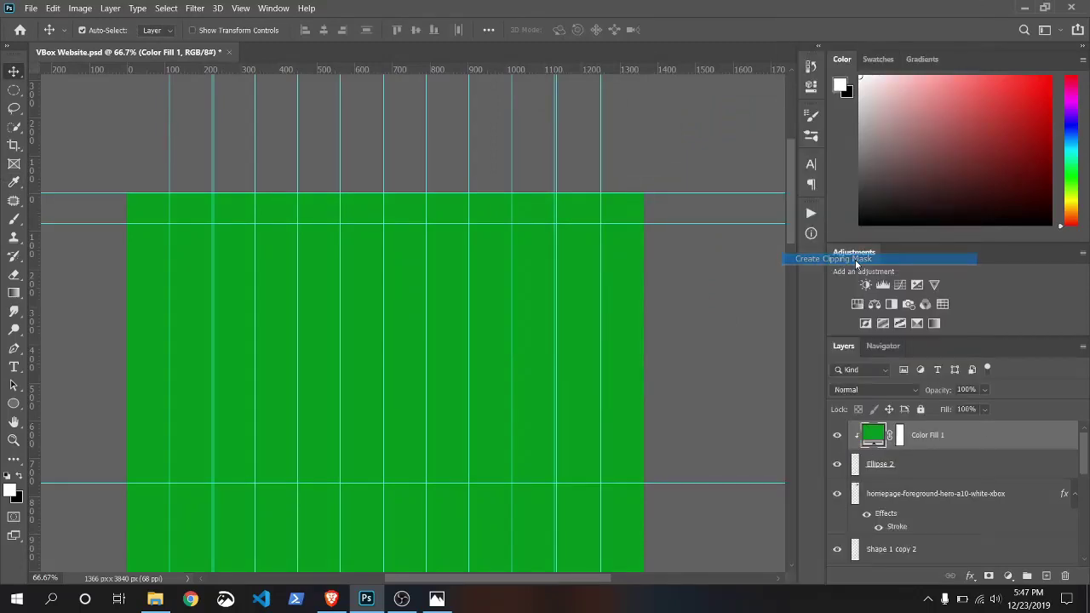
click(11, 492)
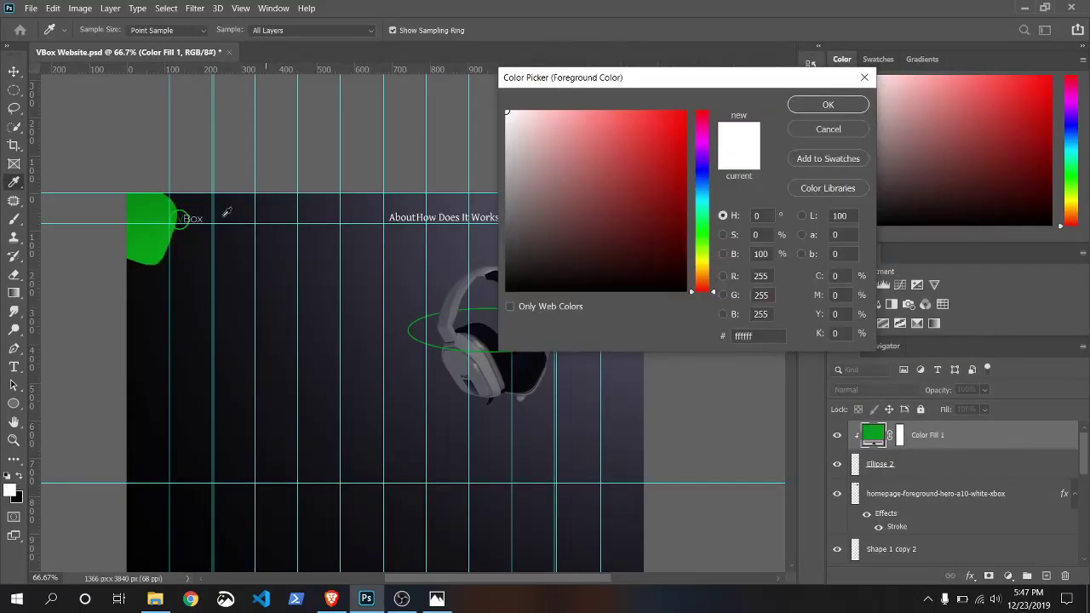
click(167, 216)
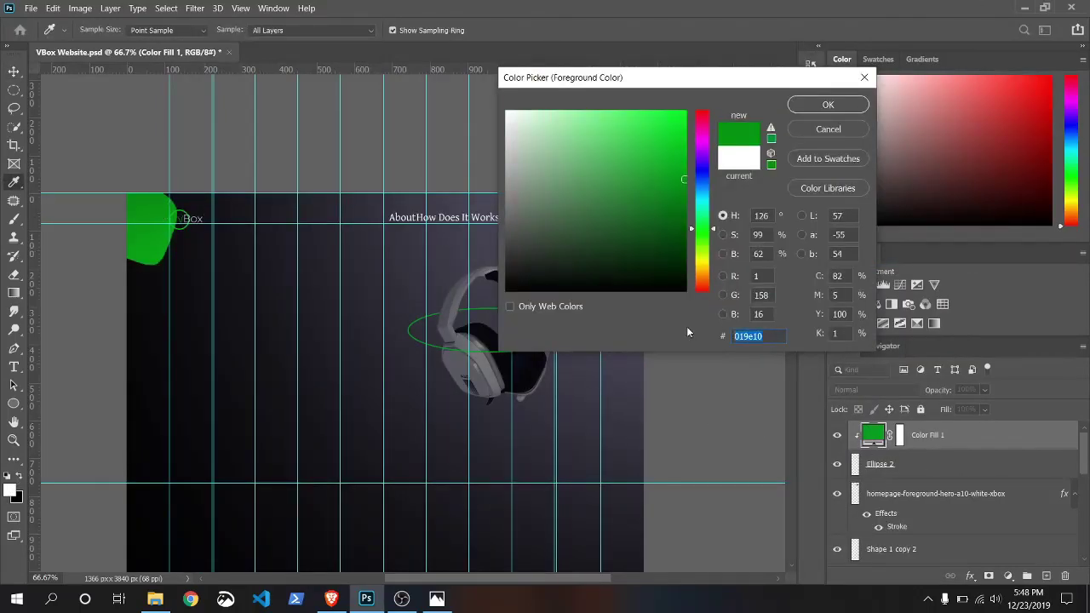
key(Return)
double_click(872, 434)
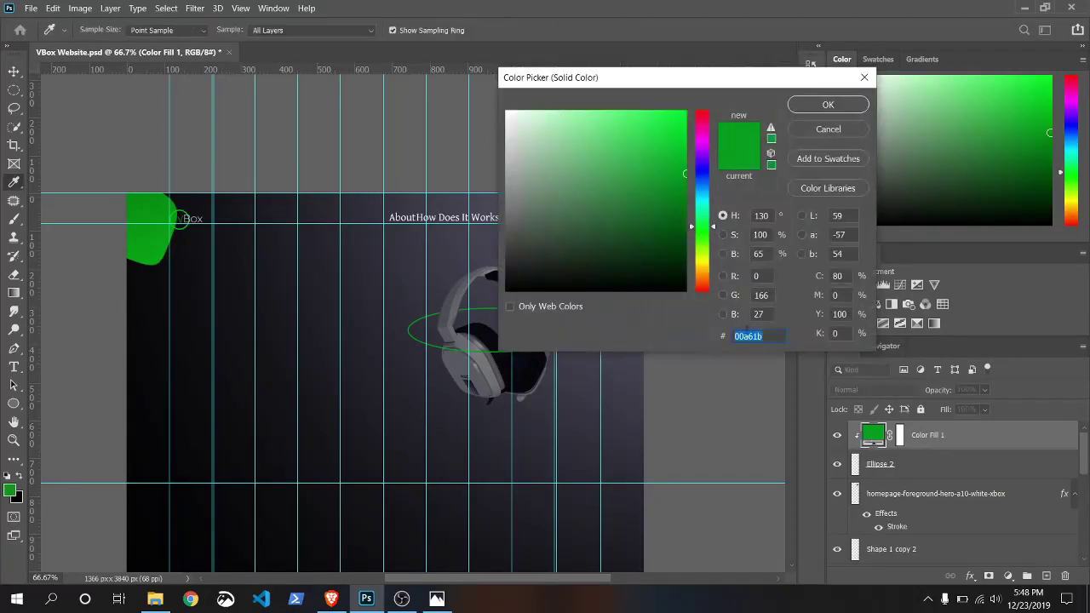
click(821, 105)
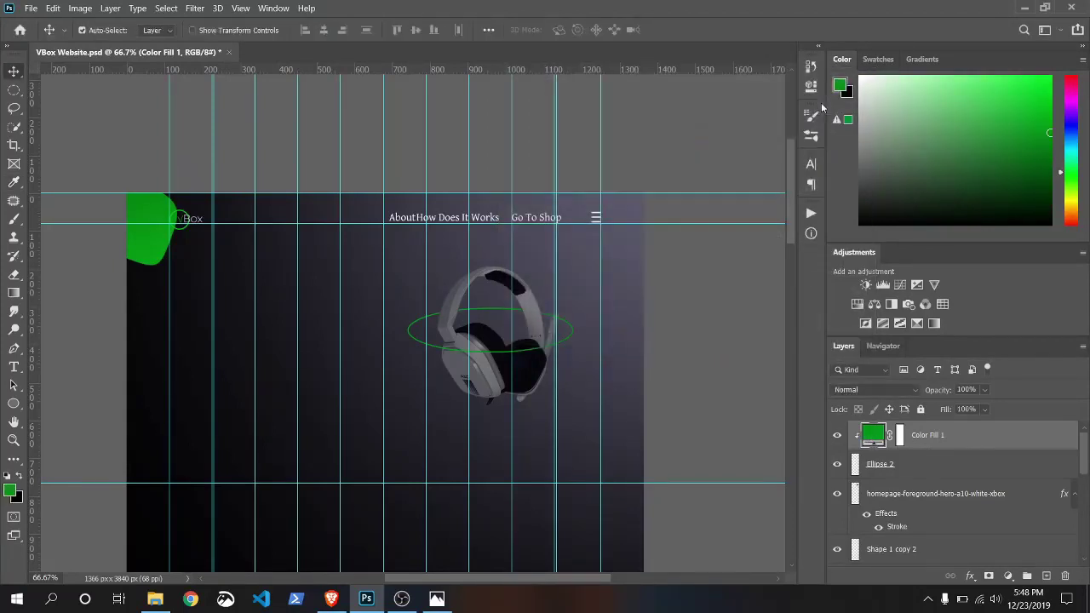
click(837, 436)
click(837, 435)
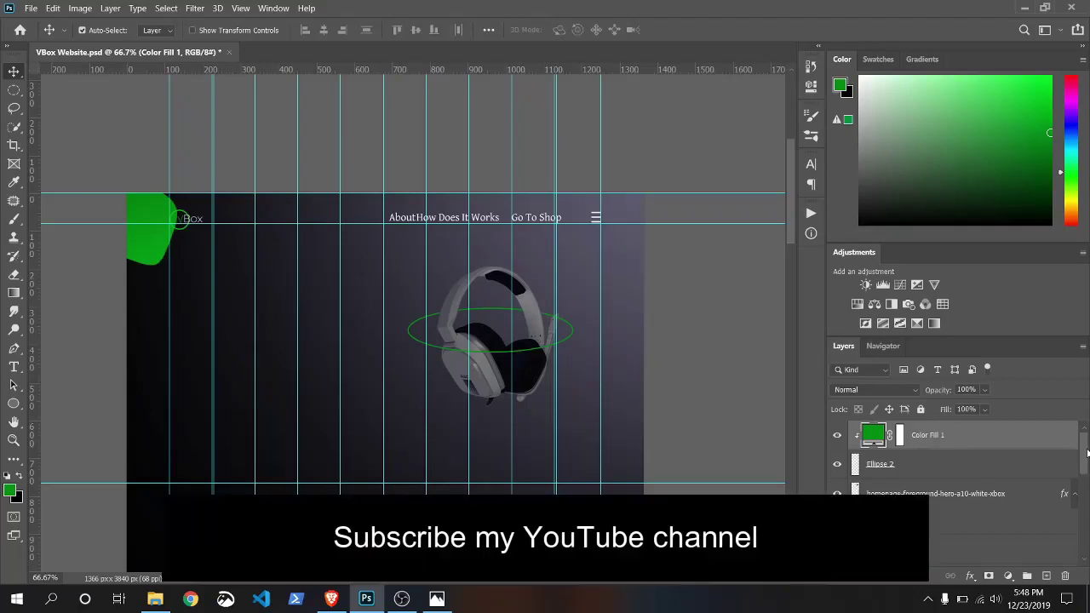
- Draw an 83 px circle, Ellipse 3, below the headphones
key(u)
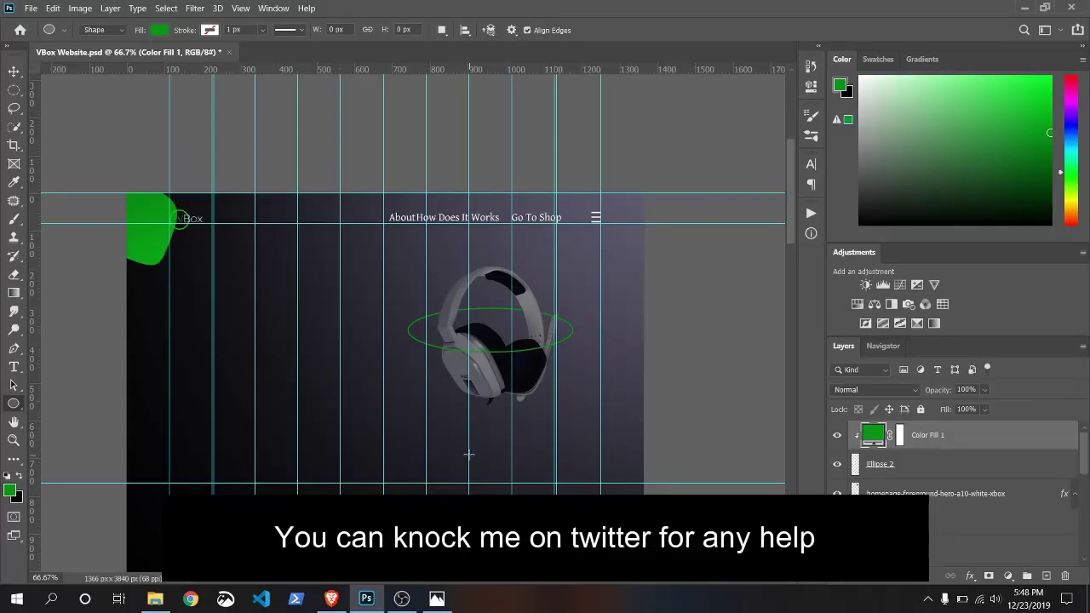
drag(469, 454, 497, 471)
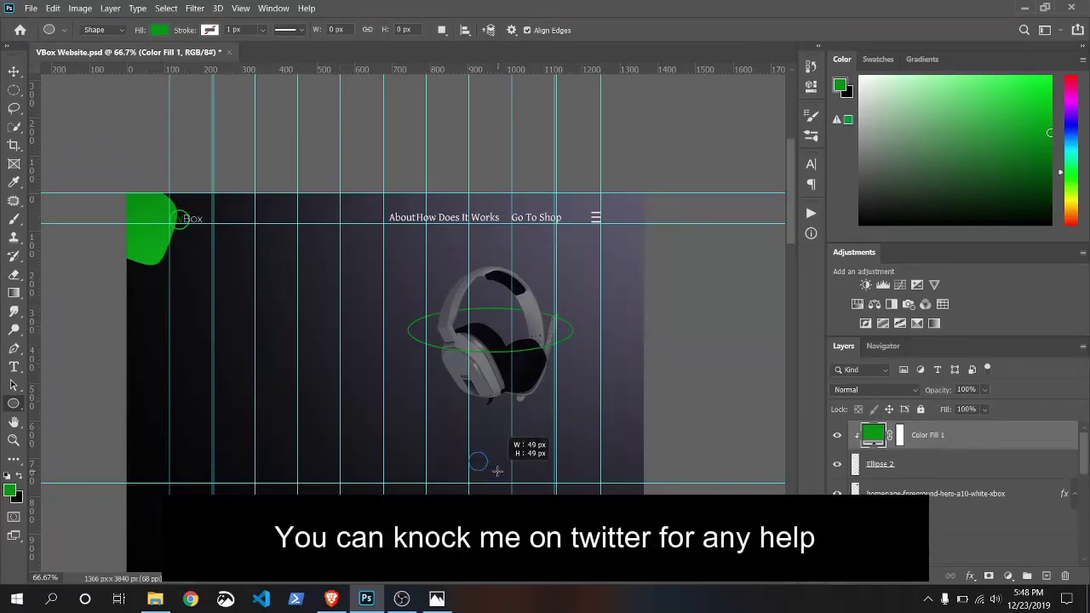
drag(497, 471, 523, 478)
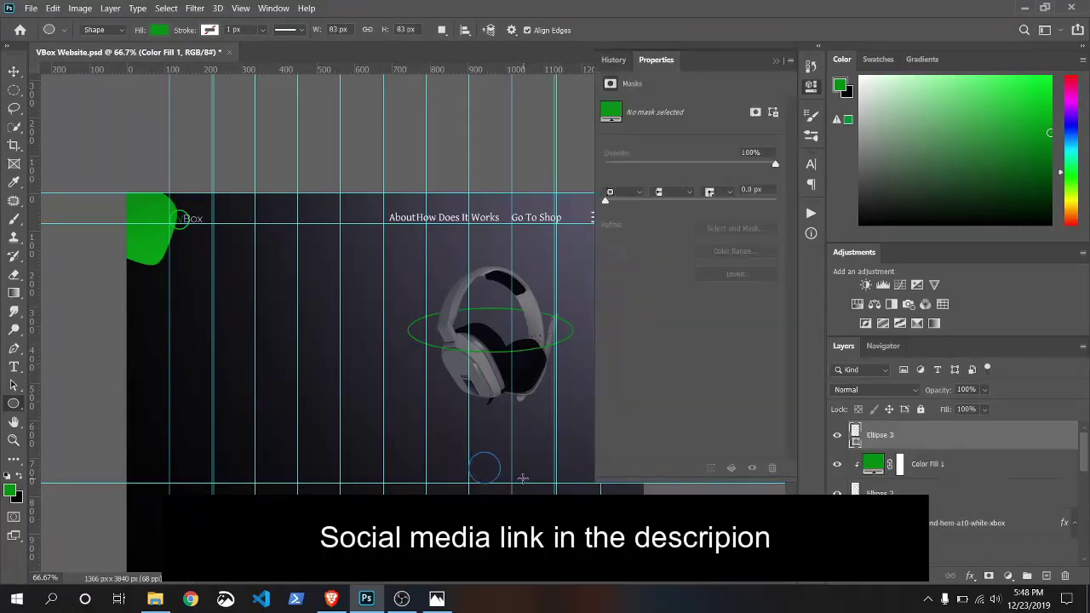
- Fill the Ellipse 3 circle with bluish green #019e38
click(611, 172)
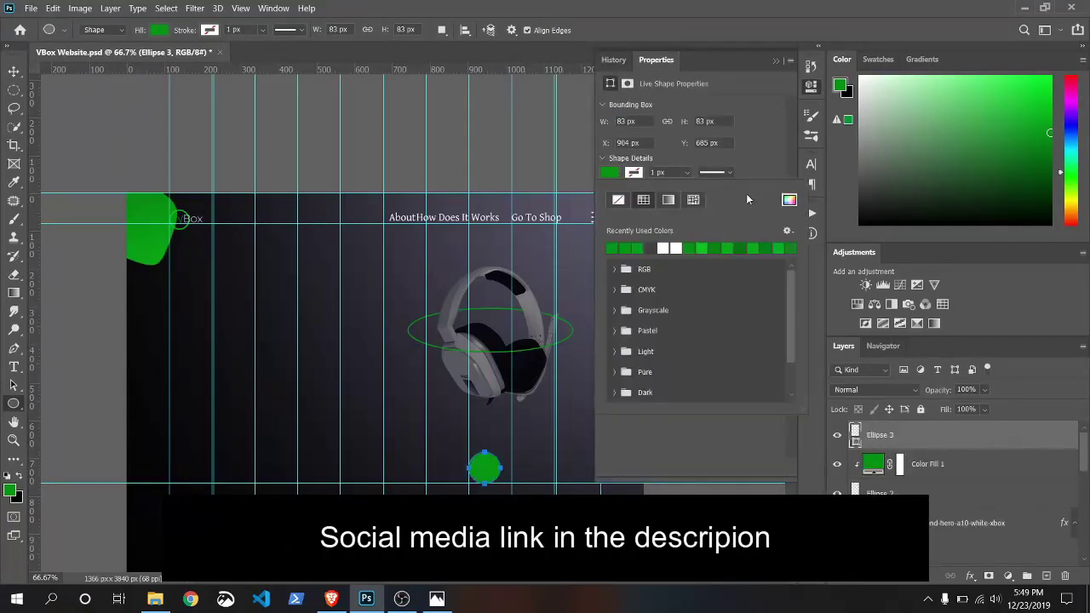
click(794, 196)
drag(702, 227, 701, 224)
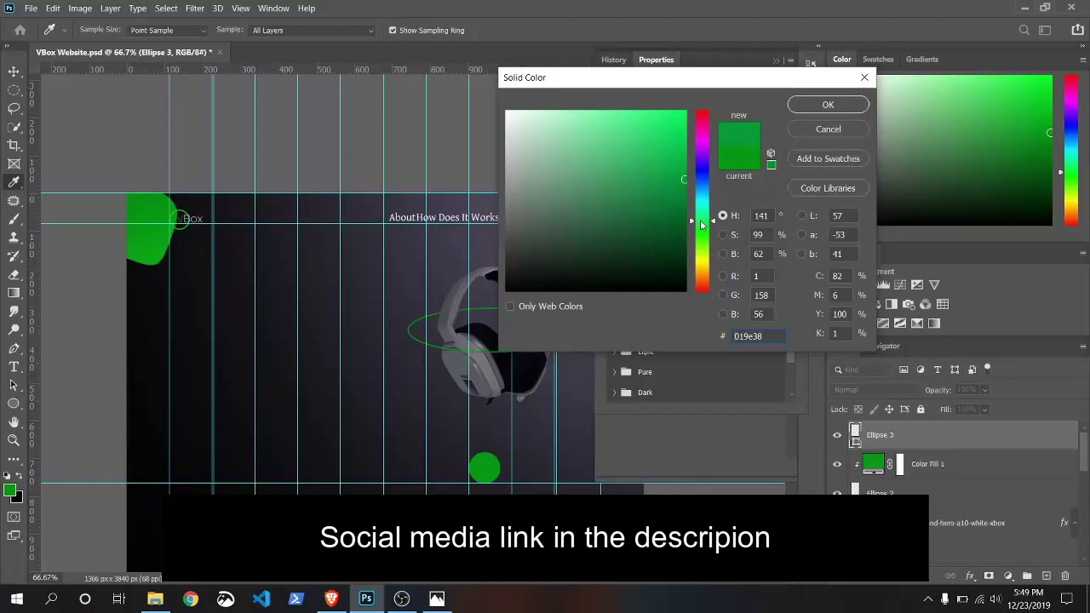
click(826, 105)
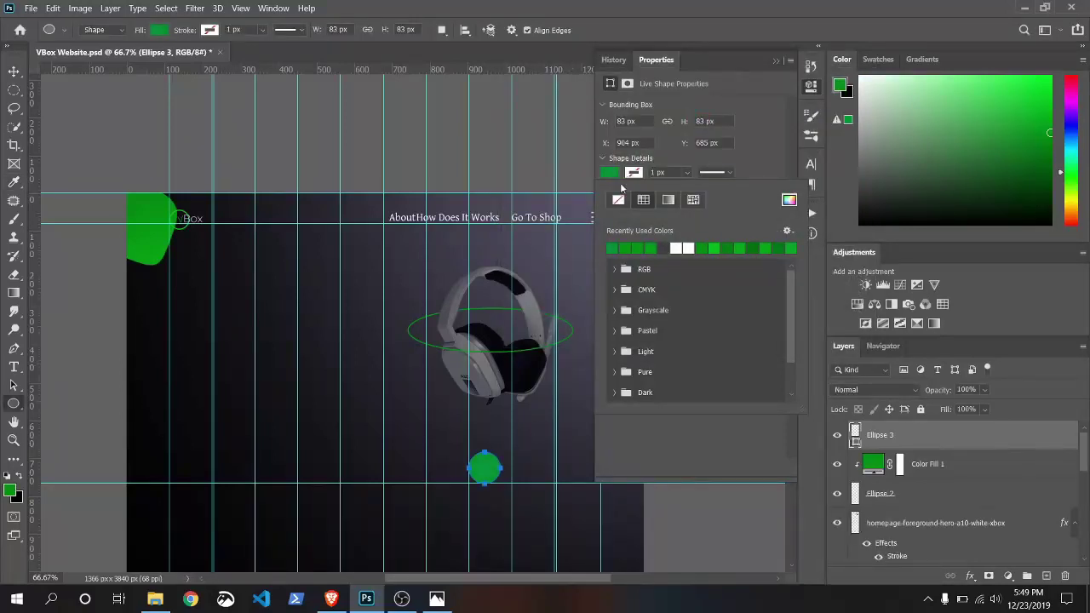
click(790, 201)
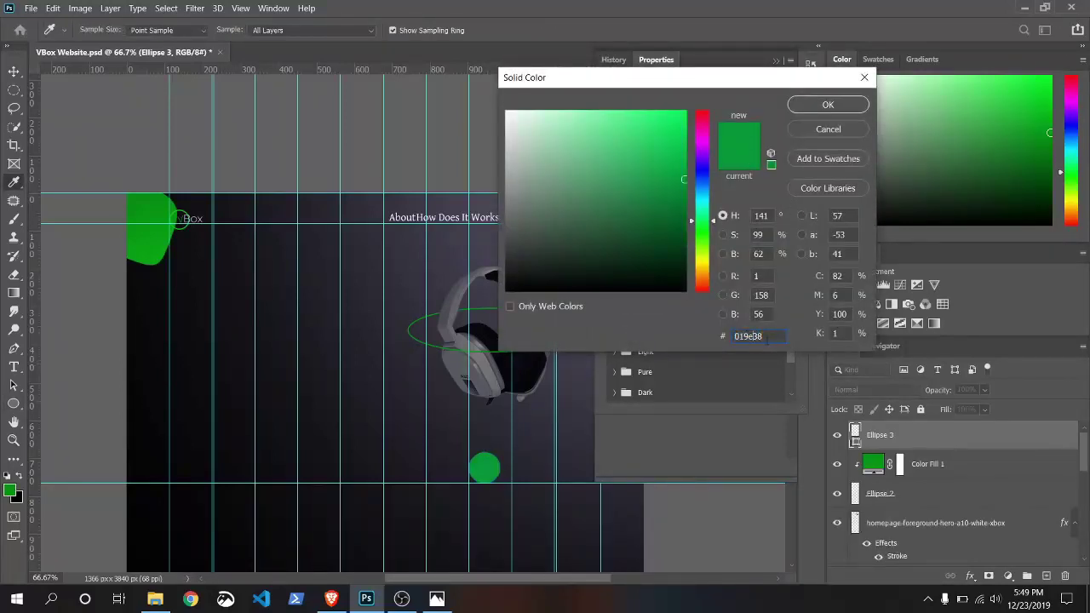
click(815, 104)
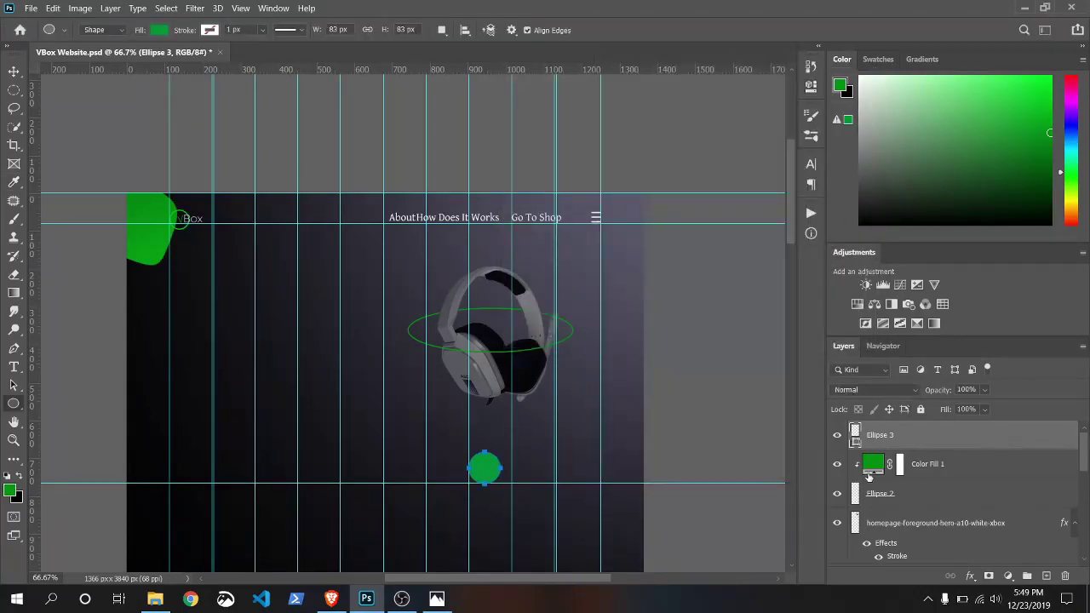
click(900, 446)
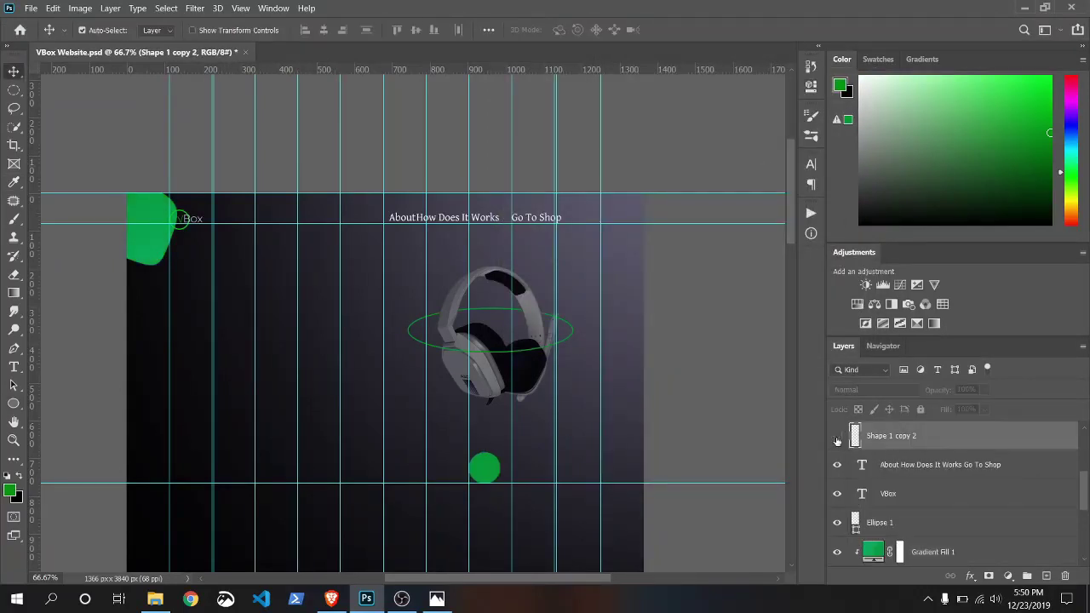
scroll(1084, 508, down, 1)
scroll(1084, 509, up, 5)
click(904, 434)
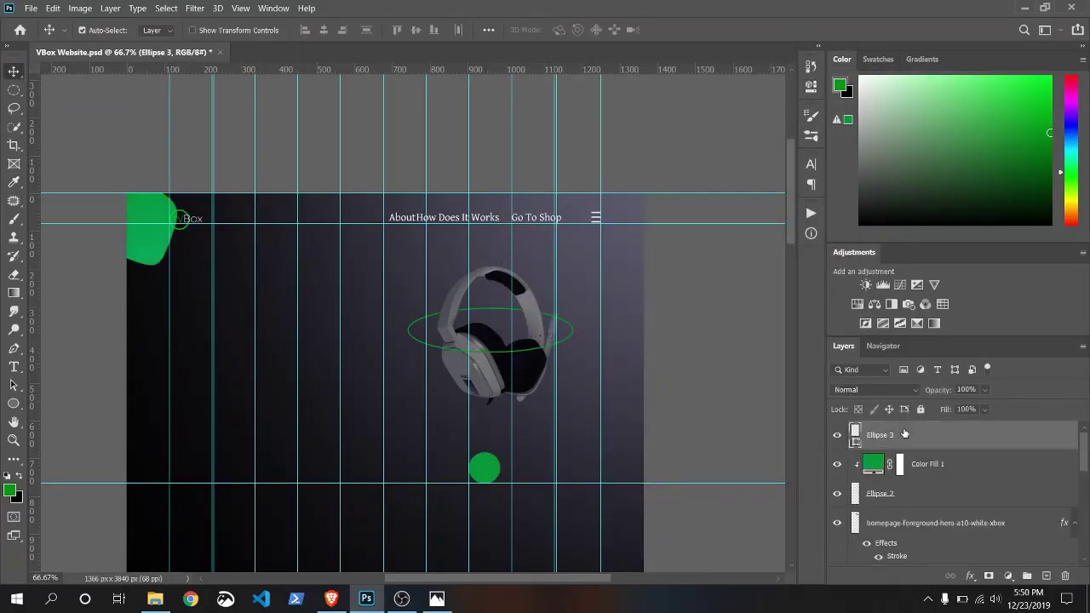
- Move the green circle right and set the Line tool to no stroke with white fill
drag(487, 473, 543, 478)
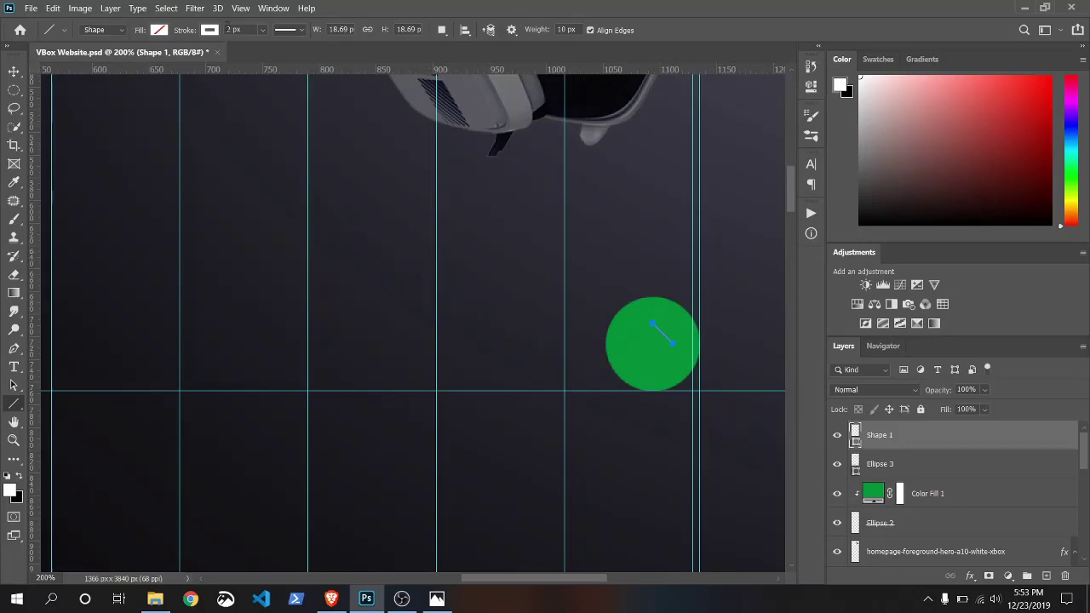
click(210, 30)
click(127, 56)
click(159, 30)
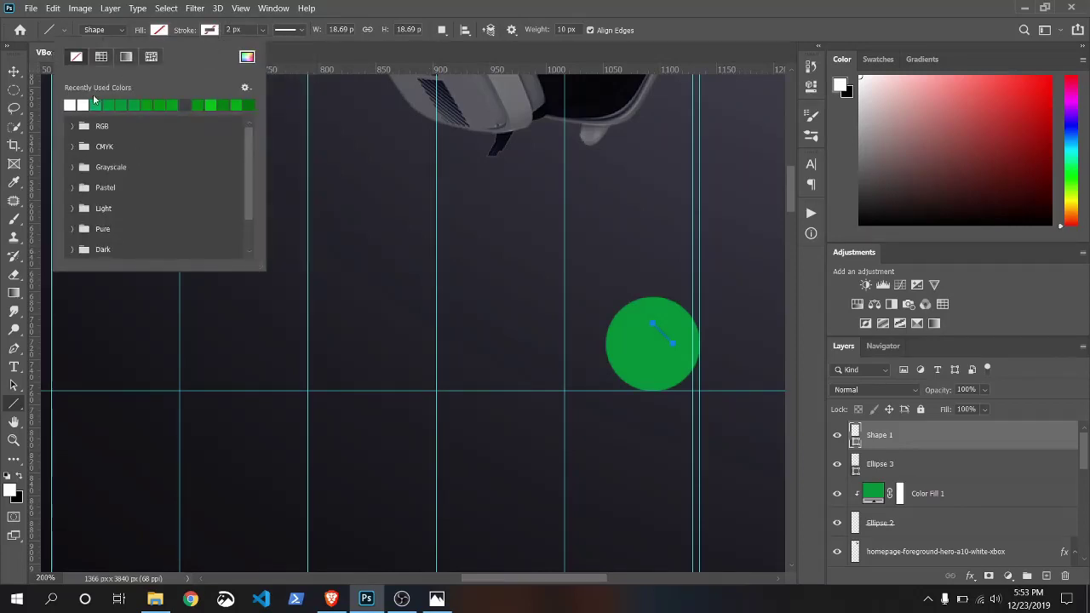
click(72, 104)
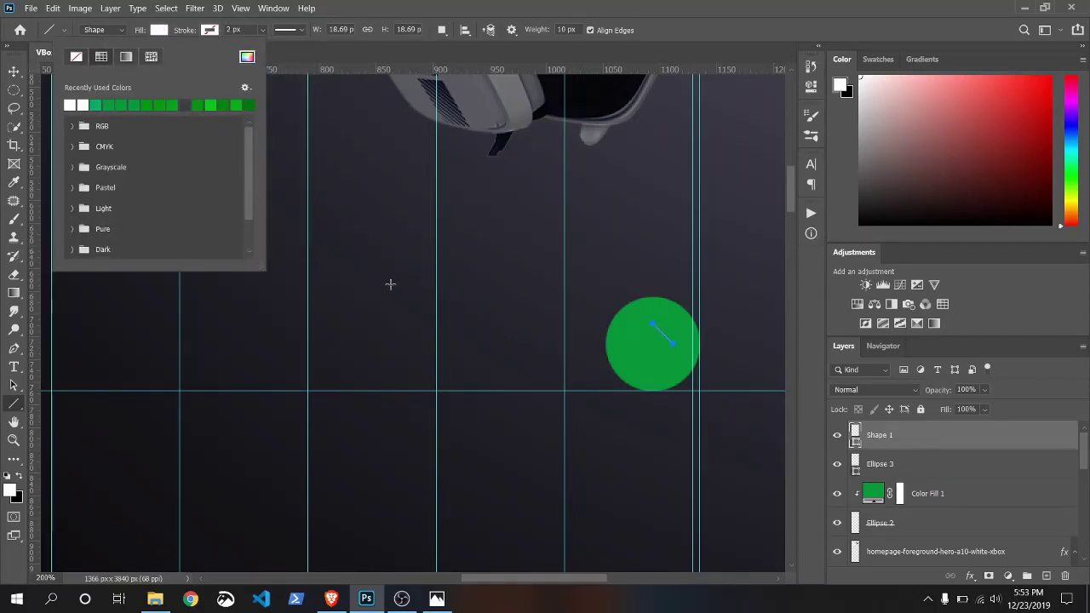
- Draw two white lines forming a right-pointing chevron inside the green circle
drag(390, 283, 360, 195)
key(ctrl+z)
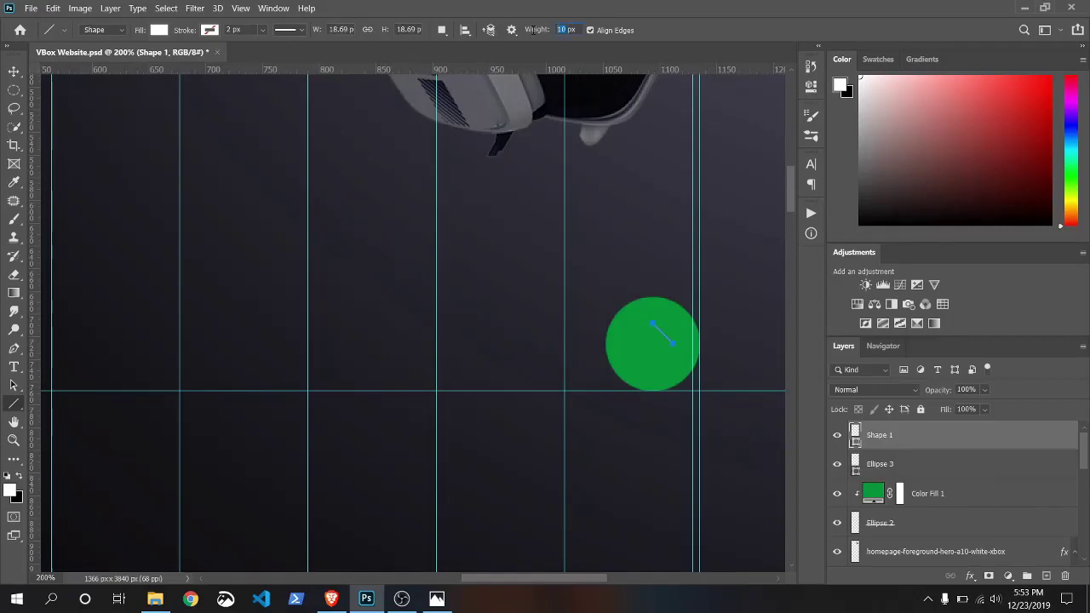
text(4)
drag(357, 175, 392, 231)
key(ctrl+z)
drag(477, 253, 511, 311)
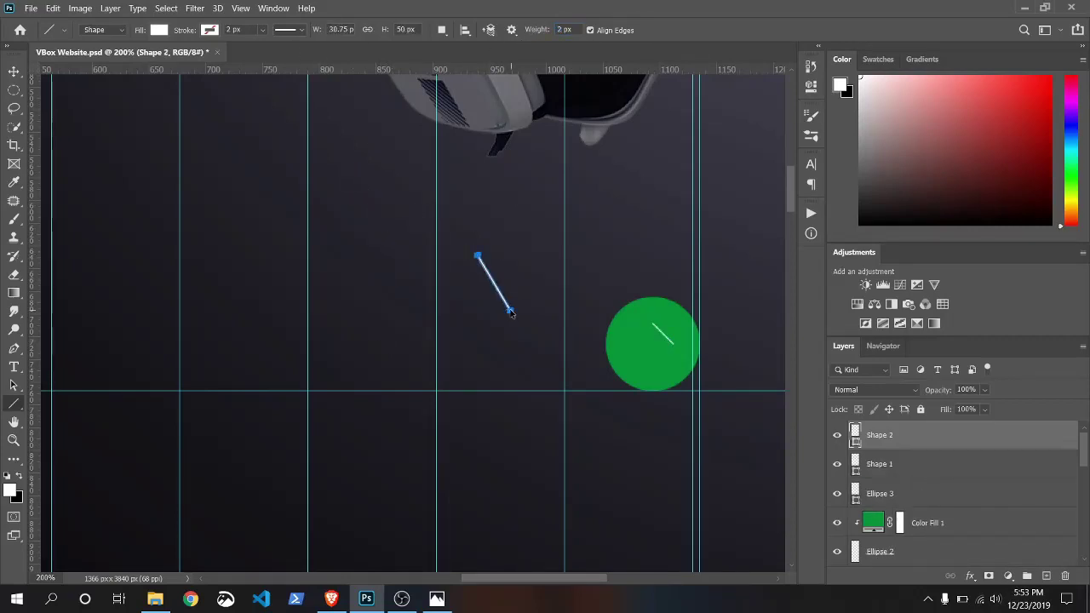
key(ctrl+z)
drag(652, 356, 673, 343)
drag(673, 343, 653, 362)
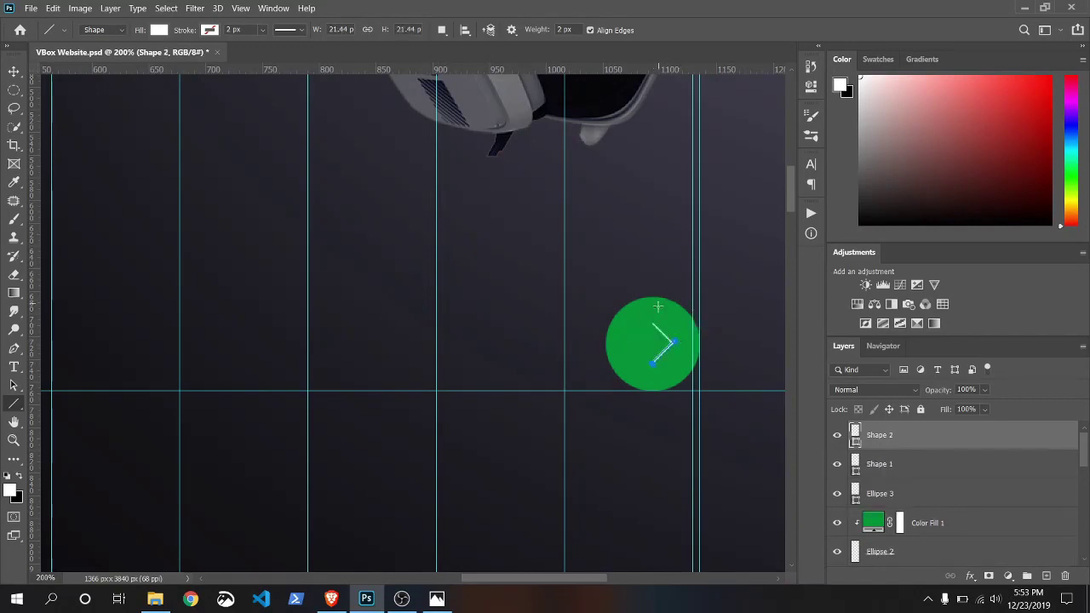
drag(651, 322, 672, 343)
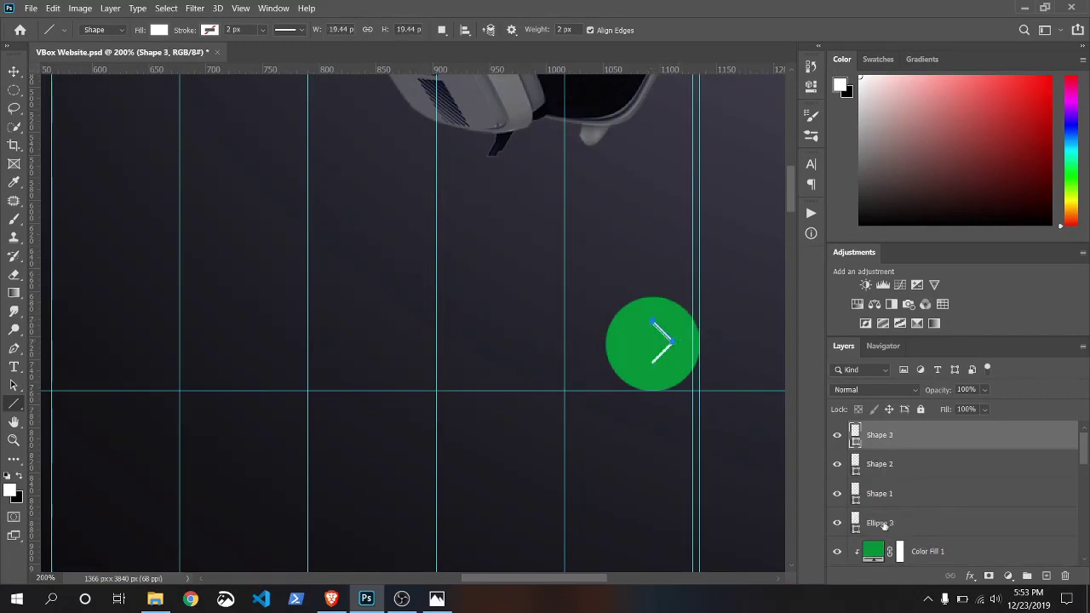
- Delete the stray Shape 1 line layer
click(885, 504)
click(837, 494)
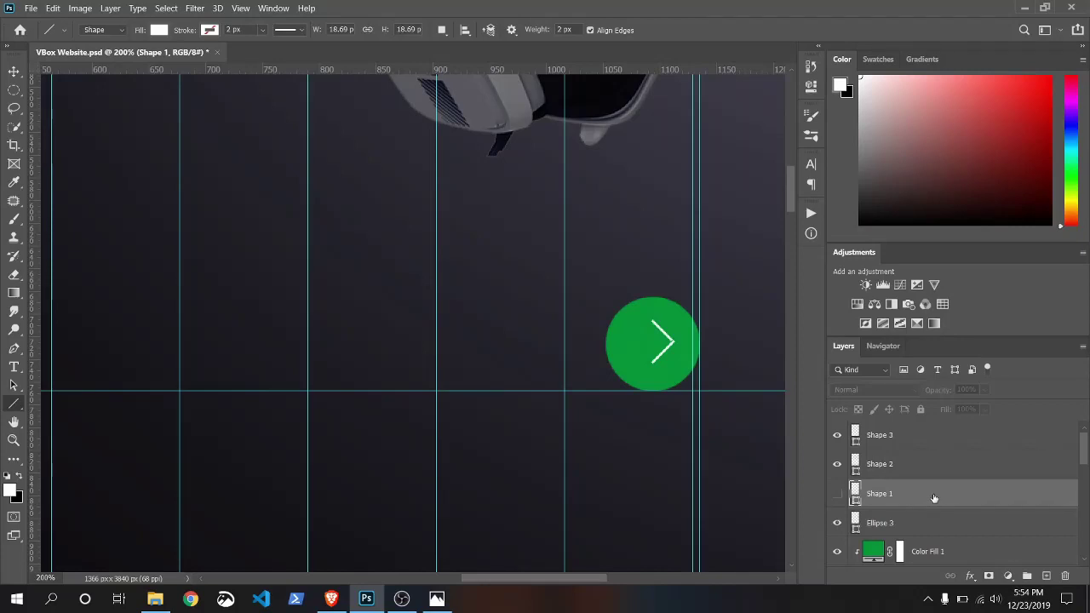
drag(934, 498, 1064, 575)
click(836, 493)
- Group Shape 3, Shape 2 and Ellipse 3 into a group named Right
click(836, 494)
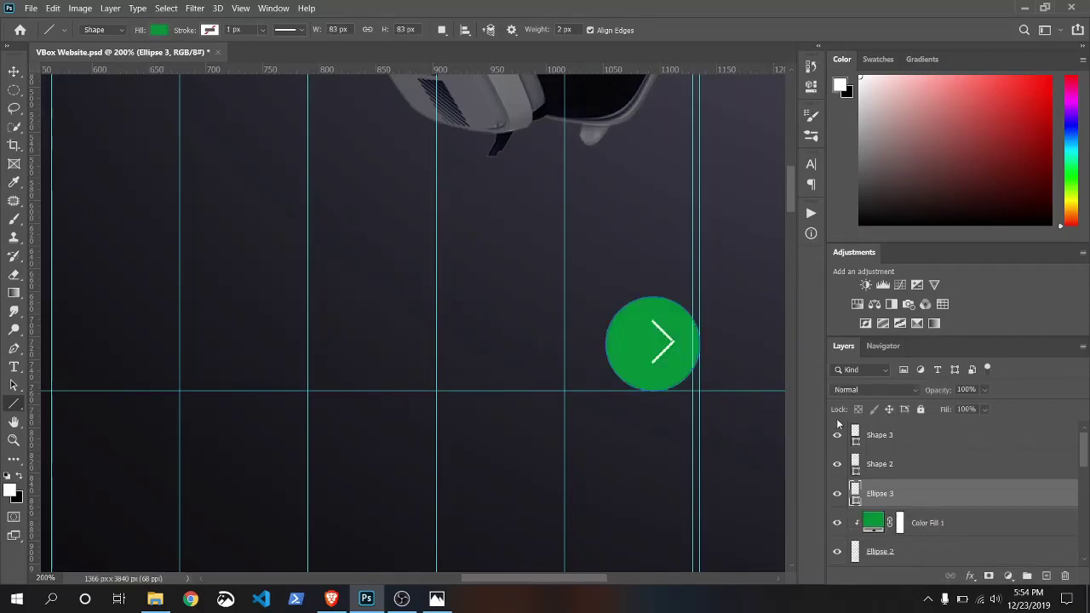
click(880, 435)
shift+click(879, 494)
key(ctrl+g)
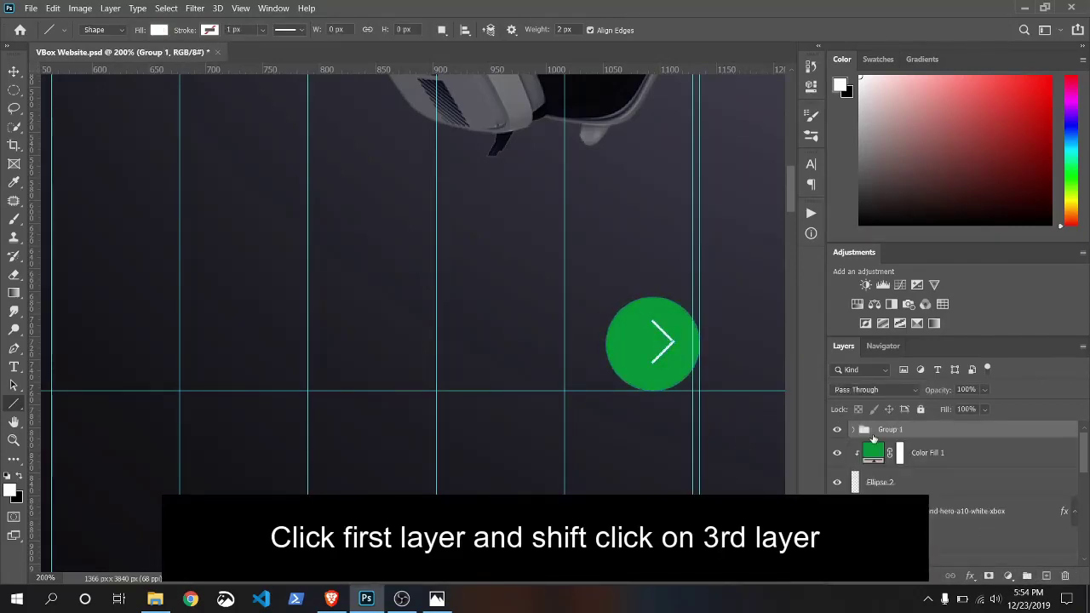
double_click(886, 430)
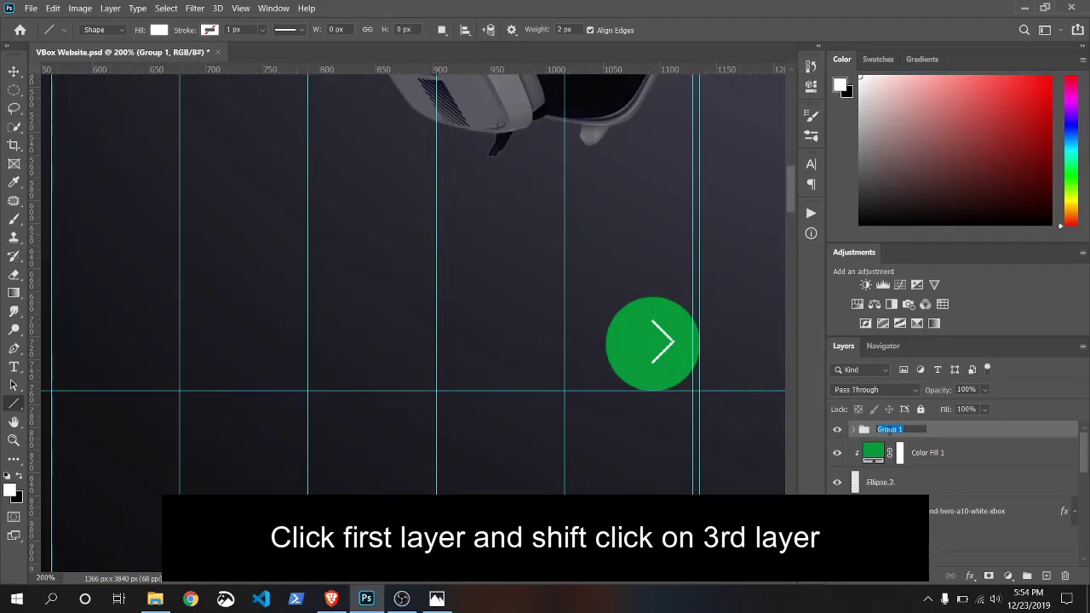
text(Right)
key(Return)
- Duplicate the Right group and name the copy Left
key(ctrl+j)
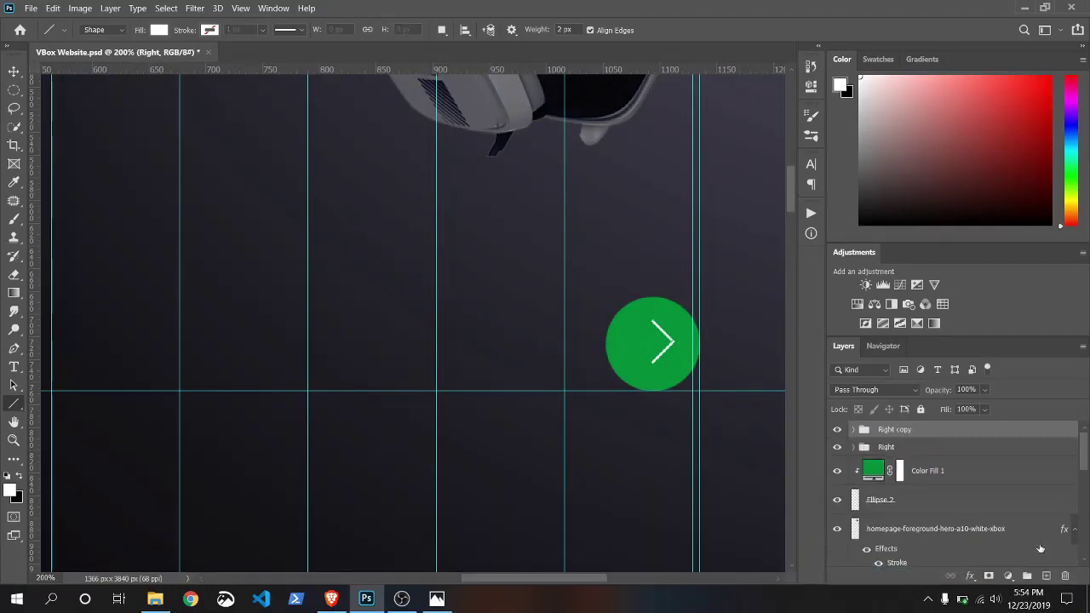
double_click(888, 432)
text(Left)
key(Return)
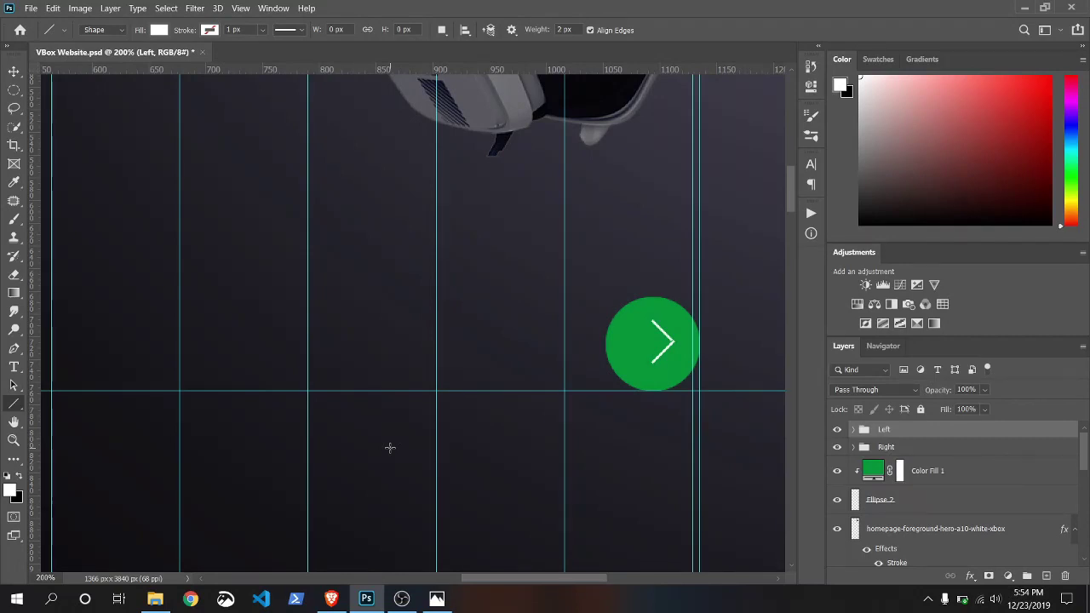
- Flip the Left group horizontally and move it left of the Right button
click(52, 9)
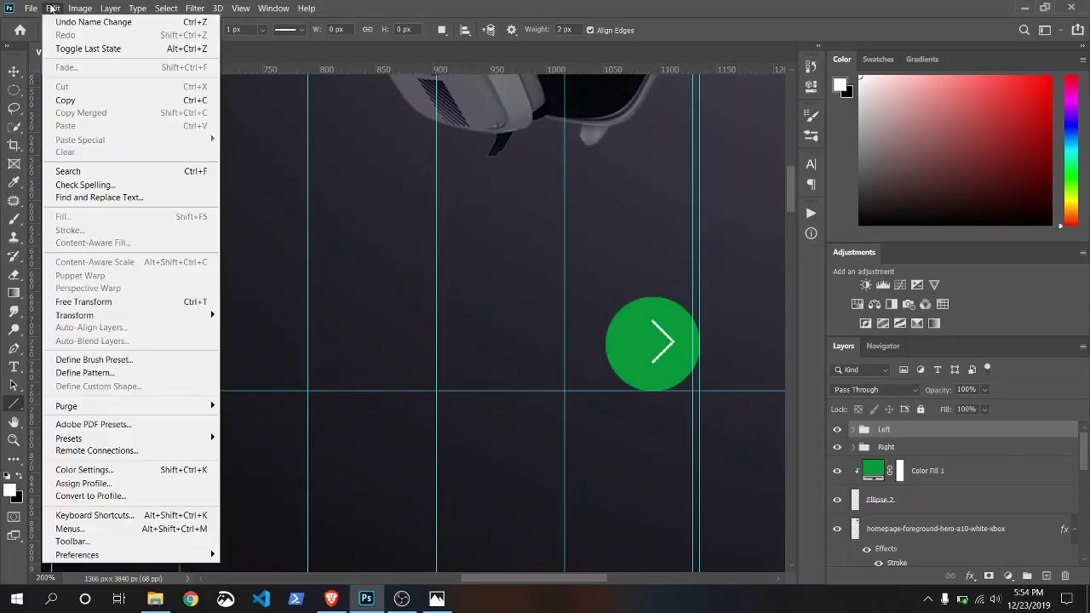
mouse_move(128, 315)
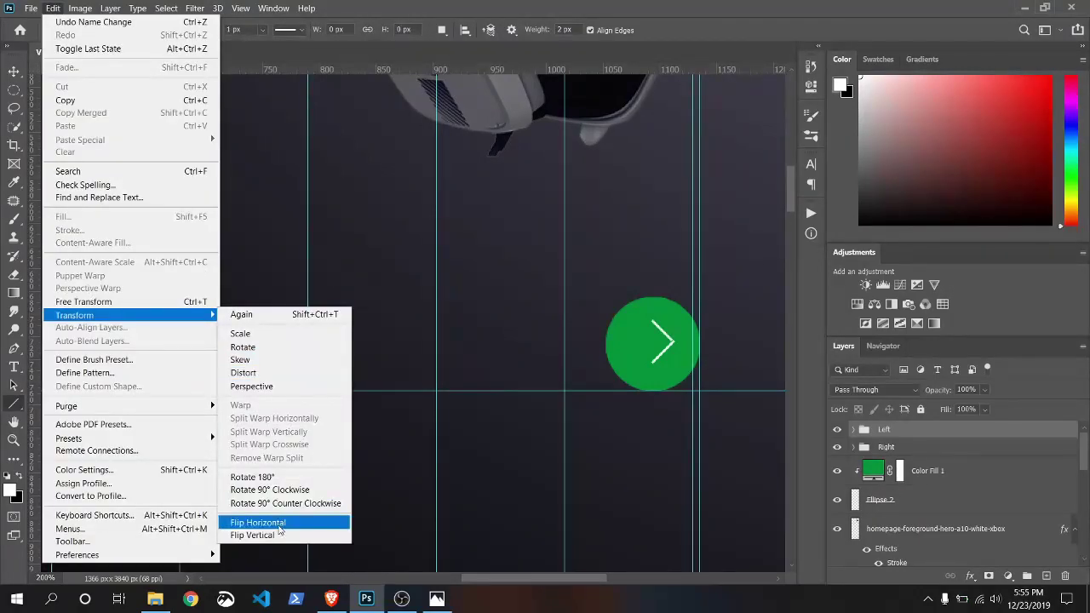
click(274, 523)
click(51, 7)
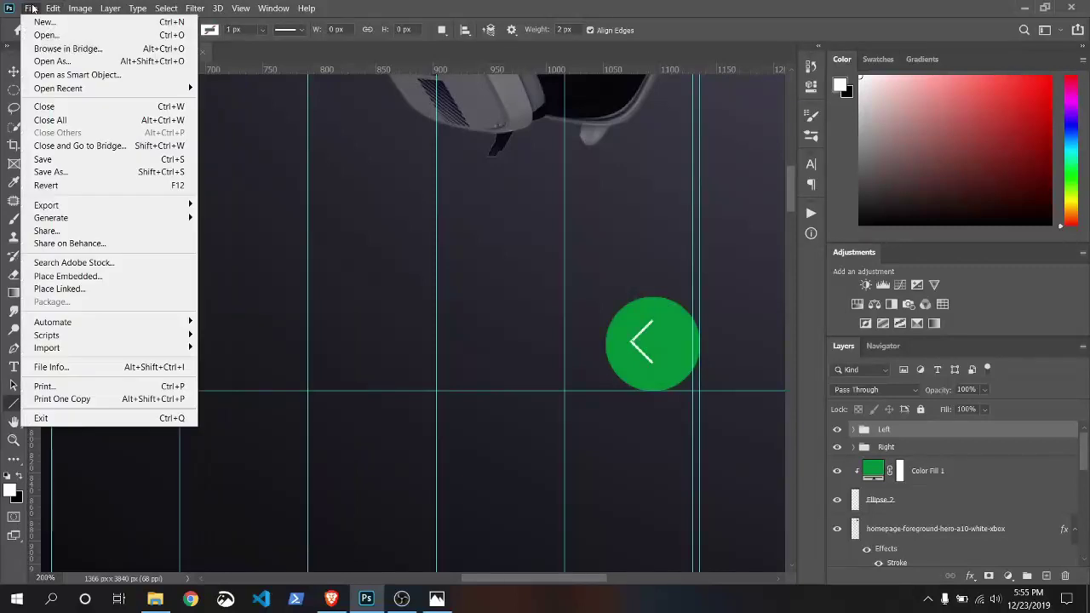
click(84, 301)
drag(665, 353, 561, 352)
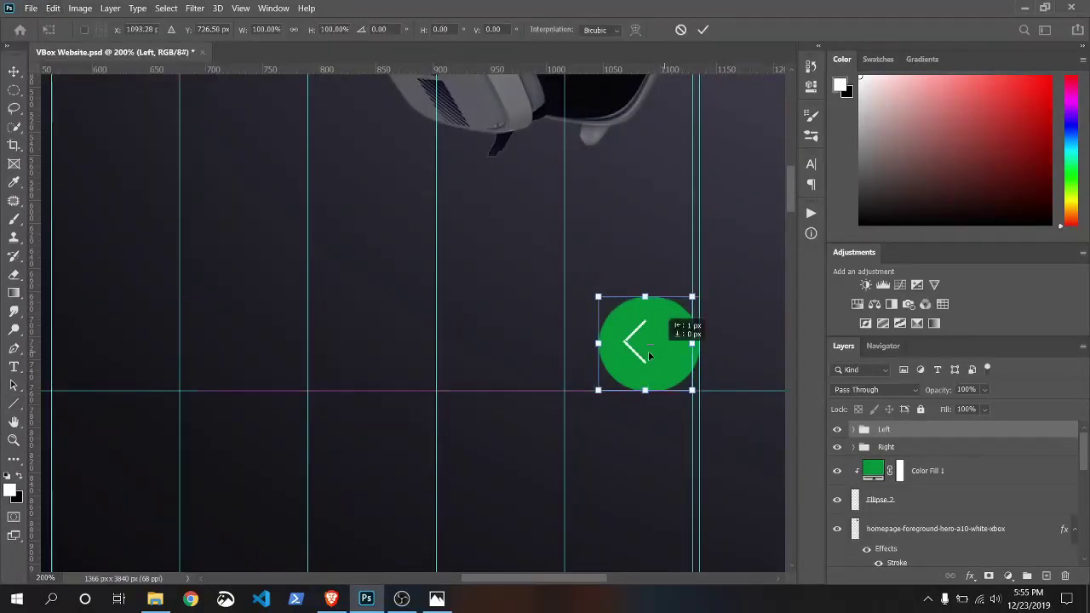
- Fill the Left group's Ellipse 3 circle white
click(854, 430)
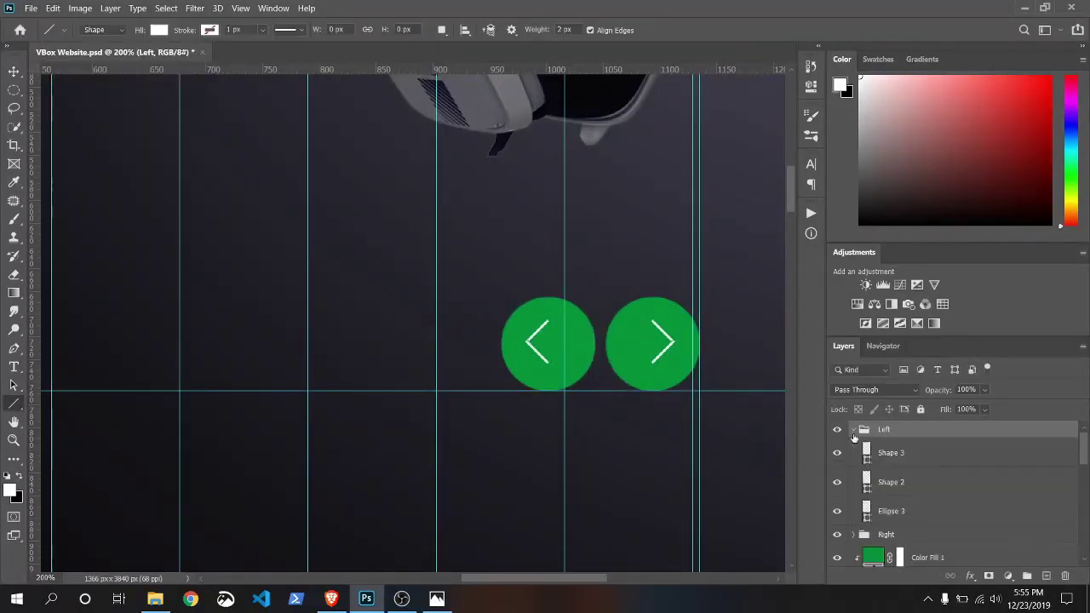
click(891, 512)
double_click(867, 511)
click(604, 151)
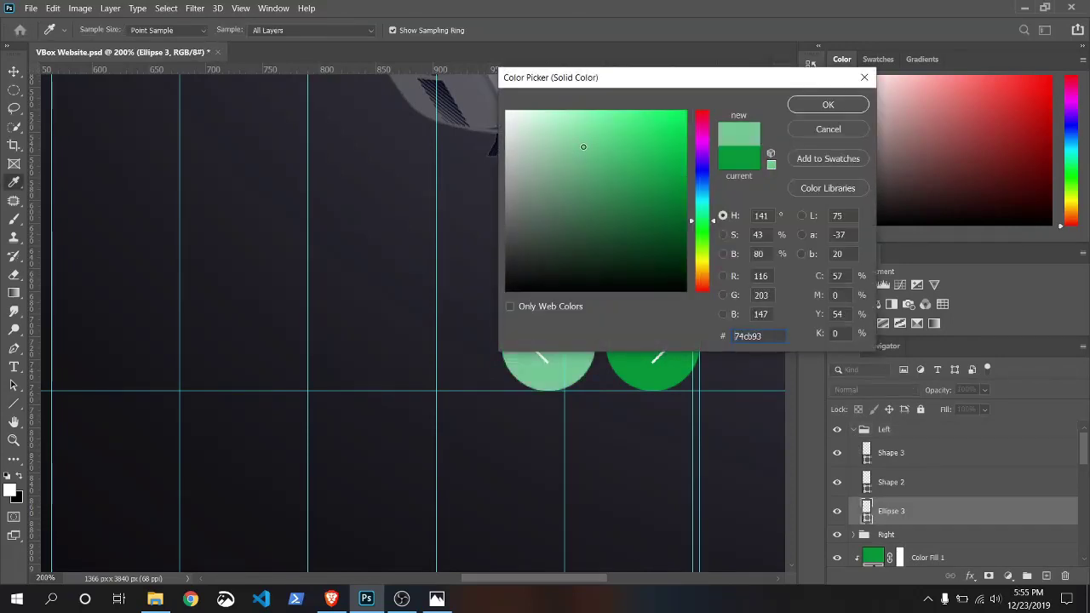
drag(706, 220, 706, 210)
click(683, 196)
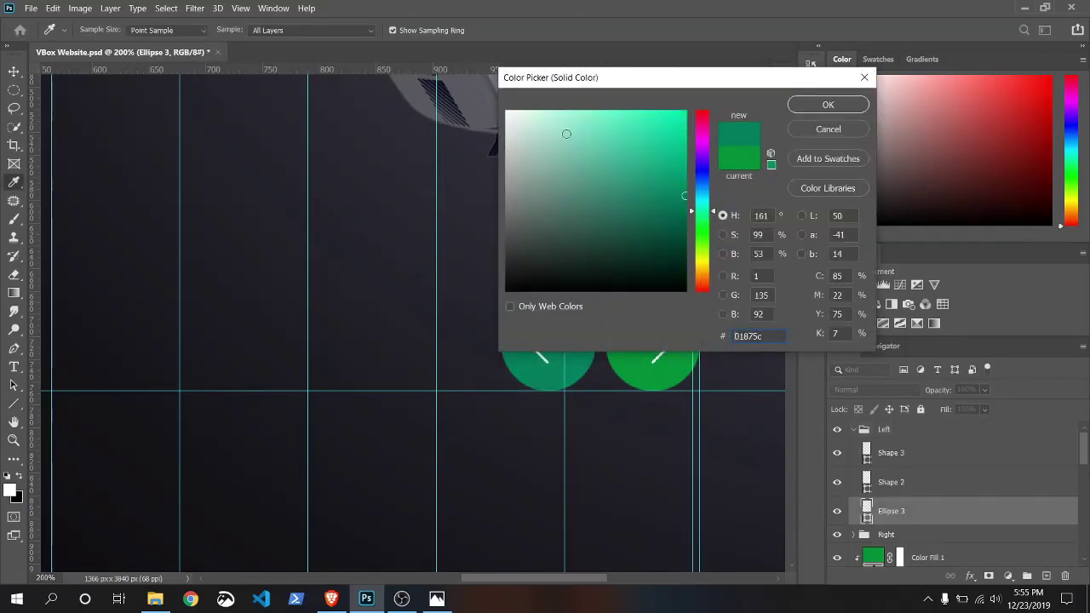
drag(566, 134, 506, 111)
click(828, 104)
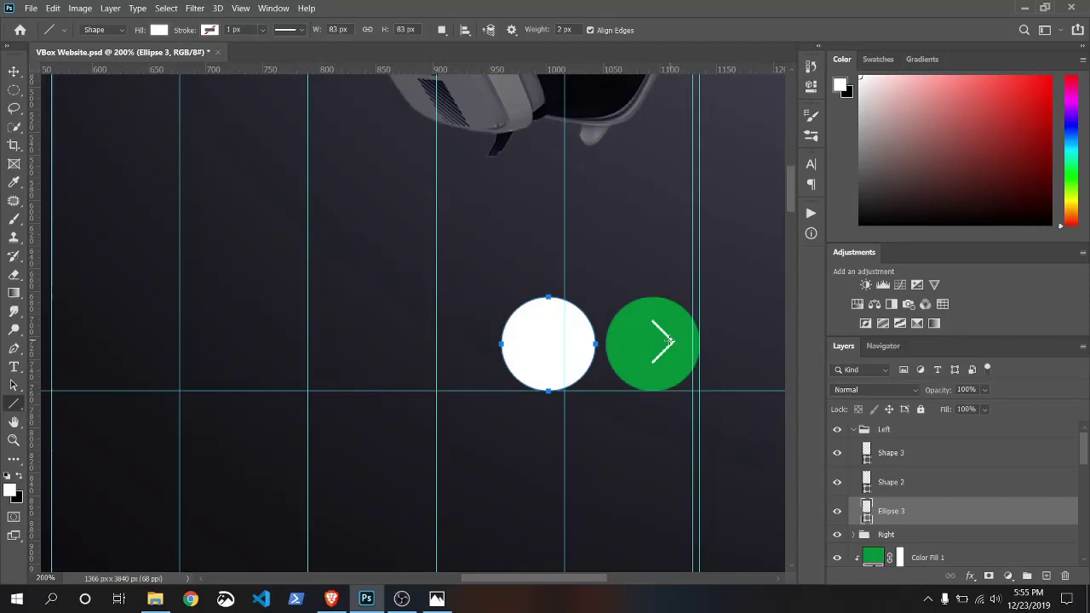
- Colour the Left group's Shape 2 and Shape 3 chevron lines dark grey #593b3b
double_click(868, 484)
drag(608, 80, 231, 220)
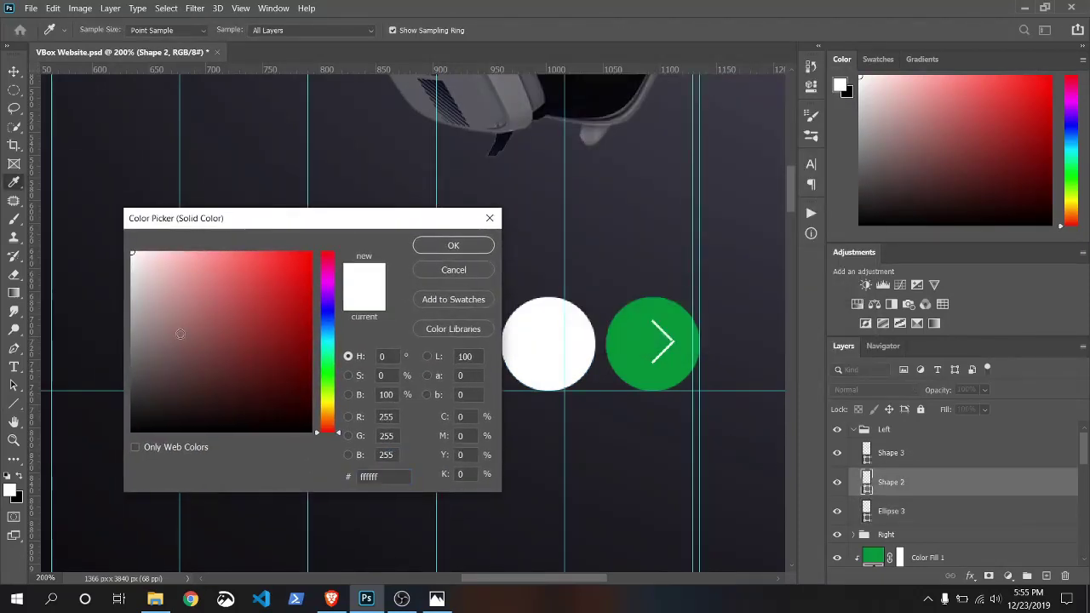
click(153, 414)
key(Return)
click(891, 452)
double_click(866, 453)
click(153, 413)
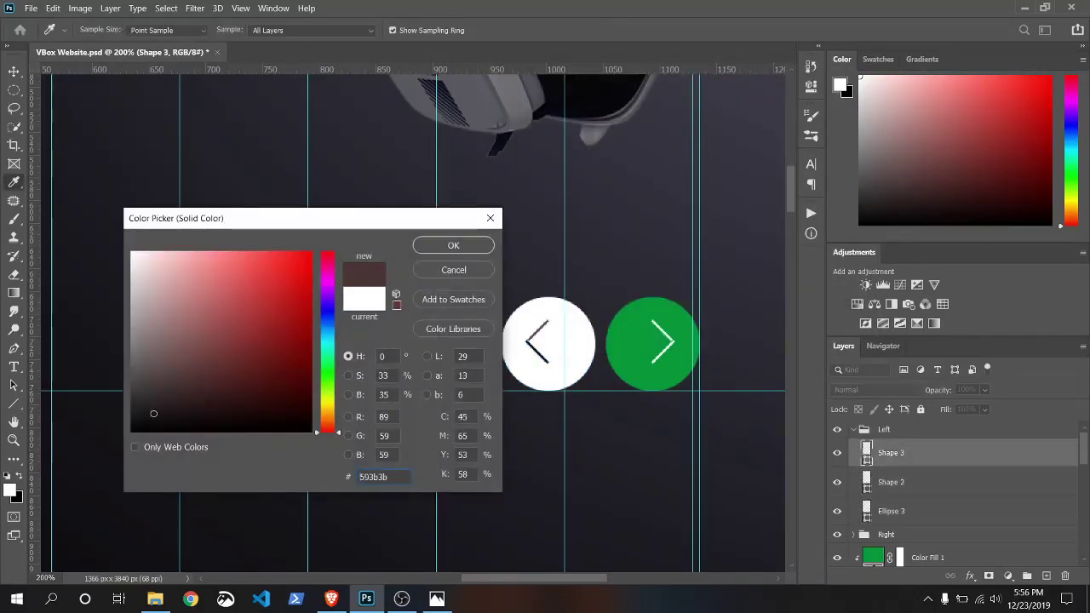
click(438, 245)
key(v)
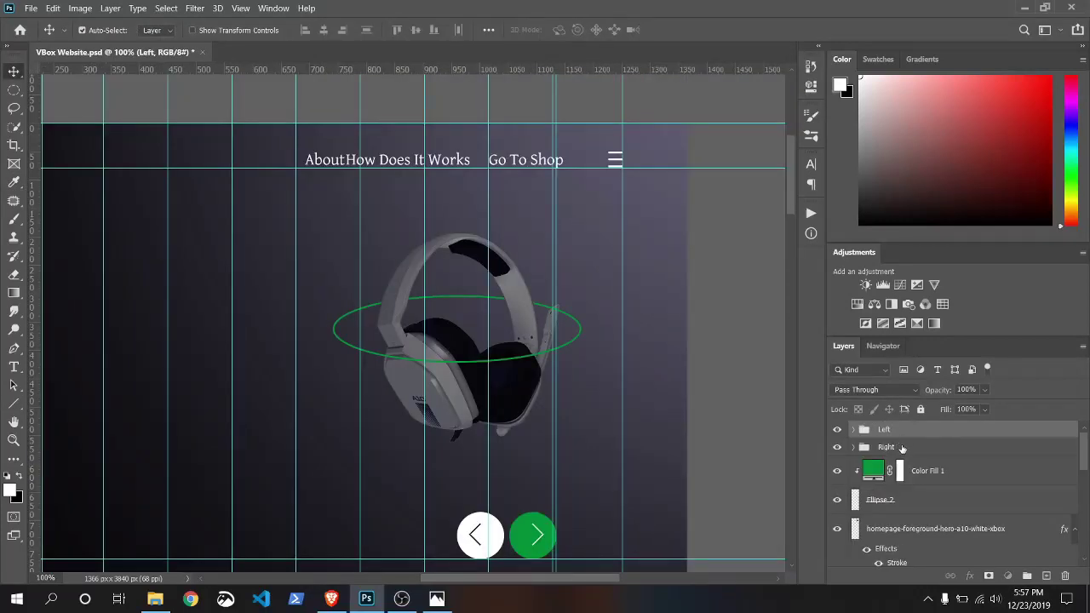
- Scale down the Left and Right arrow buttons together
shift+click(903, 449)
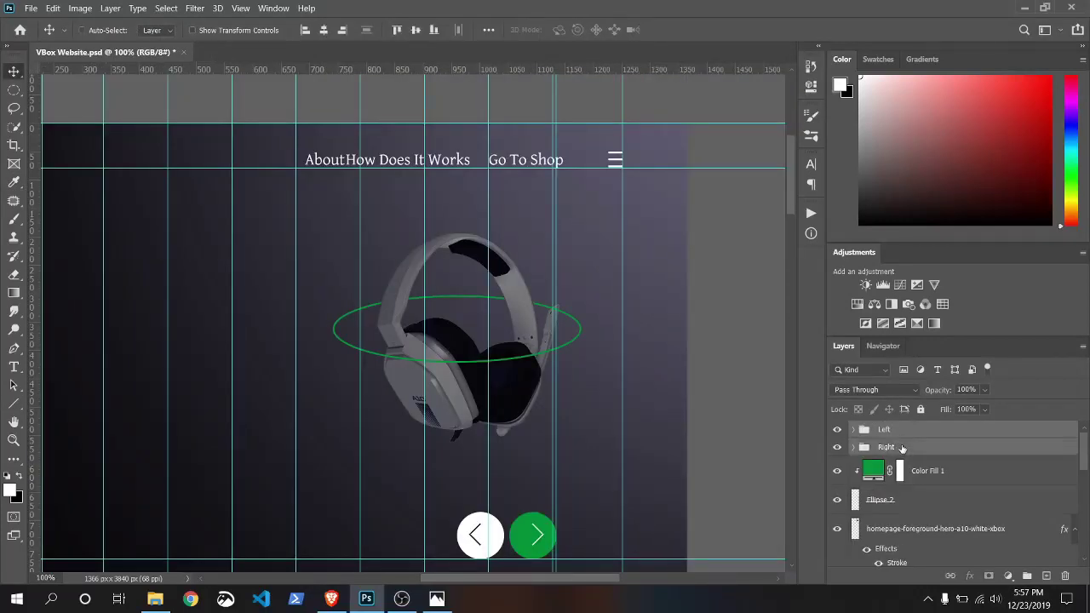
key(ctrl+t)
drag(458, 510, 503, 530)
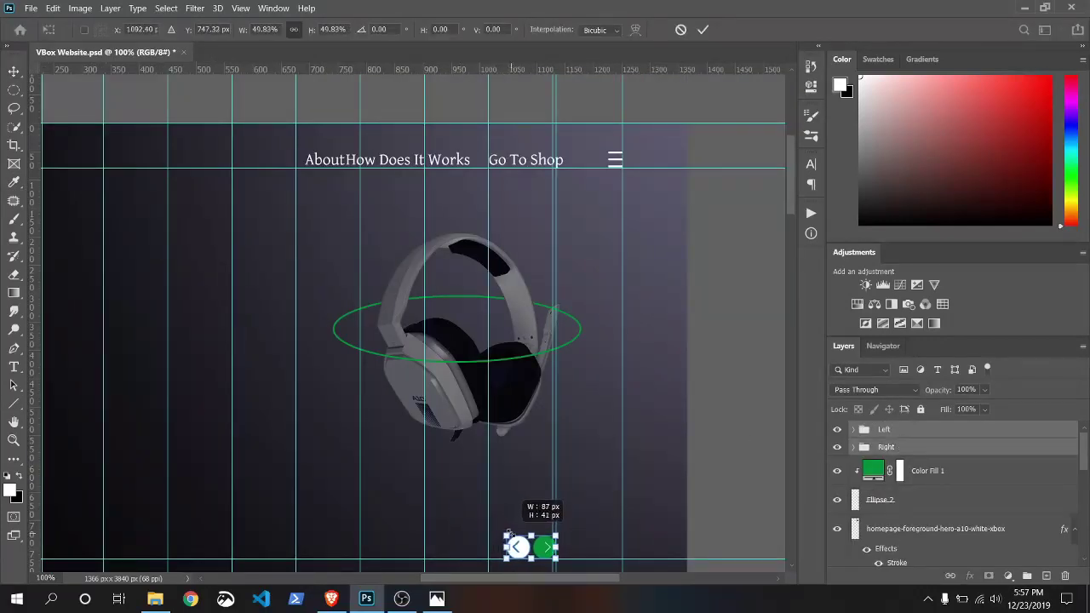
key(Return)
- Duplicate the white Ellipse 3 circle and enlarge the copy about 153% above the buttons
click(854, 430)
click(889, 452)
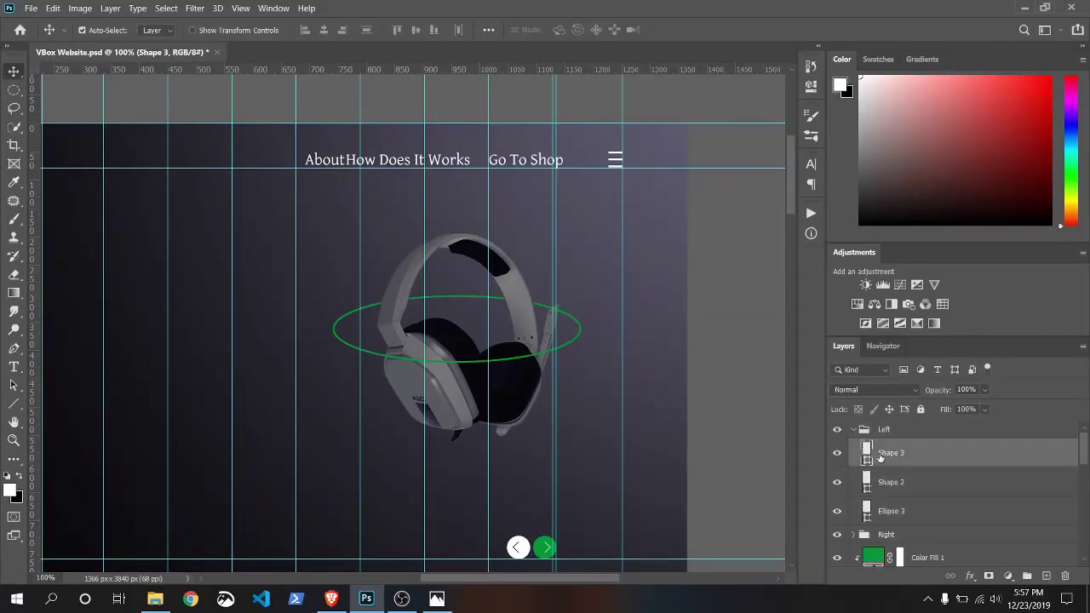
scroll(643, 443, left, 3)
click(905, 512)
drag(905, 514, 1025, 566)
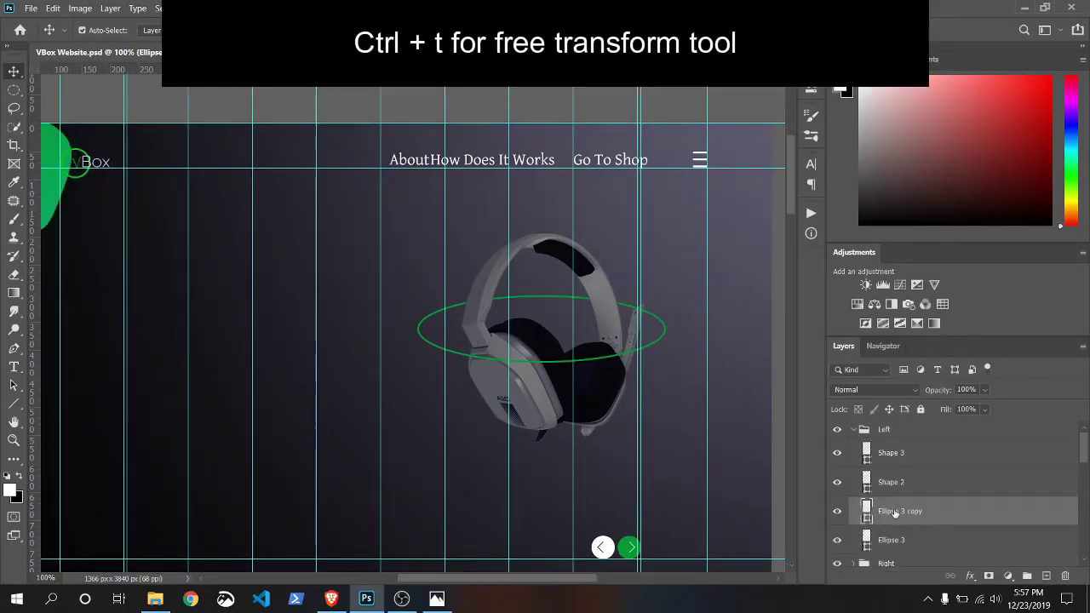
drag(895, 511, 856, 460)
click(854, 458)
key(ctrl+t)
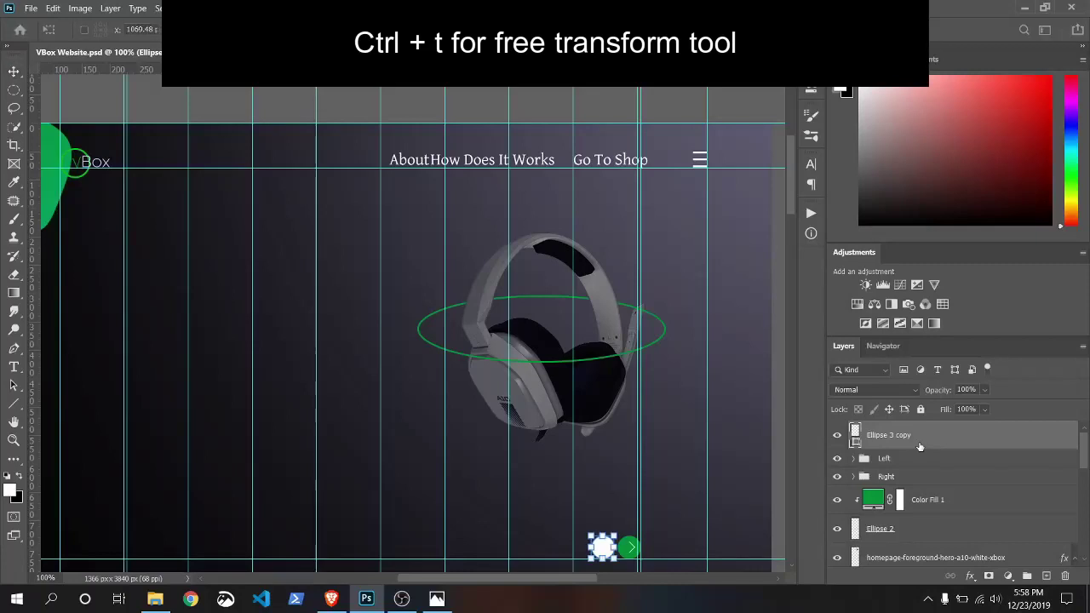
mouse_move(589, 535)
mouse_down()
mouse_move(564, 508)
mouse_move(582, 508)
mouse_move(590, 517)
mouse_move(554, 507)
mouse_up()
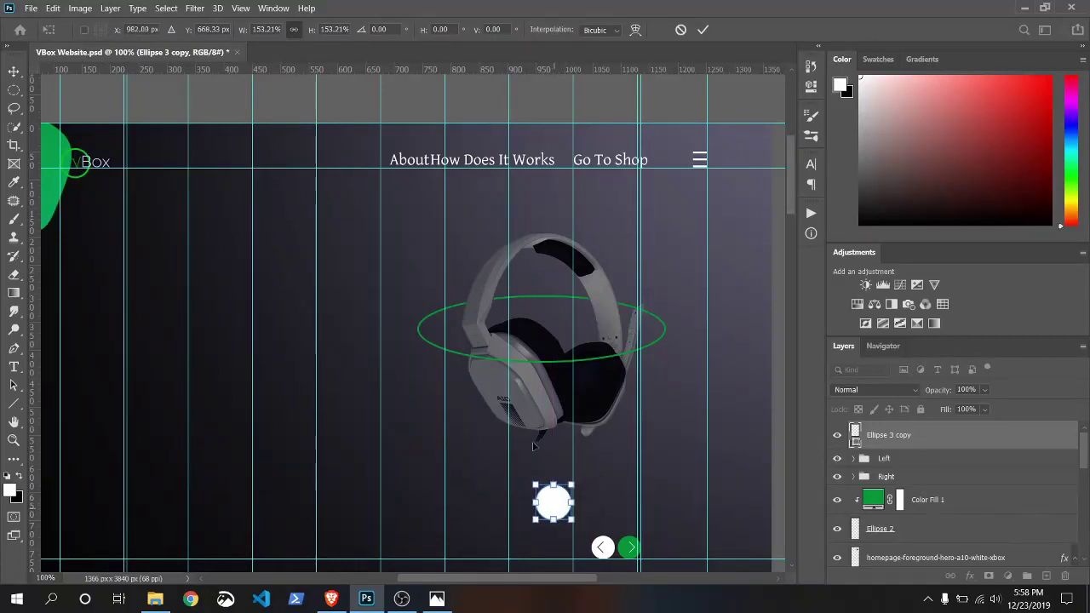
click(703, 30)
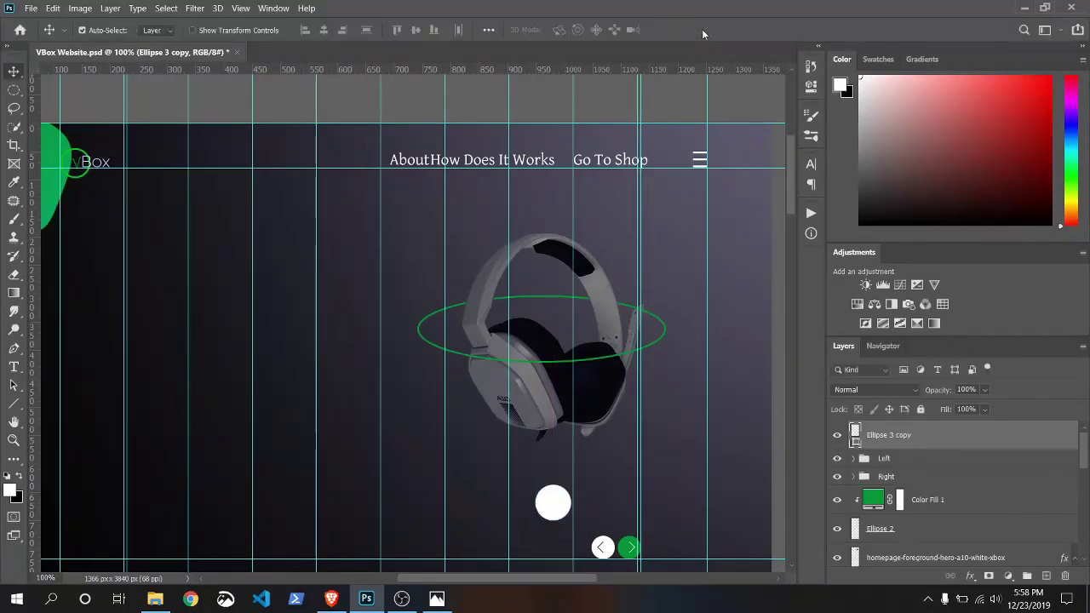
- Fill the Ellipse 3 copy circle green
double_click(855, 436)
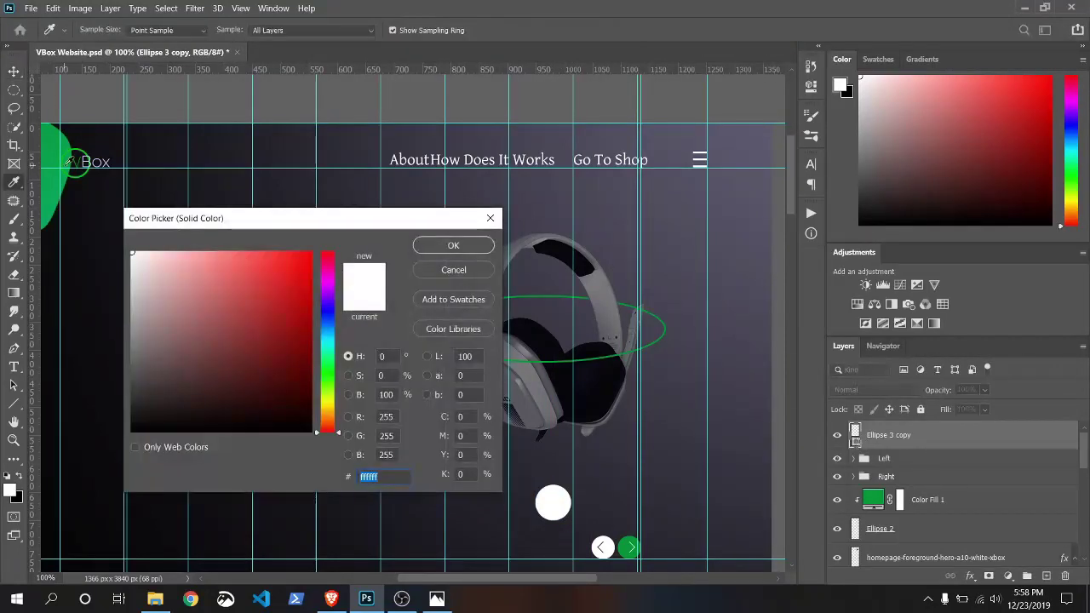
text(02ad56)
click(437, 249)
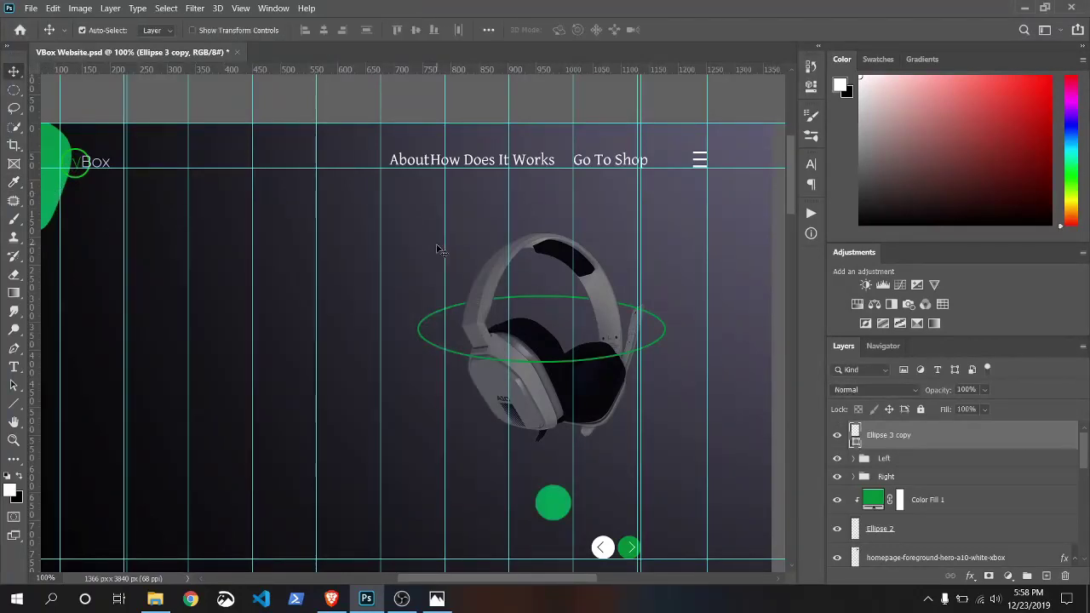
click(858, 471)
click(895, 448)
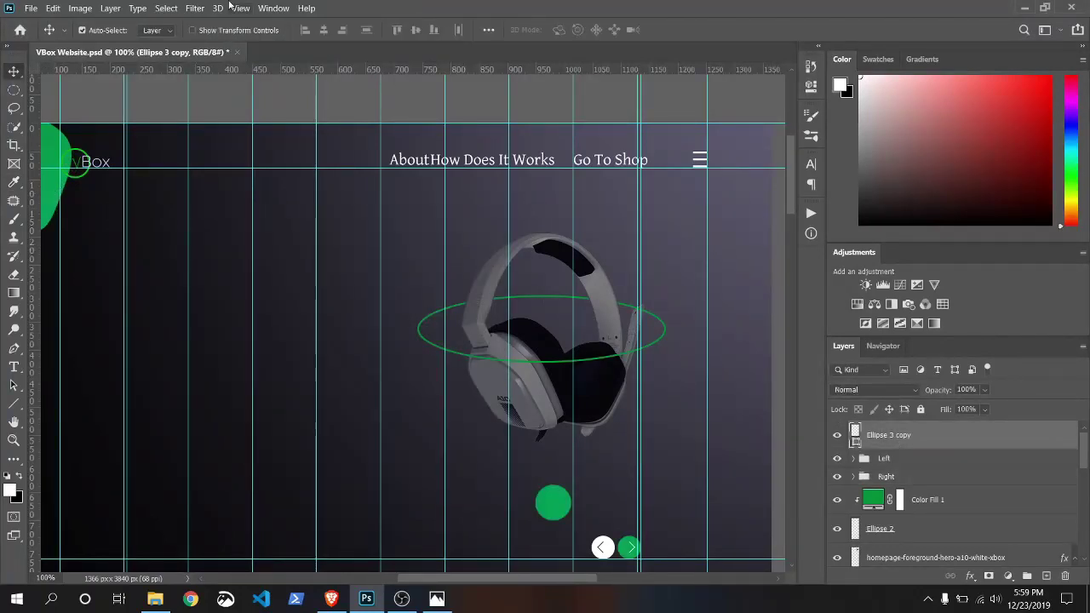
- Place the headphone PNG as an embedded image and shrink it to thumbnail size
click(30, 8)
click(60, 275)
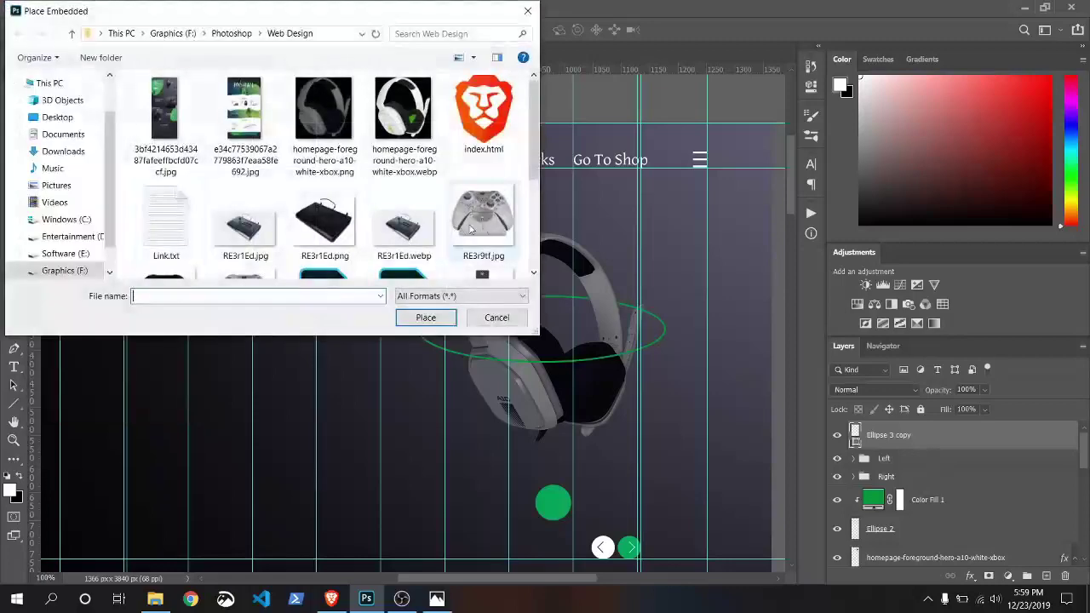
scroll(531, 128, down, 3)
scroll(531, 128, up, 3)
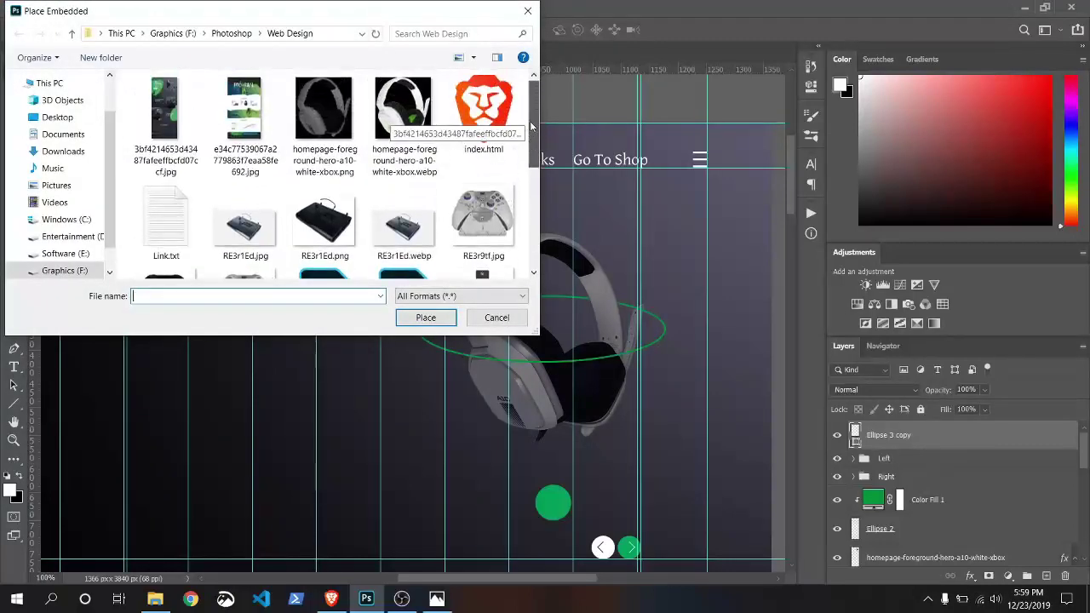
click(323, 111)
click(426, 316)
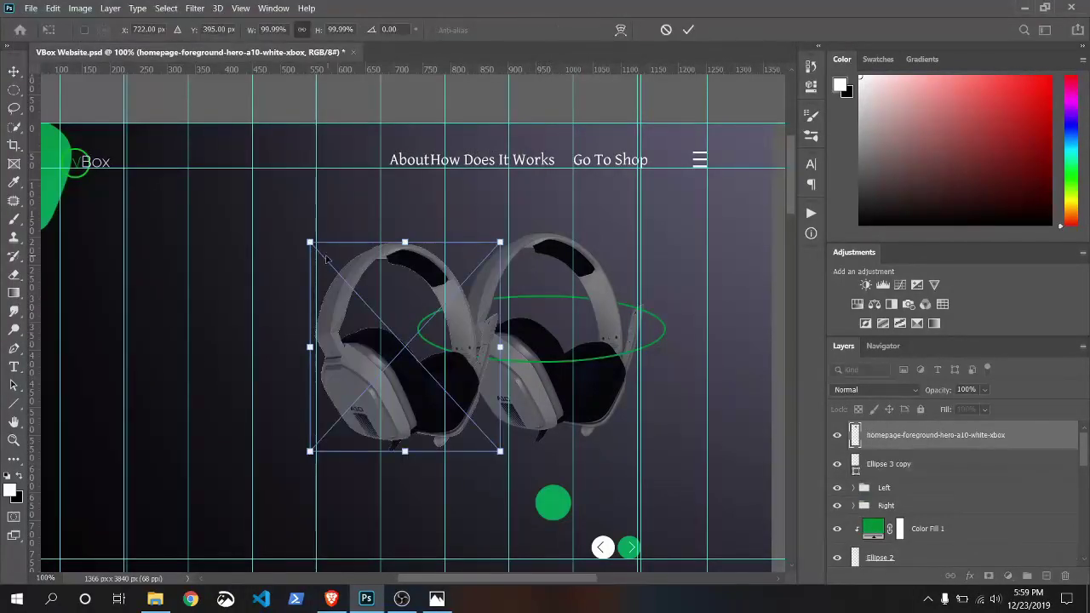
mouse_move(309, 243)
mouse_down()
mouse_move(446, 372)
mouse_move(469, 437)
mouse_move(566, 475)
mouse_move(555, 487)
mouse_up()
key(Return)
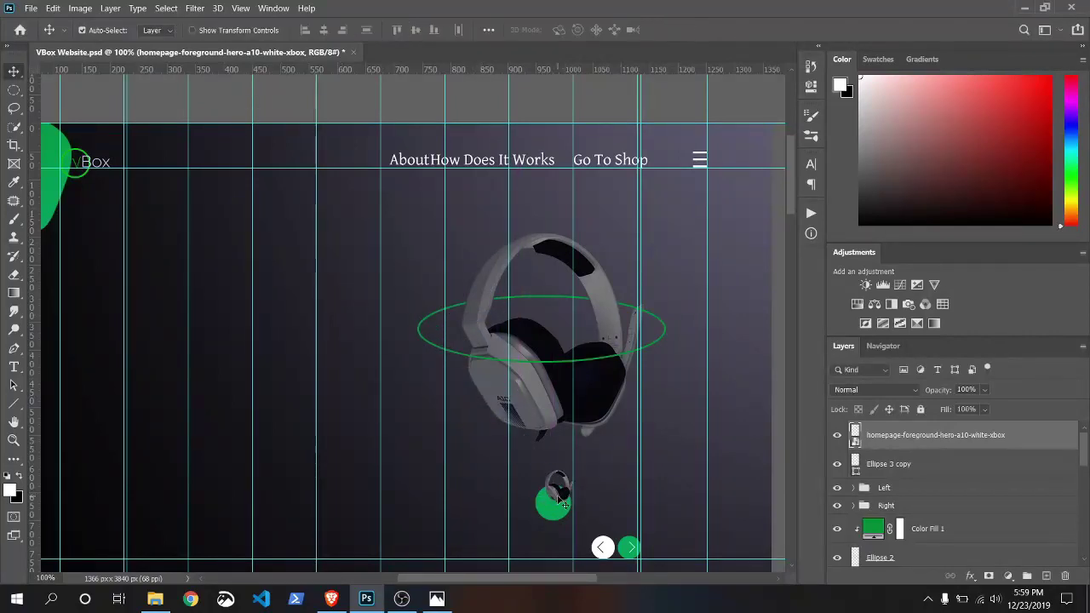
- Zoom in and nudge the small headphone onto the green circle
key(ctrl+plus)
key(ctrl+plus)
key(ctrl+plus)
drag(502, 579, 579, 578)
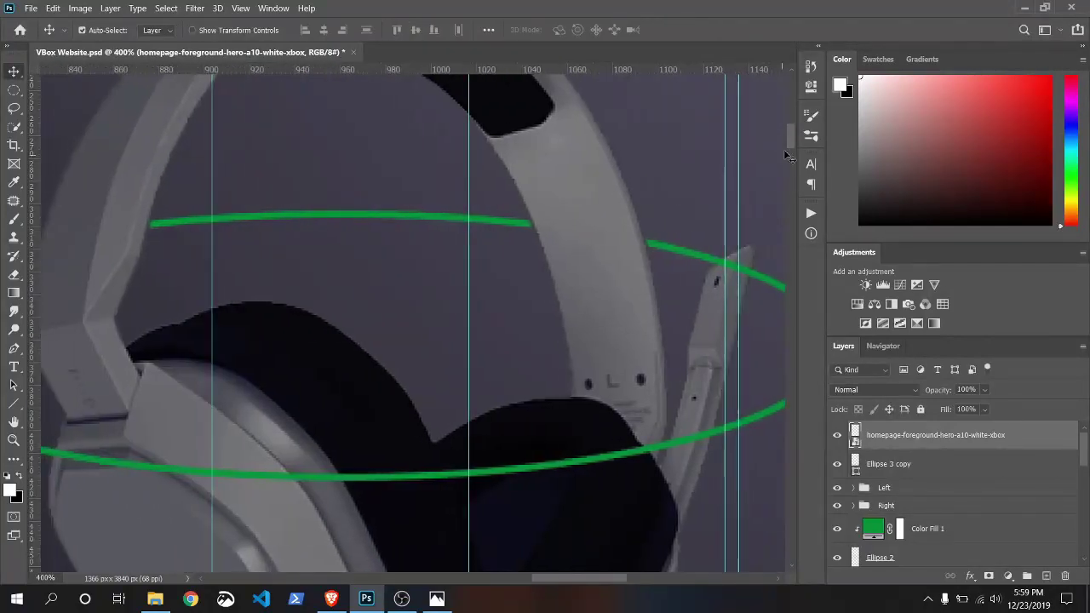
drag(790, 141, 787, 174)
key(ctrl+t)
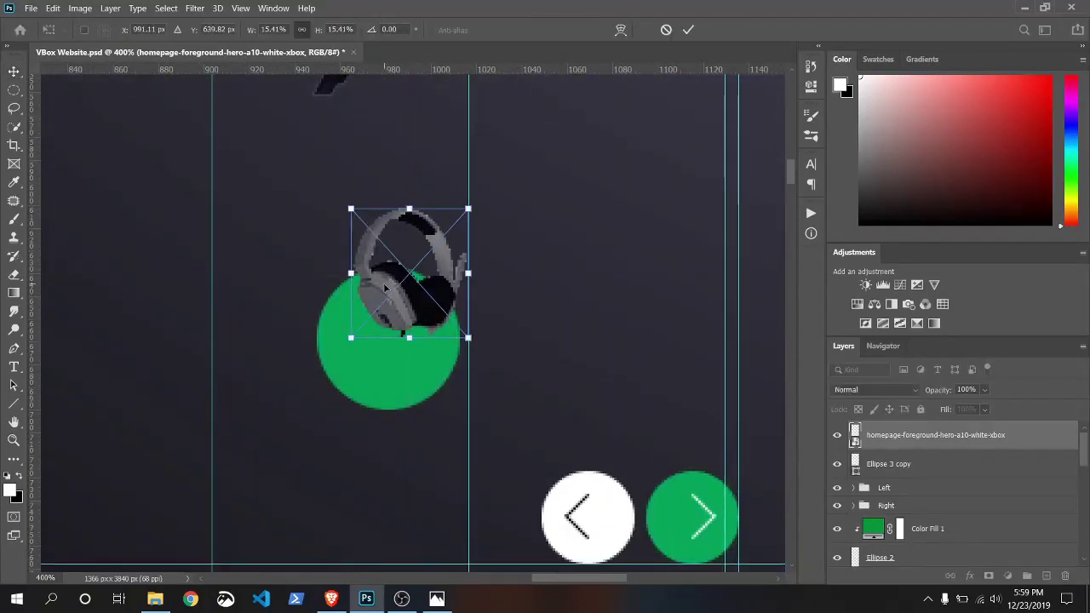
drag(386, 272, 388, 321)
- Group the small headphone with the green circle and name the group '1st design'
key(Return)
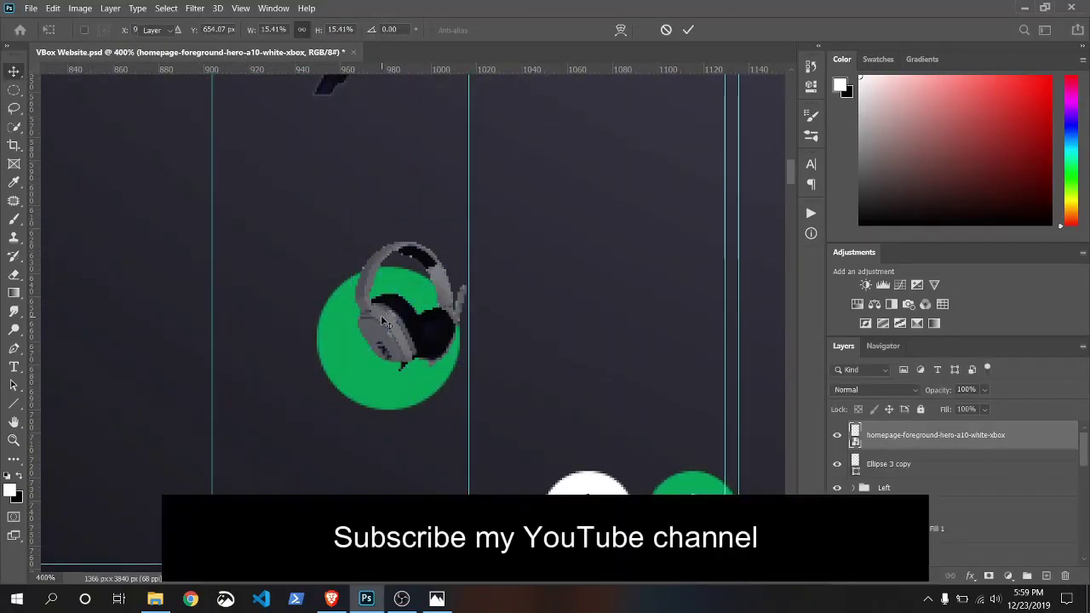
ctrl+click(925, 463)
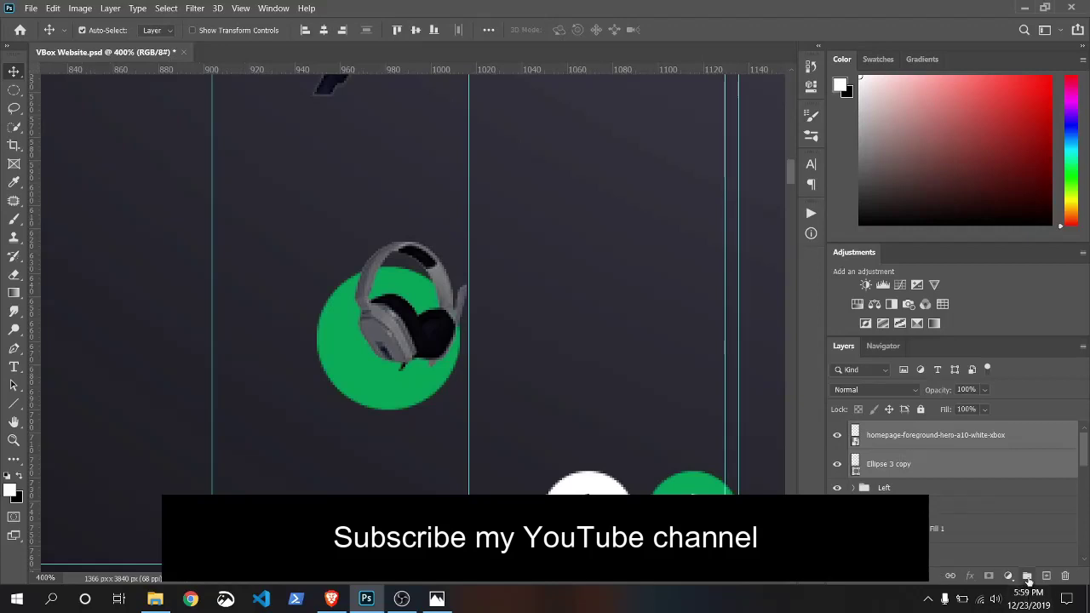
key(ctrl+g)
double_click(890, 430)
text(1st design)
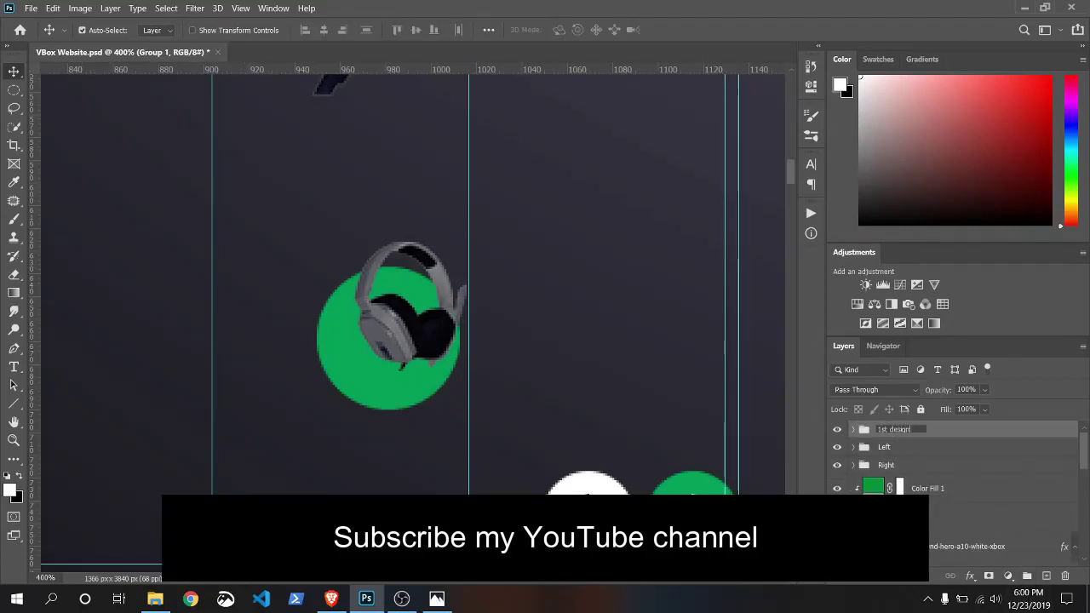
key(Return)
- Duplicate '1st design', move the copy to the right, and name it '2st design'
key(ctrl+j)
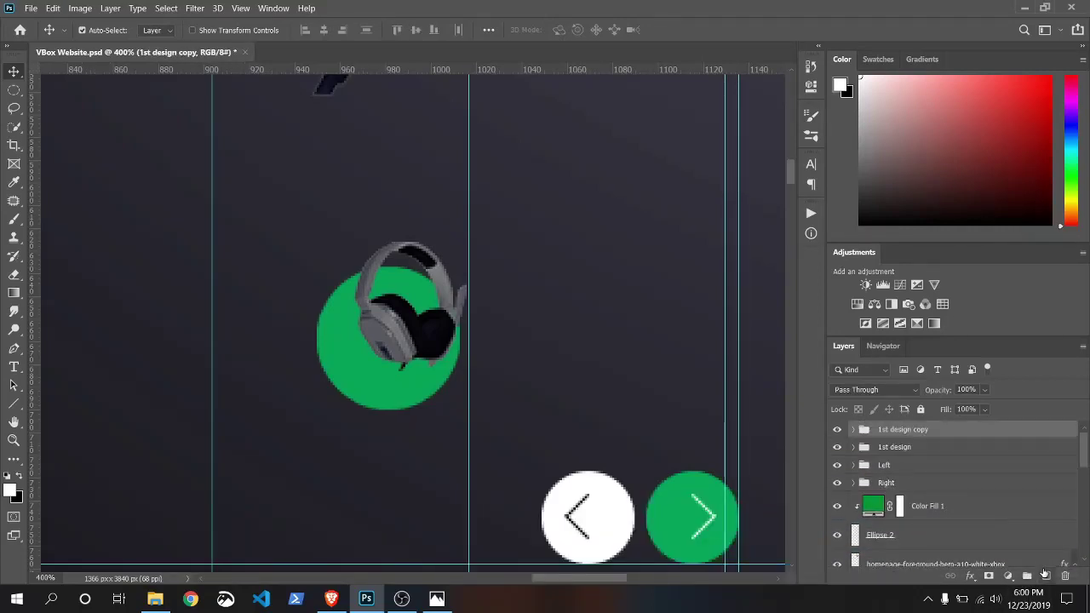
key(ctrl+t)
drag(336, 345, 522, 343)
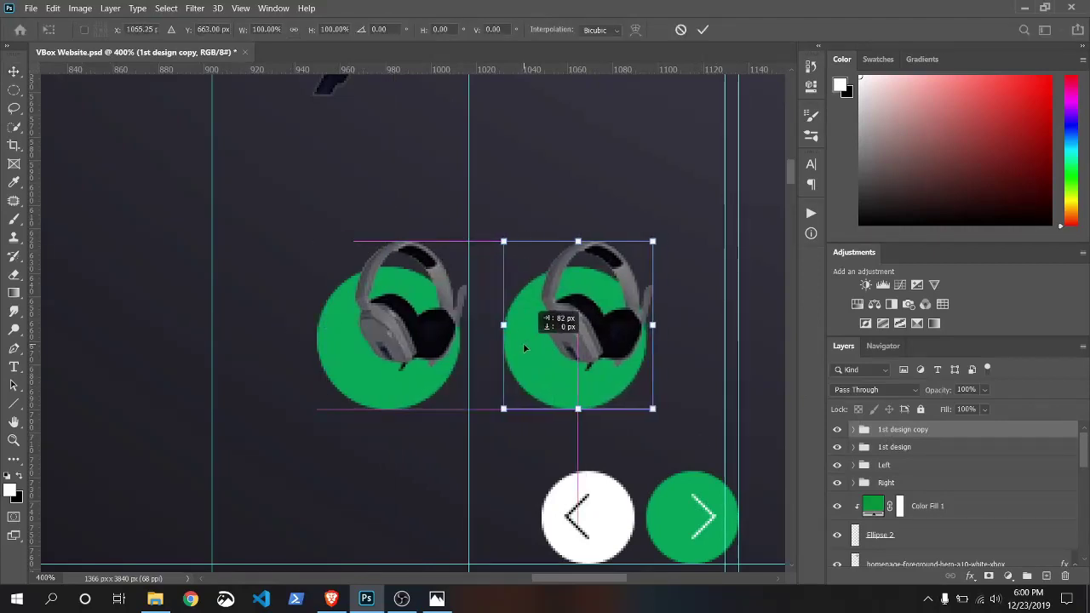
key(Return)
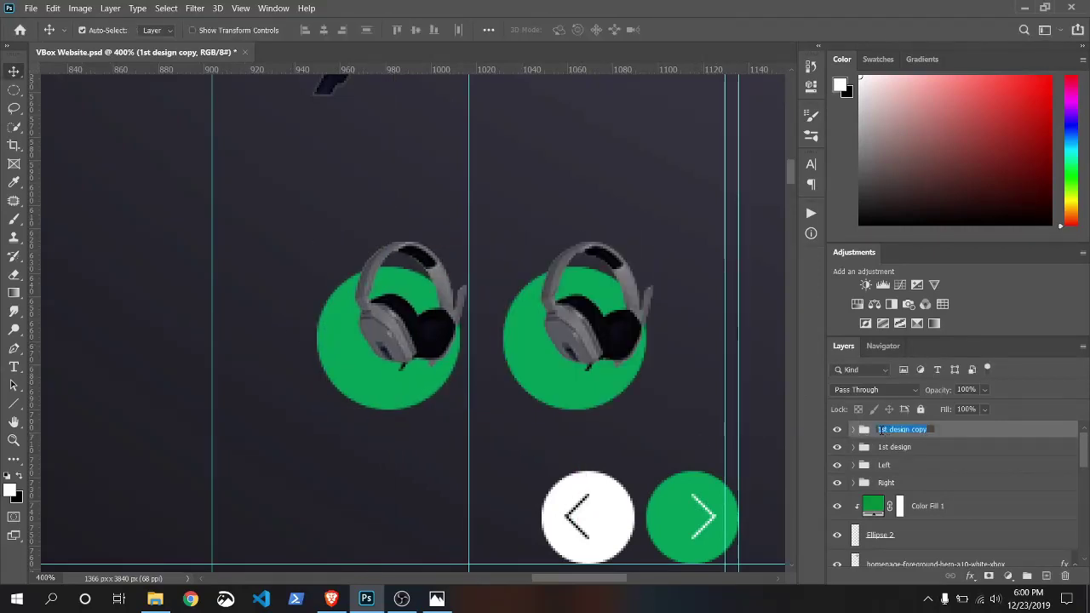
key(Return)
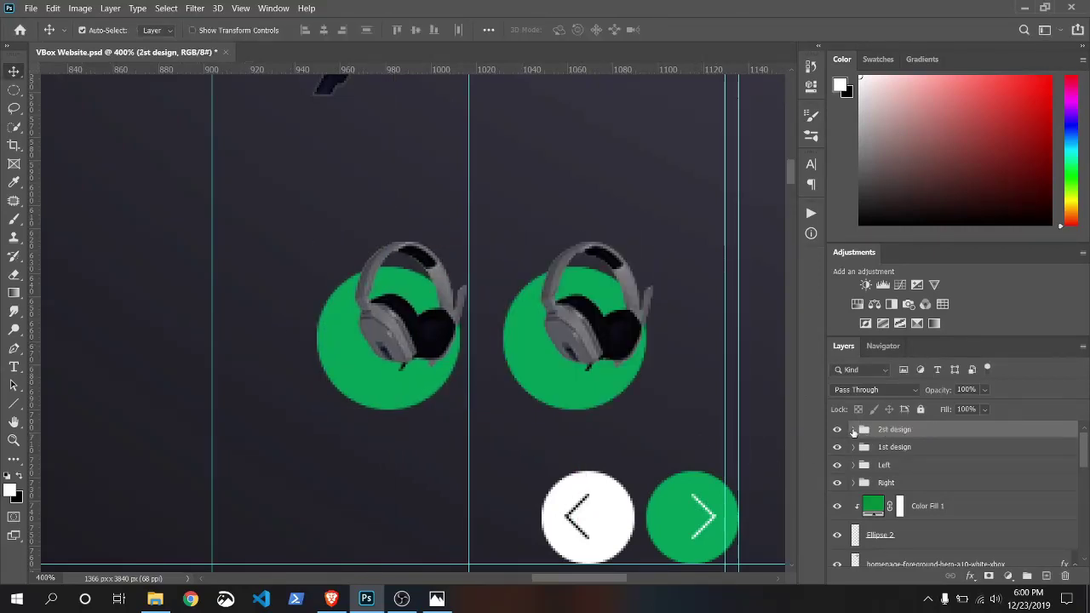
- Recolour the duplicate thumbnail's circle to grey #939393
click(853, 429)
double_click(867, 481)
click(708, 333)
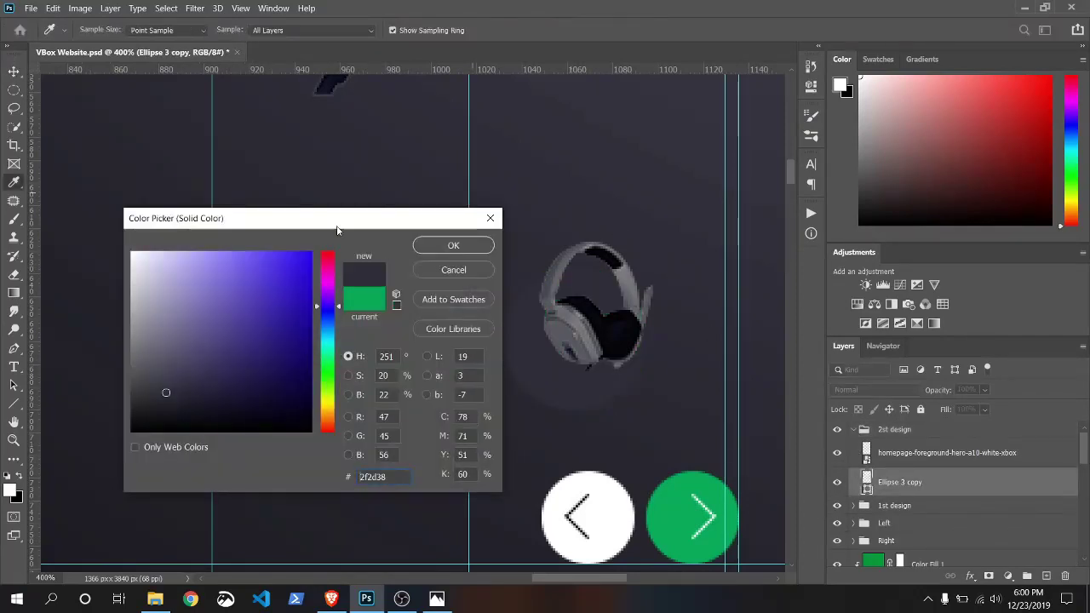
drag(161, 378, 112, 344)
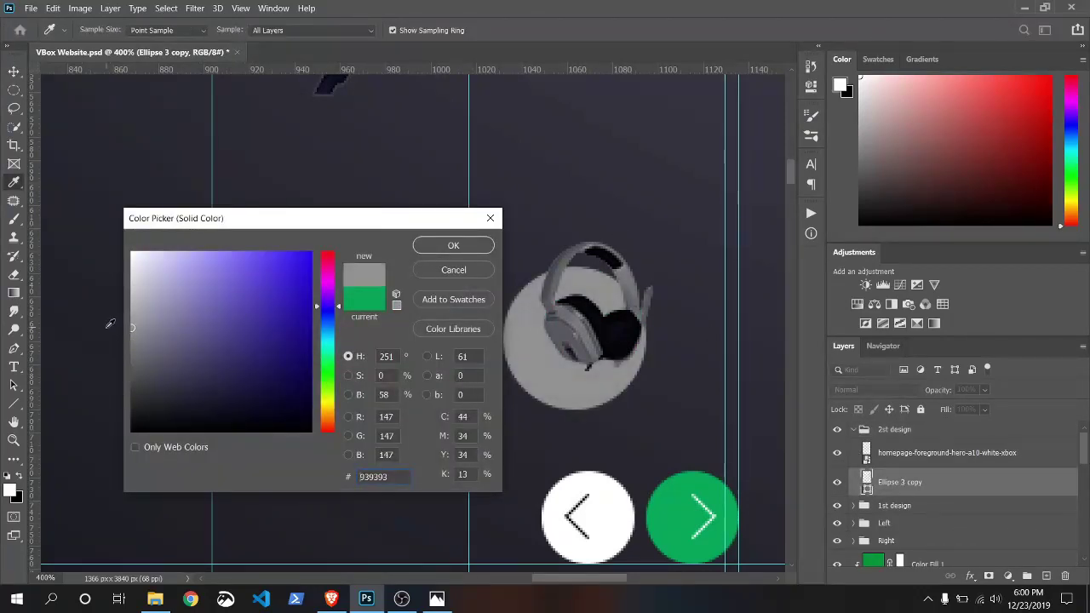
click(453, 245)
- Flip the '2st design' headphone horizontally
click(943, 456)
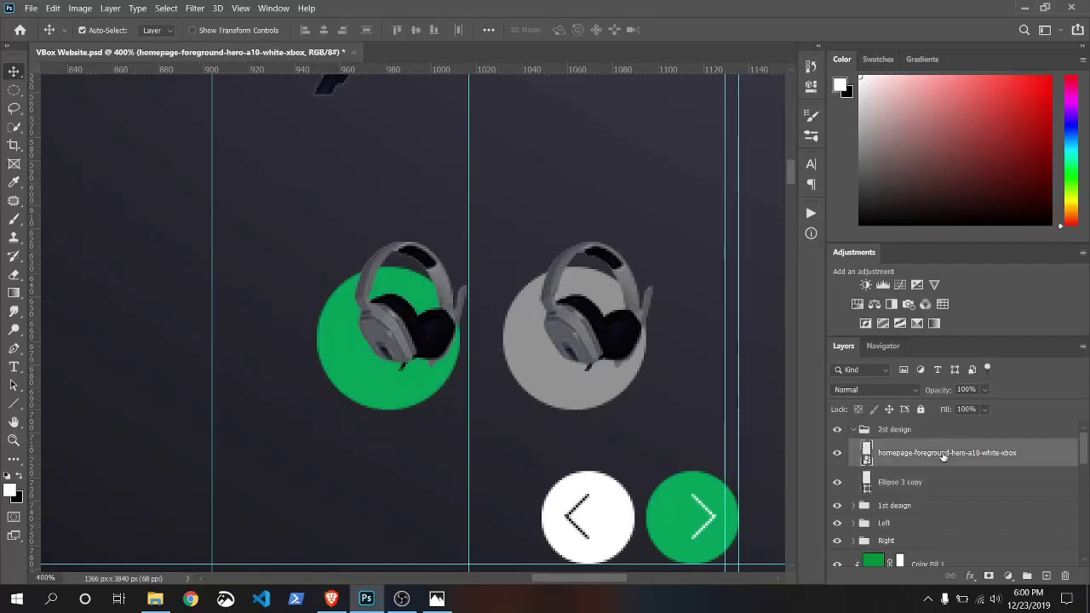
right_click(943, 456)
key(Escape)
click(53, 8)
mouse_move(75, 315)
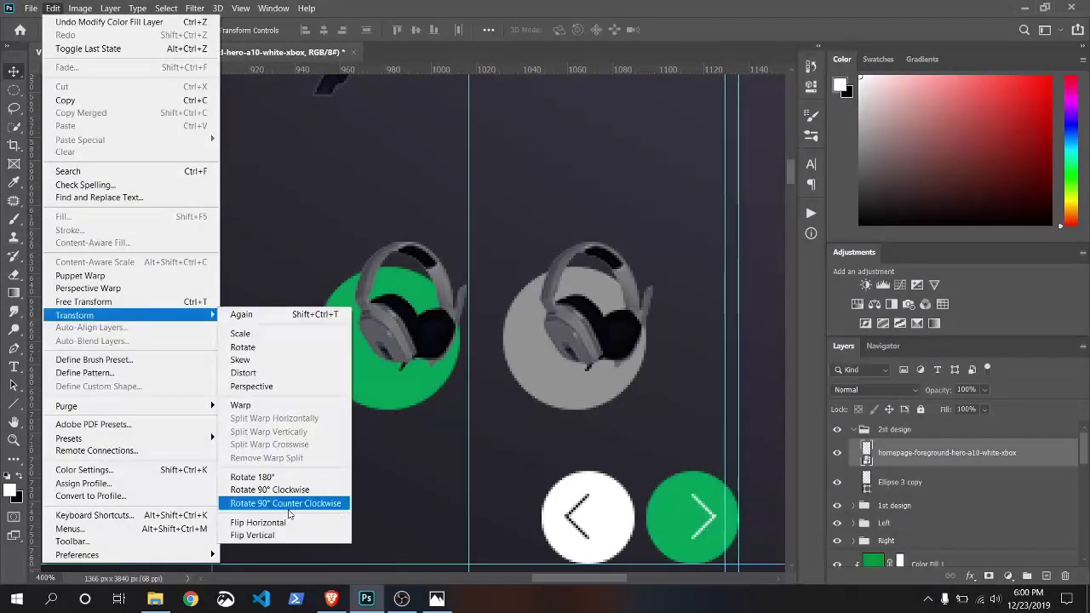
click(288, 521)
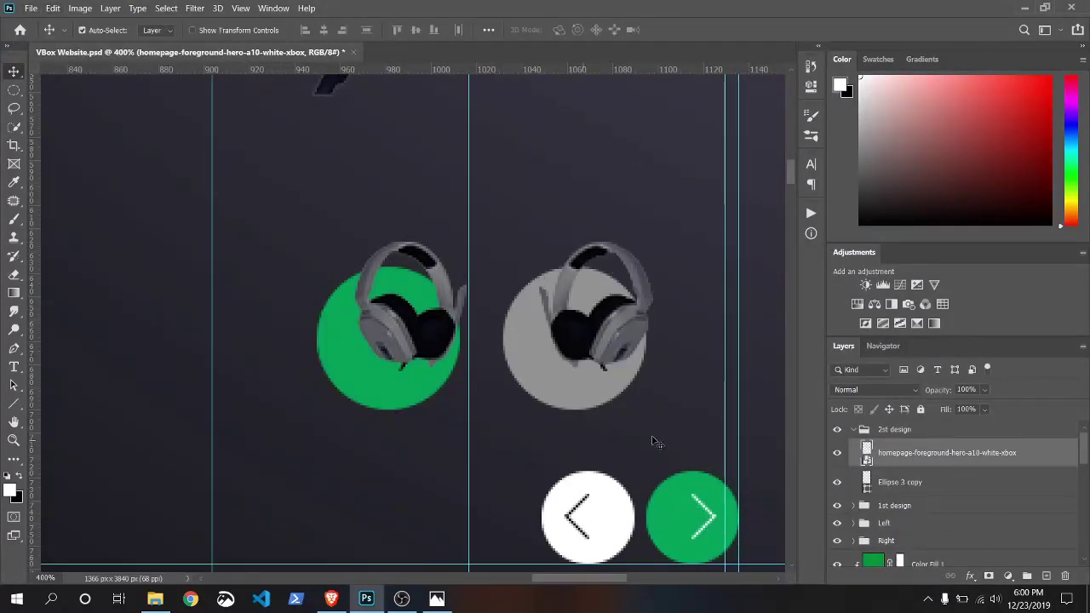
click(855, 430)
- Duplicate the '2st design' group as a new group named '3rd design'
right_click(890, 434)
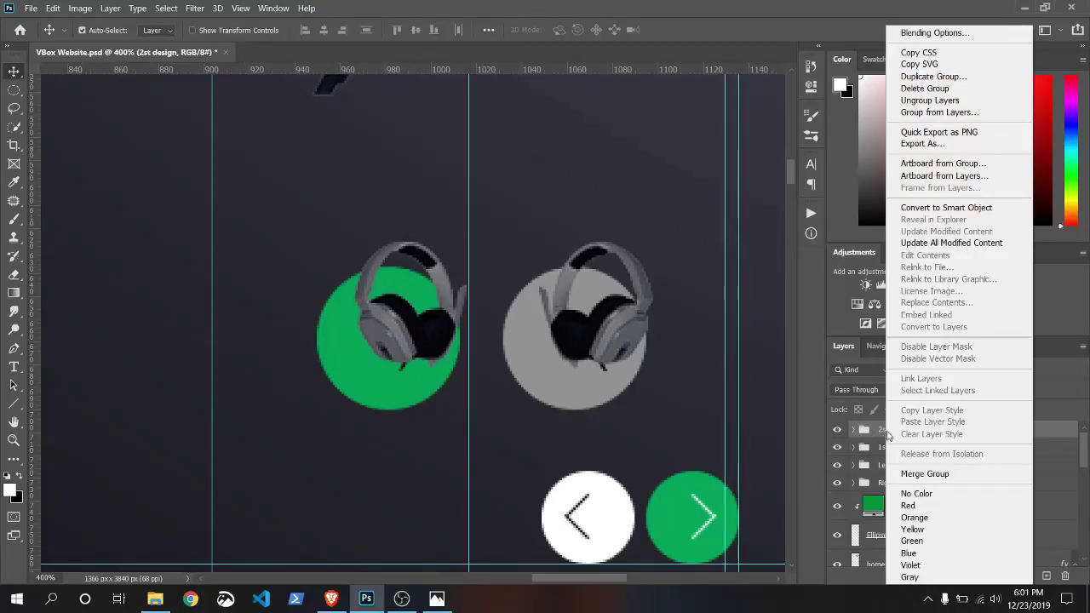
click(925, 76)
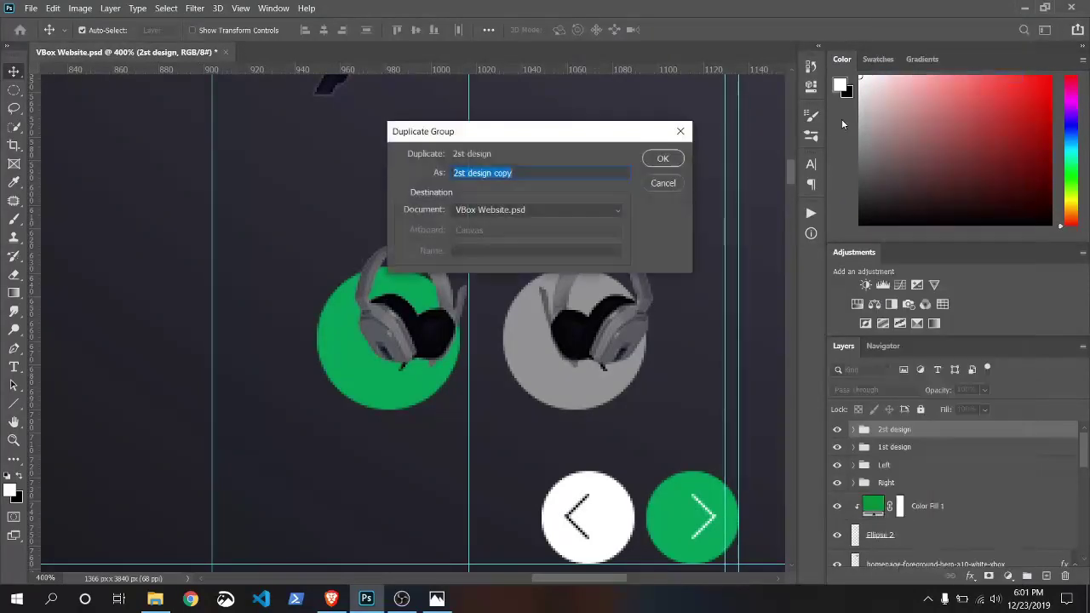
key(Delete)
text(3)
key(Delete)
key(Delete)
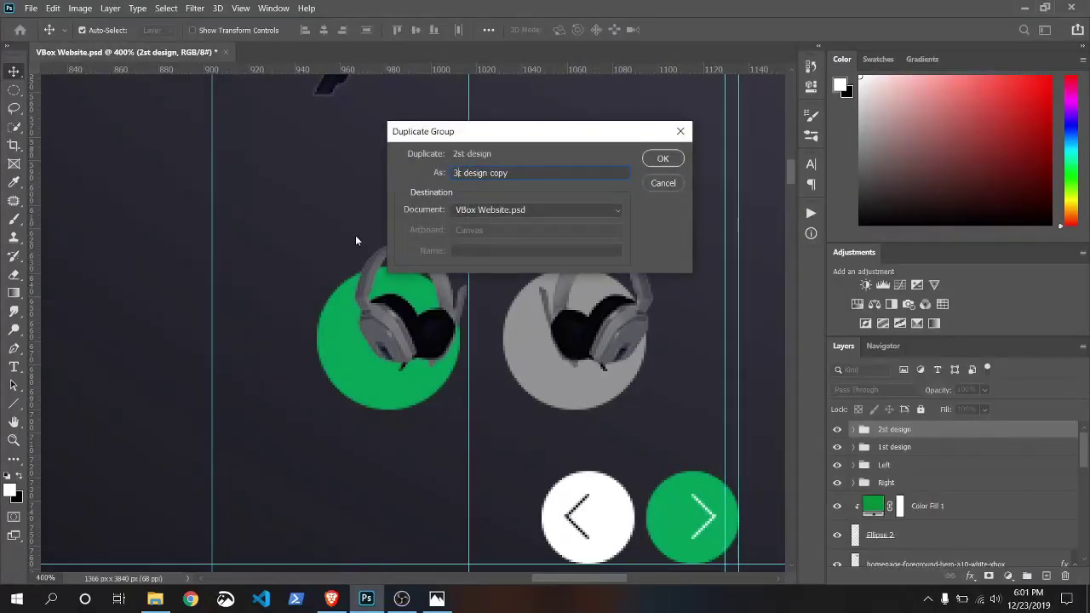
text(re)
key(BackSpace)
key(BackSpace)
key(BackSpace)
key(Return)
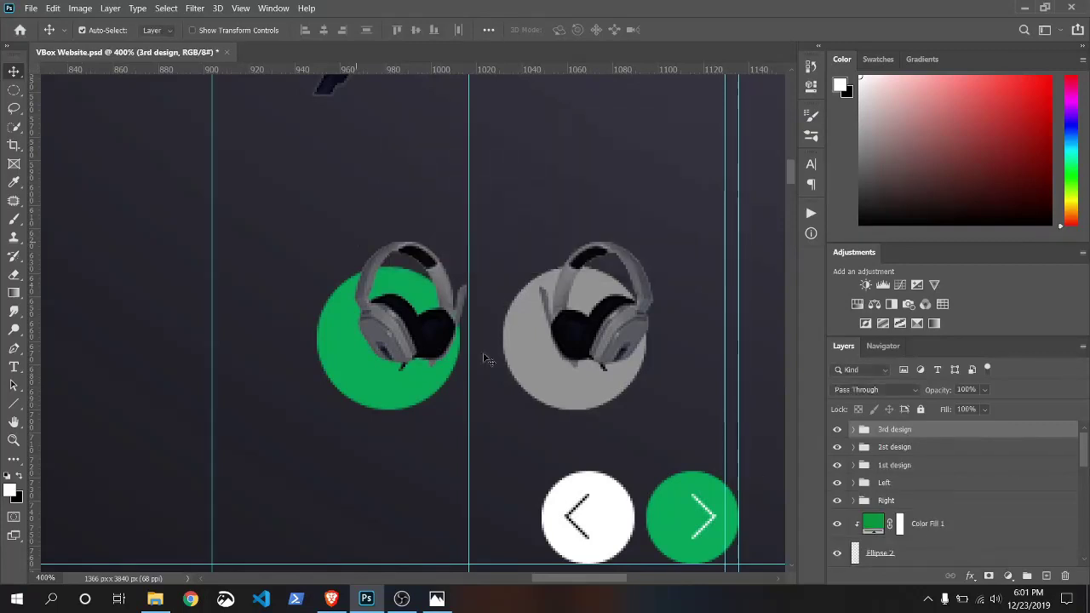
- Move the '3rd design' grey thumbnail to the right of '2st design'
key(ctrl+t)
drag(593, 388, 668, 385)
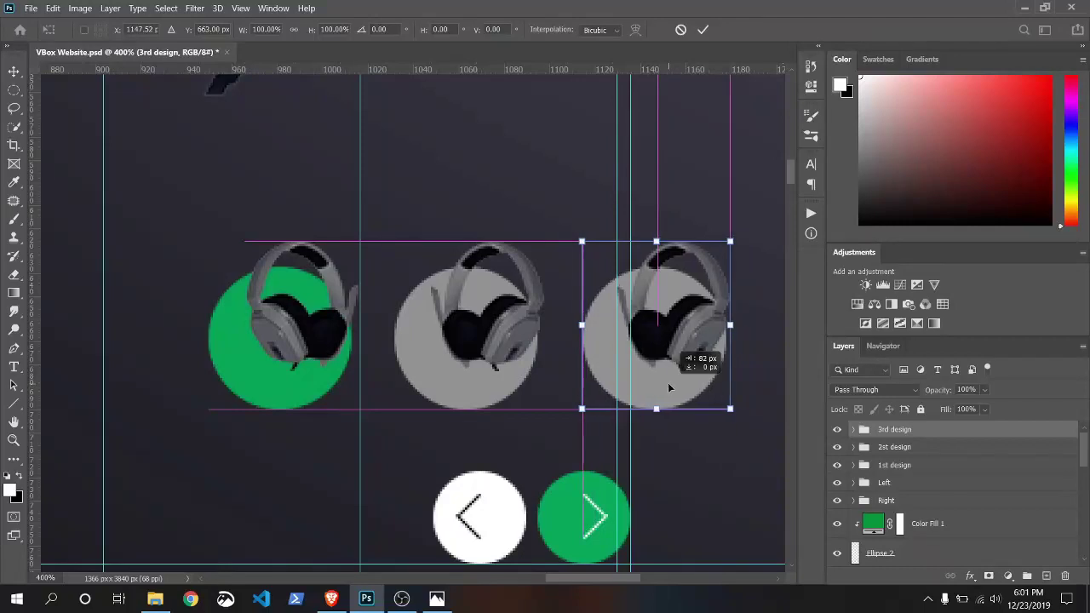
drag(666, 381, 675, 382)
key(Return)
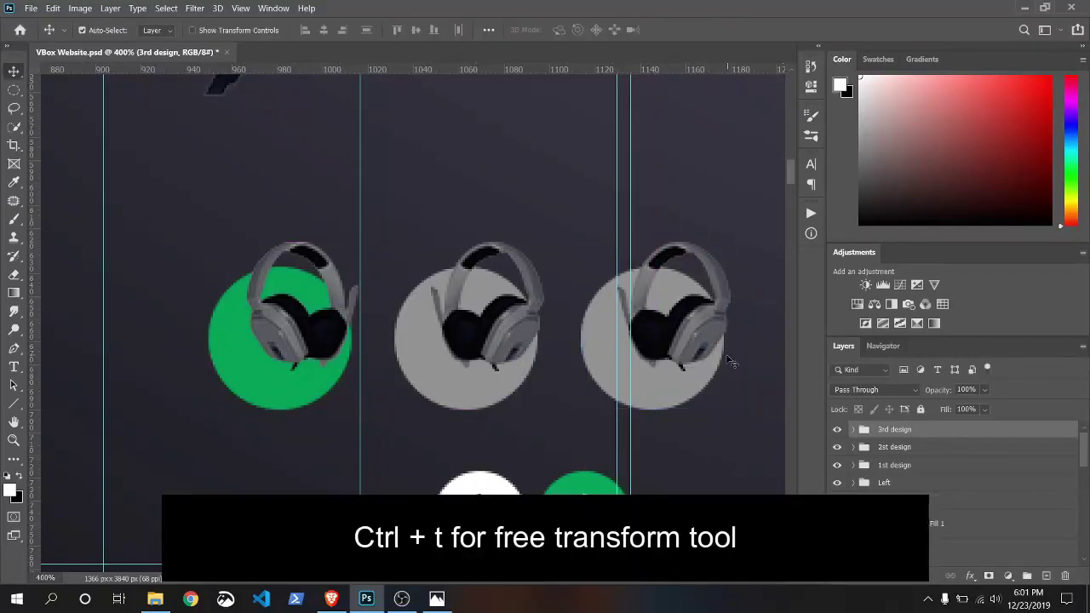
- Shift the row of three thumbnail groups left together, then zoom out
ctrl+click(898, 464)
key(ctrl+t)
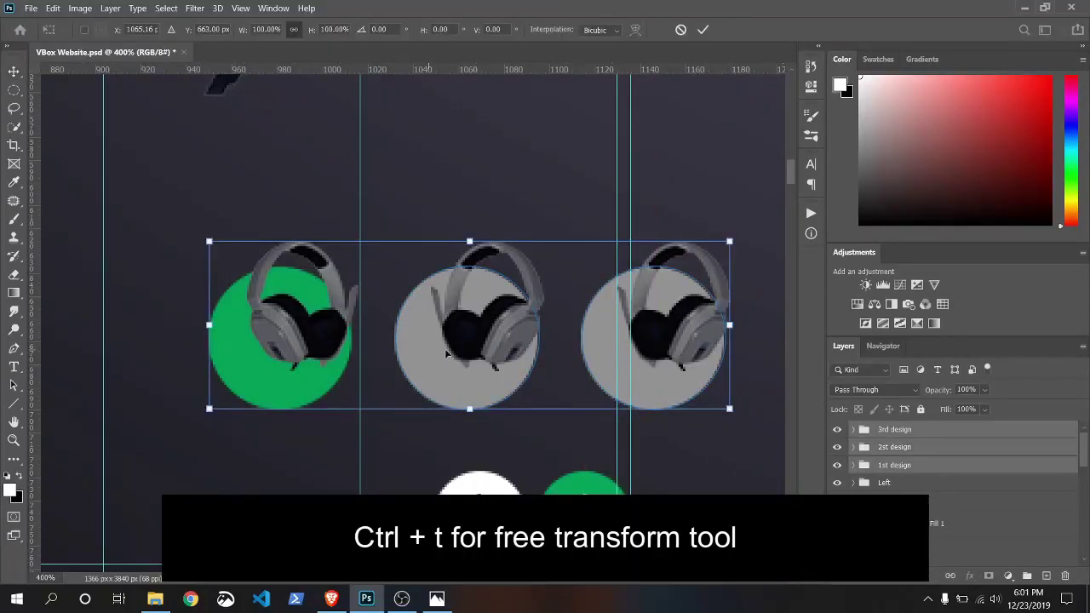
drag(462, 349, 359, 349)
key(Return)
key(ctrl+minus)
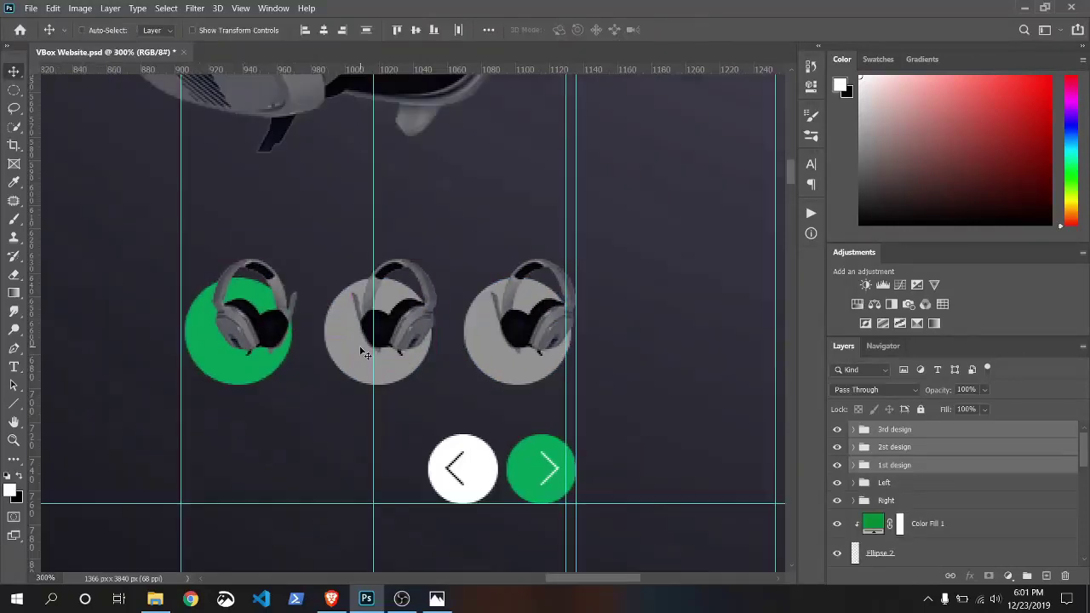
key(ctrl+minus)
key(ctrl+minus)
key(ctrl+minus)
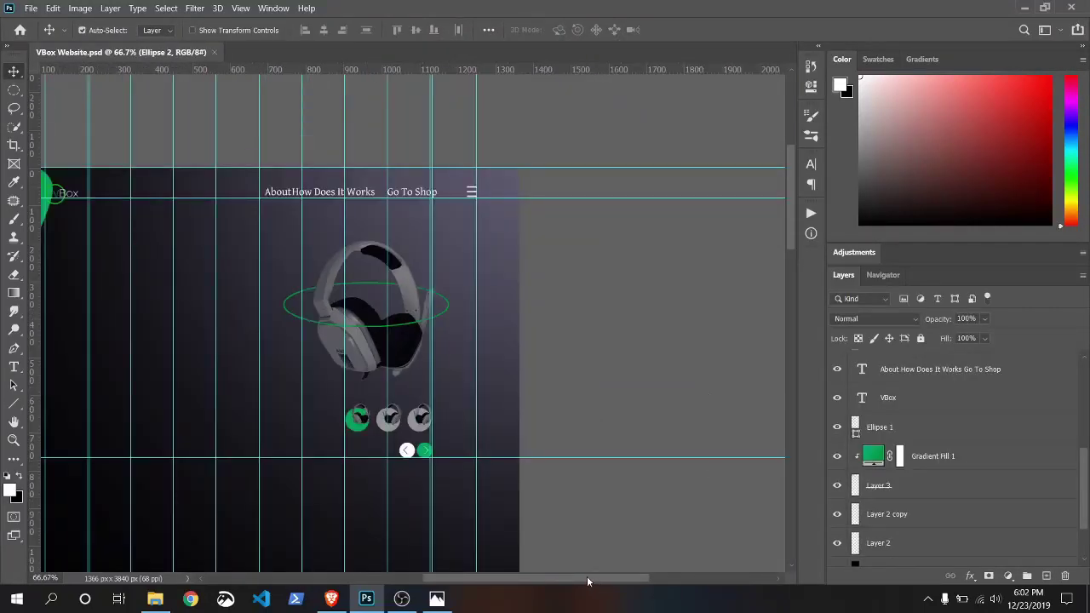
- Toggle layer visibility to identify the hero layers, then select Layer 3
key(ctrl+plus)
click(837, 485)
click(837, 485)
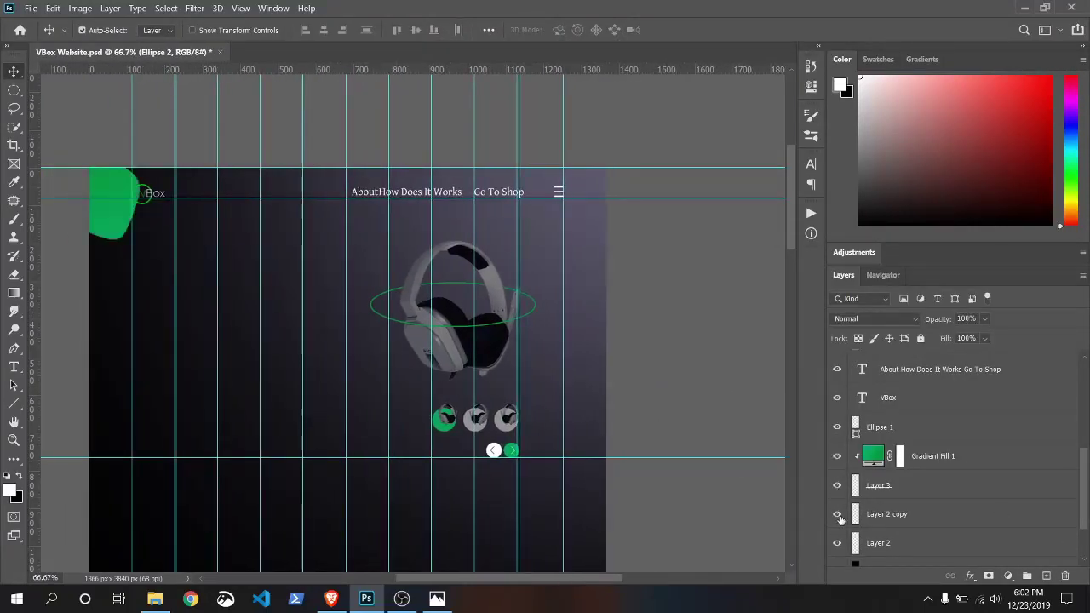
click(838, 514)
click(837, 515)
click(837, 543)
click(837, 543)
click(837, 486)
click(837, 485)
click(1069, 493)
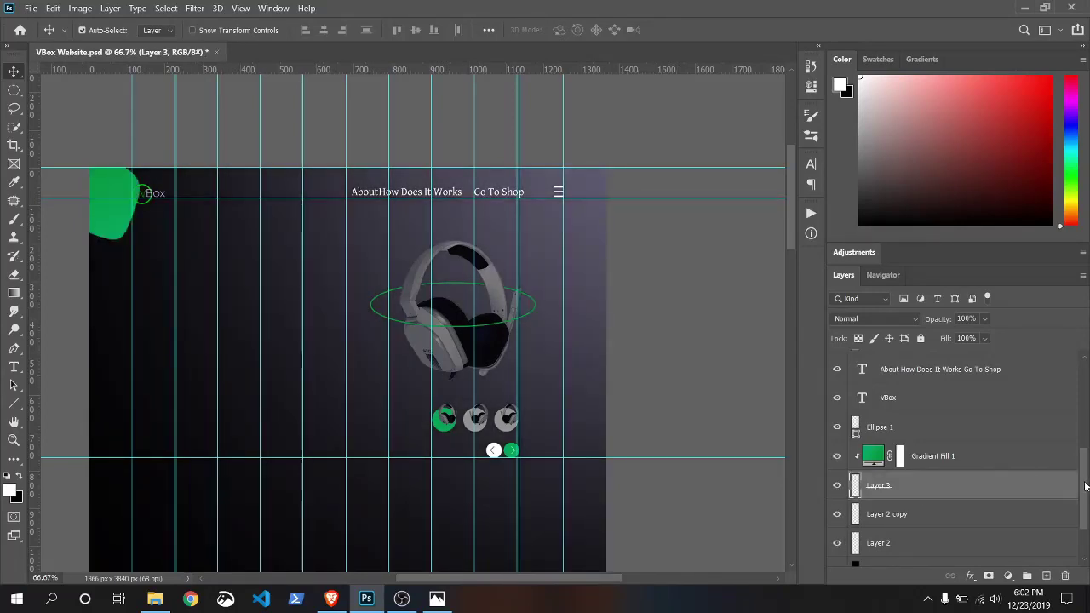
- Group the top hero layers down to Layer 3 into a group named 'Home'
scroll(1085, 485, up, 5)
shift+click(907, 365)
key(ctrl+g)
right_click(891, 362)
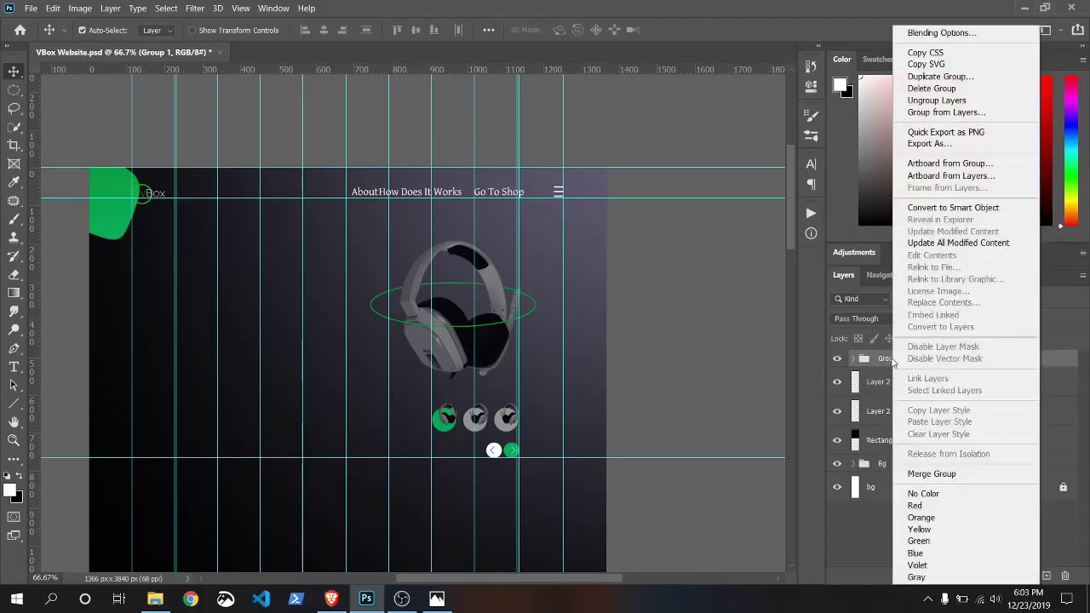
click(886, 363)
text(Home)
key(Return)
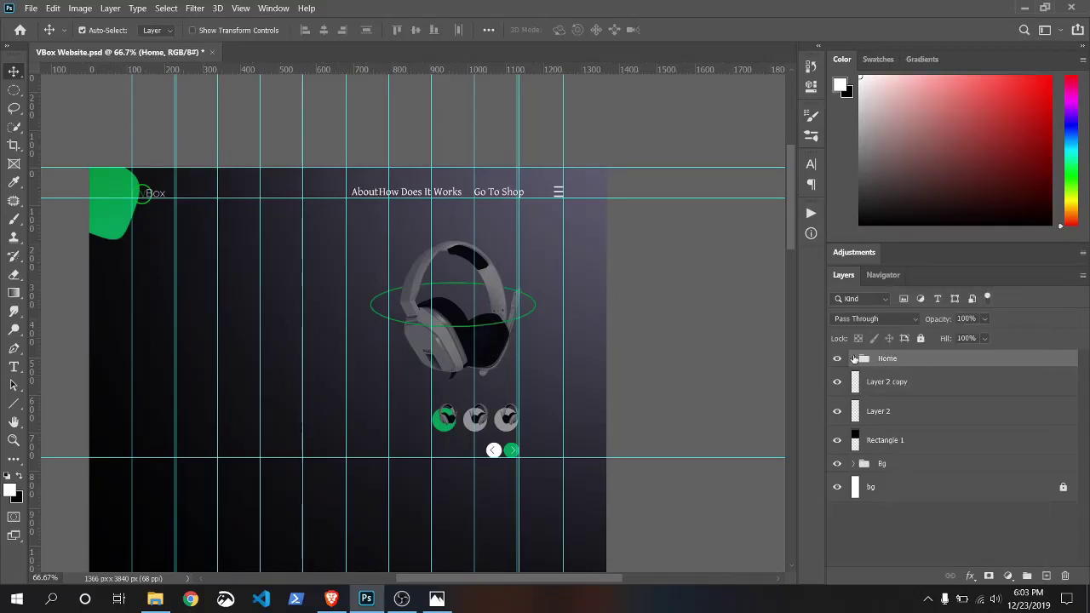
- Add a new empty Layer 4 above Ellipse 1 inside the Home group
click(853, 358)
scroll(1083, 478, down, 3)
scroll(1083, 477, down, 3)
click(891, 434)
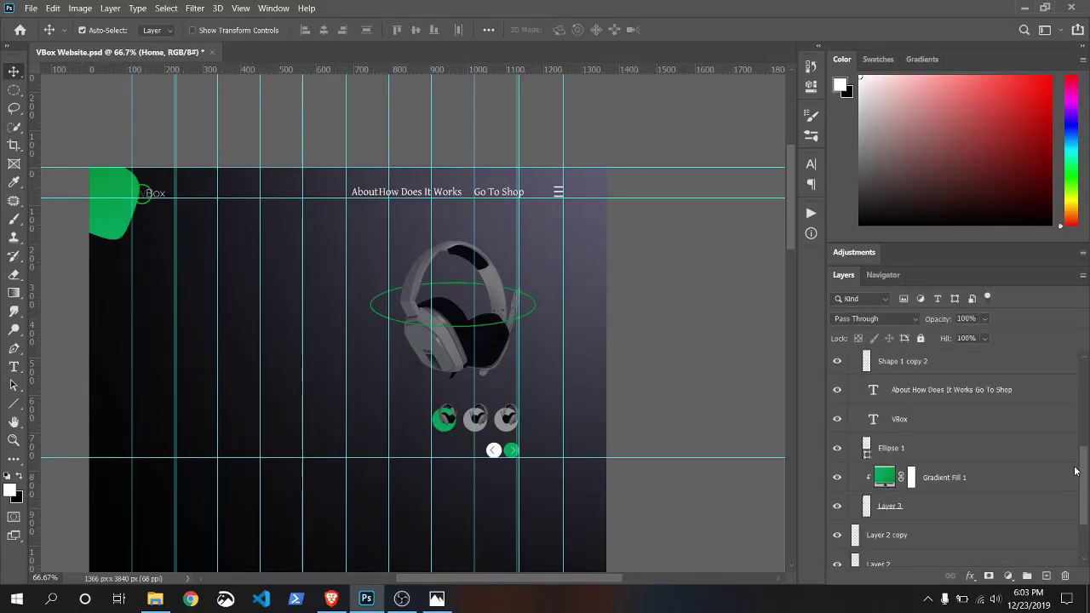
click(1046, 575)
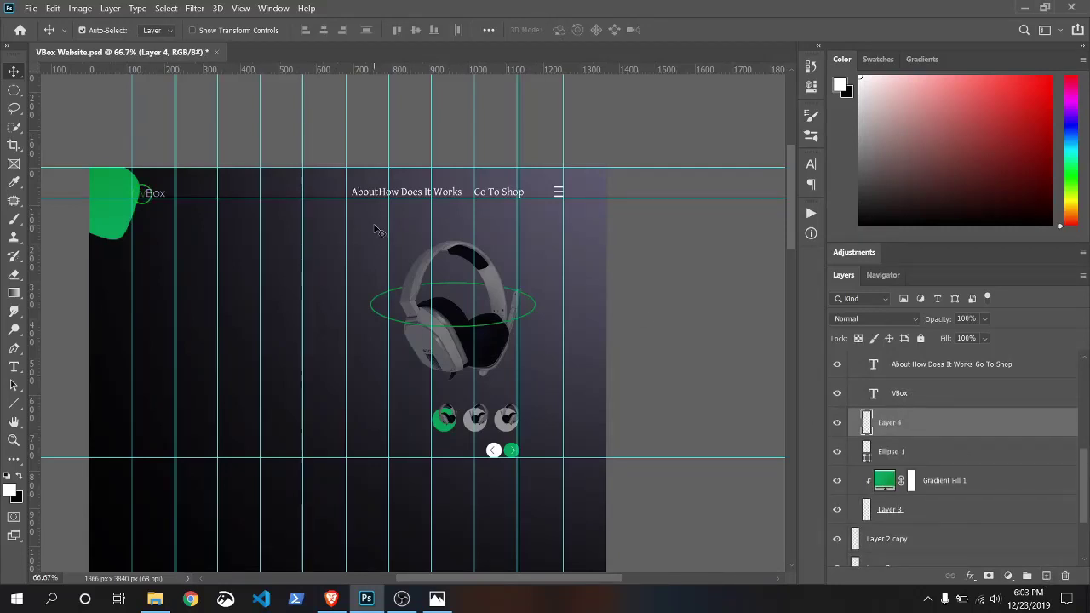
- With the Brush tool, sample the shape's green as the foreground colour
click(13, 218)
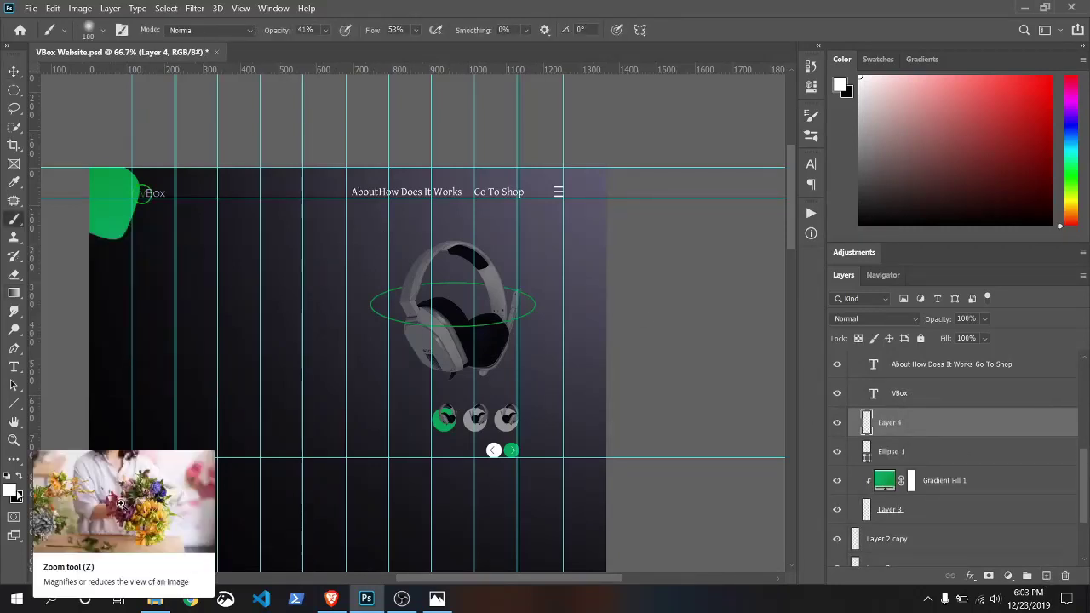
click(9, 490)
click(100, 217)
click(453, 245)
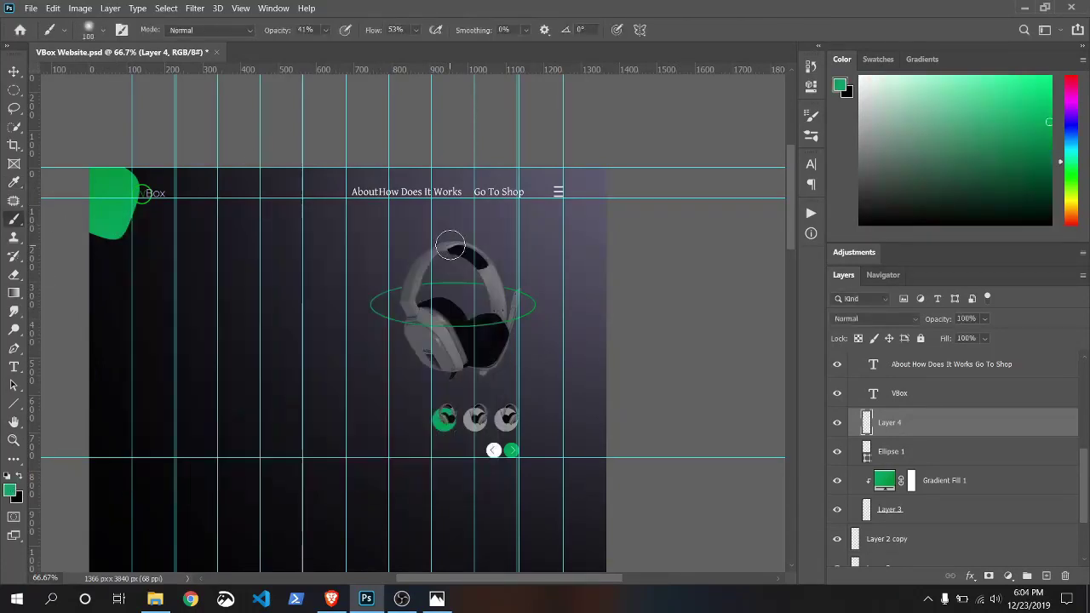
- Set the brush to 100% opacity, 100% flow, 100% hardness, and 42 px size
click(327, 31)
click(415, 31)
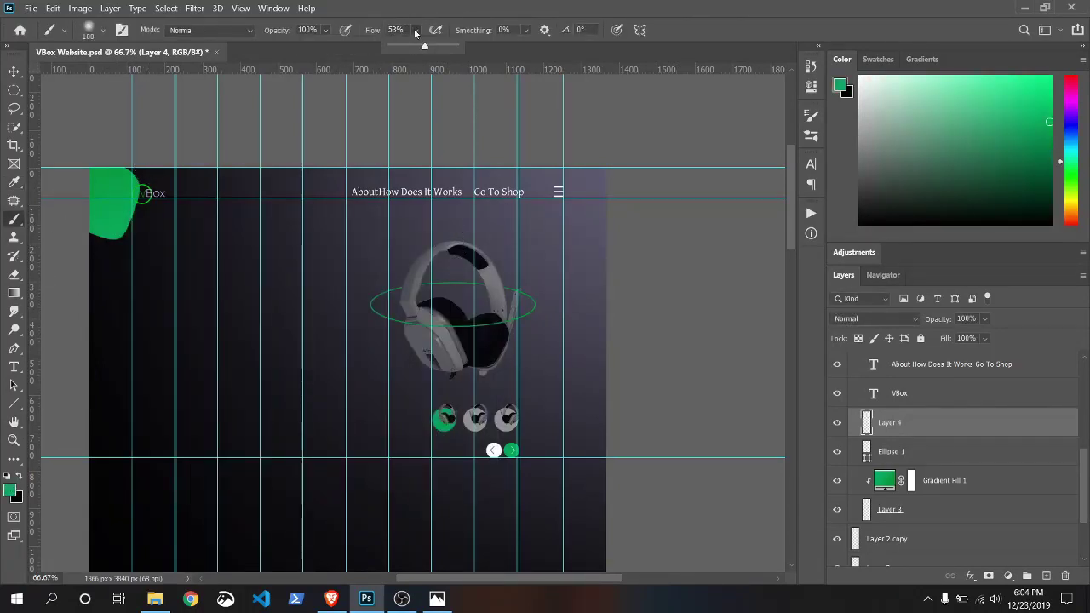
click(102, 31)
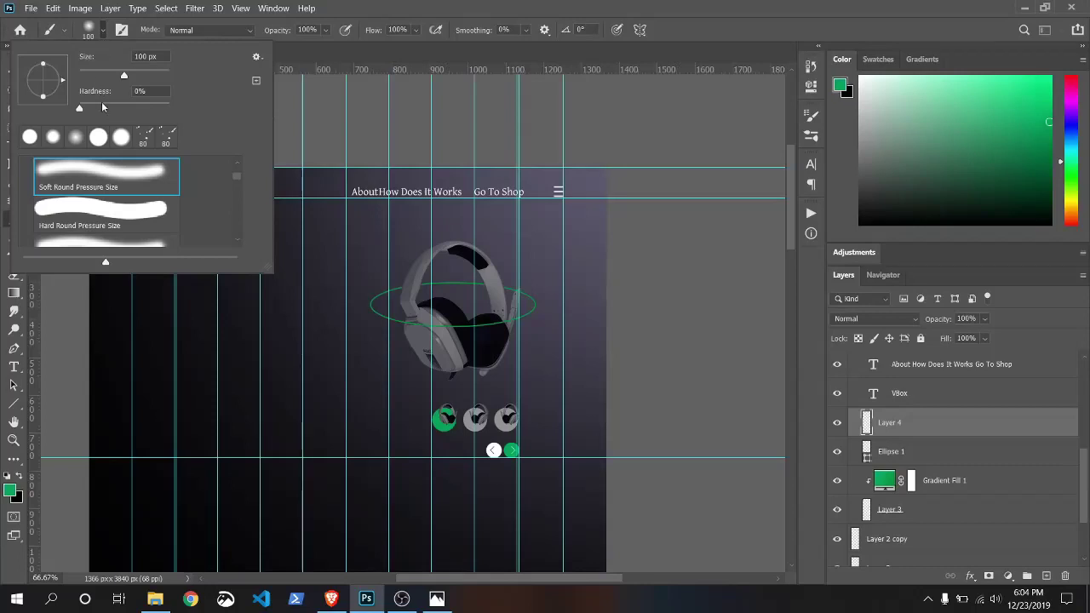
drag(102, 107, 169, 107)
drag(112, 183, 111, 220)
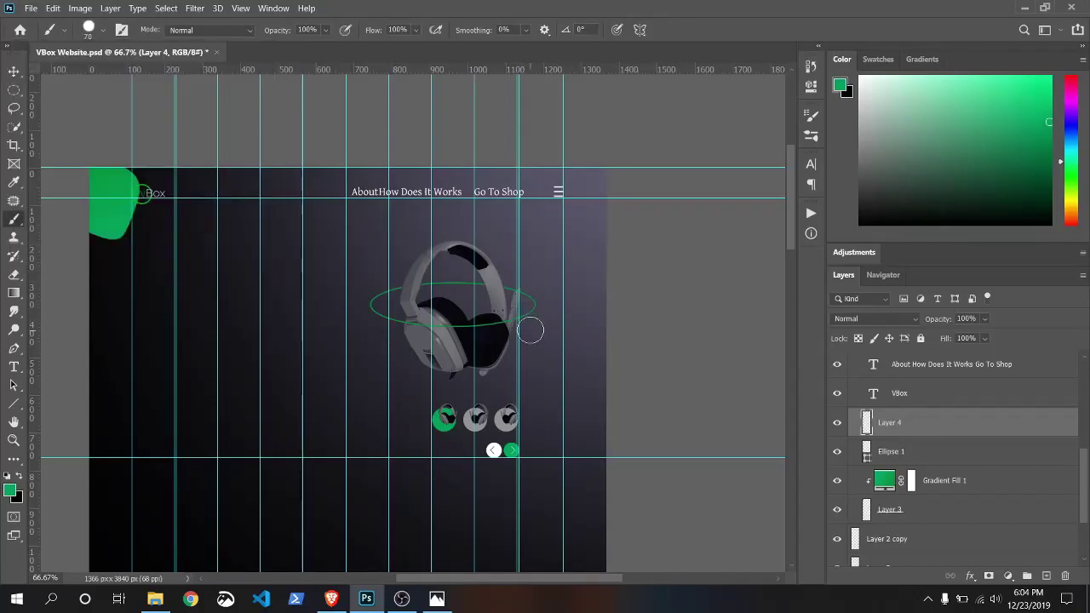
click(102, 31)
drag(143, 49, 103, 48)
click(425, 116)
- Paint green dots of several sizes around the headphone
click(389, 358)
click(102, 31)
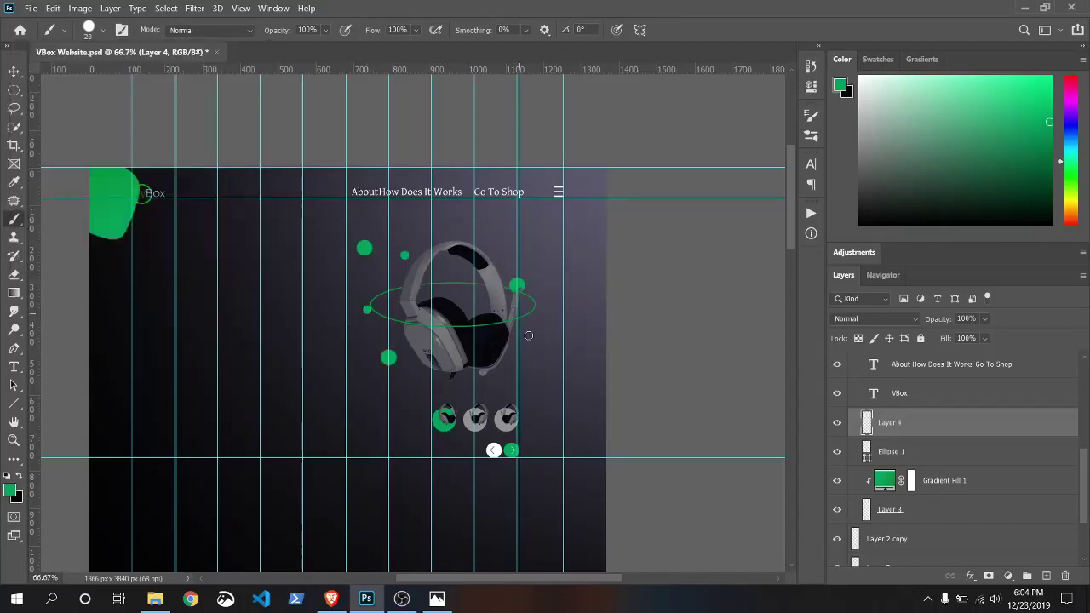
click(520, 333)
click(103, 31)
- Add a Solid Color fill layer above Ellipse 2
scroll(937, 451, up, 3)
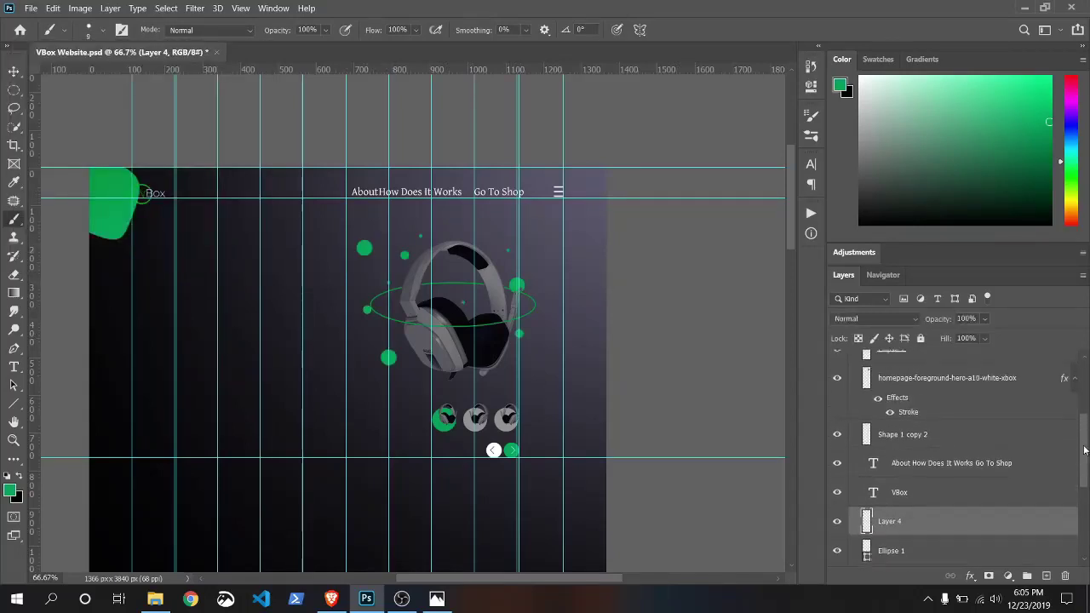
scroll(937, 451, up, 2)
click(838, 411)
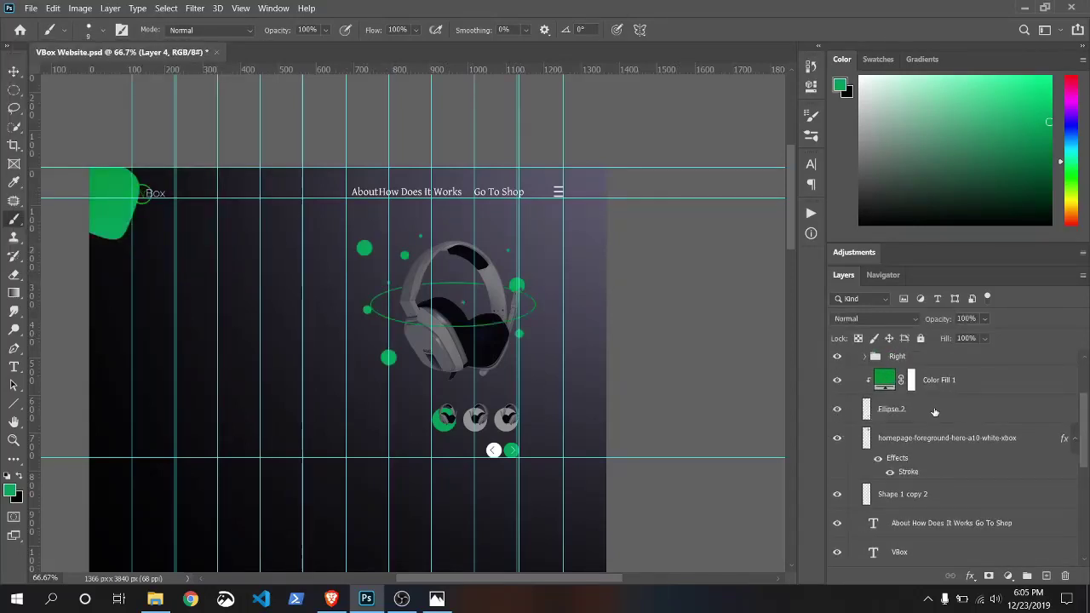
click(934, 412)
click(1008, 575)
click(992, 324)
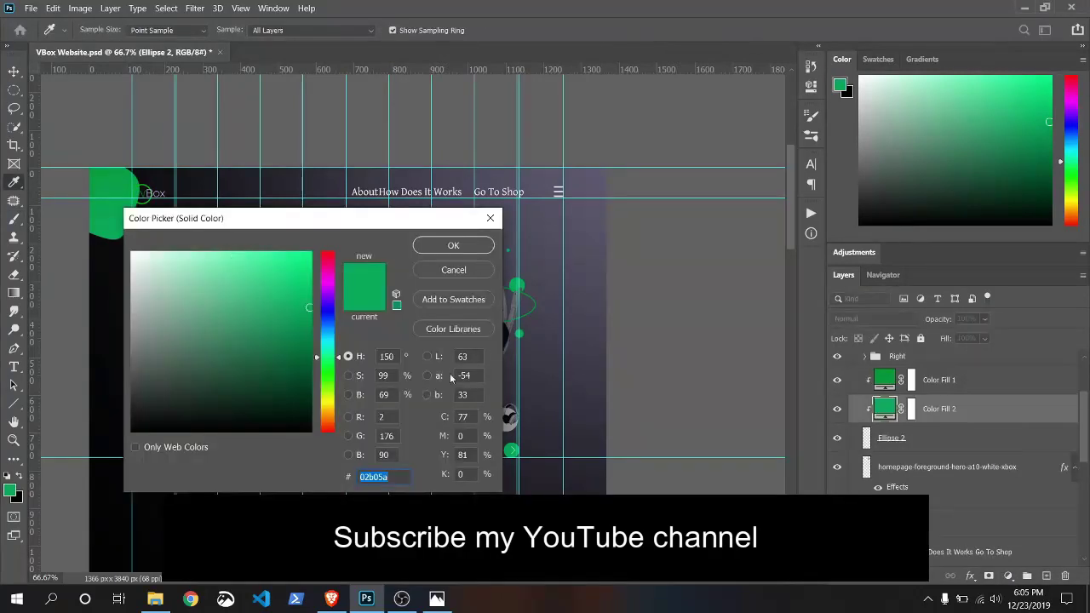
- Cancel the new colour fill and leave Color Fill 1's colour unchanged
drag(255, 218, 341, 264)
click(537, 325)
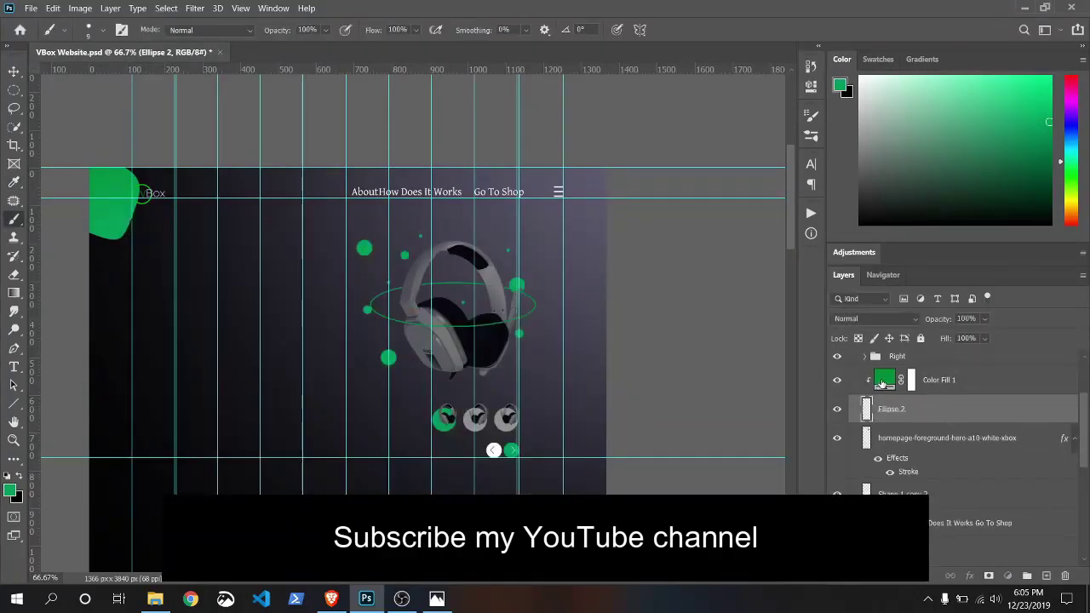
double_click(884, 381)
click(536, 300)
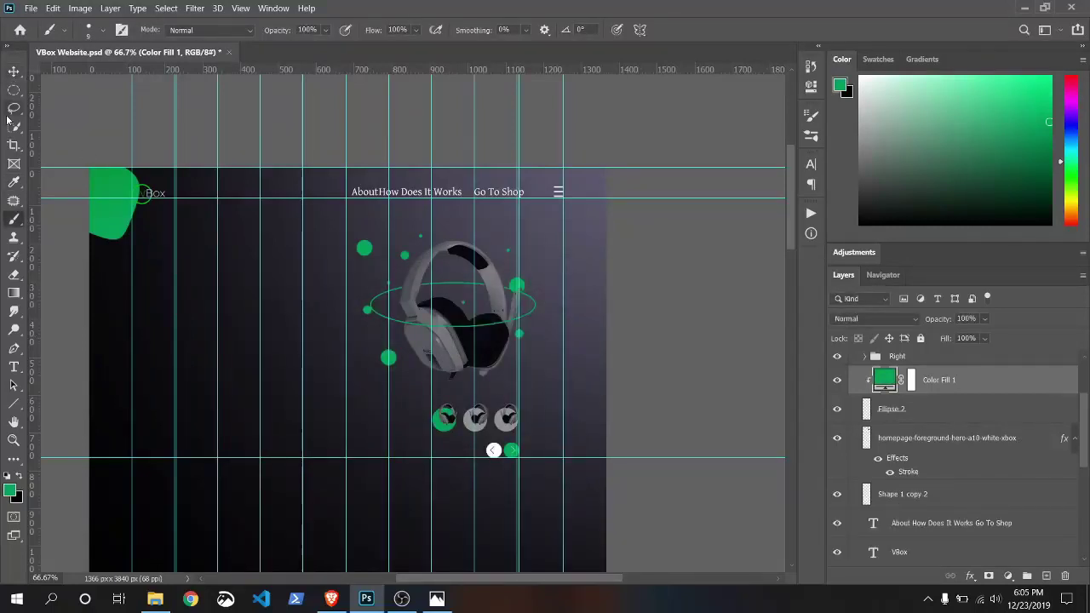
- Add the price text '25$' in white #ffffff at 72 pt
key(t)
click(303, 281)
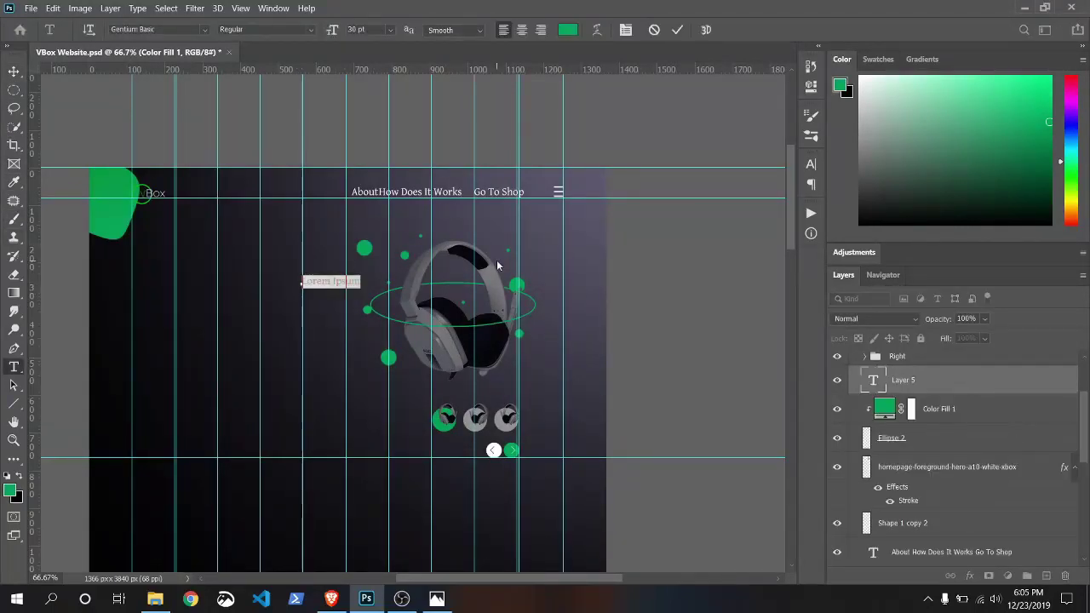
key(BackSpace)
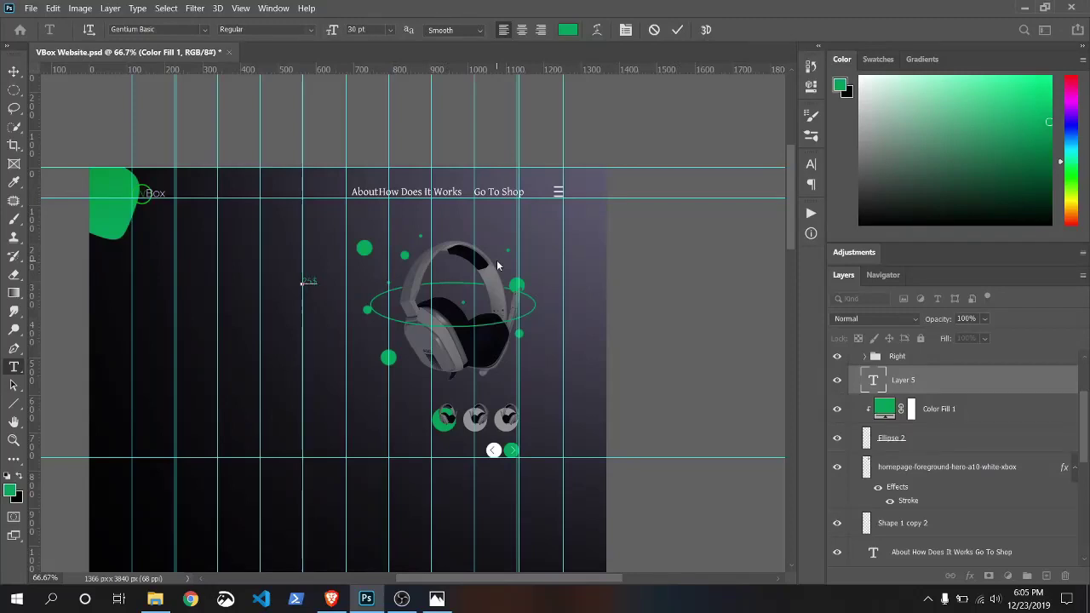
click(567, 30)
text(ffffff)
click(530, 299)
click(390, 29)
click(379, 215)
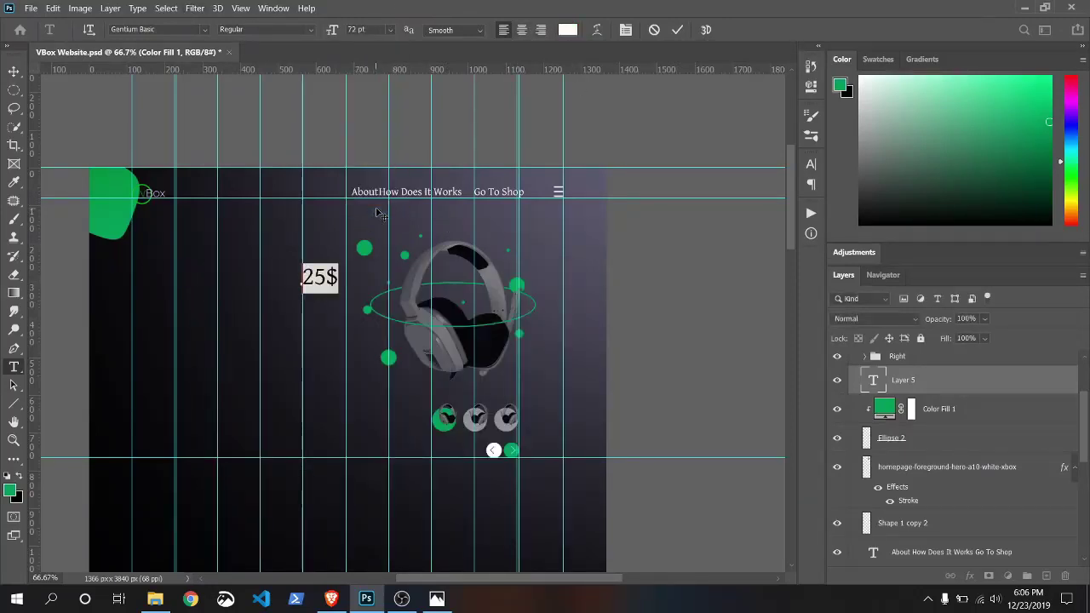
key(ctrl+Return)
- Move the 25$ text beside the headphone and save the document
key(v)
drag(315, 285, 362, 347)
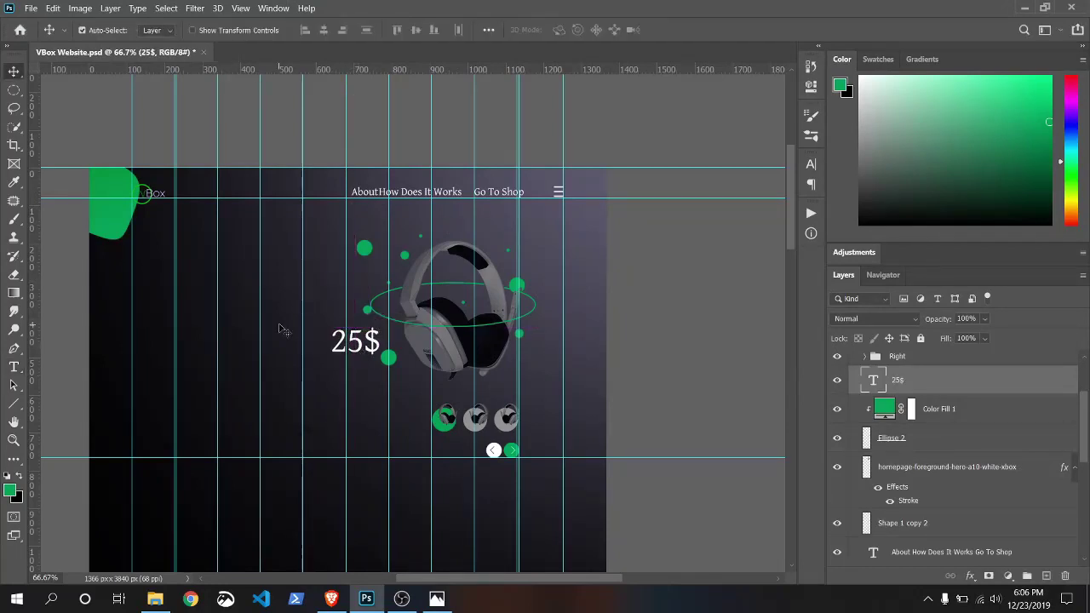
click(30, 8)
click(38, 151)
- Change Color Fill 1 to white #ffffff so the ring turns white
scroll(1085, 441, down, 2)
click(980, 375)
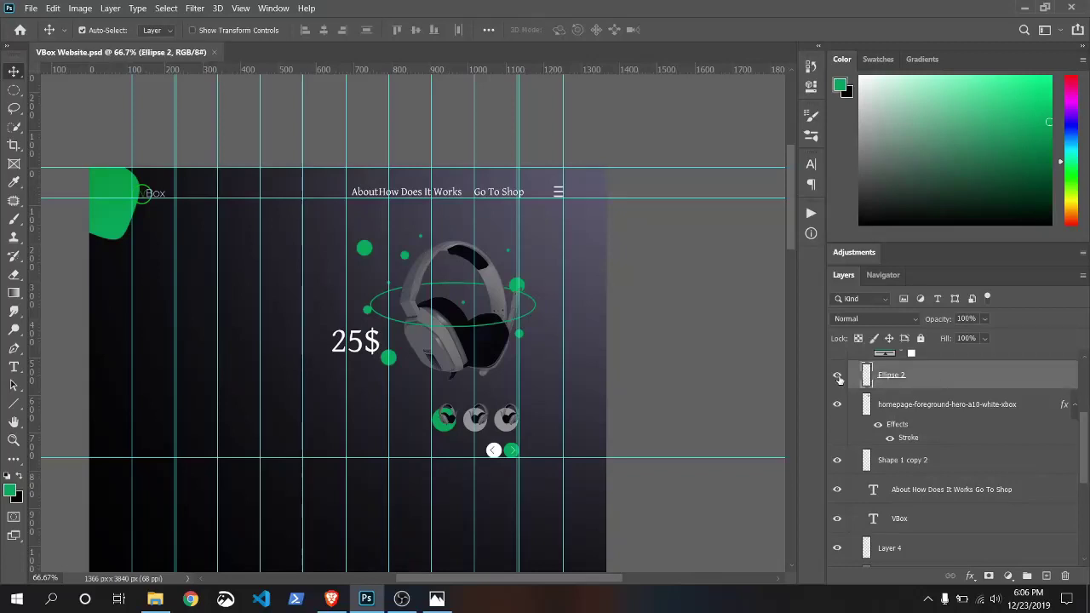
scroll(1087, 412, up, 1)
scroll(1086, 412, up, 1)
click(929, 422)
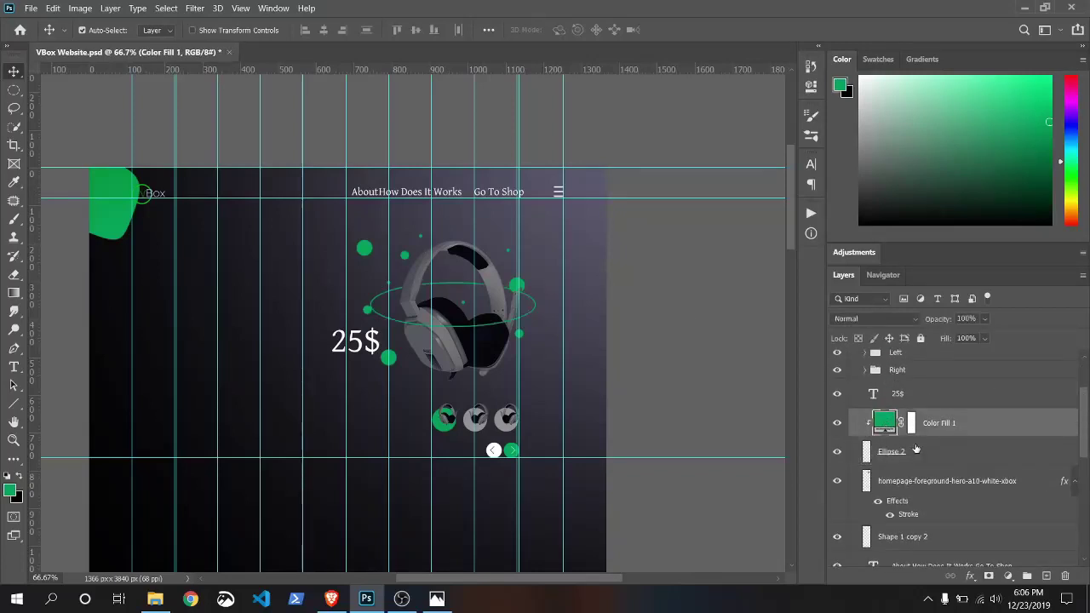
double_click(886, 422)
text(ffffff)
key(Return)
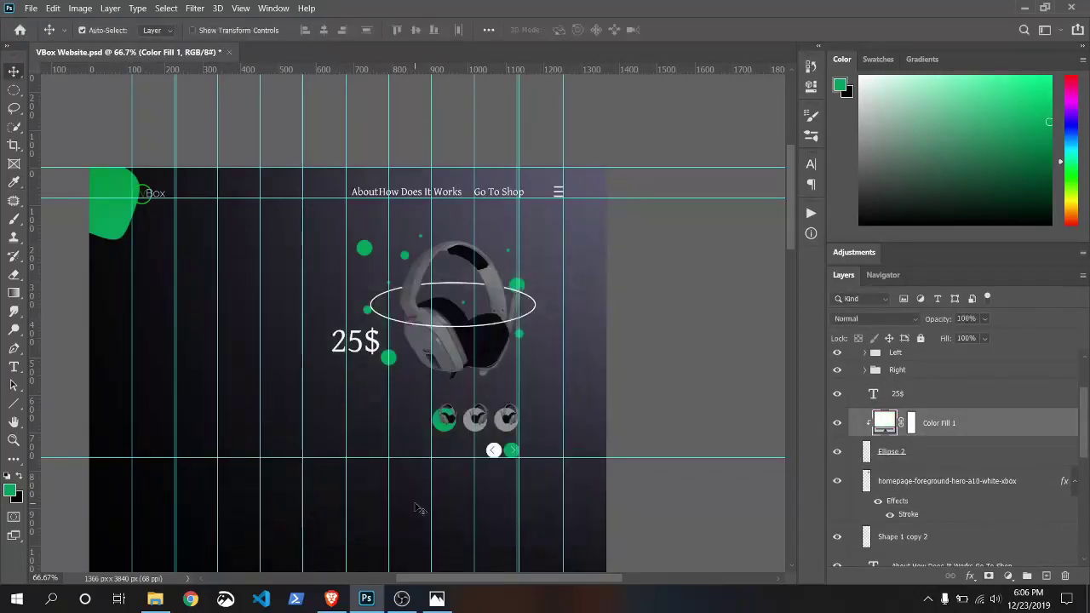
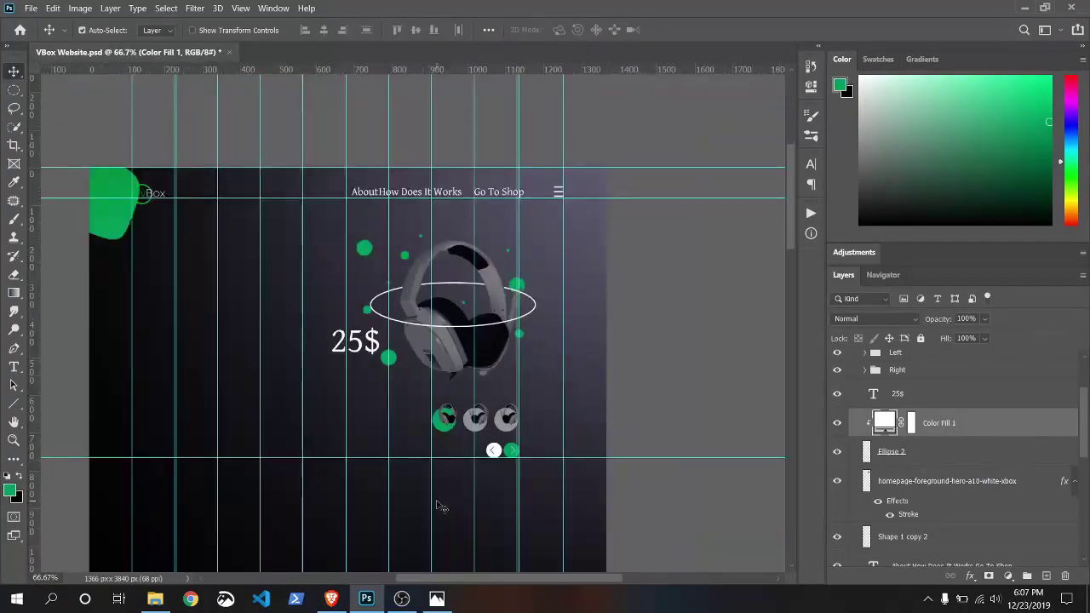
- Draw a curved blob-shaped pen path looping over the left side of the page beside the headphones
click(13, 349)
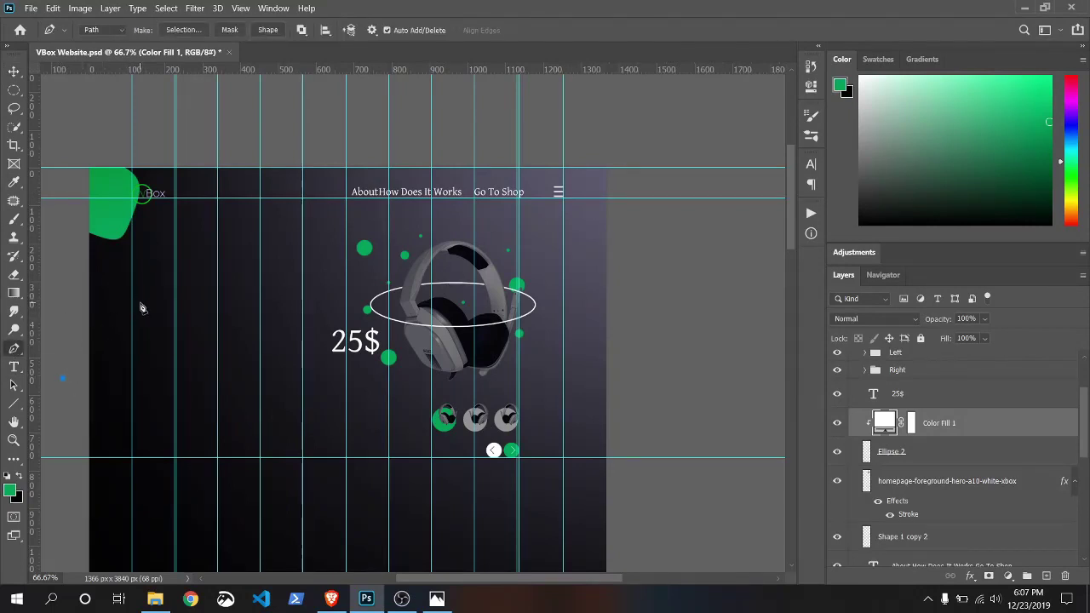
drag(245, 286, 260, 296)
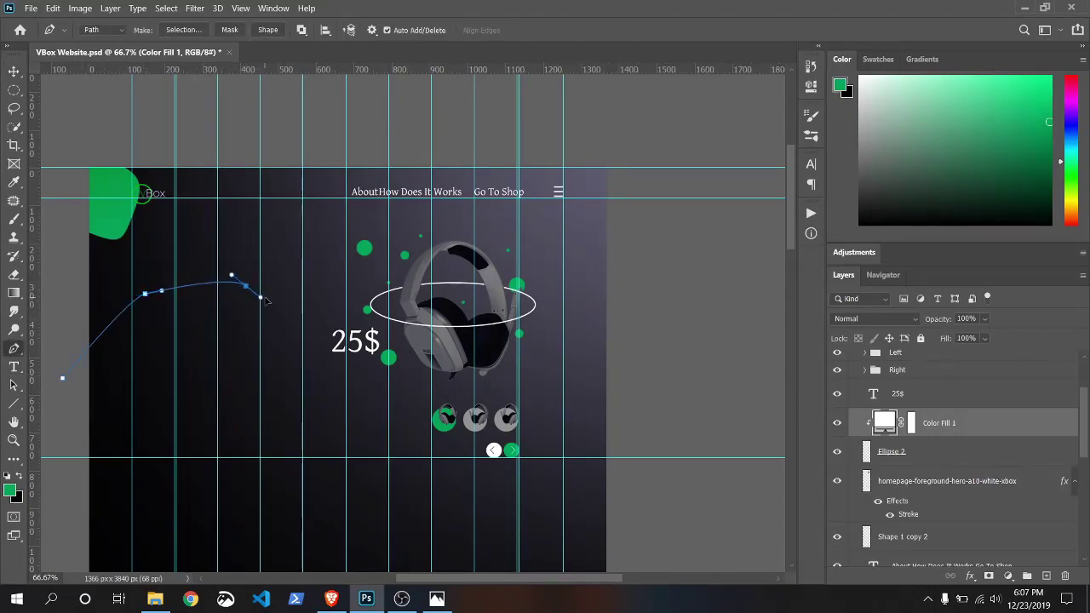
drag(290, 447, 280, 475)
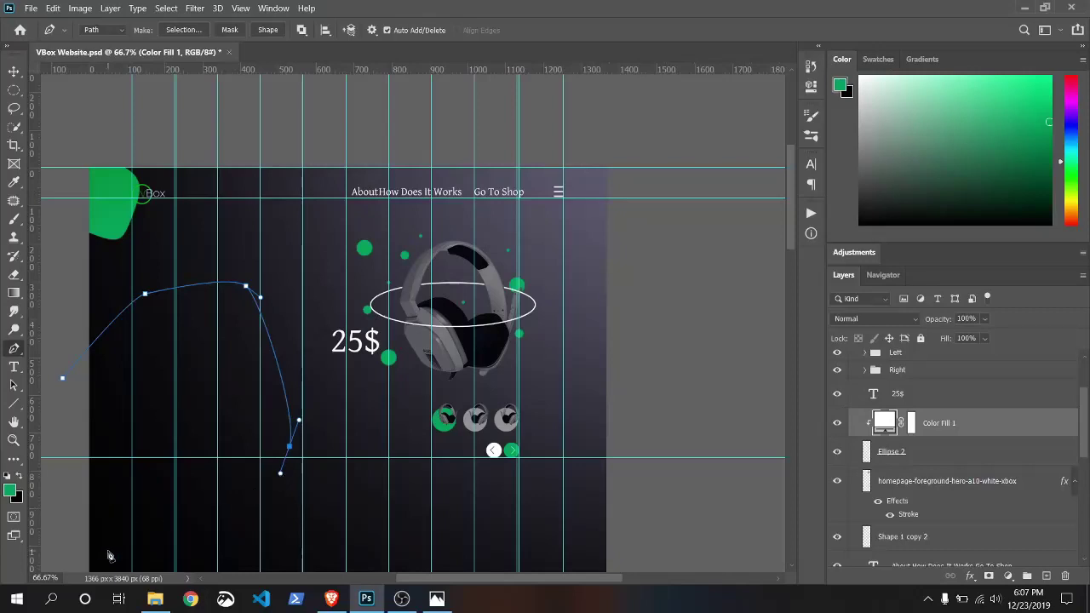
scroll(792, 247, down, 3)
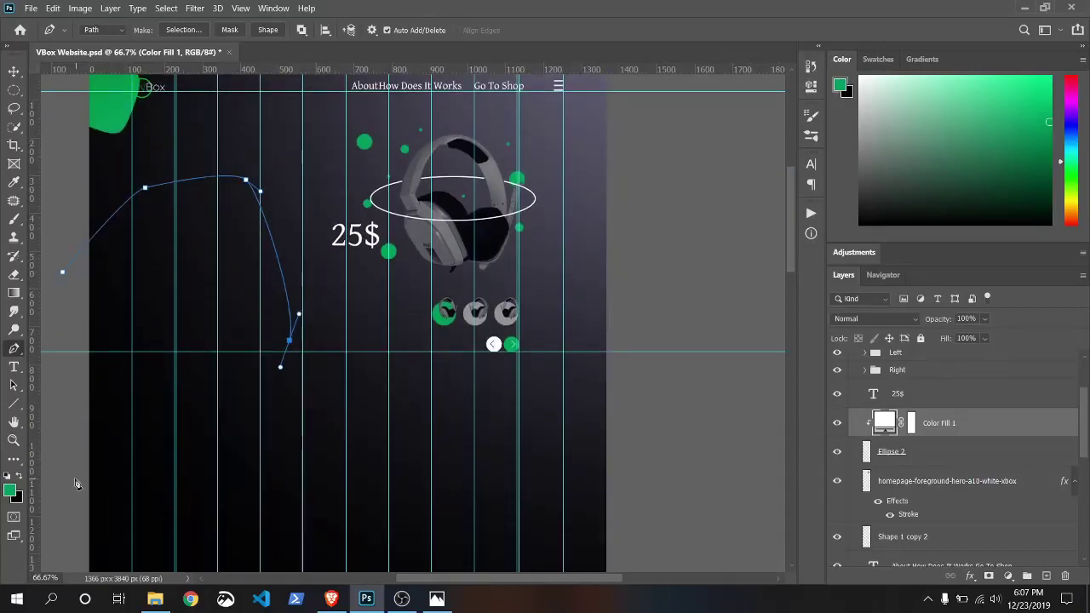
drag(74, 481, 50, 503)
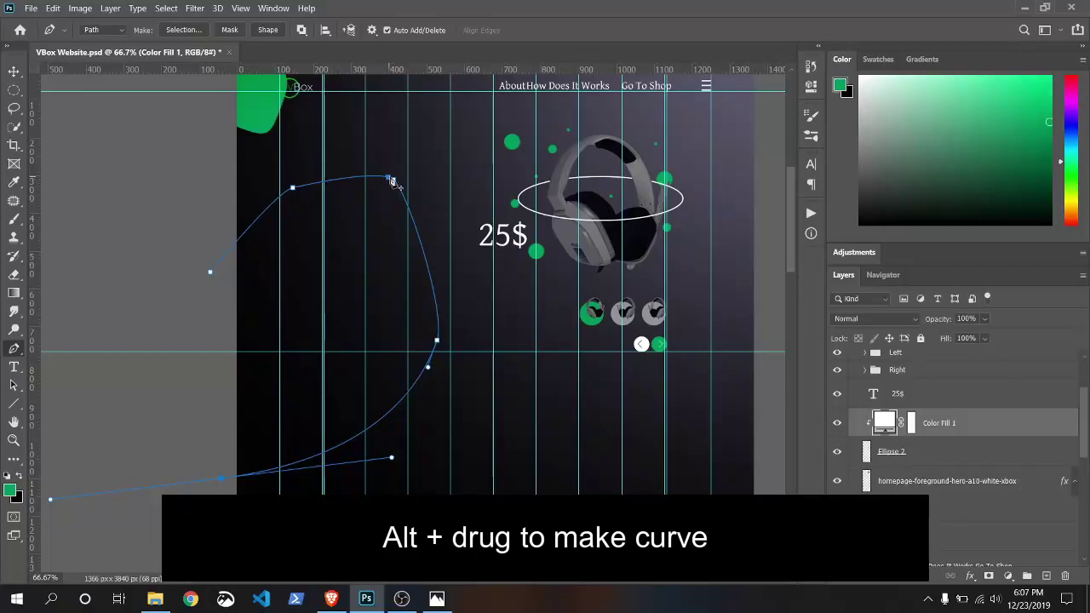
drag(392, 182, 444, 220)
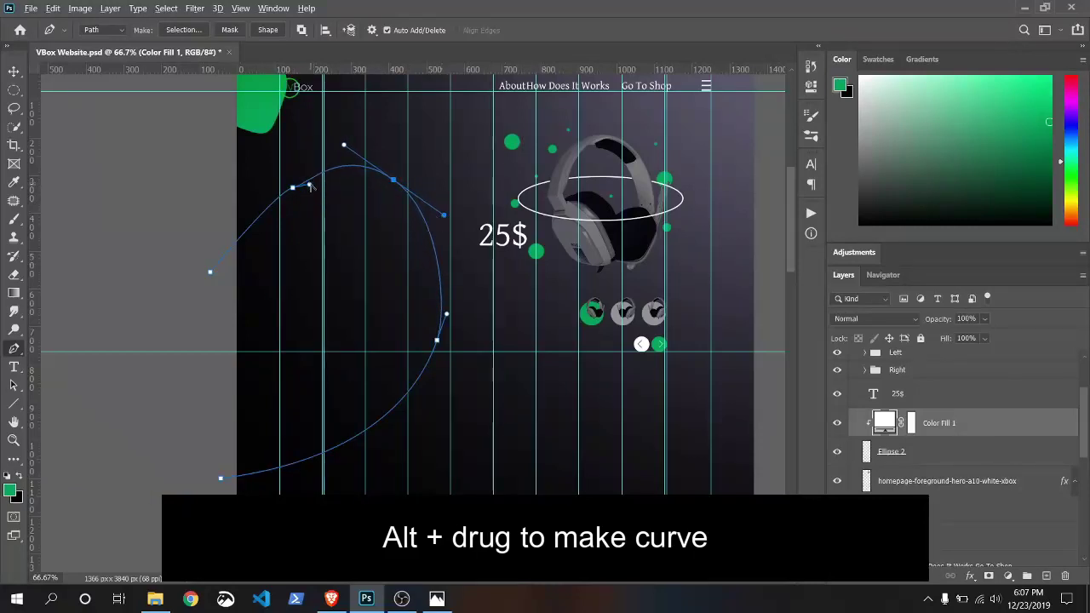
drag(311, 187, 329, 139)
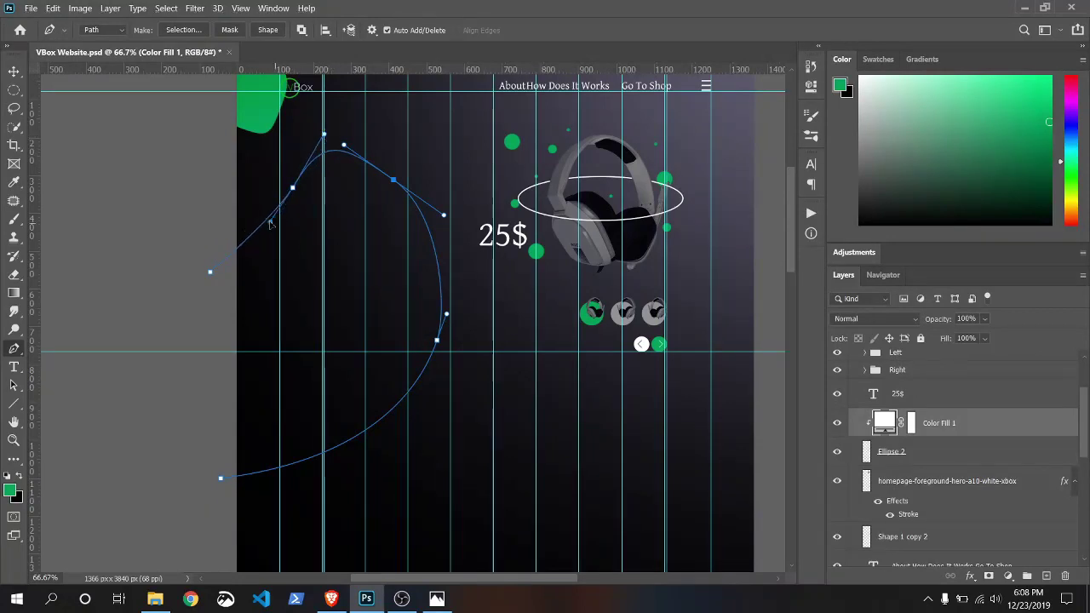
click(221, 477)
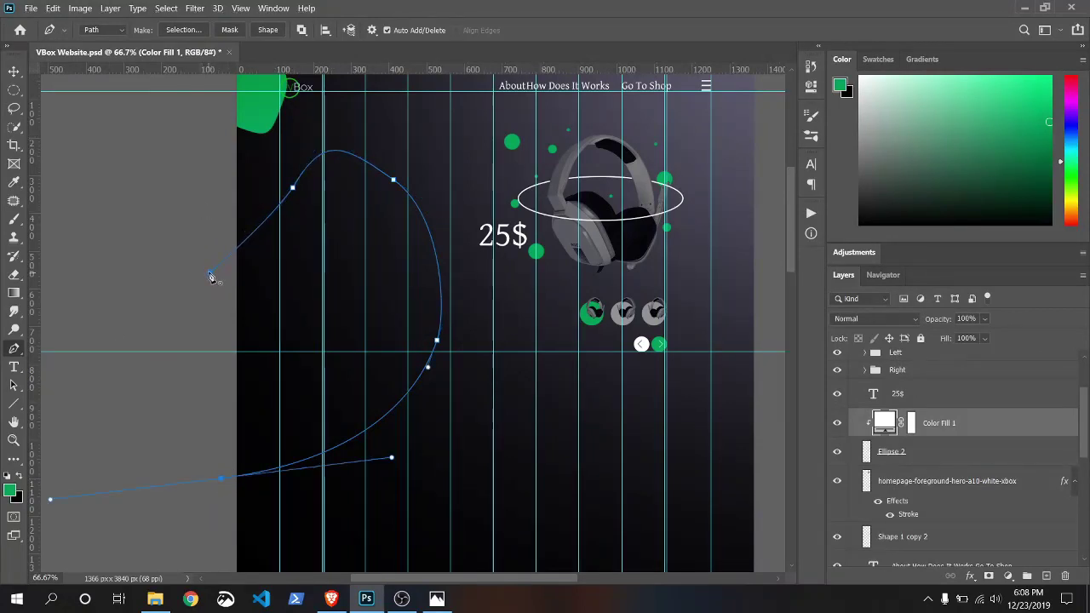
- Convert the blob path to a selection and add a new empty layer above the Home group
right_click(360, 262)
click(366, 316)
click(621, 213)
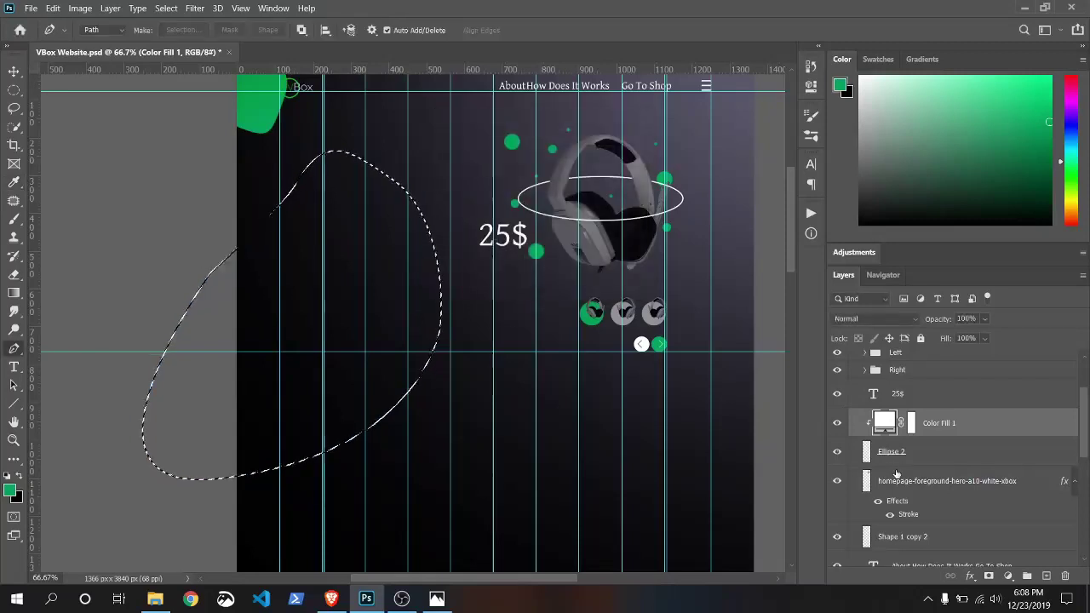
scroll(937, 460, up, 3)
click(853, 359)
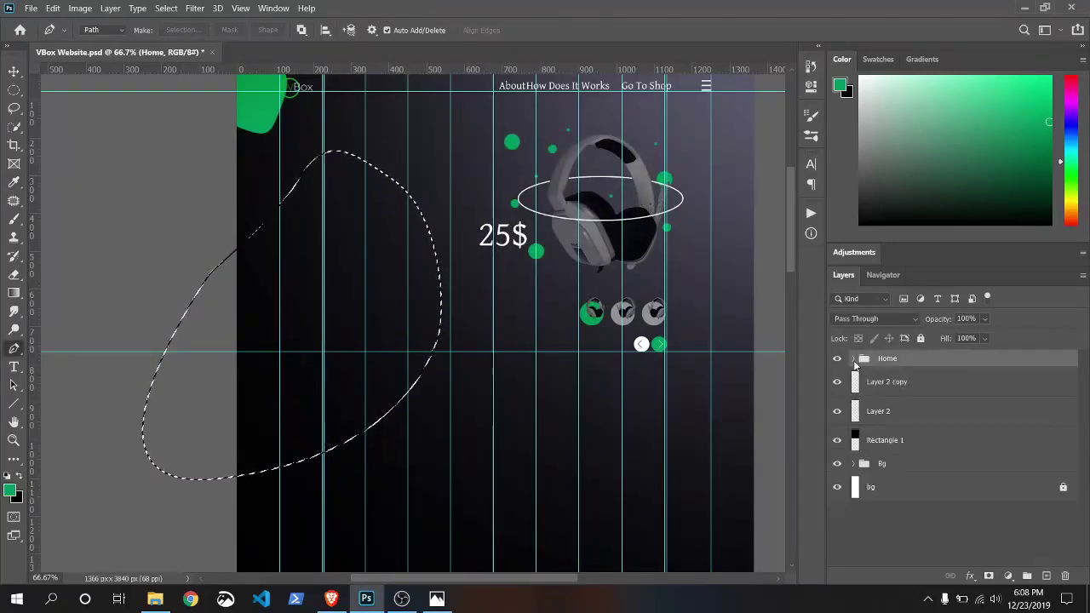
click(1047, 575)
- Fill the selection with green on Layer 5, then deselect
click(52, 8)
click(92, 218)
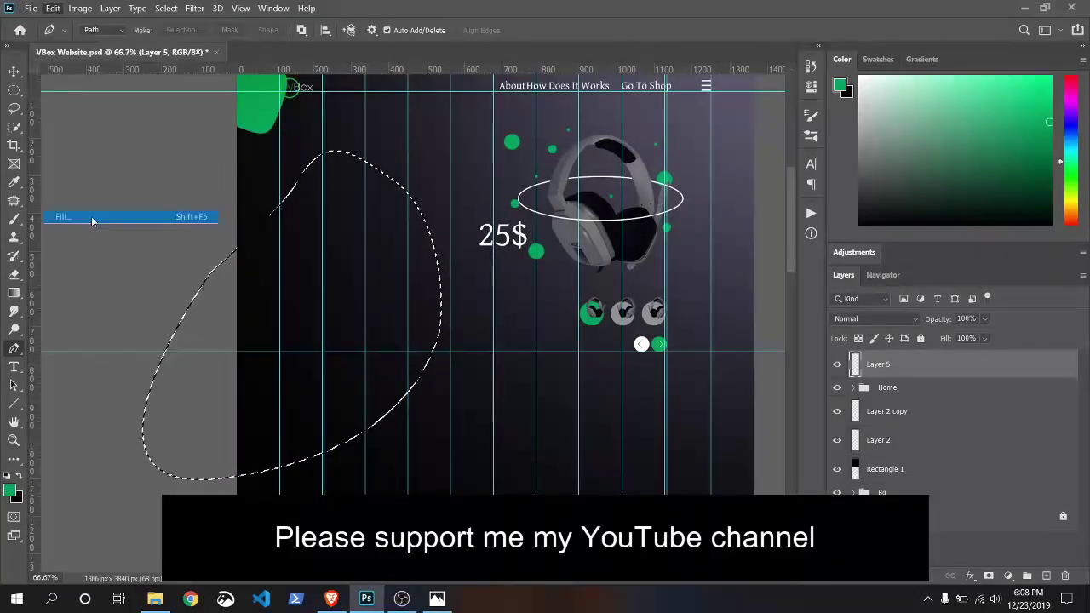
click(552, 146)
click(521, 182)
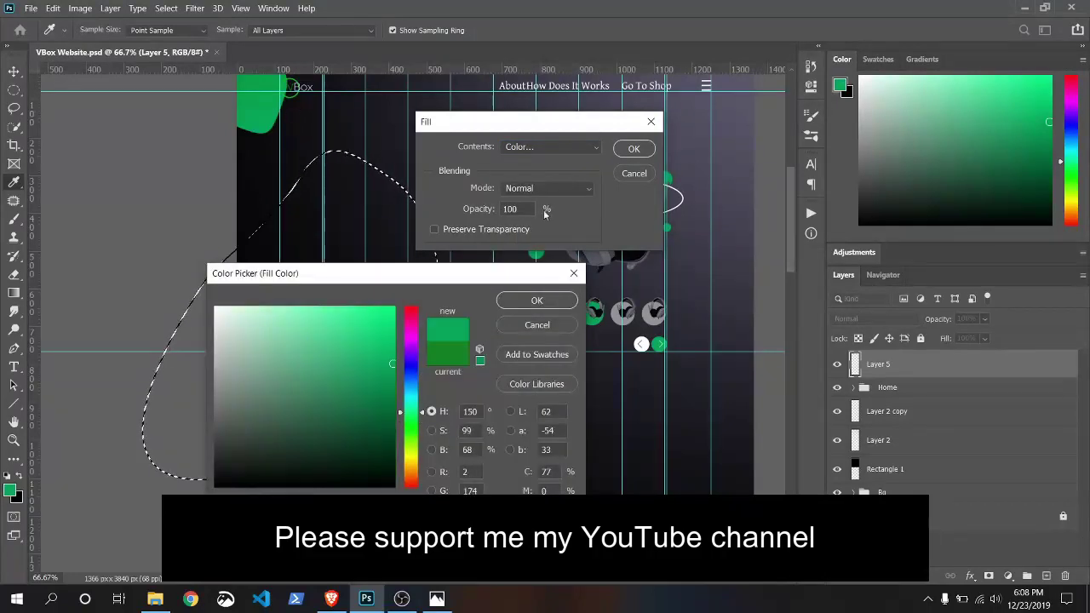
click(536, 300)
click(633, 148)
key(v)
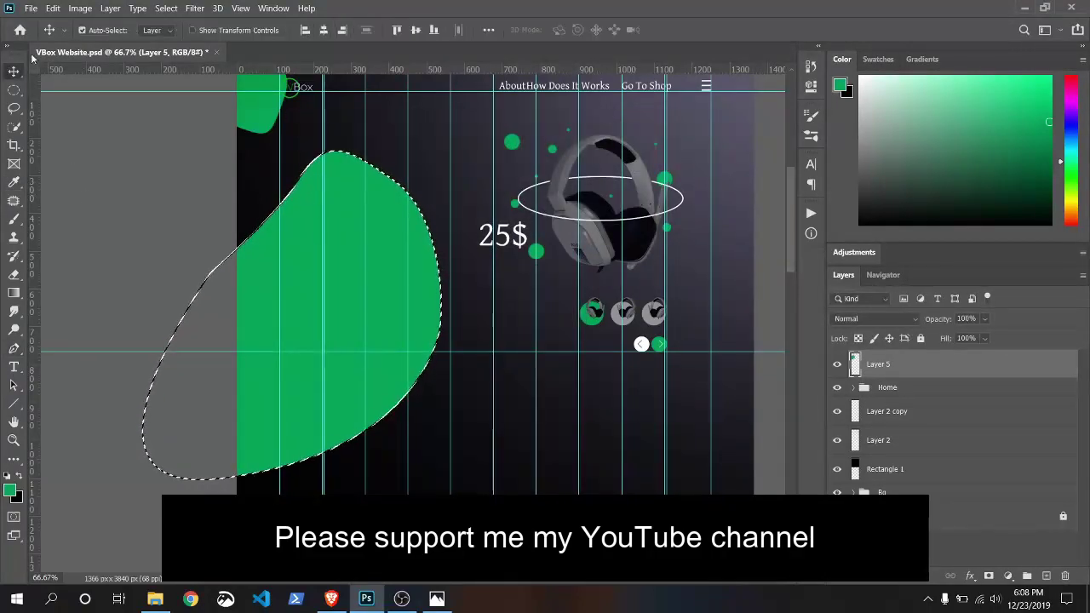
click(166, 7)
click(174, 42)
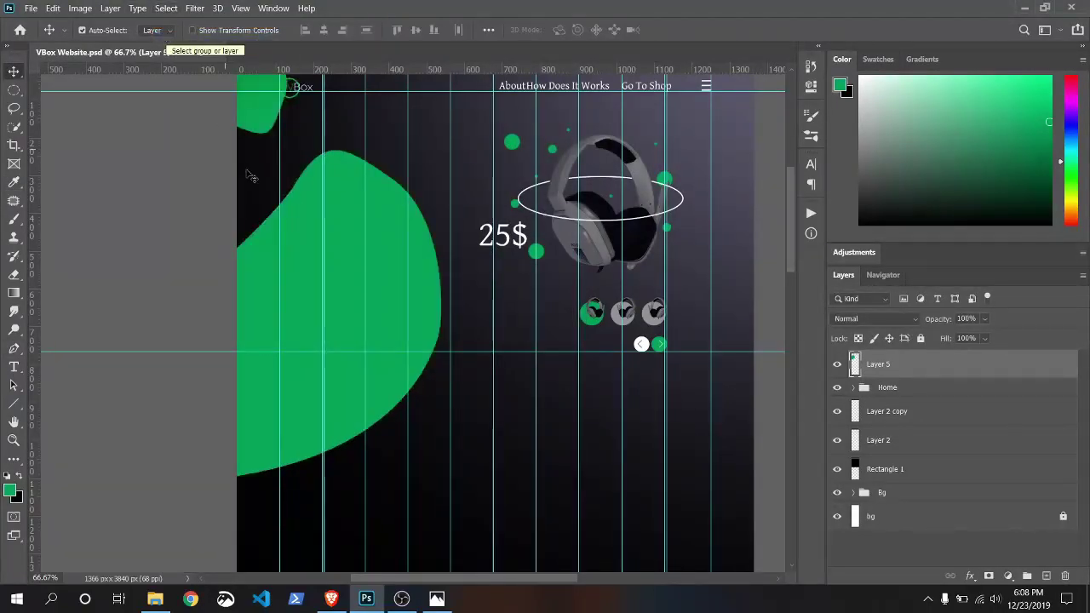
- Flip the green blob vertically, tilt it about 12°, stretch it wider, and save the document
key(ctrl+t)
right_click(385, 311)
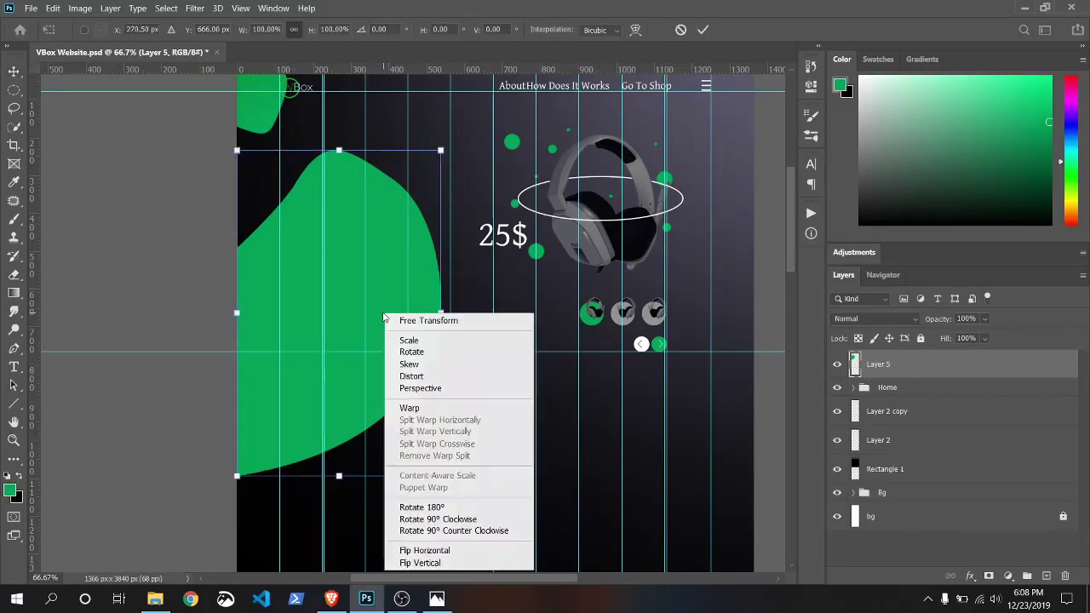
click(424, 564)
right_click(325, 296)
click(366, 550)
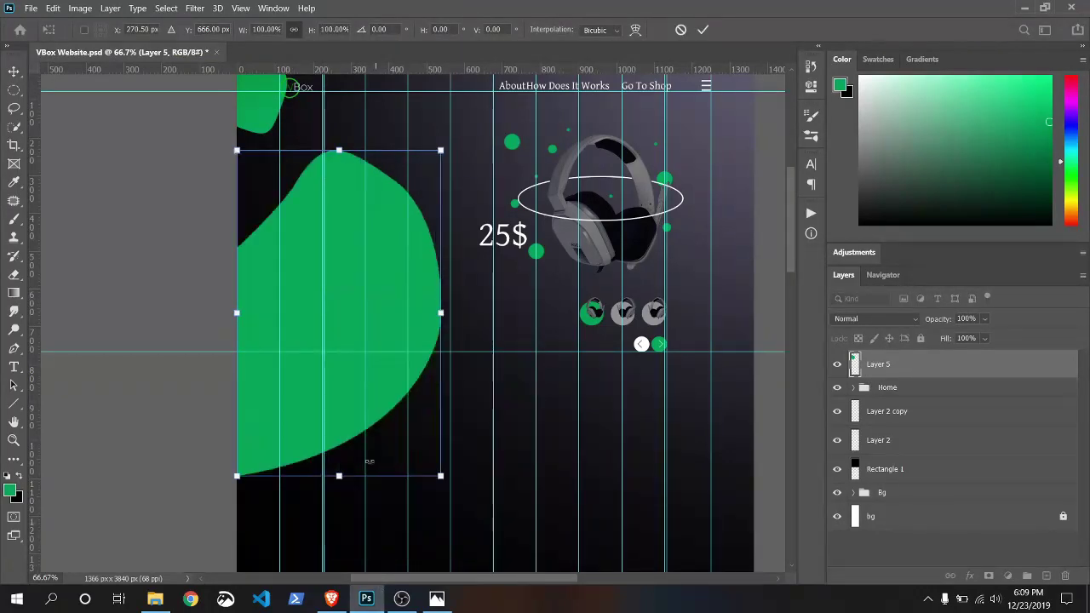
drag(446, 135, 367, 229)
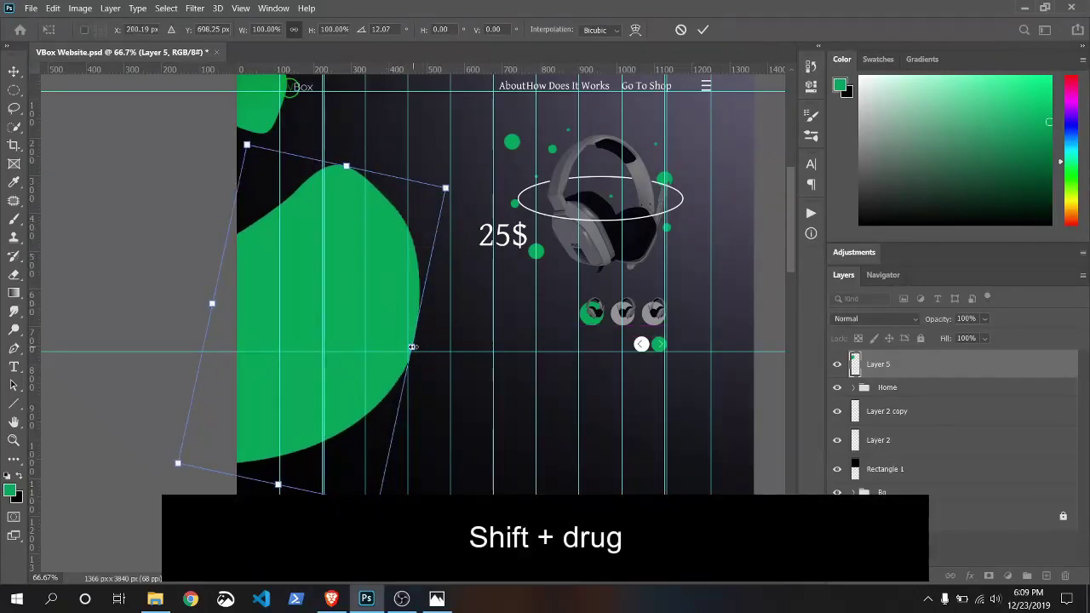
drag(411, 346, 458, 352)
key(Return)
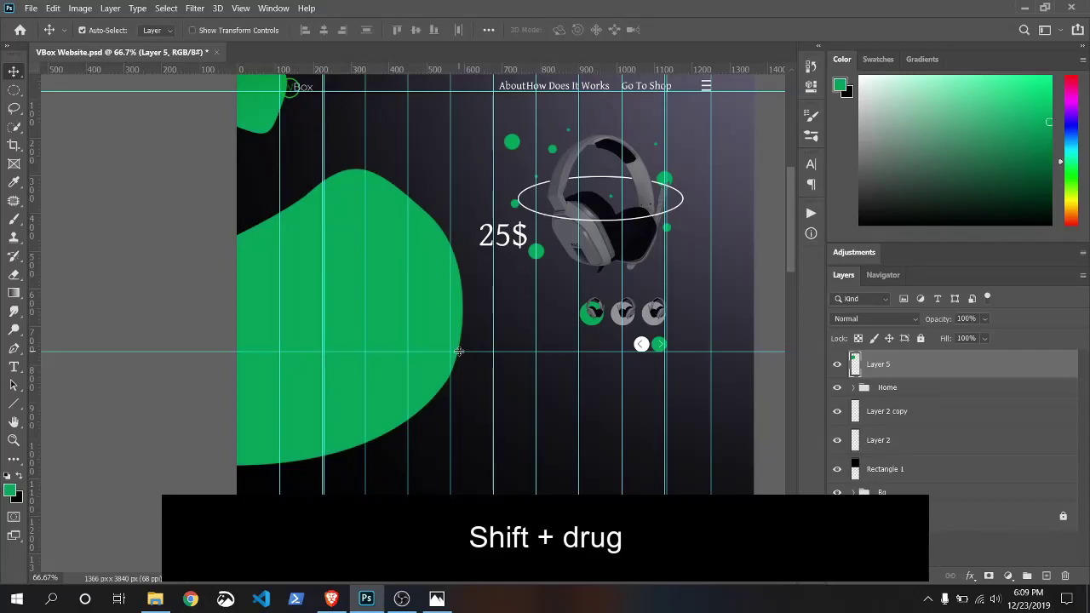
click(30, 8)
click(53, 160)
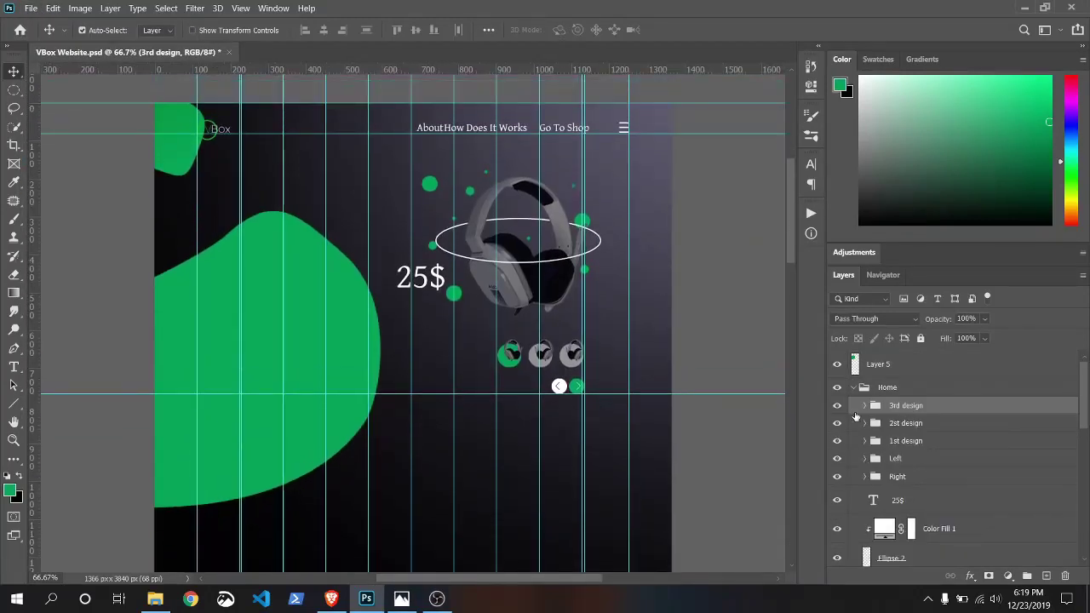
- Move the 1st, 2nd and 3rd design thumbnail groups together to the right
shift+click(924, 441)
key(ctrl+t)
drag(573, 362, 618, 362)
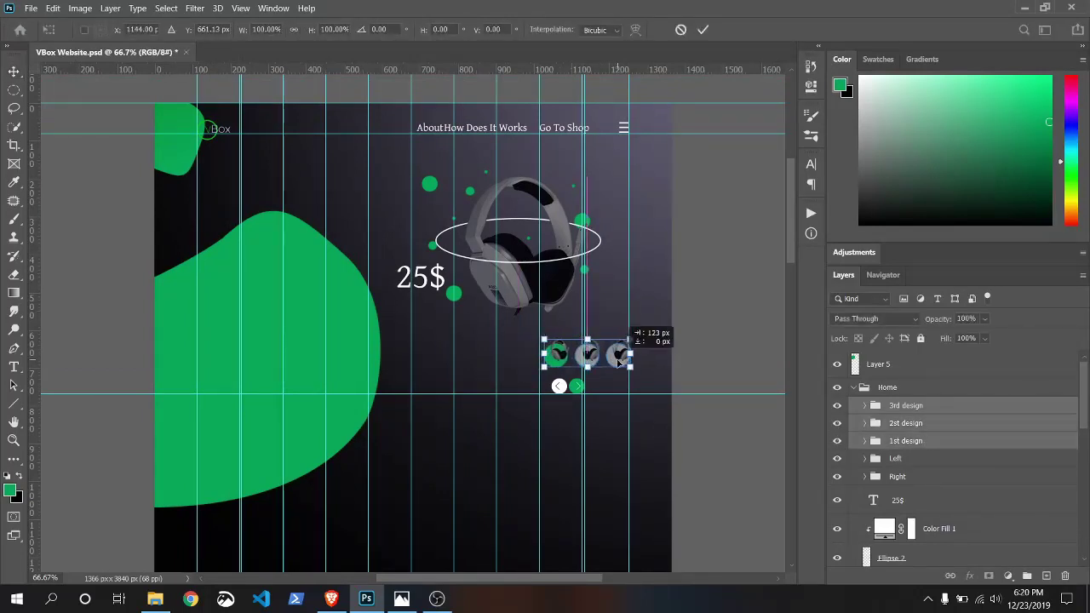
key(Return)
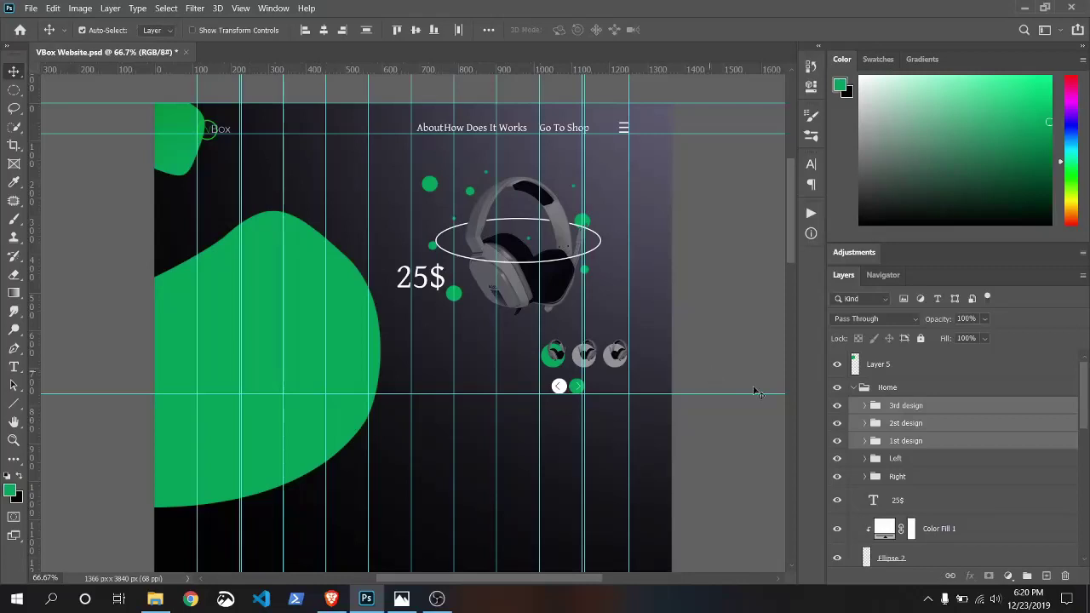
- Rotate the headphone image inside the 3rd design thumbnail
click(905, 405)
click(865, 405)
click(912, 457)
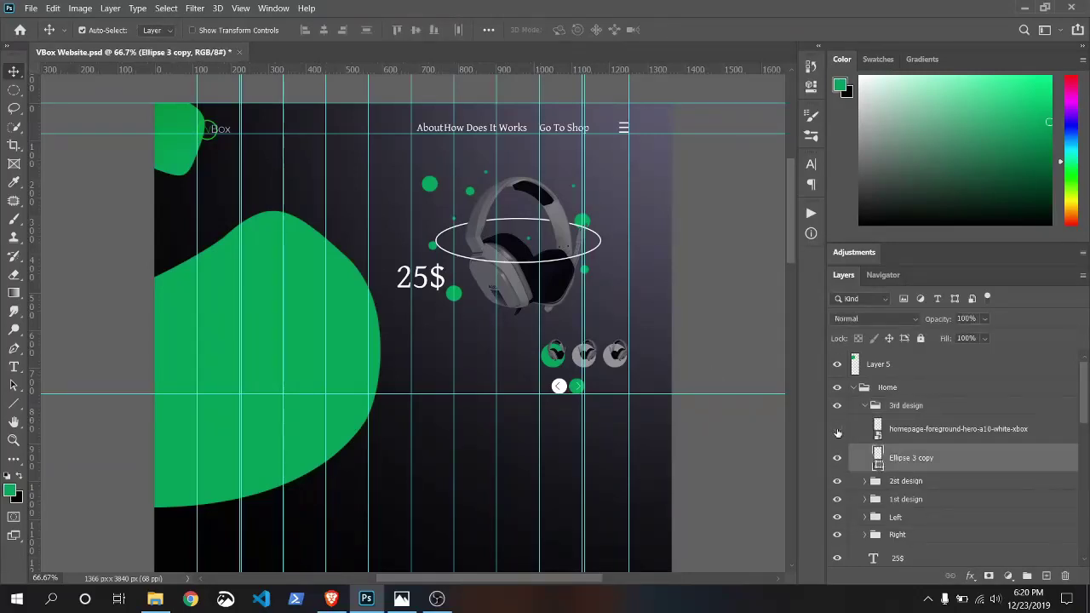
click(943, 428)
key(ctrl+t)
drag(640, 332, 649, 340)
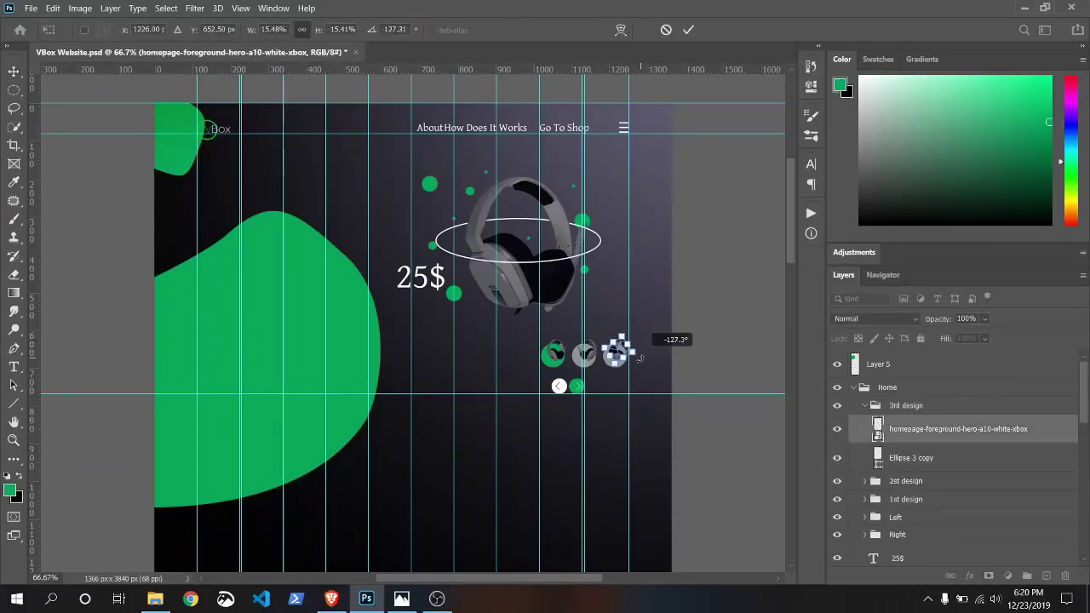
click(688, 30)
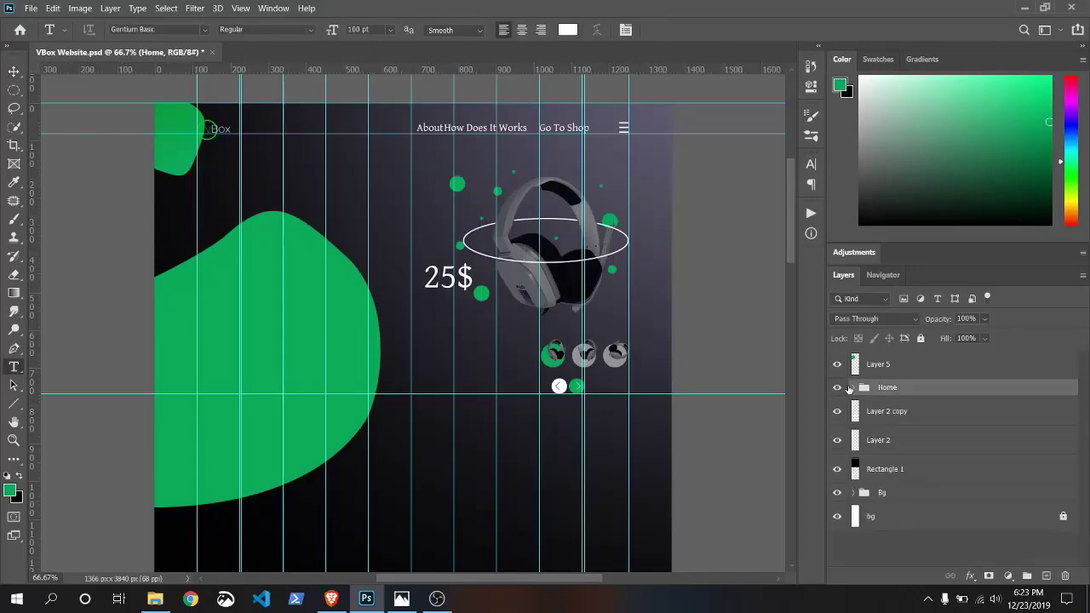
- Add a 'VBox Controller' text layer over the green blob and move it up-left
click(837, 388)
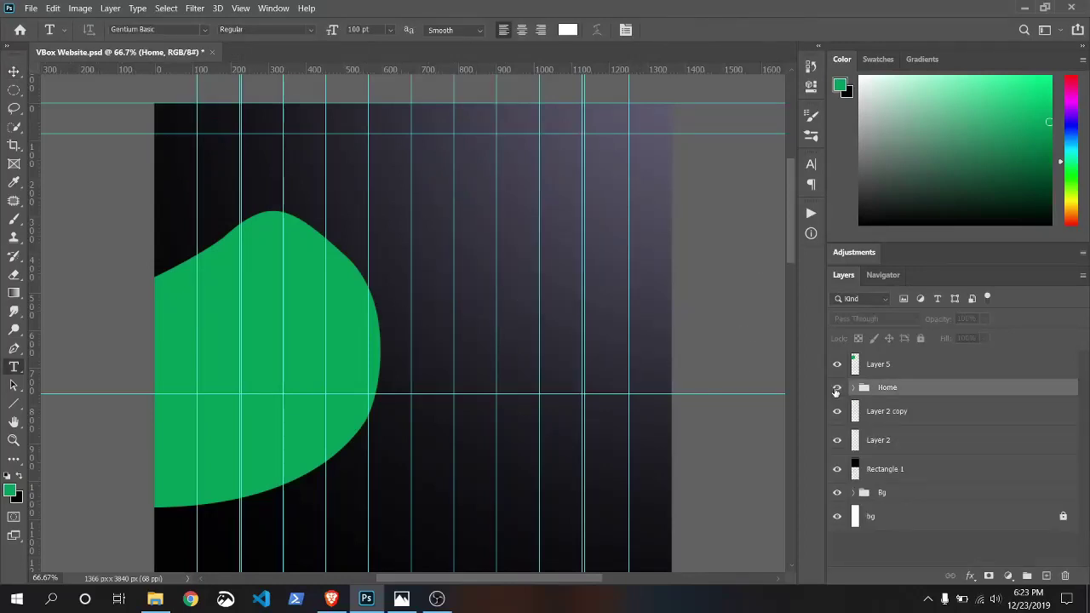
click(838, 387)
click(877, 363)
click(220, 381)
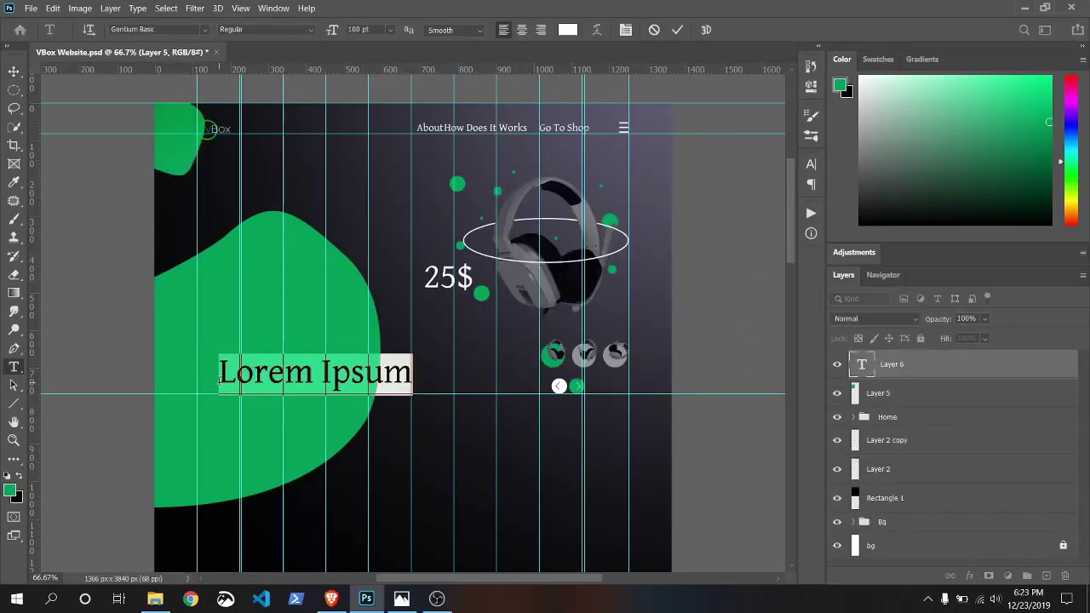
text(VBox Co)
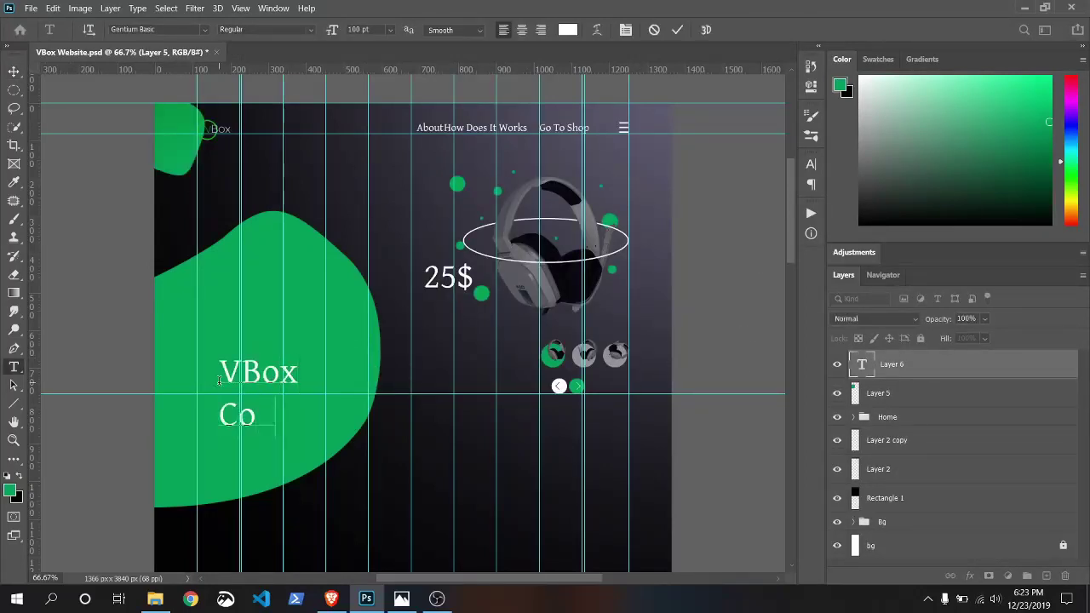
text(ntroller)
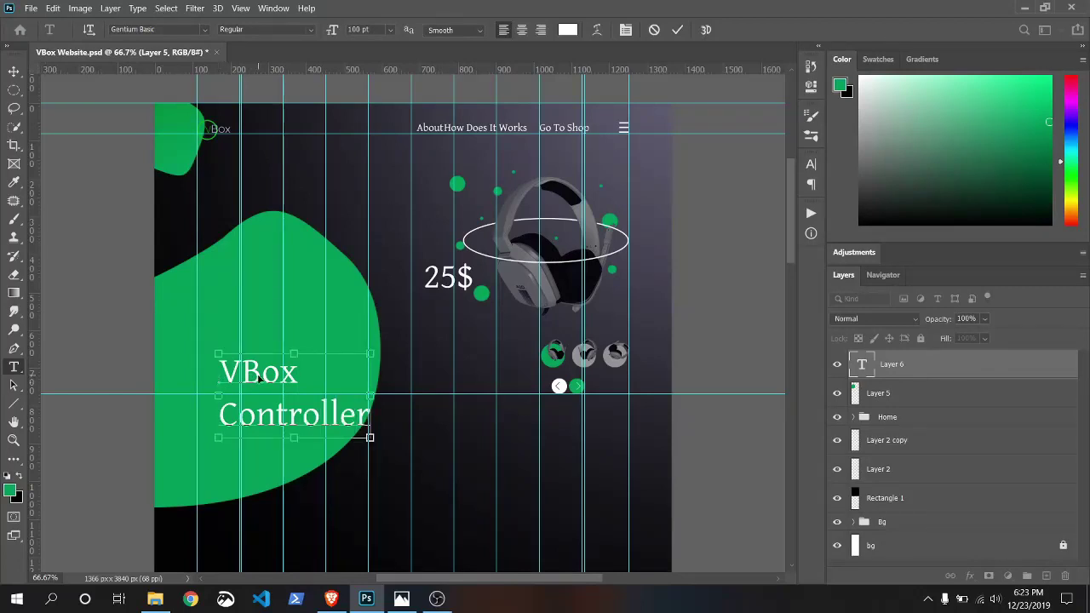
drag(258, 376, 237, 273)
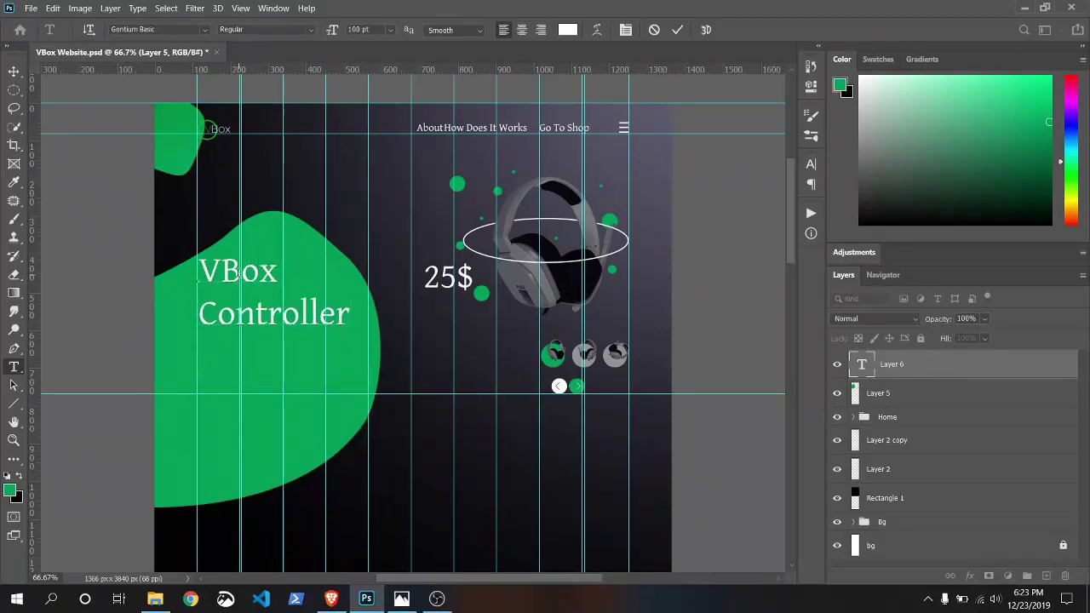
- Paste the VirtualBox description paragraph below the heading and size it to 18 pt
key(Return)
key(ctrl+v)
key(shift+End)
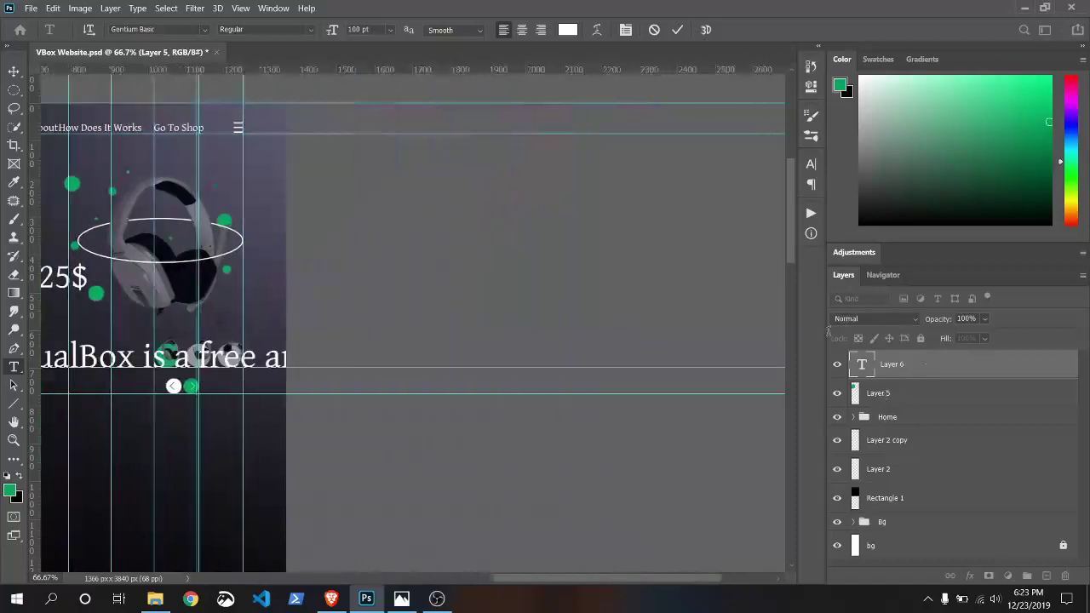
click(390, 30)
click(375, 126)
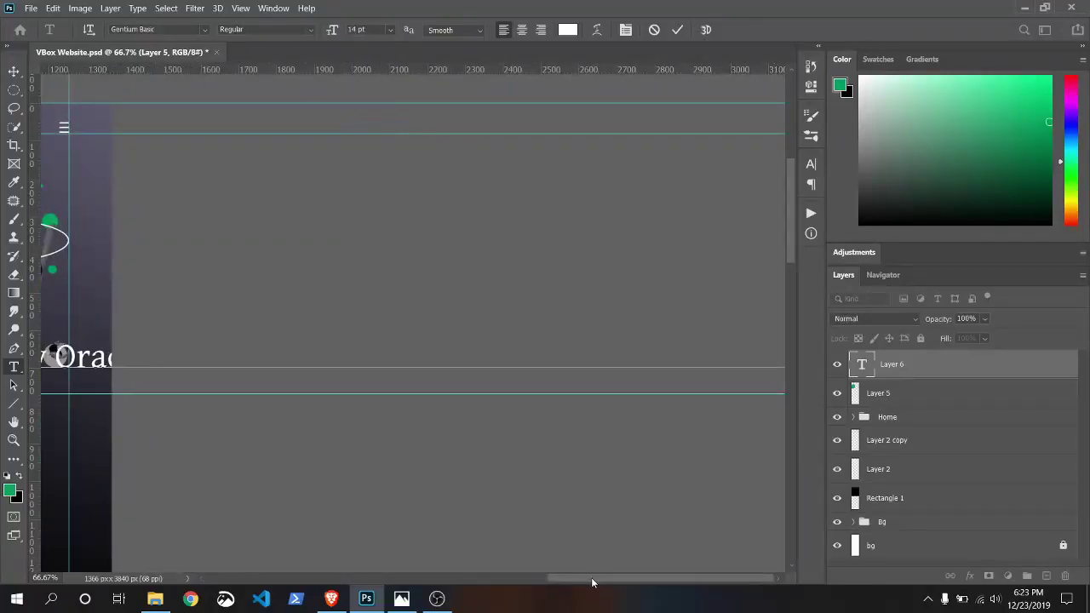
drag(594, 582, 397, 568)
click(390, 30)
click(390, 30)
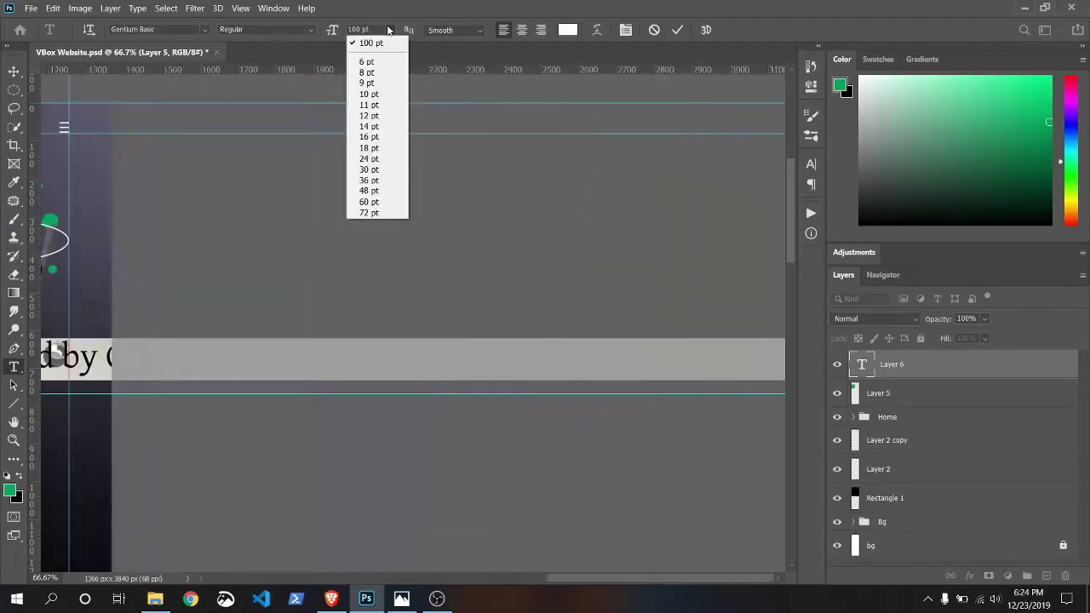
click(381, 150)
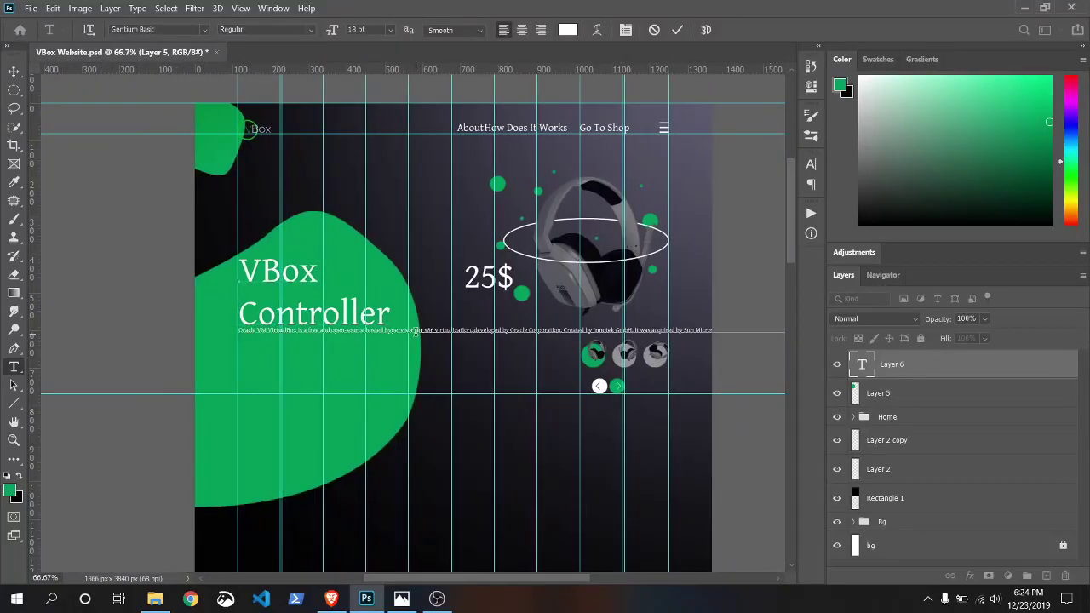
- Set the description paragraph to Liberation Mono at 12 pt
drag(241, 366, 241, 382)
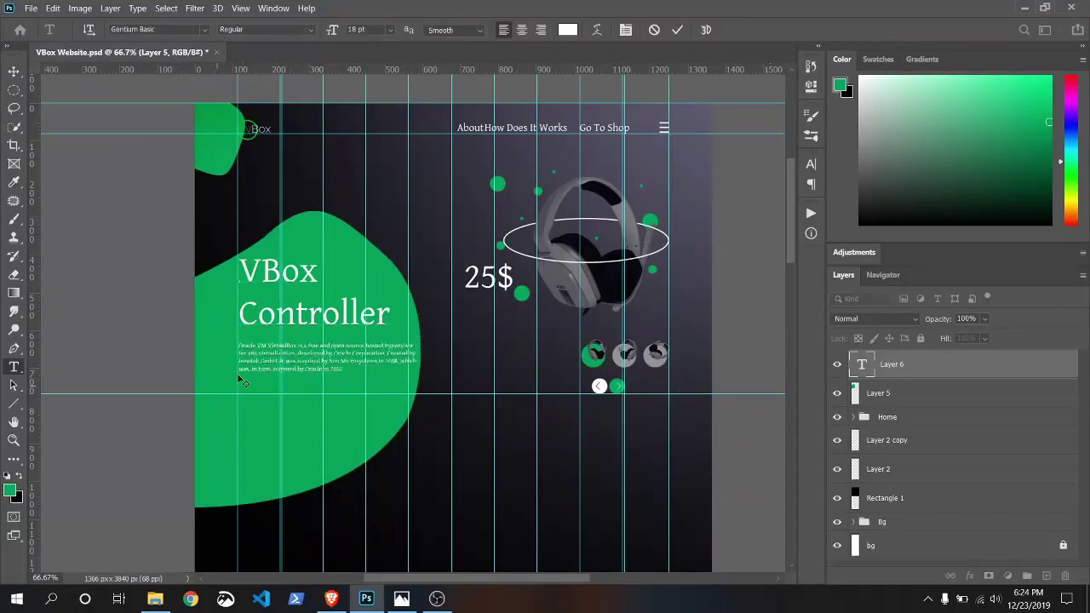
key(ctrl+a)
click(205, 30)
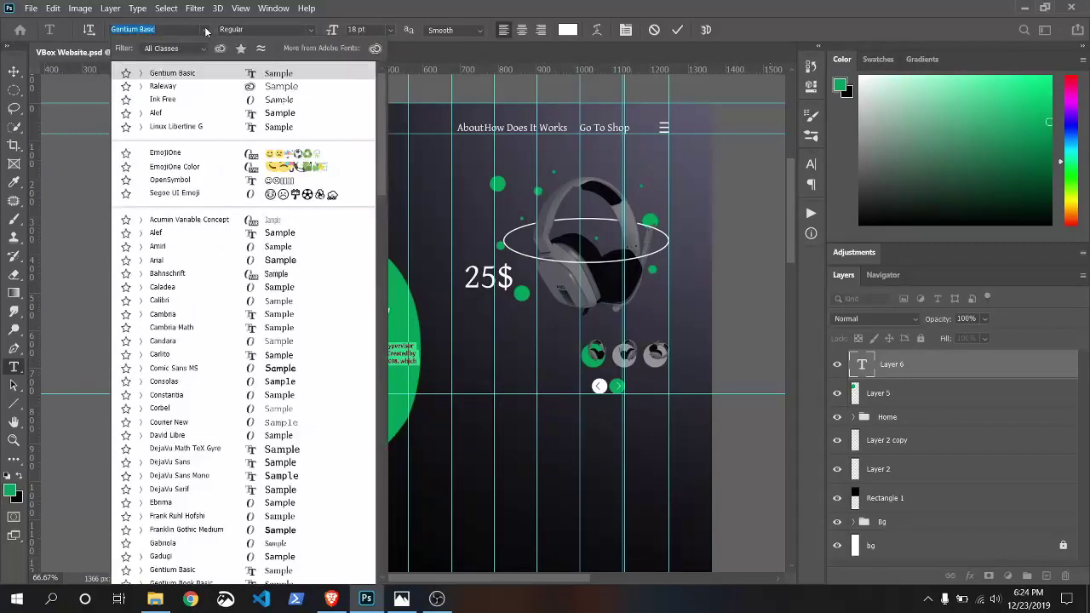
scroll(281, 273, down, 5)
scroll(281, 273, down, 3)
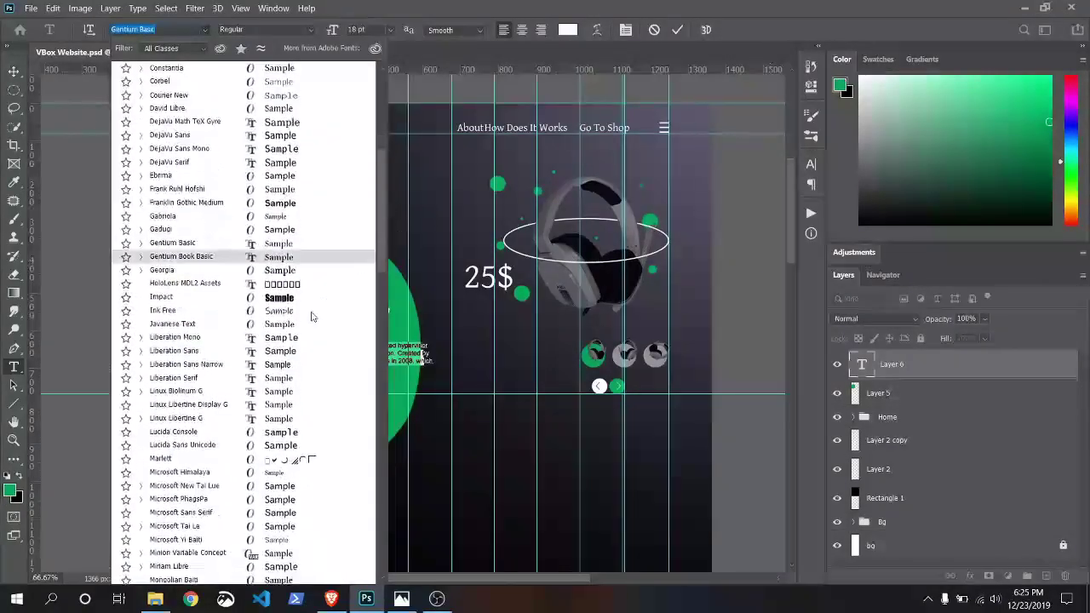
click(290, 341)
click(389, 31)
click(368, 126)
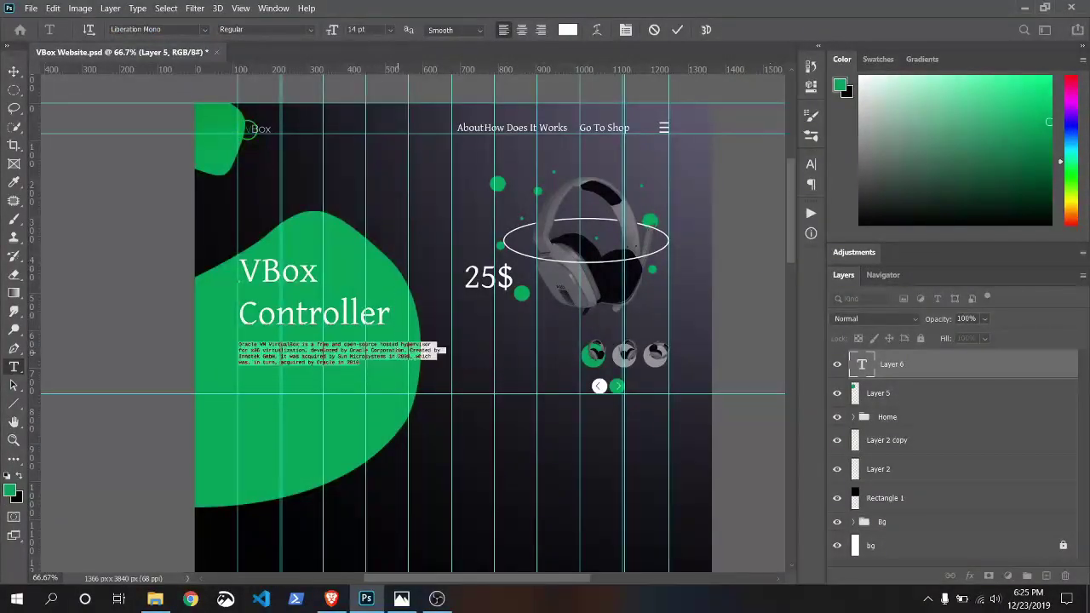
click(389, 31)
click(369, 115)
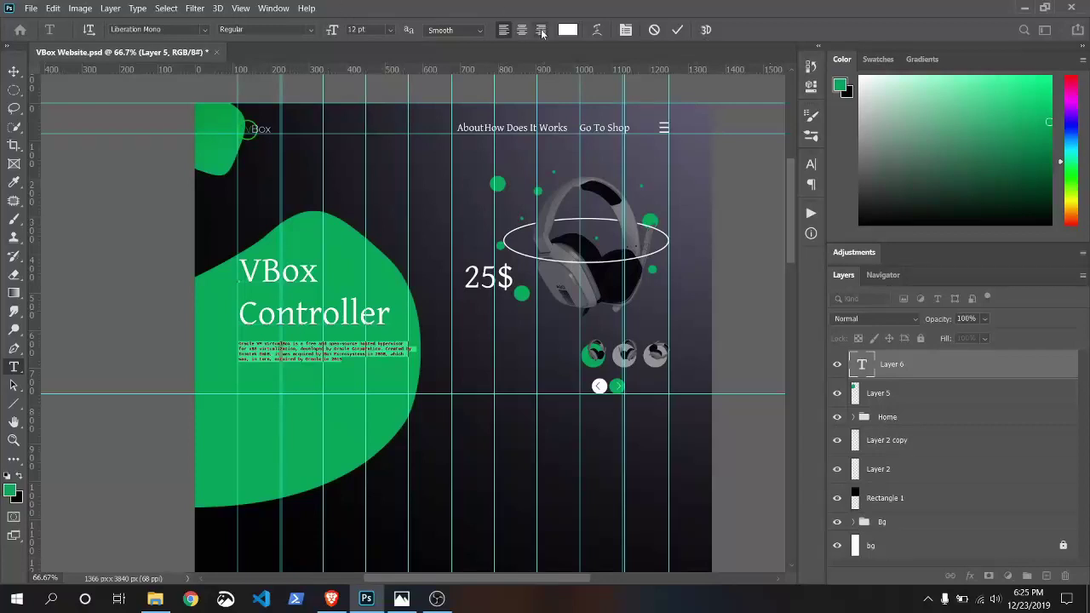
click(14, 73)
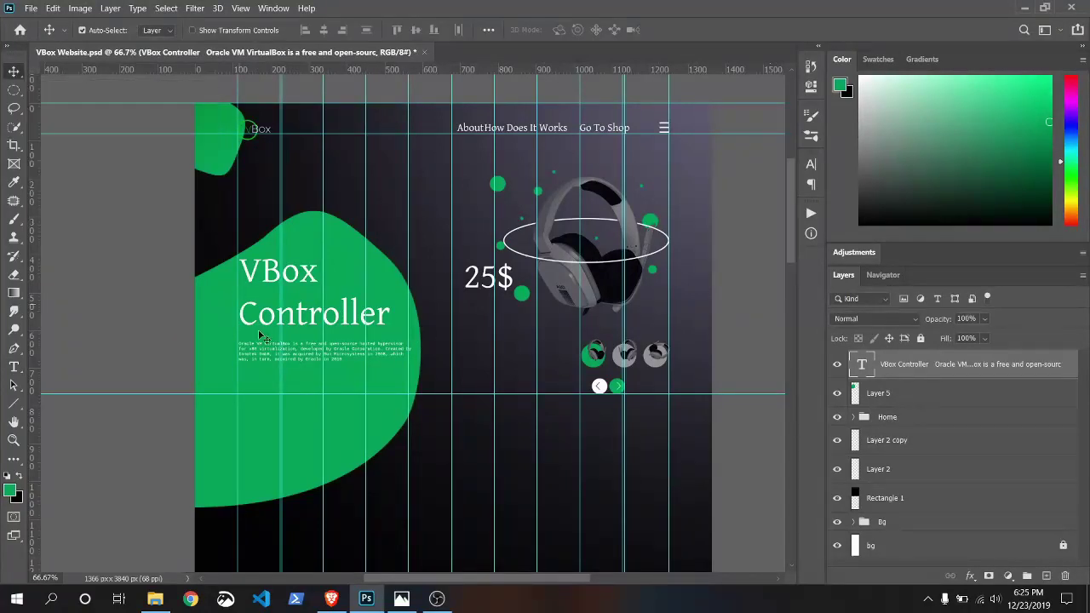
- Set the VBox Controller heading's leading to 72 pt in the Character properties
key(t)
click(339, 315)
key(ctrl+a)
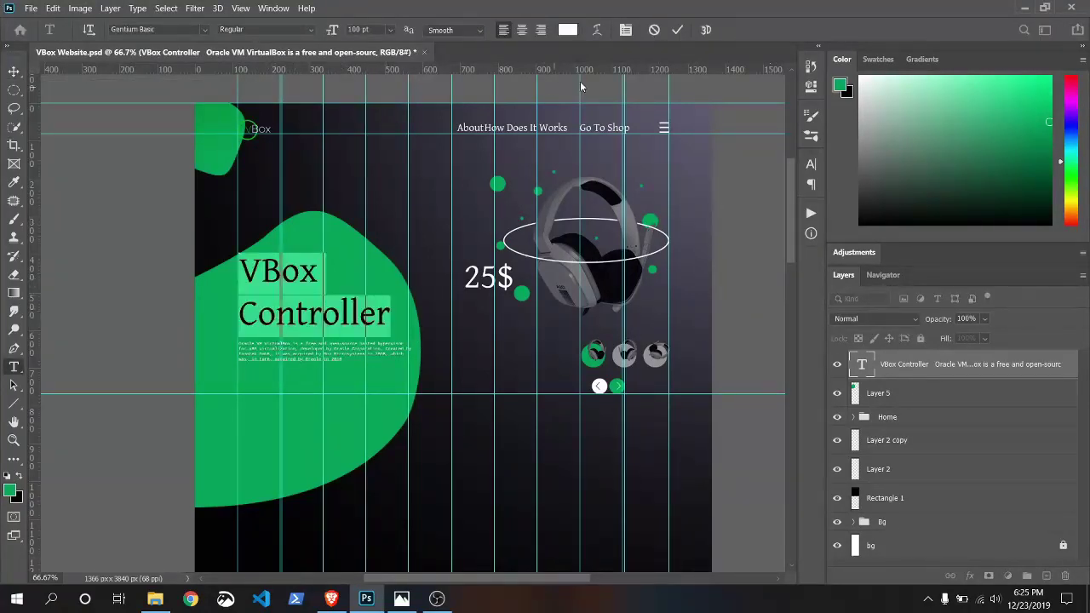
click(811, 86)
click(733, 243)
click(712, 250)
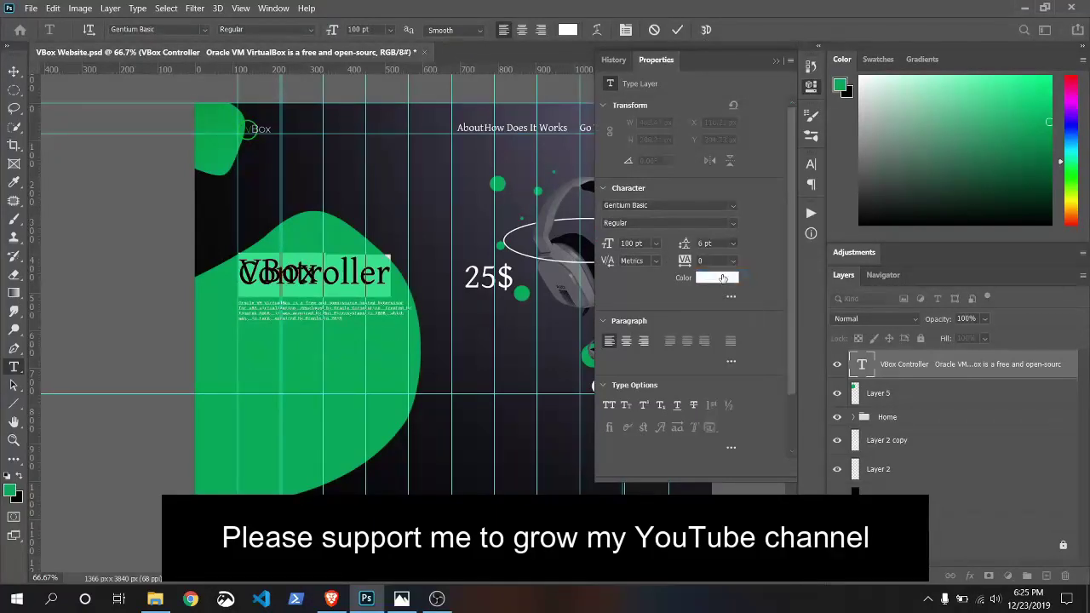
click(732, 243)
click(718, 383)
click(732, 244)
click(718, 404)
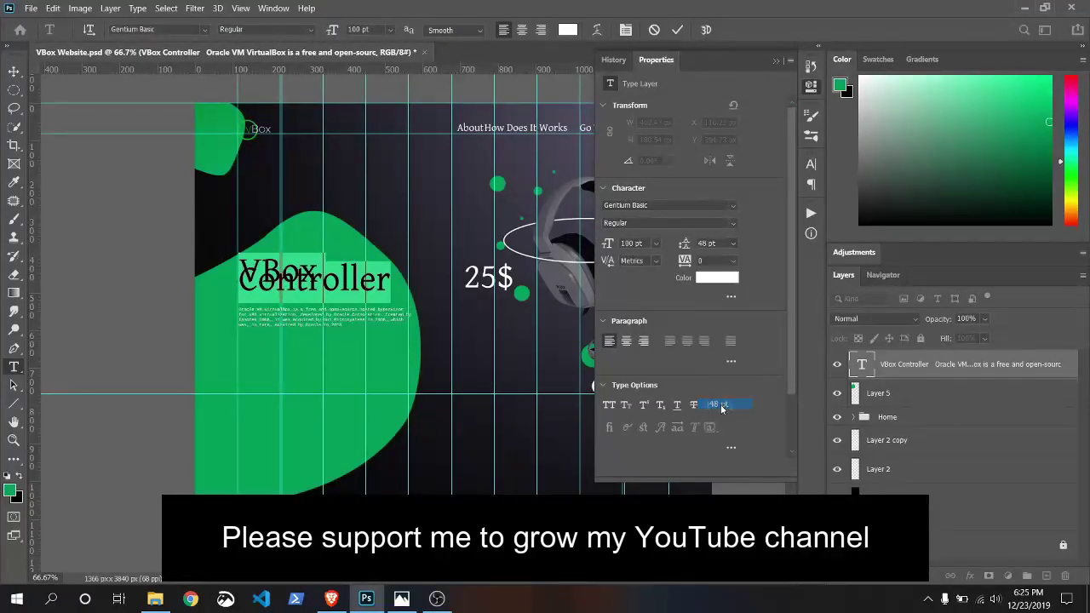
click(733, 244)
click(718, 426)
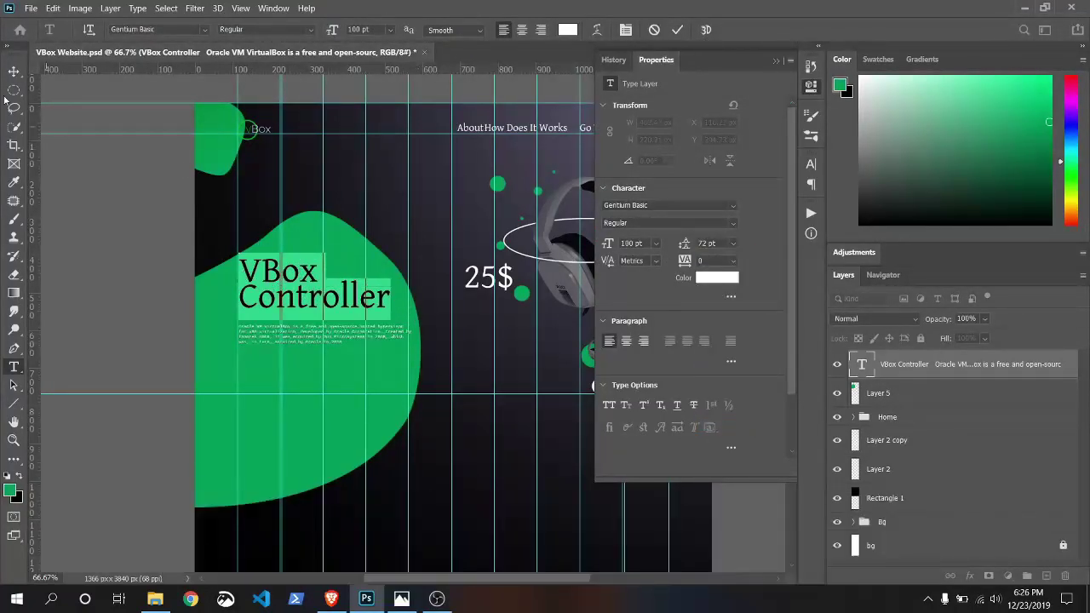
click(13, 72)
- Draw a rounded-rectangle button bar below the description paragraph
key(t)
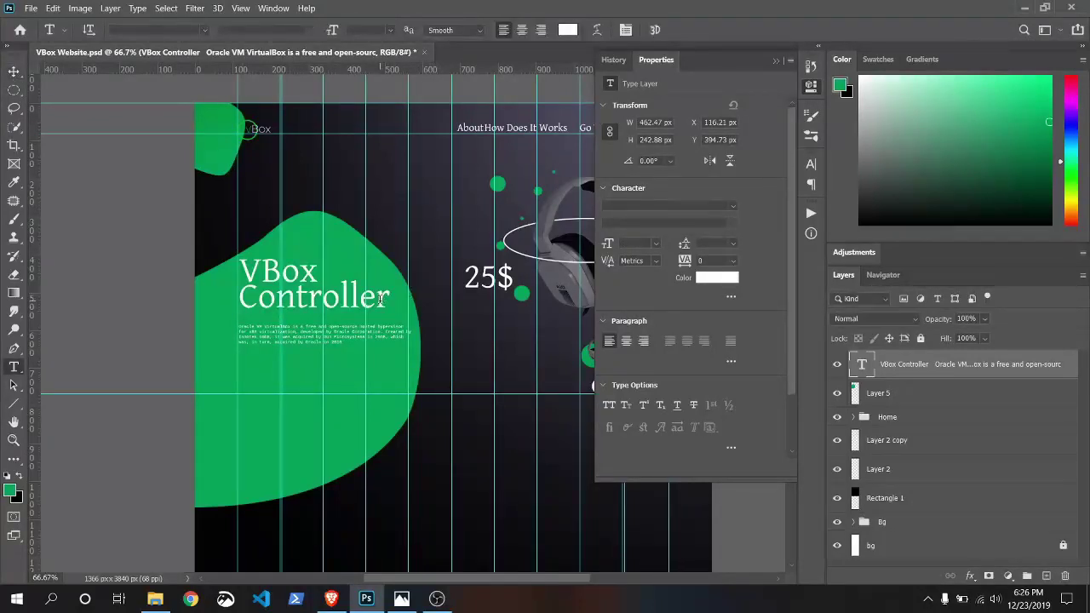
click(277, 300)
click(675, 31)
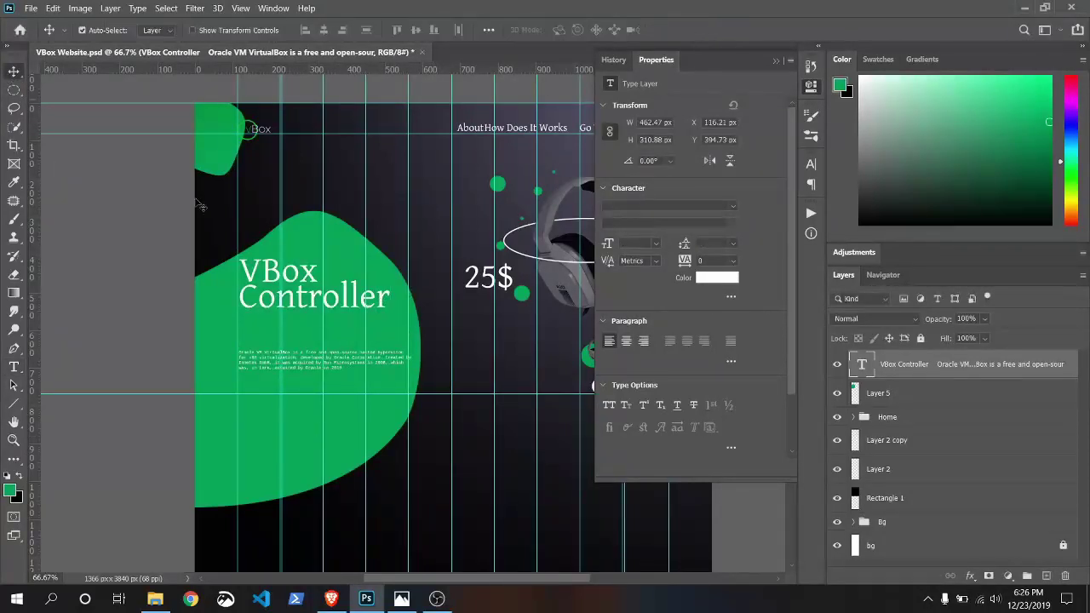
drag(298, 283, 297, 308)
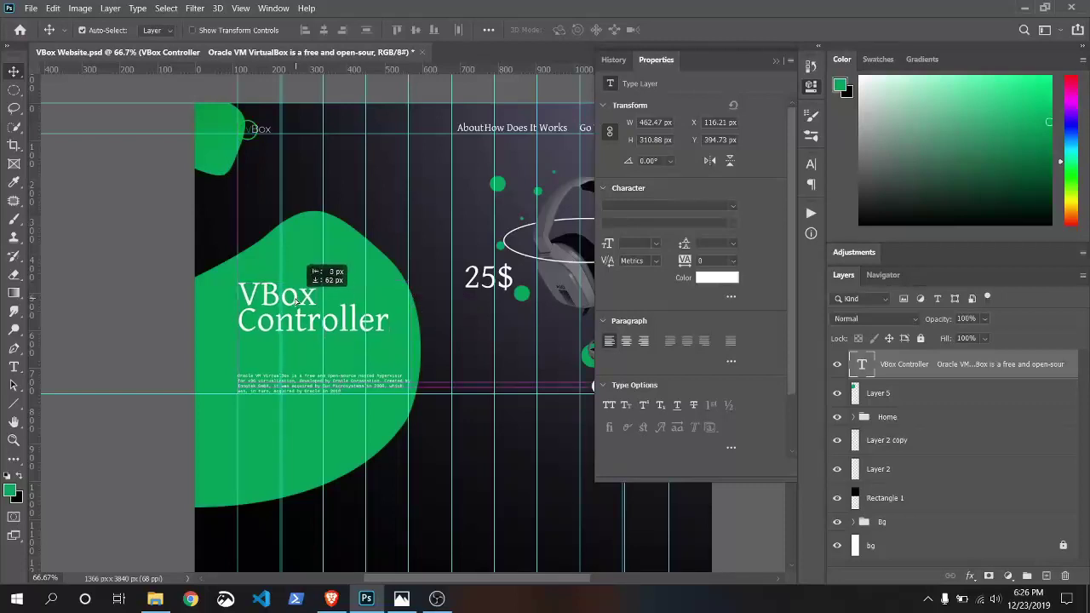
scroll(171, 384, down, 2)
right_click(14, 404)
click(77, 415)
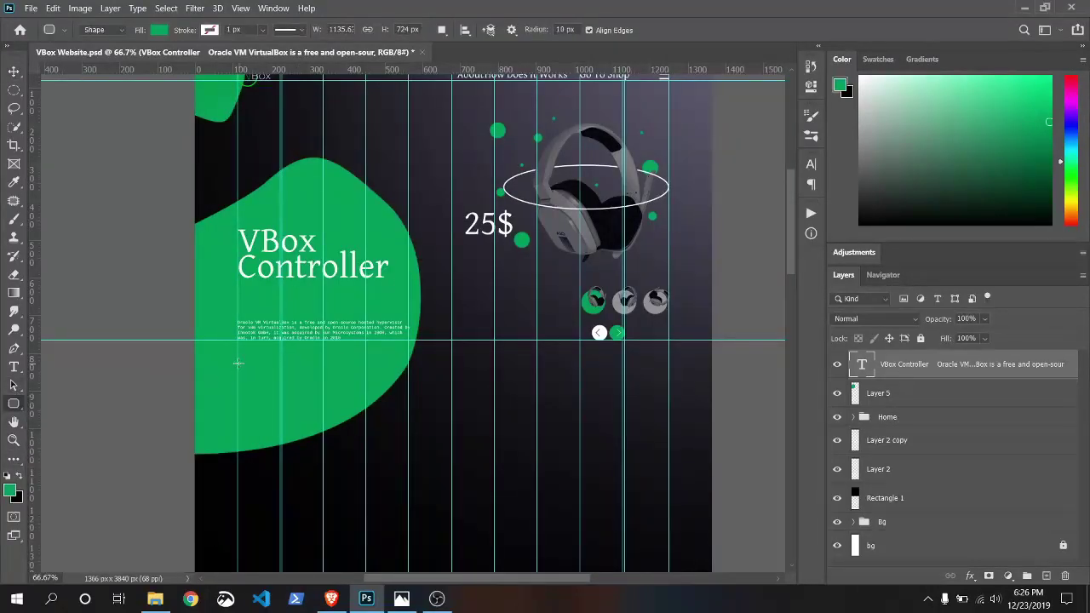
drag(238, 364, 367, 385)
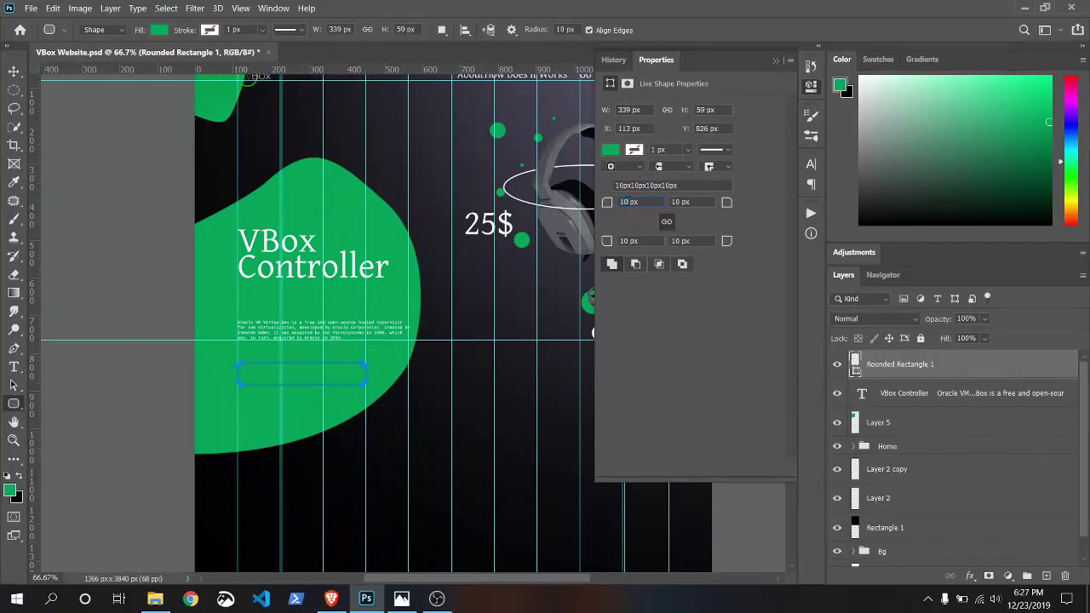
- Give the button 29.5 px corner radii on all corners and a white fill
click(630, 202)
text(2)
key(Up)
key(Up)
key(Up)
text(29.5)
key(Return)
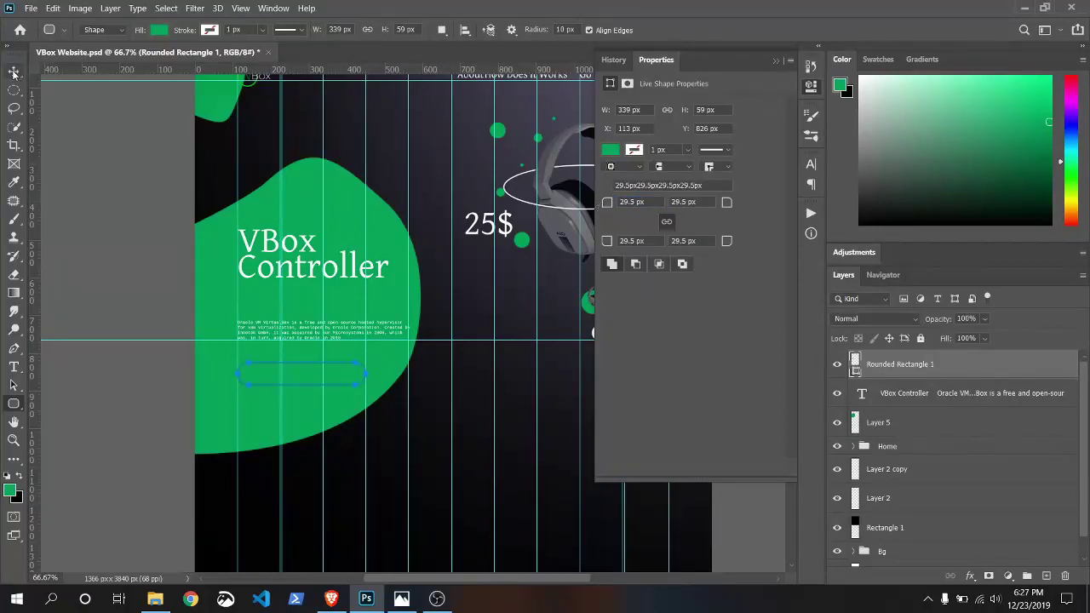
click(610, 150)
click(615, 223)
key(v)
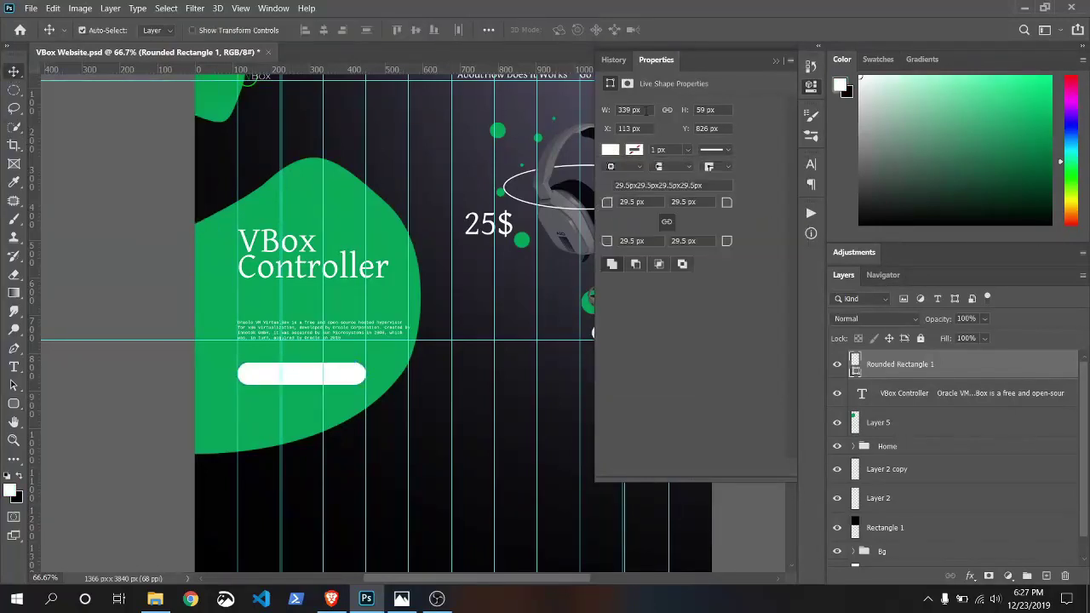
click(775, 60)
- Start a text layer on the white button with black colour at 30 pt
key(t)
click(252, 375)
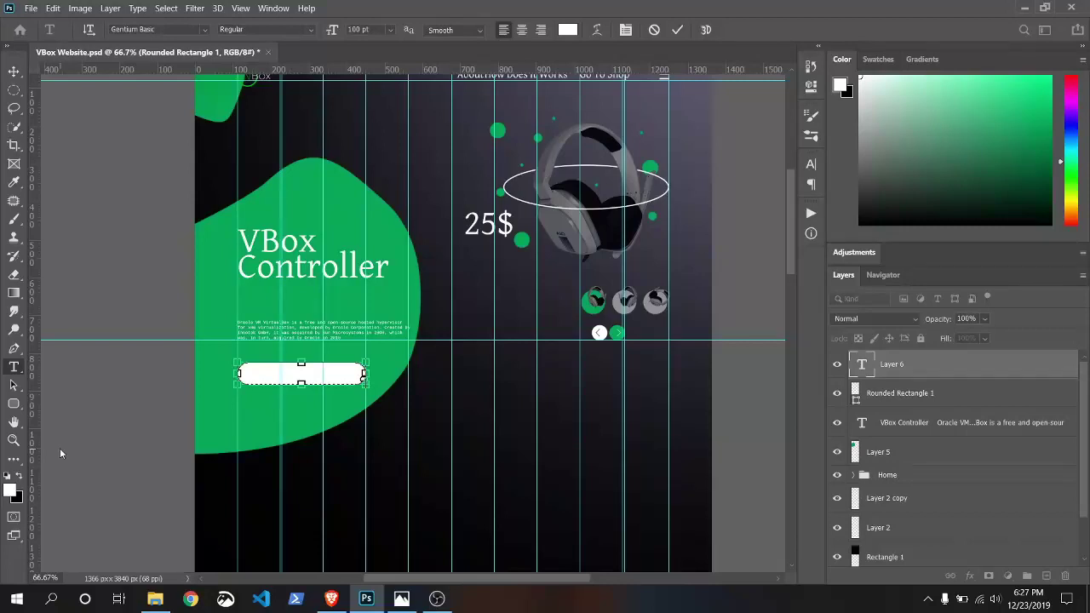
click(810, 85)
click(811, 86)
click(567, 29)
click(217, 484)
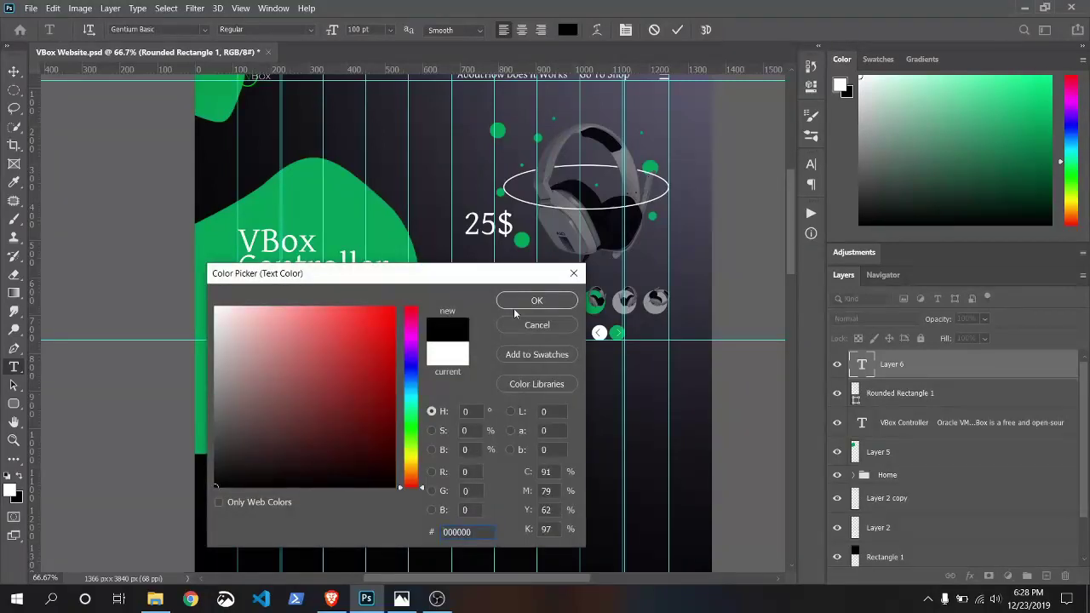
click(531, 302)
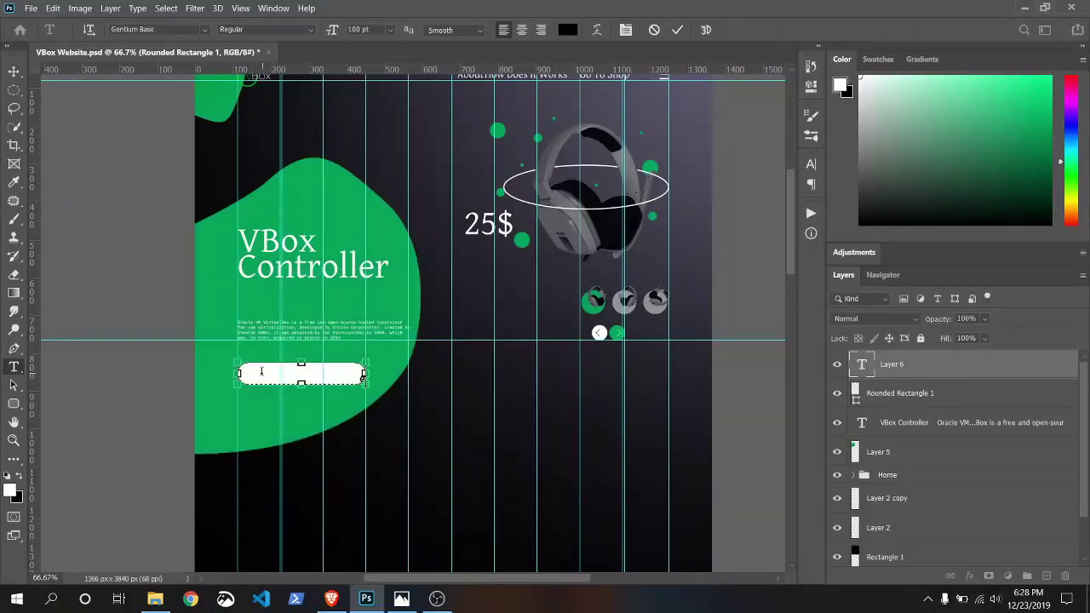
click(390, 29)
click(375, 163)
- Type 'ADD TO CART' and centre it on the white pill button
click(302, 369)
key(BackSpace)
key(BackSpace)
text(ADD)
text( TO CART)
click(13, 70)
drag(249, 371, 285, 375)
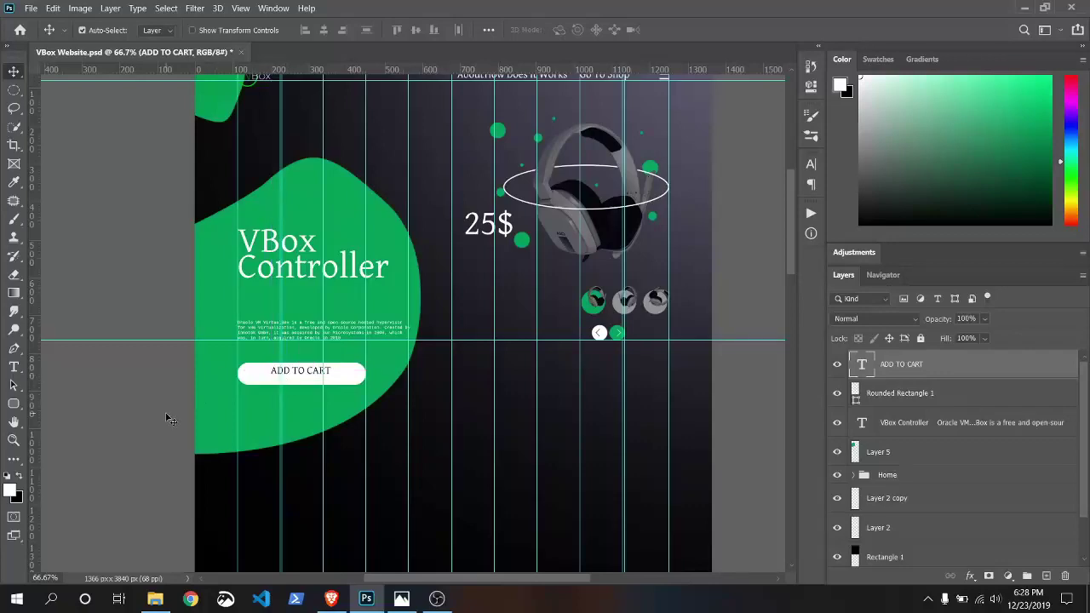
key(ctrl+plus)
key(ctrl+plus)
- Zoom back out to 100% and save the document
scroll(168, 419, left, 5)
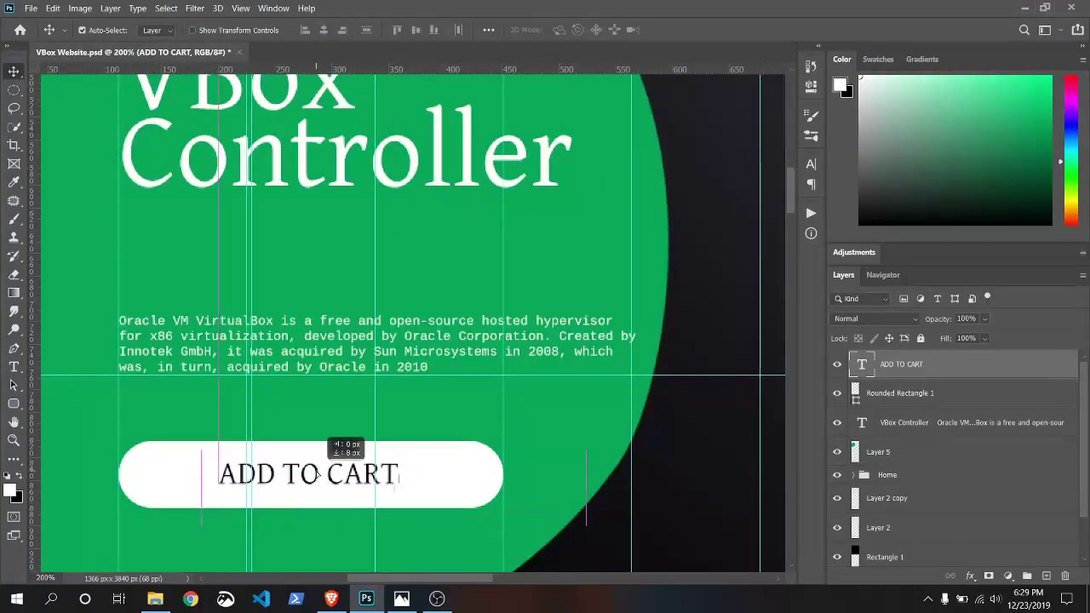
key(ctrl+minus)
drag(429, 577, 527, 577)
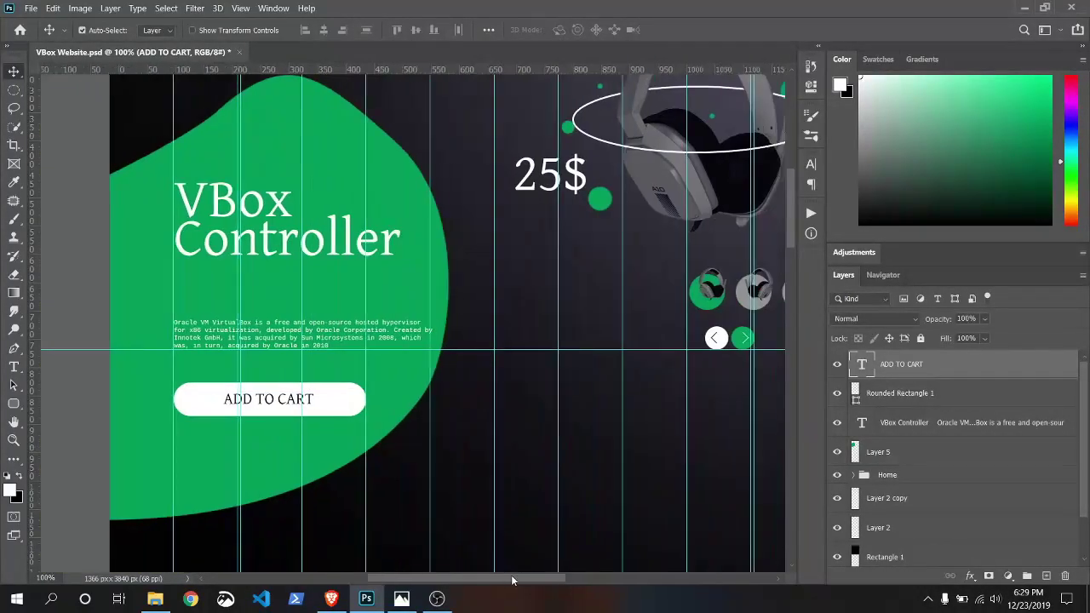
scroll(413, 324, up, 3)
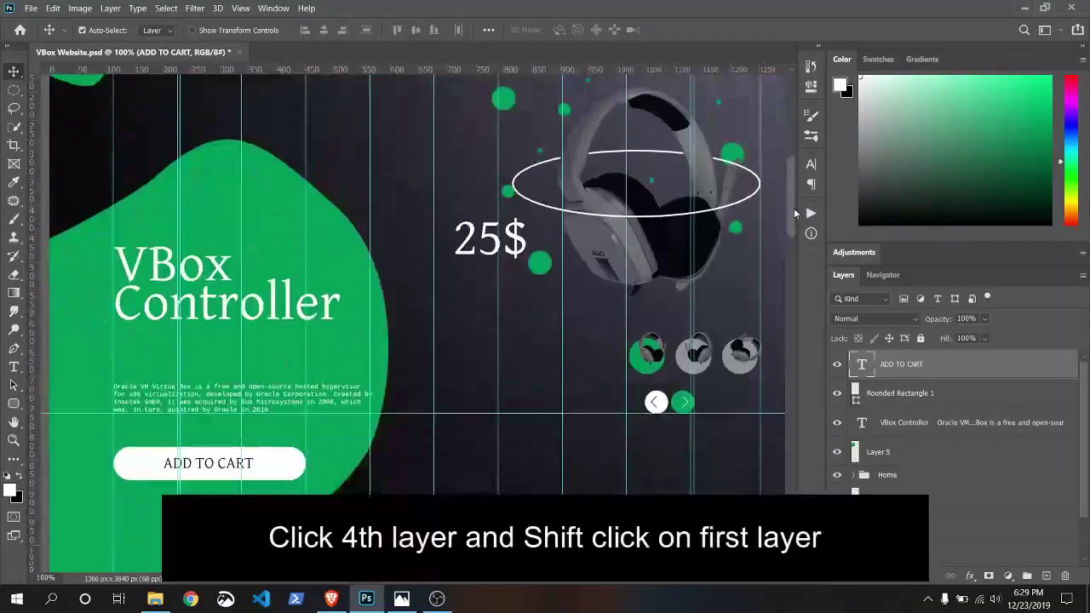
key(ctrl+s)
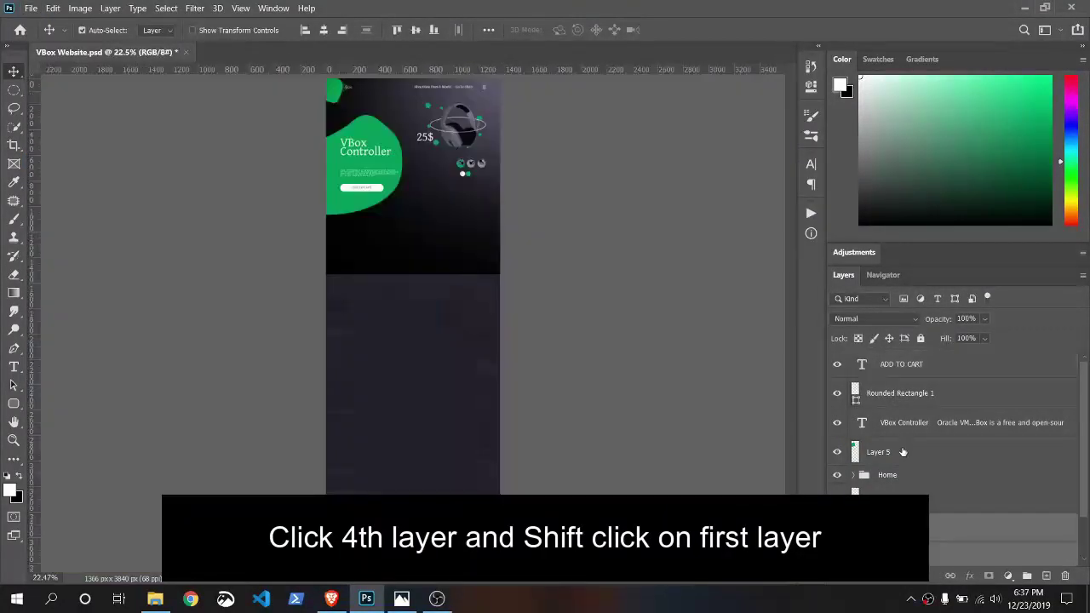
- Group the blob, heading, paragraph and button layers as 'Add To Cart'
click(903, 452)
shift+click(896, 365)
click(1027, 577)
double_click(886, 359)
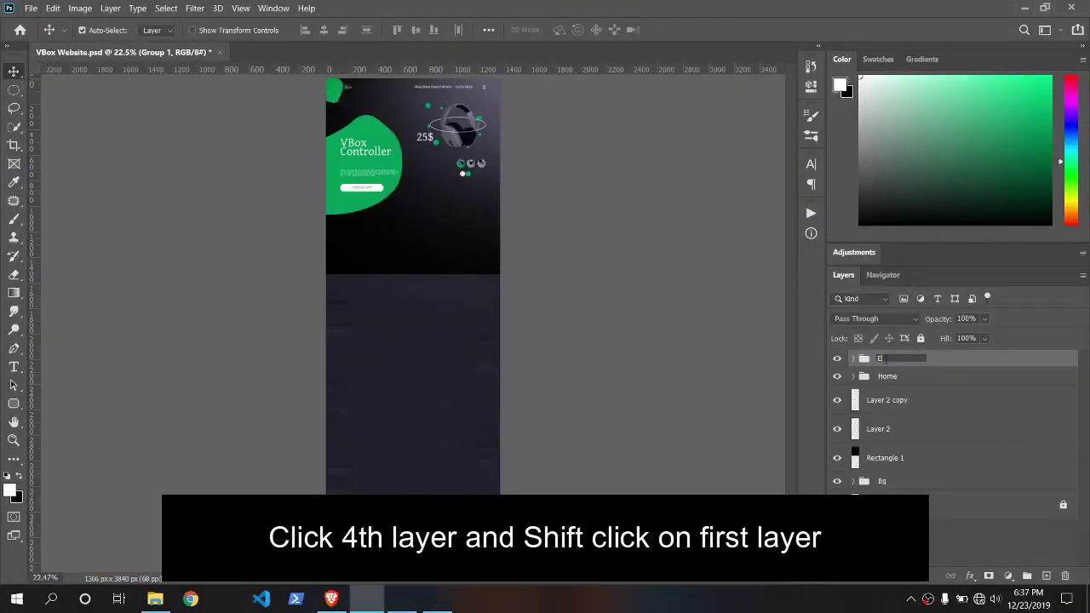
text(Add To Cart)
key(Return)
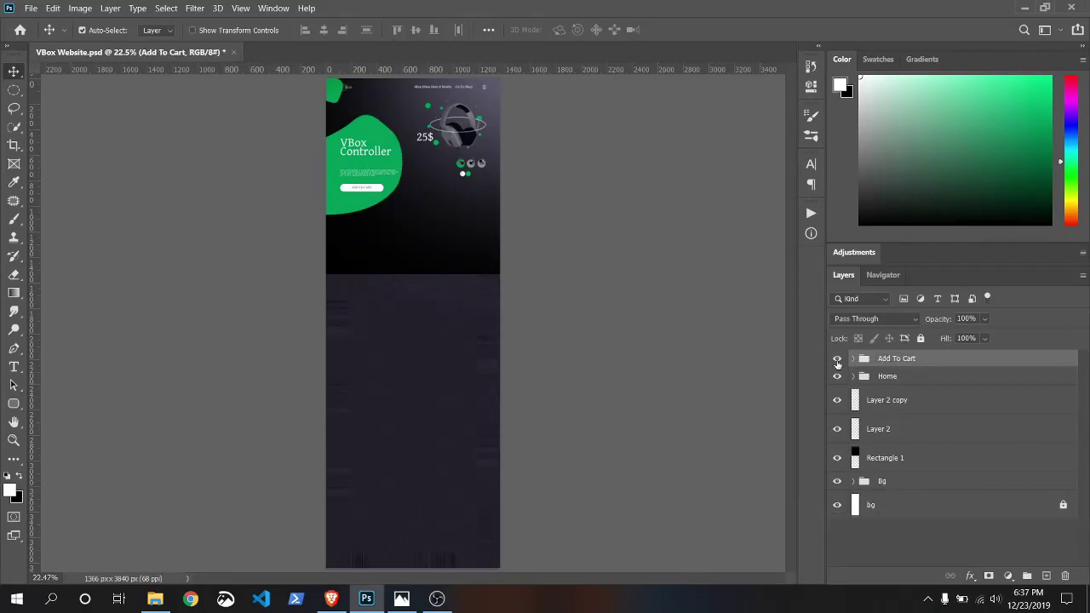
- Move the Add To Cart group into Home, collapse Home, and add new Layer 6
drag(895, 358, 887, 376)
click(854, 358)
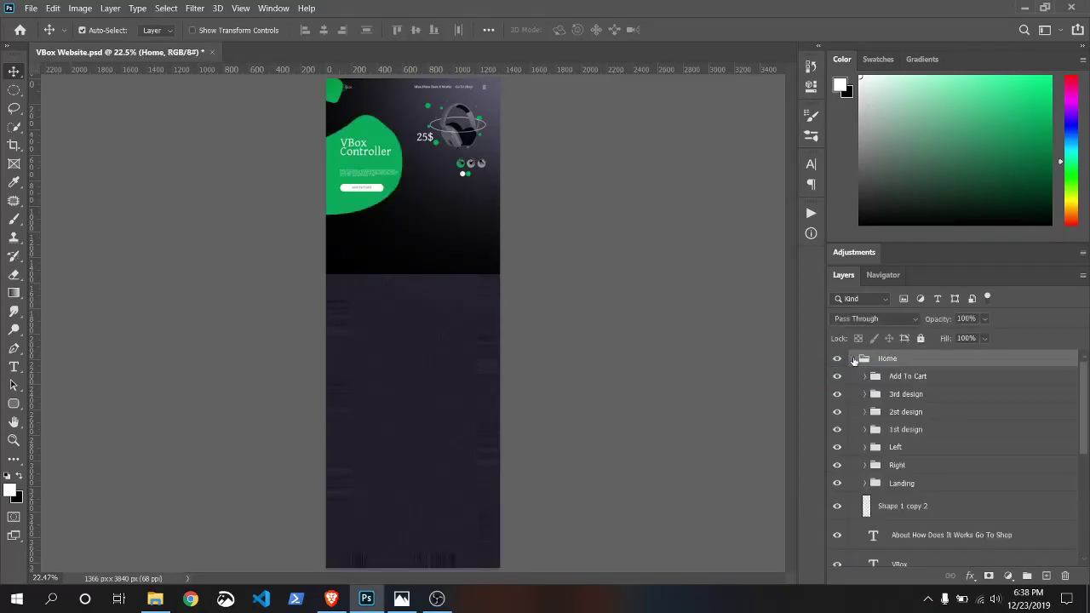
click(854, 358)
click(1046, 576)
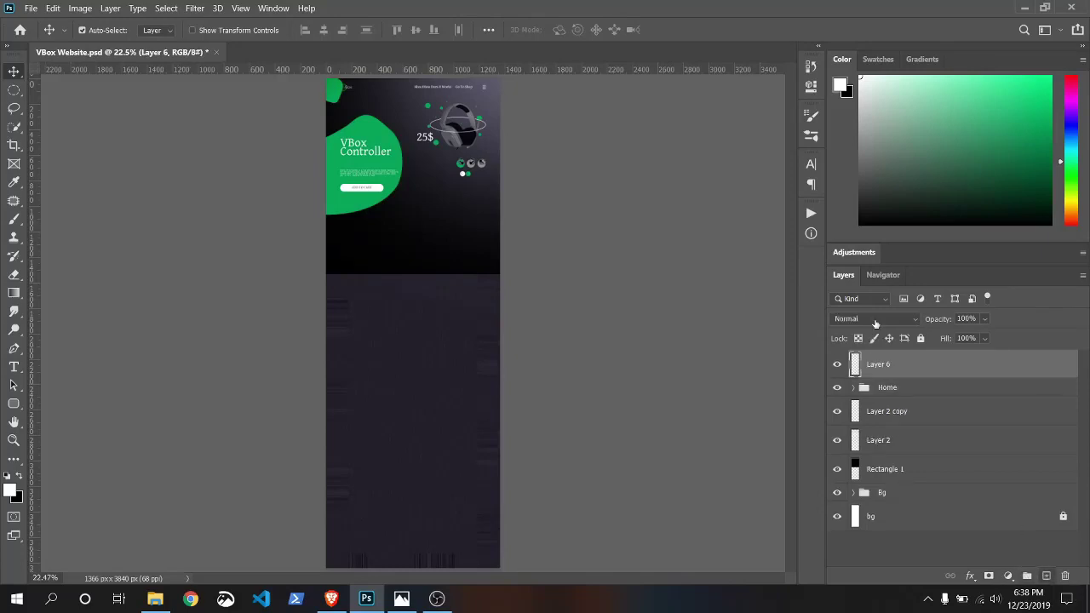
- Show the column and row guides and zoom in on the page
click(241, 8)
click(400, 311)
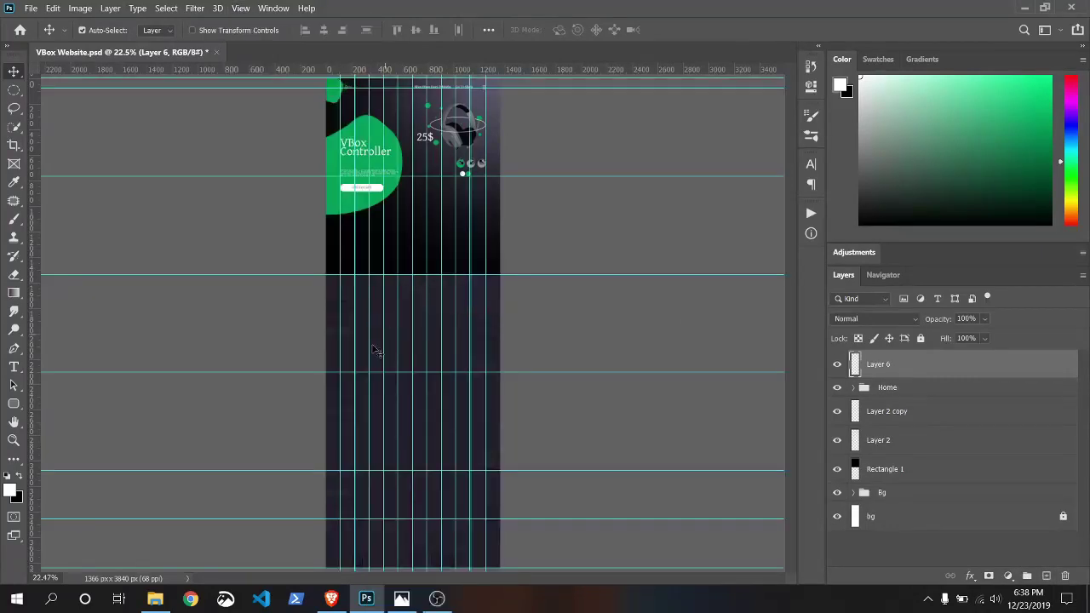
key(ctrl+plus)
key(ctrl+plus)
key(ctrl+plus)
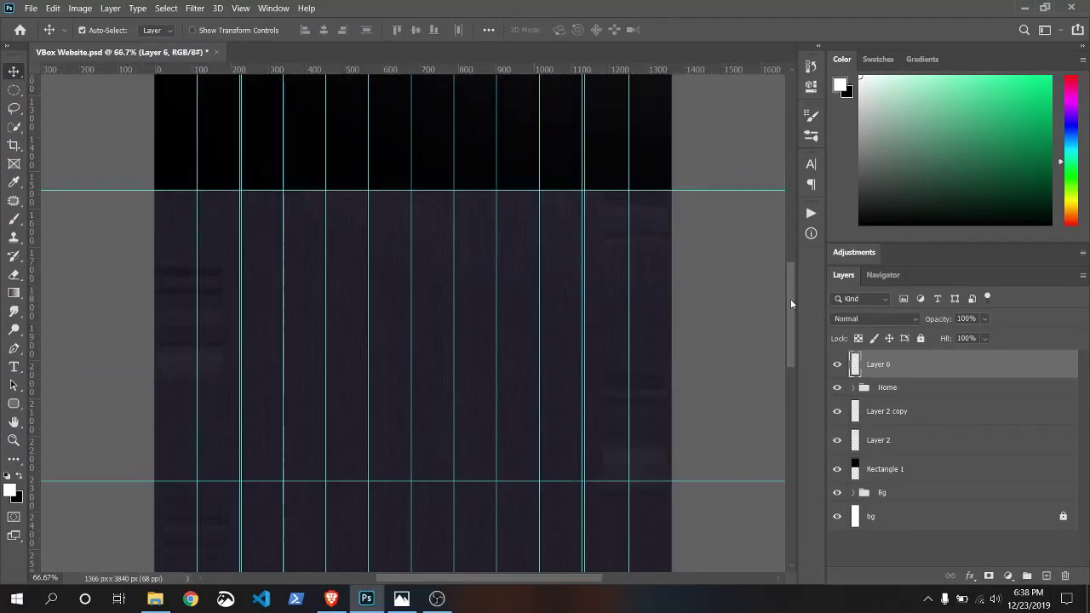
drag(790, 299, 784, 226)
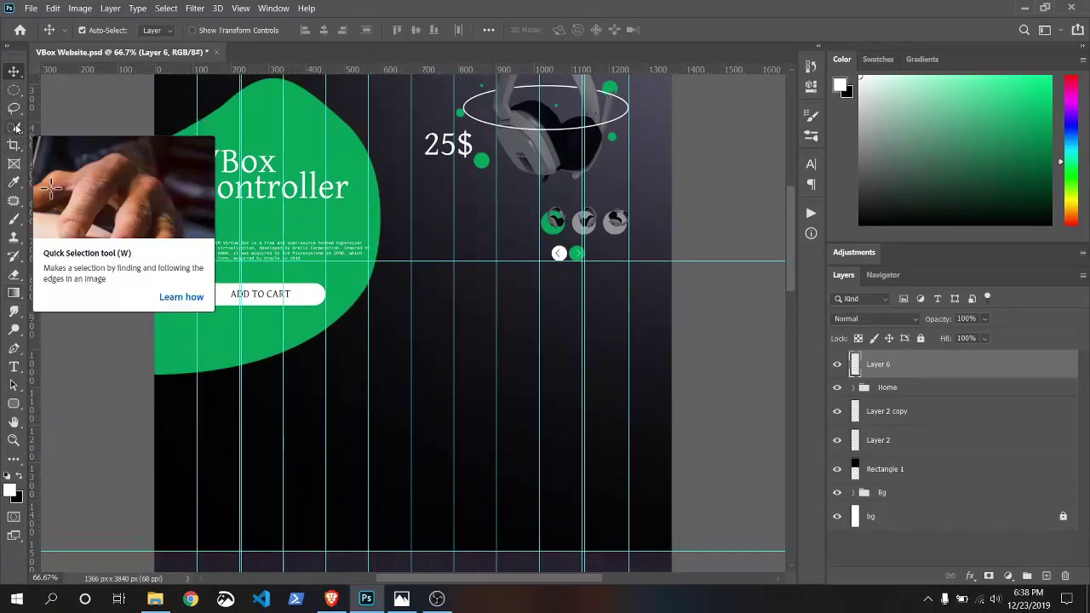
- Draw a green rounded-rectangle card below the product slider
key(u)
right_click(14, 404)
click(82, 417)
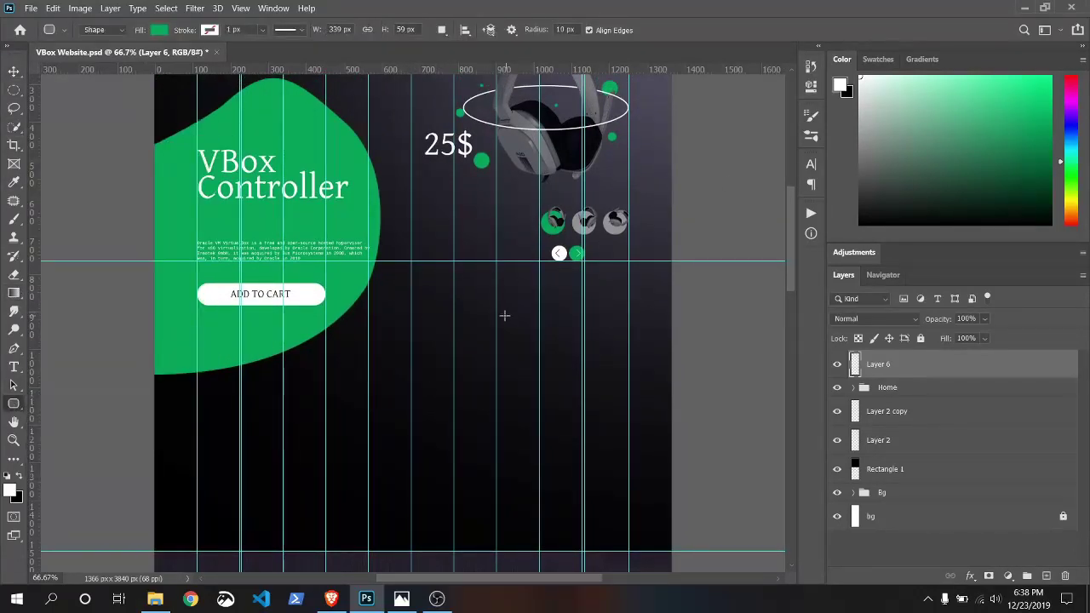
drag(496, 339, 628, 506)
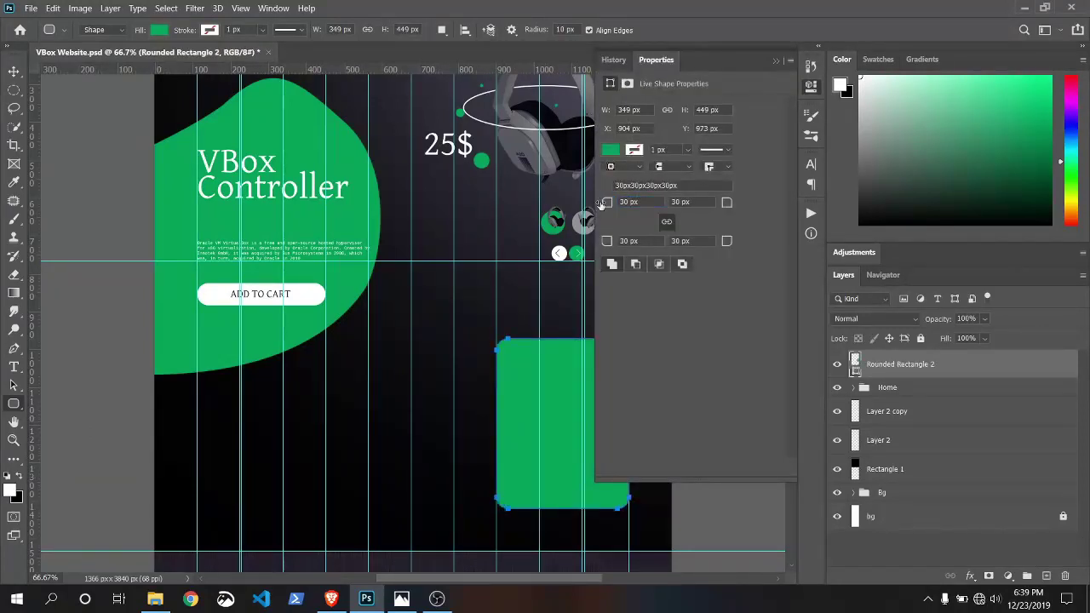
click(773, 59)
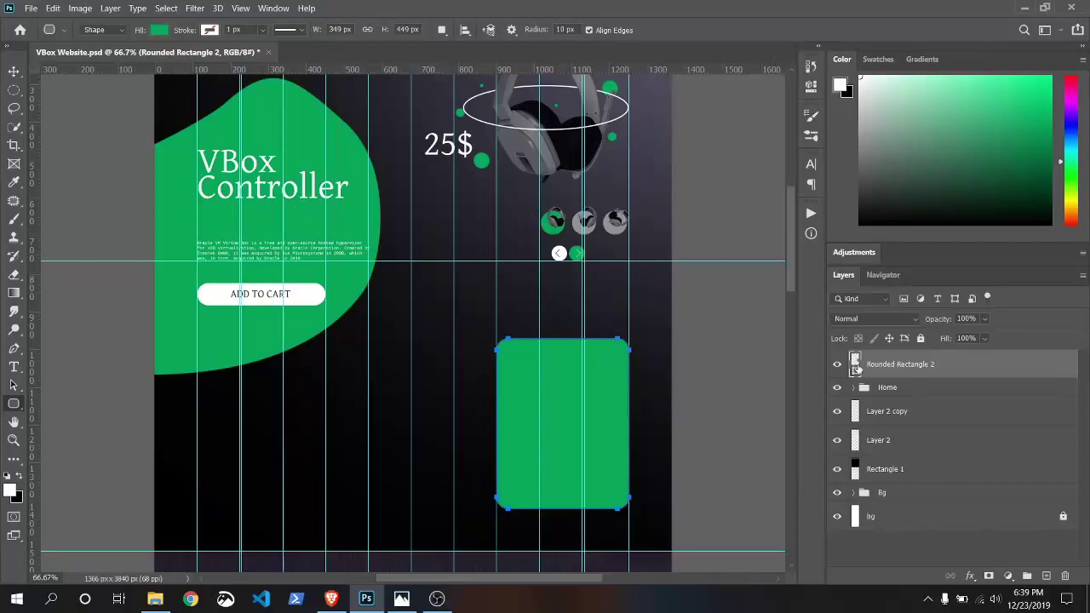
click(30, 7)
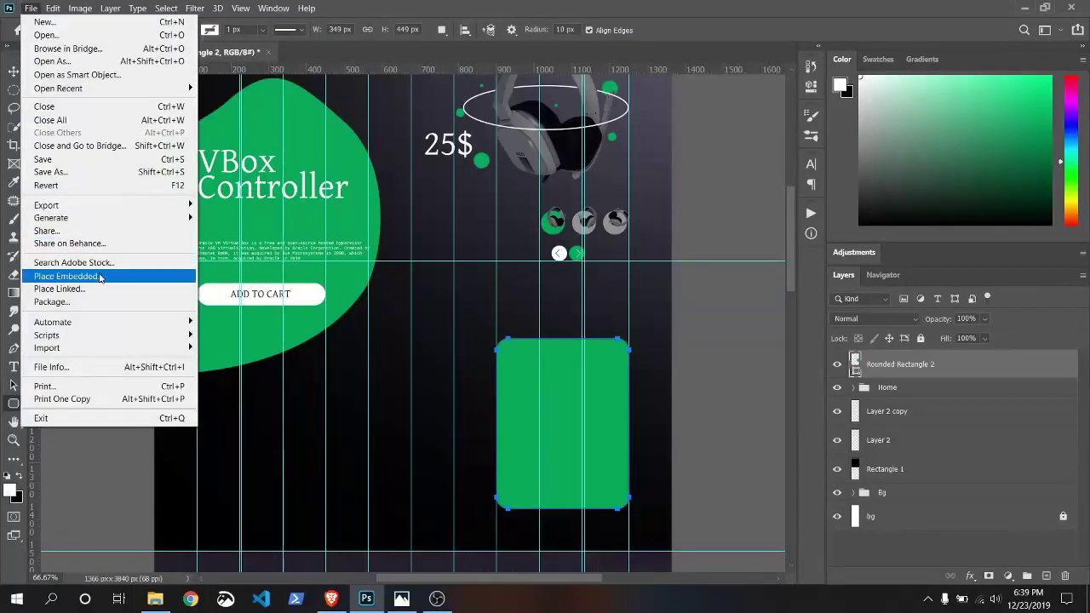
- Place the racing wheel image as embedded and position it on the card
click(51, 277)
scroll(392, 100, down, 3)
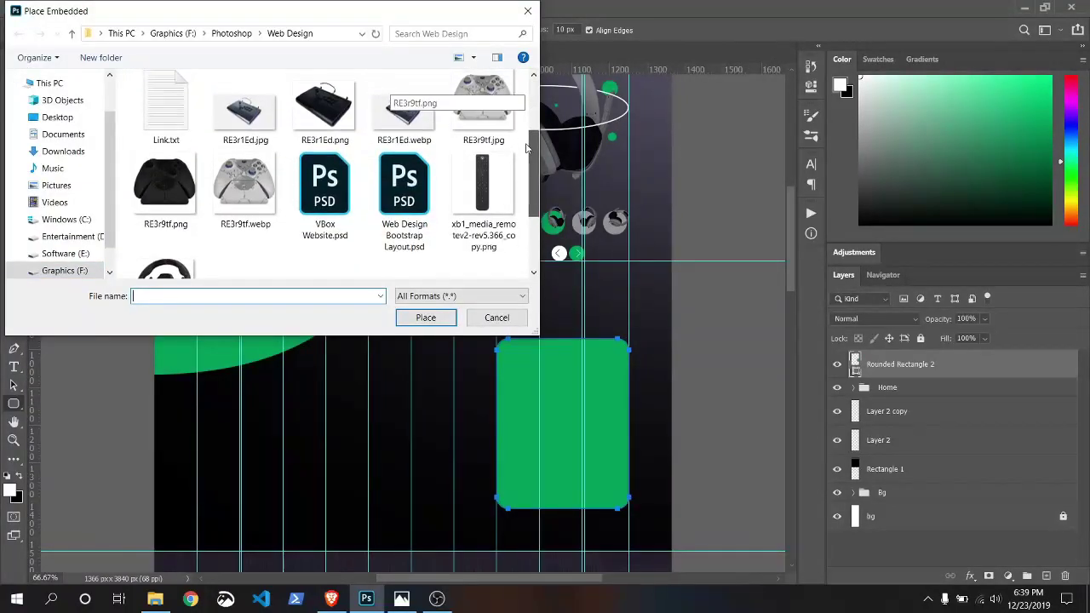
scroll(164, 209, down, 2)
click(165, 208)
click(426, 317)
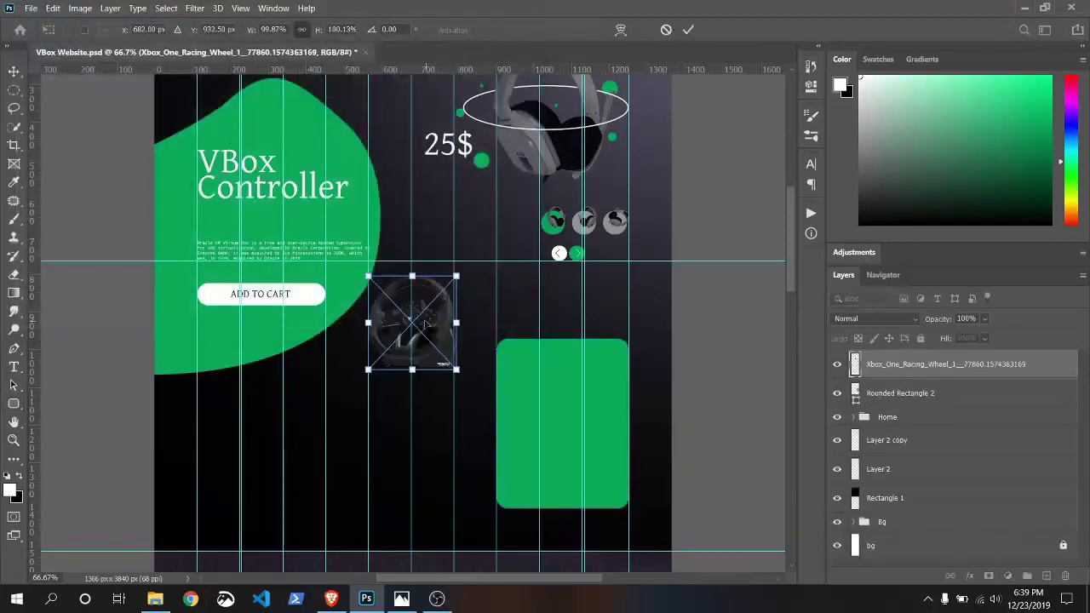
mouse_move(433, 327)
mouse_down()
mouse_move(601, 477)
mouse_move(587, 430)
mouse_up()
key(Return)
- Change the Rounded Rectangle 2 fill to a sampled dark grey (#252726)
click(902, 393)
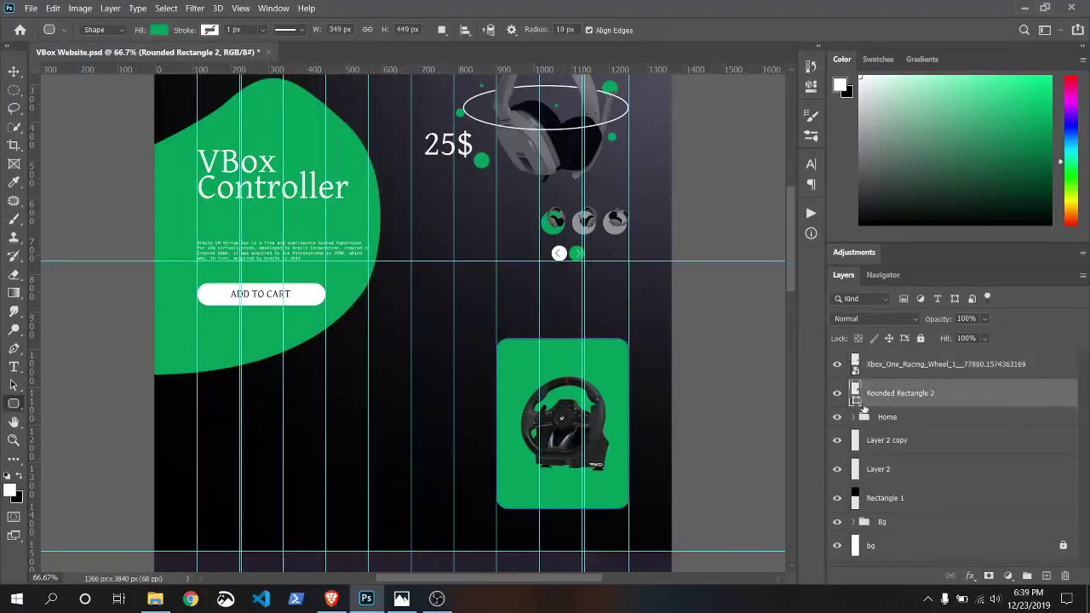
double_click(856, 393)
click(520, 332)
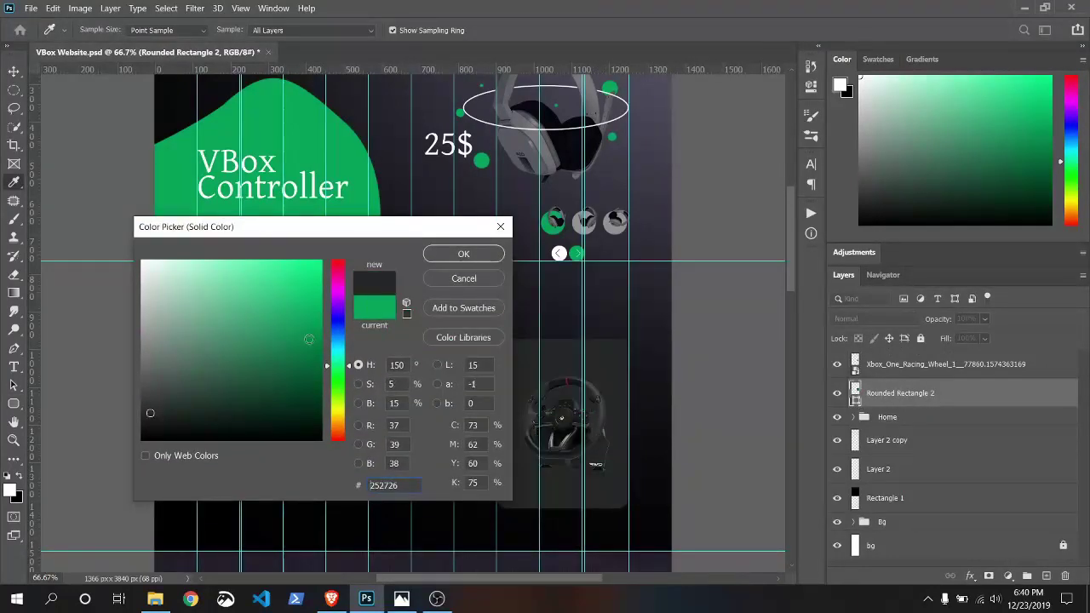
click(447, 252)
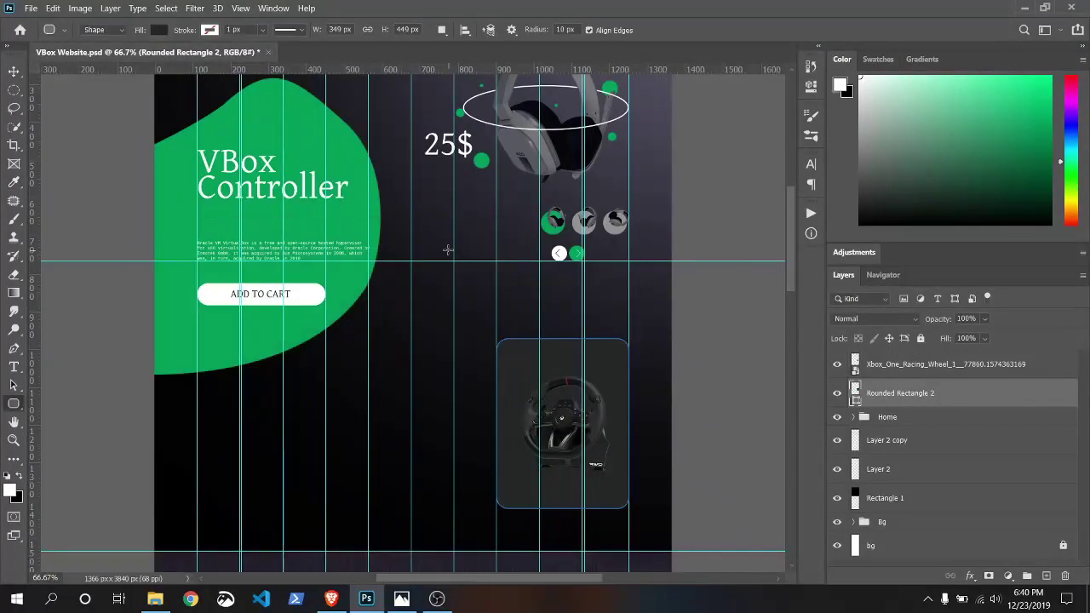
double_click(856, 392)
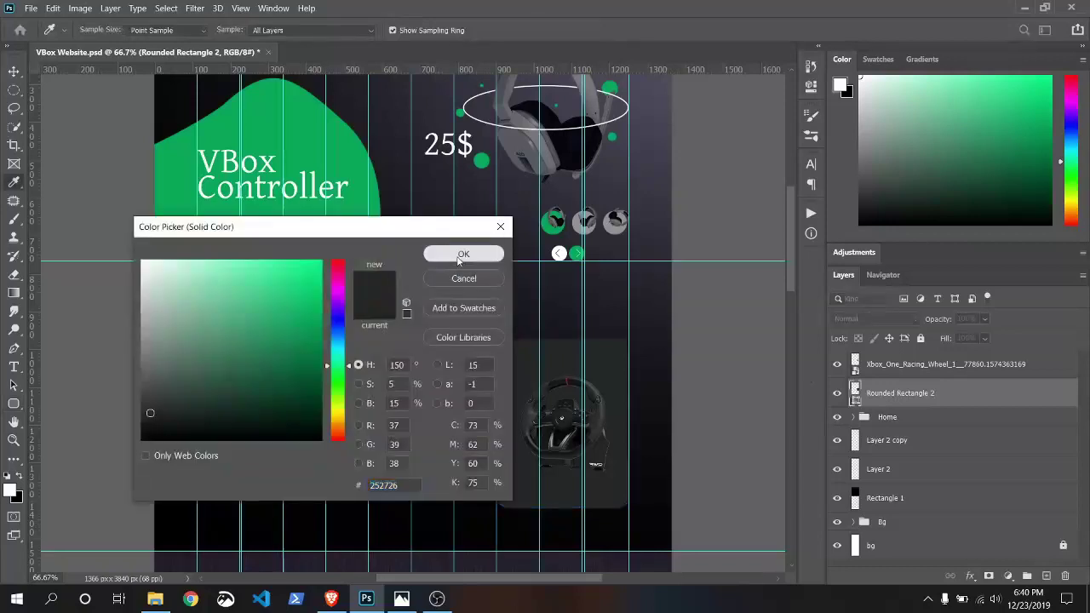
key(Escape)
click(1007, 576)
- Add a Gradient Fill layer and set its first stop to dark grey 262827
click(987, 346)
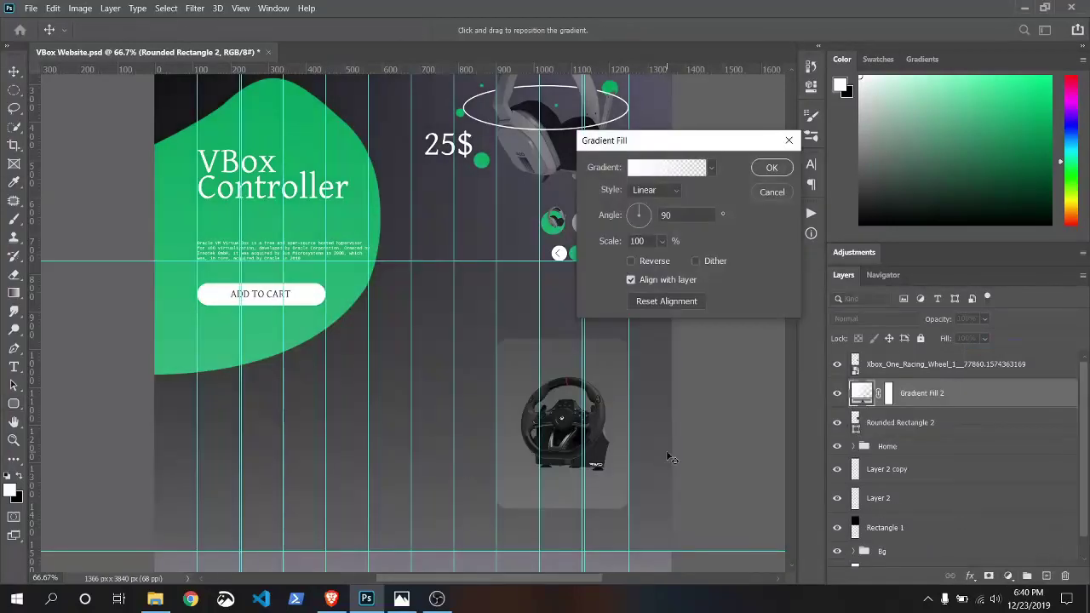
click(664, 166)
drag(213, 111, 149, 114)
double_click(78, 379)
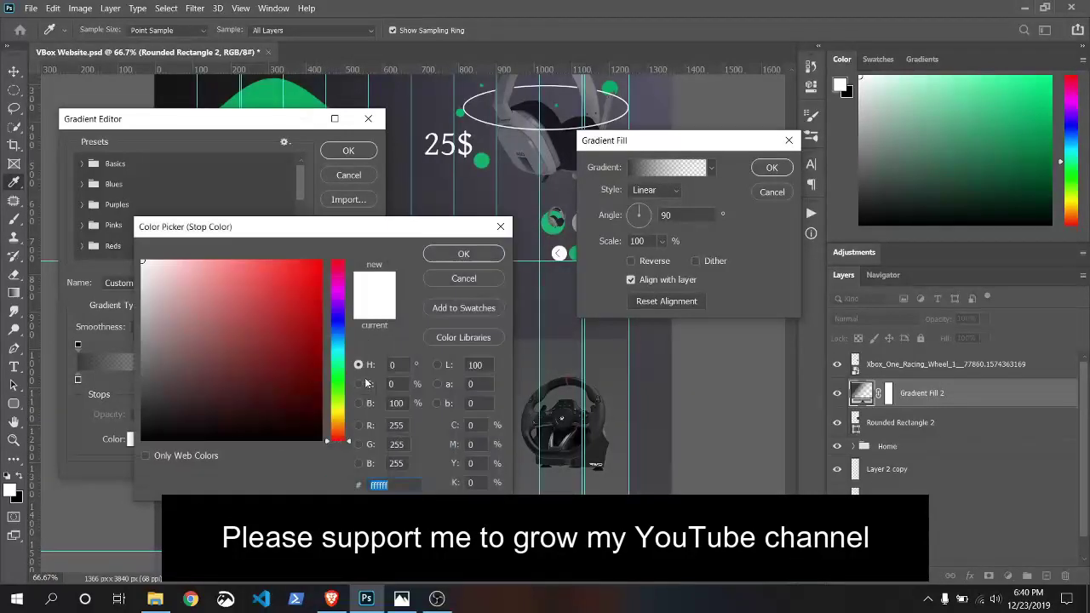
text(262827)
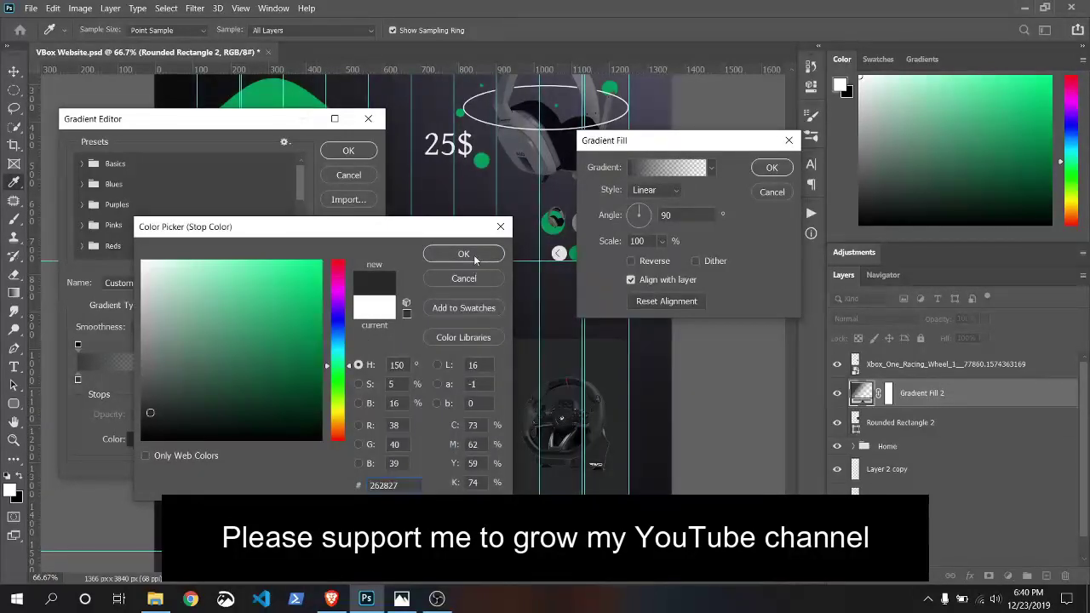
click(475, 258)
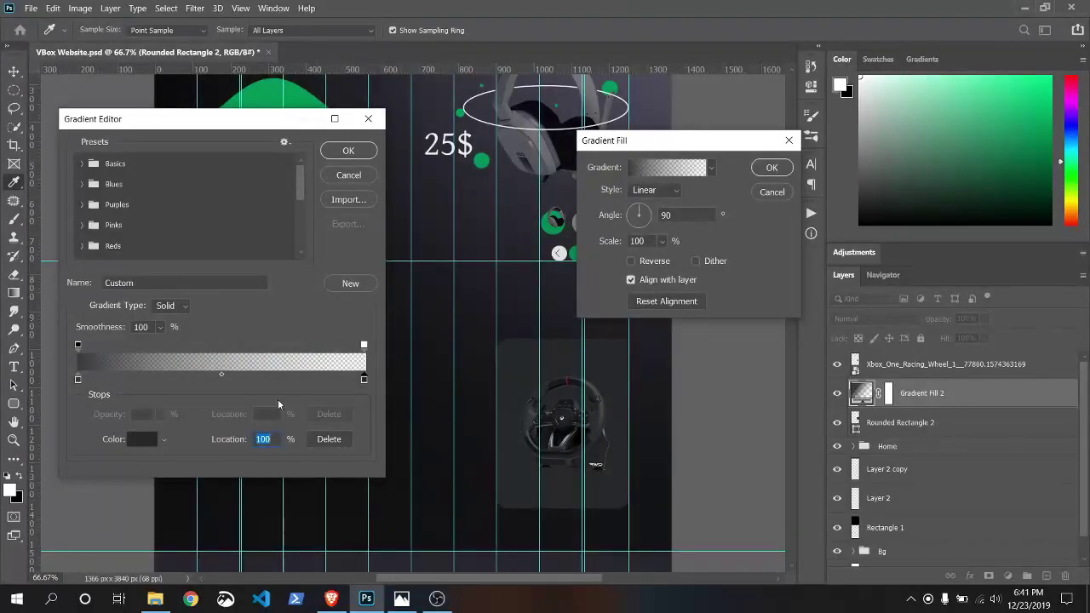
- Make the gradient's end stop fully opaque and review the stop colours
click(365, 345)
drag(162, 413, 257, 432)
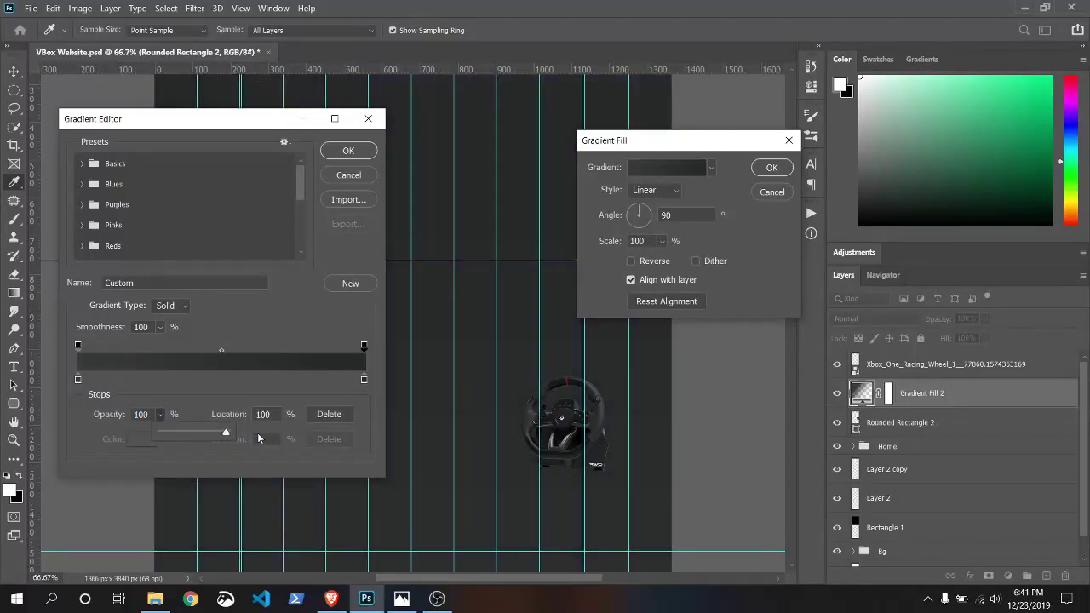
click(349, 149)
text(8)
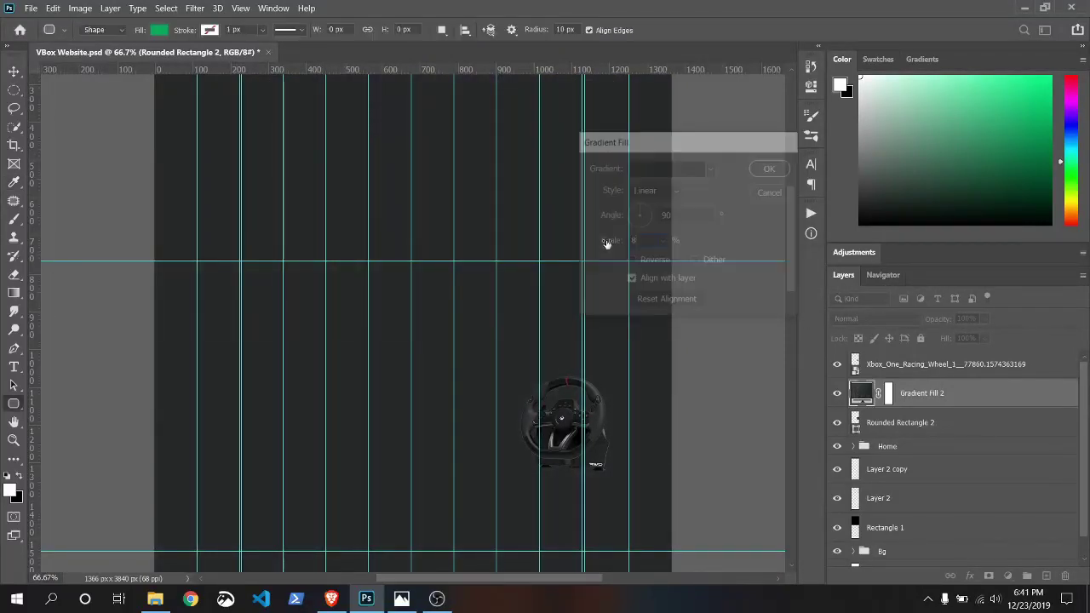
click(671, 171)
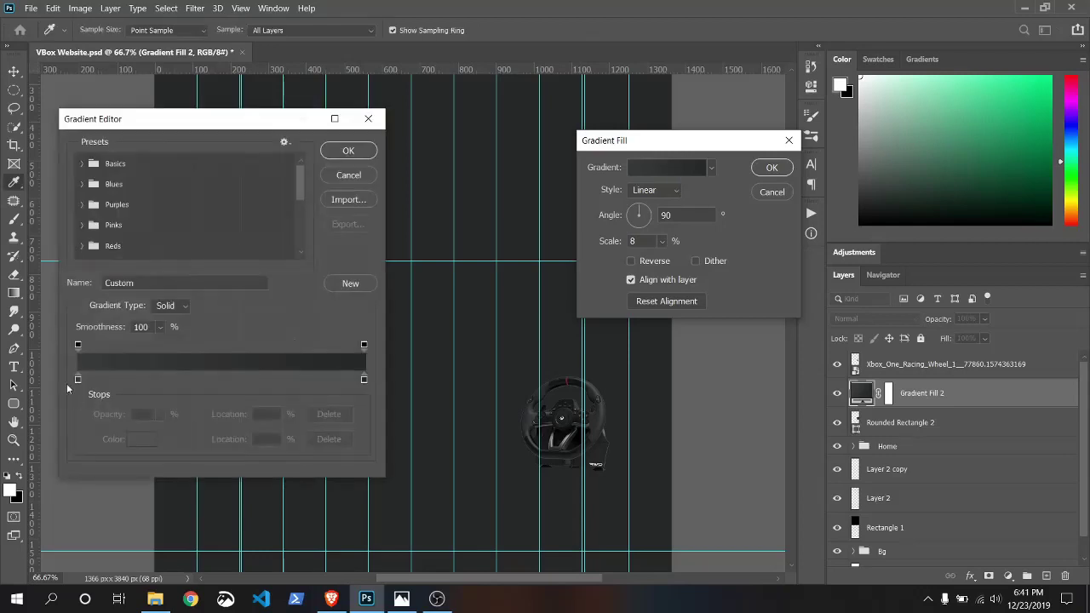
double_click(78, 379)
click(428, 278)
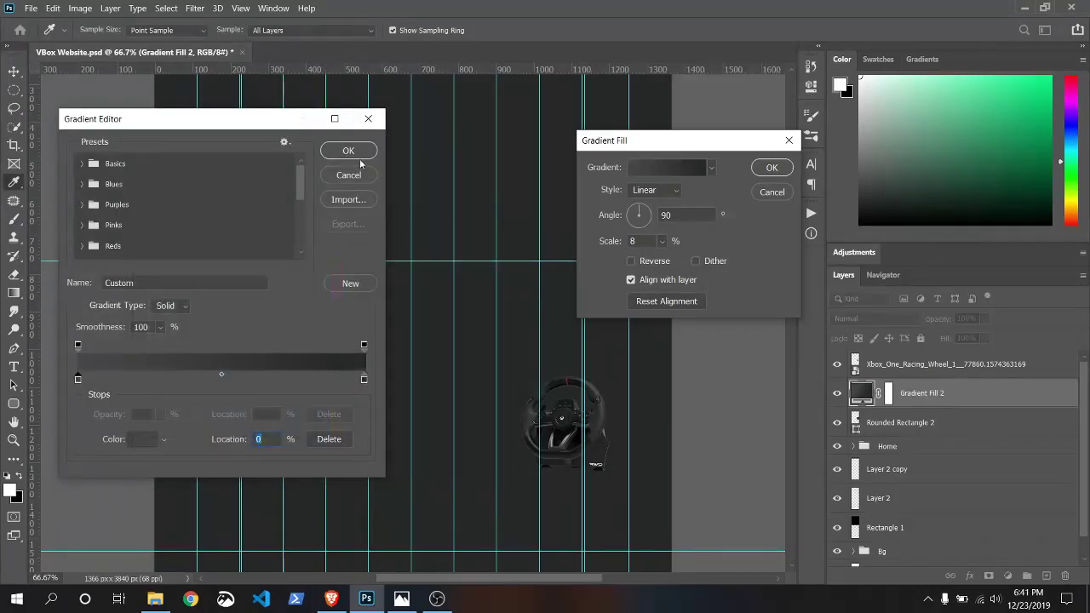
key(Return)
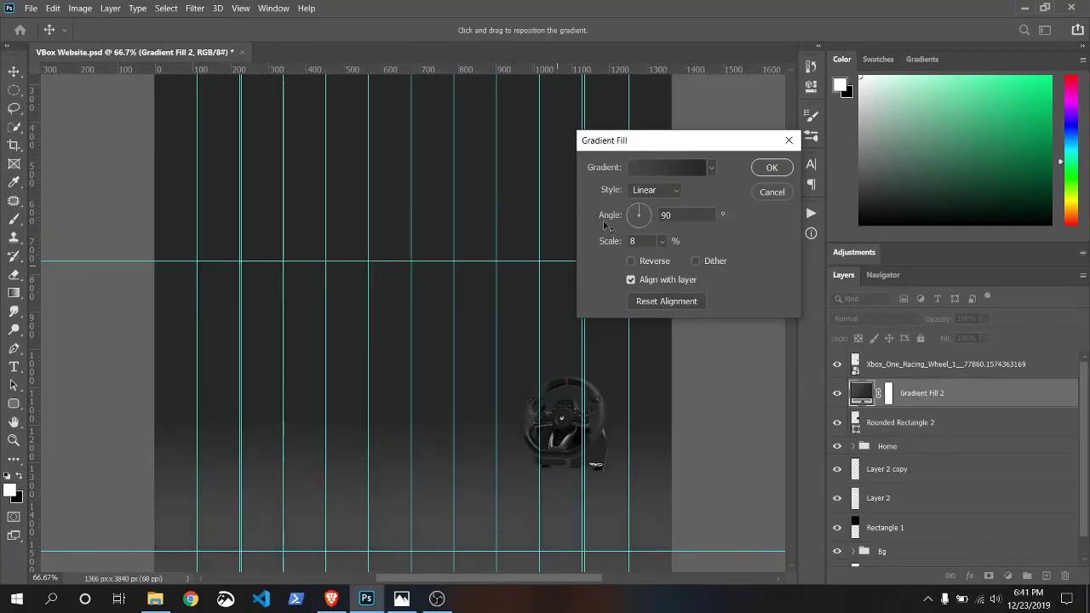
- Set the gradient to 136.96° angle and 32% scale, then clip it to the rounded rectangle
click(633, 216)
drag(632, 216, 619, 216)
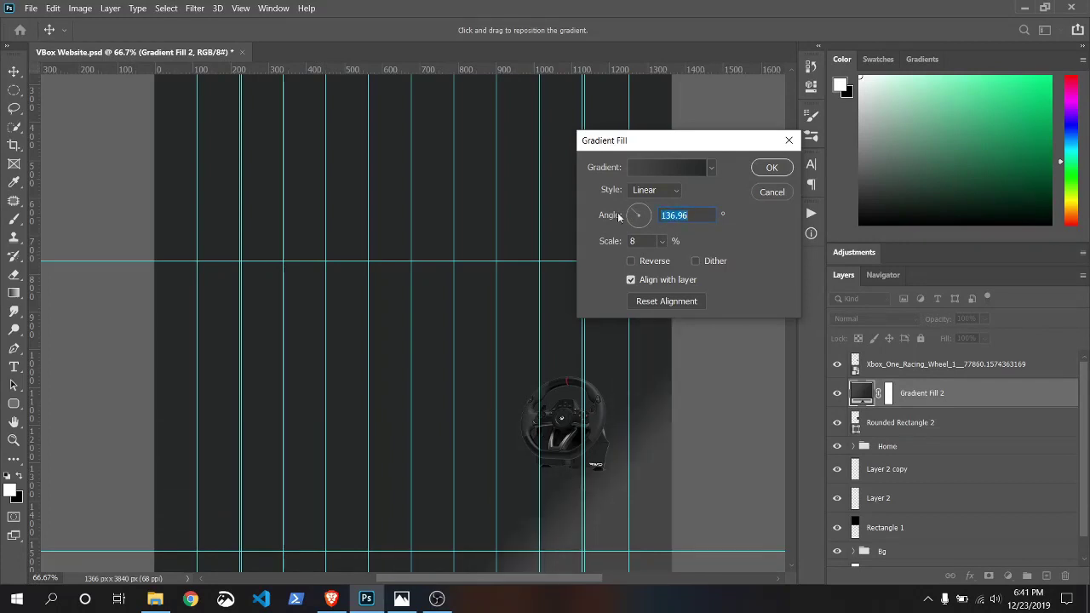
drag(517, 463, 498, 424)
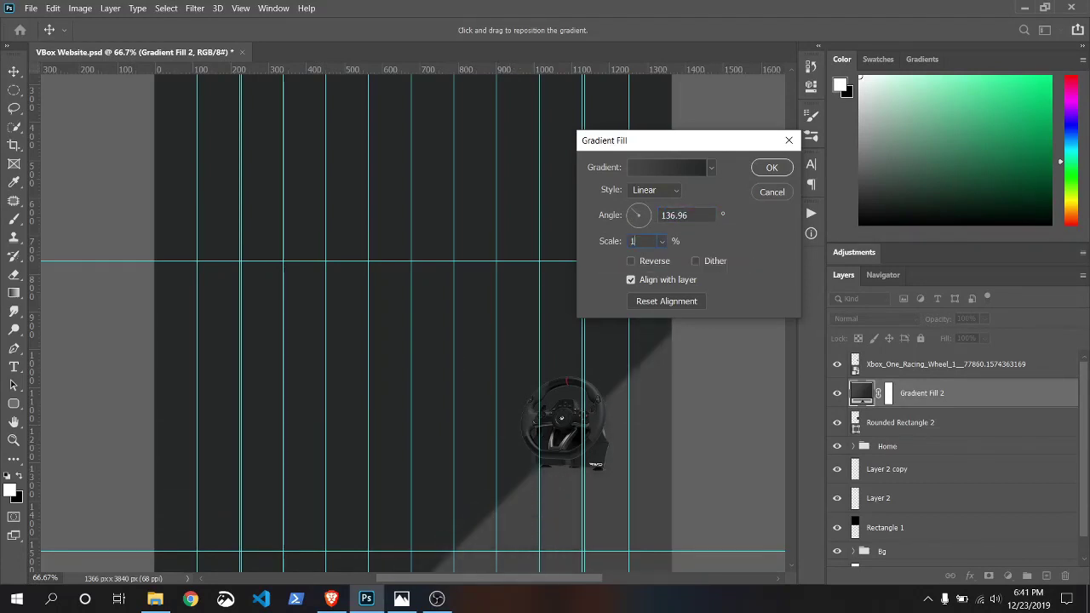
drag(598, 247, 606, 244)
key(Return)
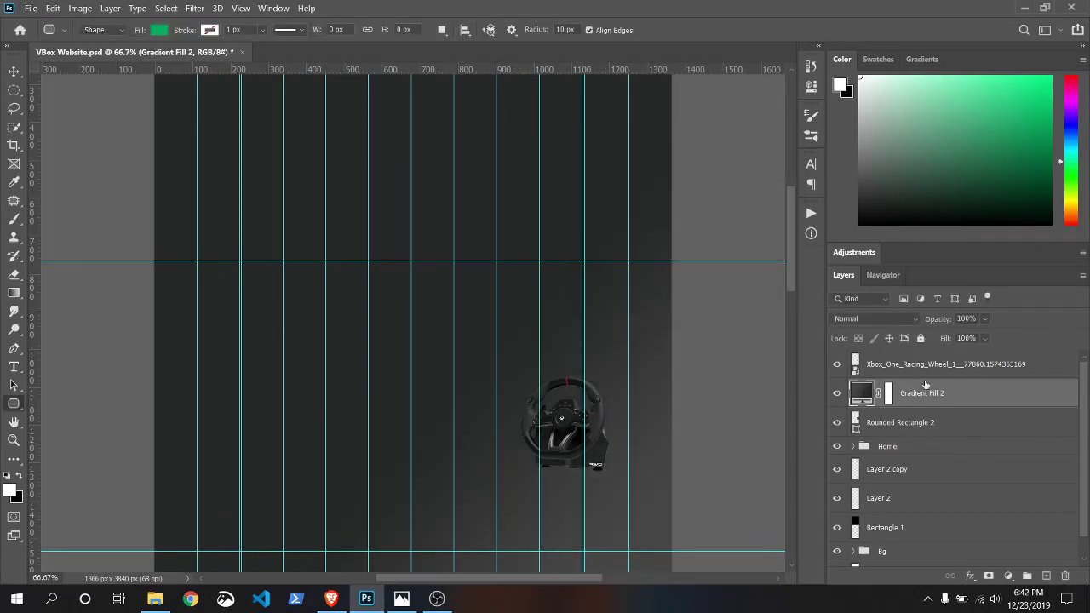
right_click(922, 393)
click(792, 258)
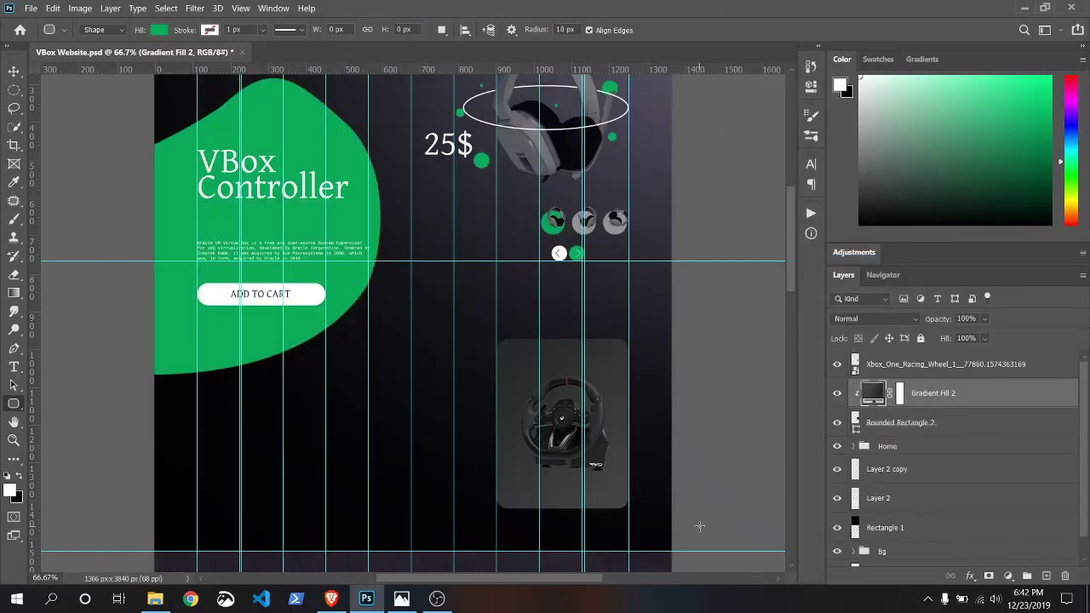
- Recheck the gradient fill settings, trying Reverse and leaving it off
double_click(877, 393)
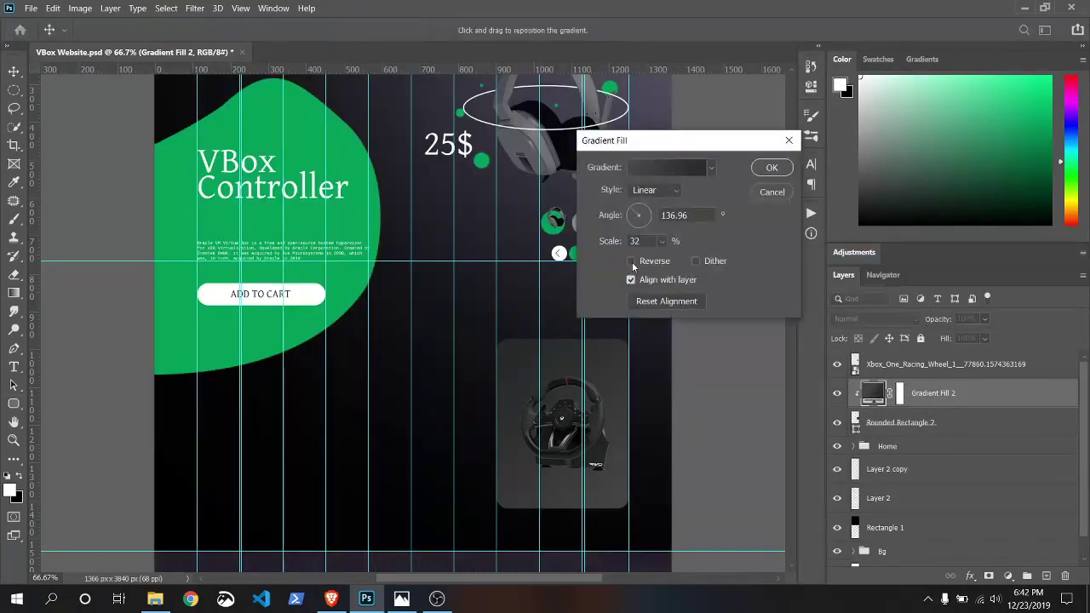
click(632, 261)
click(631, 261)
click(772, 169)
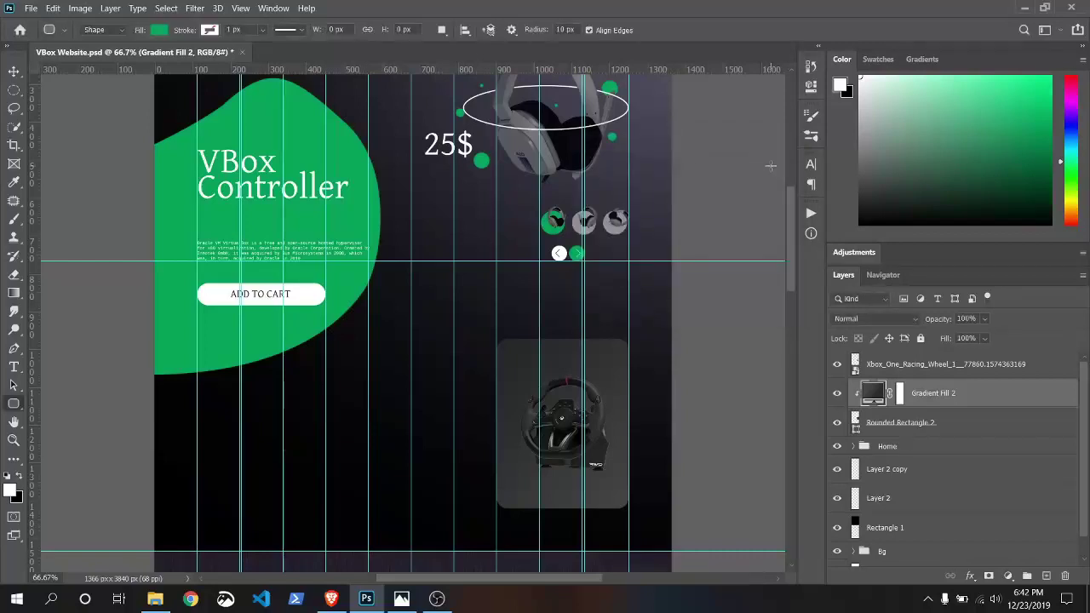
- Enlarge the racing wheel image to about 161% and clip it to the card
click(960, 366)
key(ctrl+t)
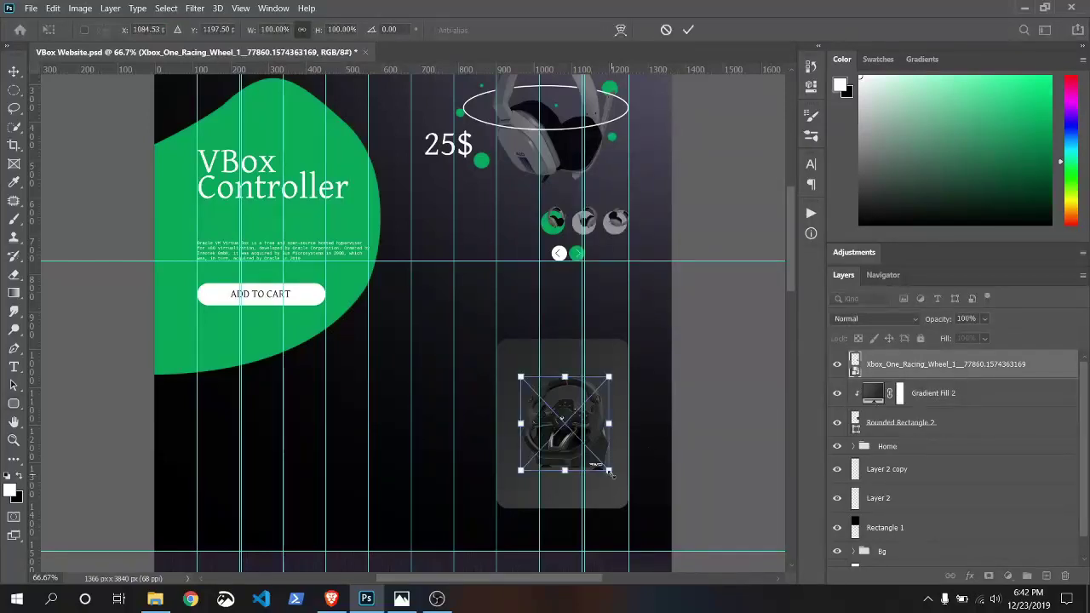
drag(607, 473, 665, 529)
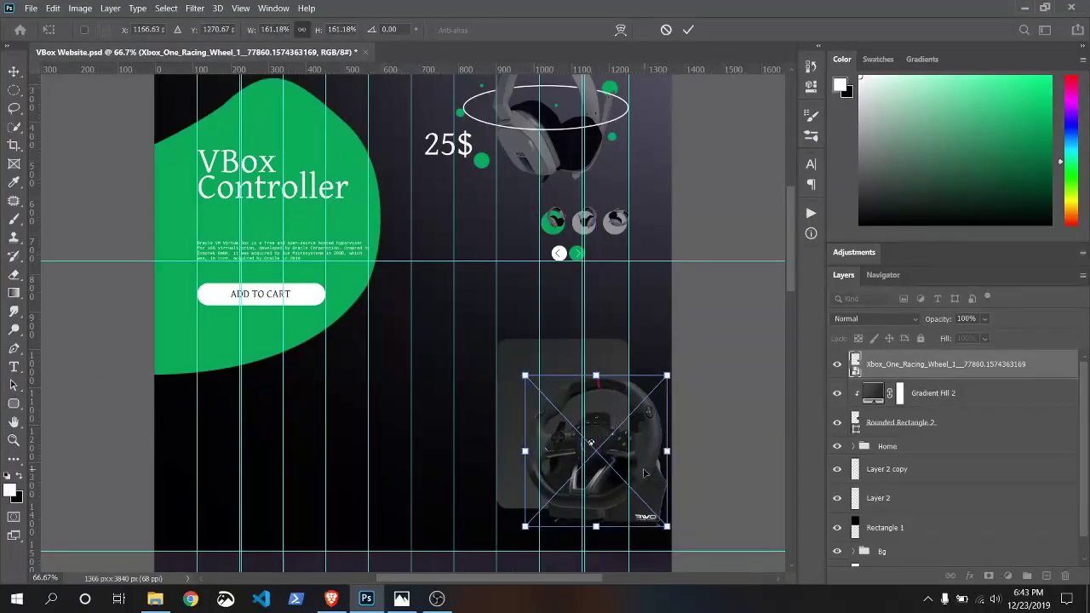
key(Return)
right_click(973, 364)
click(821, 308)
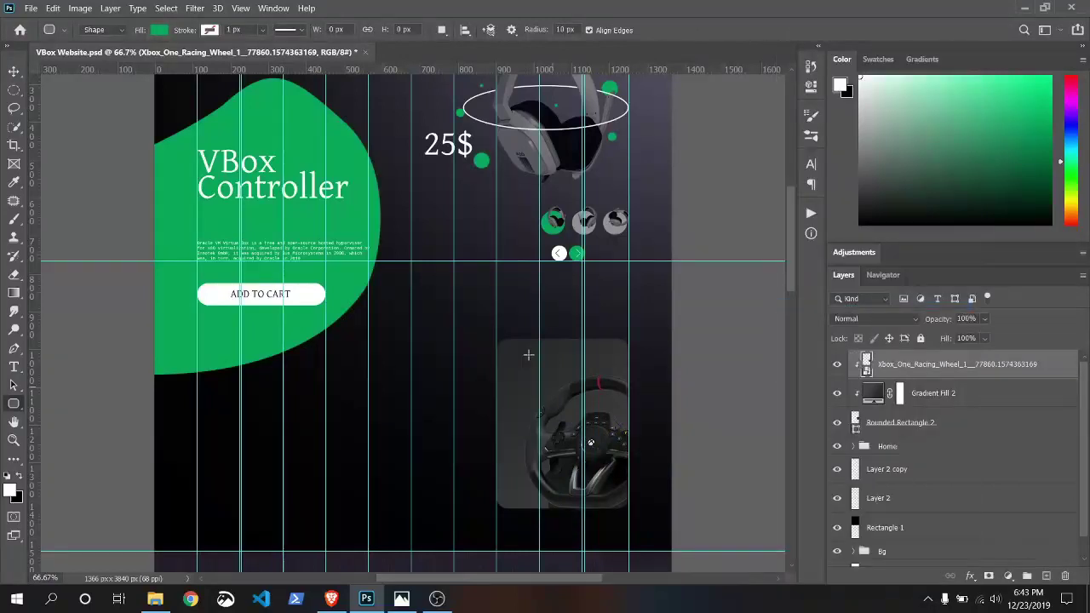
- Duplicate the VBox Controller text layer and move the copy to the top of the layers
key(v)
click(299, 356)
key(ctrl+j)
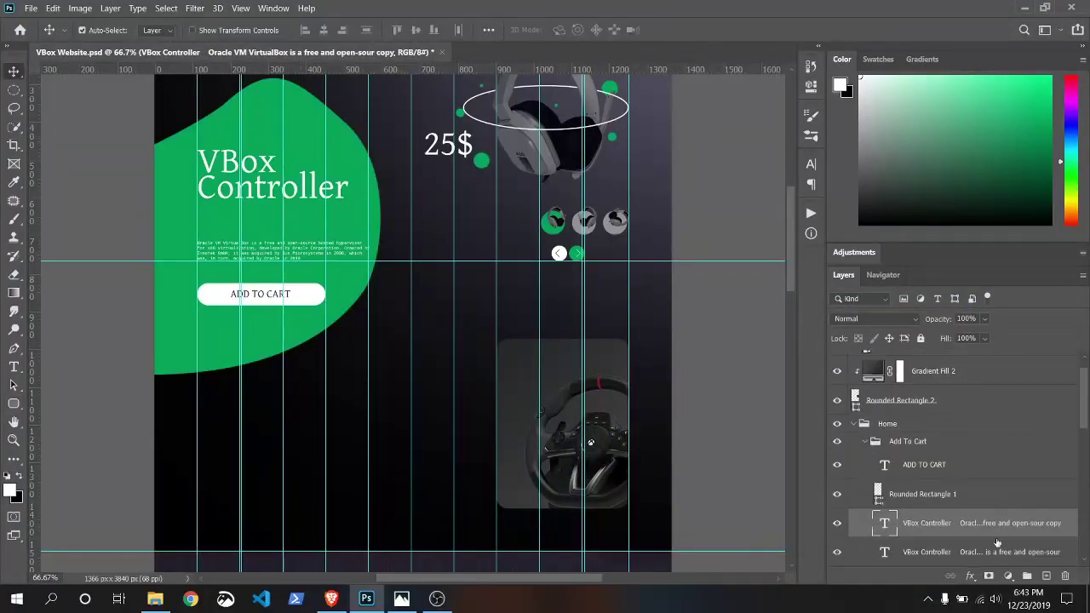
mouse_move(941, 545)
mouse_down()
mouse_move(908, 316)
mouse_move(873, 384)
mouse_up()
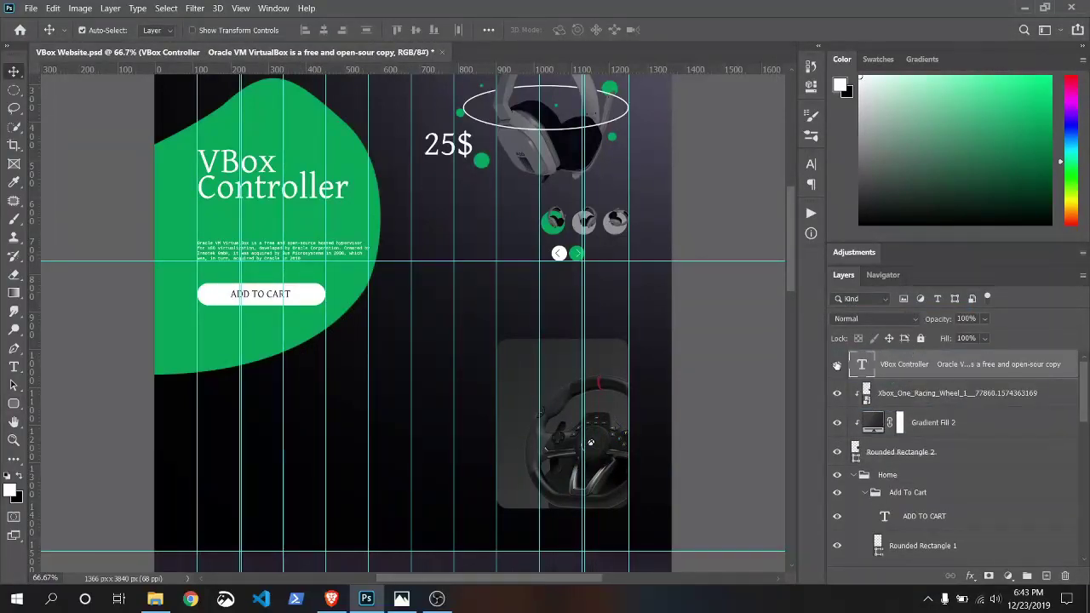
- Move the text copy into the second section, set 18 pt leading, and break the body after 'with'
drag(256, 170, 264, 436)
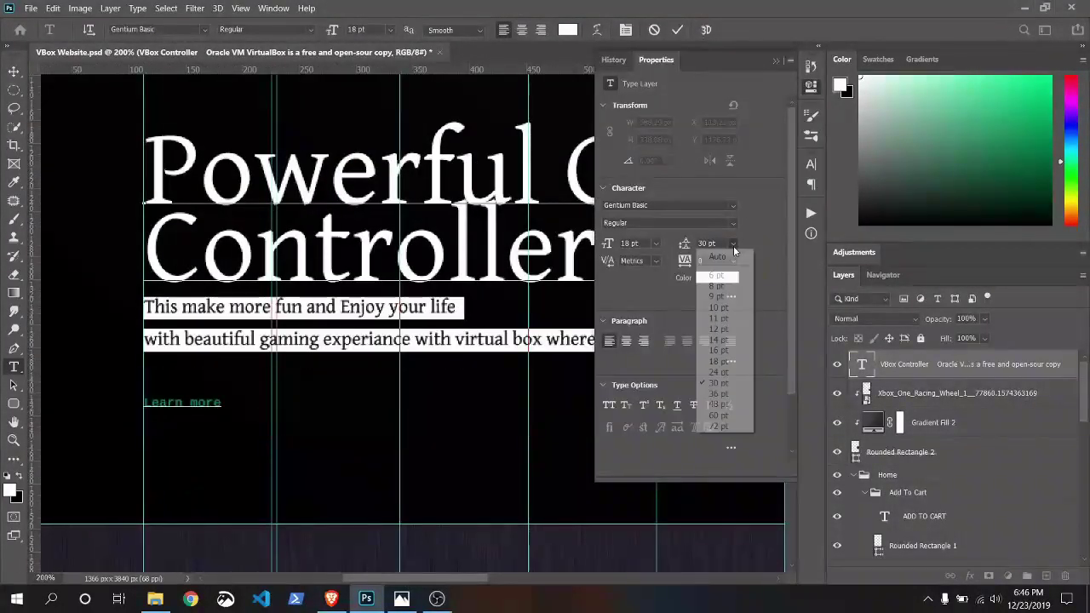
click(718, 361)
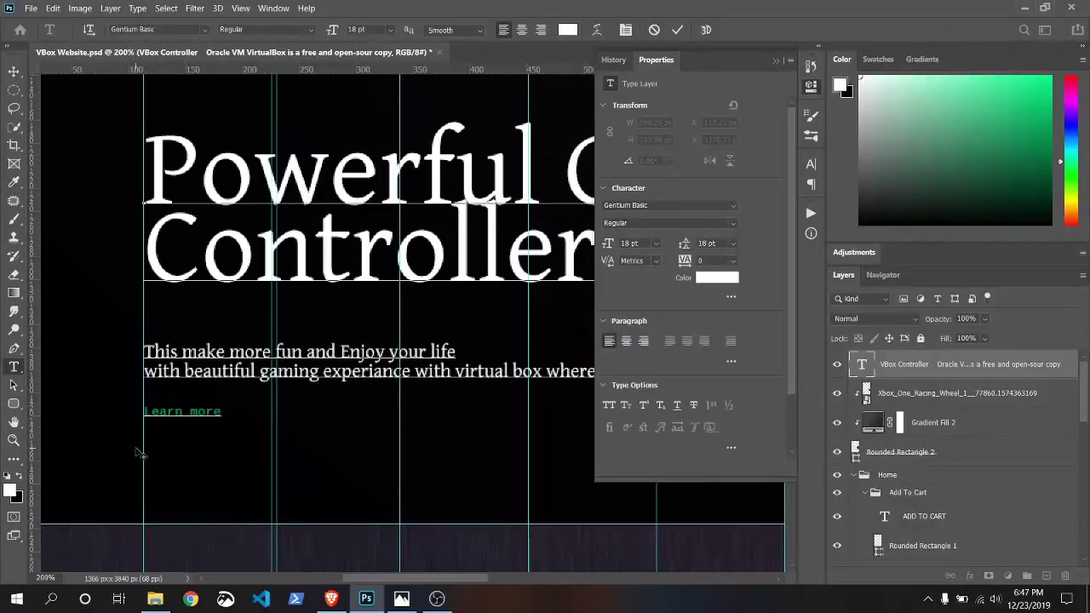
click(774, 62)
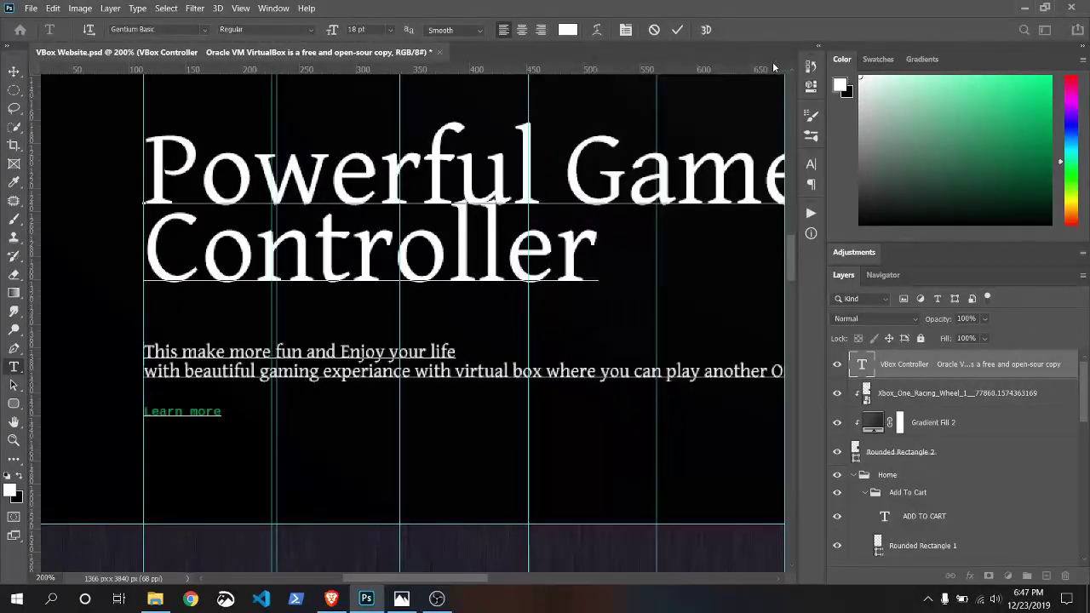
scroll(625, 275, down, 2)
click(432, 347)
key(Return)
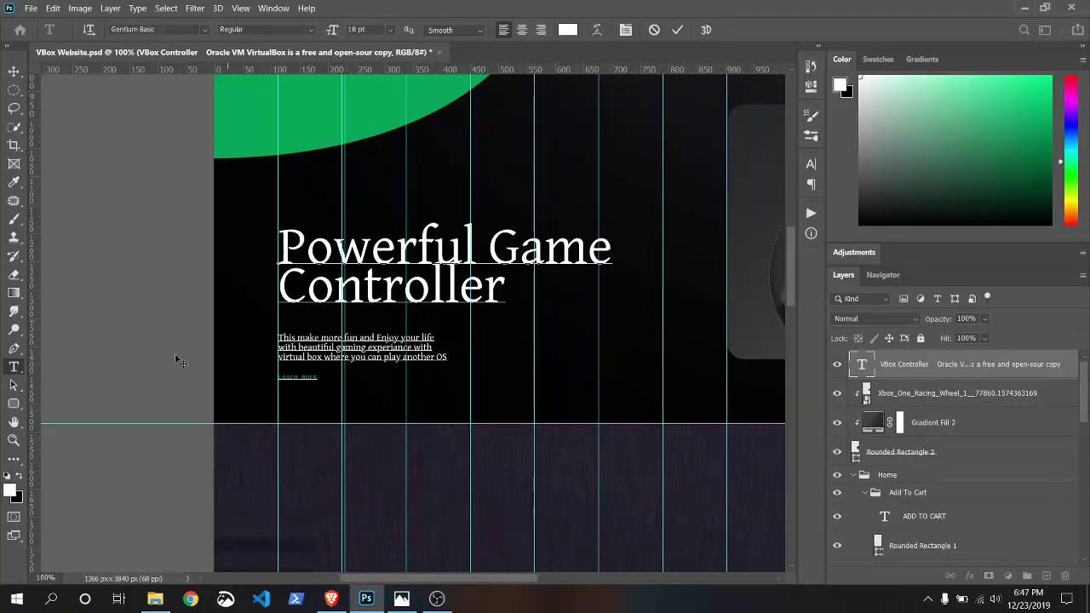
click(679, 32)
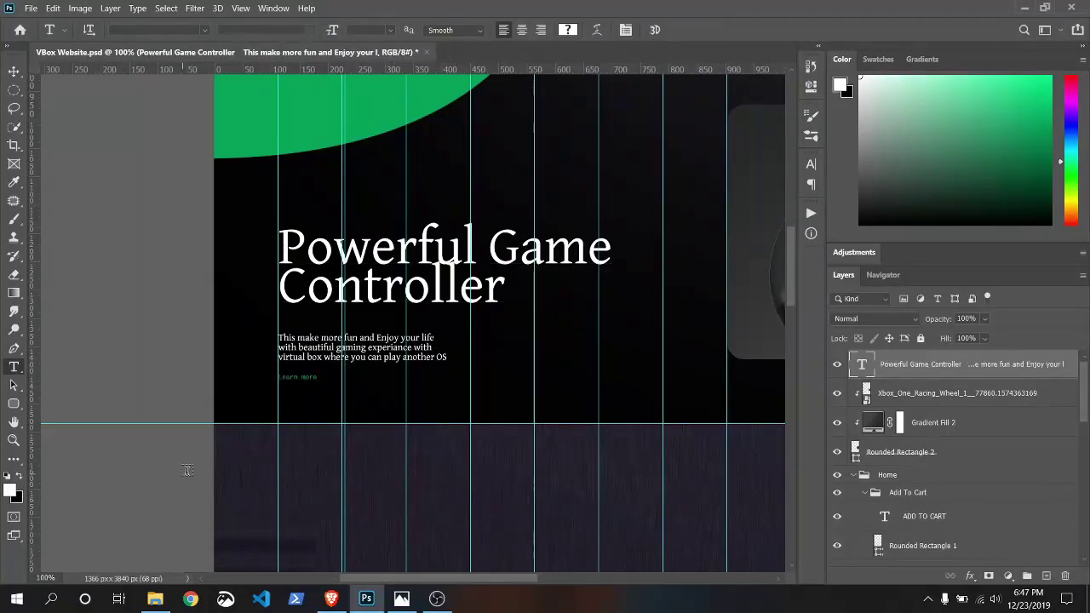
- Group the second section's text, card, gradient and wheel layers into a folder named '2nd Page'
key(ctrl+minus)
drag(792, 278, 792, 255)
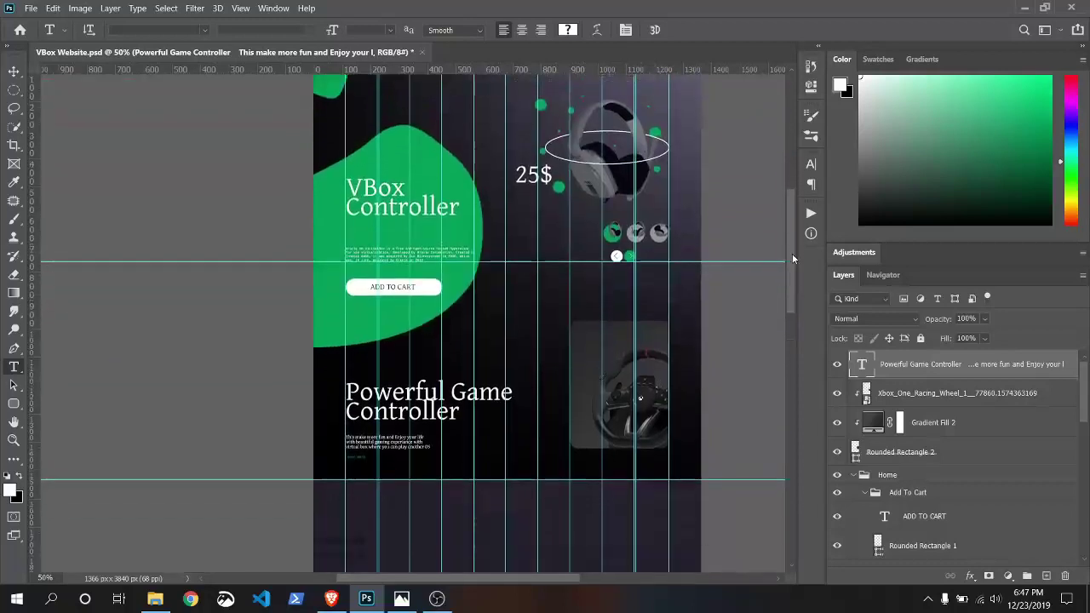
click(946, 424)
click(838, 453)
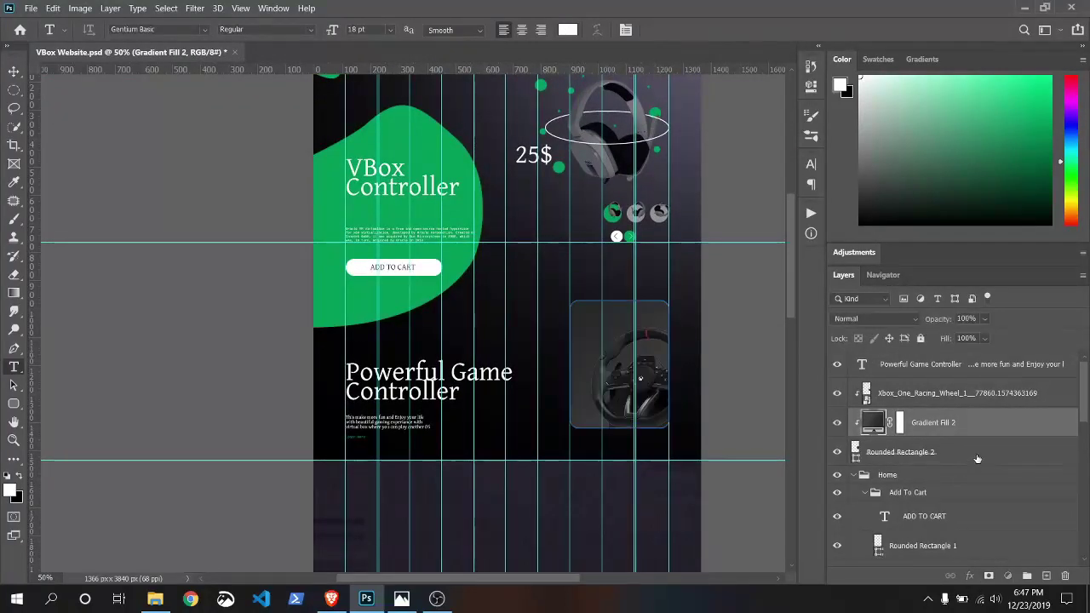
click(977, 454)
shift+click(969, 367)
key(ctrl+g)
double_click(893, 358)
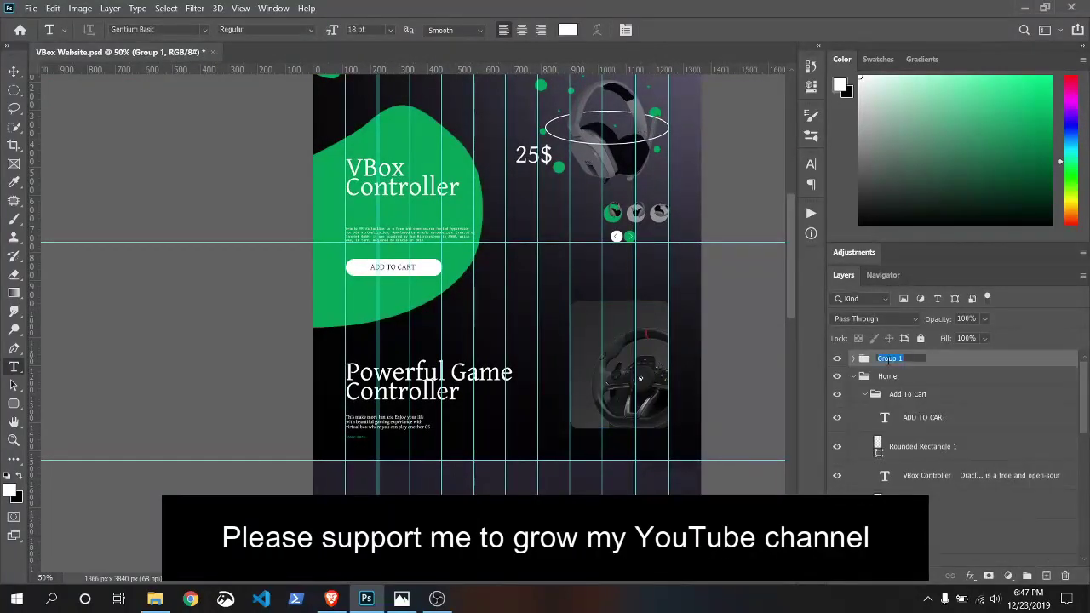
text(2nd Page)
key(Return)
drag(792, 281, 805, 368)
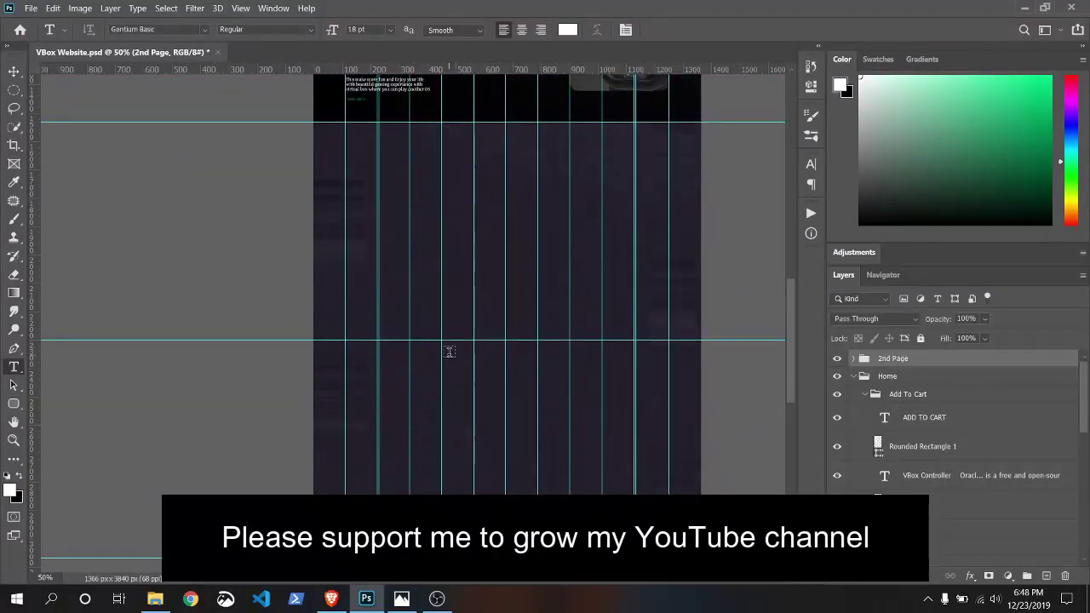
- Draw a black-filled rectangle covering the empty lower page area
click(1047, 576)
right_click(14, 404)
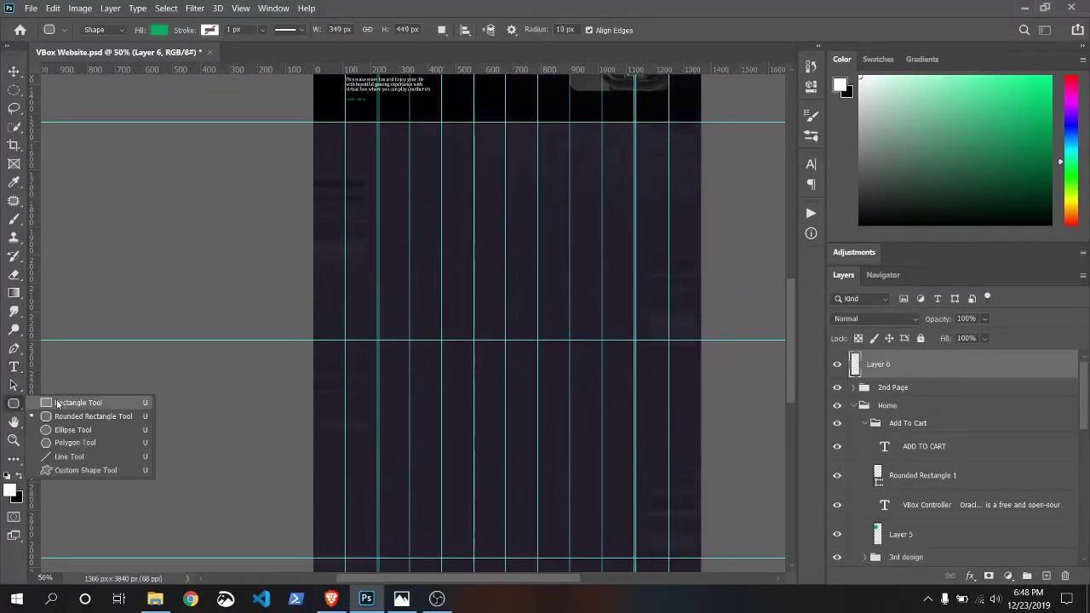
click(64, 407)
mouse_move(722, 560)
mouse_down()
mouse_move(315, 193)
mouse_move(304, 114)
mouse_up()
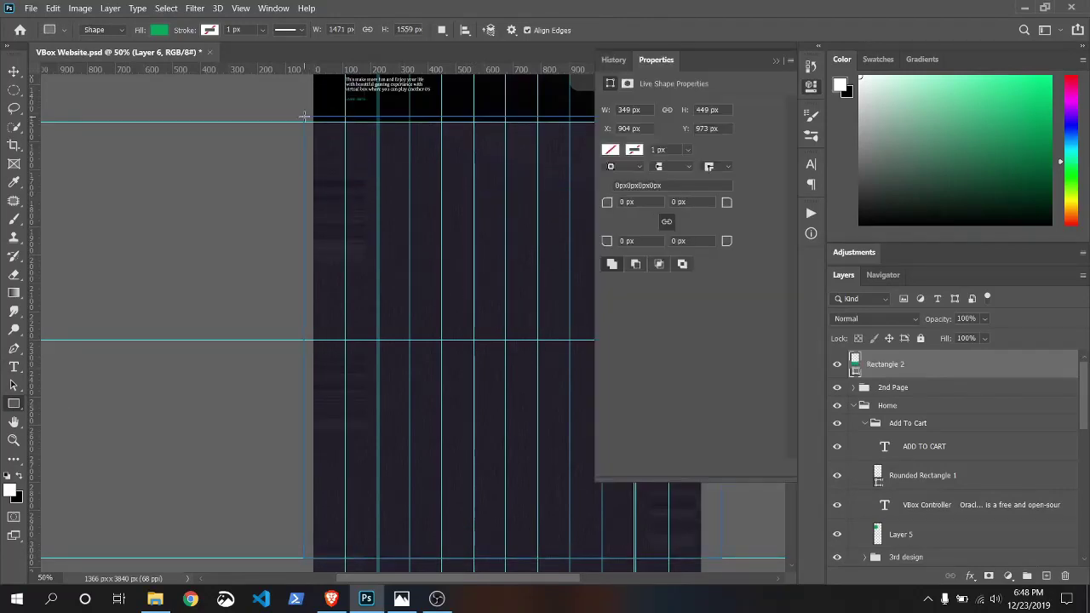
click(610, 150)
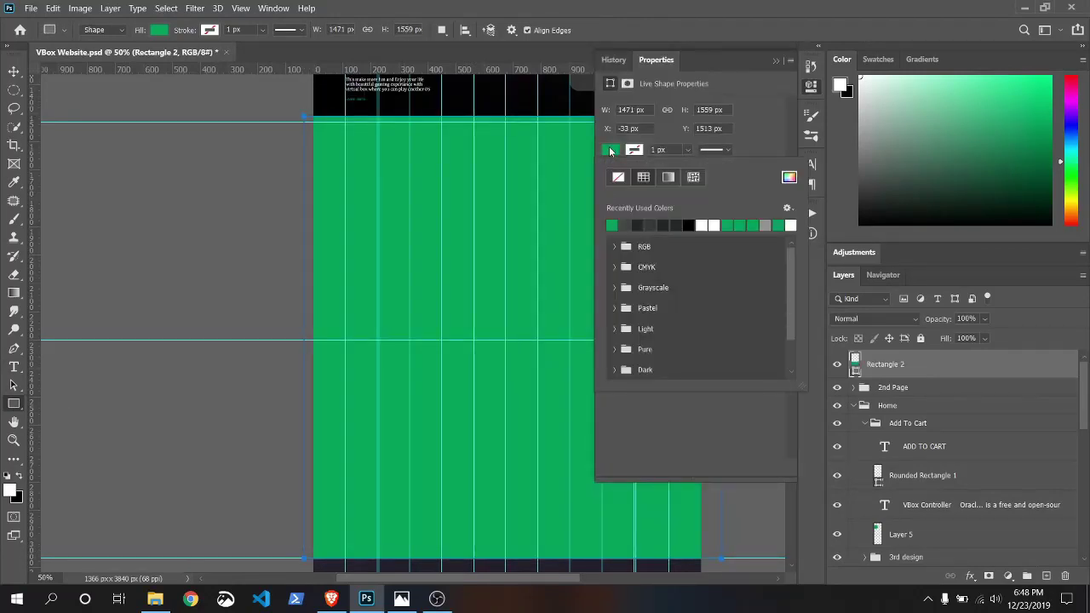
click(688, 225)
click(776, 60)
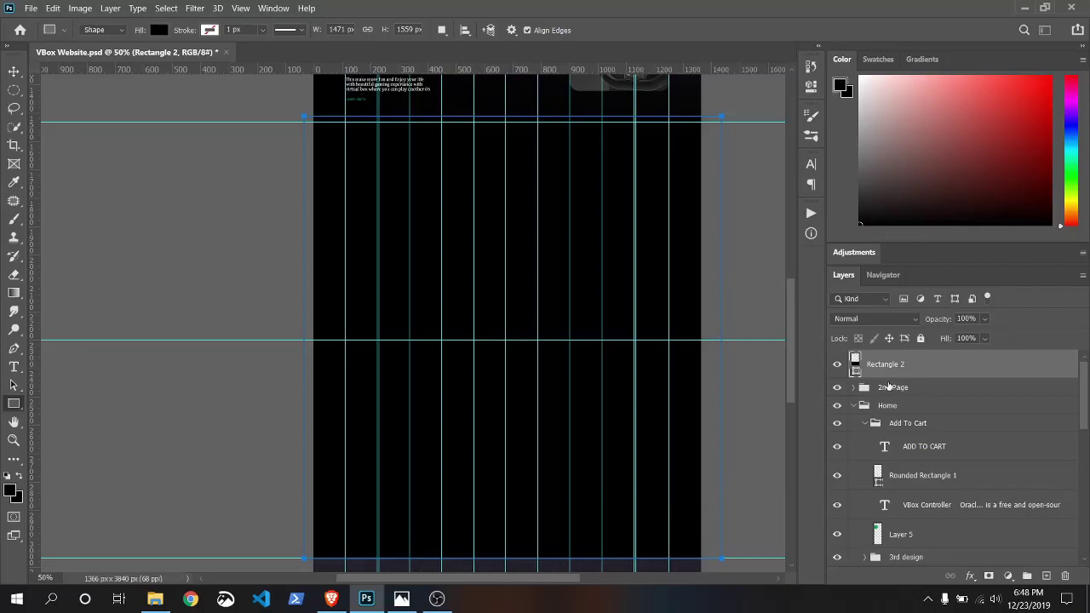
- Collapse the Home group, move it to the top of the layers, and select Rectangle 2
click(889, 388)
click(887, 406)
click(853, 405)
mouse_move(887, 405)
mouse_down()
mouse_move(885, 356)
mouse_move(880, 378)
mouse_up()
drag(790, 317, 792, 272)
click(860, 401)
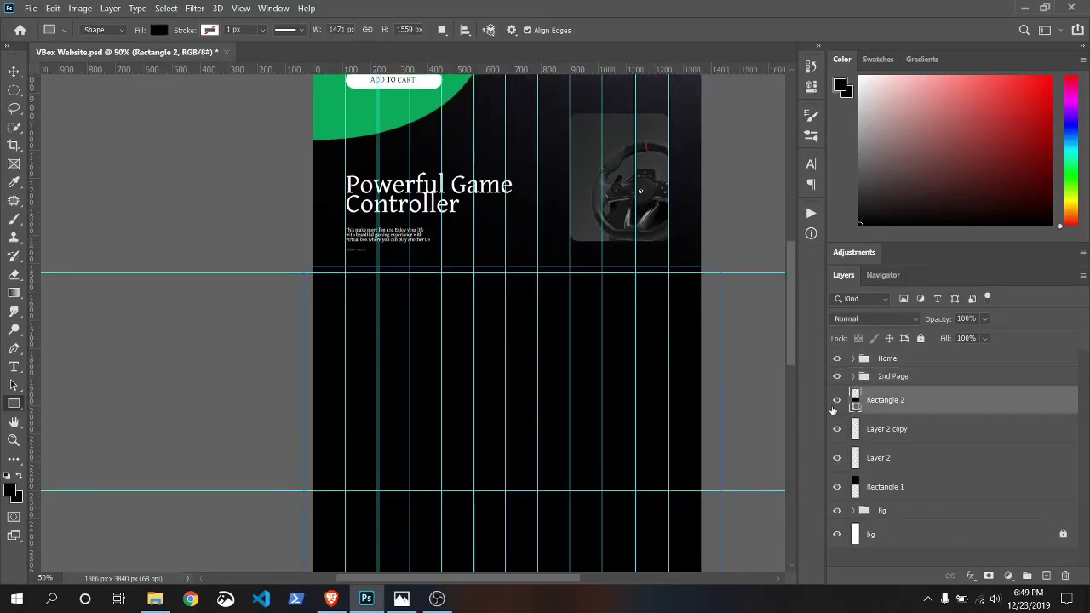
- Place RE3r1Ed.png as embedded and enlarge it across the lower section
click(30, 8)
click(60, 275)
drag(535, 151, 535, 171)
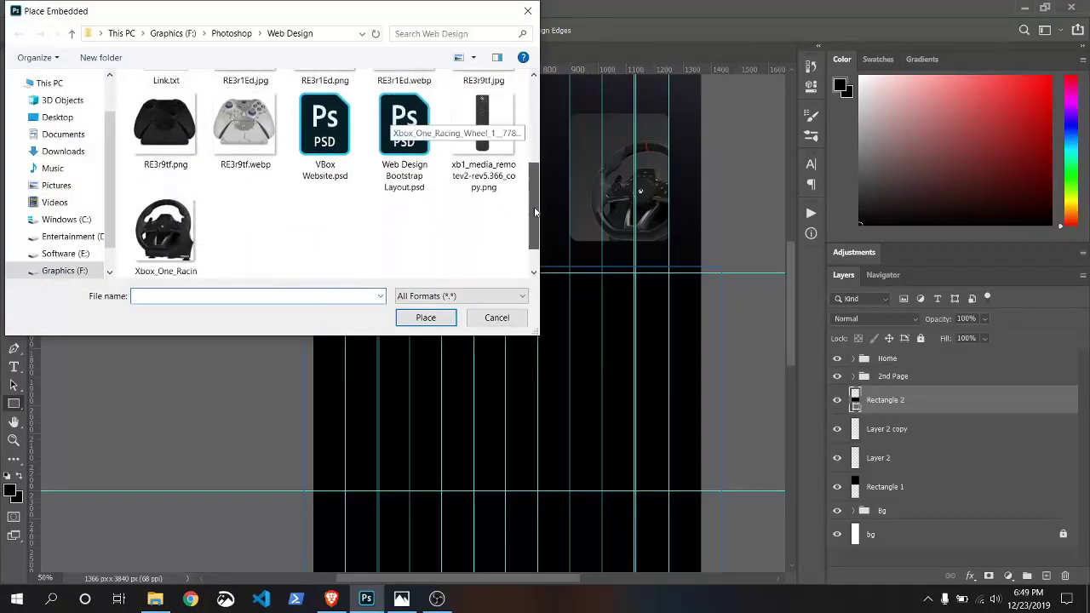
click(325, 128)
click(426, 318)
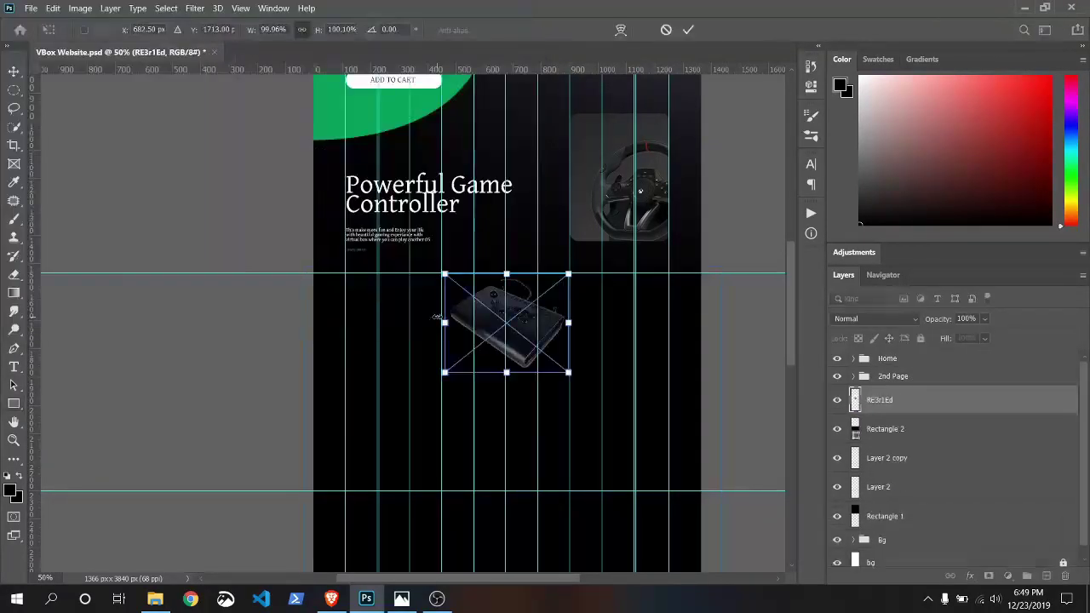
drag(519, 356, 396, 391)
mouse_move(452, 414)
mouse_down()
mouse_move(628, 516)
mouse_move(643, 563)
mouse_up()
click(688, 30)
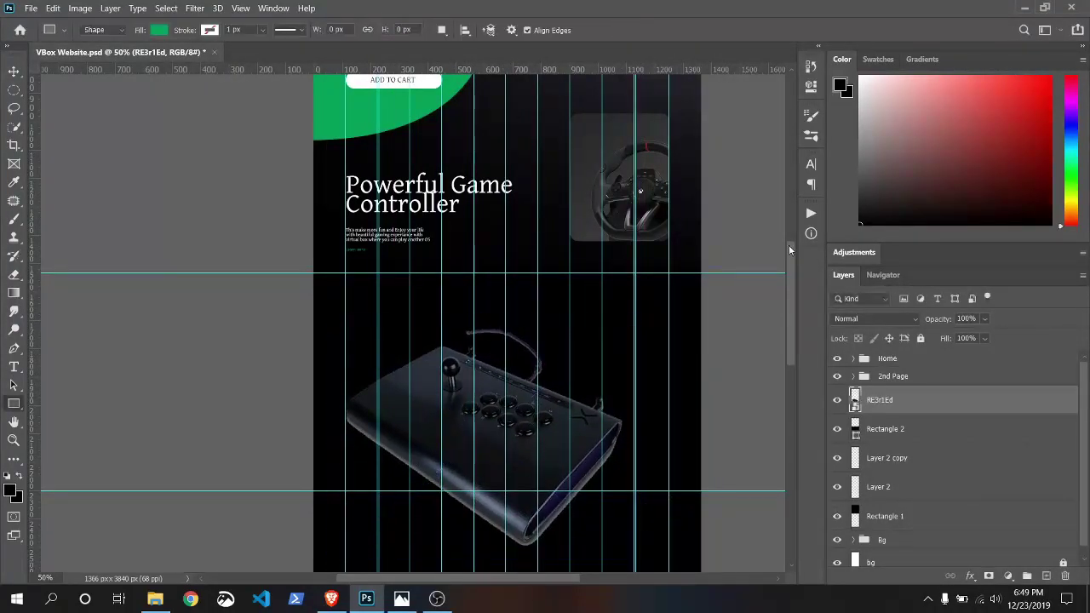
- Recolour the Rectangle 2 fill to dark grey, then select the RE3r1Ed layer
click(892, 431)
double_click(855, 432)
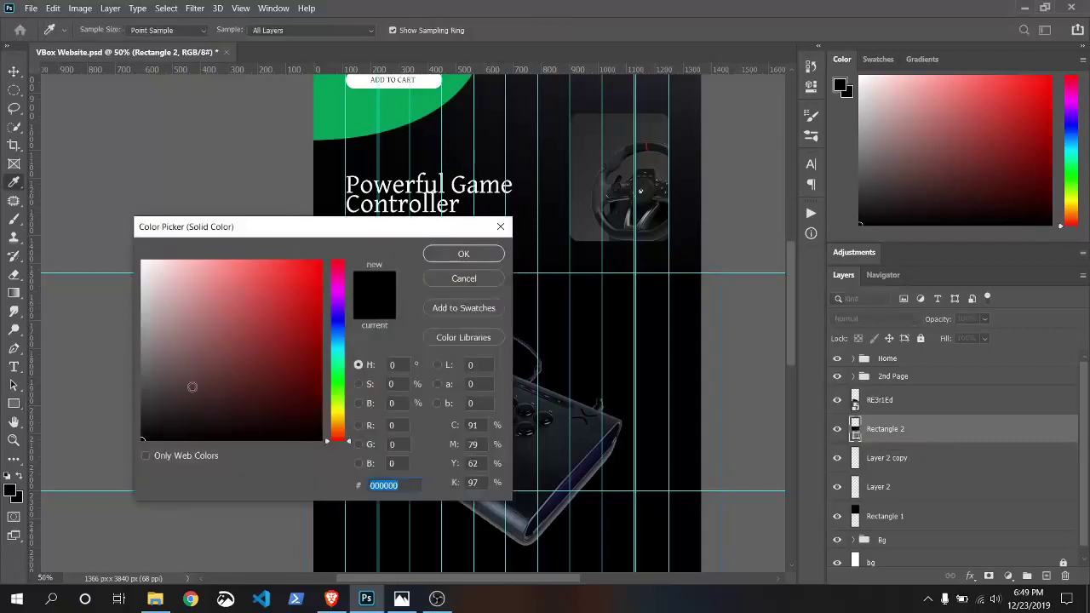
click(460, 254)
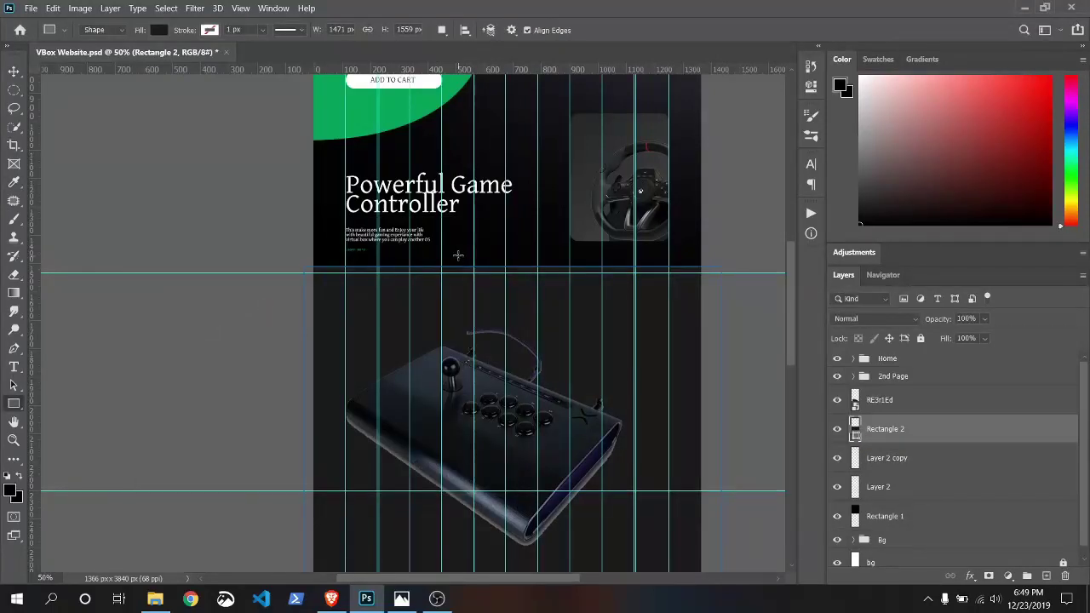
click(911, 402)
- Clip the controller image to the rectangle and add a new Gradient Fill layer
right_click(914, 402)
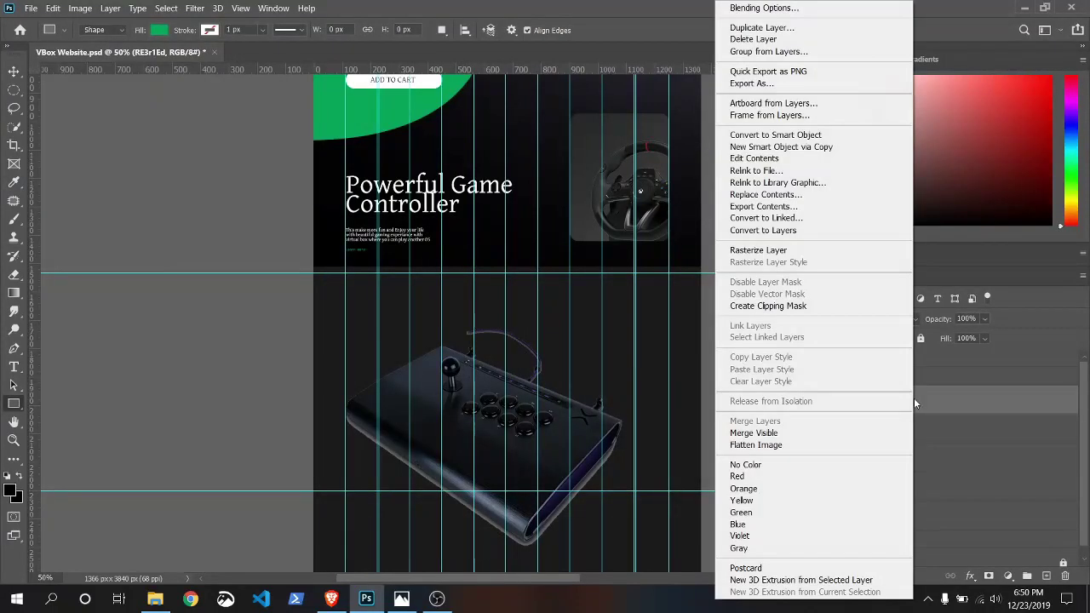
click(953, 305)
click(1046, 577)
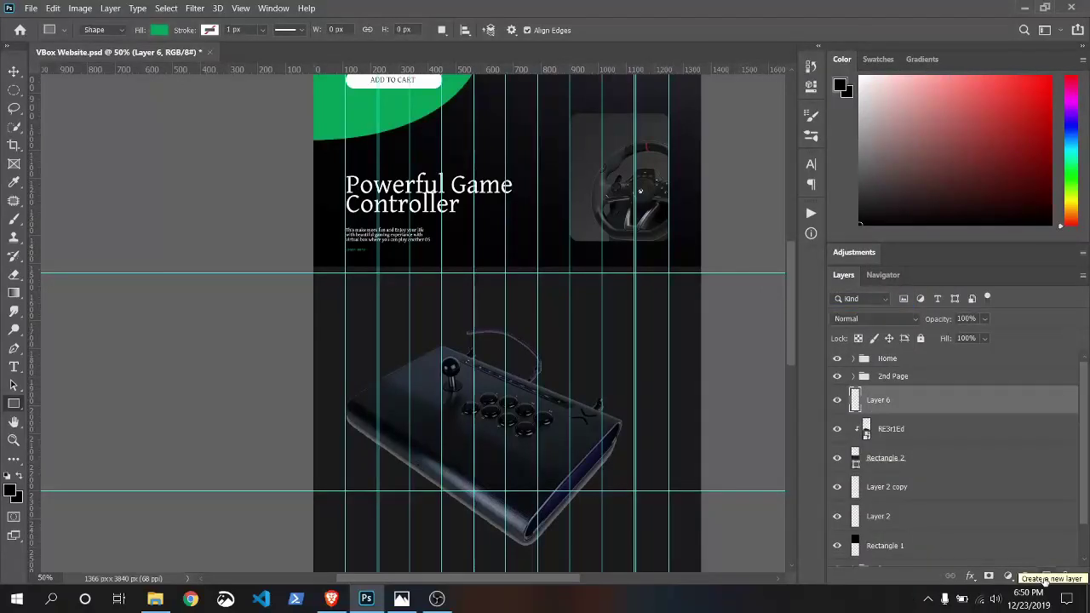
key(ctrl+z)
click(1008, 577)
click(992, 343)
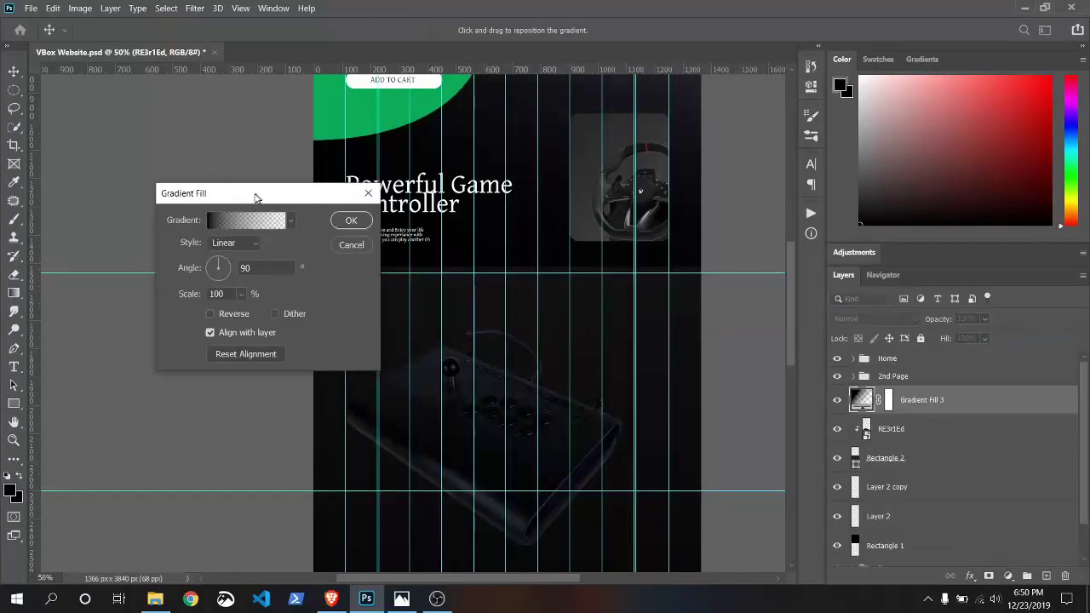
- Set the gradient's left stop to dark grey and the right stop opacity to 100%
click(260, 217)
click(78, 380)
double_click(78, 380)
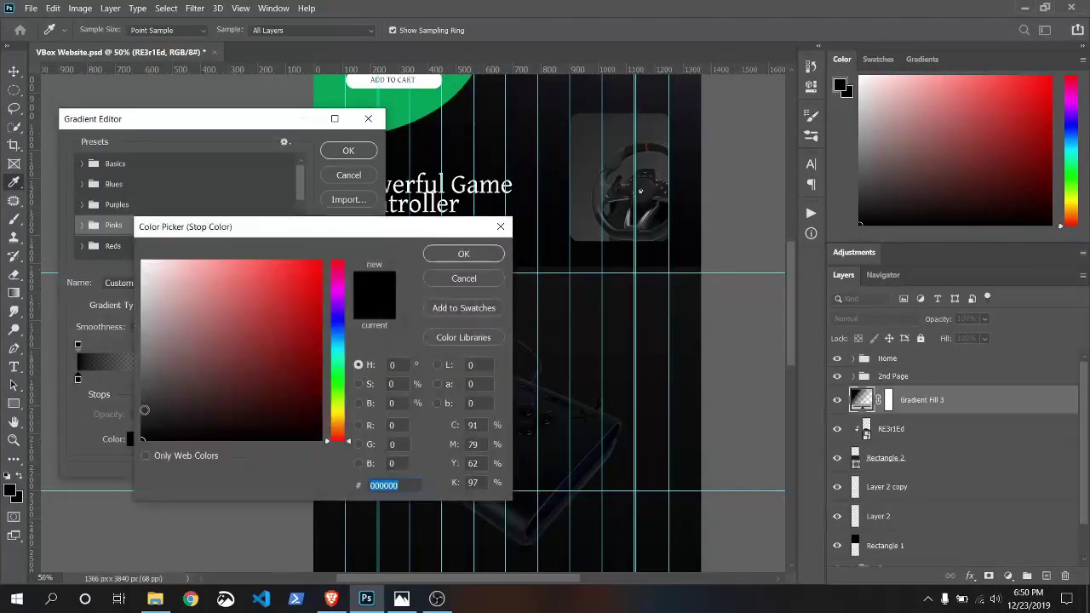
click(143, 410)
click(468, 253)
click(364, 345)
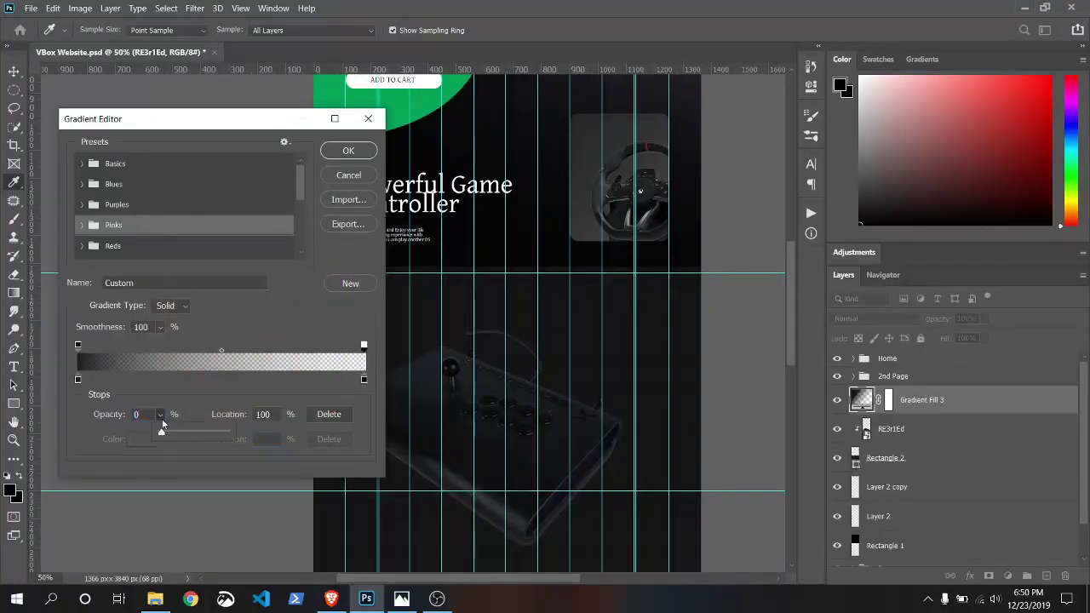
drag(162, 430, 230, 430)
- Set the gradient's right colour stop to grey 424242
click(363, 380)
click(136, 439)
click(142, 393)
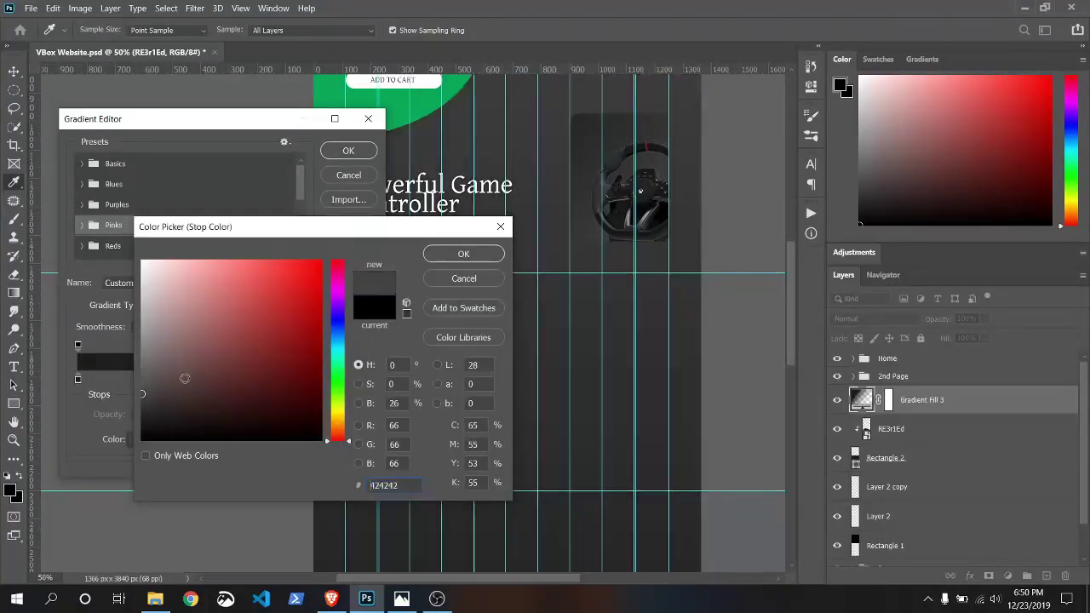
click(464, 254)
click(365, 346)
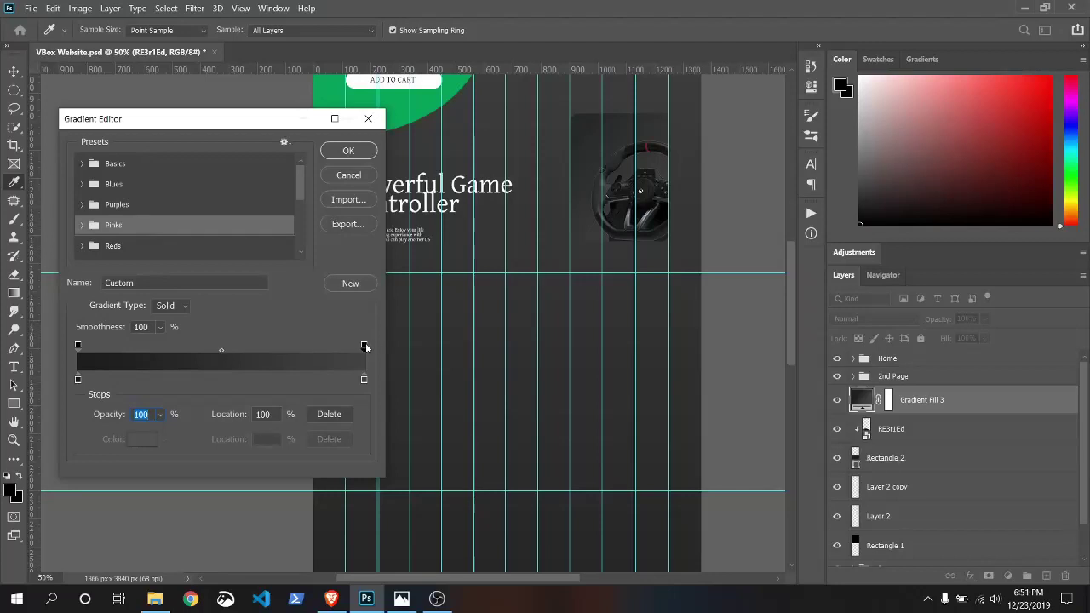
click(364, 380)
click(143, 439)
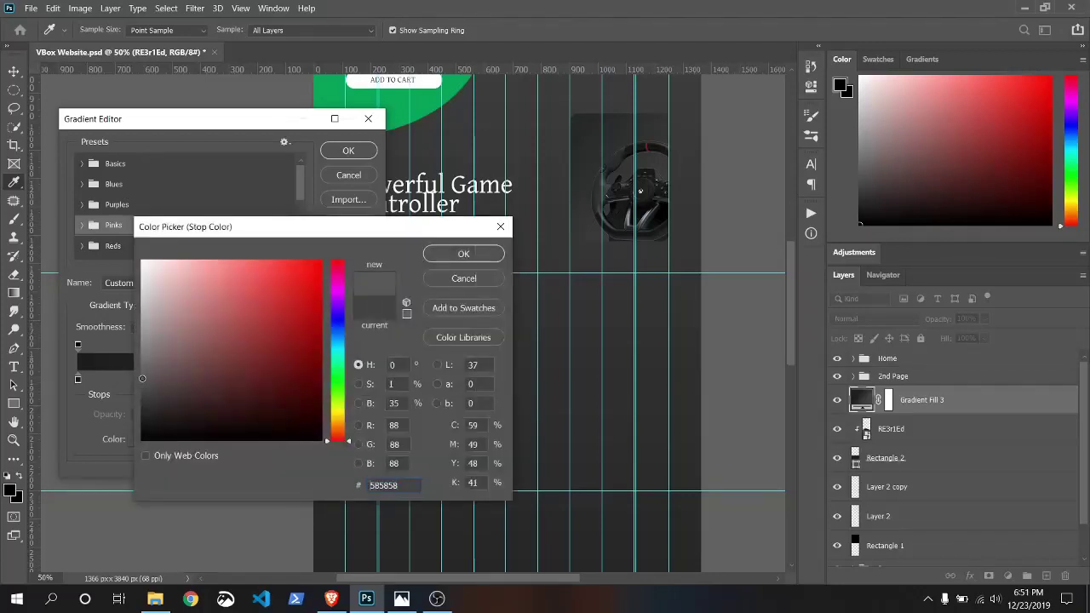
click(463, 254)
scroll(796, 341, down, 2)
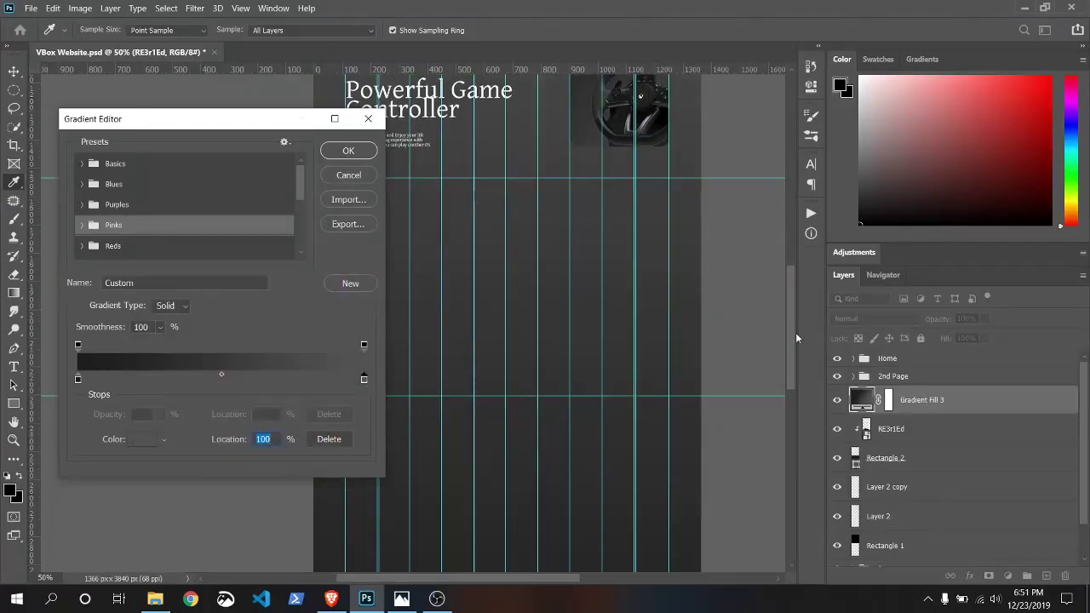
click(348, 150)
- Set gradient scale 45% and angle 125.24°, then clip Gradient Fill 3 to the layer below
drag(241, 324, 236, 321)
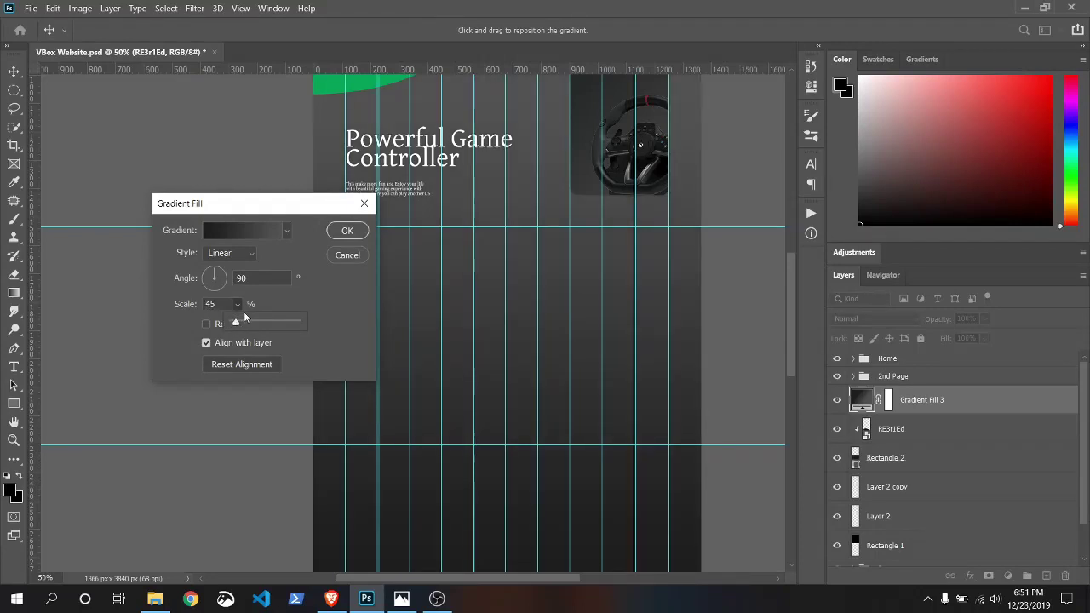
click(211, 274)
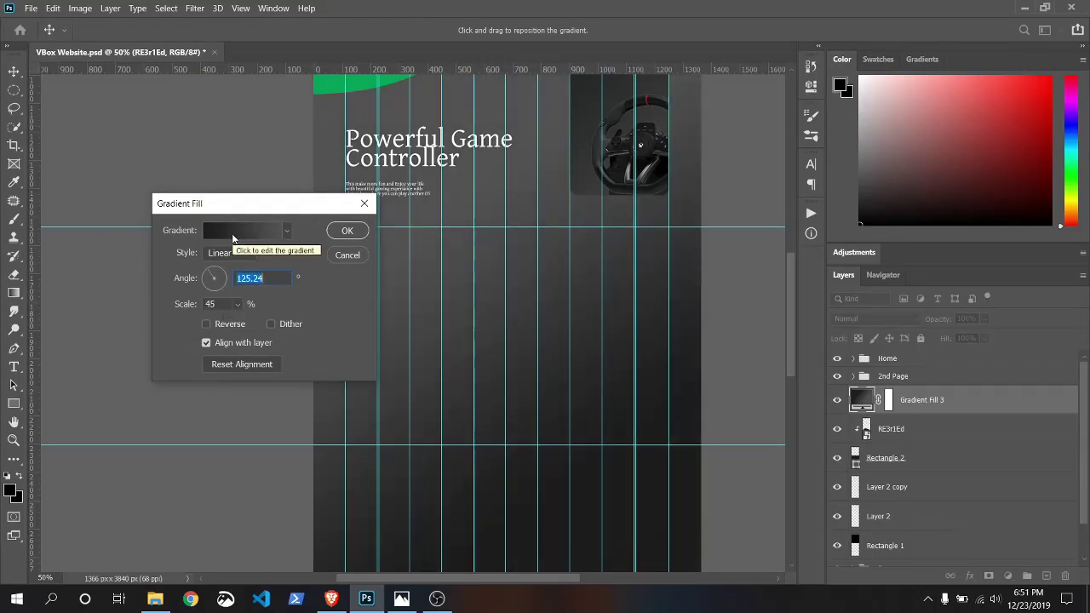
drag(502, 370, 559, 450)
click(233, 230)
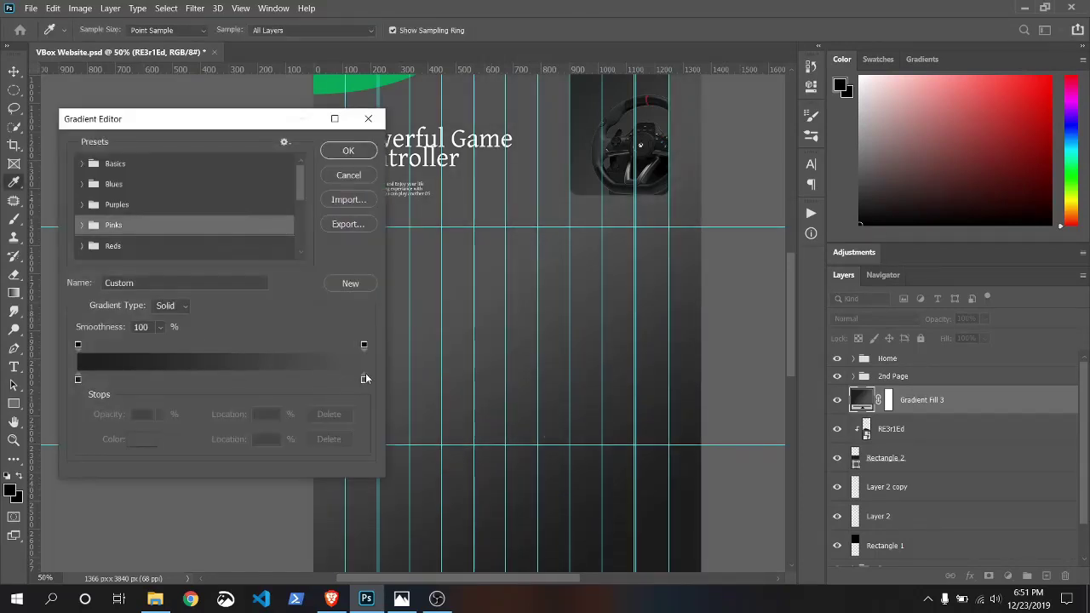
double_click(77, 378)
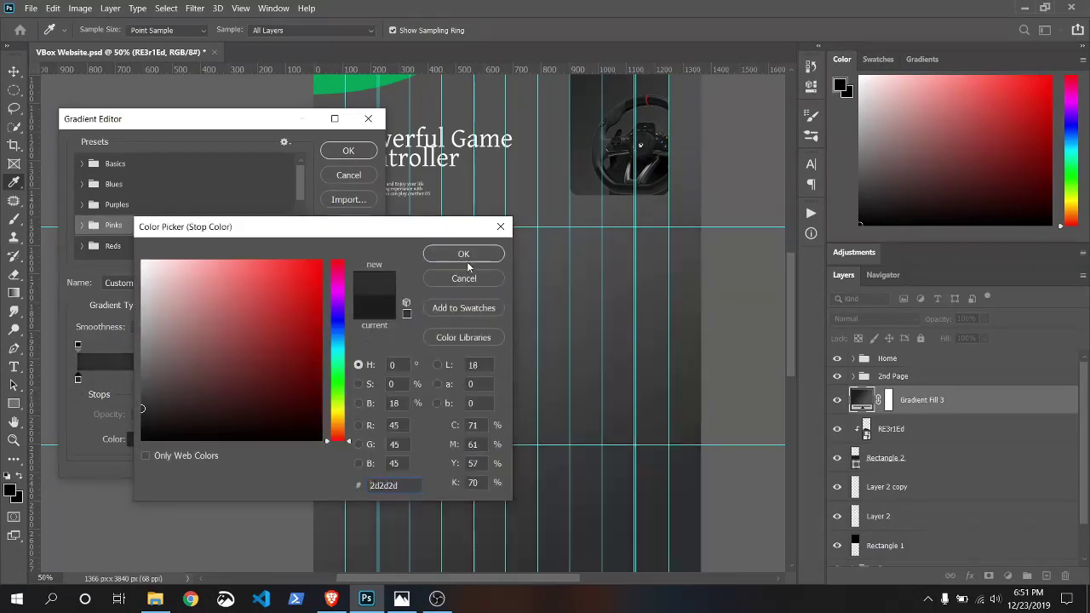
click(462, 253)
double_click(363, 378)
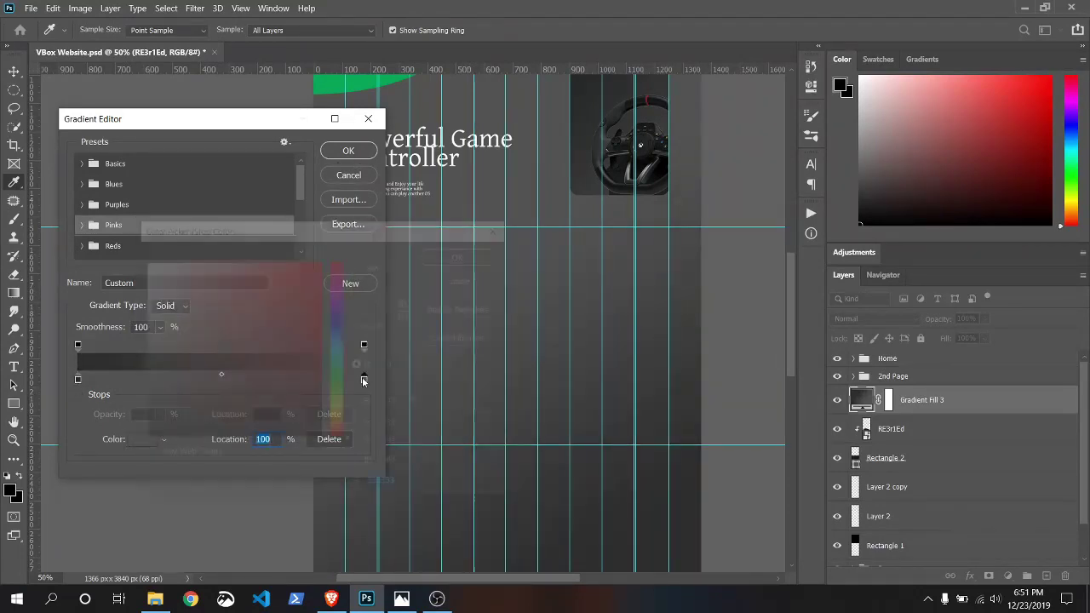
click(461, 253)
click(348, 151)
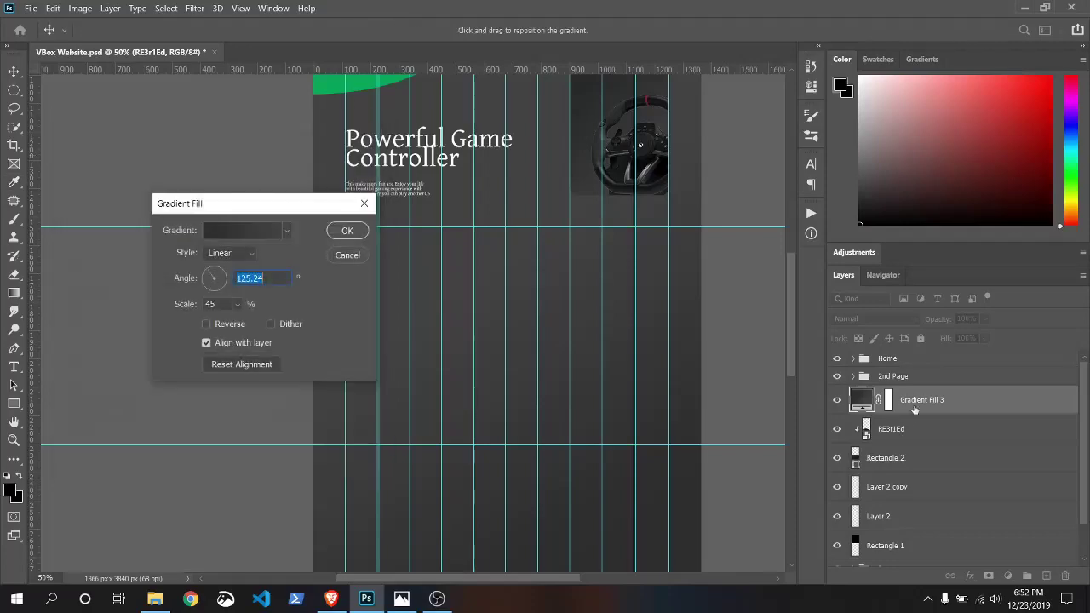
click(348, 231)
right_click(957, 397)
click(792, 260)
mouse_move(791, 298)
mouse_down()
mouse_move(787, 277)
mouse_move(795, 354)
mouse_move(790, 335)
mouse_up()
- Darken Gradient Fill 3's stops further and reverse the gradient
double_click(871, 406)
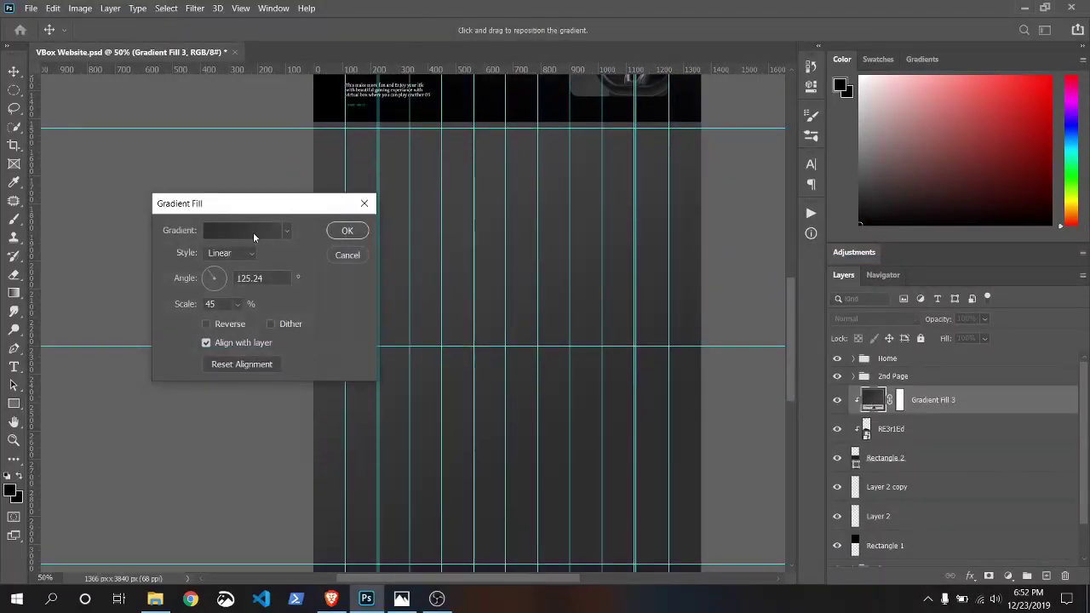
click(253, 232)
double_click(77, 378)
click(139, 428)
click(464, 254)
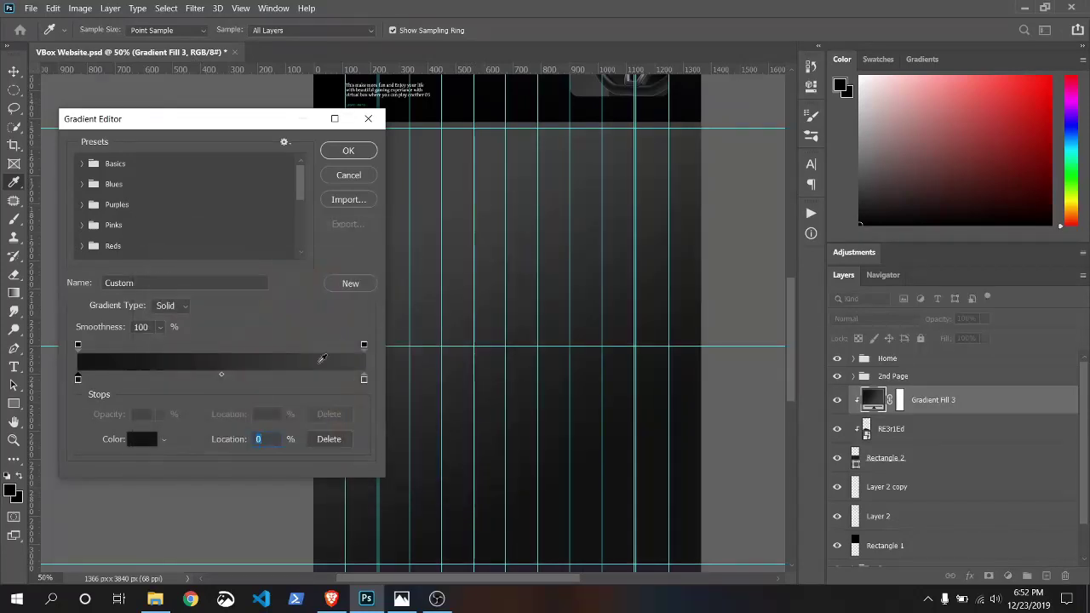
double_click(172, 355)
click(139, 400)
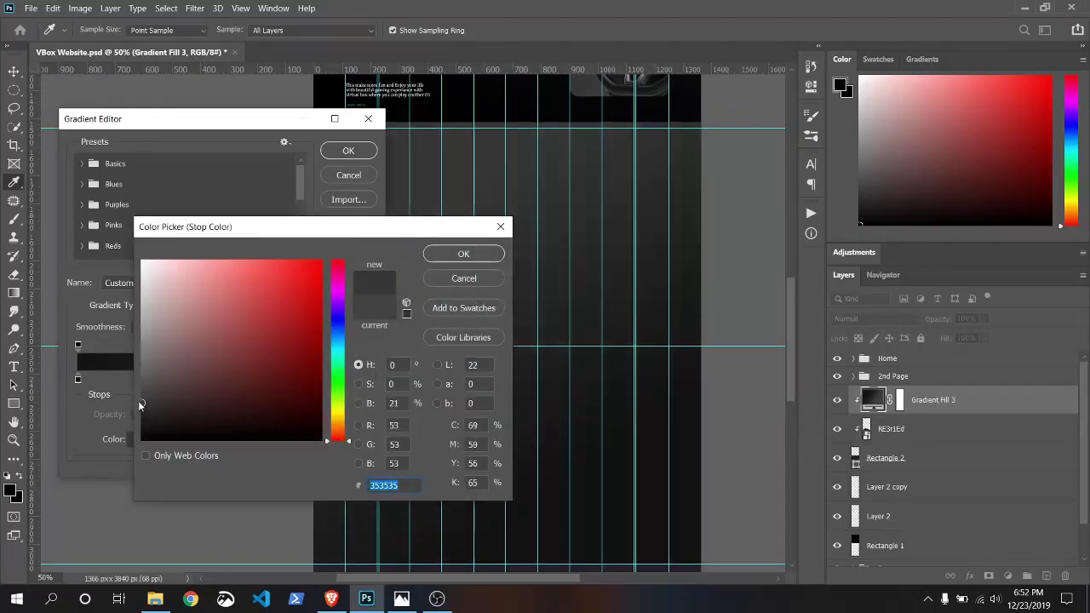
click(464, 253)
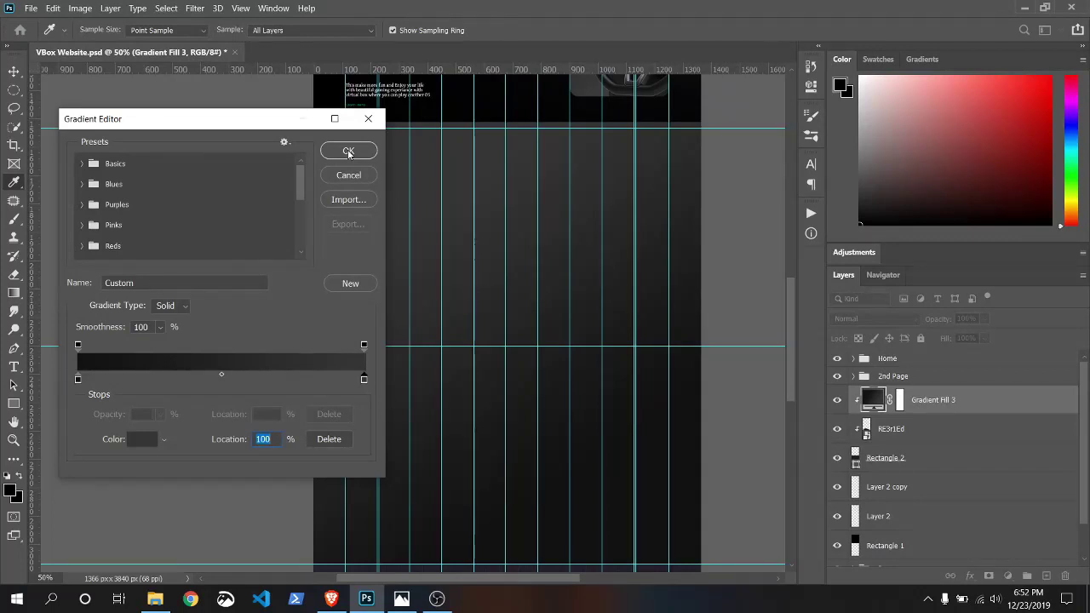
click(356, 157)
click(209, 321)
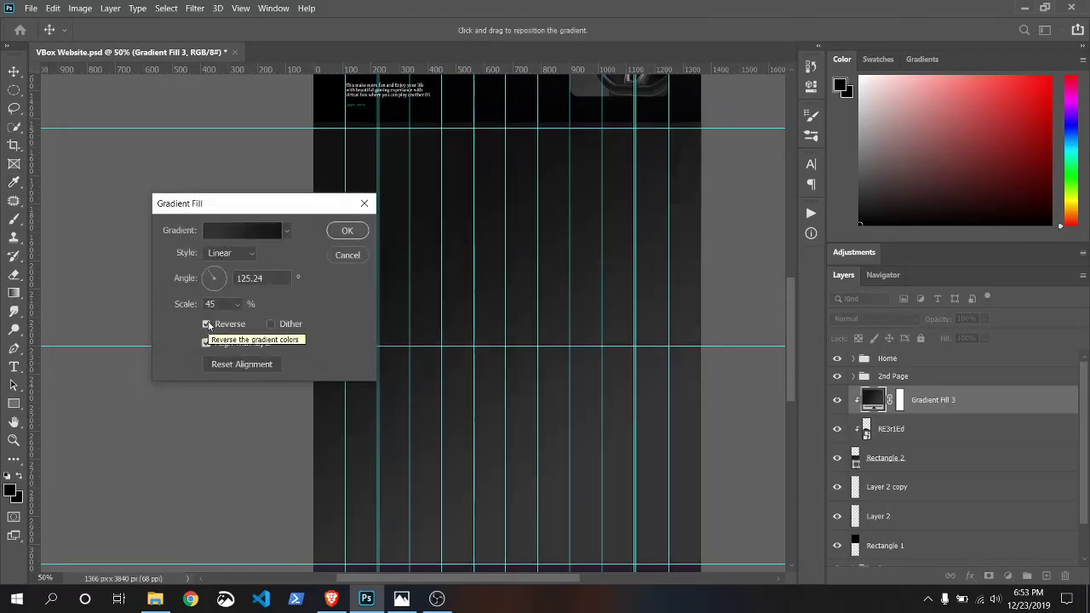
click(350, 235)
scroll(730, 384, up, 3)
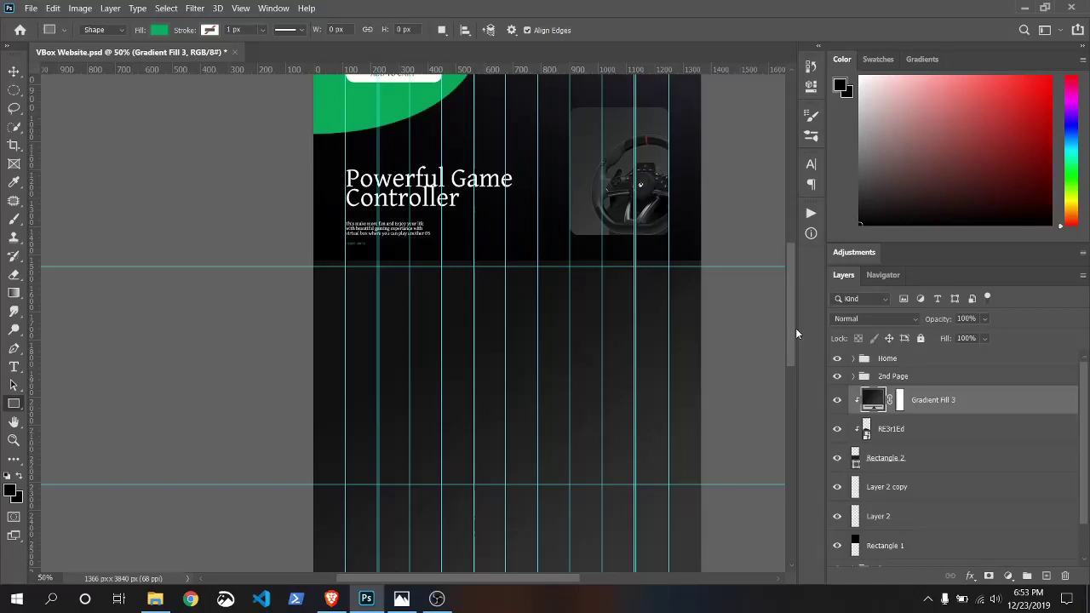
- Nudge the controller card (controller image and Rounded Rectangle 2) slightly downward
click(854, 376)
click(836, 428)
click(836, 429)
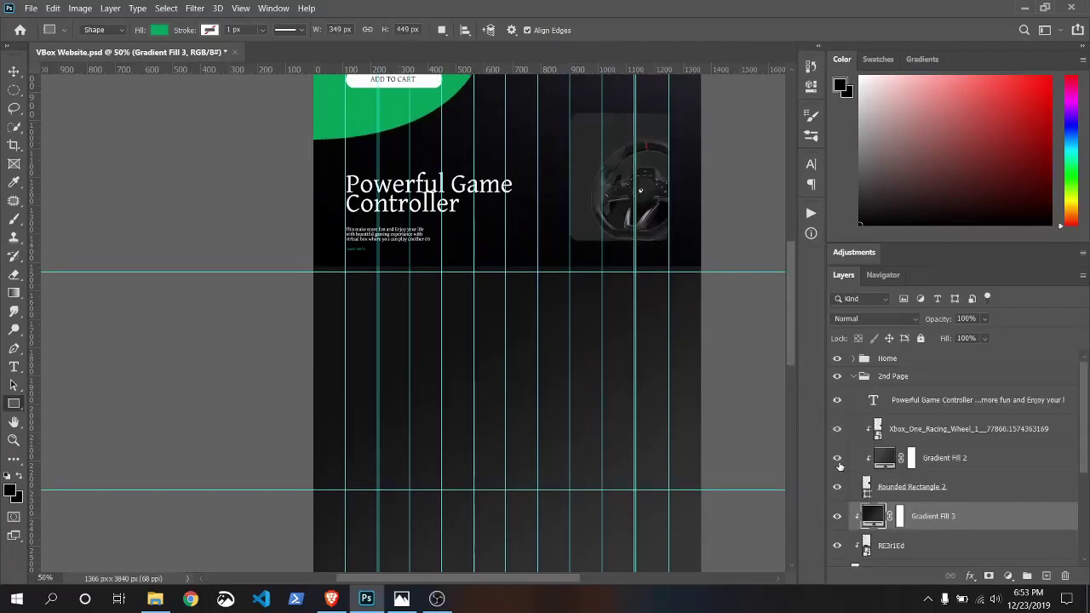
click(837, 428)
click(836, 431)
click(979, 439)
shift+click(968, 486)
key(ctrl+t)
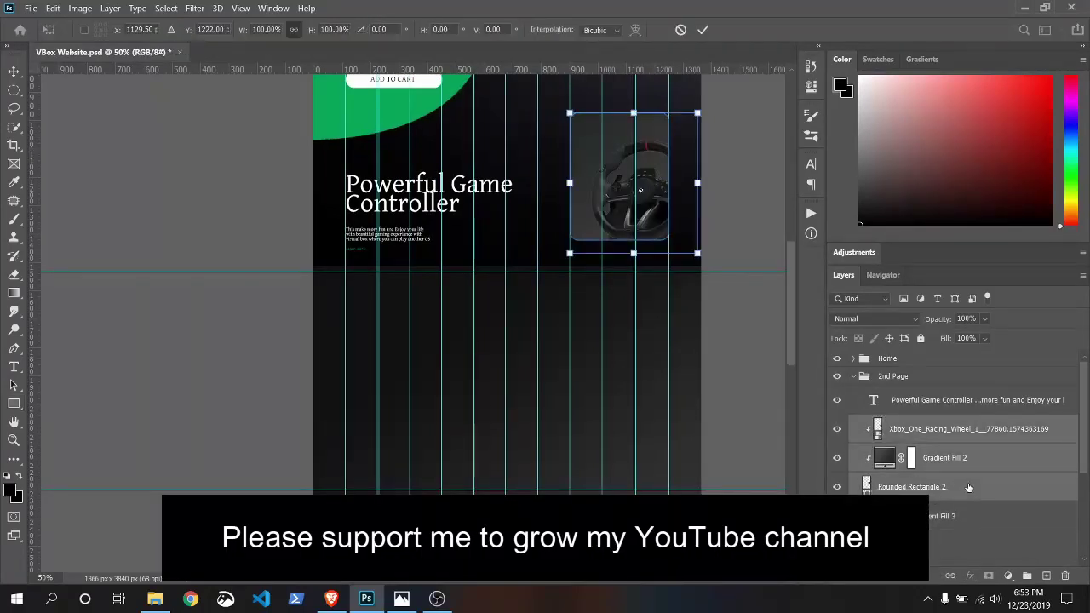
drag(659, 204, 658, 232)
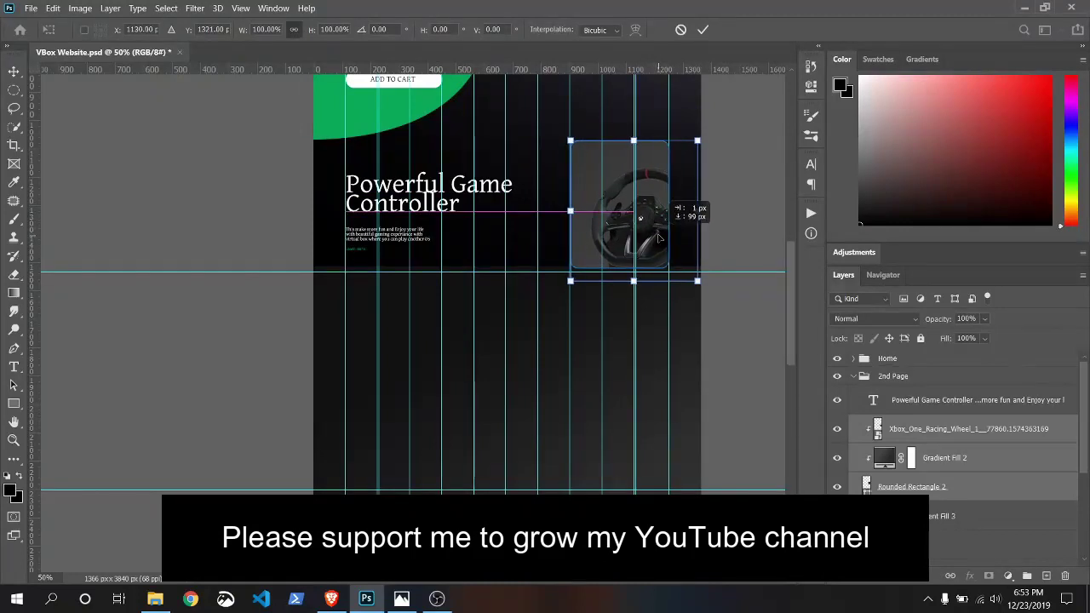
key(Return)
- Move Rectangle 1 into the 2nd Page group behind the header
key(u)
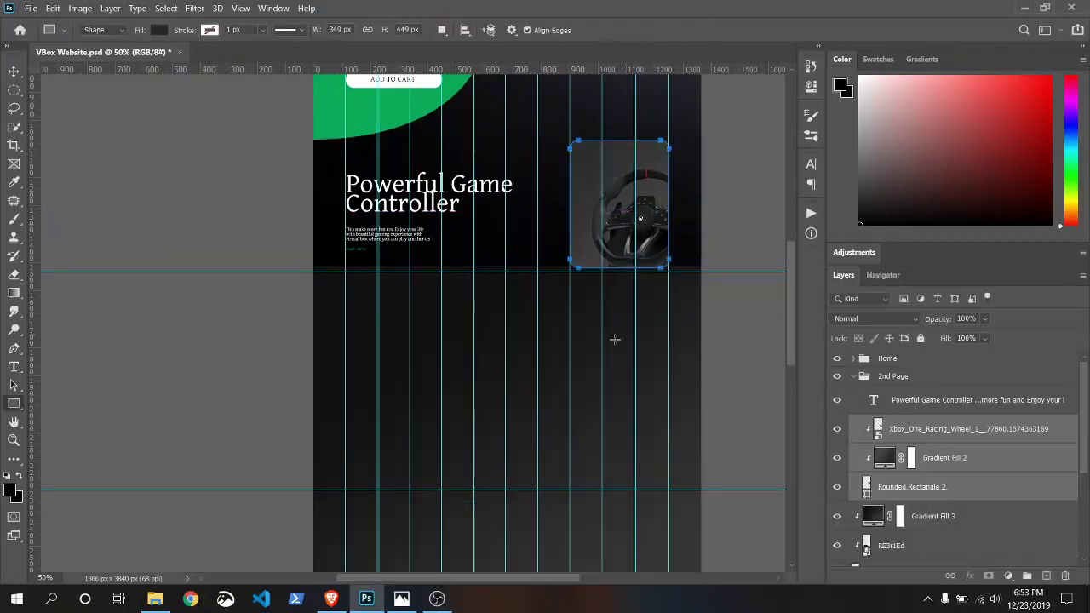
click(14, 71)
click(853, 376)
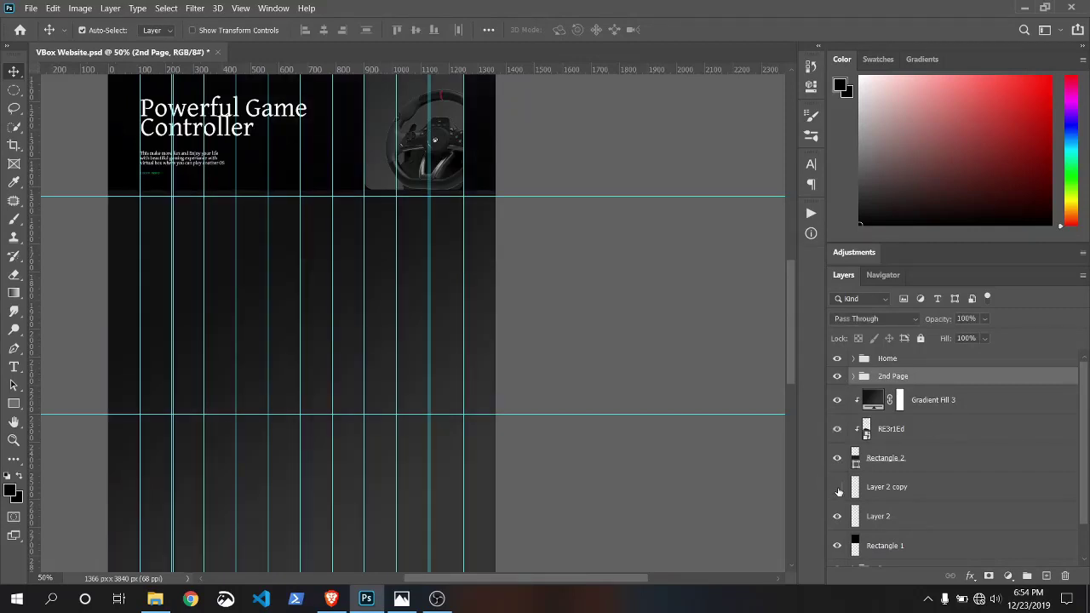
drag(881, 545, 889, 364)
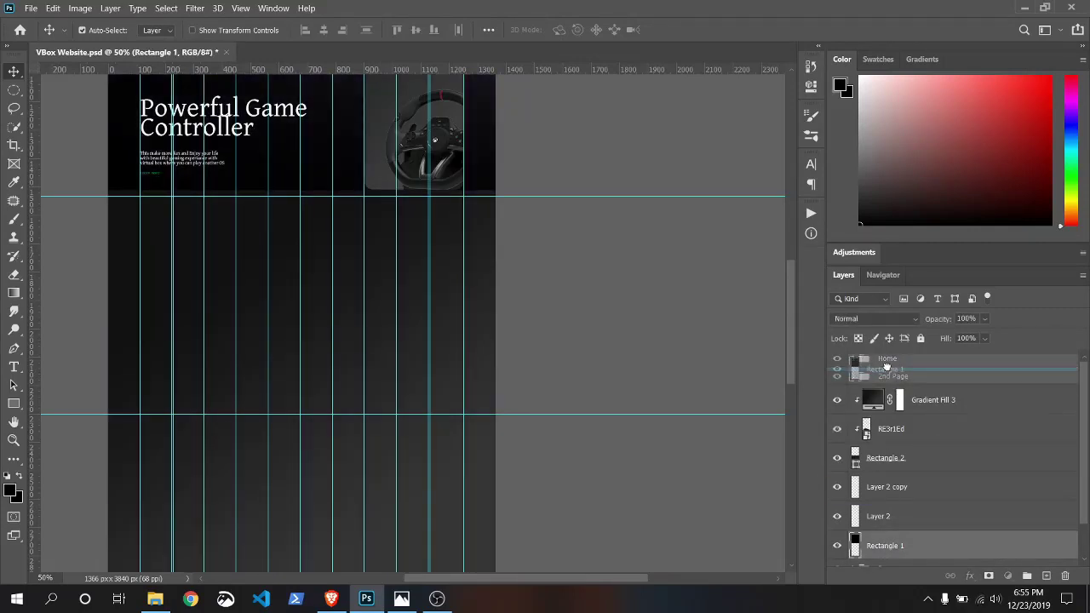
key(ctrl+z)
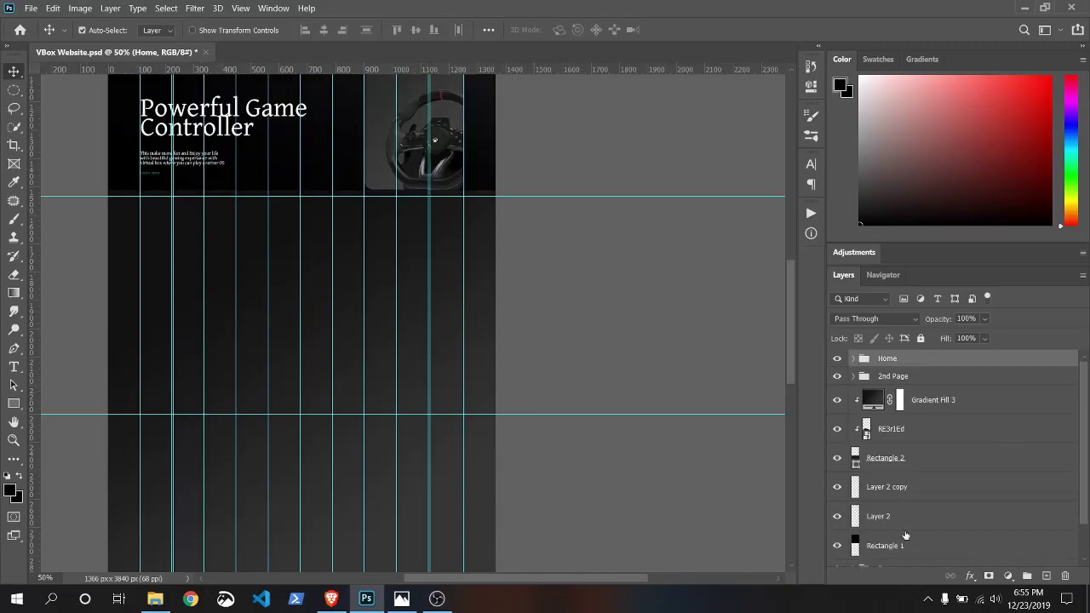
drag(882, 546, 892, 388)
mouse_move(885, 452)
mouse_down()
mouse_move(897, 445)
mouse_move(912, 517)
mouse_up()
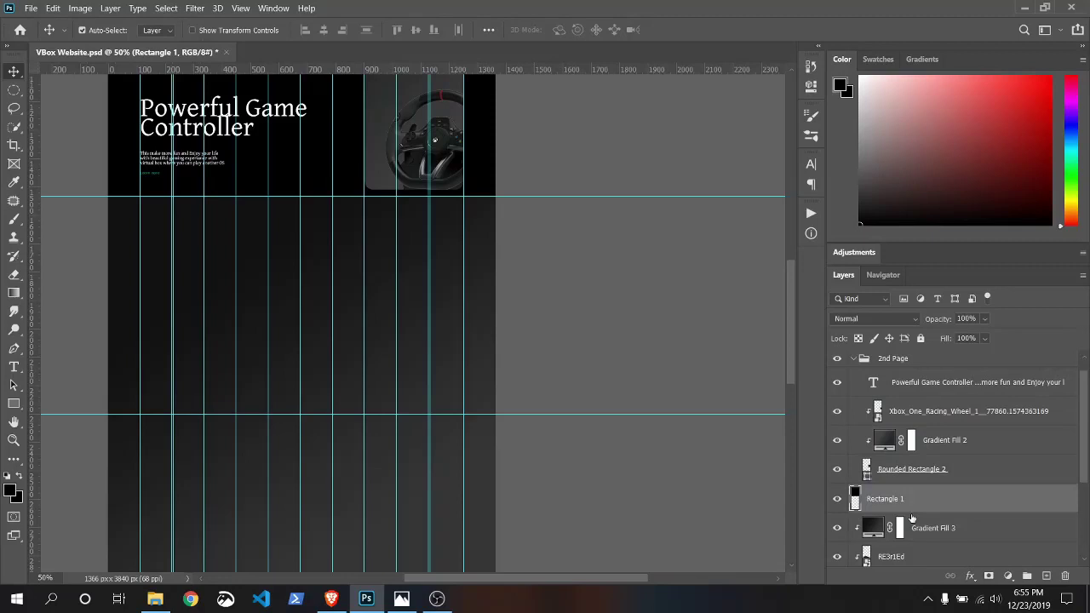
- Collapse the 2nd Page group and select the Rectangle 2 layer
scroll(913, 501, up, 1)
click(854, 376)
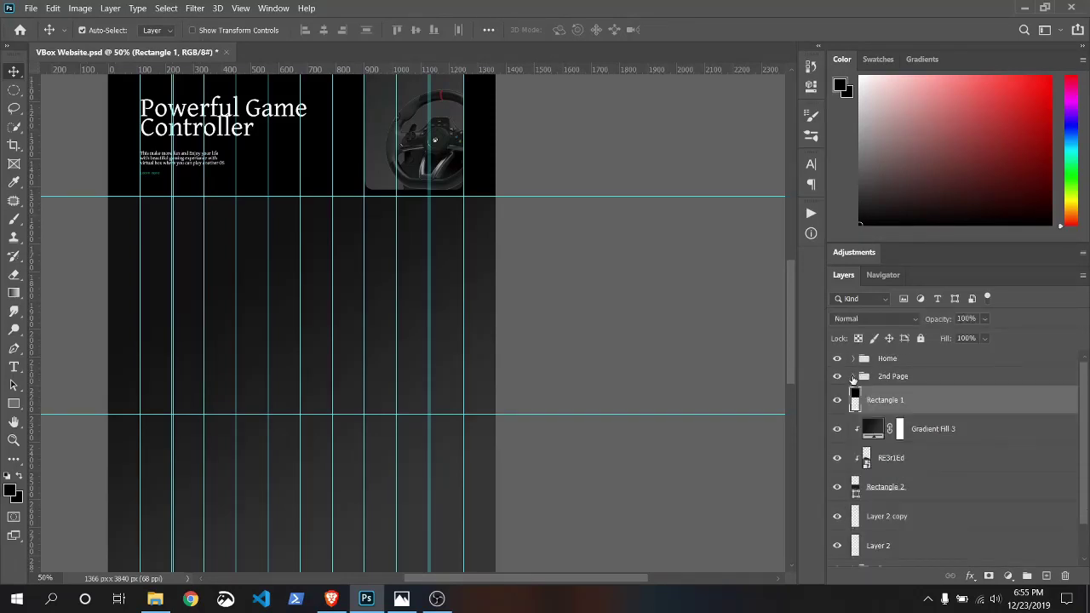
click(854, 379)
click(853, 382)
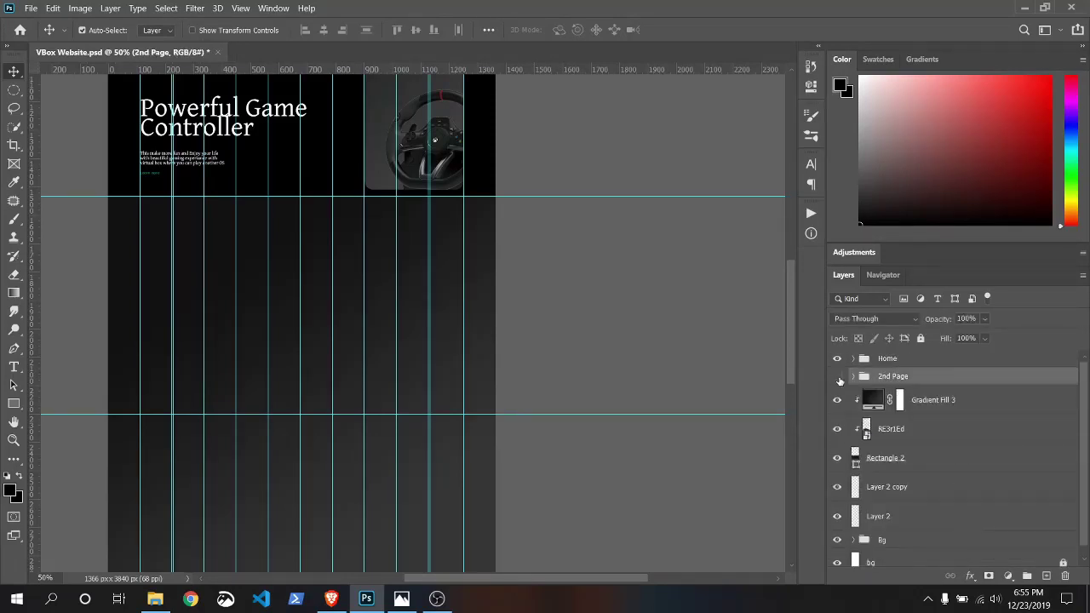
mouse_move(791, 307)
mouse_down()
mouse_move(790, 222)
mouse_move(786, 336)
mouse_up()
scroll(977, 400, down, 1)
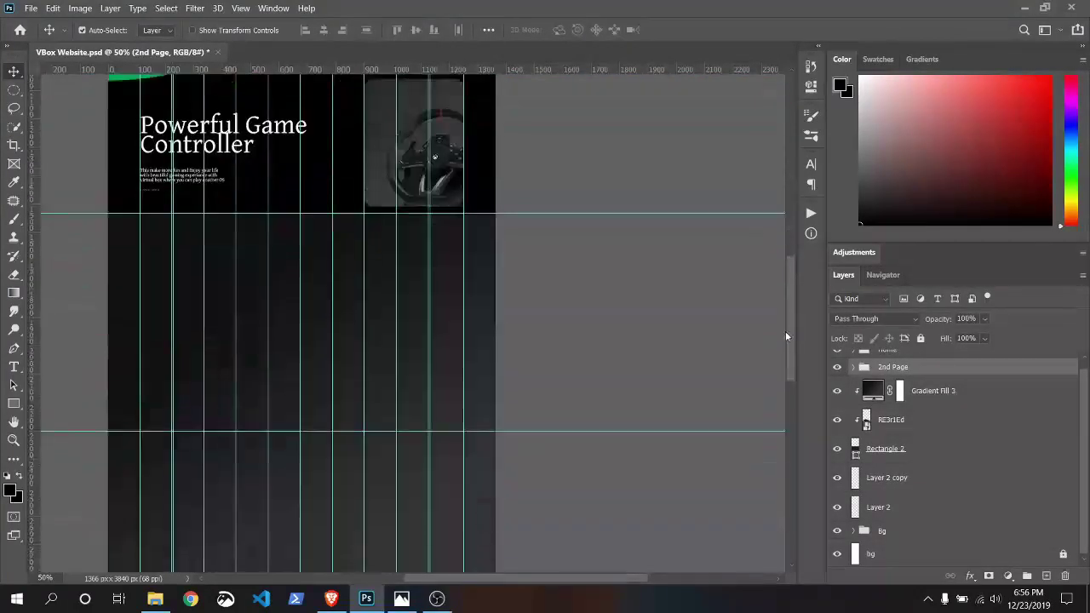
click(860, 451)
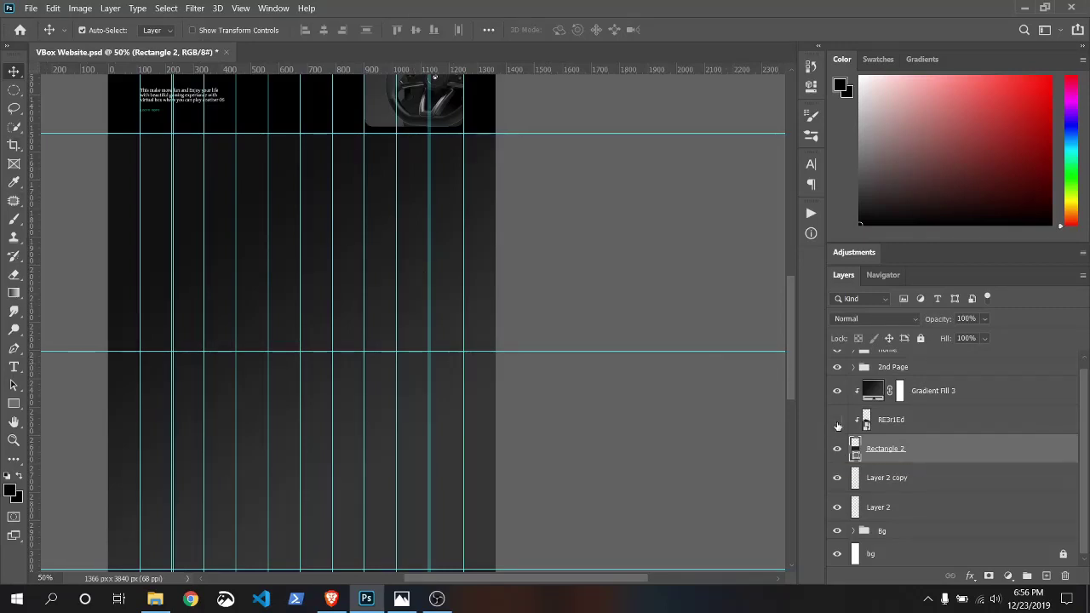
- Lower Gradient Fill 3's opacity, then unclip the controller above it at 34% opacity
click(836, 390)
click(836, 390)
click(945, 391)
click(983, 318)
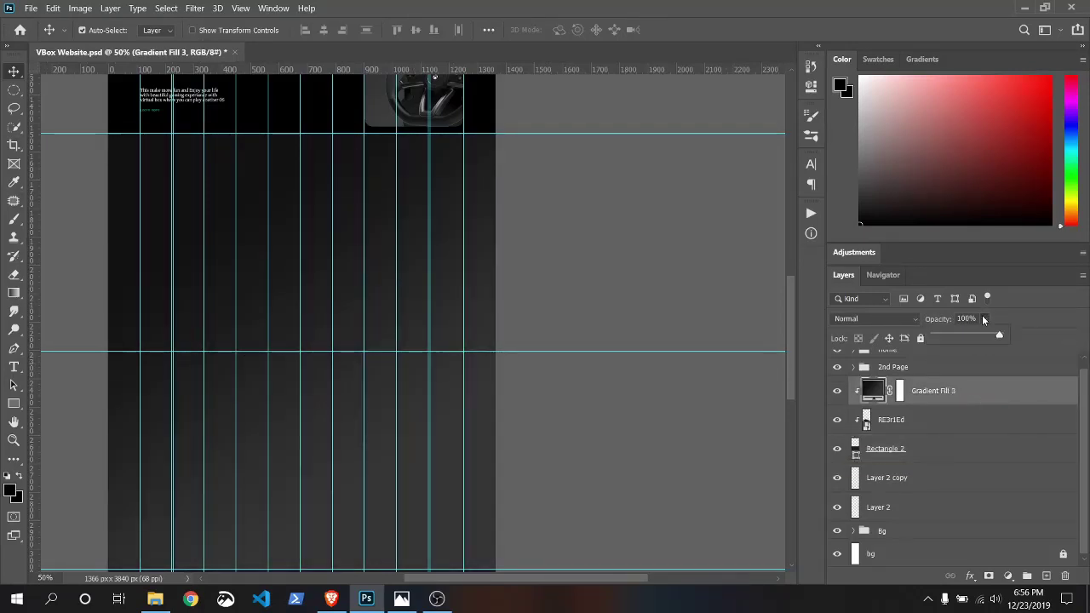
drag(984, 318, 976, 336)
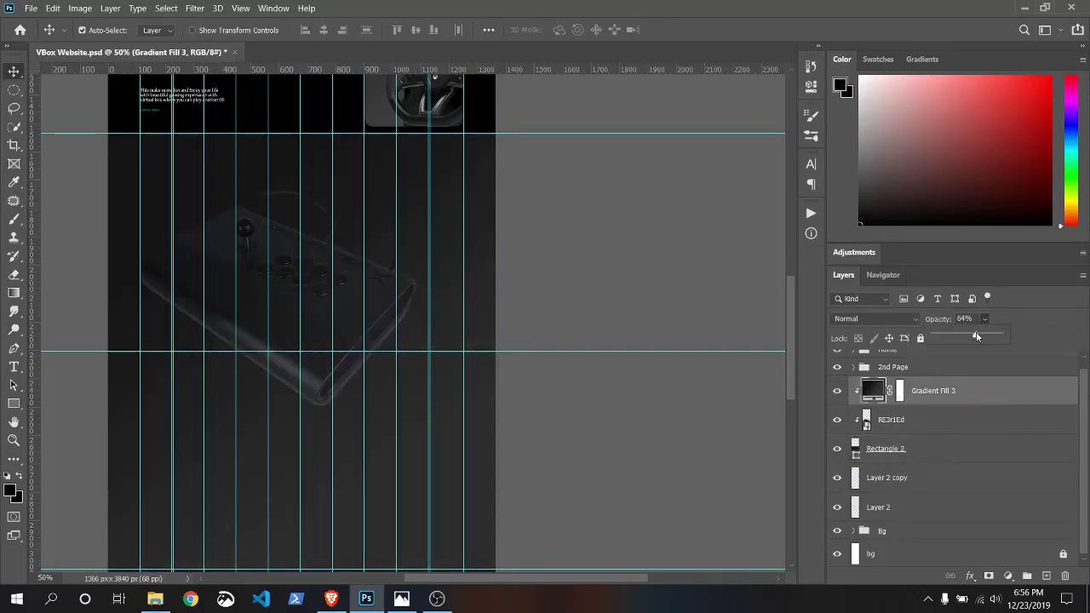
click(837, 390)
click(837, 390)
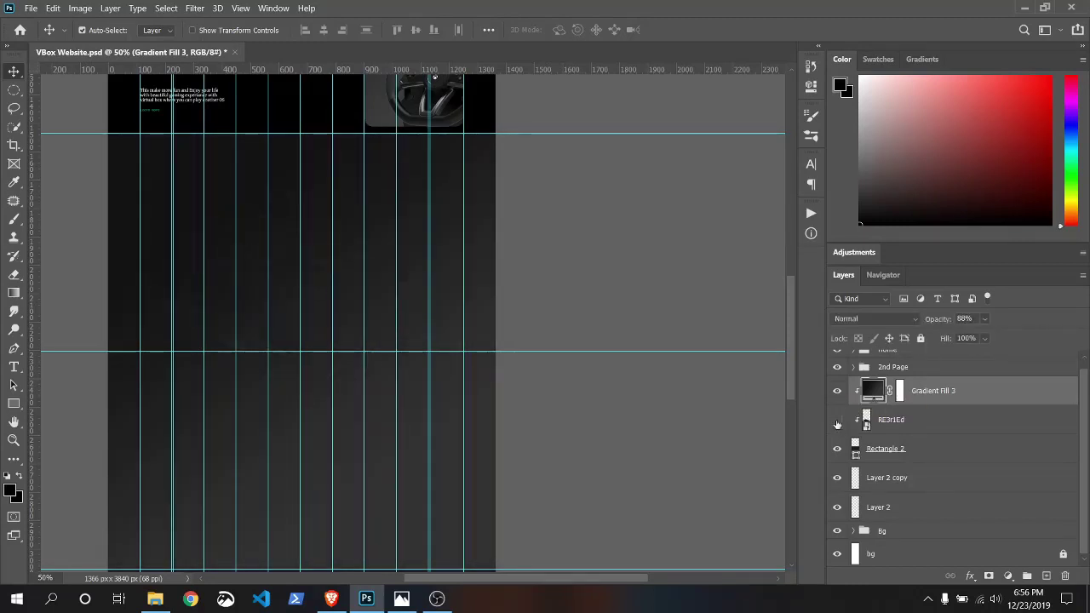
drag(885, 420, 900, 385)
right_click(903, 390)
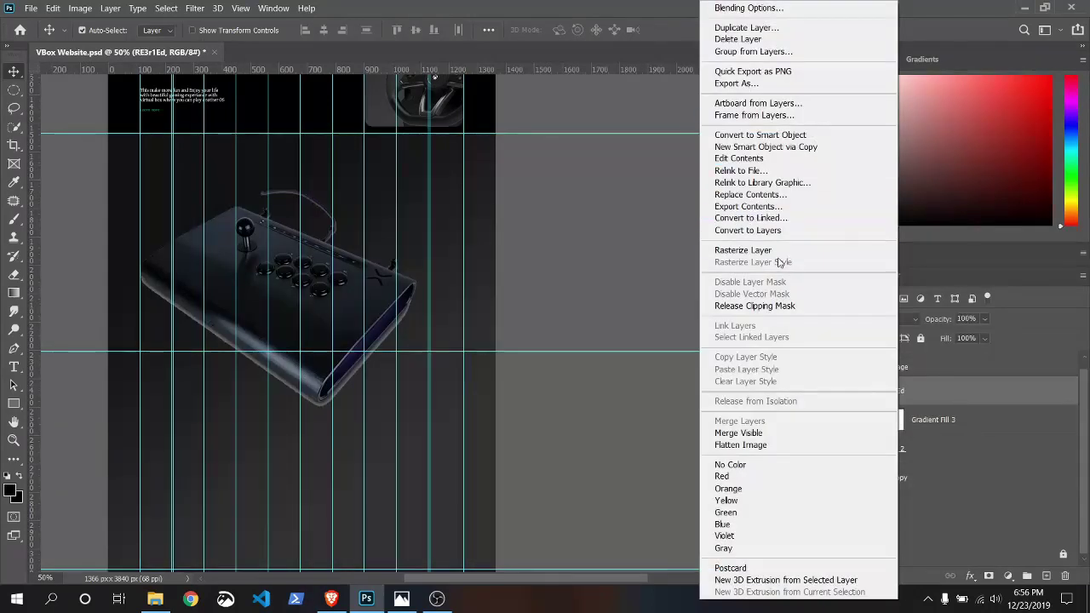
click(782, 306)
mouse_move(974, 339)
mouse_down()
mouse_move(958, 338)
mouse_move(1001, 337)
mouse_up()
- Adjust the Gradient Fill 3 gradient and one of its stop colours
double_click(872, 419)
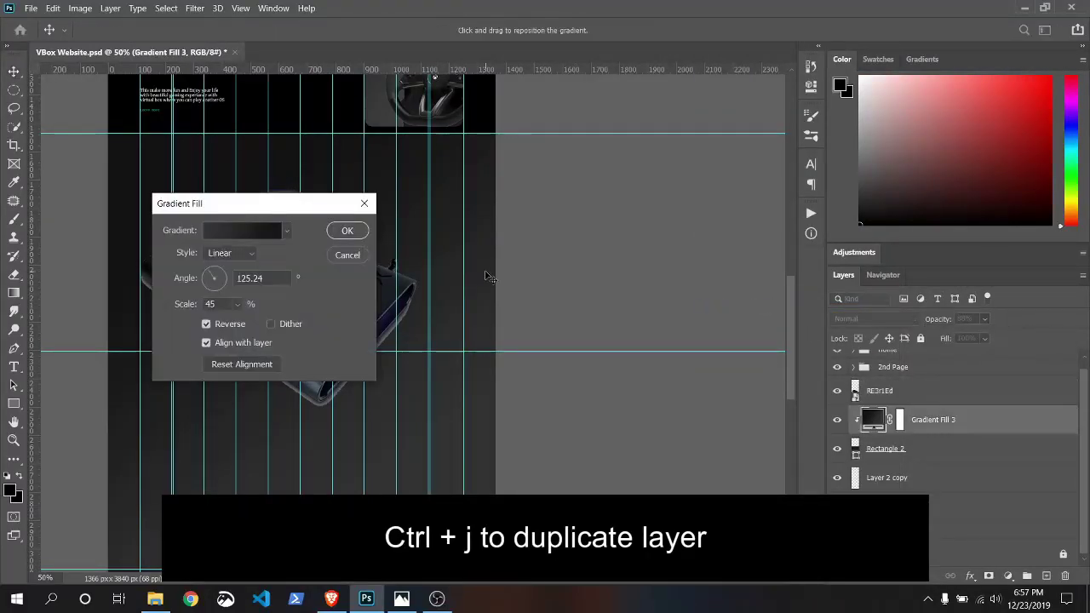
drag(256, 204, 528, 220)
click(536, 246)
double_click(511, 425)
key(Return)
key(Return)
key(Return)
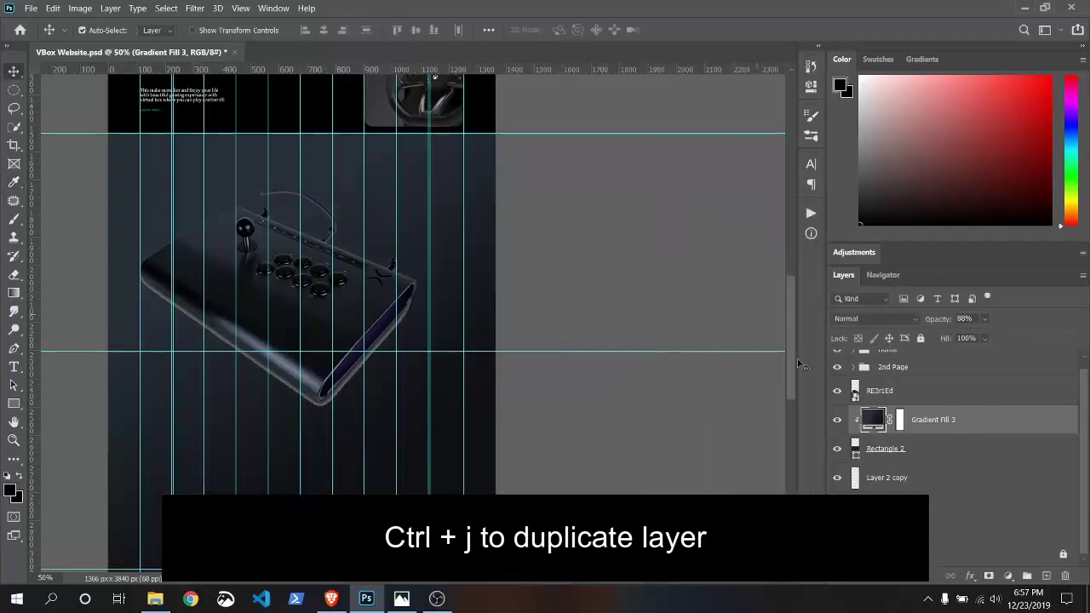
- Duplicate the RE3r1Ed controller and move the copy down and right
click(903, 392)
key(ctrl+j)
key(ctrl+t)
drag(281, 289, 327, 408)
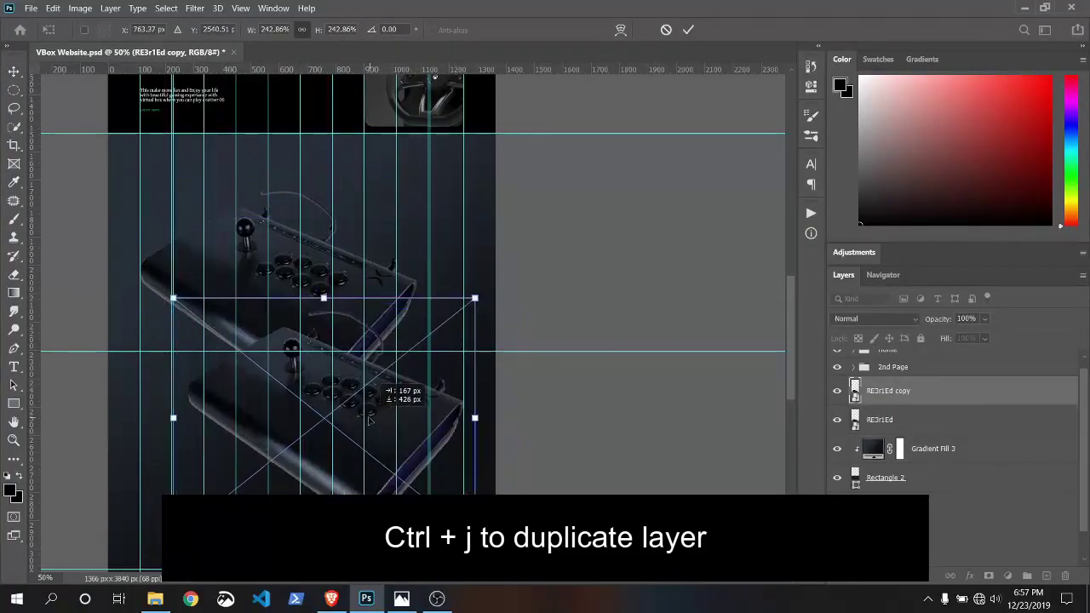
key(Return)
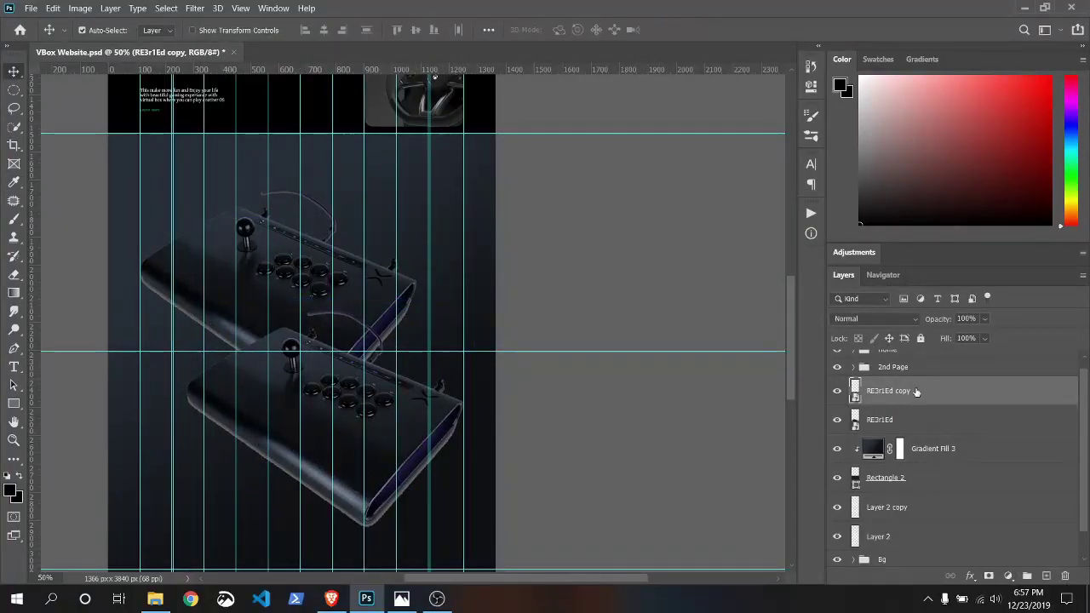
- Fade both controller images to about 30% opacity with Color Dodge blending
shift+click(911, 419)
mouse_move(961, 338)
mouse_down()
mouse_move(1004, 338)
mouse_move(965, 333)
mouse_up()
click(886, 319)
click(843, 356)
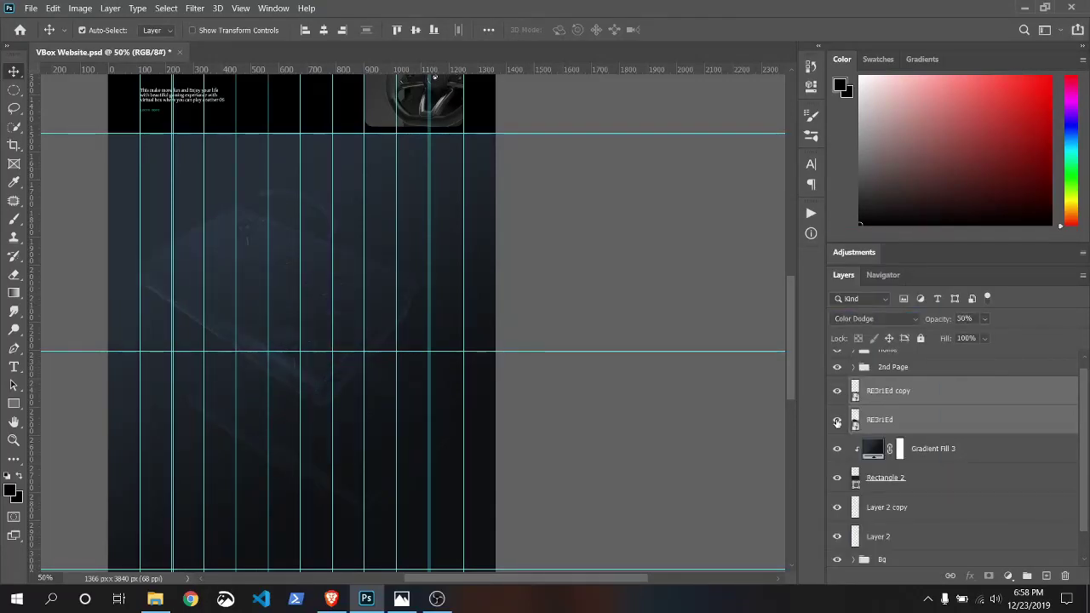
- Group the controller copies, Gradient Fill 3 and Rectangle 2 into '3rd Page'
click(944, 392)
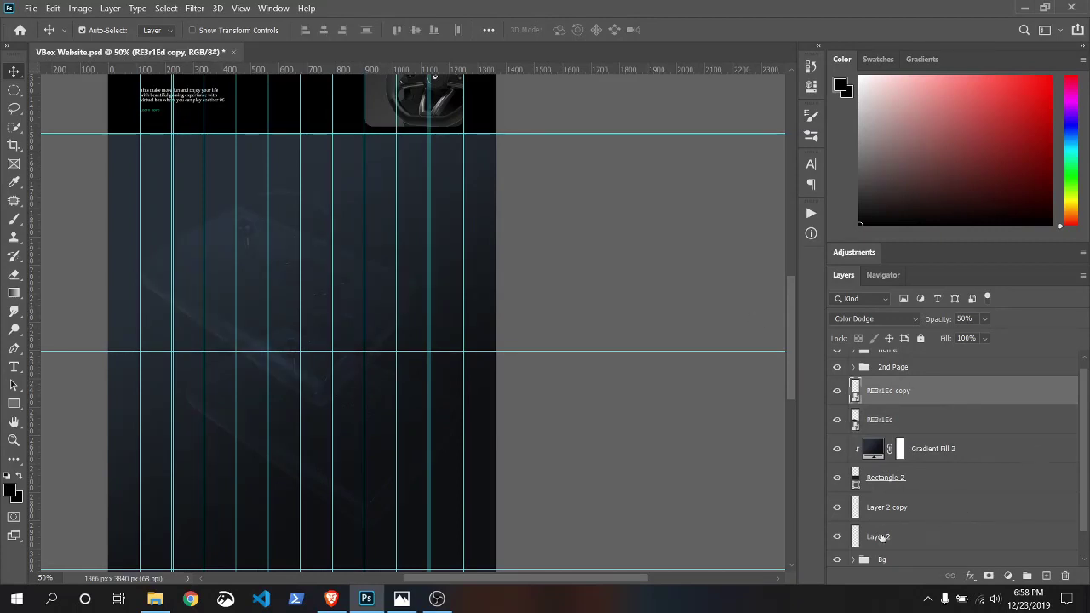
shift+click(919, 479)
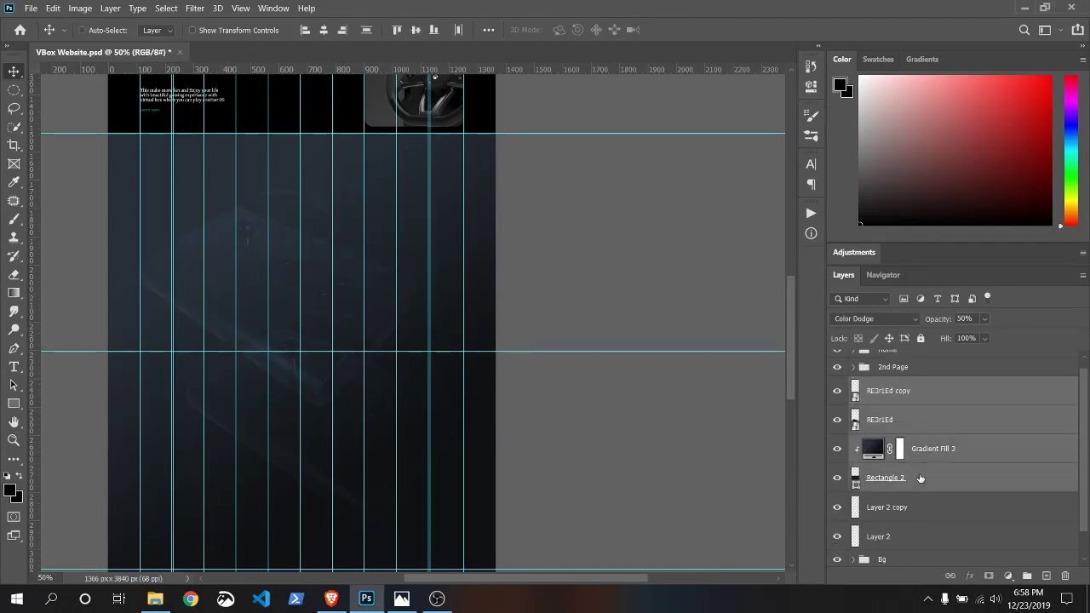
key(ctrl+g)
text(Page)
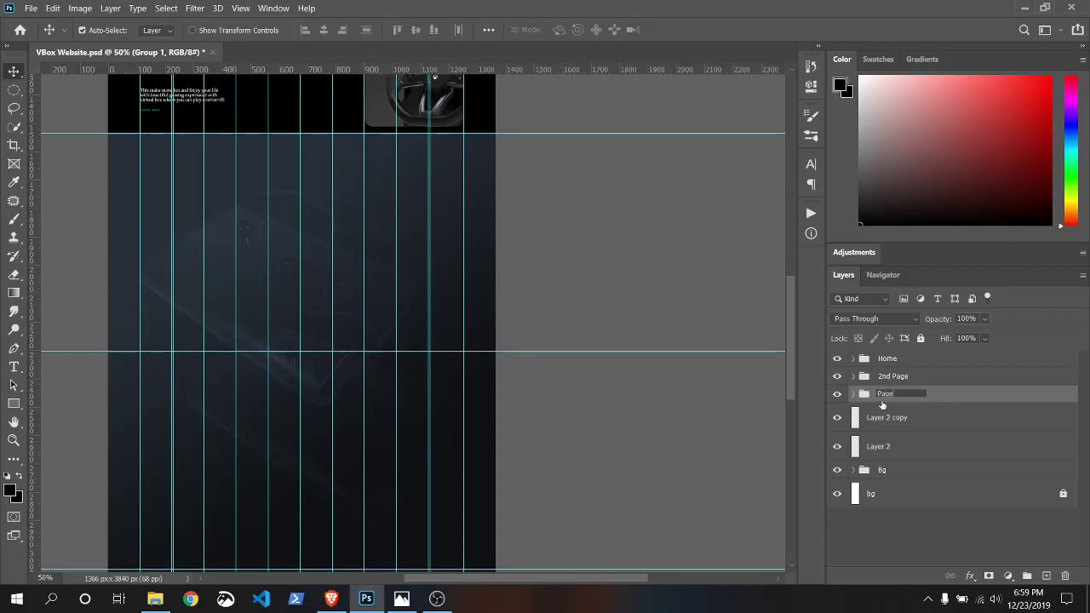
key(Return)
click(854, 377)
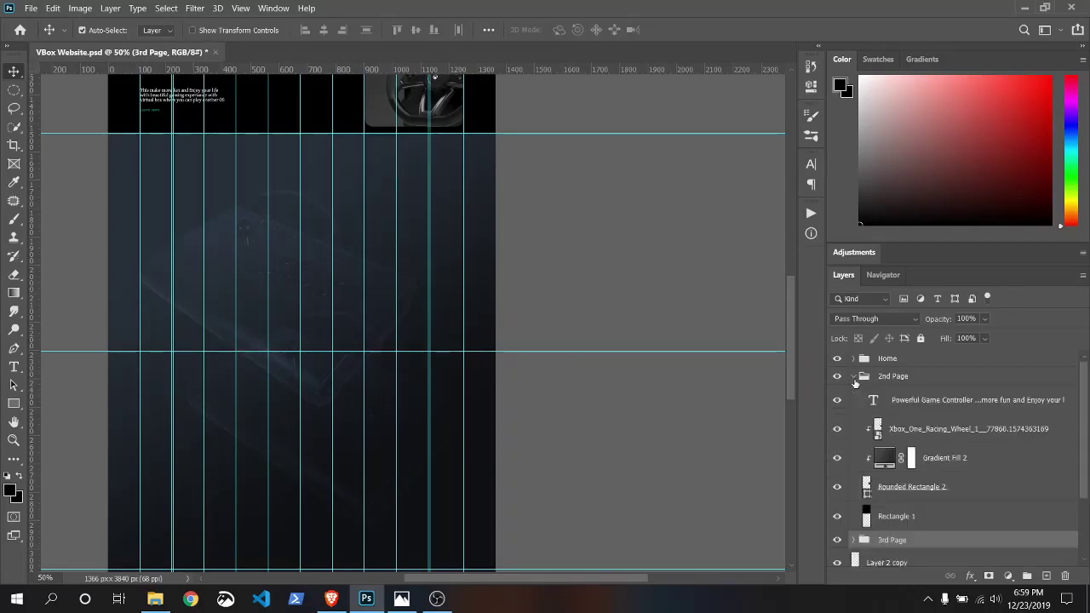
click(855, 380)
click(854, 396)
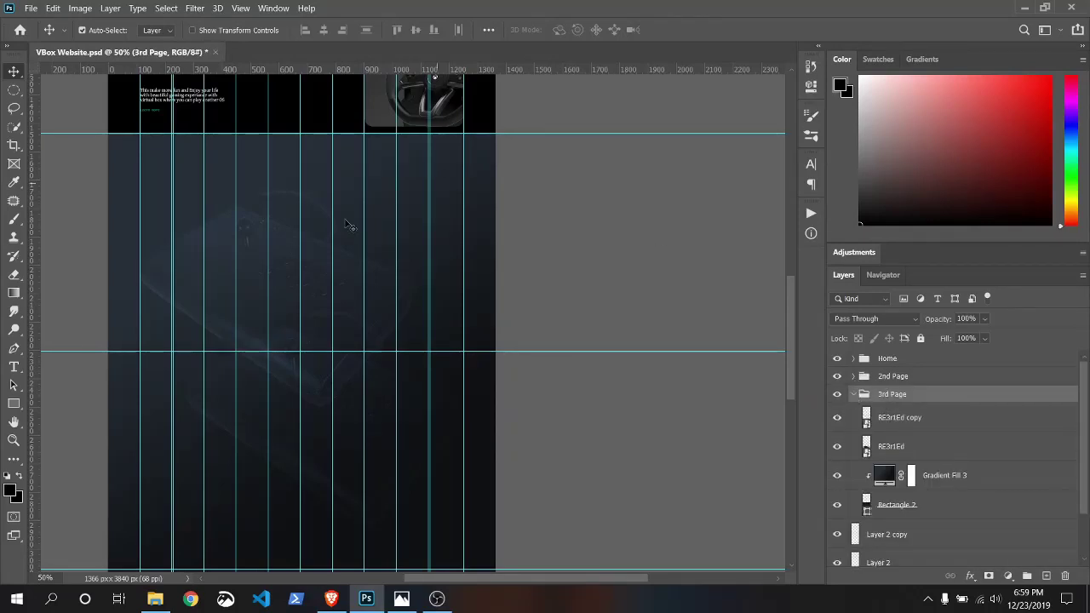
- Draw a curved blob outline with the Pen and convert it to an unfeathered selection
click(14, 349)
click(222, 125)
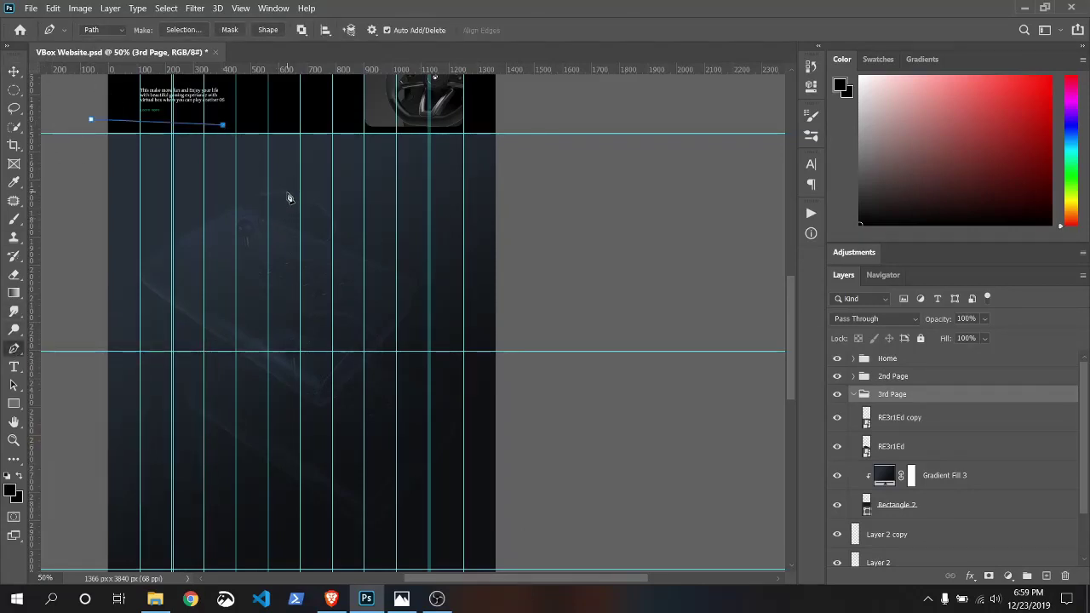
drag(286, 192, 269, 231)
drag(217, 126, 252, 134)
right_click(208, 191)
click(255, 254)
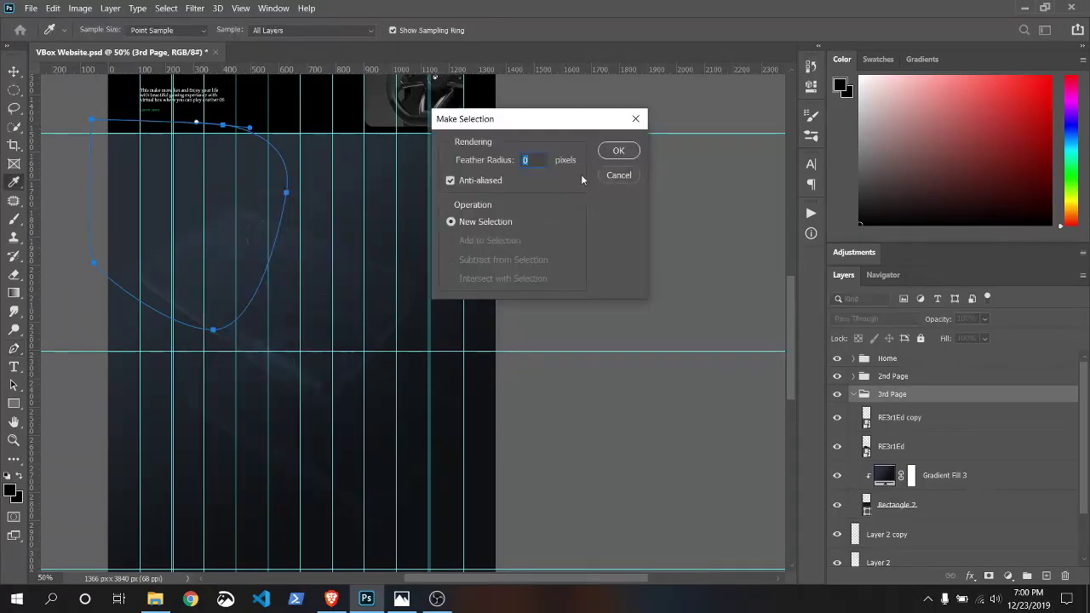
click(627, 151)
scroll(785, 233, up, 5)
drag(786, 239, 785, 273)
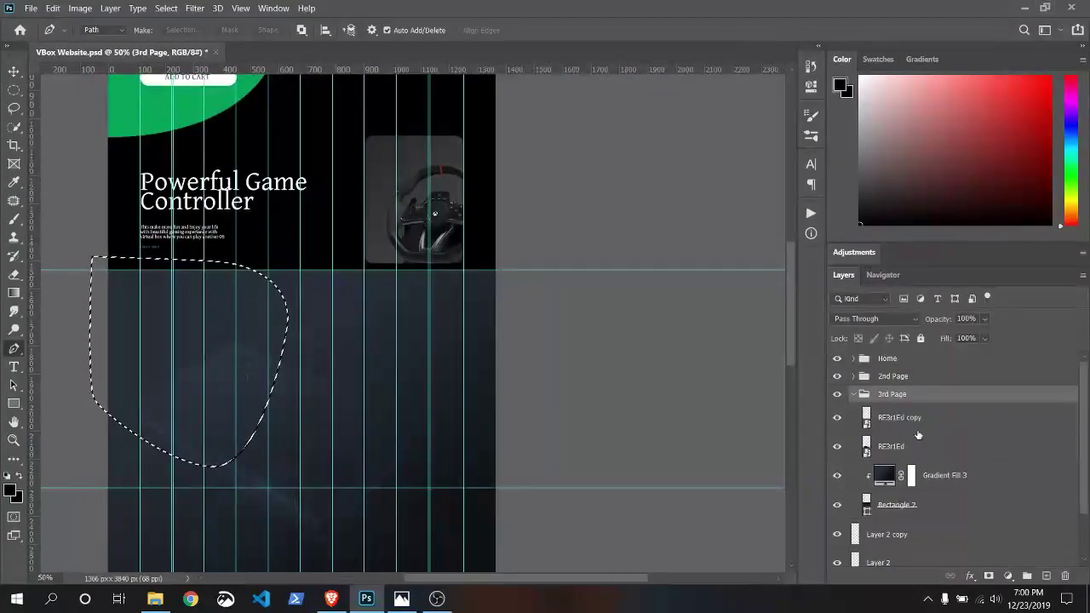
- Fill the blob selection with a dark colour on new Layer 6, then deselect
click(946, 417)
click(1046, 576)
click(53, 8)
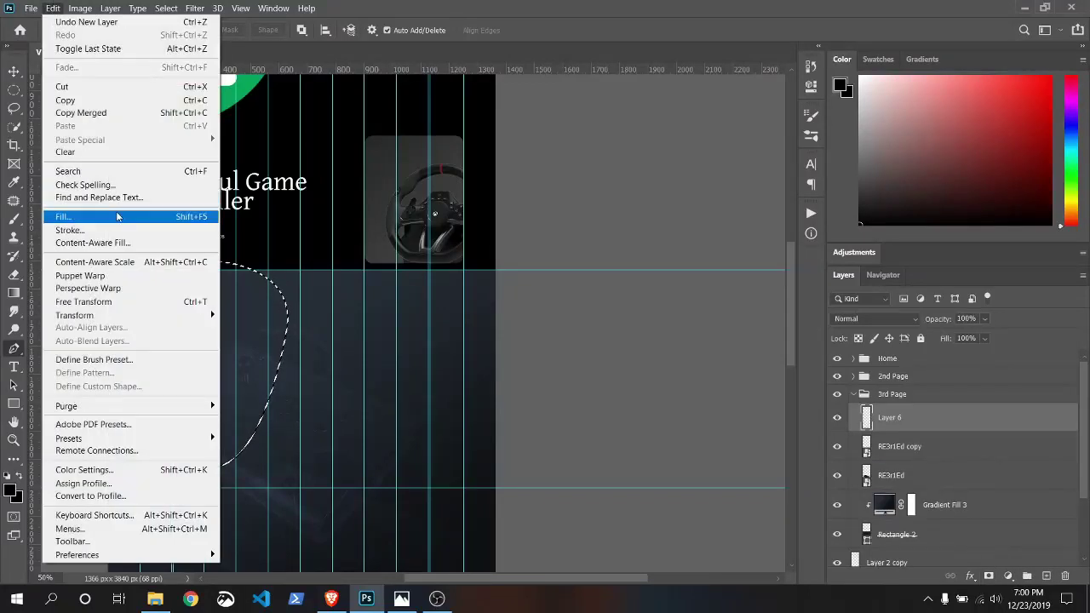
click(51, 217)
click(533, 146)
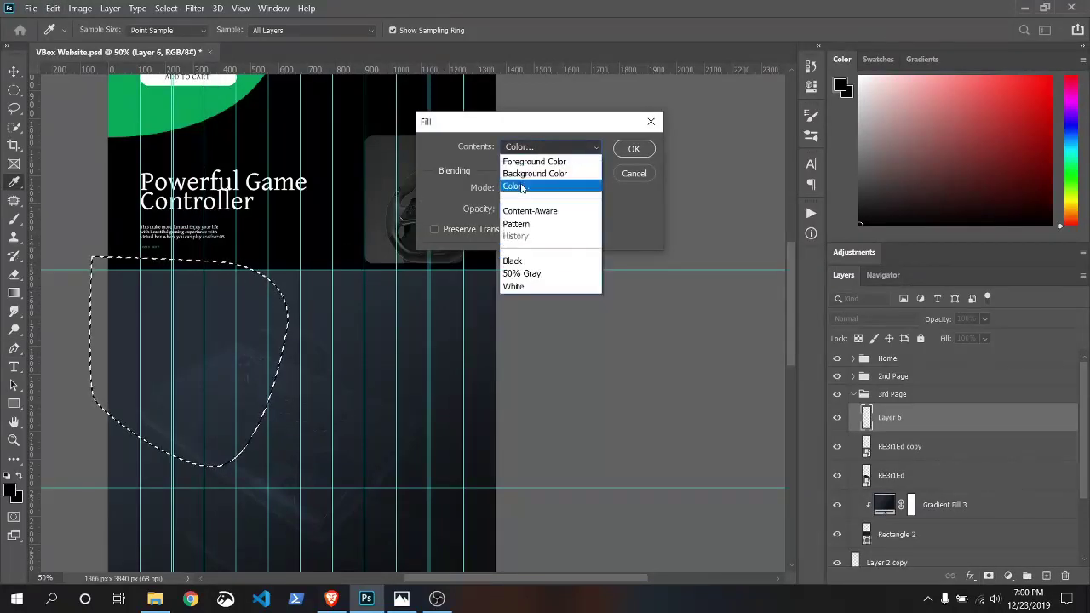
click(516, 185)
click(477, 486)
click(725, 332)
click(634, 149)
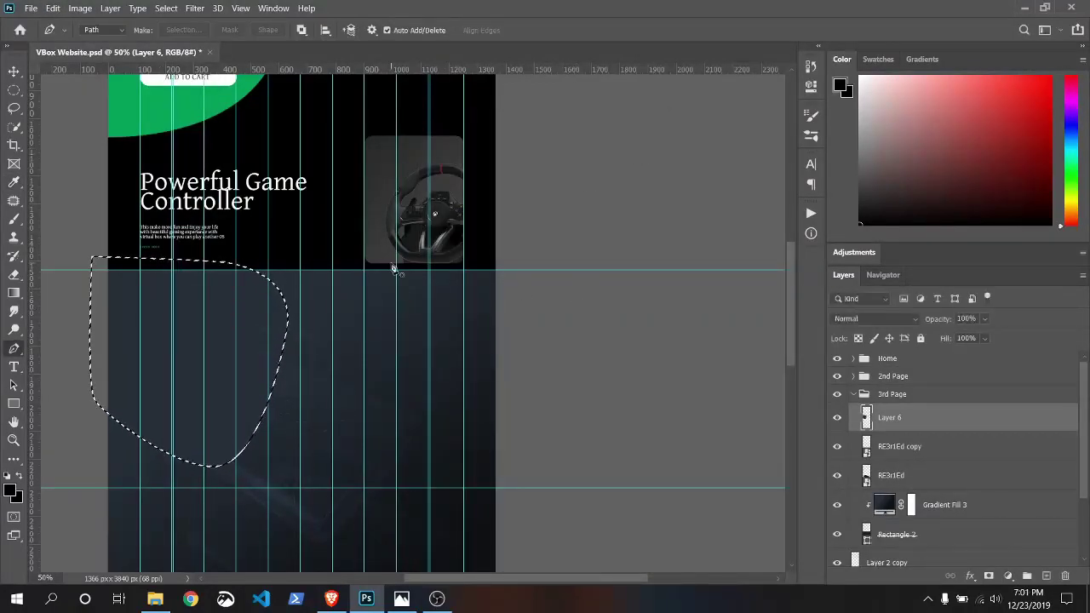
key(ctrl+d)
- Place the media remote image, shrink it to the left, and clip it to the blob
click(30, 8)
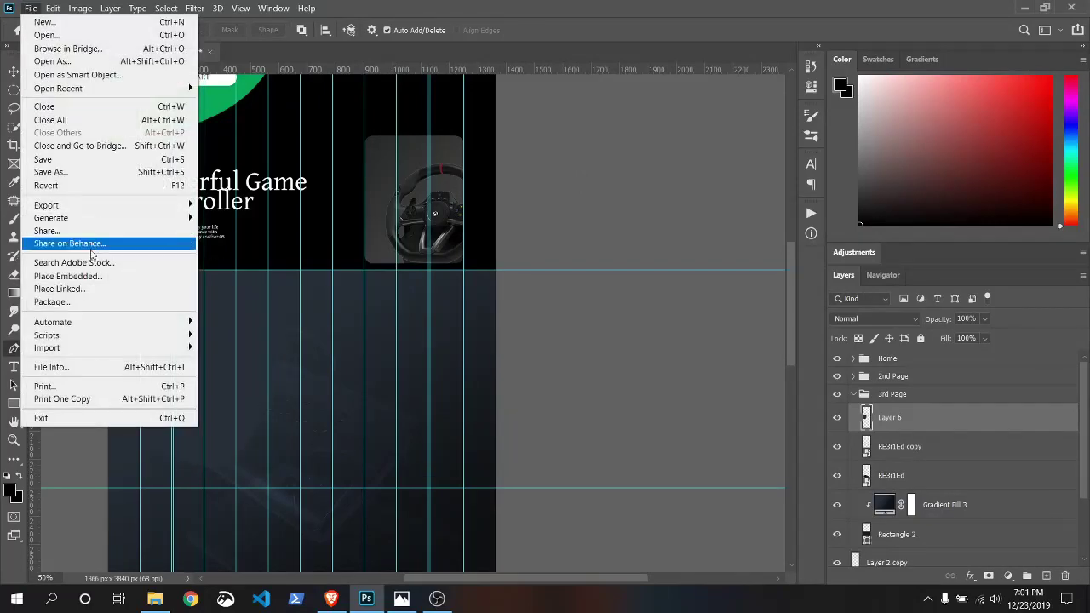
click(68, 275)
scroll(537, 168, down, 2)
click(483, 195)
click(426, 318)
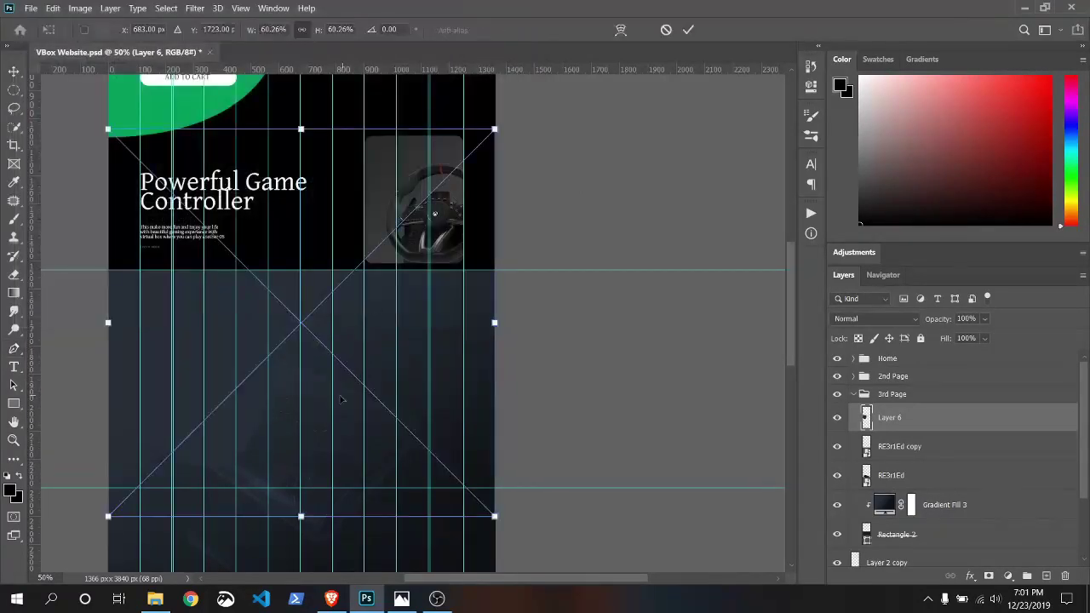
mouse_move(292, 256)
mouse_down()
mouse_move(262, 271)
mouse_move(264, 282)
mouse_up()
drag(391, 281, 193, 276)
click(688, 30)
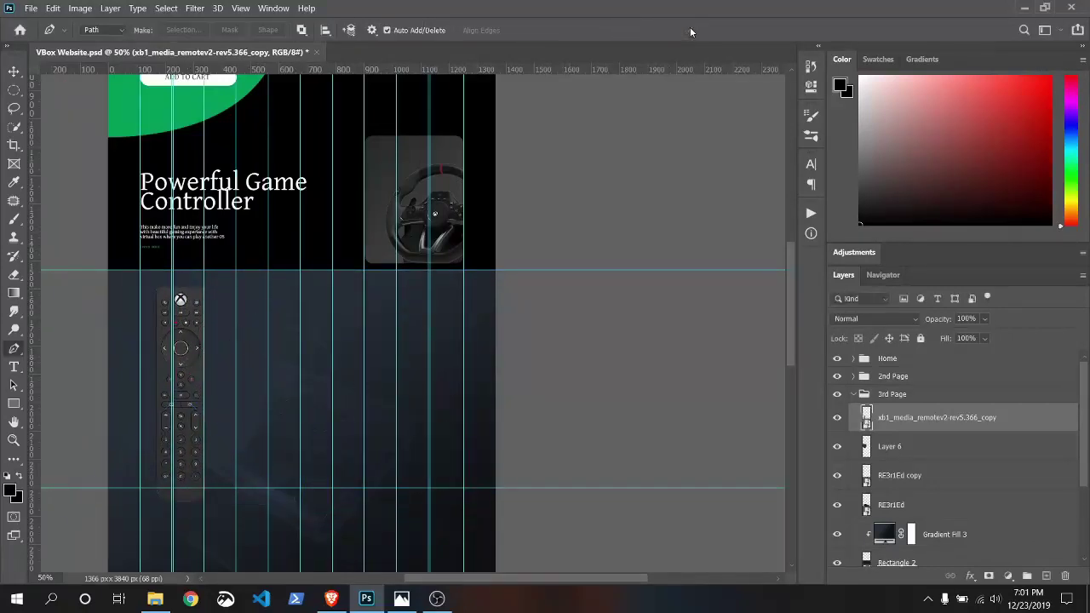
right_click(1000, 417)
click(886, 341)
- Add a gradient fill layer above the blob and clip it to the blob
click(962, 449)
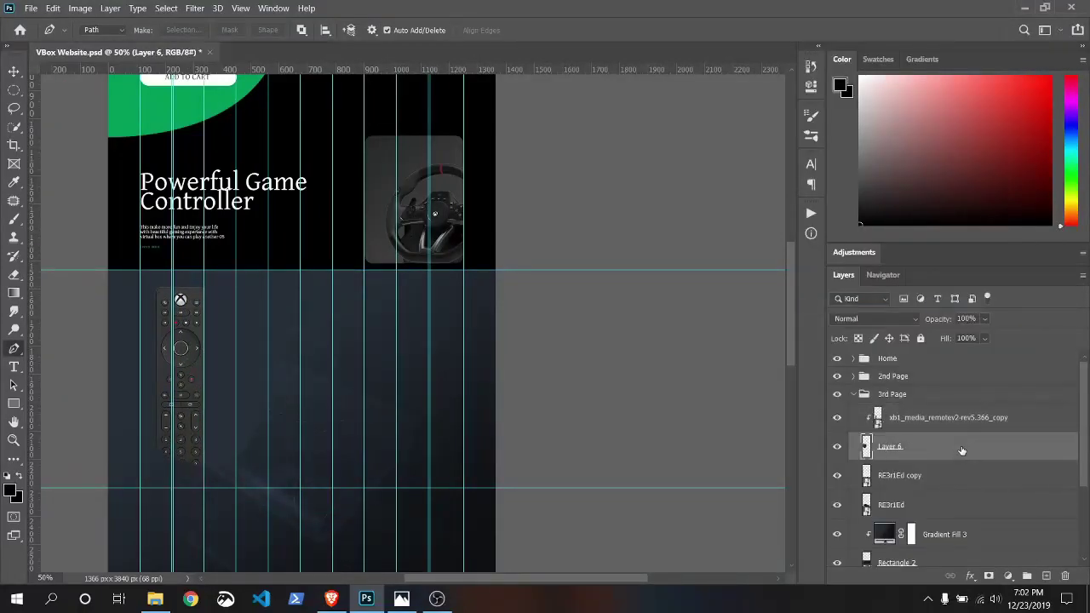
click(1008, 577)
click(996, 342)
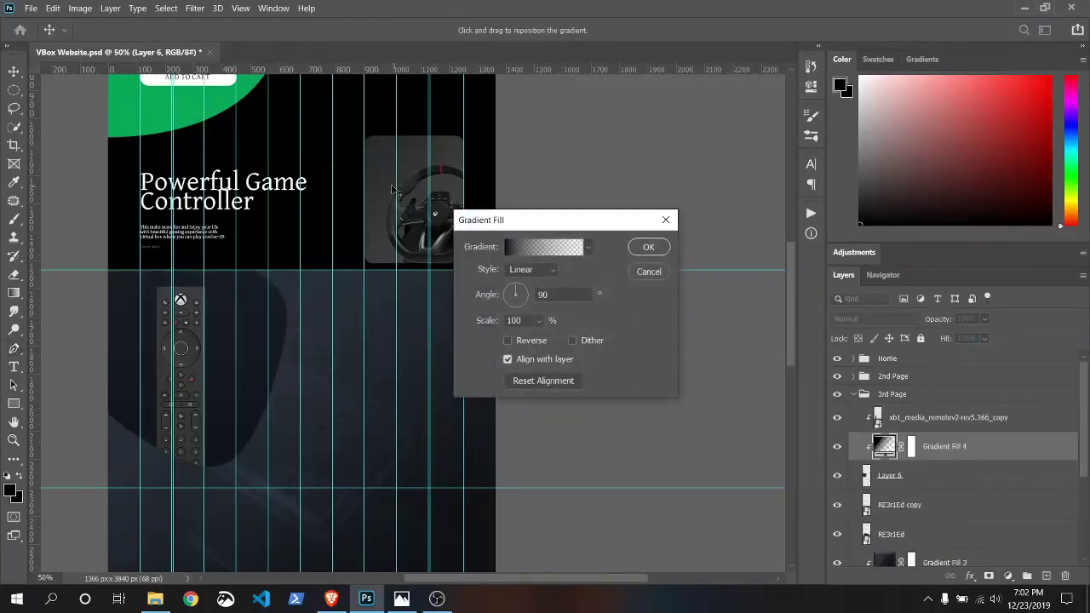
click(648, 246)
right_click(986, 449)
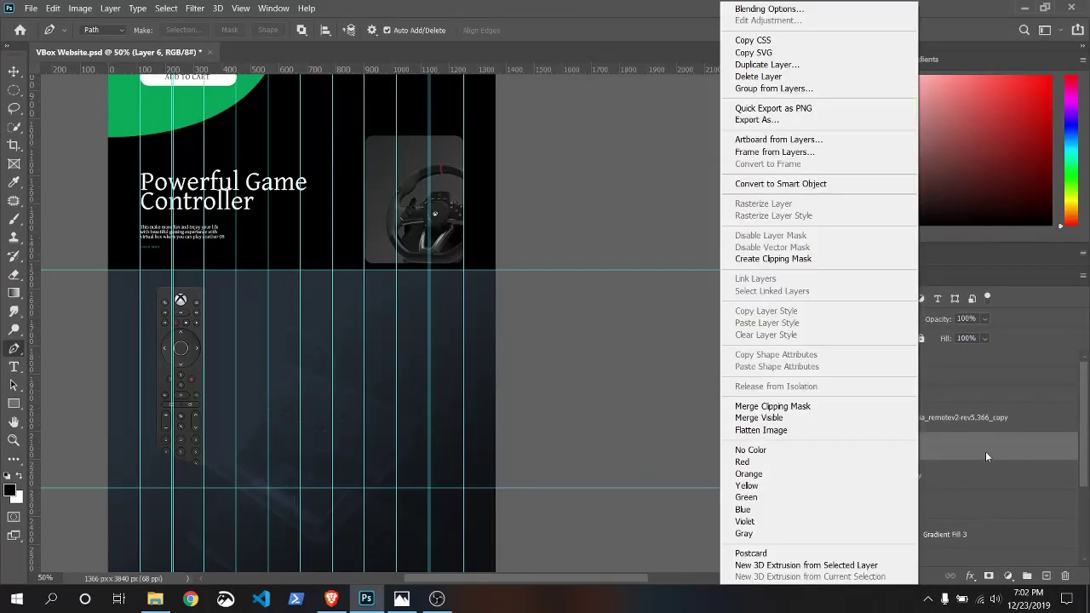
click(754, 22)
- Darken Gradient Fill 4's stops, reduce its scale to 34, and change its angle
click(543, 247)
double_click(522, 444)
key(Return)
double_click(521, 443)
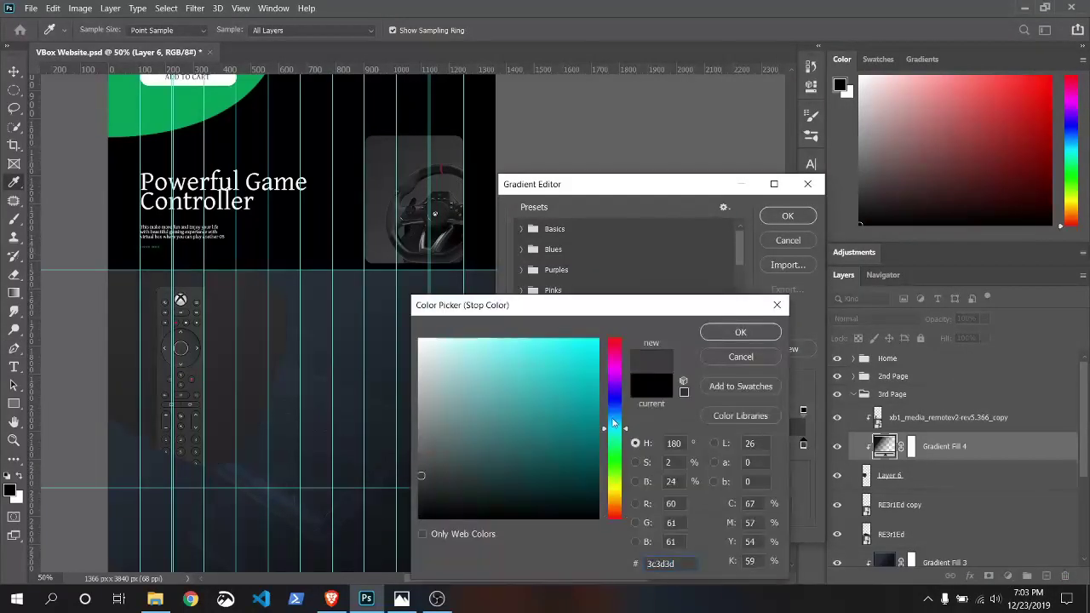
key(Return)
key(Return)
drag(649, 418, 642, 418)
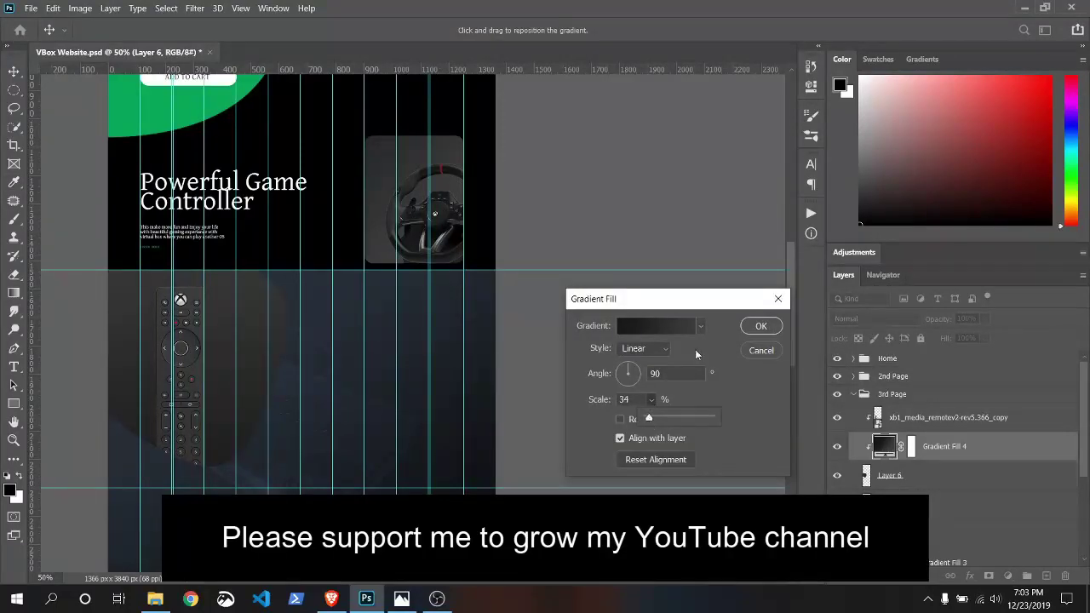
click(634, 372)
click(762, 327)
- Add a grey solid colour fill layer clipped to the remote image
click(947, 418)
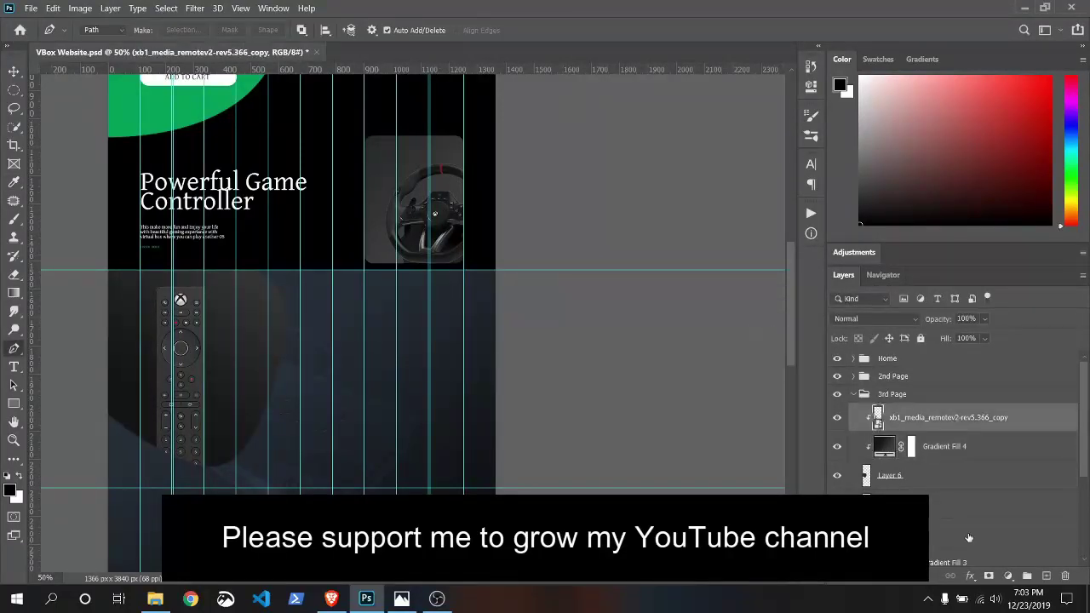
click(1007, 576)
click(988, 333)
click(423, 471)
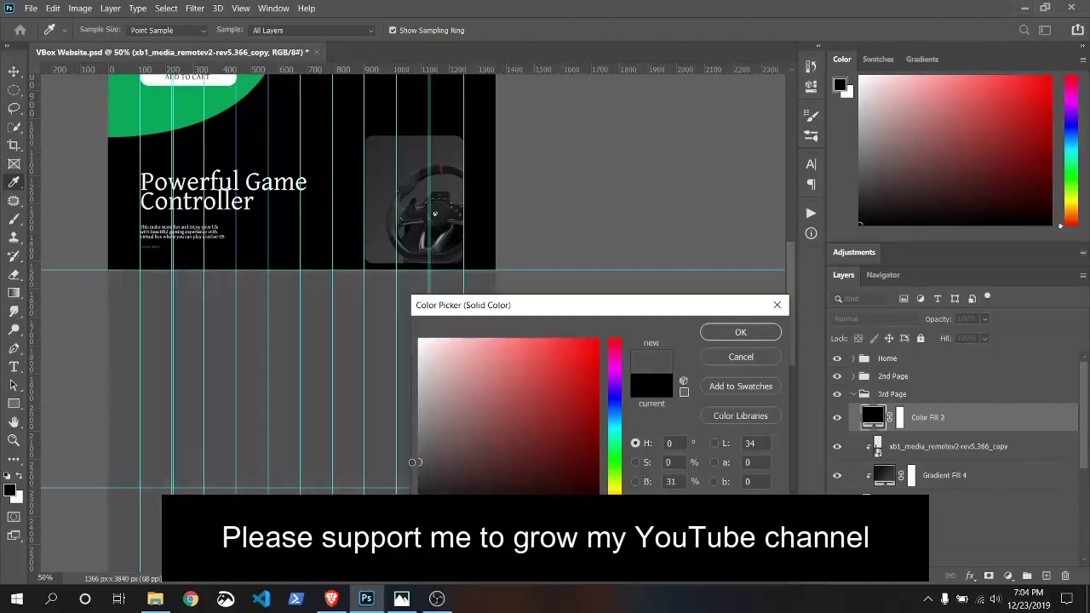
click(741, 332)
key(p)
right_click(962, 417)
click(823, 258)
- Create and then delete an unneeded empty Layer 7
scroll(780, 408, down, 3)
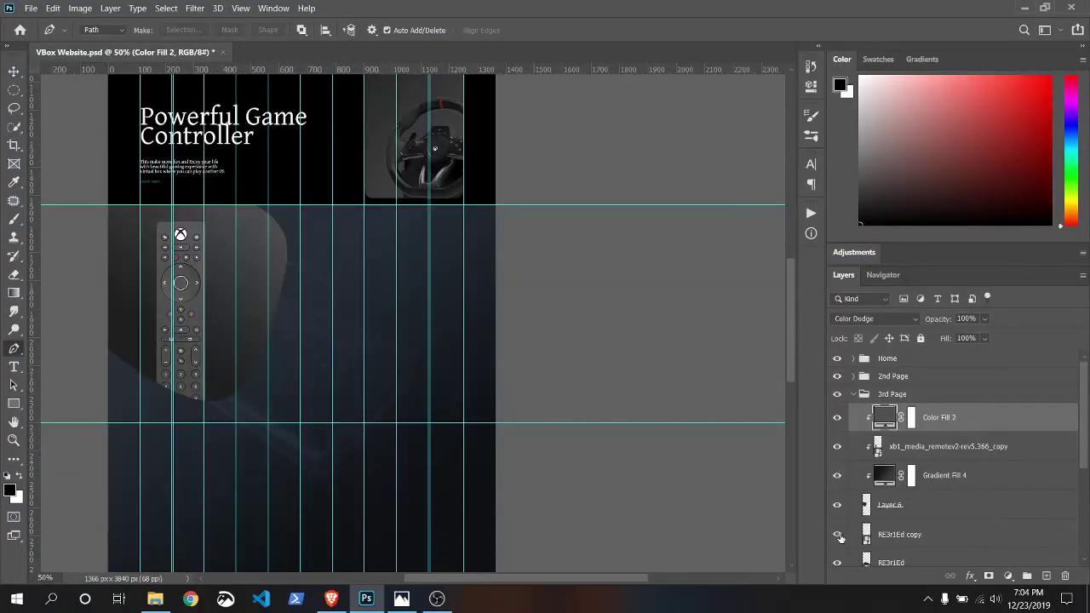
scroll(839, 512, down, 3)
click(899, 480)
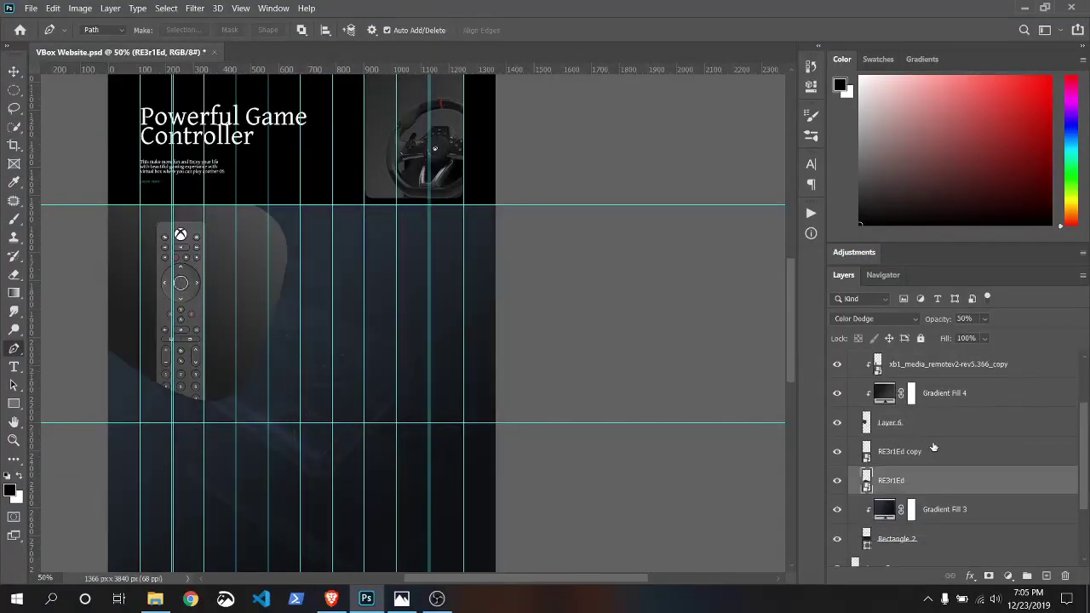
click(899, 452)
click(1047, 577)
drag(920, 454, 1064, 577)
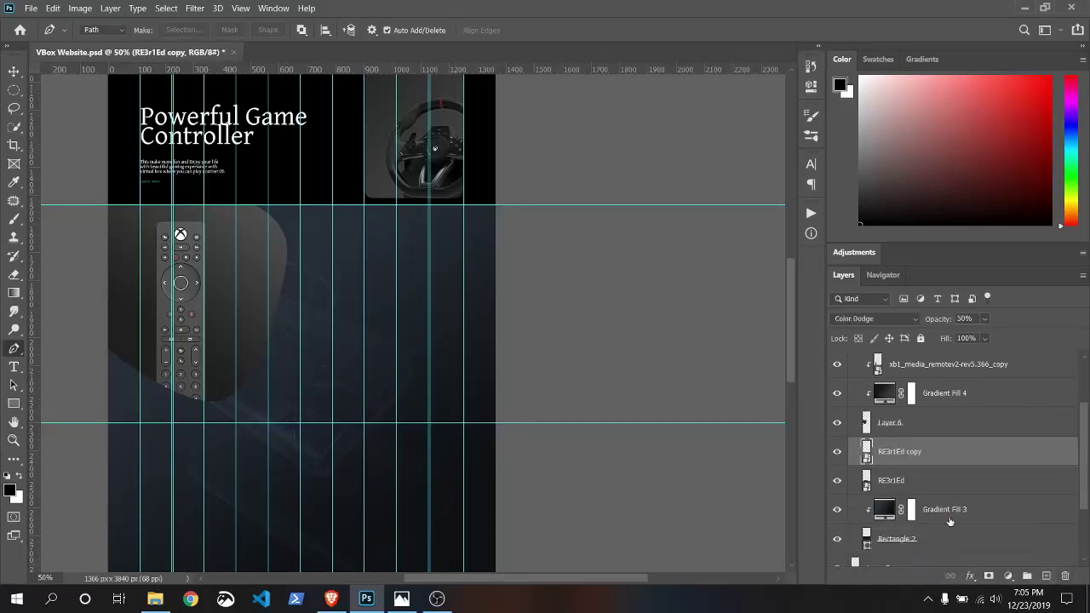
click(975, 511)
click(903, 451)
- Duplicate Gradient Fill 3 at 43% opacity and recolour its left gradient stop
click(955, 510)
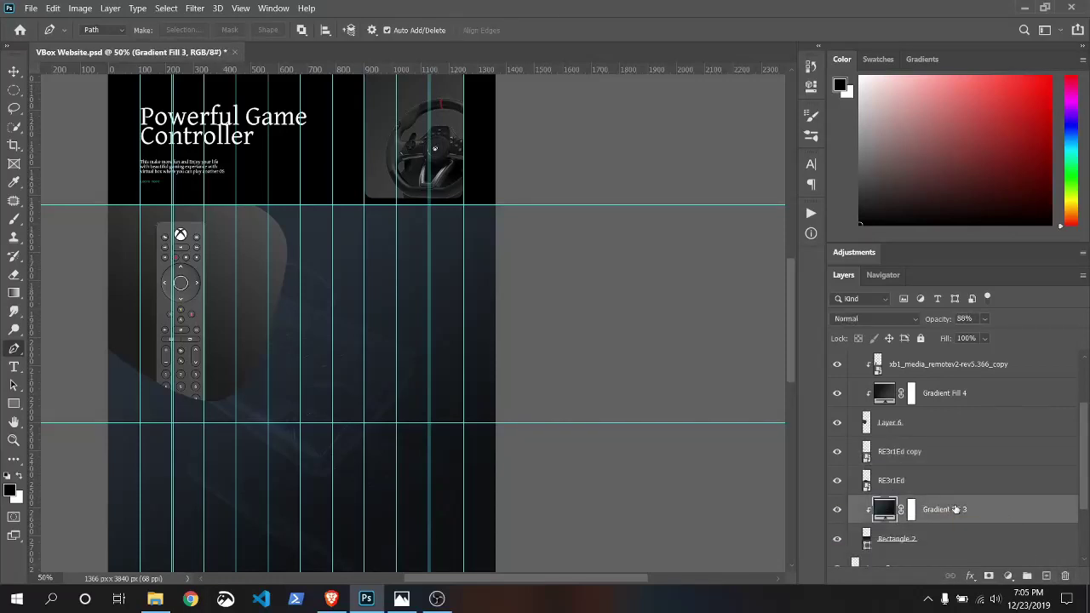
drag(955, 509, 941, 438)
click(985, 319)
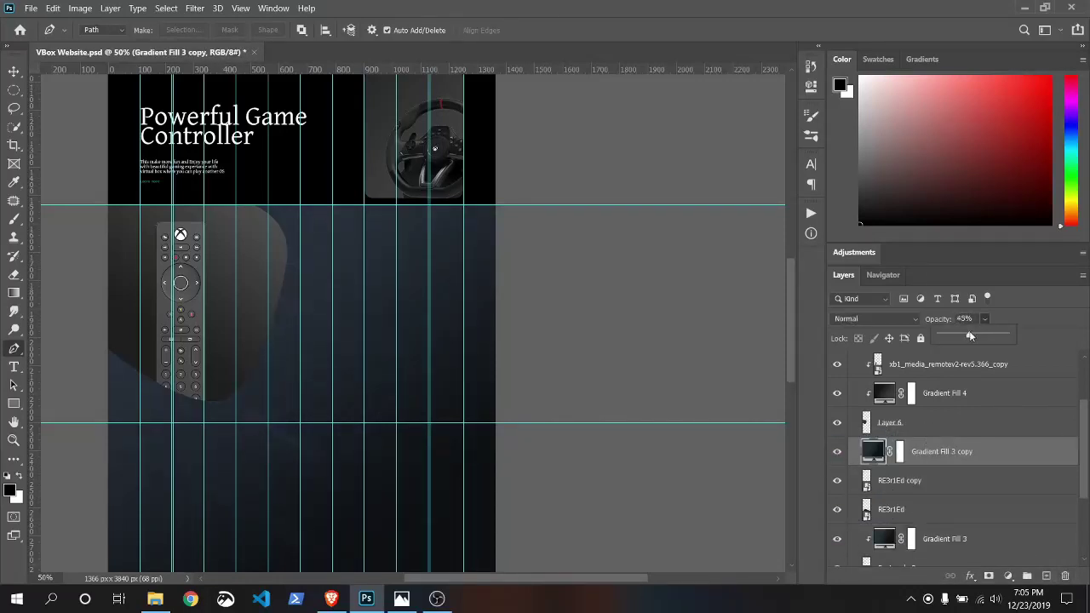
double_click(873, 452)
click(675, 324)
click(516, 444)
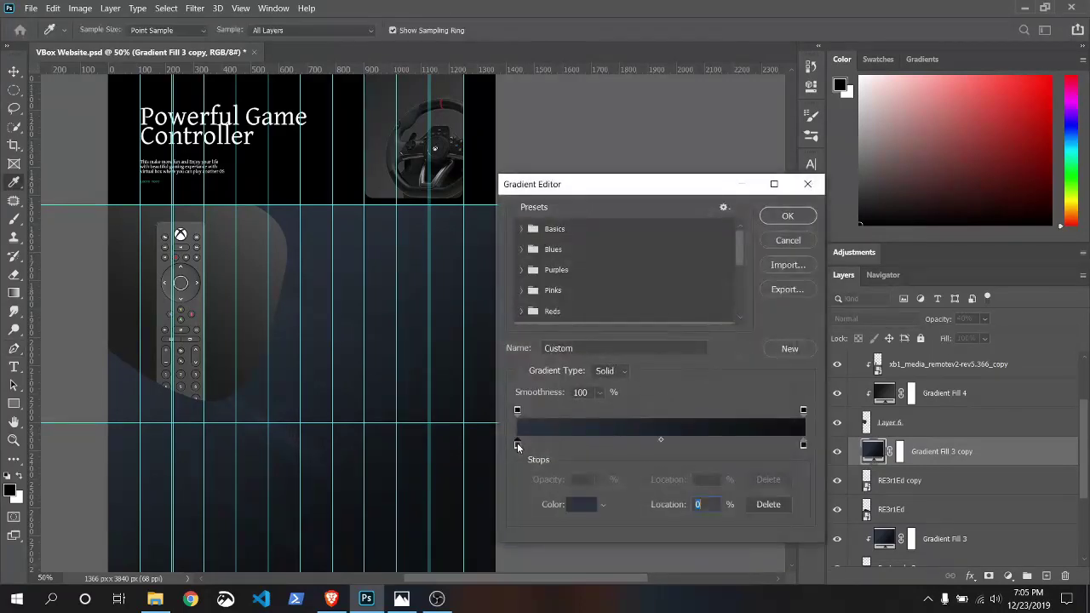
click(579, 507)
click(734, 334)
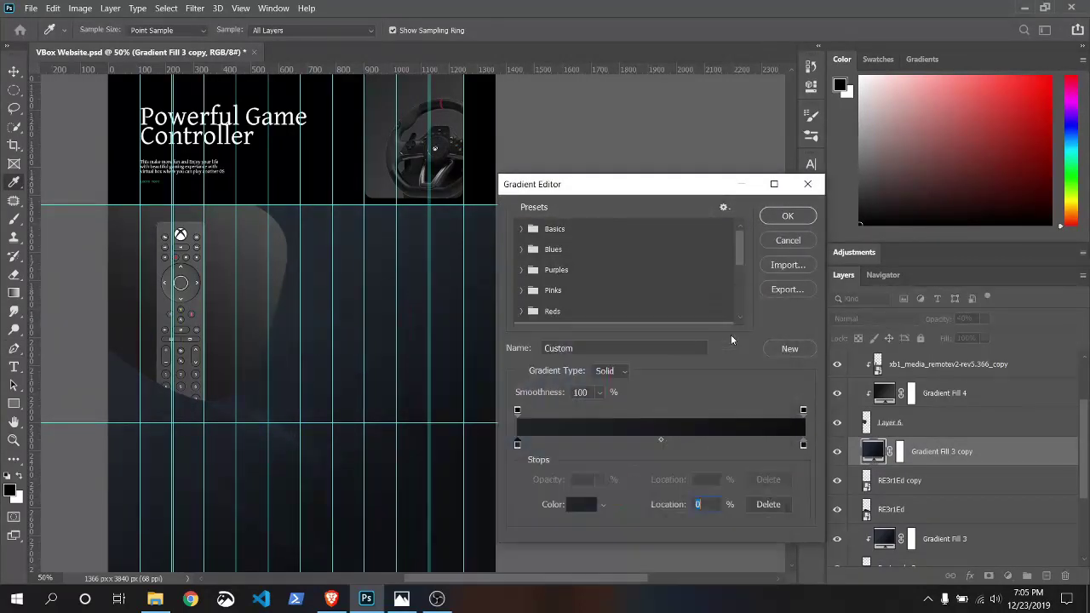
click(798, 218)
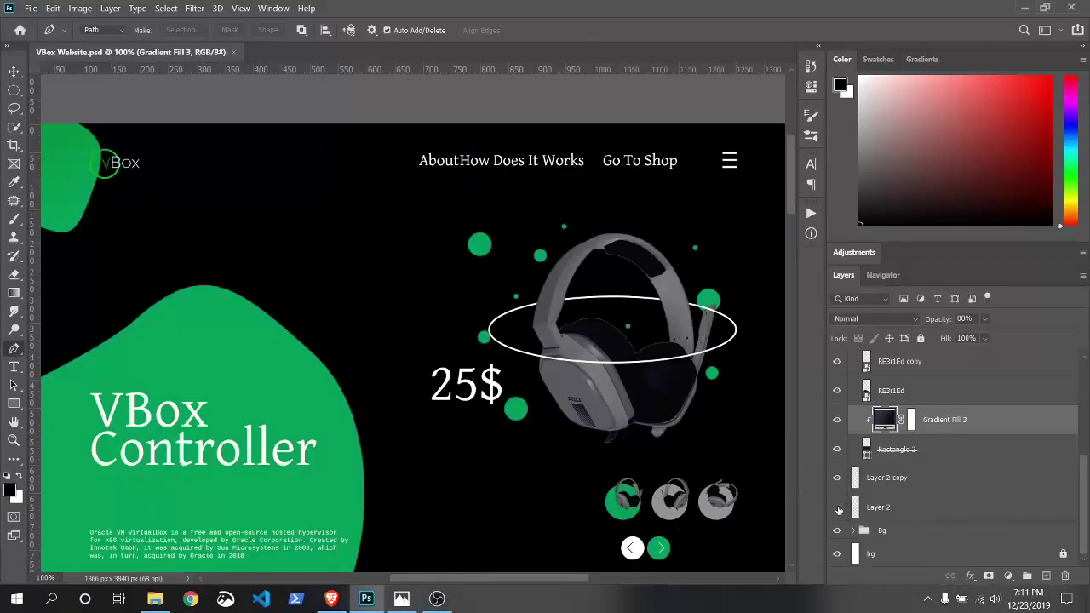
- Rename Layer 2 to 'lighting' and its copy to 'Lighting 2'
double_click(878, 508)
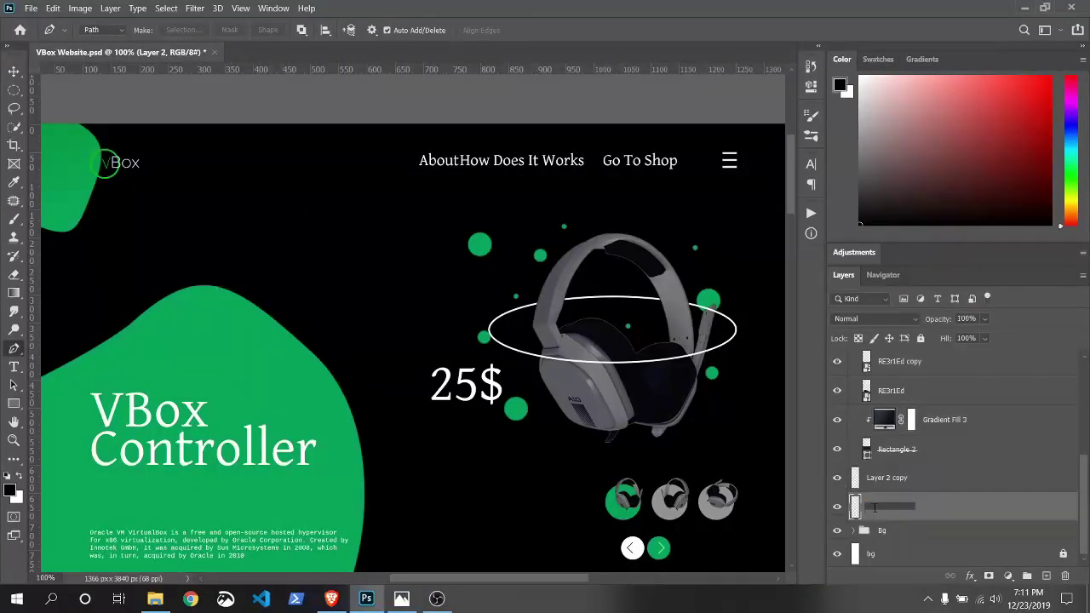
text(lighting)
double_click(890, 478)
text(Lighting)
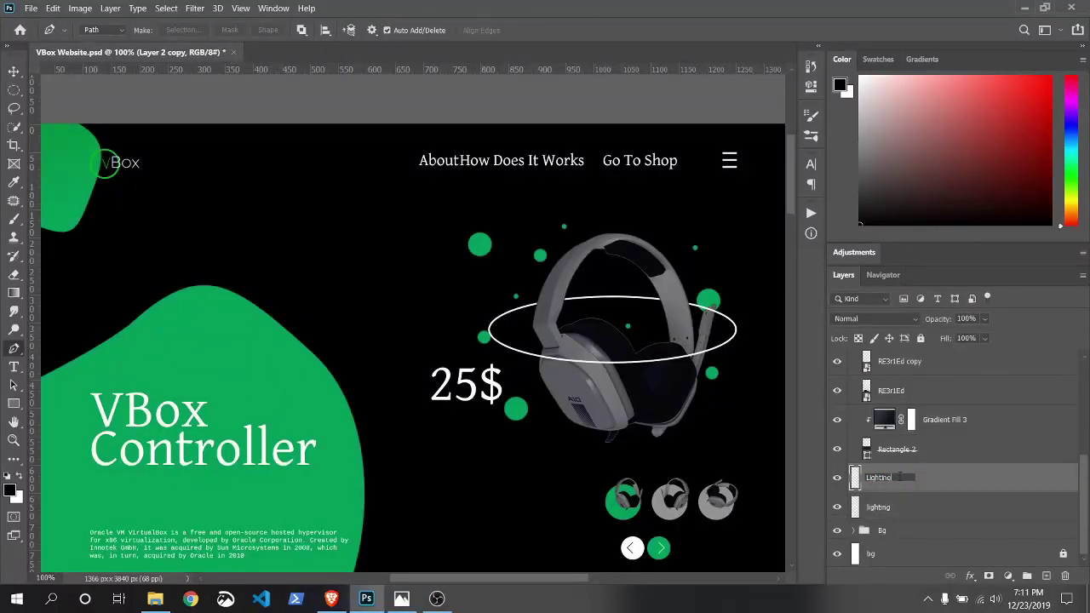
text( 2)
key(Return)
- Move both lighting layers into the 2nd Page group below Rounded Rectangle 2
shift+click(924, 507)
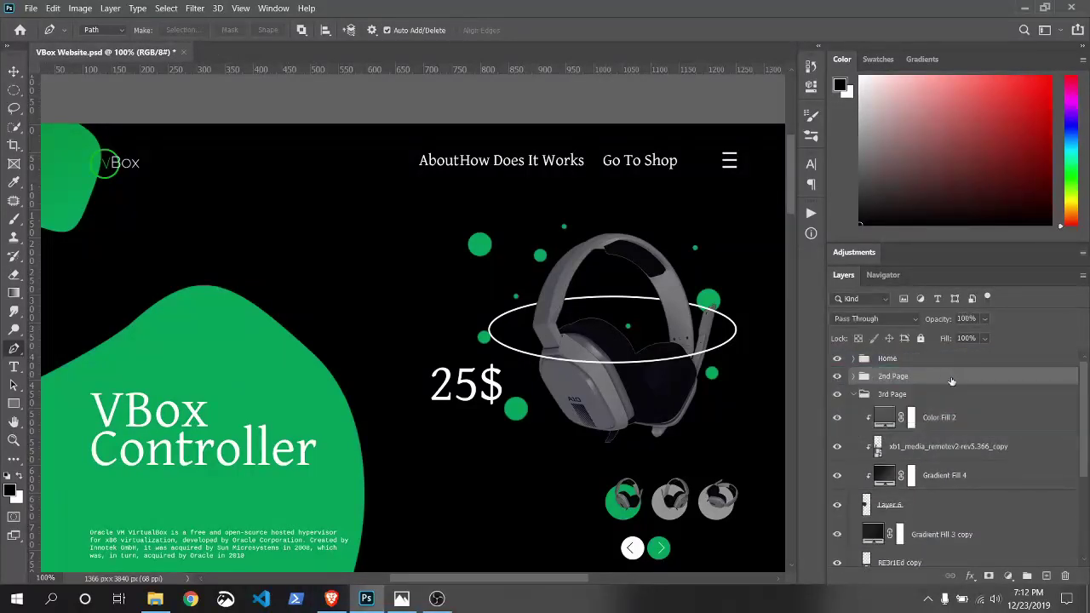
drag(979, 479, 860, 378)
click(932, 402)
shift+click(916, 429)
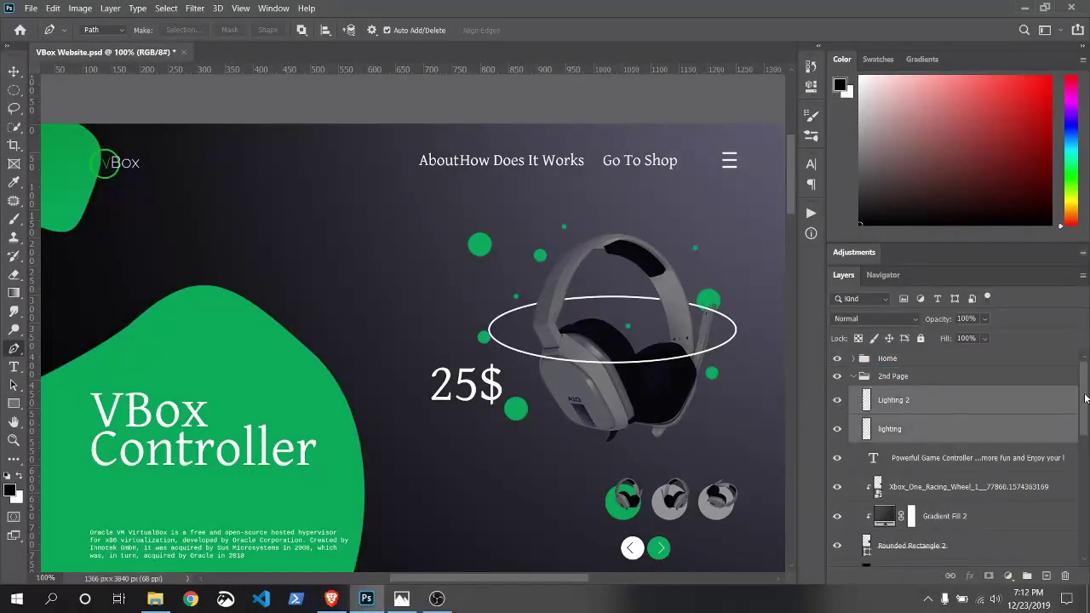
drag(916, 428, 920, 553)
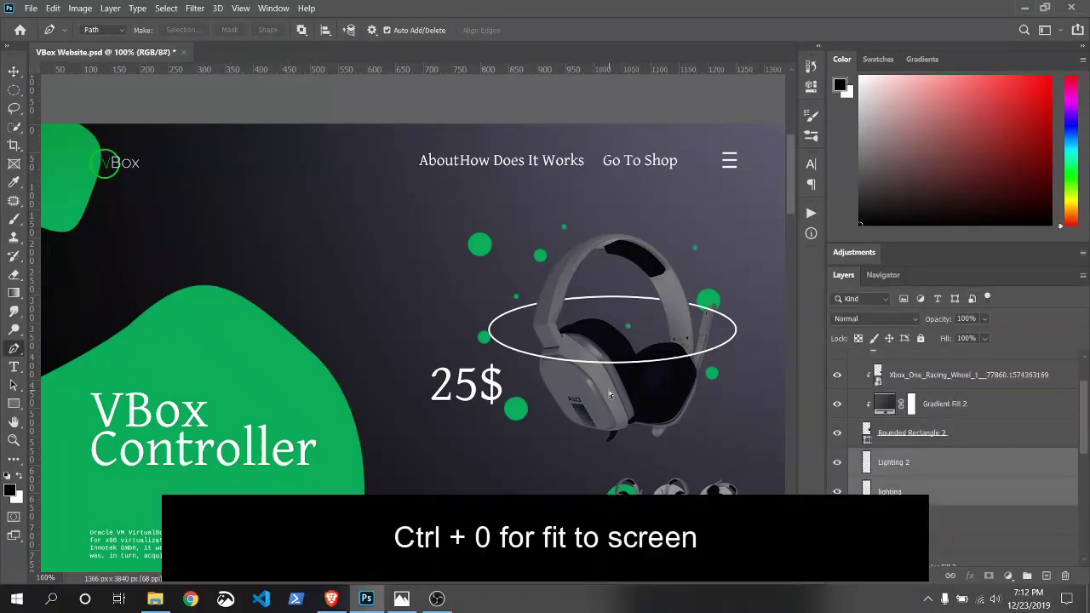
- Collapse the 2nd Page group, expand 3rd Page, and hide Color Fill 2
key(ctrl+0)
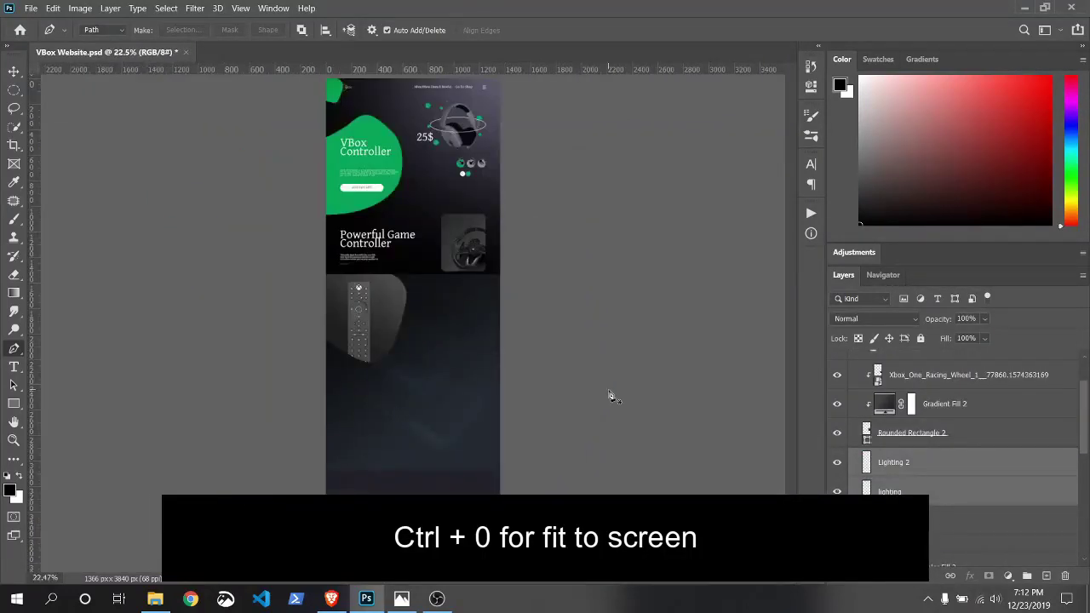
key(ctrl+plus)
scroll(659, 474, left, 2)
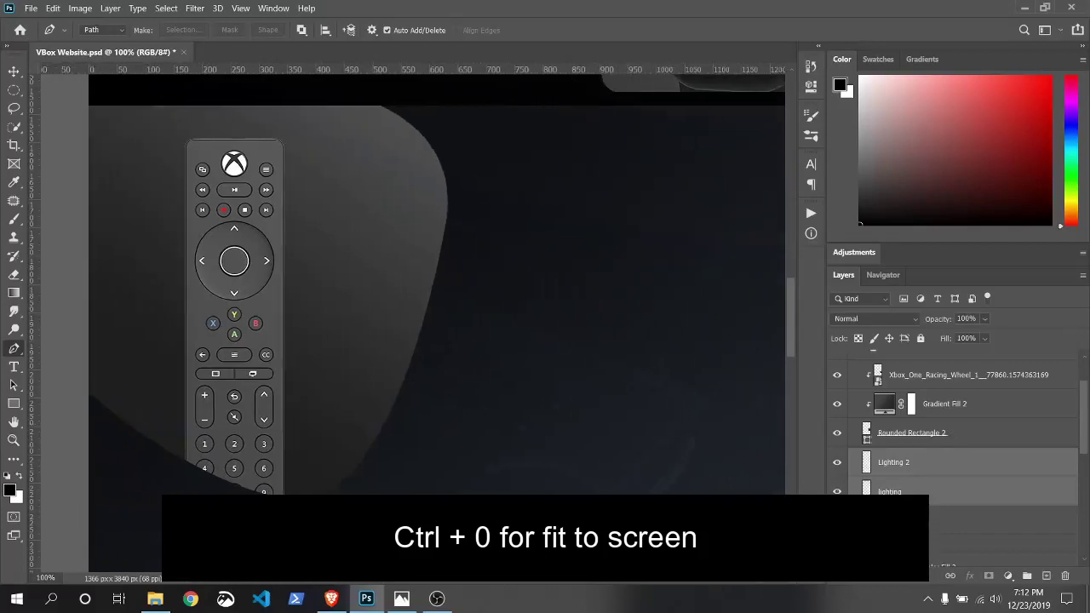
scroll(854, 379, up, 2)
click(854, 379)
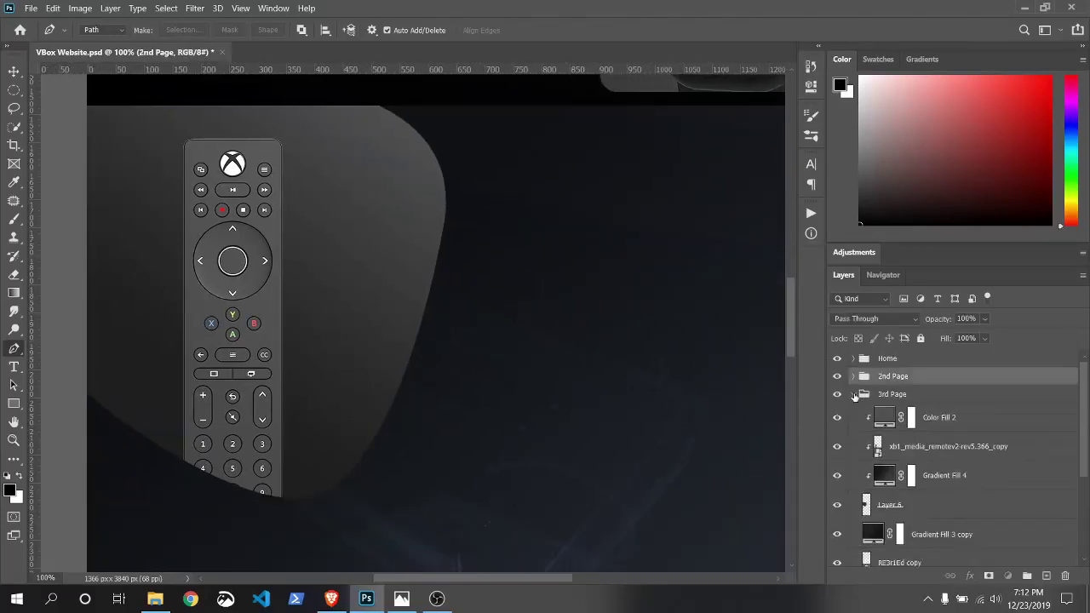
click(855, 394)
click(855, 394)
click(837, 417)
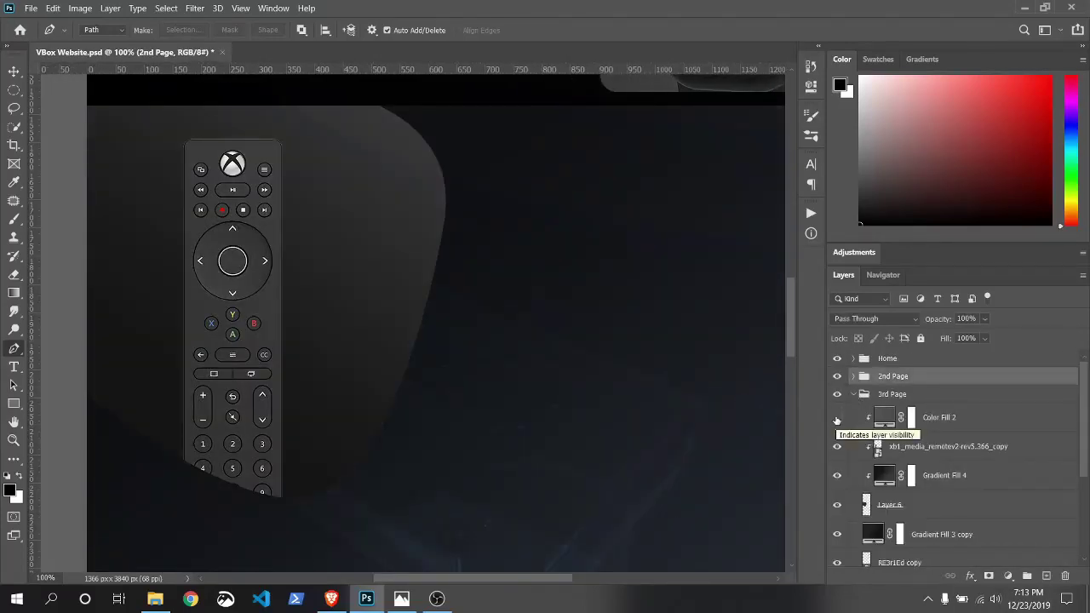
- Select the 'Powerful Game Controller' heading text with the Move tool
key(v)
scroll(425, 298, up, 5)
click(238, 247)
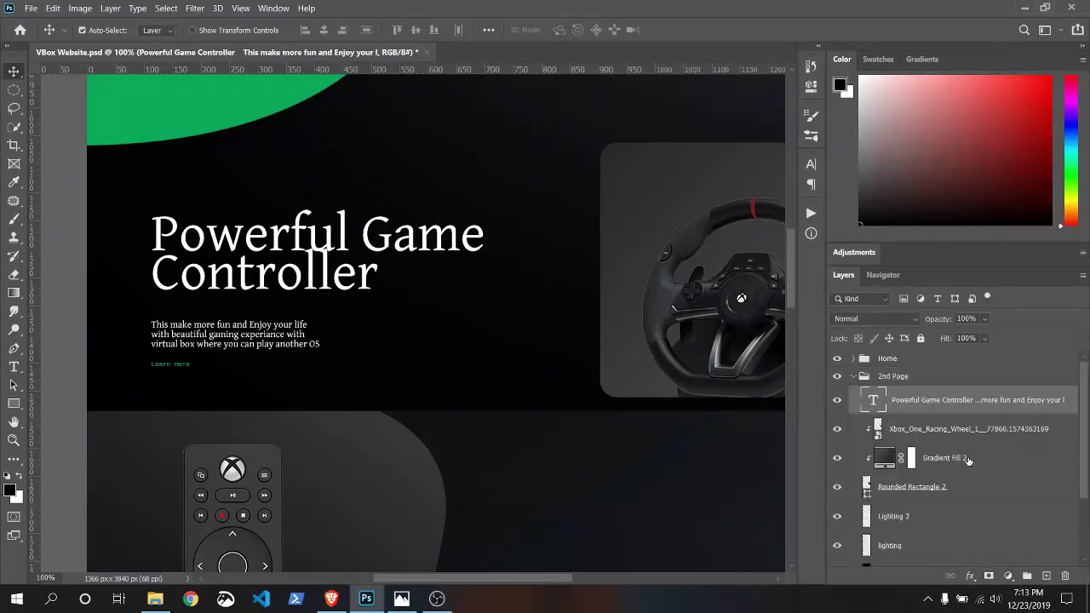
- Duplicate the heading text layer and move the copy into the 3rd Page group
right_click(942, 408)
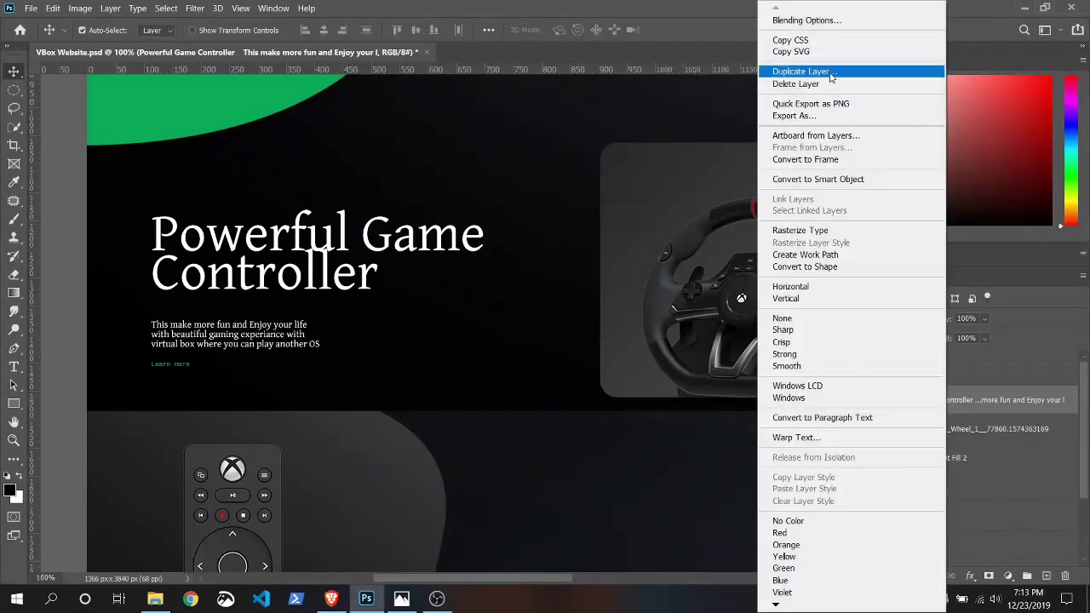
click(809, 71)
click(659, 157)
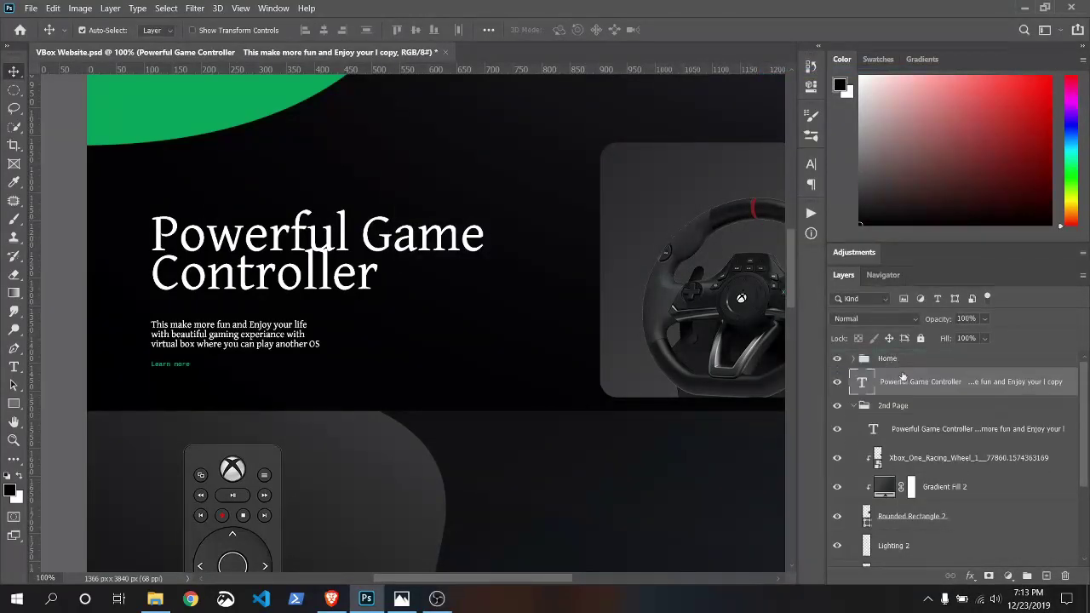
drag(913, 400, 849, 396)
click(852, 393)
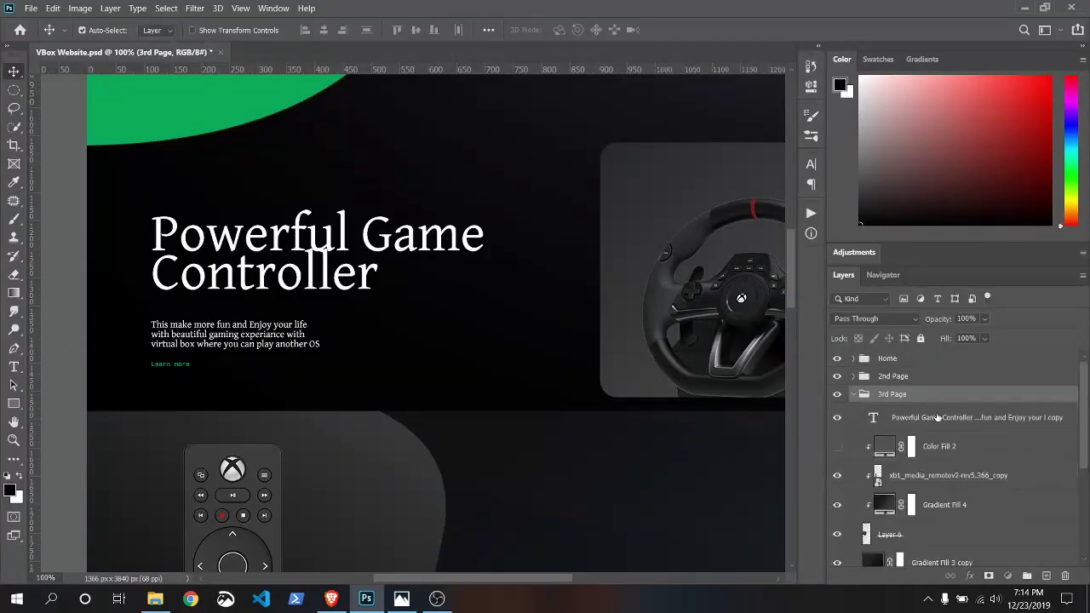
- Free-transform the heading copy down into the third page area
drag(374, 255, 585, 358)
key(ctrl+z)
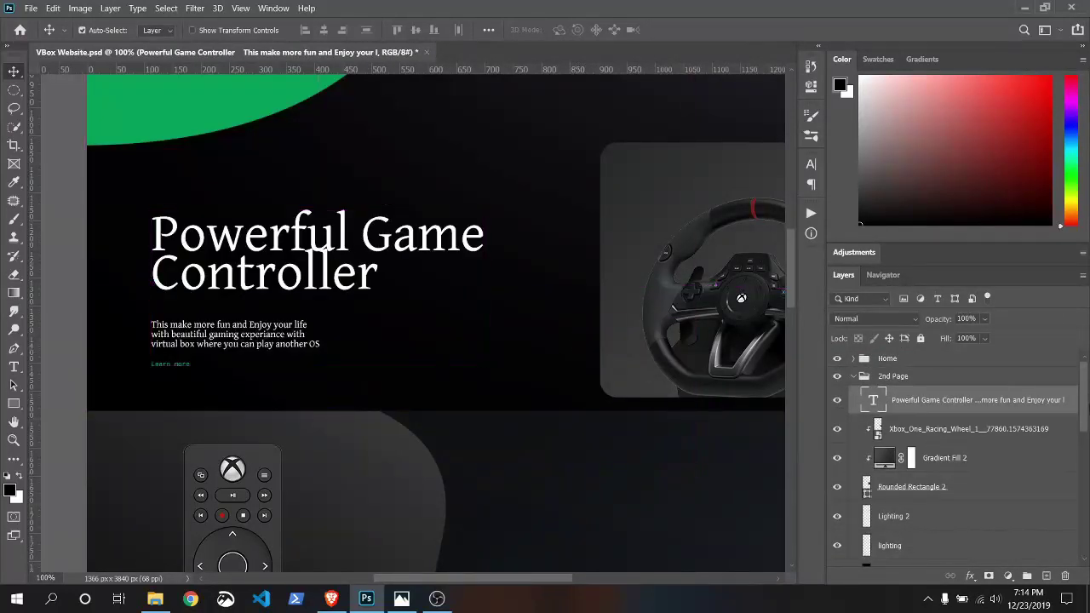
click(838, 408)
key(ctrl+t)
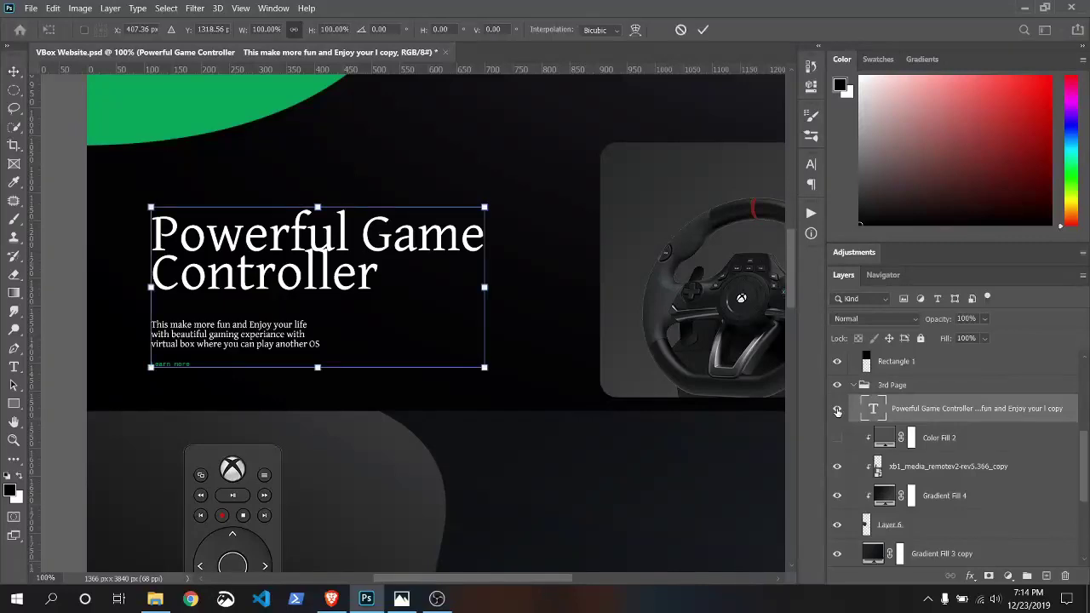
drag(298, 281, 665, 499)
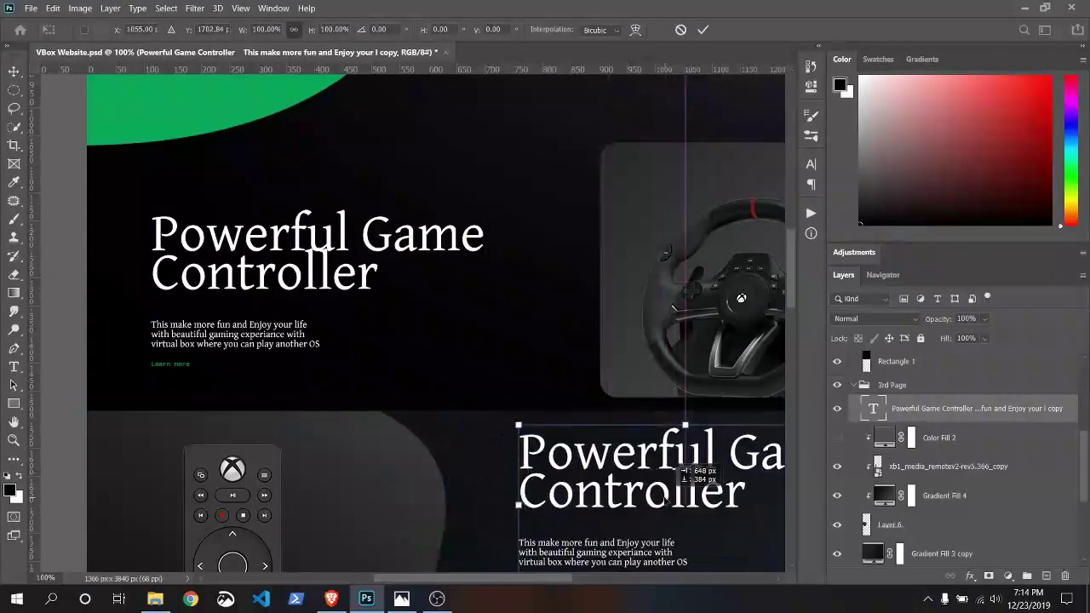
drag(790, 267, 789, 308)
drag(485, 580, 526, 580)
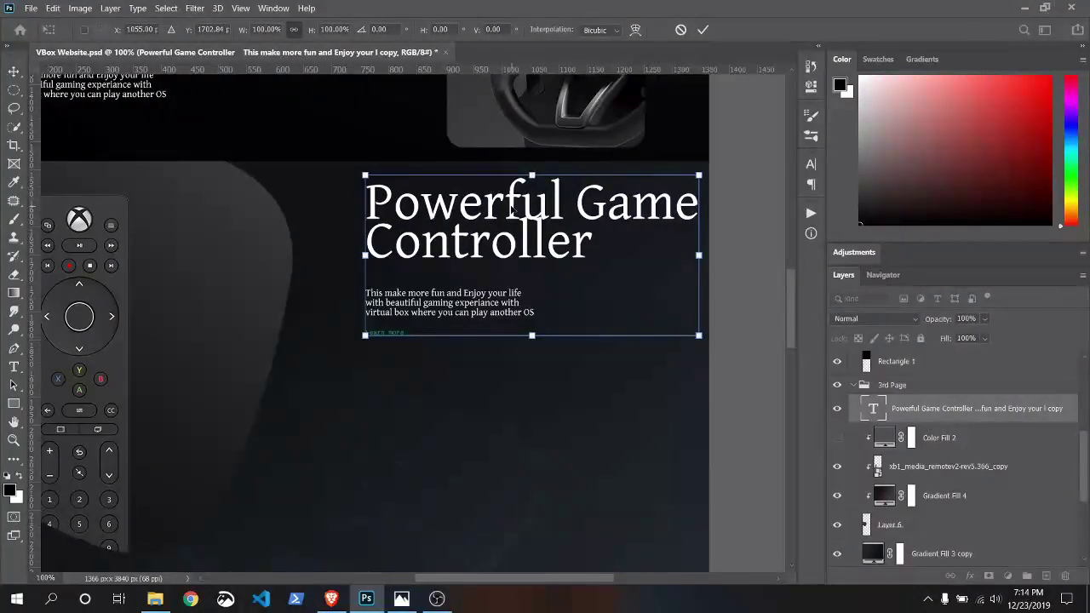
mouse_move(514, 208)
mouse_down()
mouse_move(501, 362)
mouse_move(435, 386)
mouse_up()
- Show the layout guides and commit the heading copy's new position
click(240, 7)
click(378, 328)
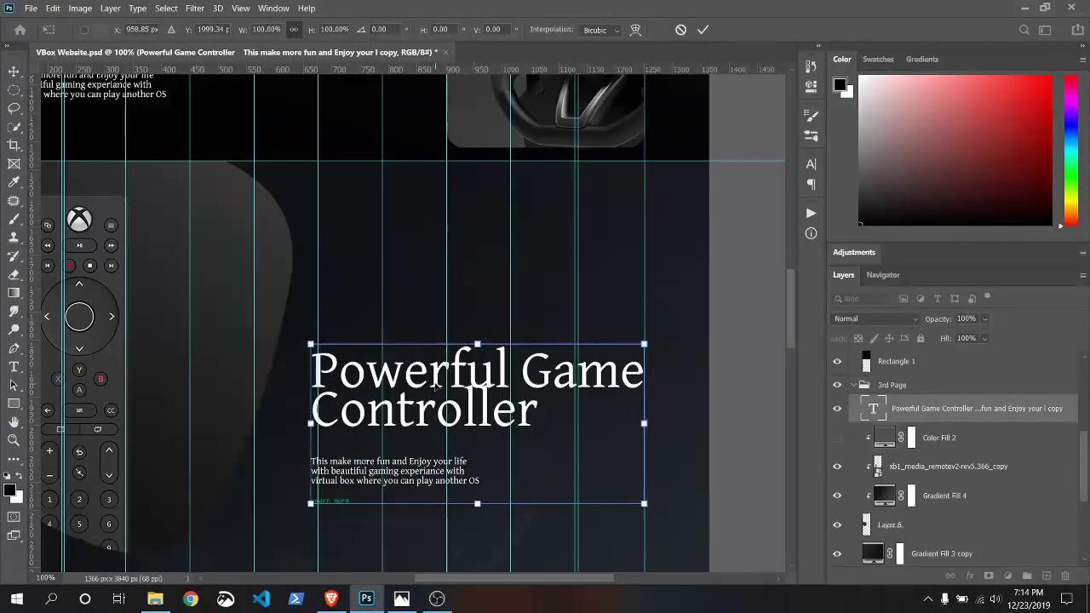
key(Return)
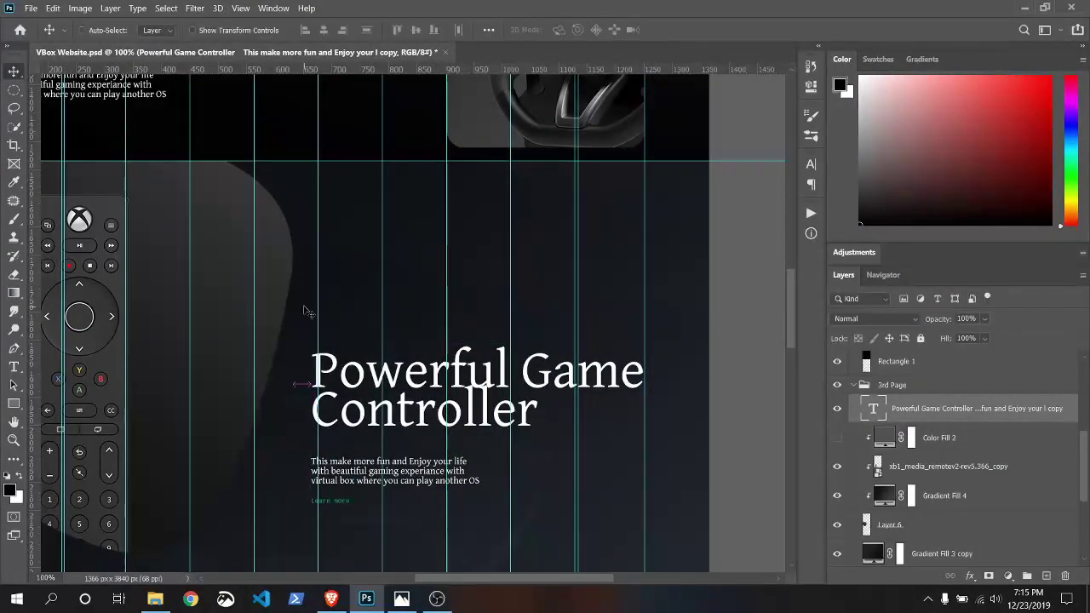
- Change the heading to 'Games Play Best on VBox Controller', right-aligned
double_click(511, 408)
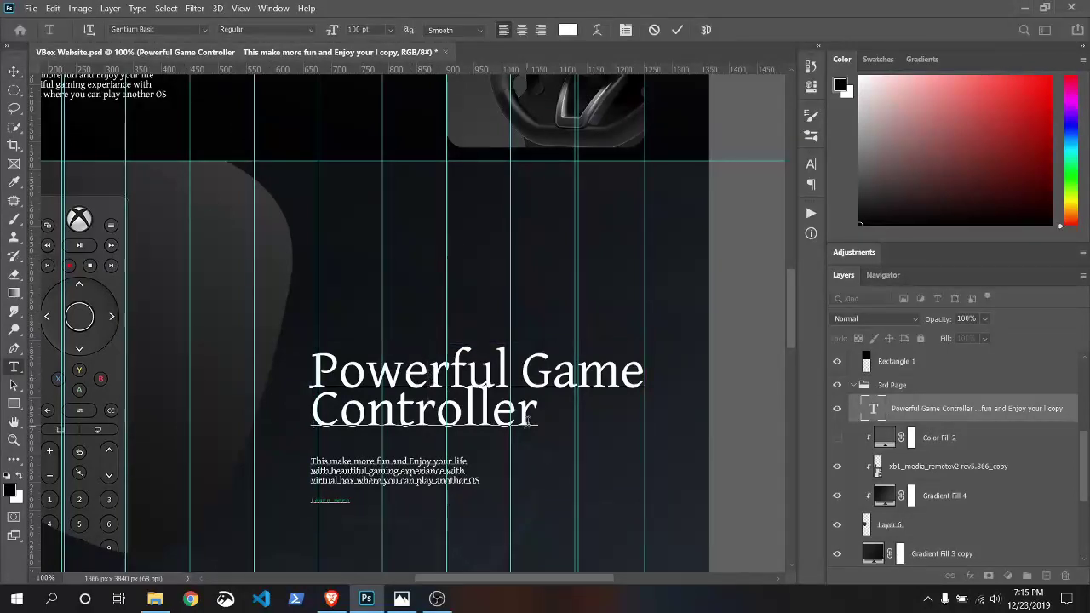
drag(526, 376, 307, 373)
key(BackSpace)
text(Games)
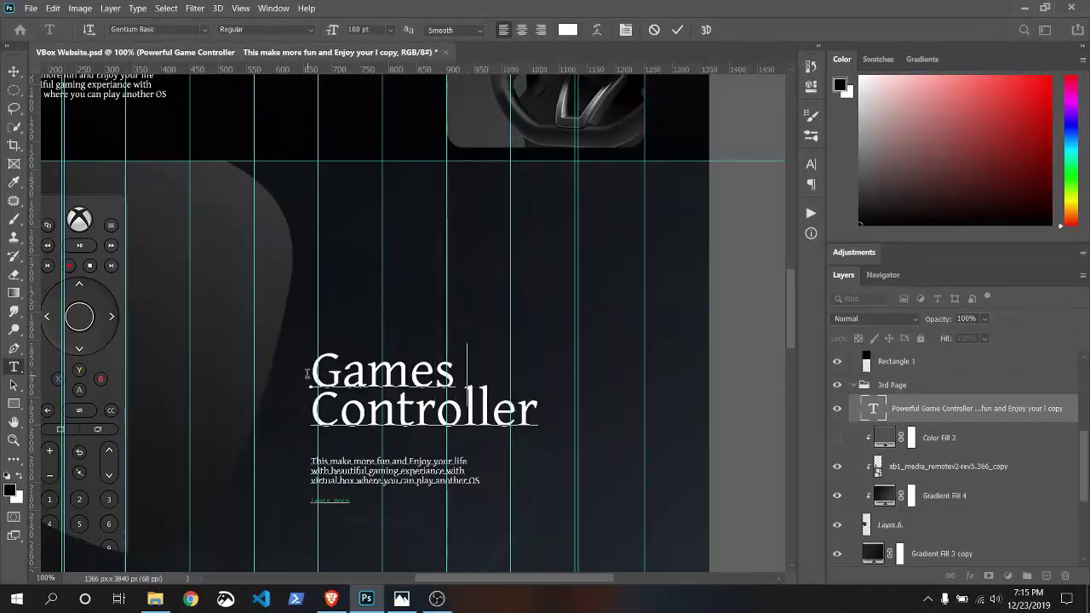
text(Play Bes)
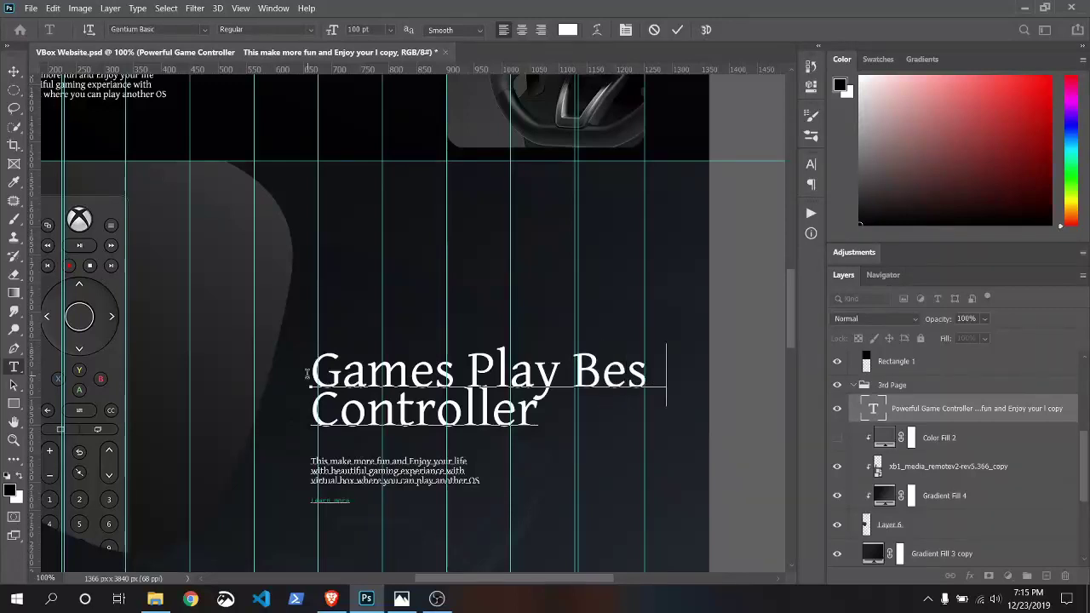
text(t o)
key(ctrl+a)
click(542, 31)
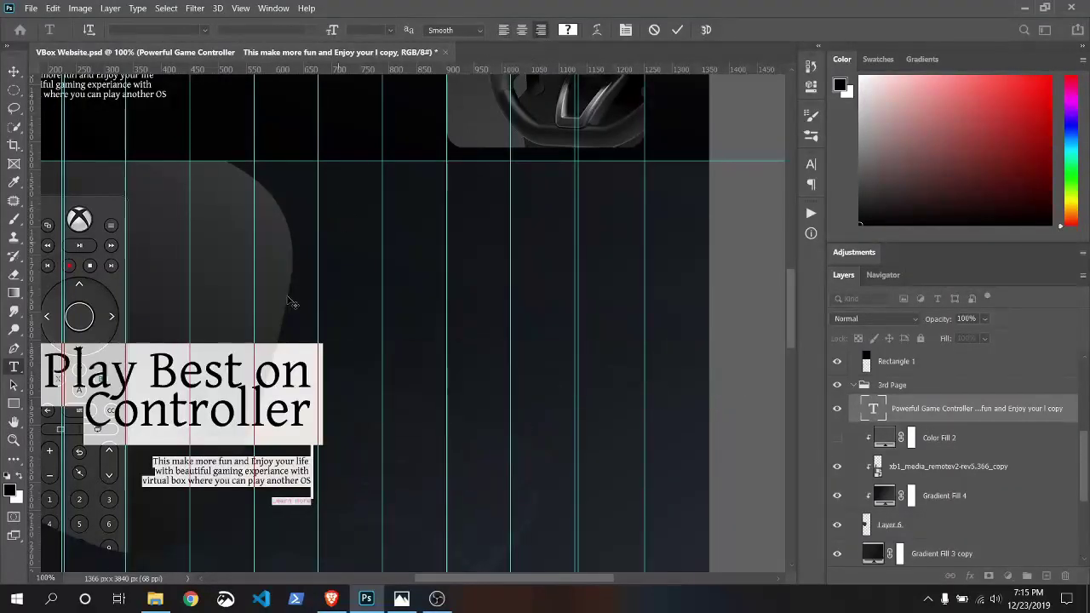
double_click(90, 408)
text(VB)
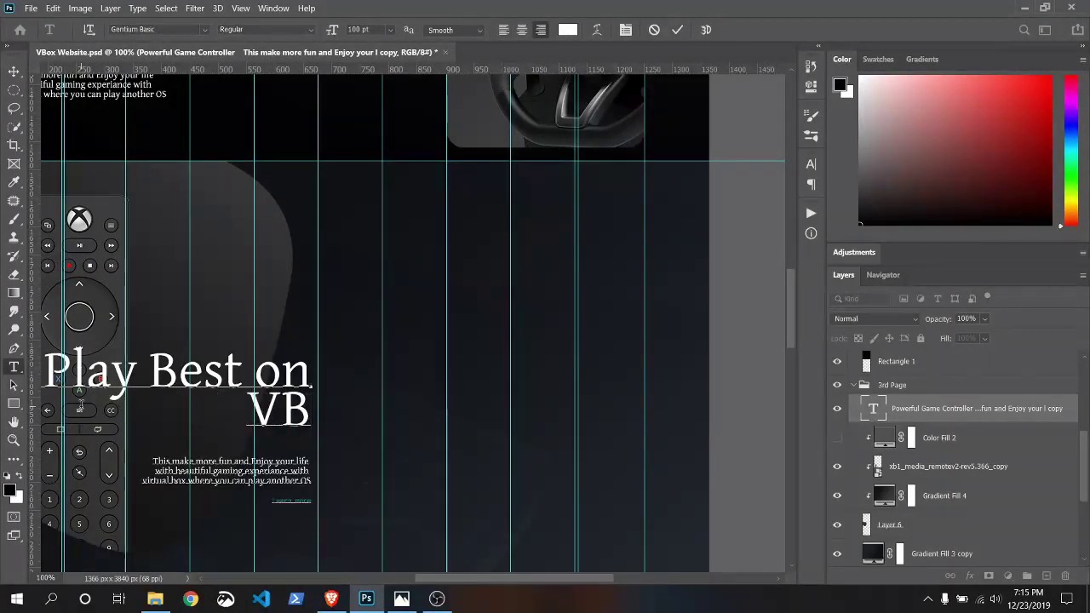
text(ox Controller)
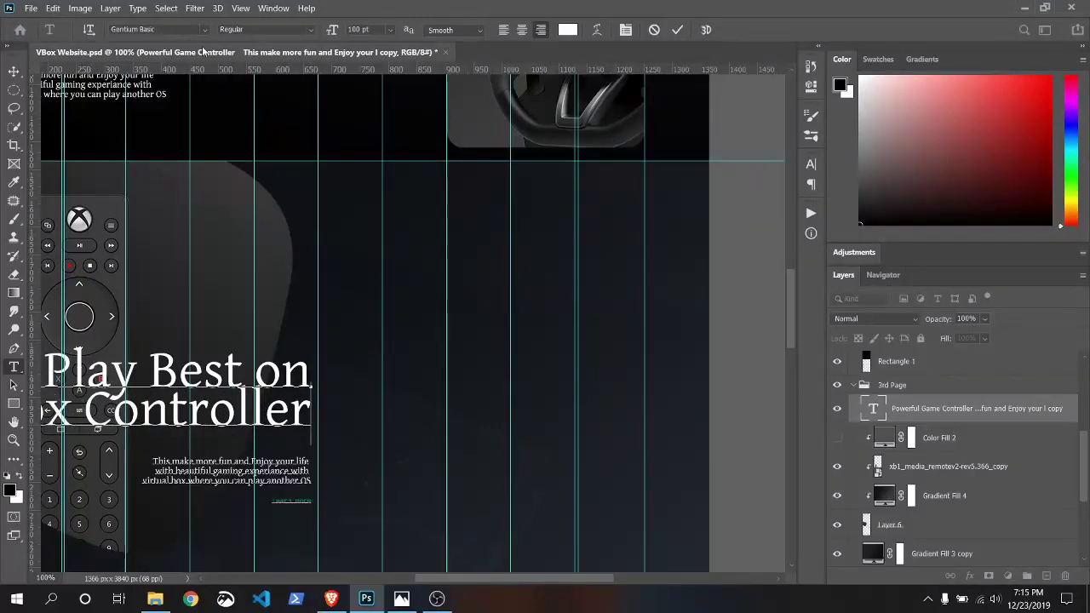
key(ctrl+Return)
- Move the heading block right and down beside the remote, then zoom out
key(v)
drag(164, 375, 500, 460)
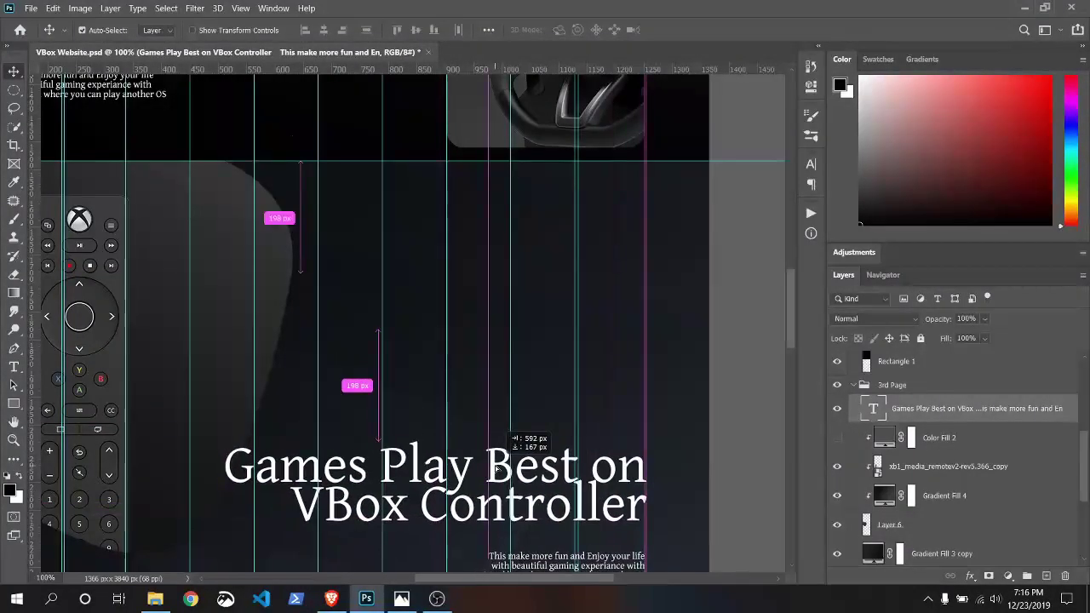
drag(517, 434, 510, 438)
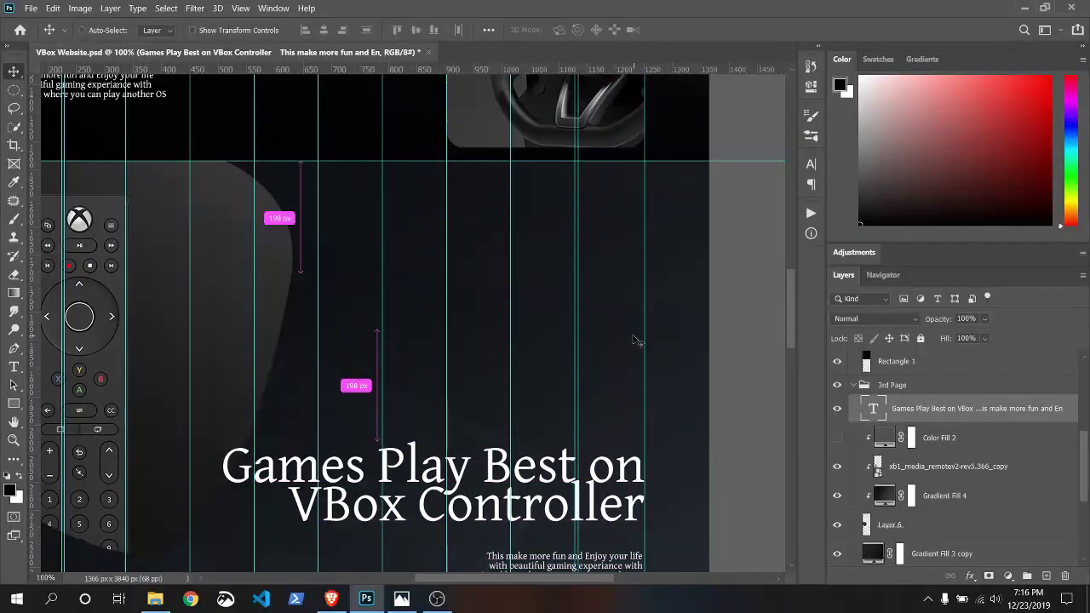
key(ctrl+minus)
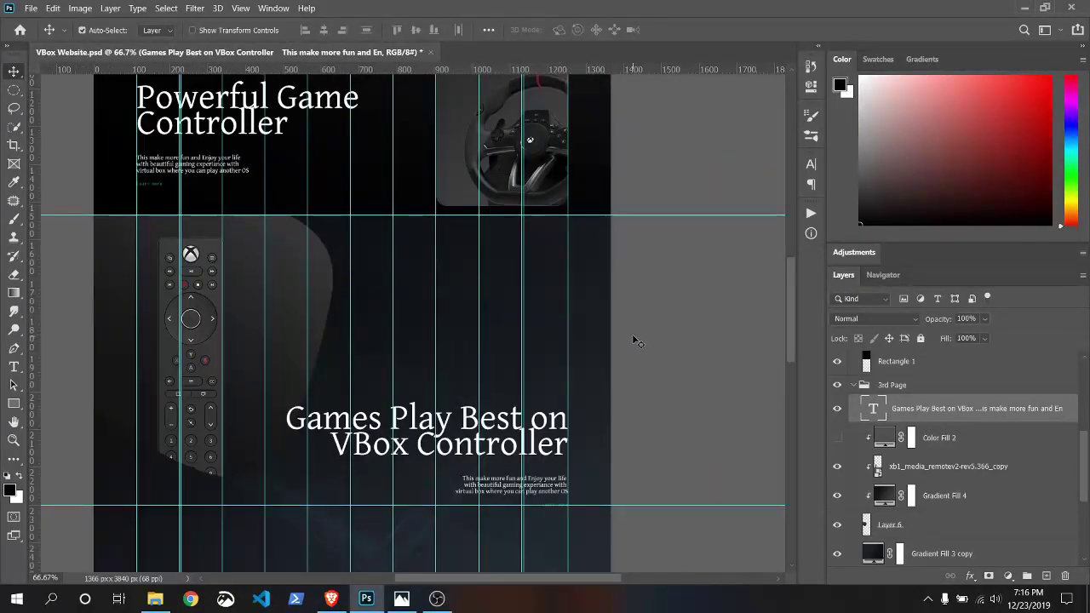
drag(791, 321, 790, 341)
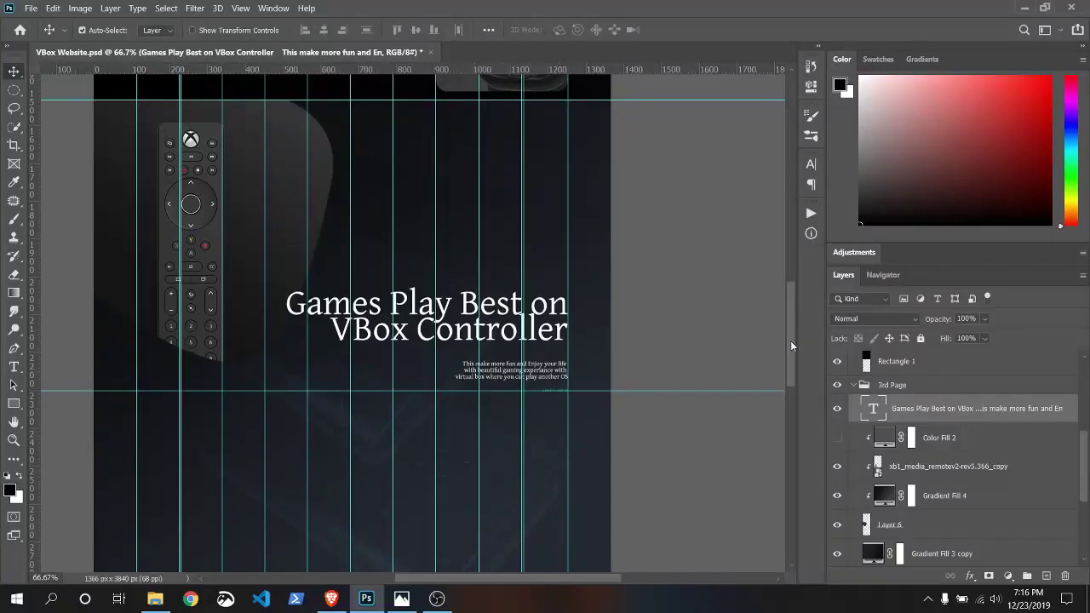
- Draw the blob outline with the Pen tool and convert it to a selection
click(14, 348)
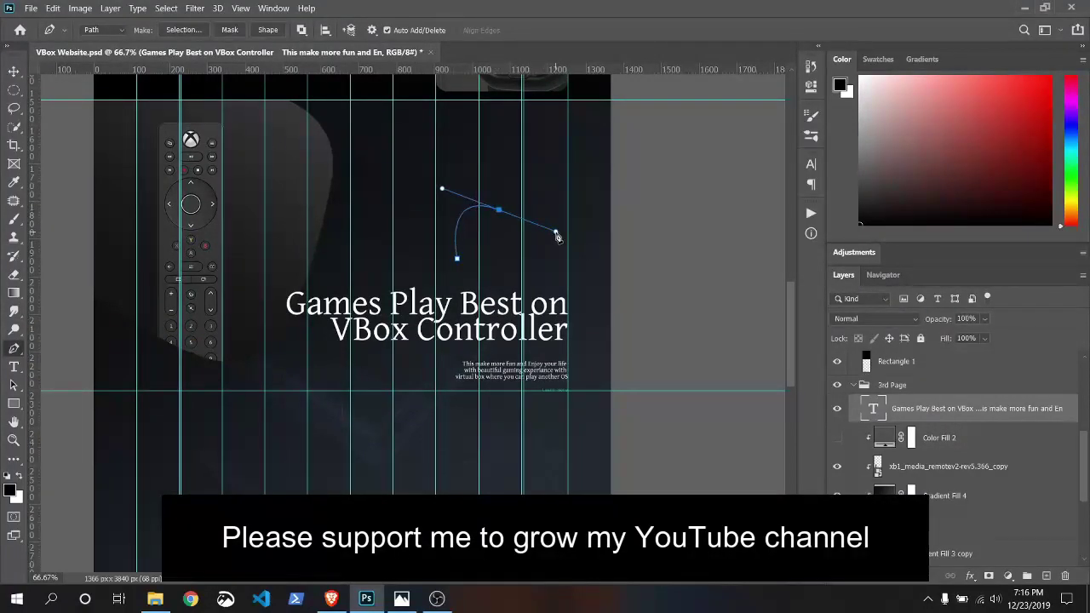
click(645, 447)
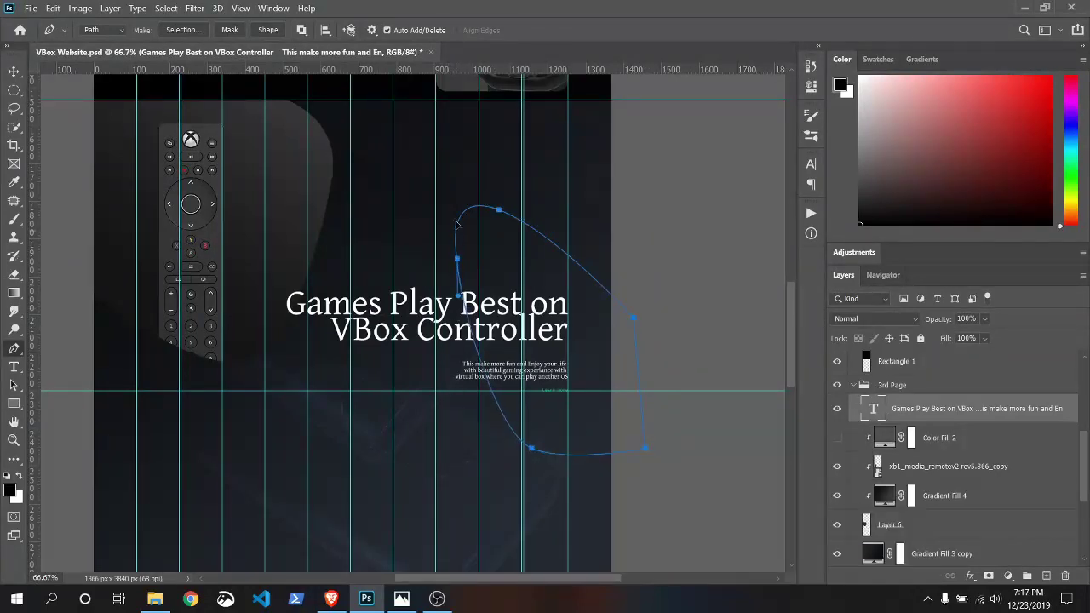
right_click(537, 273)
click(566, 333)
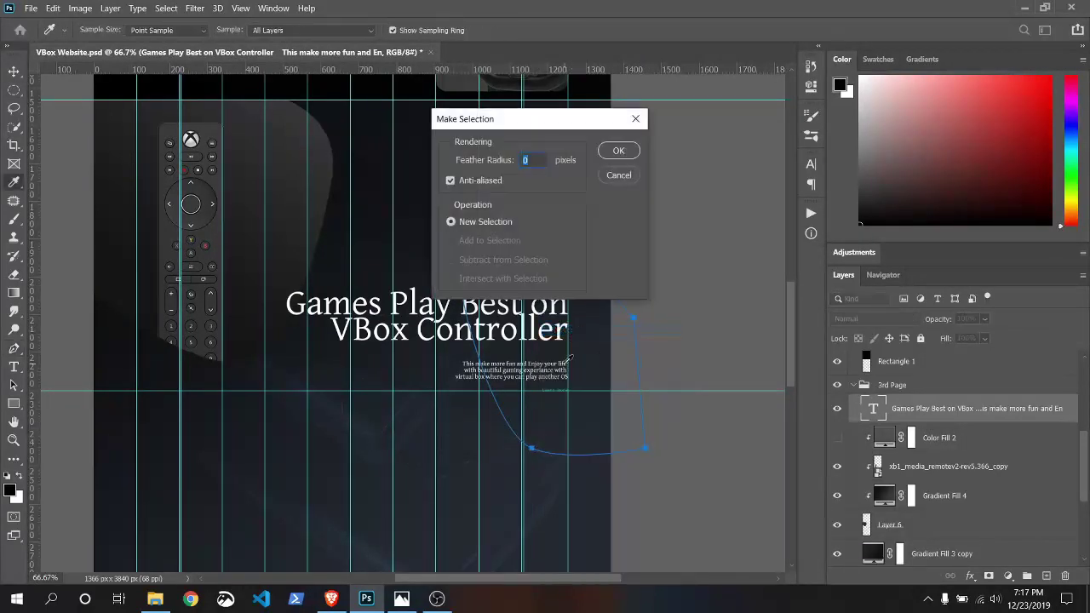
click(616, 153)
- Add a new empty layer for the blob and begin filling the selection
click(1047, 575)
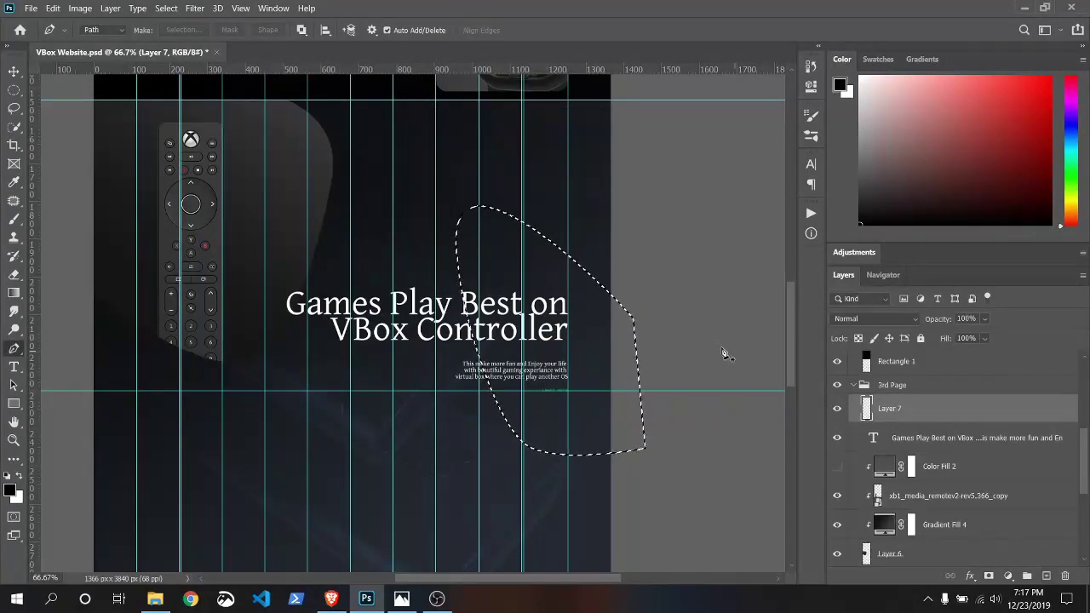
drag(789, 350, 796, 243)
click(53, 7)
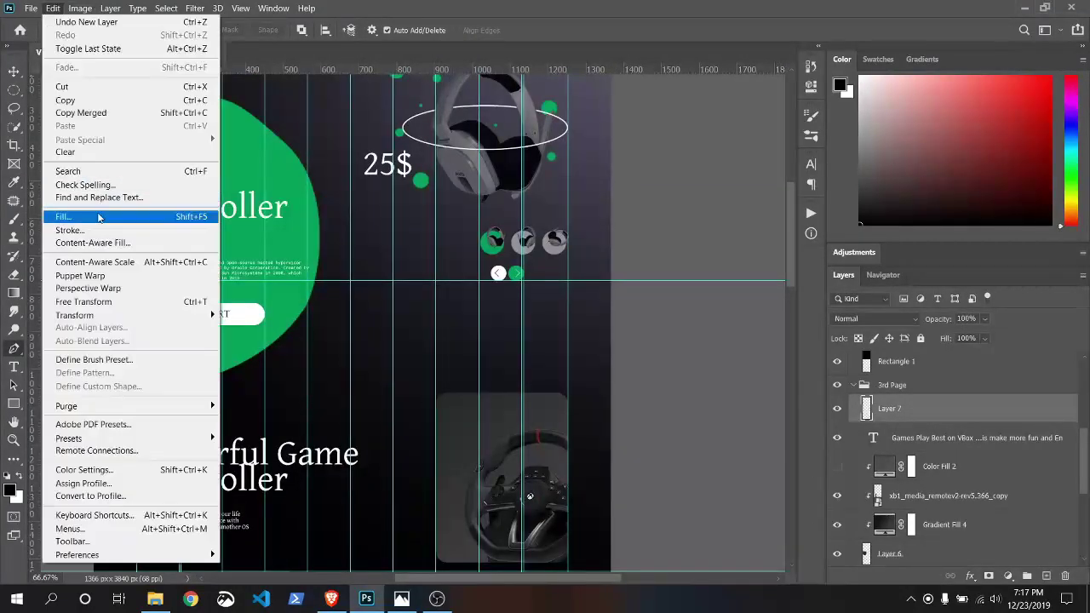
click(85, 214)
click(634, 149)
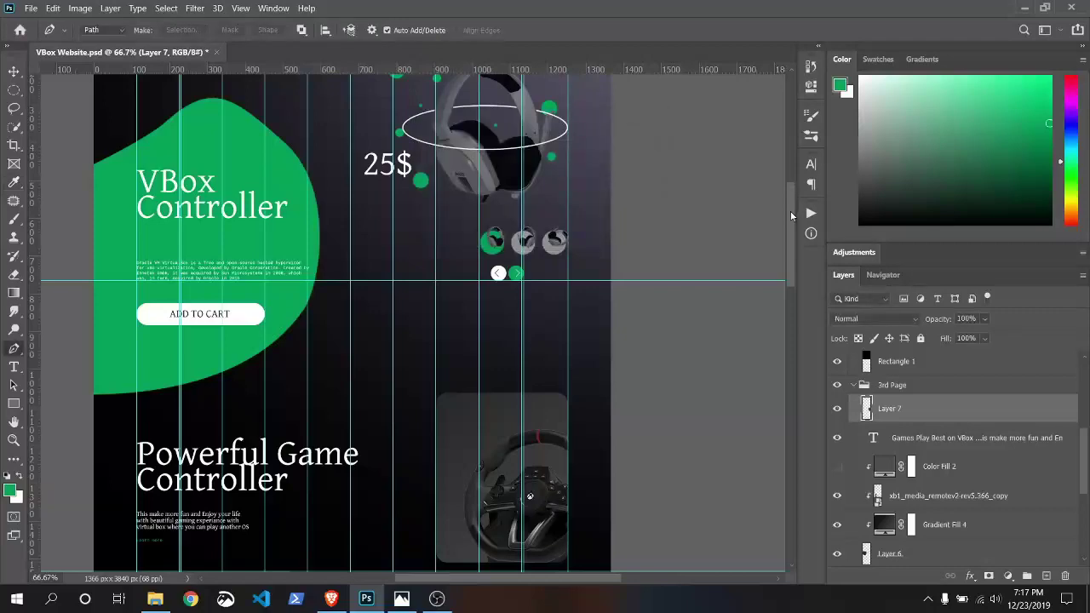
scroll(790, 211, down, 4)
- Fill the selection with green sampled from the upper blob, then deselect
click(53, 8)
click(85, 216)
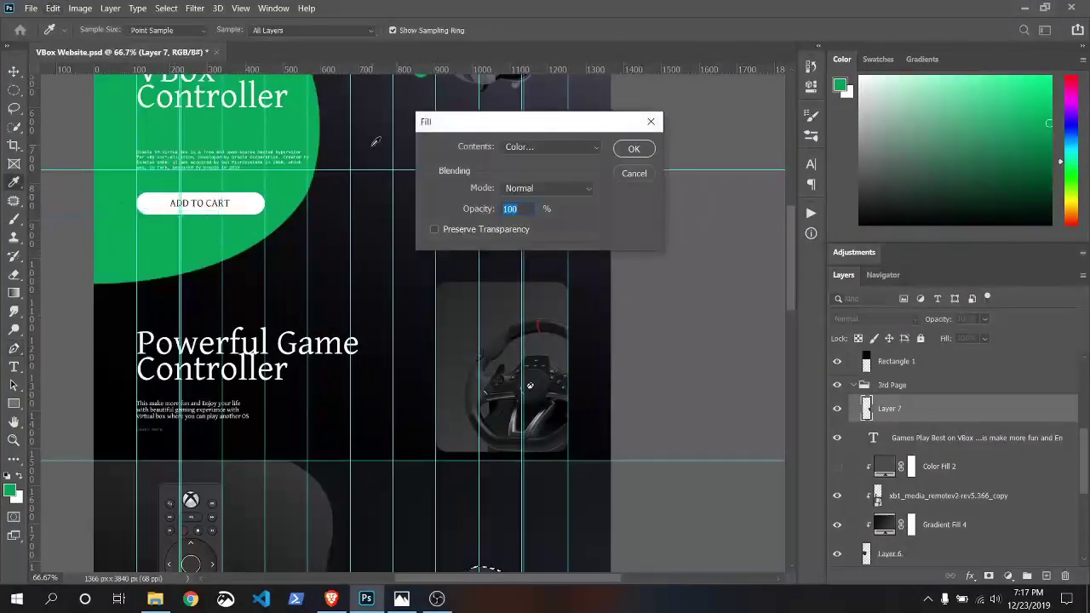
click(552, 147)
click(523, 190)
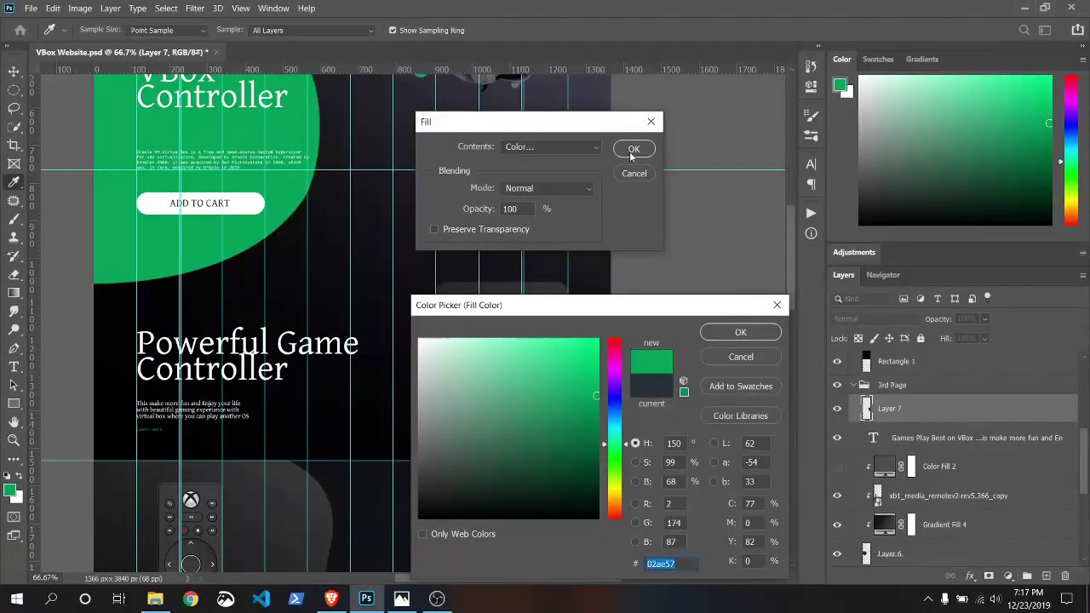
click(734, 332)
scroll(747, 333, down, 5)
click(635, 149)
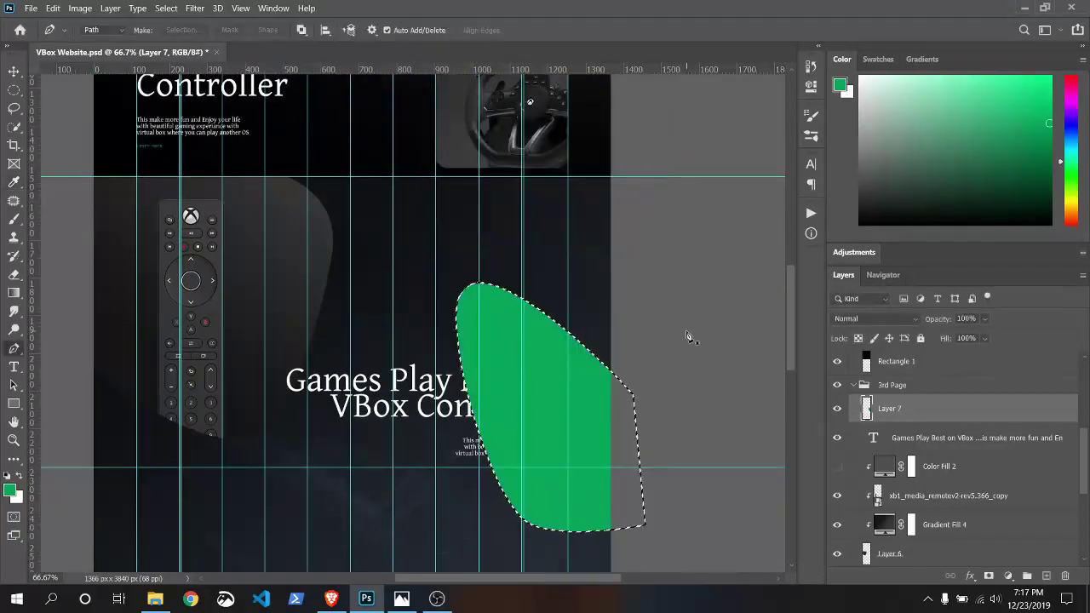
key(ctrl+d)
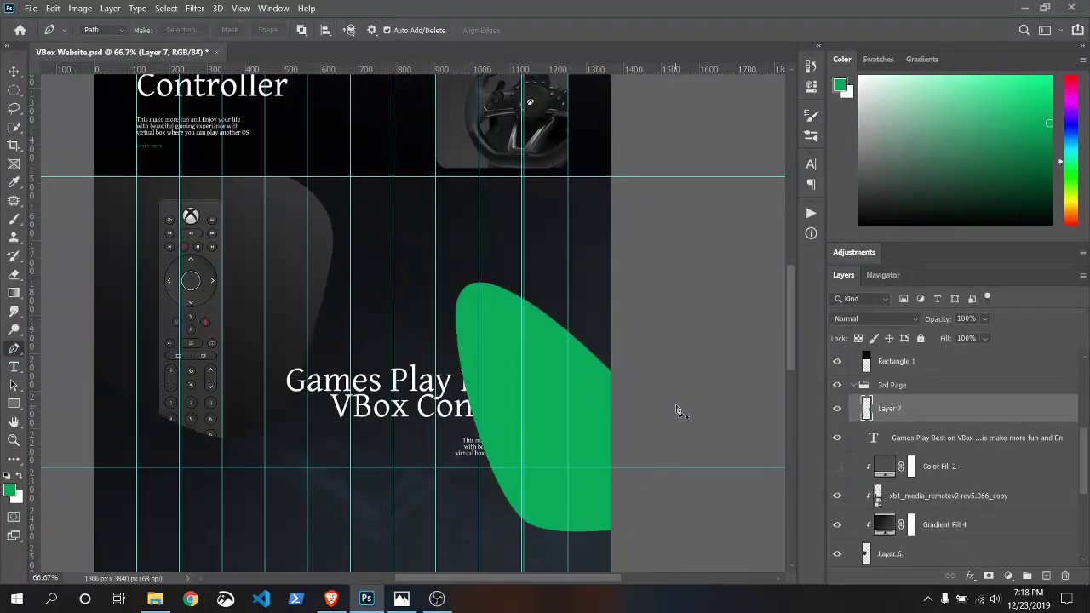
- Set the 3rd Page group to Normal blending and add a Gradient fill above Layer 7
click(894, 385)
click(902, 318)
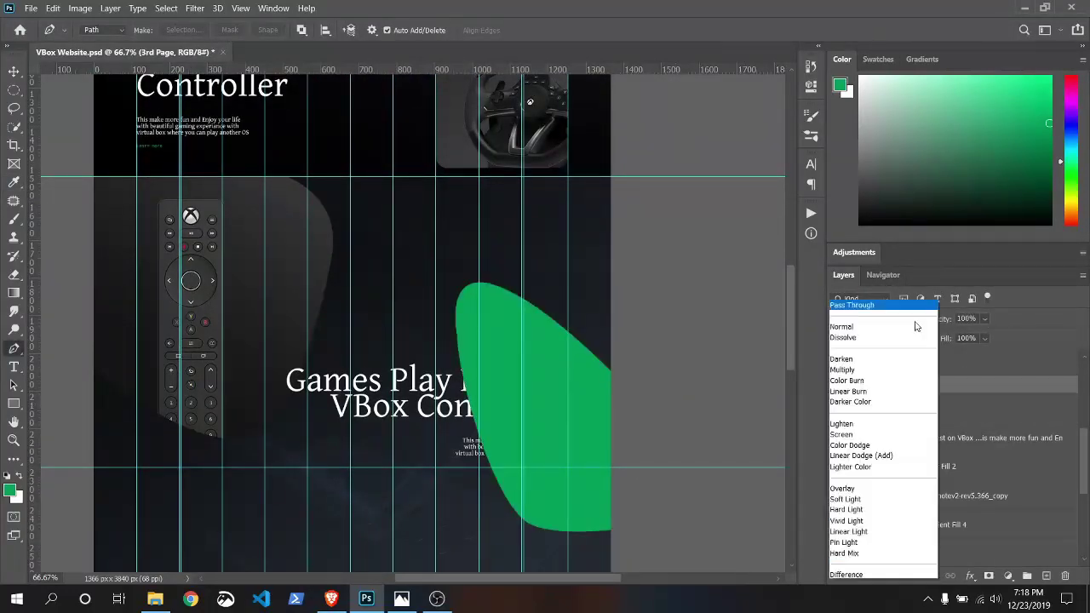
click(869, 238)
click(901, 409)
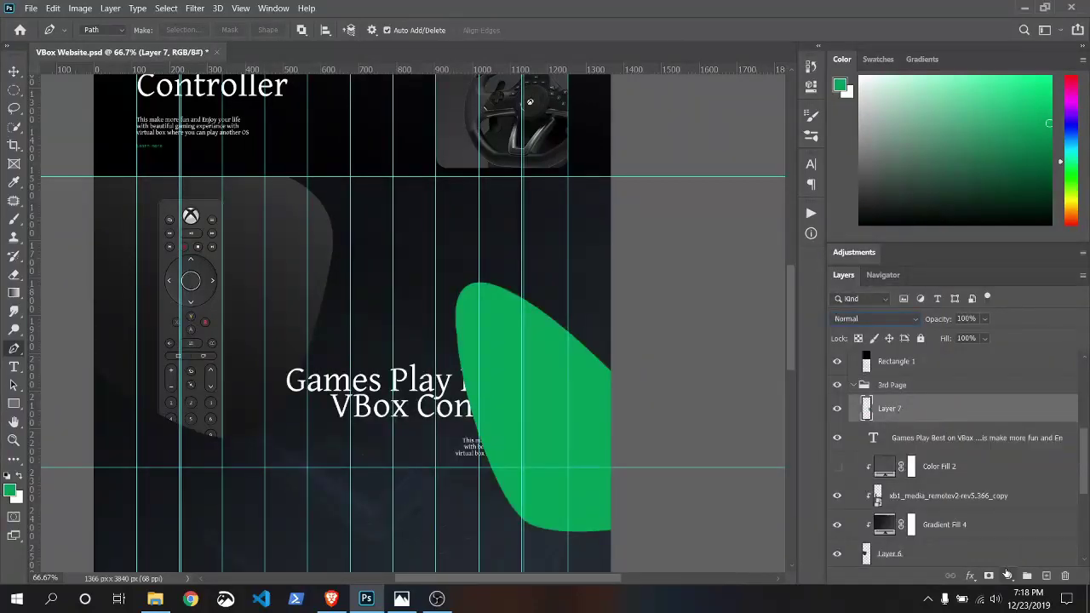
click(1007, 575)
click(979, 332)
- Make both gradient stops green, with the right end fully opaque
scroll(794, 218, up, 3)
scroll(767, 213, up, 3)
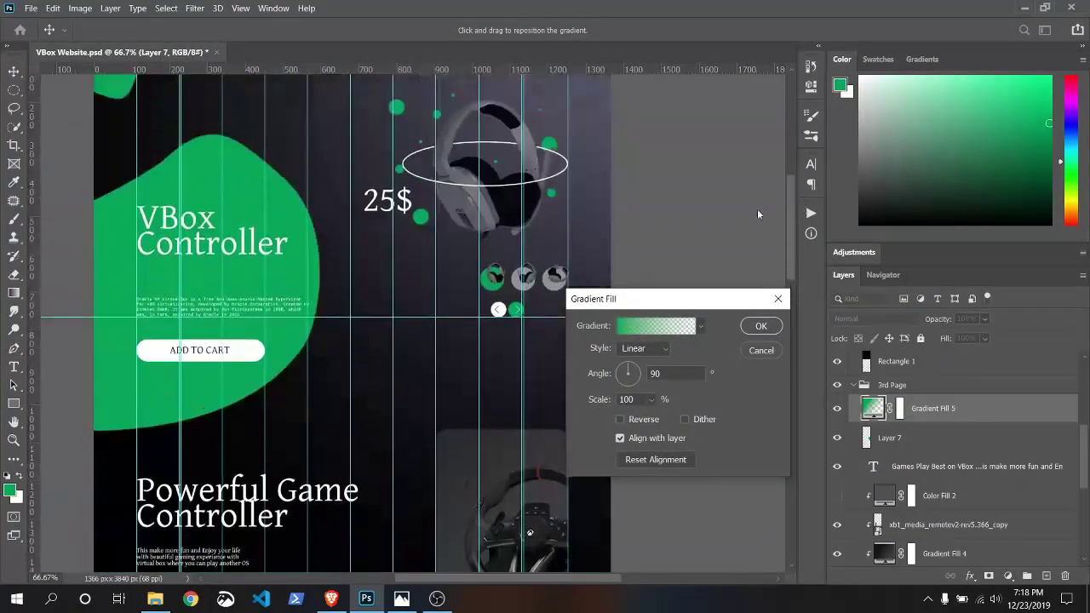
click(655, 326)
click(518, 449)
click(579, 506)
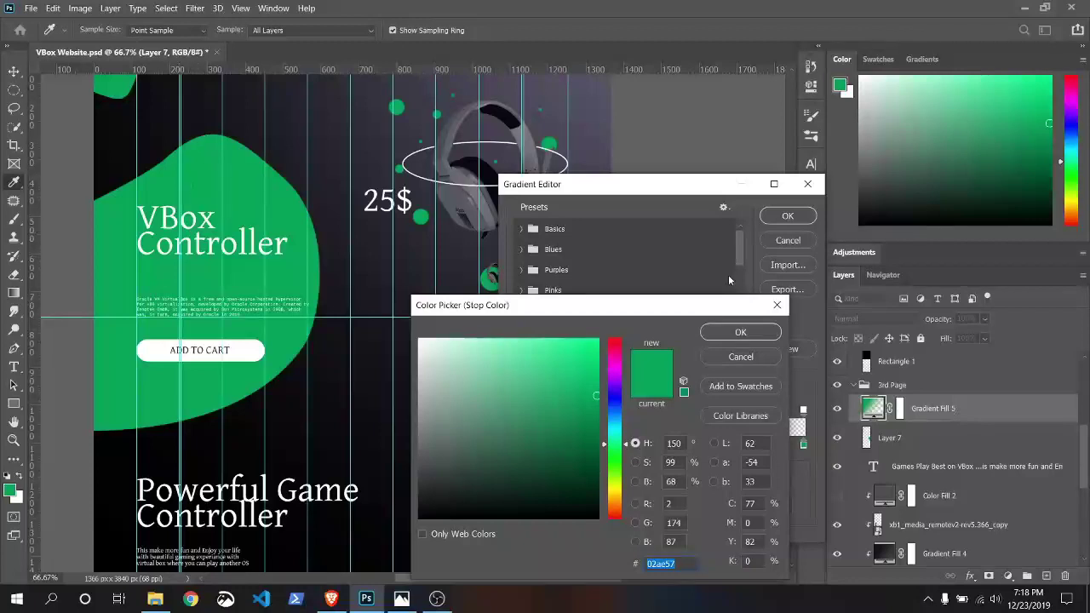
click(596, 383)
click(740, 332)
click(803, 409)
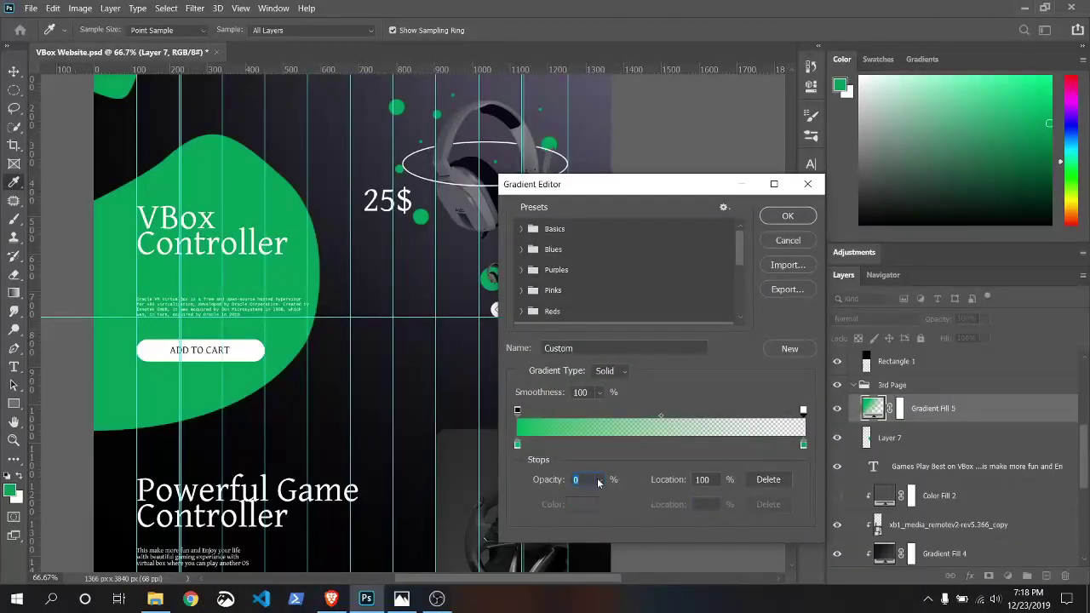
drag(596, 502, 677, 494)
double_click(803, 443)
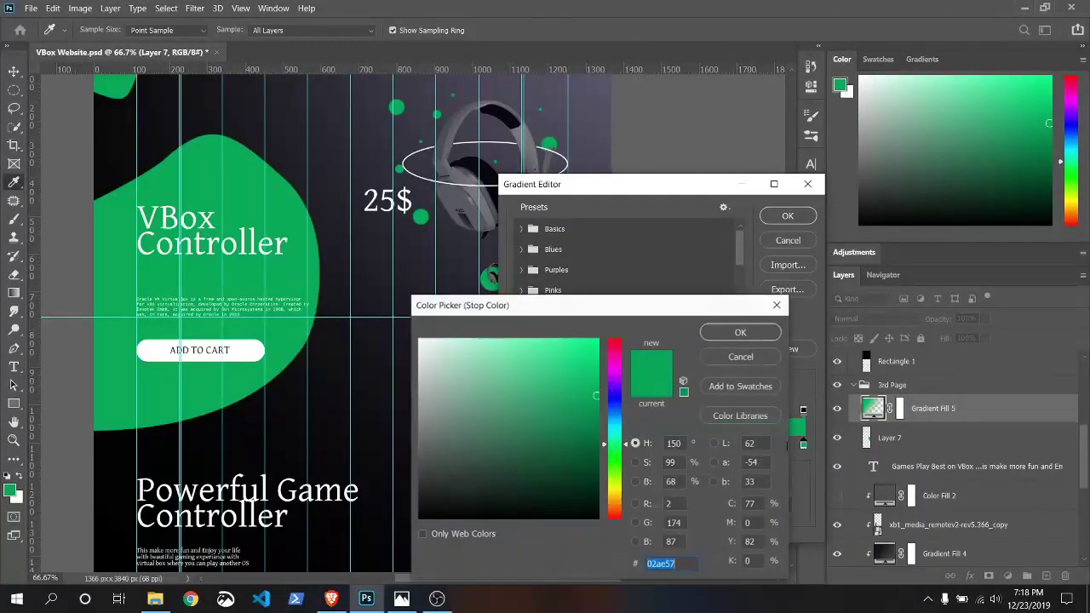
click(595, 394)
click(740, 332)
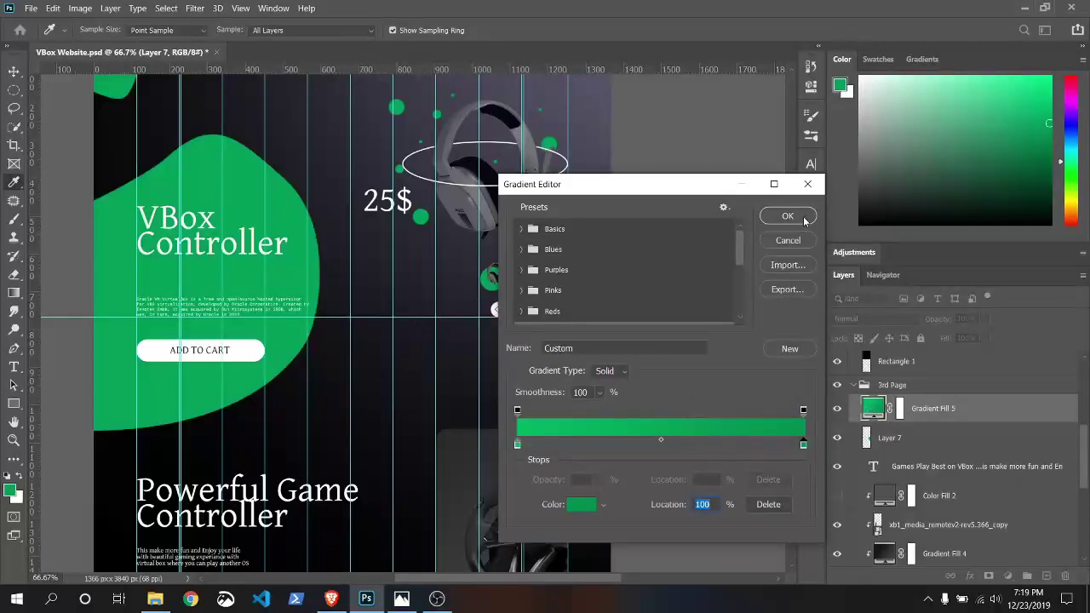
click(788, 217)
- Confirm Gradient Fill 5 and clip it to the green blob layer
scroll(791, 310, down, 5)
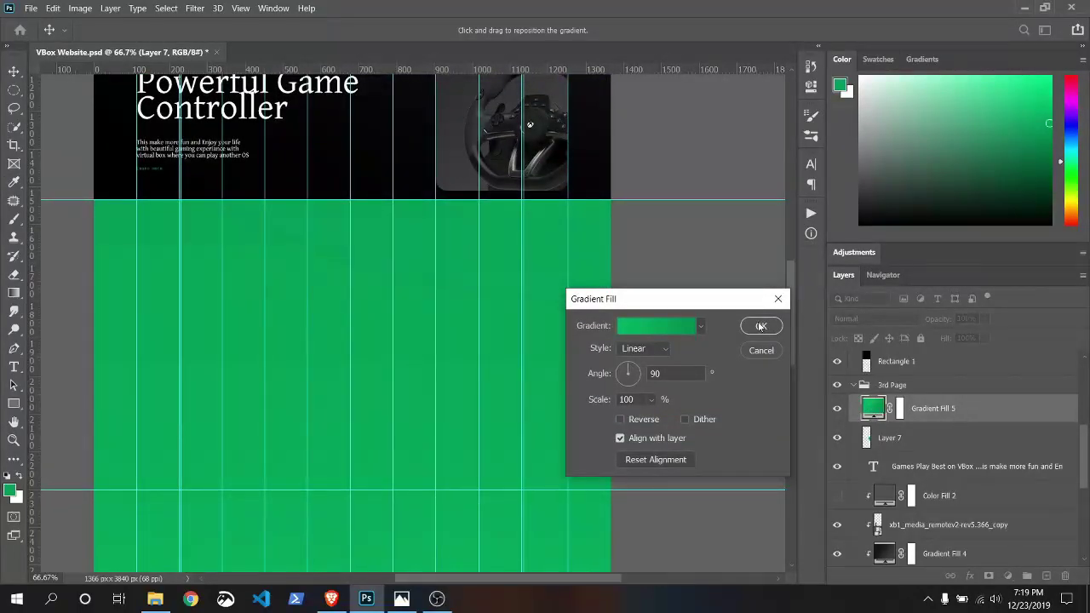
click(760, 325)
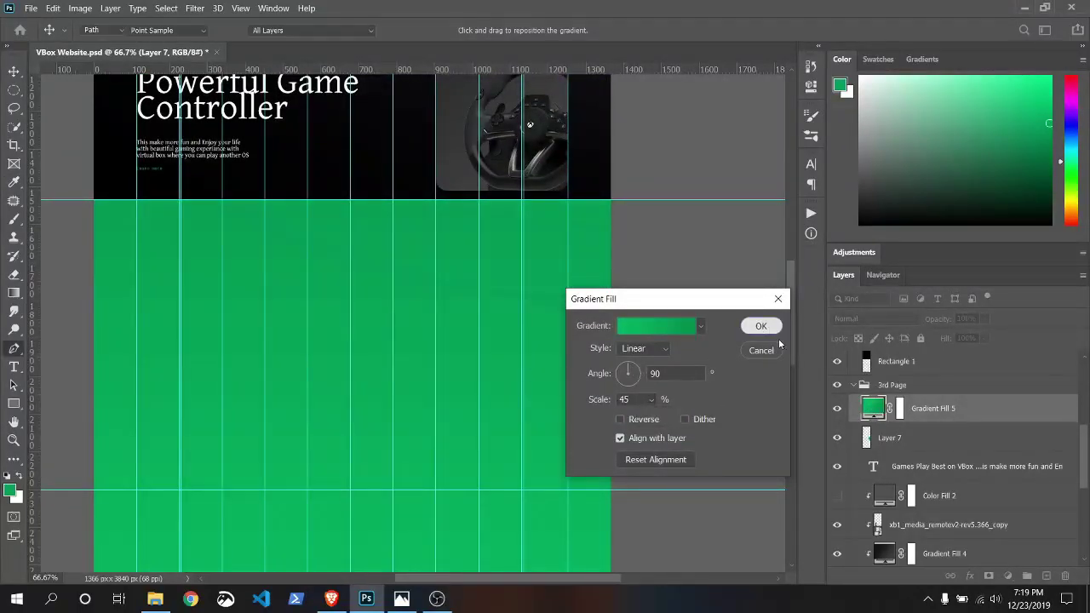
right_click(935, 409)
click(813, 259)
double_click(884, 408)
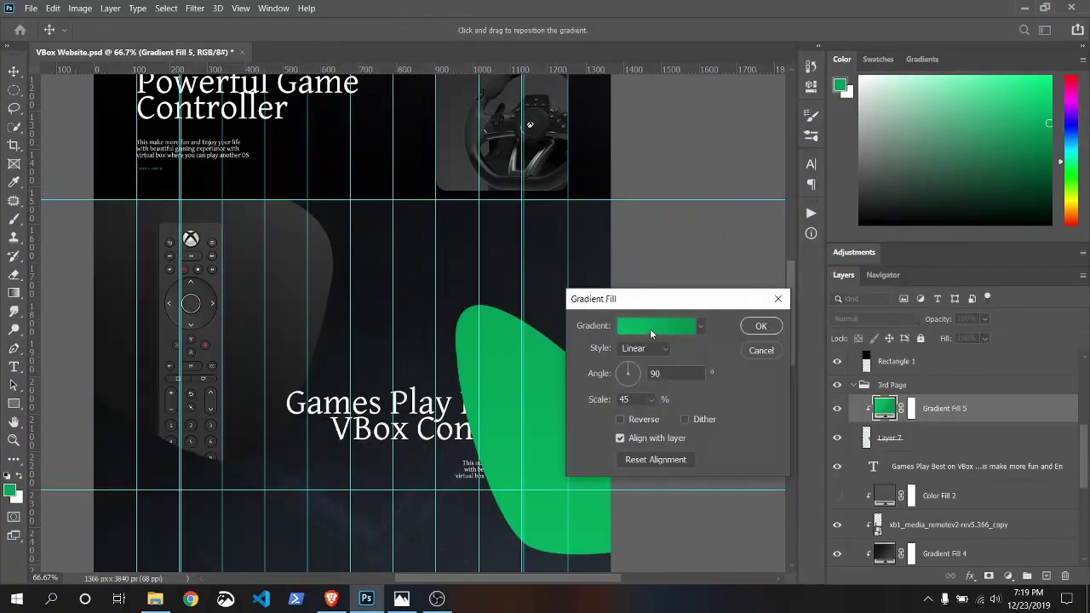
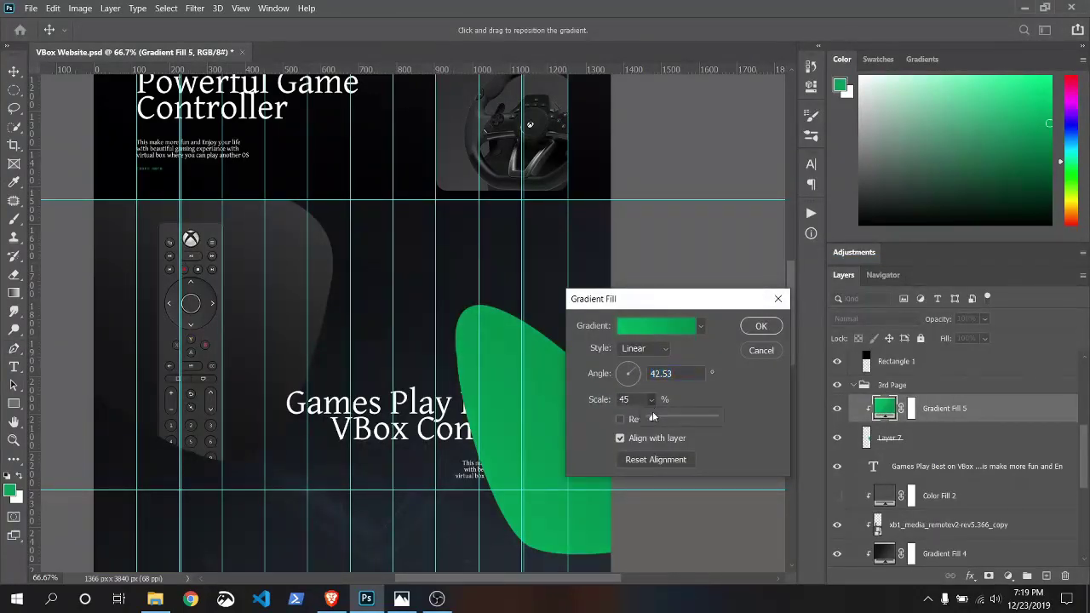
- Recolour Gradient Fill 5's two stops to green shades, with a brighter green on the left
click(669, 325)
double_click(803, 446)
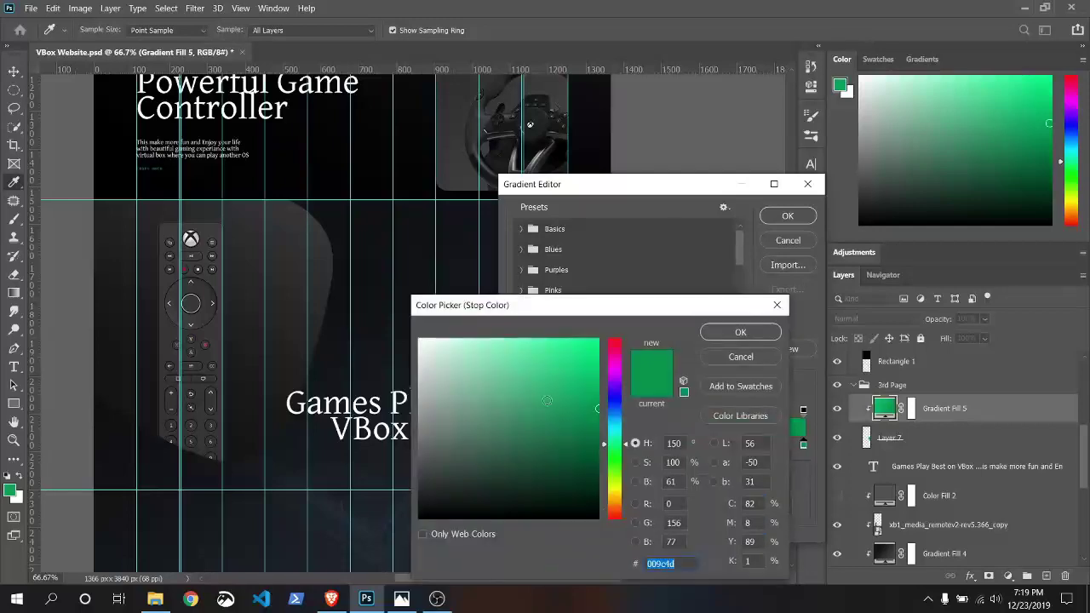
click(740, 332)
drag(661, 189, 315, 121)
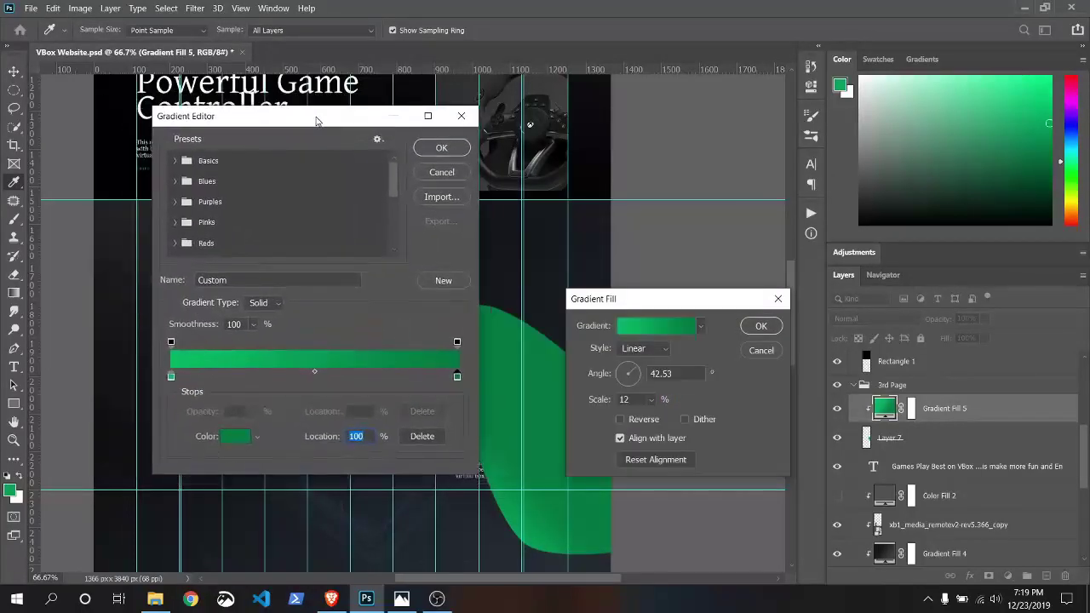
double_click(170, 375)
click(652, 362)
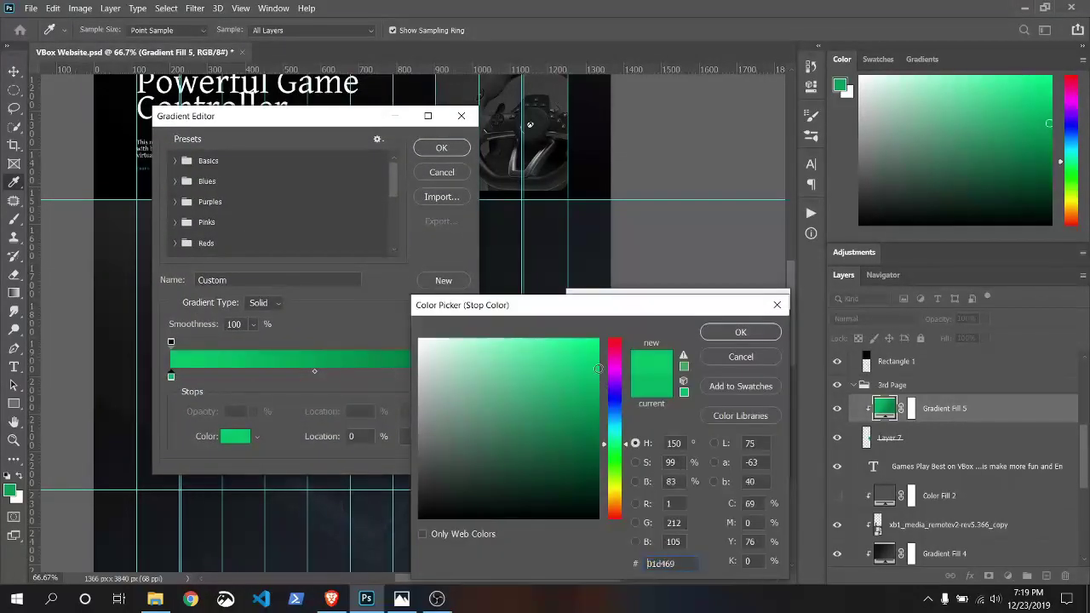
click(740, 331)
click(441, 147)
- Move Gradient Fill 5 and Layer 7 below RE3r1Ed in the 3rd Page group
key(Return)
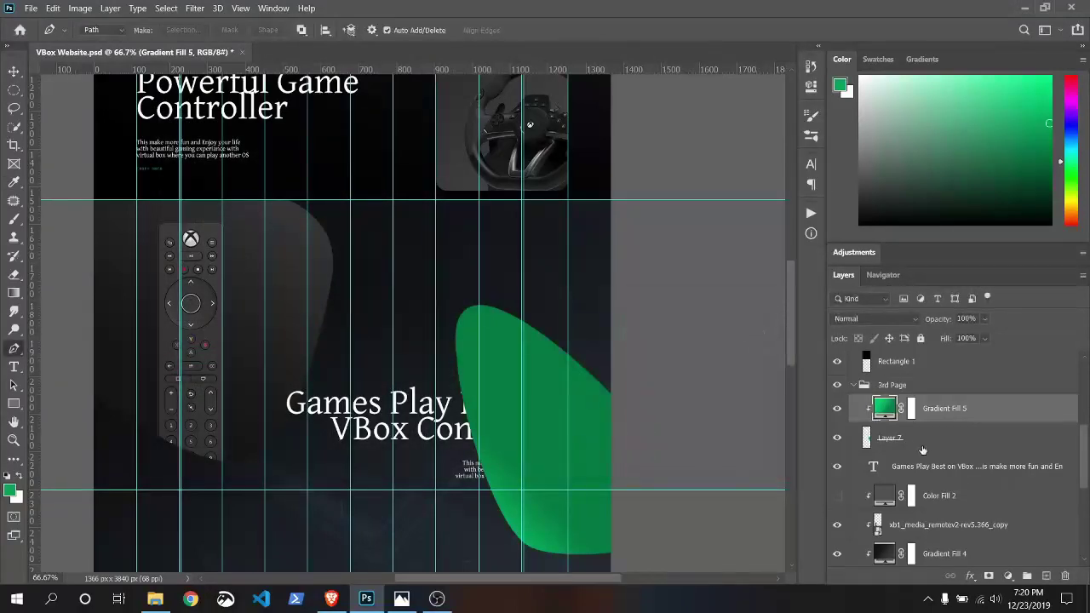
shift+click(923, 445)
scroll(1084, 453, down, 3)
mouse_move(902, 377)
mouse_down()
mouse_move(952, 534)
mouse_move(930, 583)
mouse_move(922, 517)
mouse_move(937, 391)
mouse_up()
drag(895, 424, 920, 460)
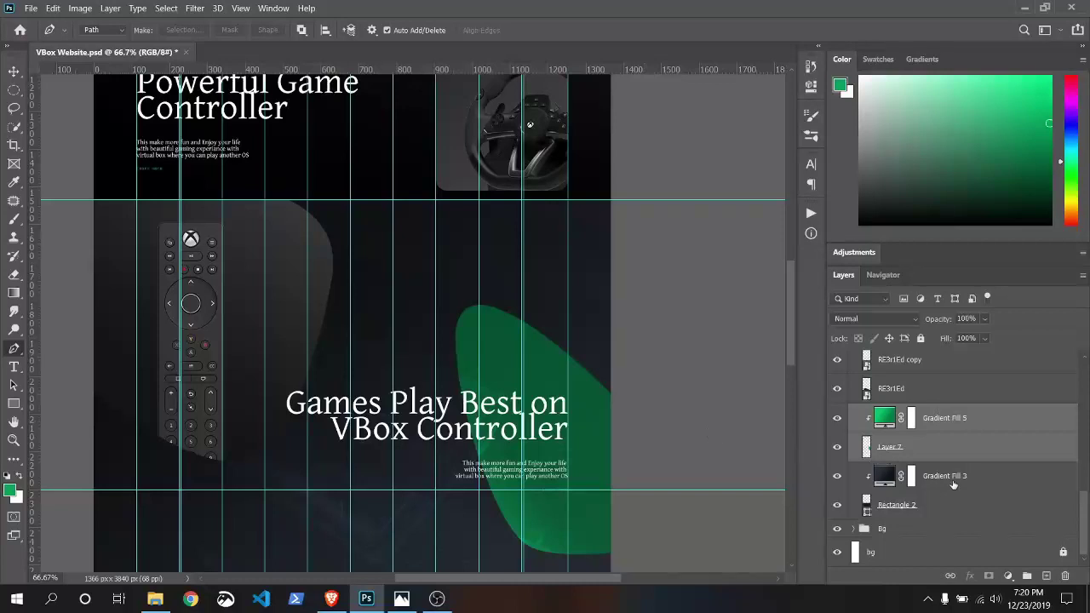
drag(1082, 494, 1070, 341)
- Toggle visibility of the heading, remote-control image and grey backing shape to compare
click(894, 394)
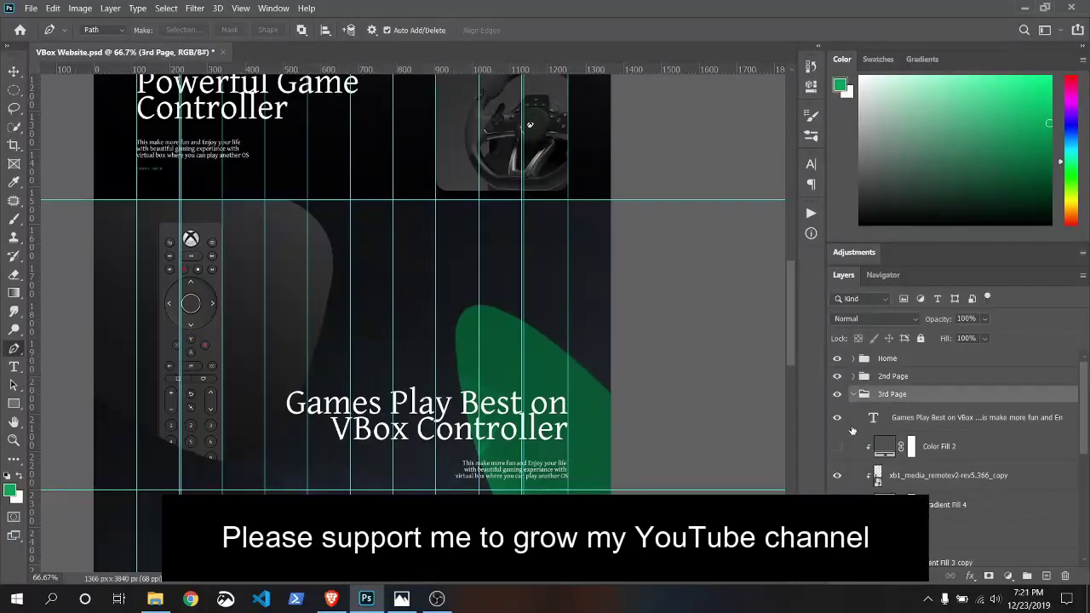
click(836, 417)
click(836, 417)
click(836, 475)
click(837, 475)
click(836, 475)
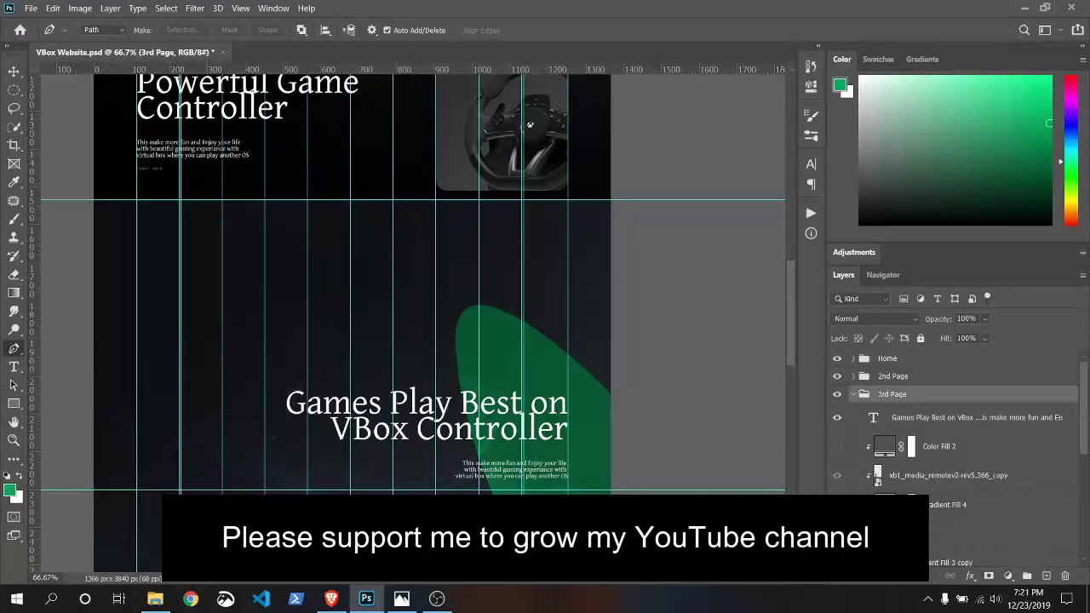
click(836, 475)
scroll(937, 435, down, 3)
- Move Gradient Fill 3 copy, RE3r1Ed copy and RE3r1Ed below Layer 7
click(836, 432)
click(837, 432)
click(836, 432)
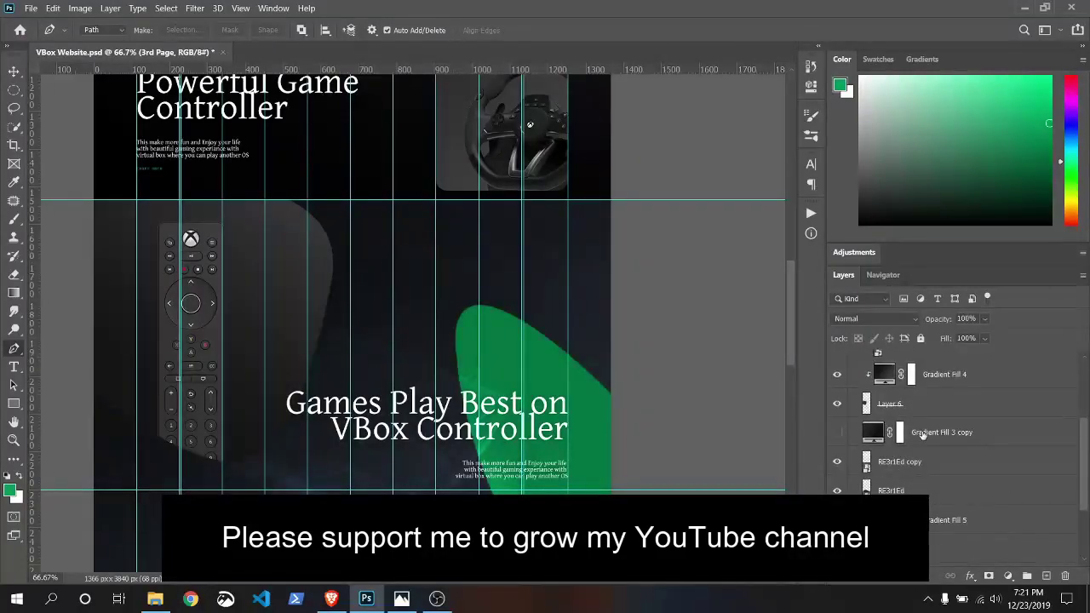
click(923, 434)
shift+click(932, 488)
drag(962, 488, 884, 525)
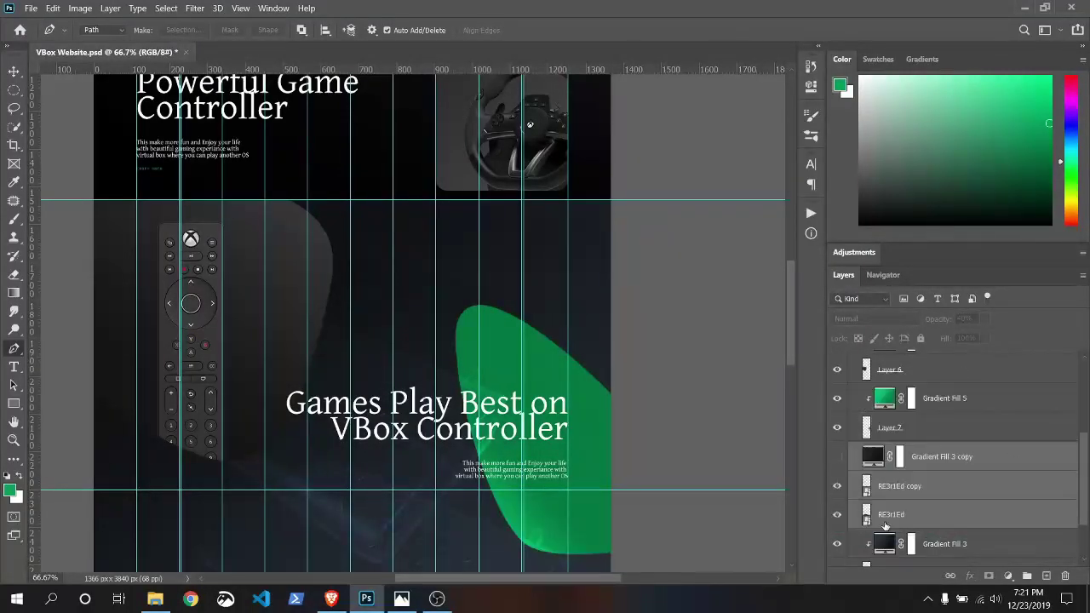
scroll(788, 242, up, 5)
scroll(788, 243, down, 6)
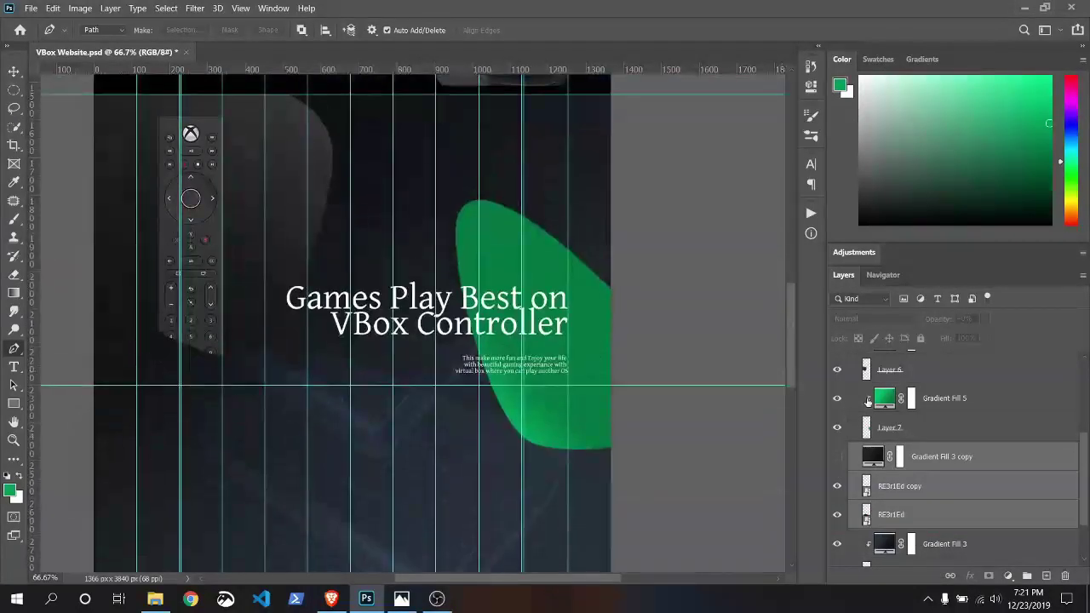
click(957, 484)
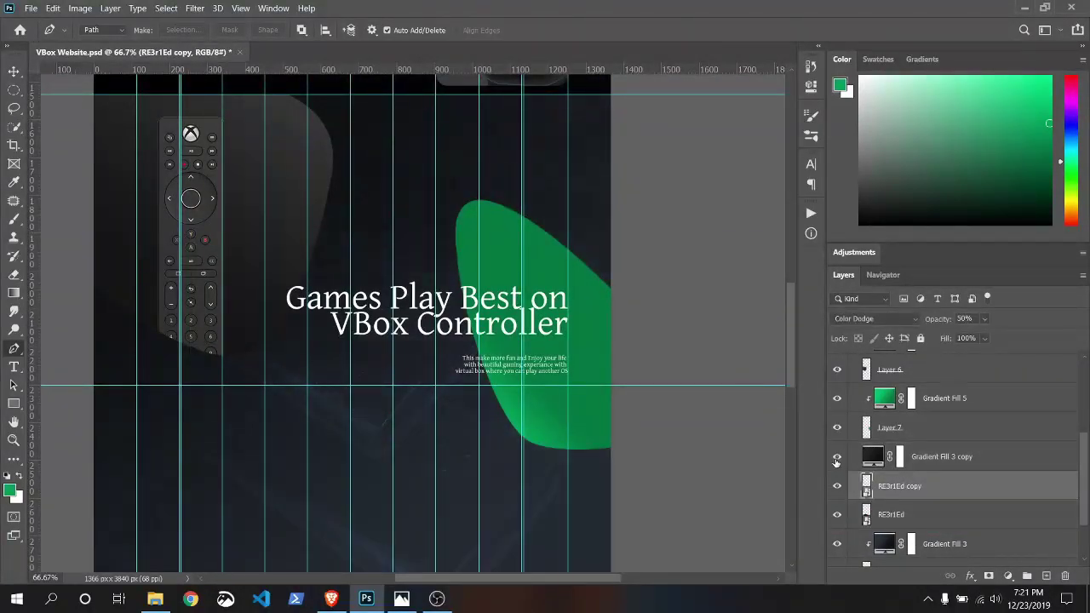
click(965, 460)
- Give Gradient Fill 3 a new stop at 36% and a dark grey #2e2e2e left stop
click(939, 489)
drag(1084, 470, 1084, 510)
double_click(884, 478)
click(656, 325)
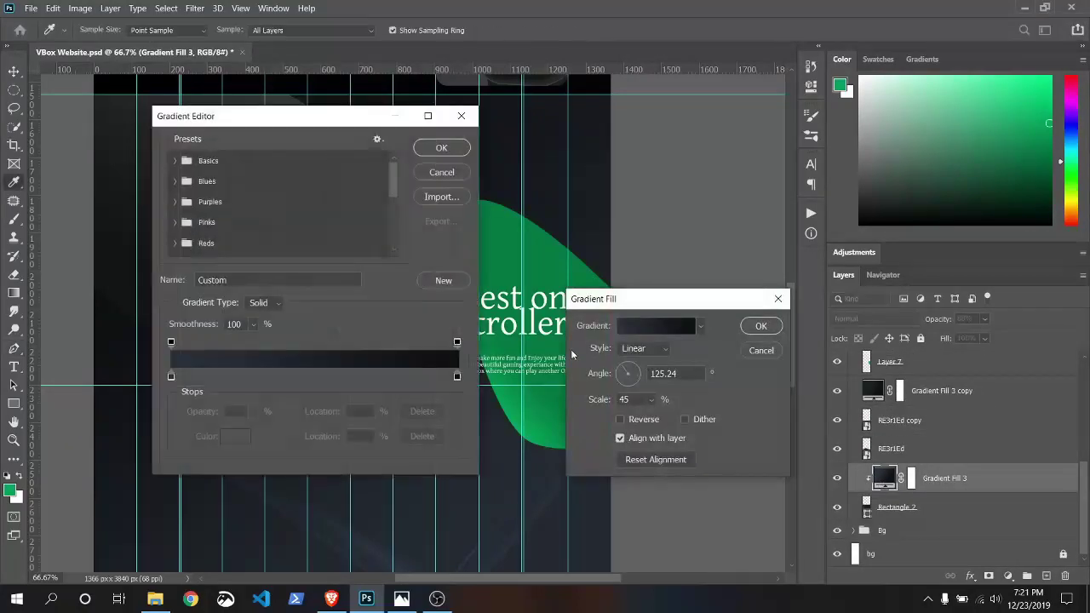
click(457, 376)
double_click(458, 377)
click(740, 332)
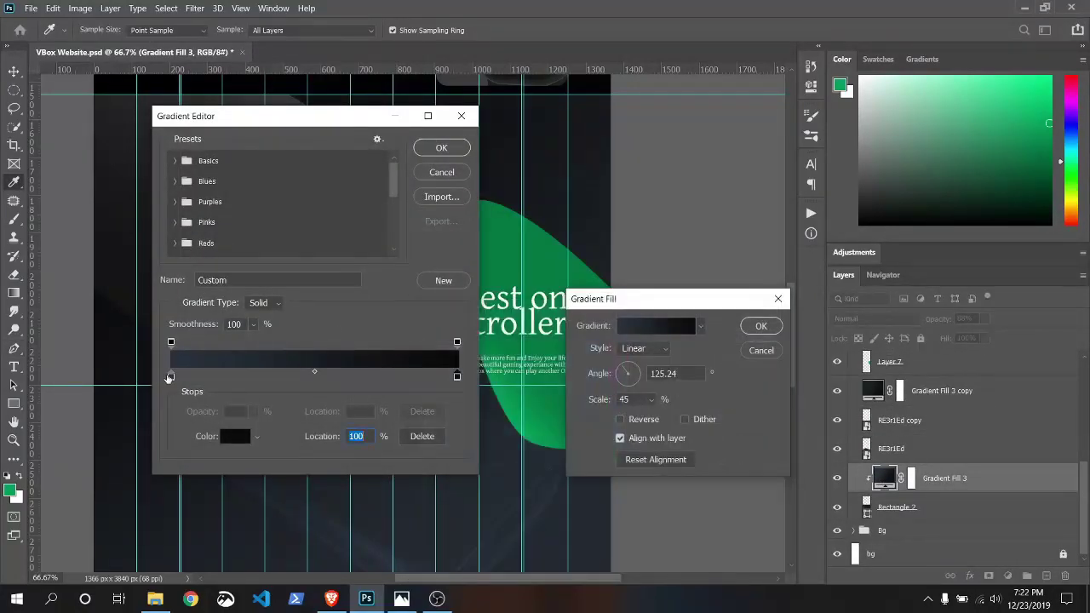
mouse_move(188, 377)
mouse_down()
mouse_move(272, 376)
mouse_move(275, 414)
mouse_up()
double_click(171, 376)
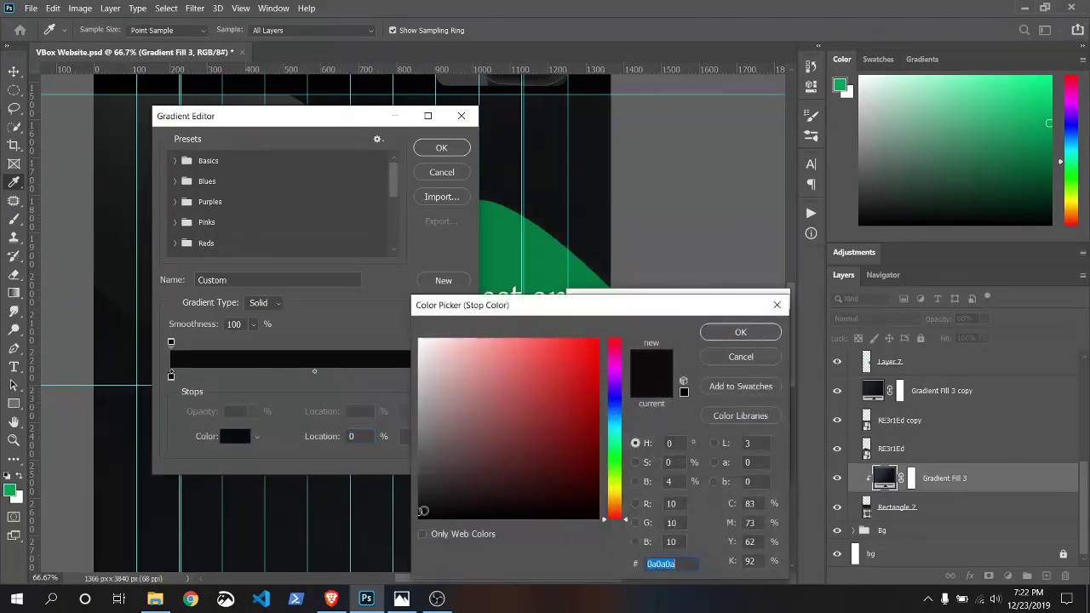
click(613, 456)
key(Escape)
key(Escape)
key(Escape)
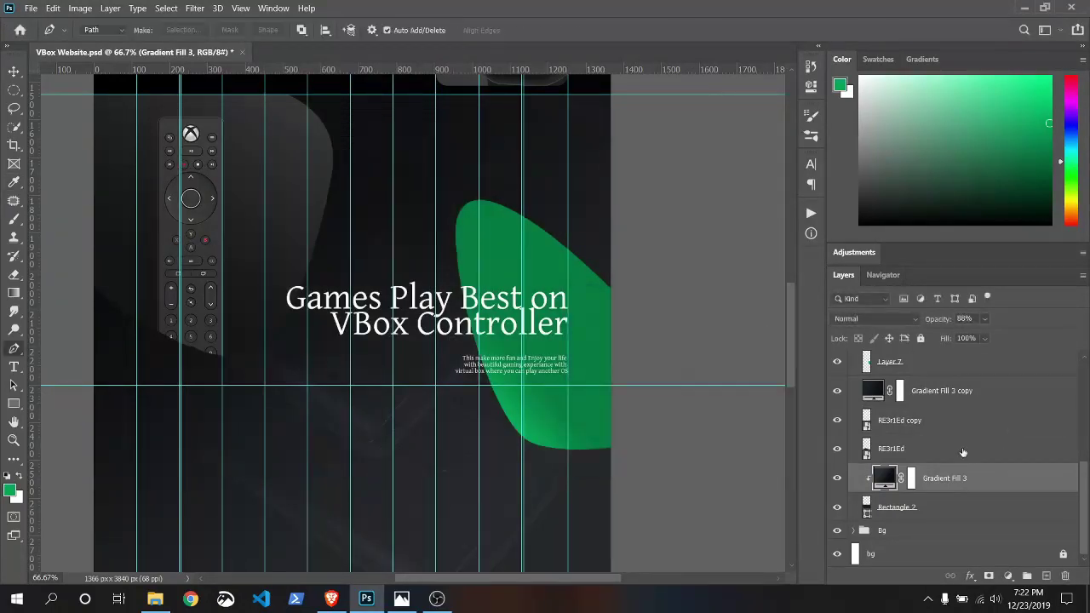
click(937, 507)
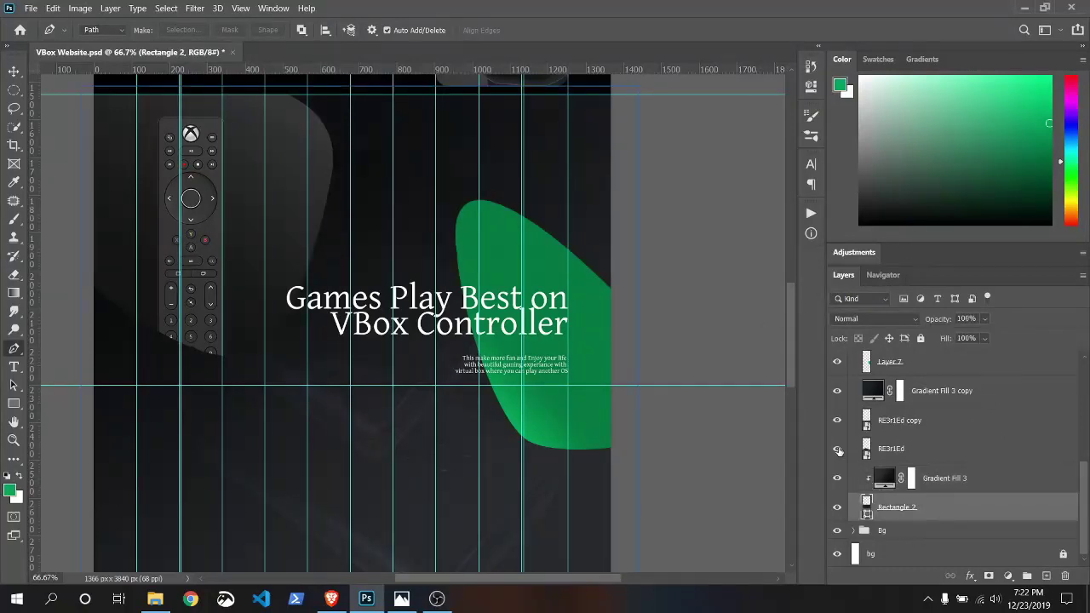
key(ctrl+minus)
key(ctrl+minus)
key(ctrl+minus)
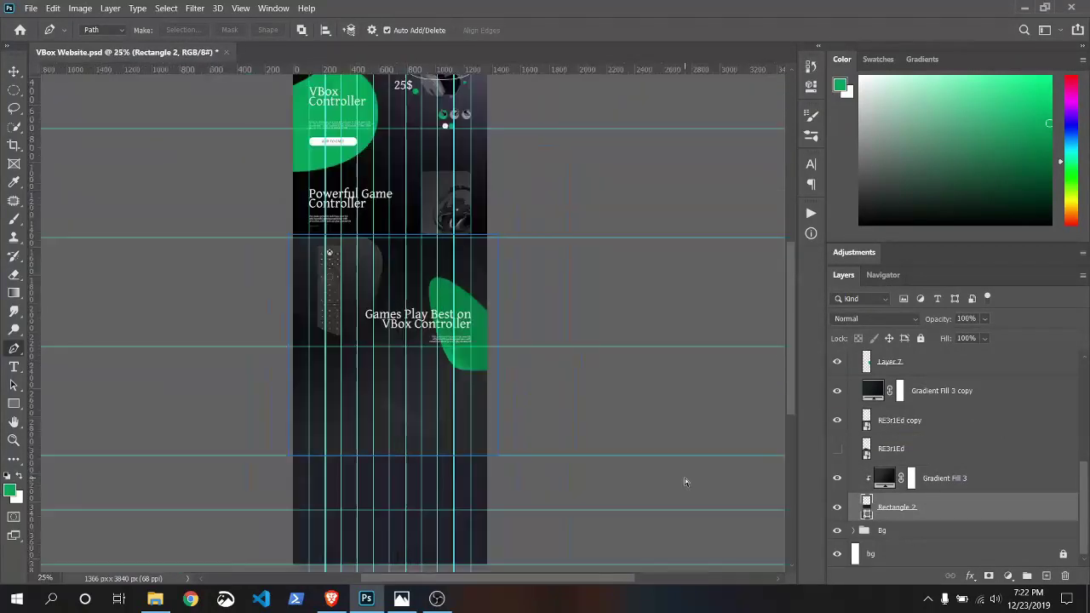
key(ctrl+plus)
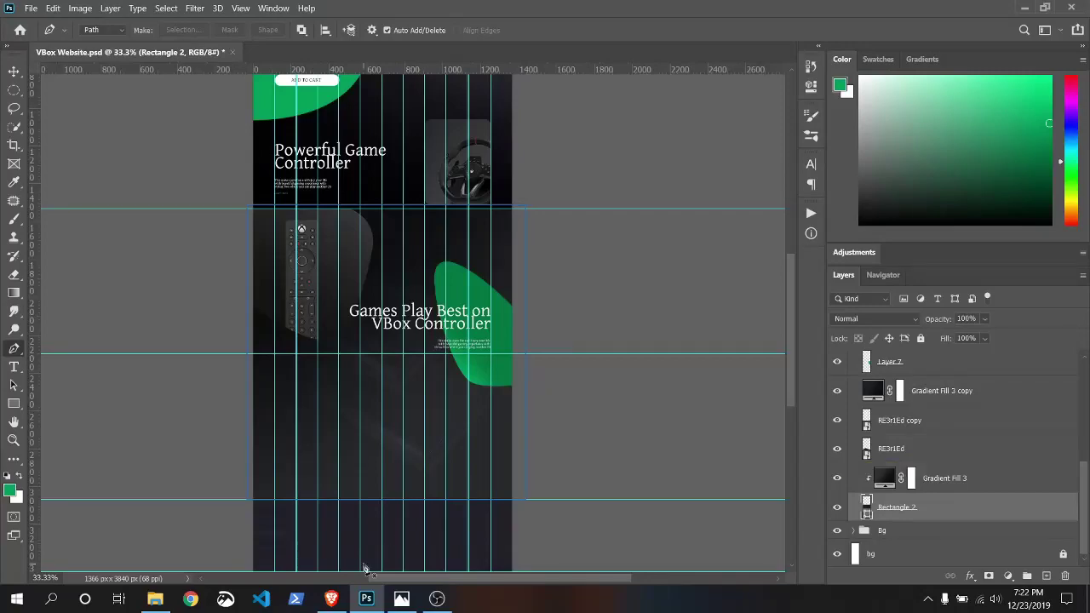
click(406, 600)
click(1003, 99)
scroll(792, 307, up, 5)
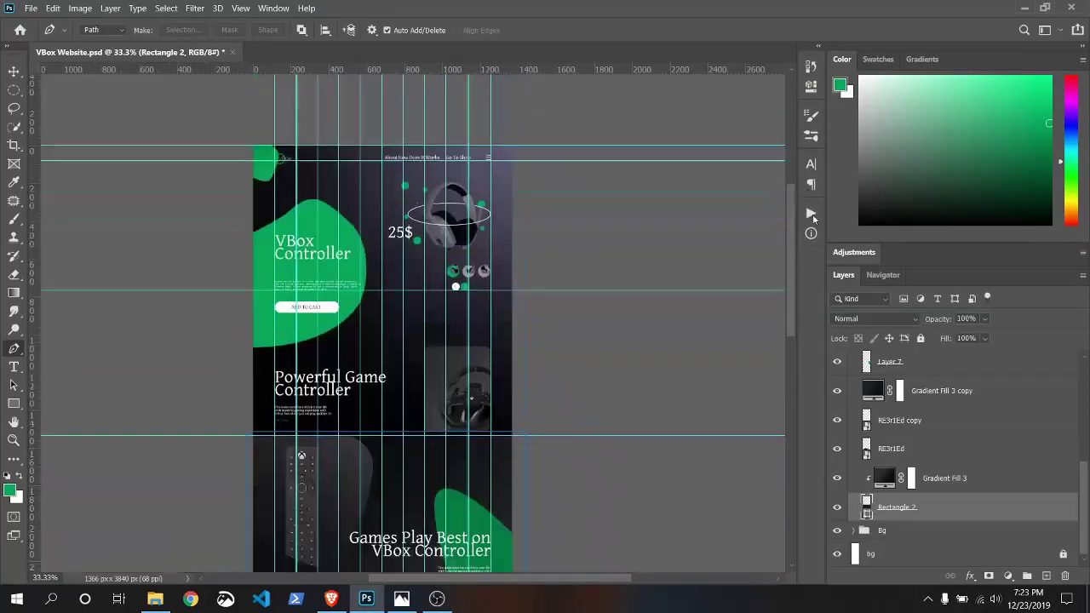
scroll(789, 341, down, 8)
key(ctrl+plus)
mouse_move(786, 356)
mouse_down()
mouse_move(792, 371)
mouse_move(785, 249)
mouse_move(789, 349)
mouse_up()
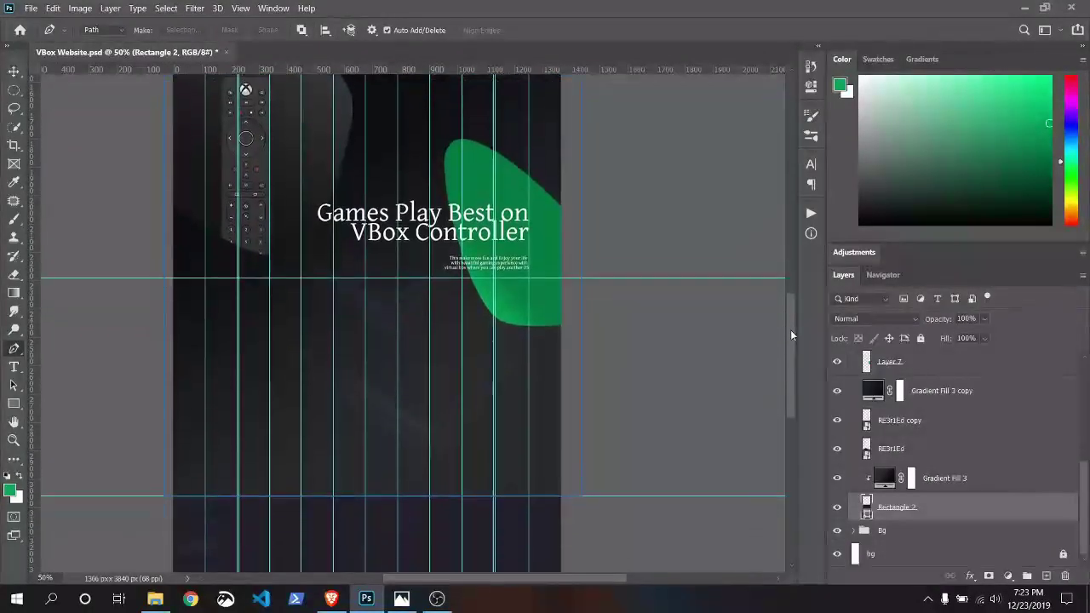
scroll(936, 426, up, 3)
scroll(937, 426, up, 3)
click(852, 394)
click(837, 394)
click(837, 395)
click(853, 393)
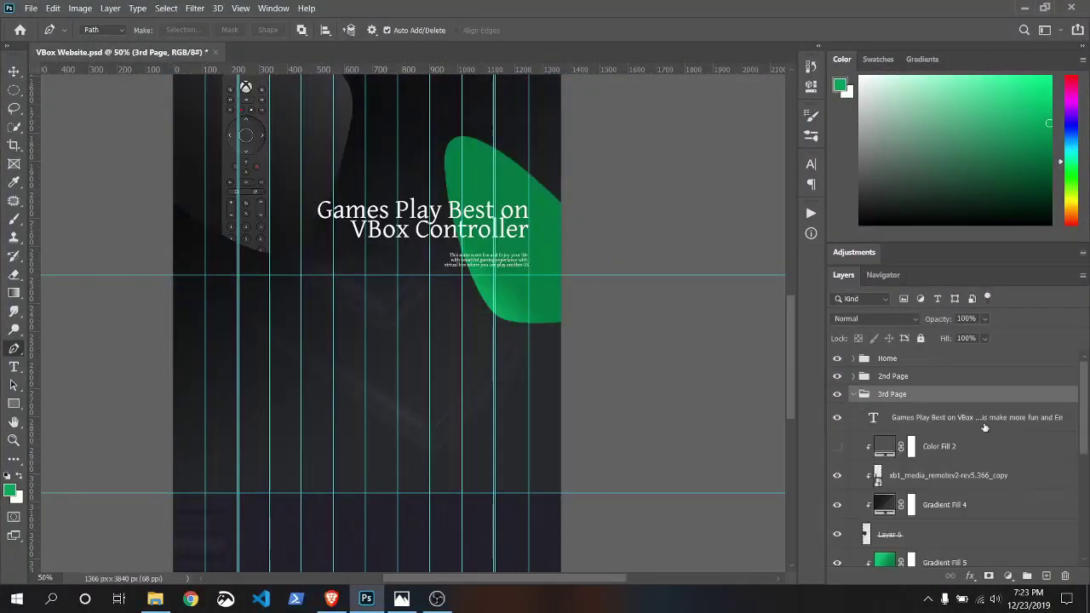
scroll(937, 426, down, 3)
scroll(936, 426, down, 1)
click(835, 423)
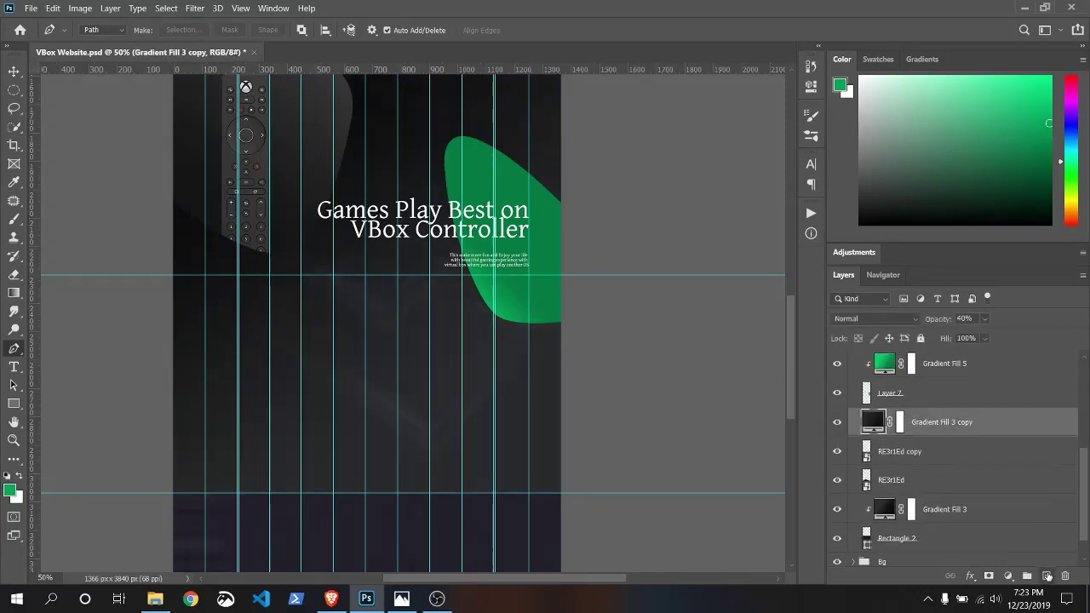
- Add Layer 8 and paint a soft black spot on the page with the brush
click(1045, 576)
click(8, 475)
click(15, 220)
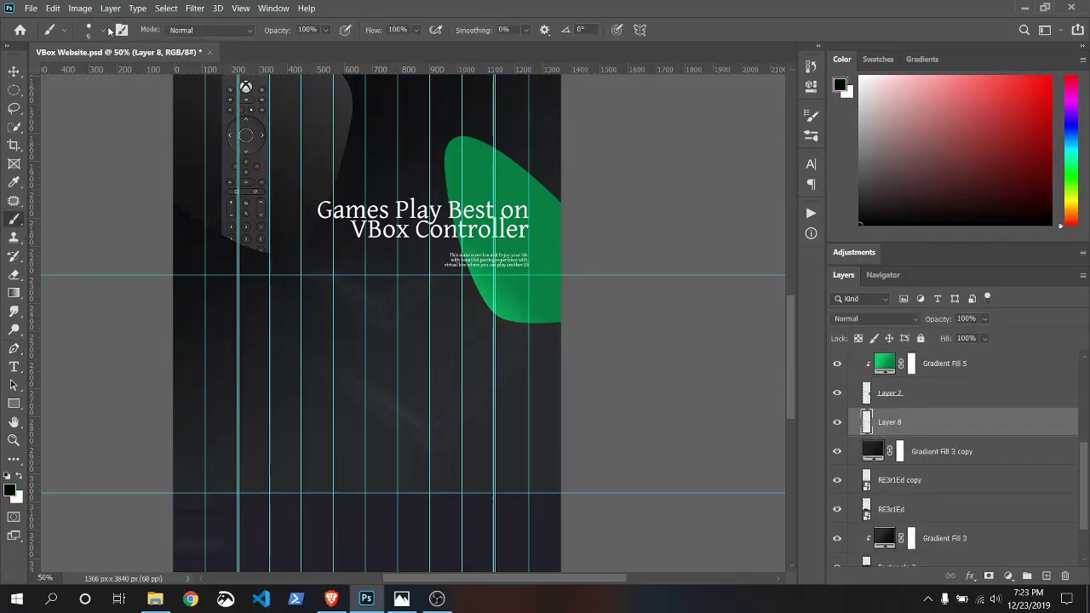
click(102, 30)
click(103, 32)
click(104, 30)
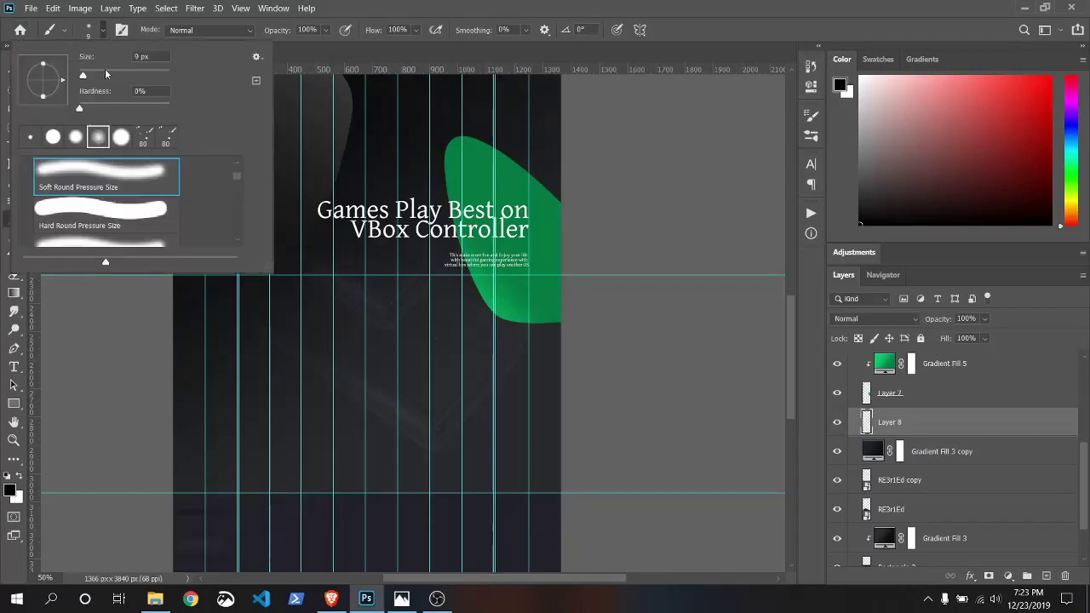
click(352, 484)
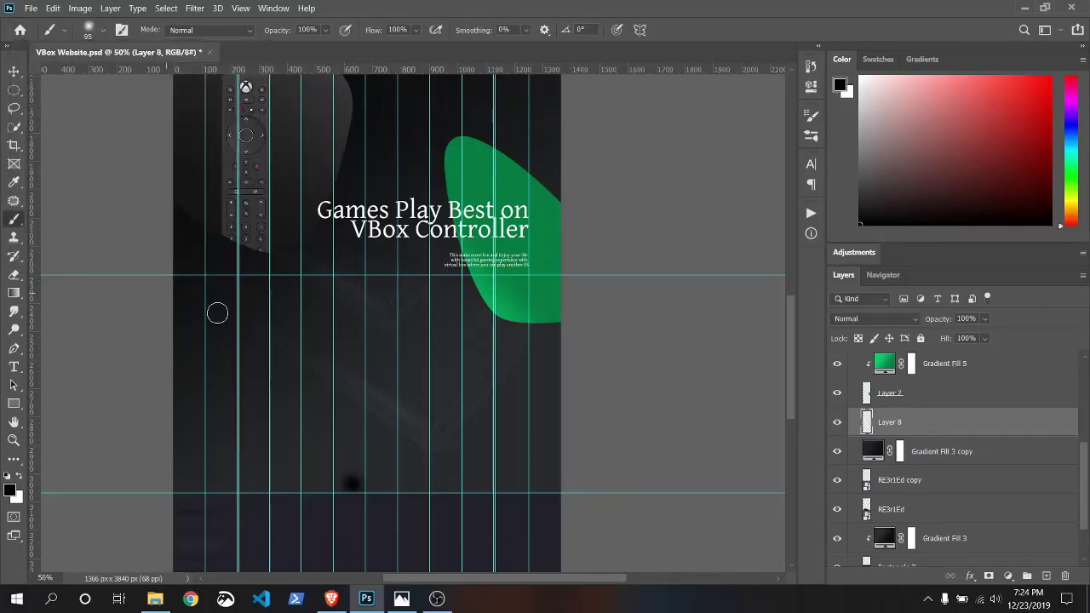
- Enlarge the brush and paint larger soft dark shadows across the lower page
click(103, 30)
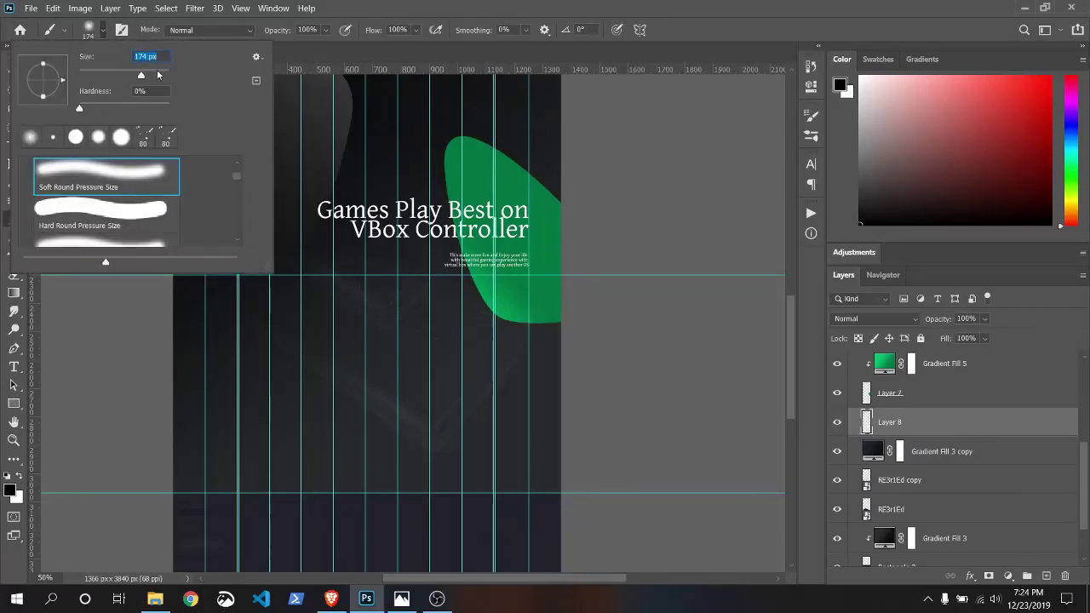
key(Return)
click(357, 455)
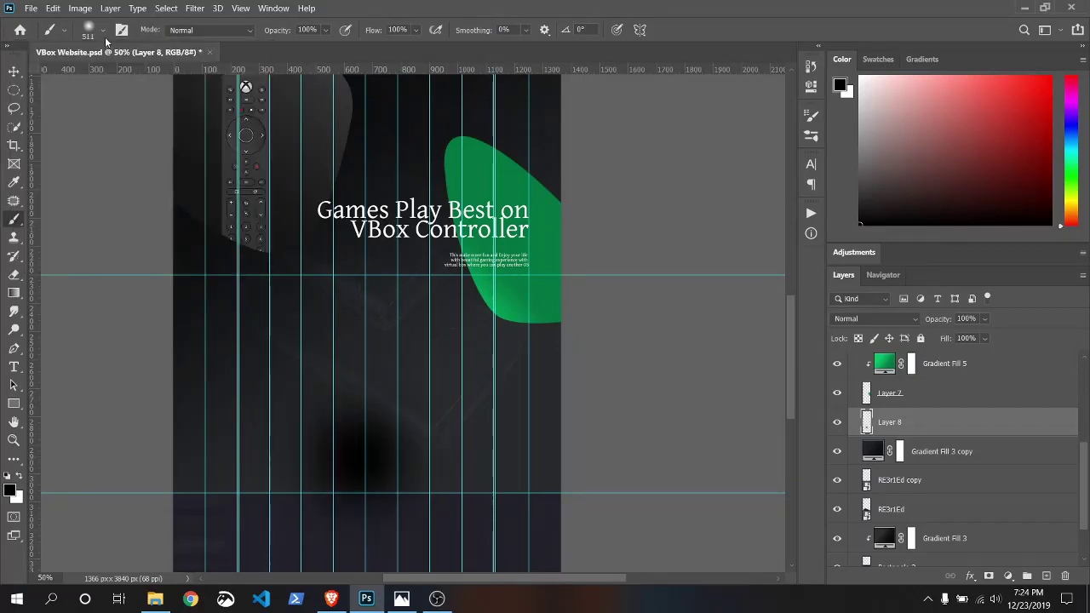
click(103, 31)
key(Return)
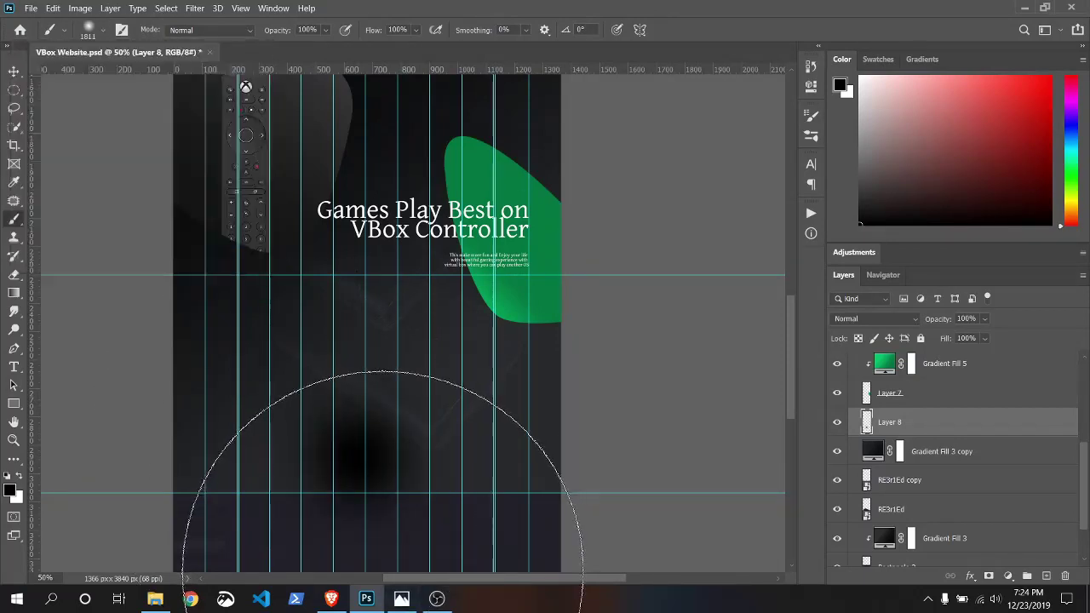
click(298, 521)
scroll(789, 379, down, 1)
scroll(790, 379, down, 1)
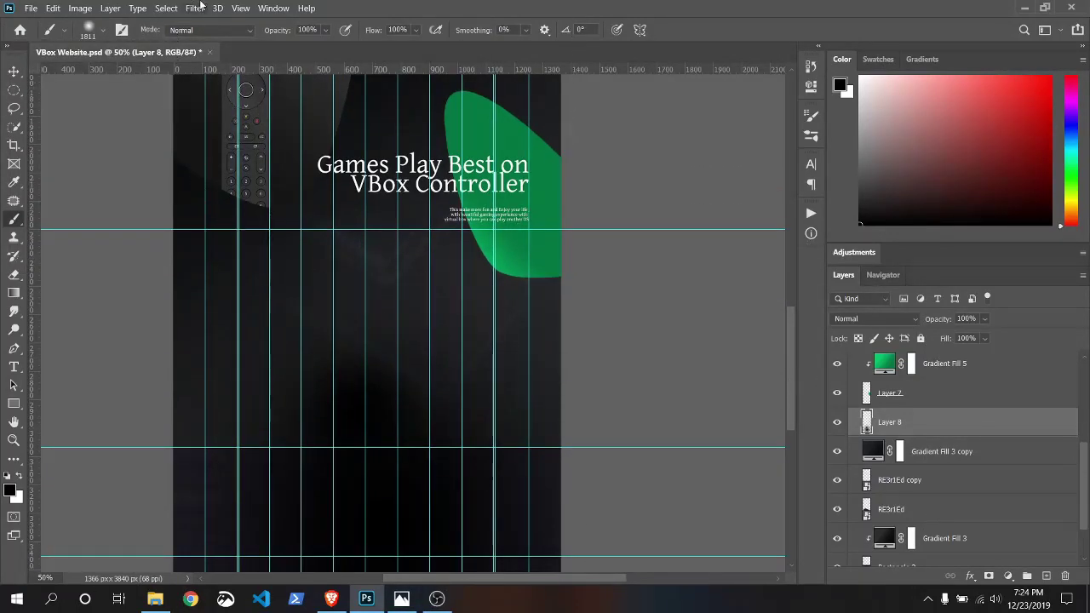
- Set the soft round brush size to 1102 px
click(104, 30)
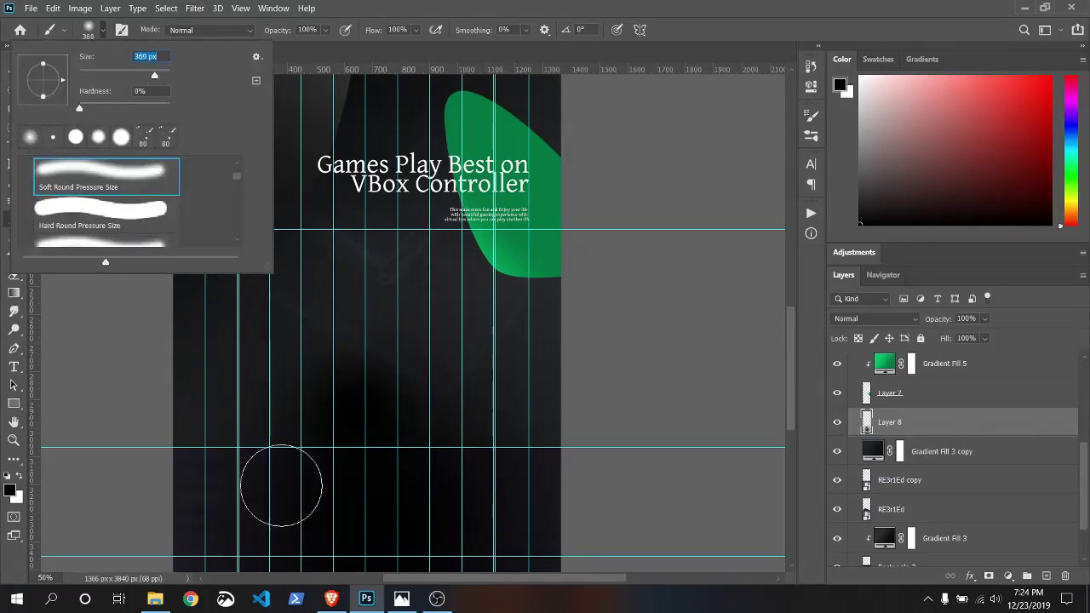
key(Return)
click(104, 30)
text(495)
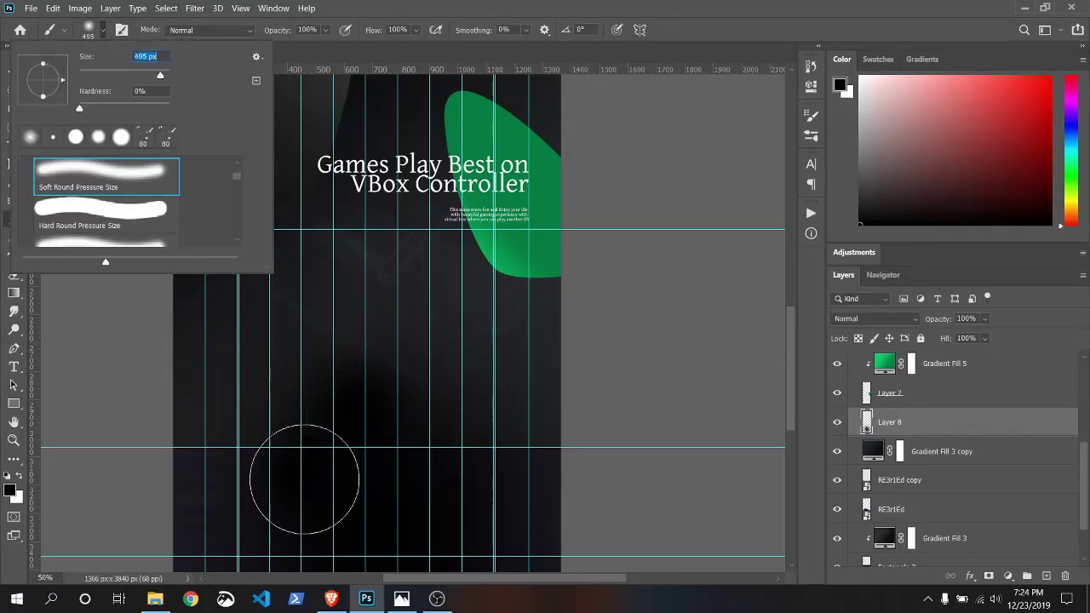
key(Return)
click(104, 31)
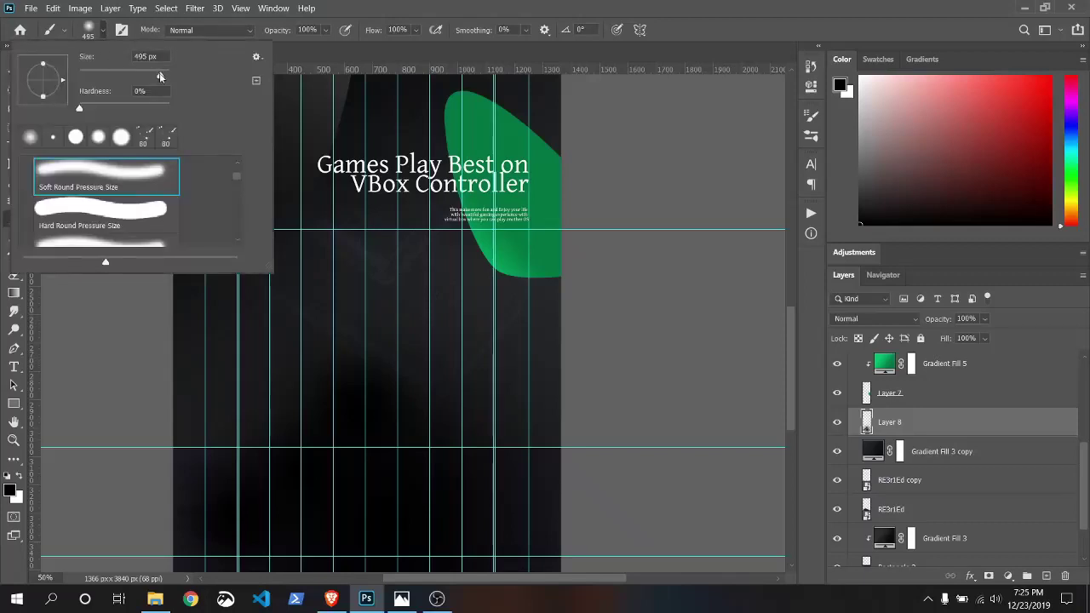
text(1102)
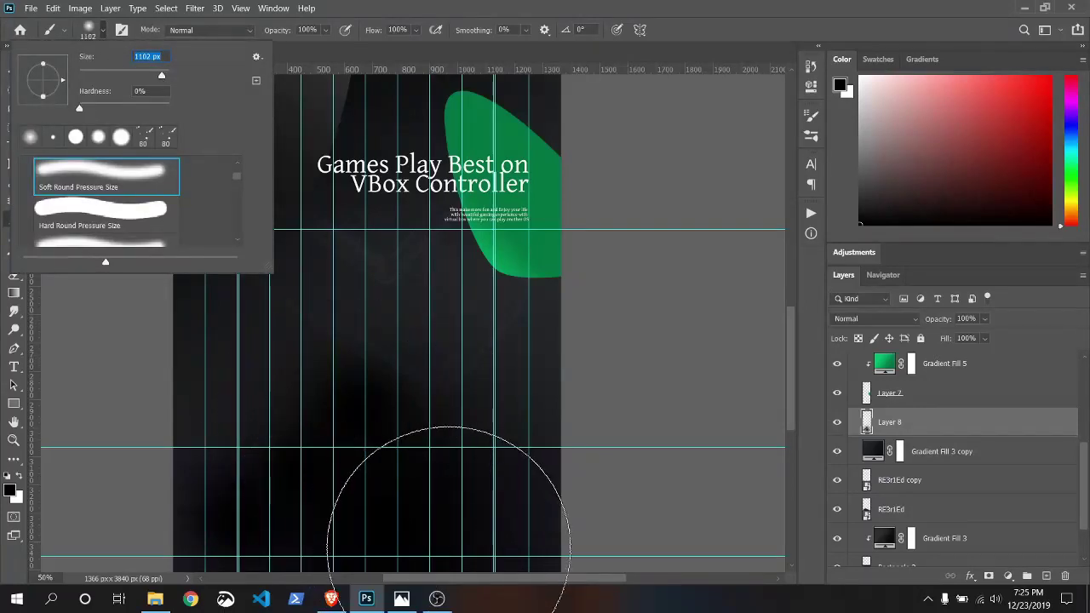
key(Return)
click(104, 30)
key(Return)
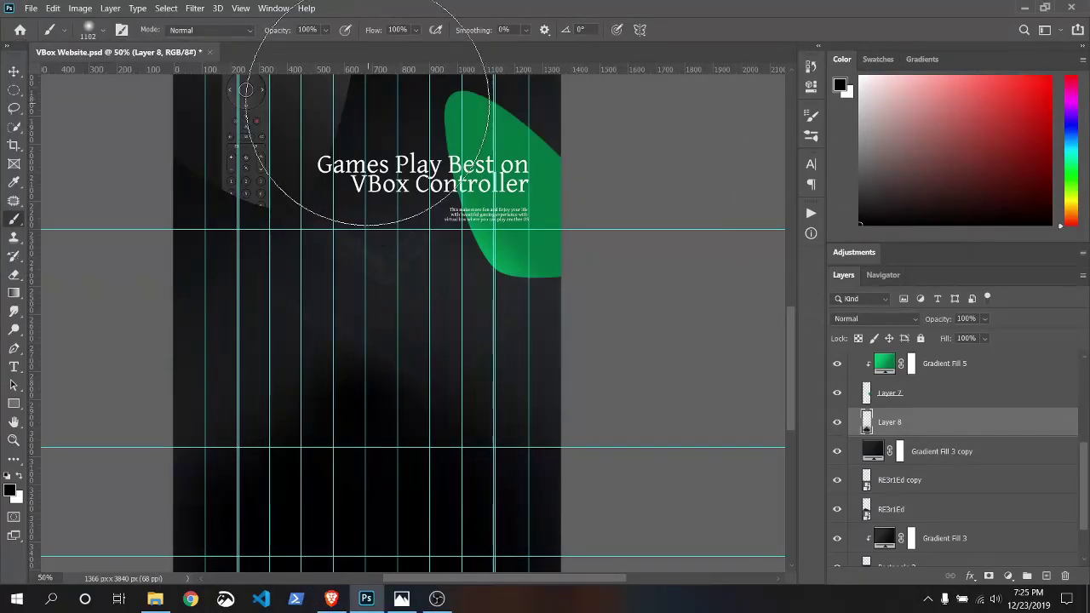
- Set up a Gaussian Blur on Layer 8 with a large 133-pixel radius
key(v)
click(194, 8)
click(400, 151)
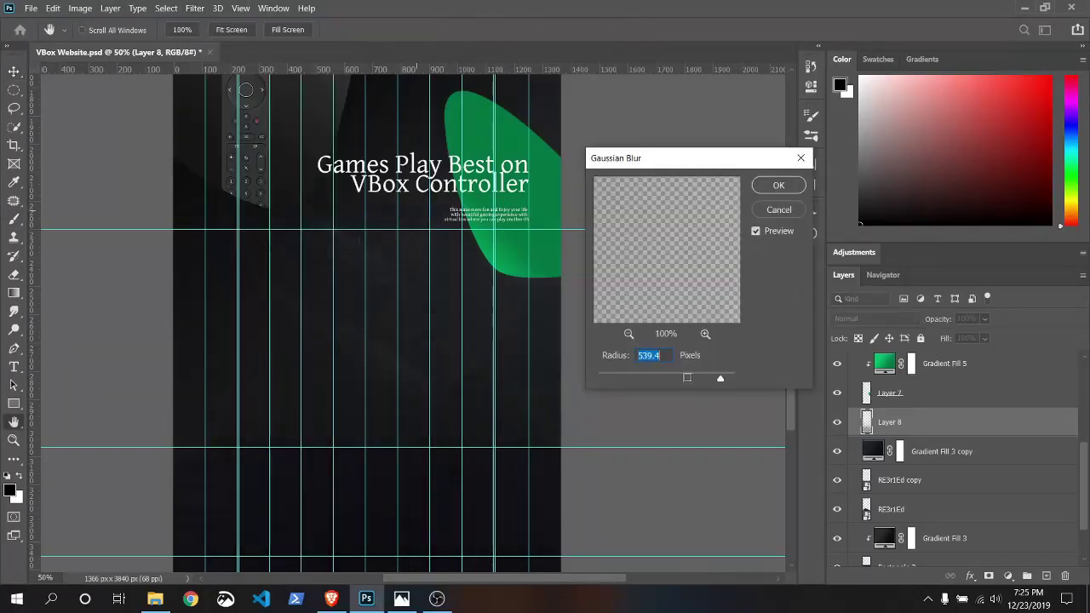
mouse_move(686, 374)
mouse_down()
mouse_move(696, 374)
mouse_move(686, 378)
mouse_up()
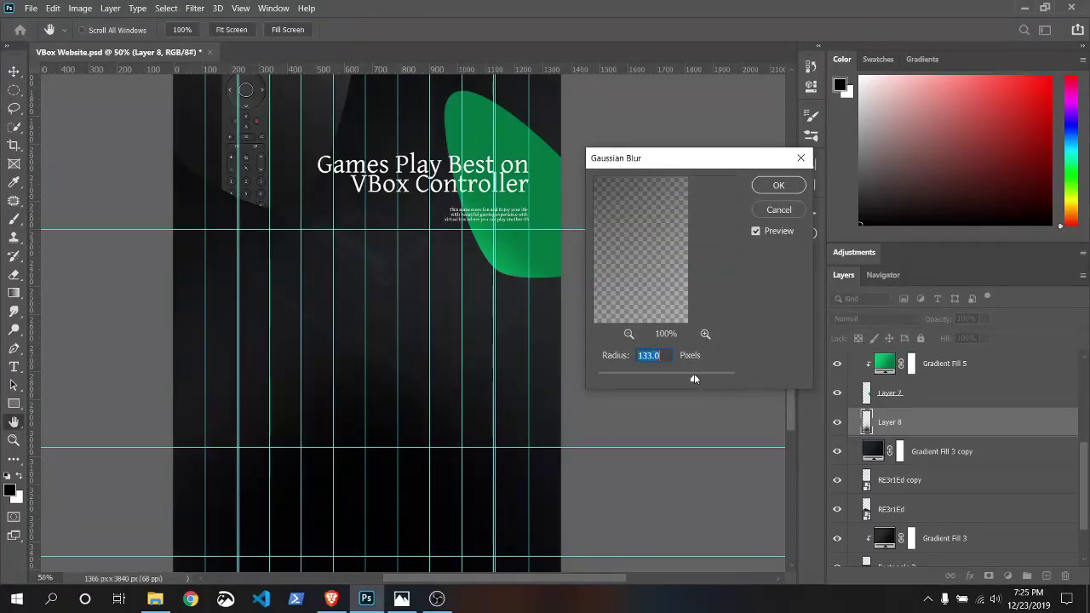
- Apply the blur to Layer 8 and move its shading higher up the page
click(771, 213)
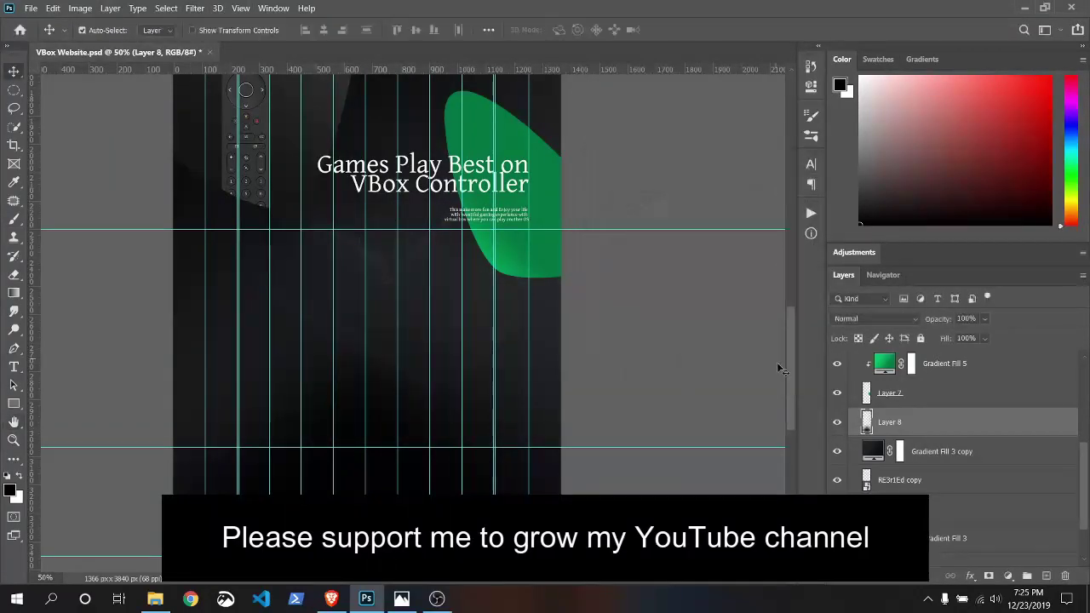
mouse_move(790, 362)
mouse_down()
mouse_move(809, 310)
mouse_move(789, 389)
mouse_move(791, 346)
mouse_move(791, 362)
mouse_up()
key(ctrl+t)
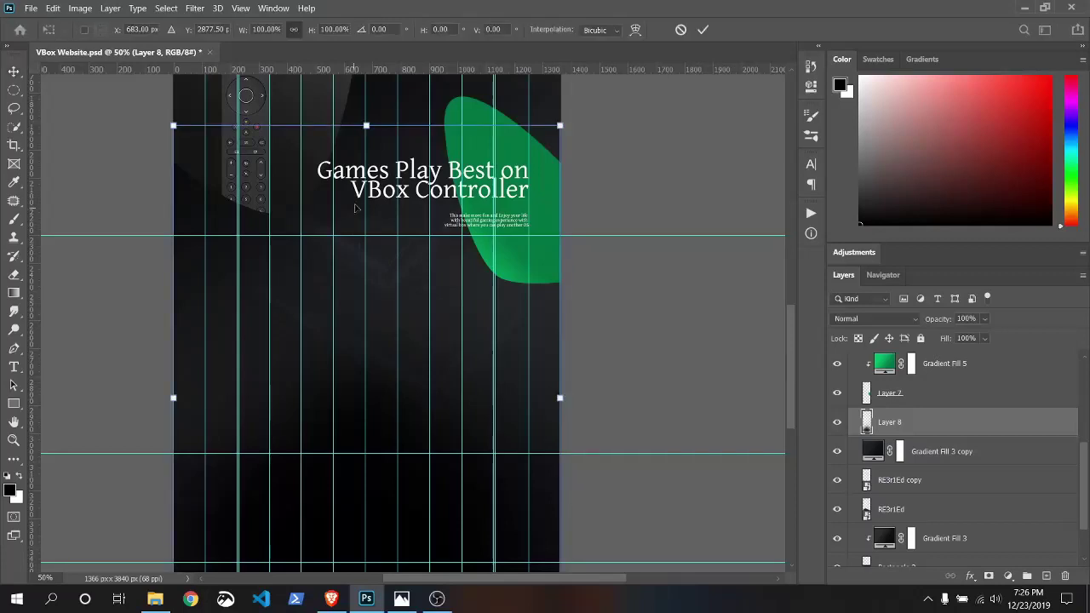
drag(418, 522, 418, 413)
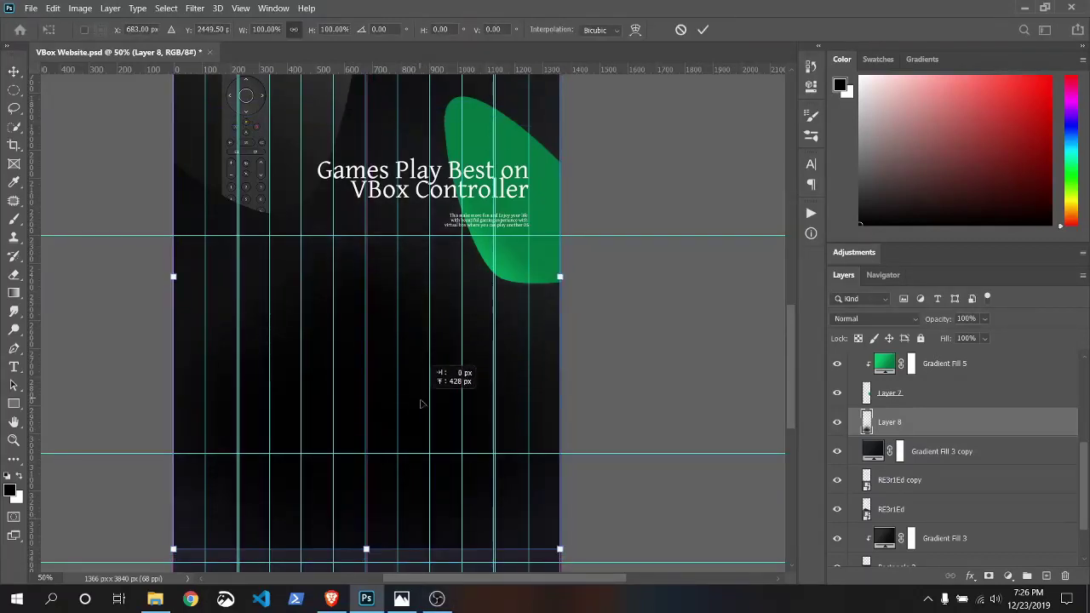
click(703, 30)
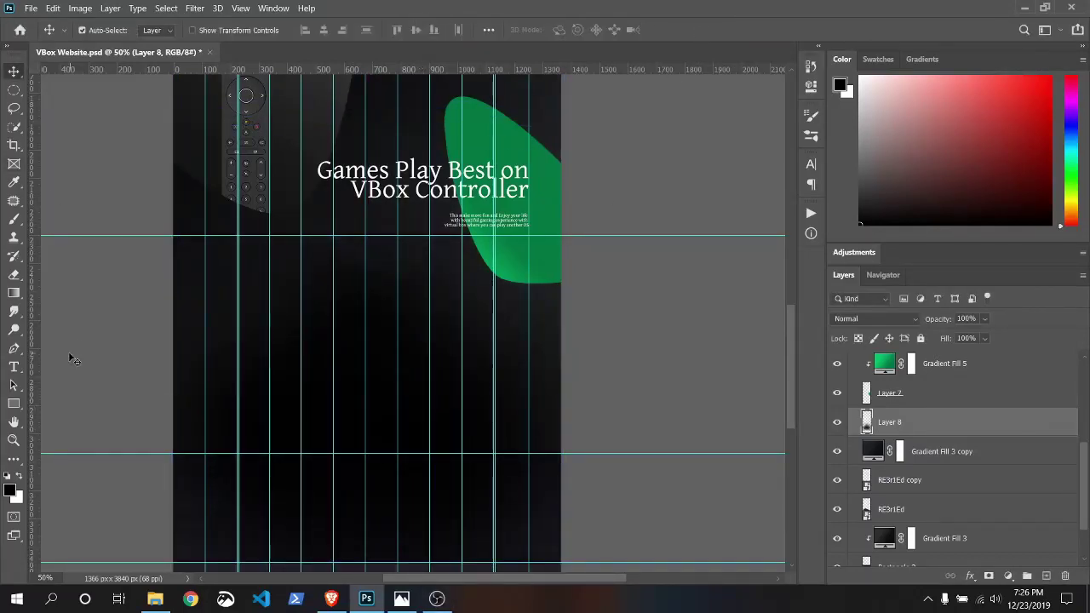
- Add Layer 9 and fill a full-width rectangular band in the lower page with black
click(1044, 576)
click(13, 89)
click(68, 86)
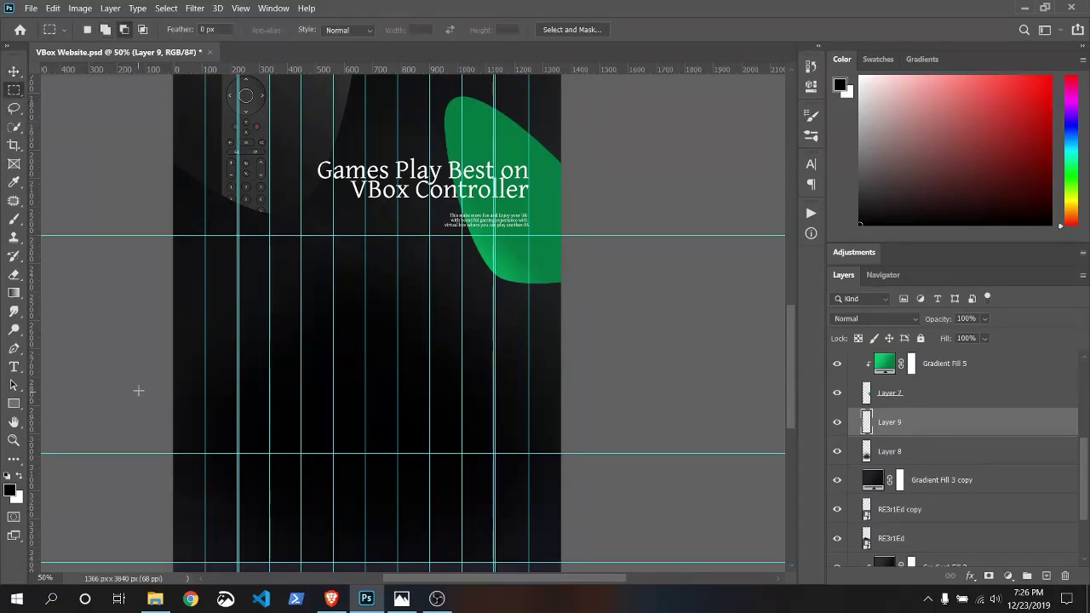
mouse_move(173, 393)
mouse_down()
mouse_move(564, 493)
mouse_move(562, 471)
mouse_up()
click(53, 7)
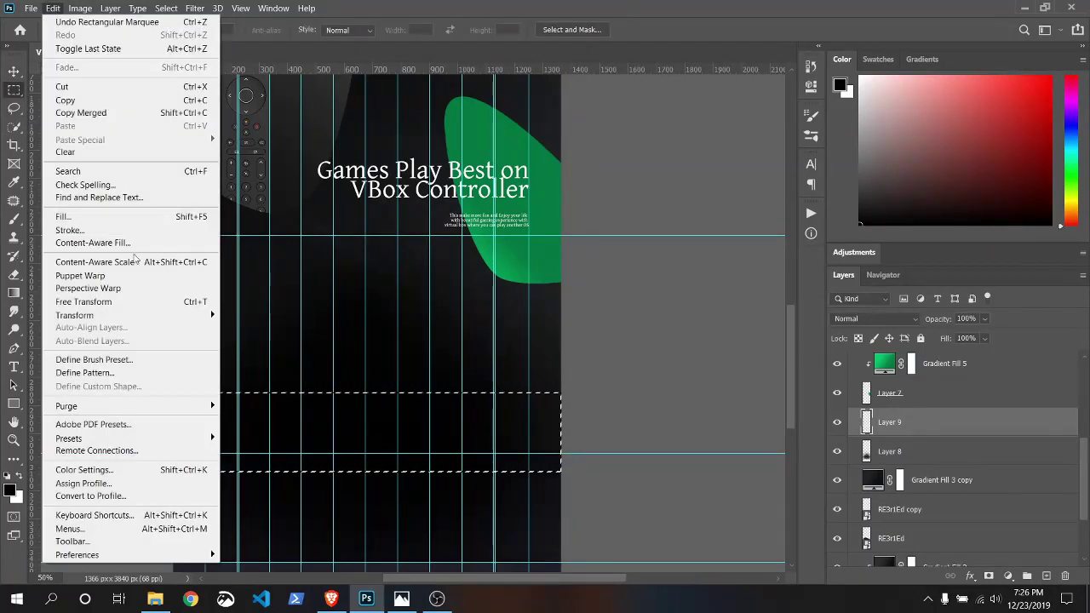
click(86, 220)
click(549, 147)
click(524, 258)
click(634, 148)
- Deselect and soften the black band with a 187.7-pixel Gaussian Blur
key(m)
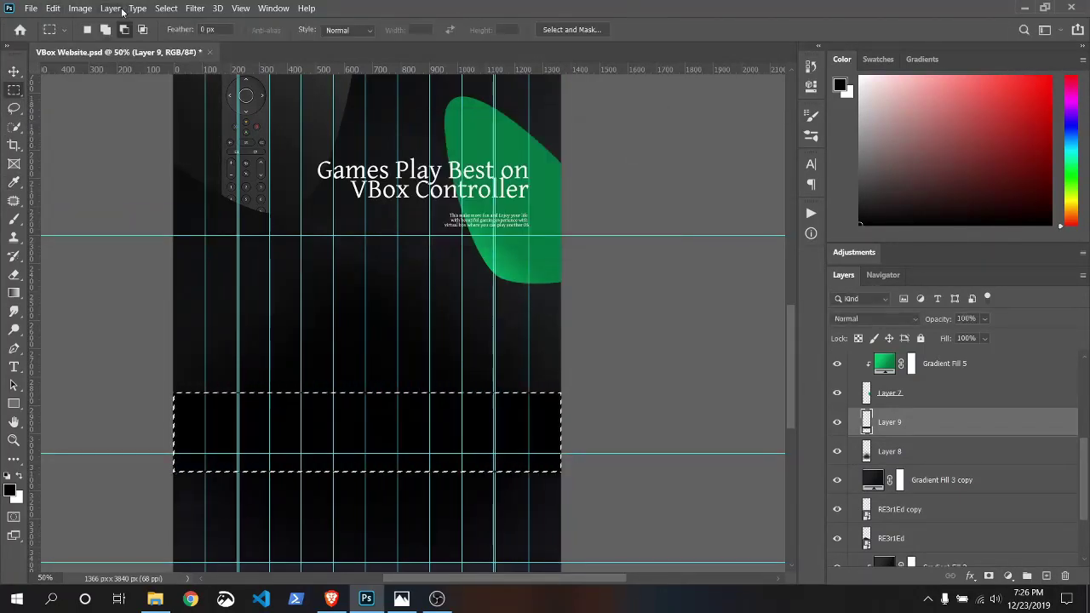
click(166, 8)
click(183, 35)
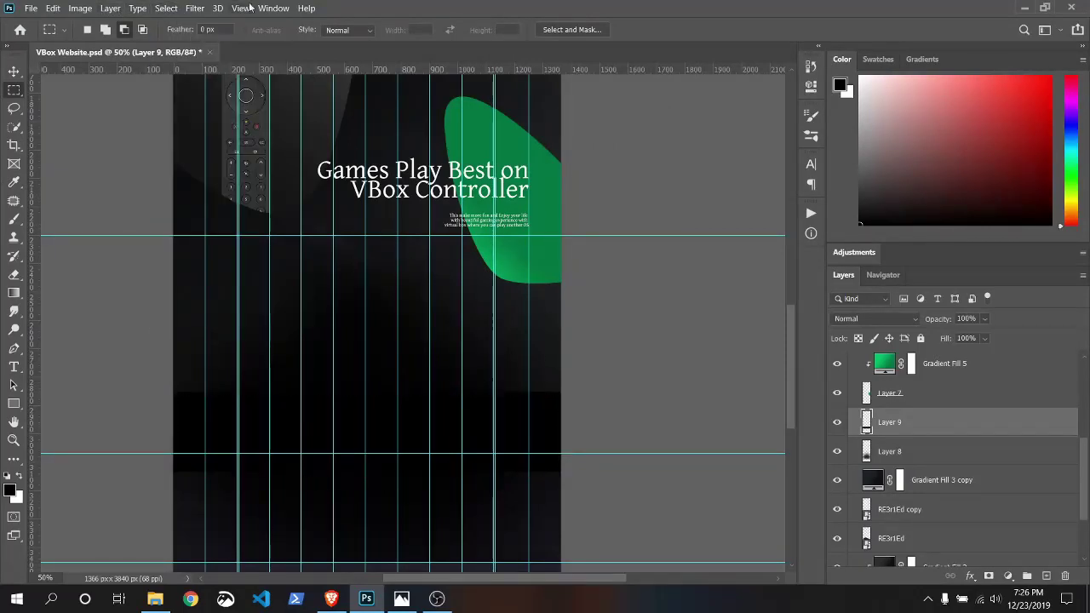
click(195, 8)
click(401, 210)
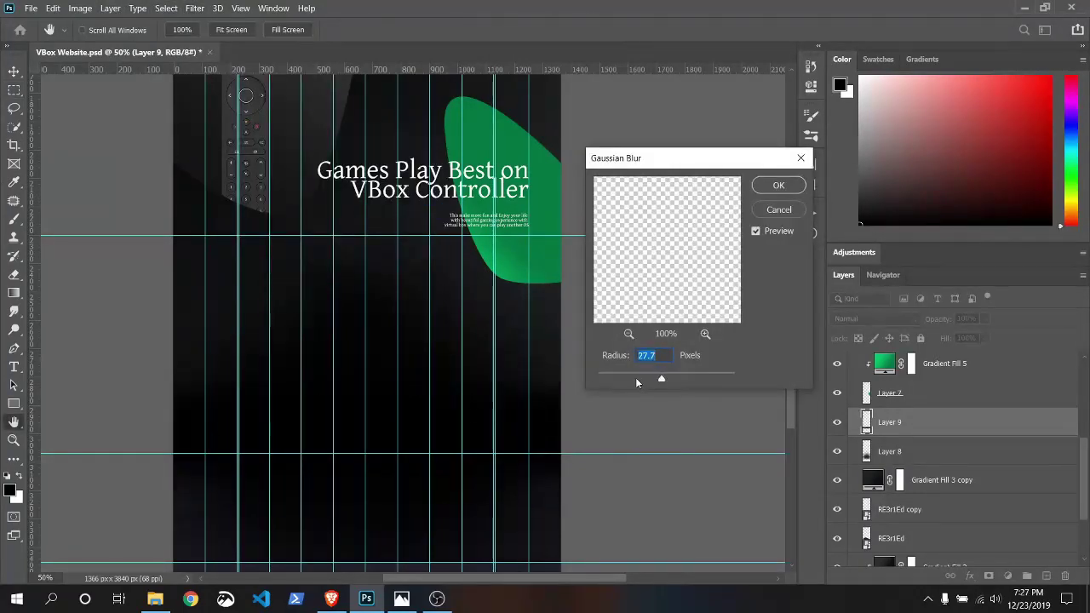
click(776, 185)
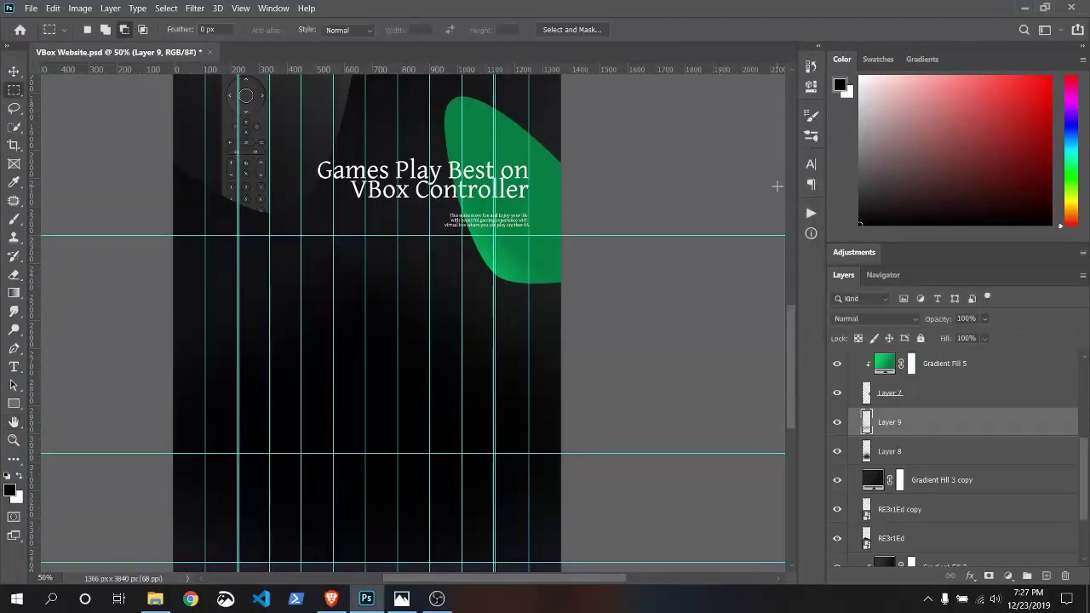
drag(1082, 460, 1083, 528)
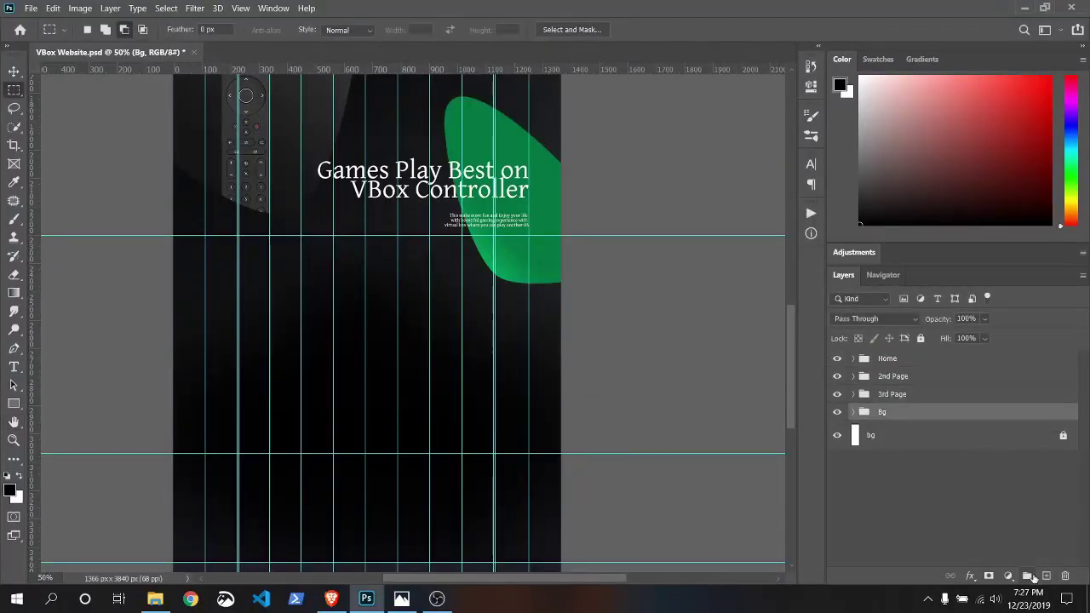
- Create a '4th page' group and move Layer 10 into it
click(1045, 576)
click(1027, 575)
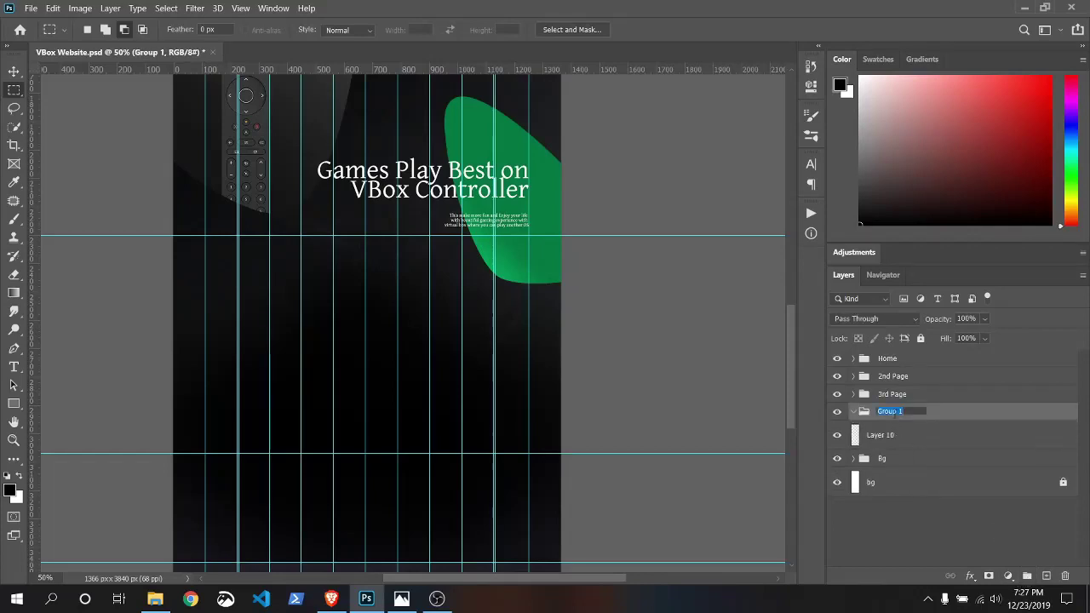
text(4th page)
click(878, 438)
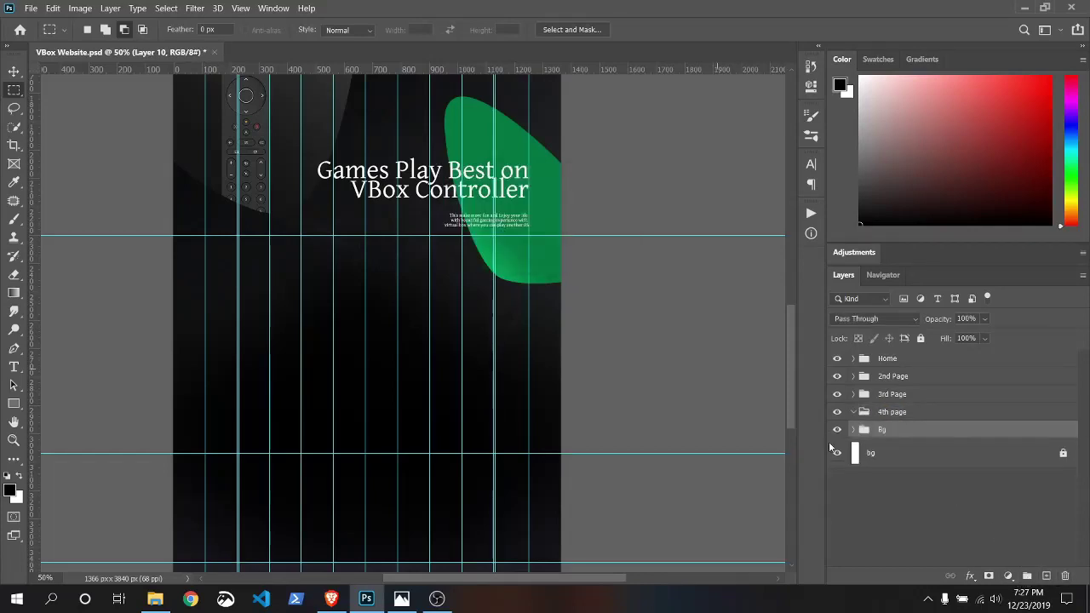
drag(878, 438, 855, 415)
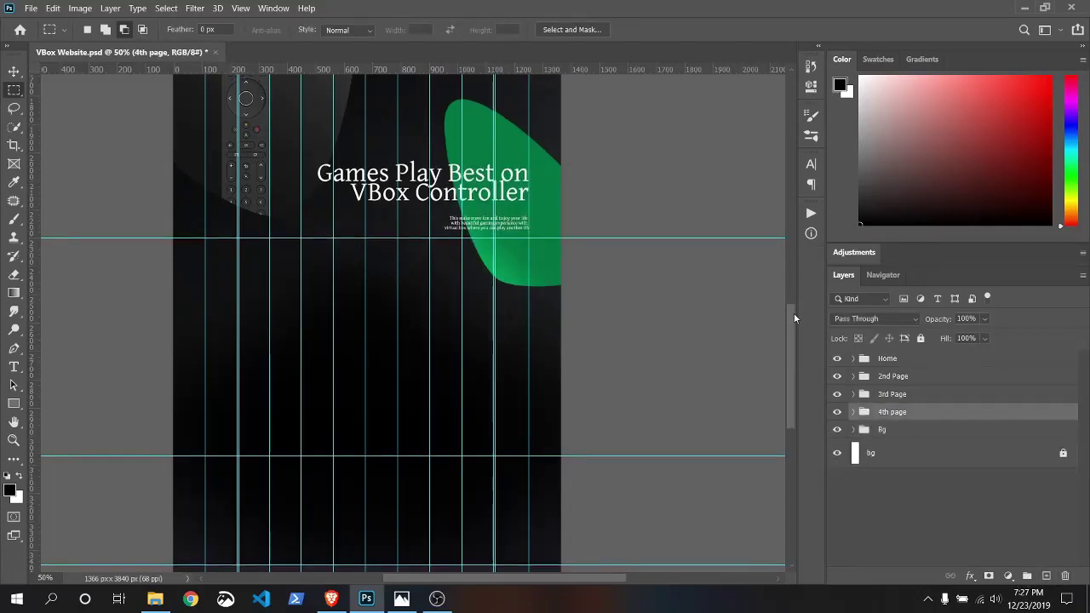
- Duplicate the 3rd Page title text layer and move the copy down and left
scroll(794, 313, up, 2)
click(853, 412)
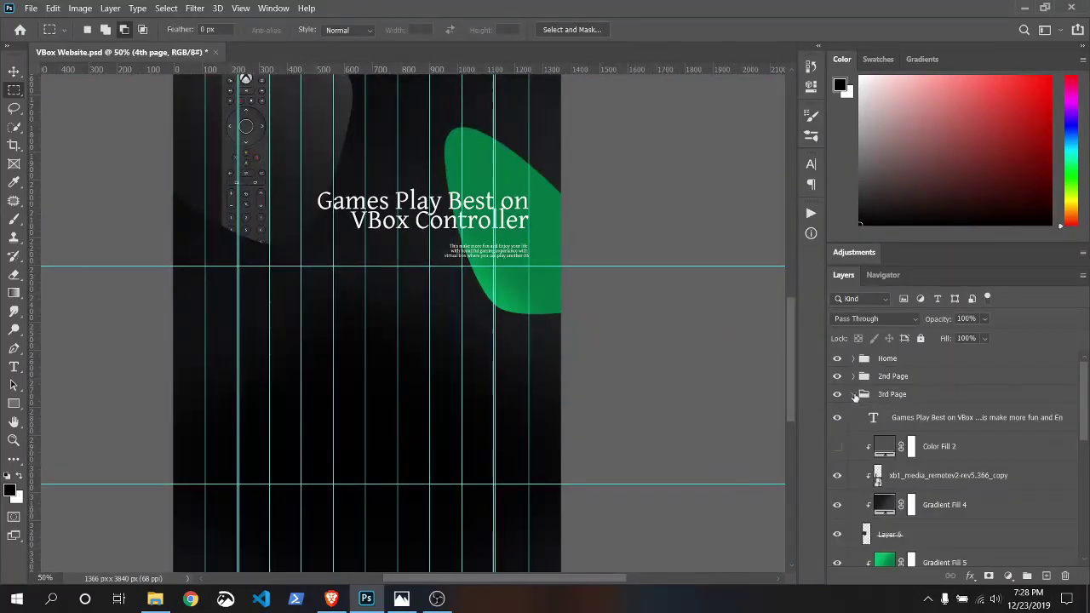
click(937, 418)
right_click(937, 418)
click(779, 71)
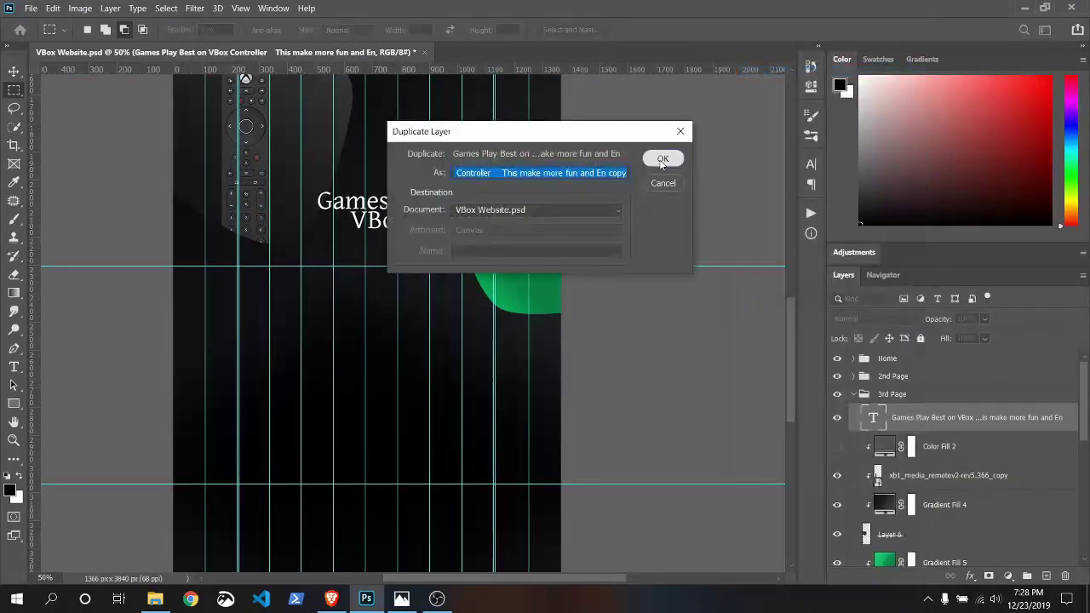
click(660, 156)
key(v)
mouse_move(383, 235)
mouse_down()
mouse_move(362, 303)
mouse_move(330, 341)
mouse_up()
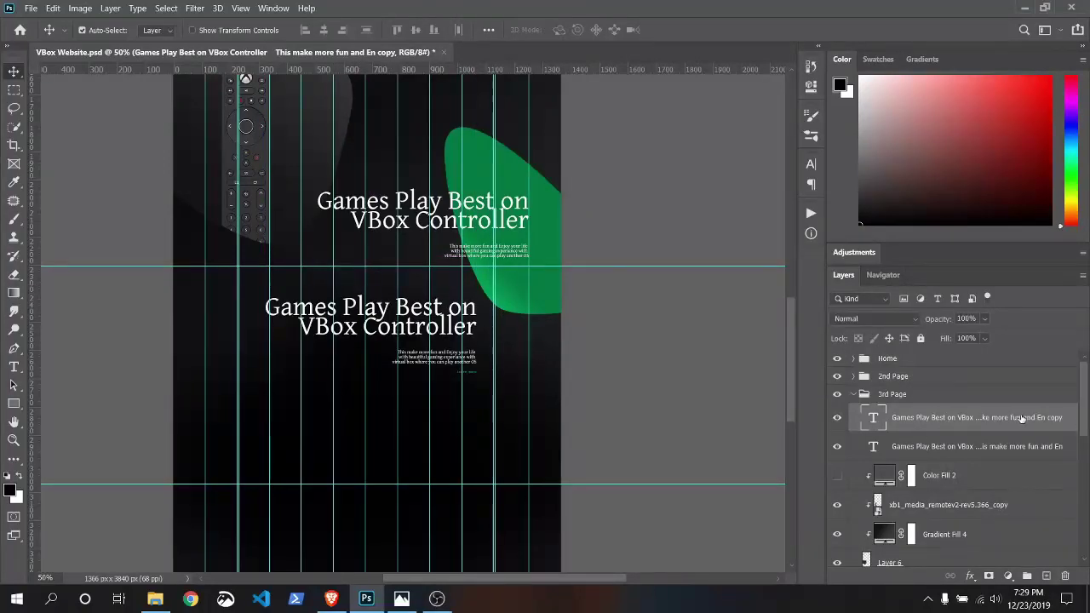
- Put the title copy into the 4th page group and place the group above 3rd Page
drag(1022, 418, 886, 412)
click(857, 414)
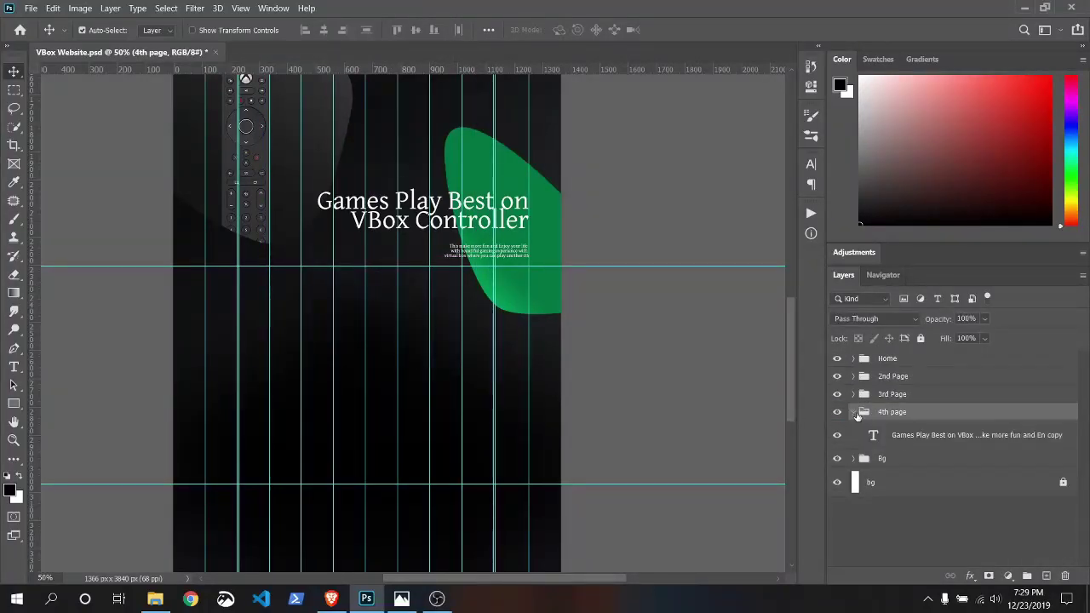
click(901, 436)
click(896, 415)
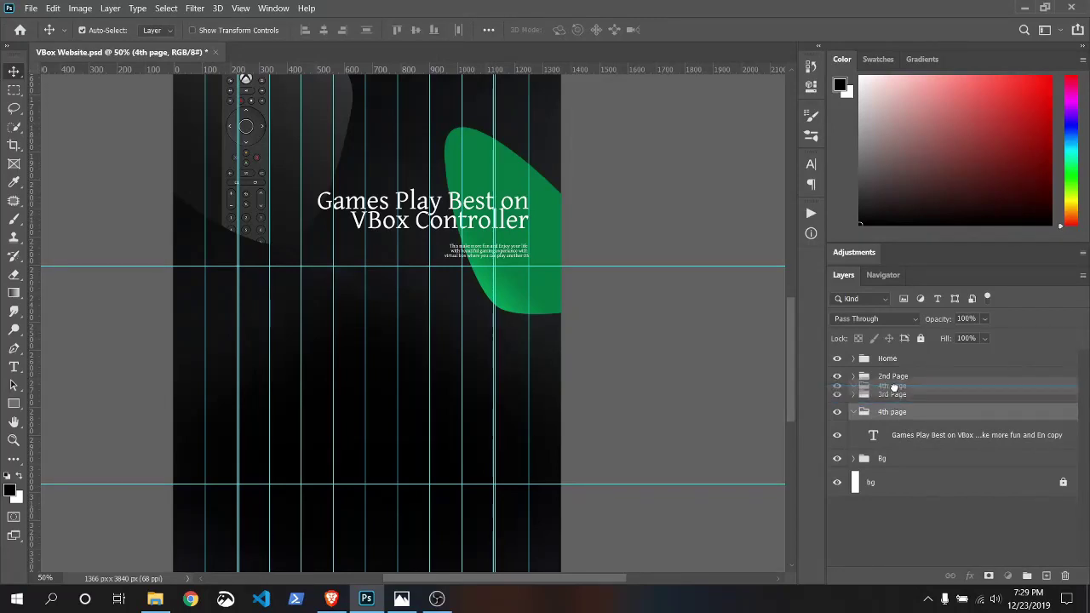
drag(897, 415, 894, 386)
- Change the lower title copy's heading to 'Our Functions'
key(t)
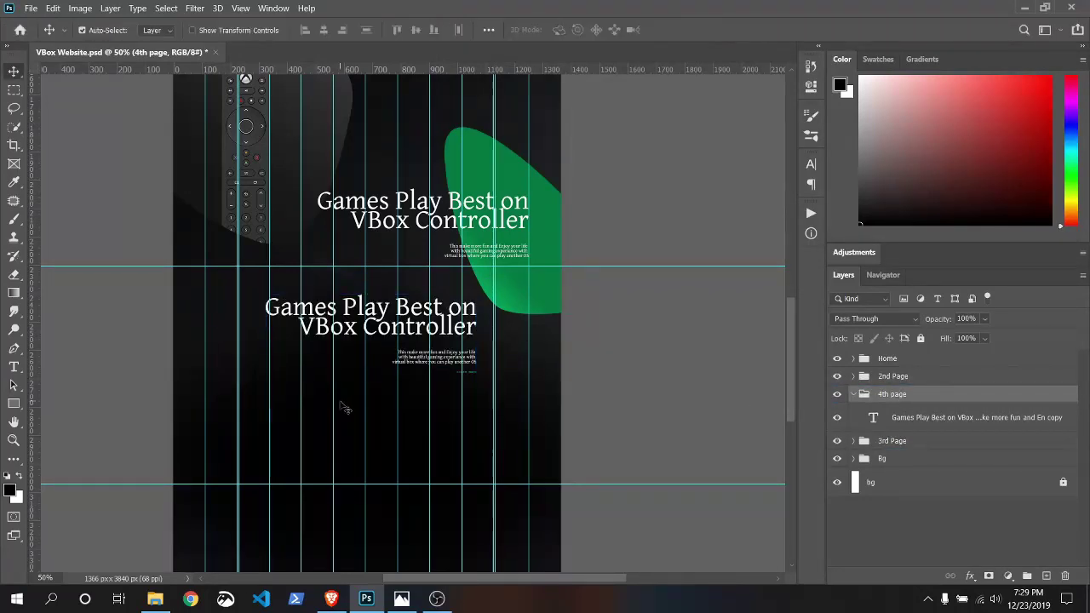
click(343, 308)
key(ctrl+a)
text(Our Func)
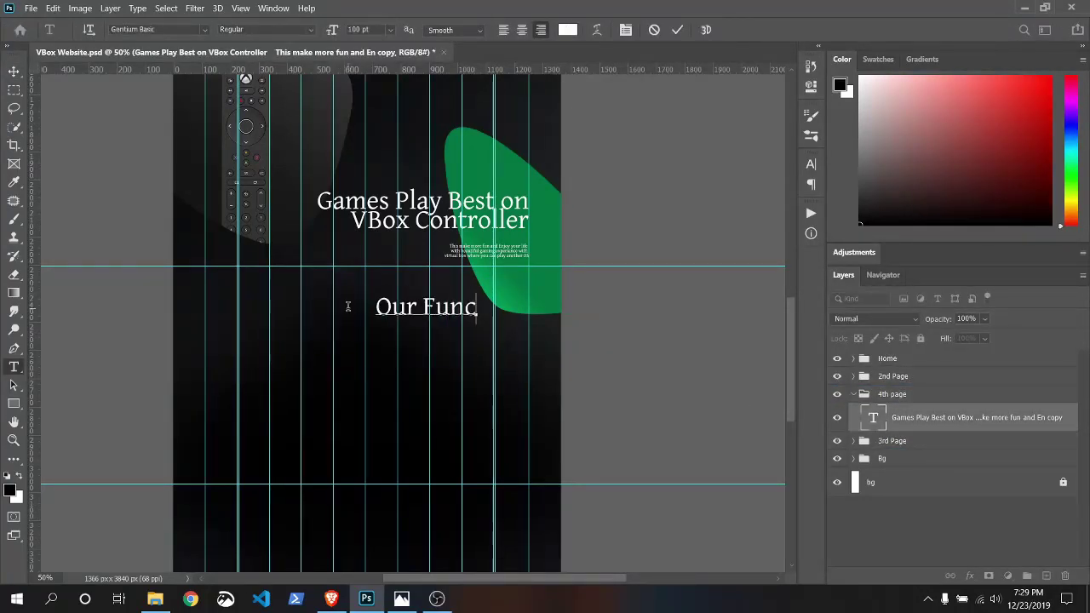
text(tions)
key(ctrl+z)
click(347, 310)
key(ctrl+a)
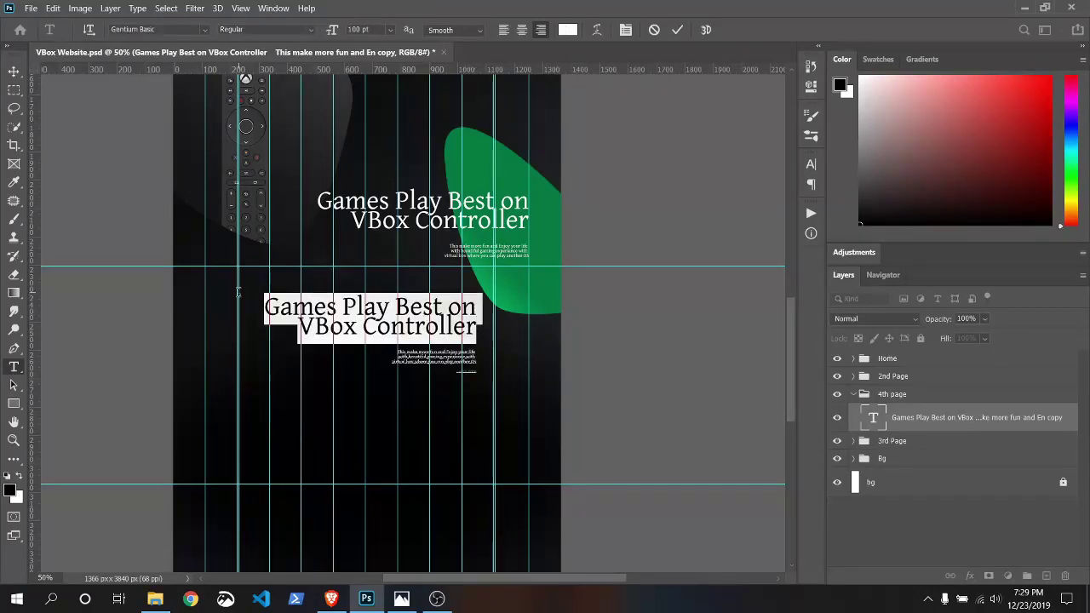
text(Our Functions)
key(ctrl+a)
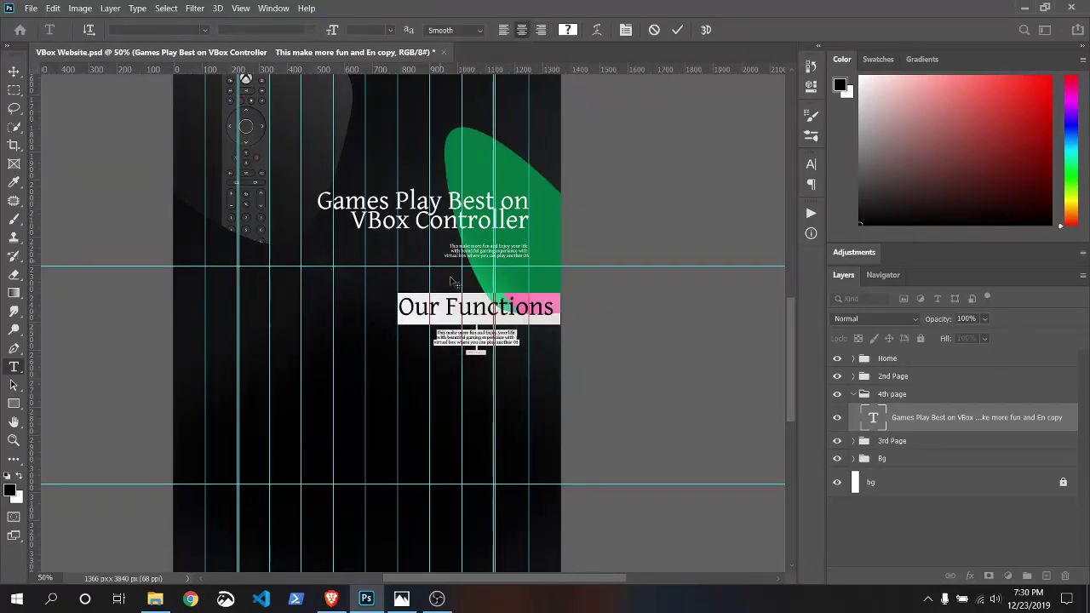
key(ctrl+Return)
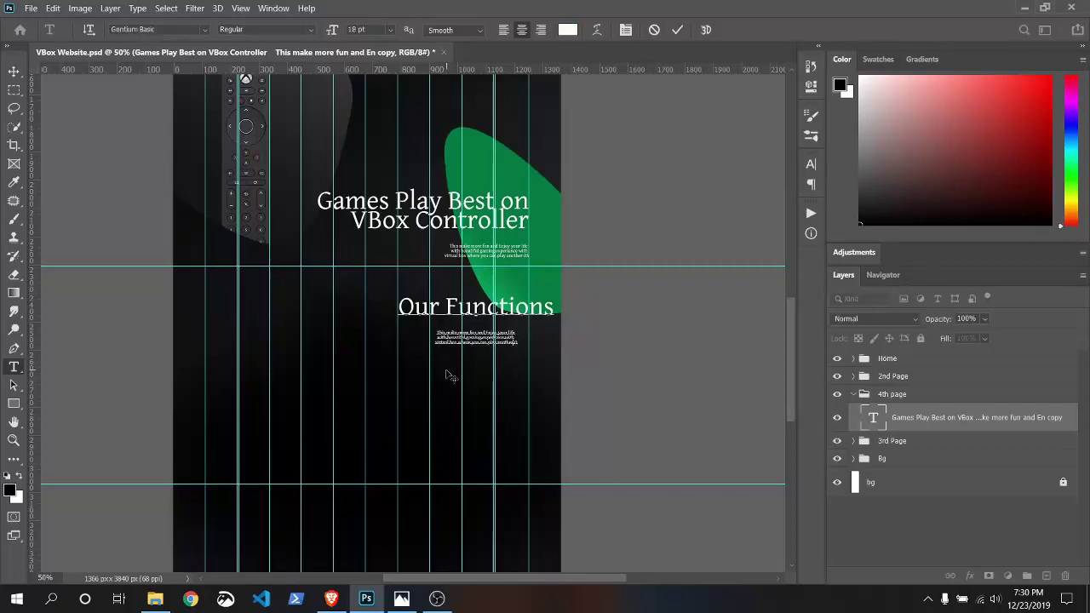
- Trim the paragraph's ending and shift the heading and paragraph left
key(BackSpace)
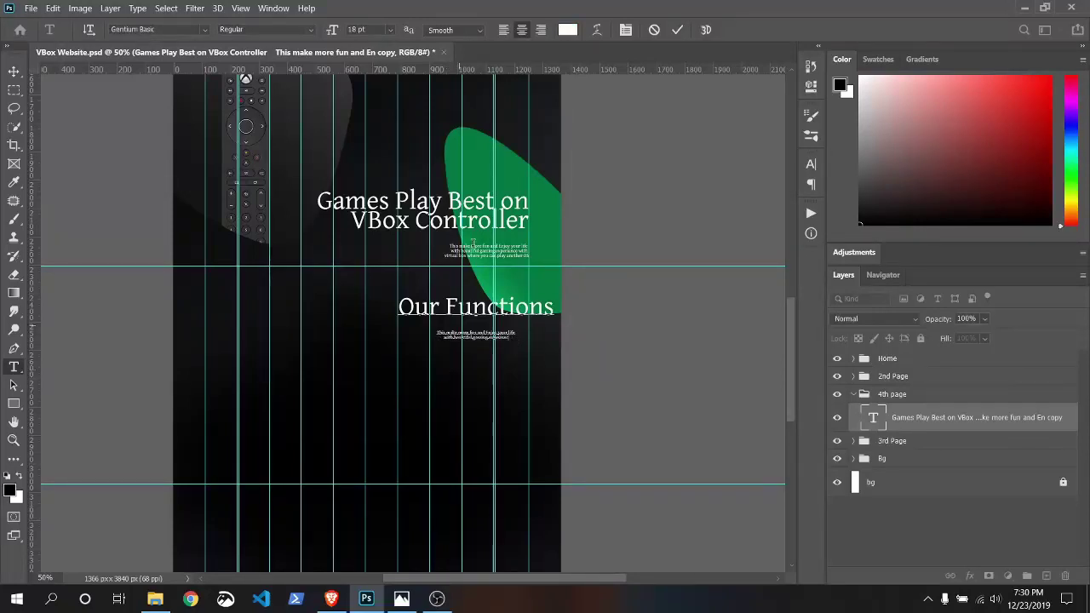
click(677, 30)
click(13, 73)
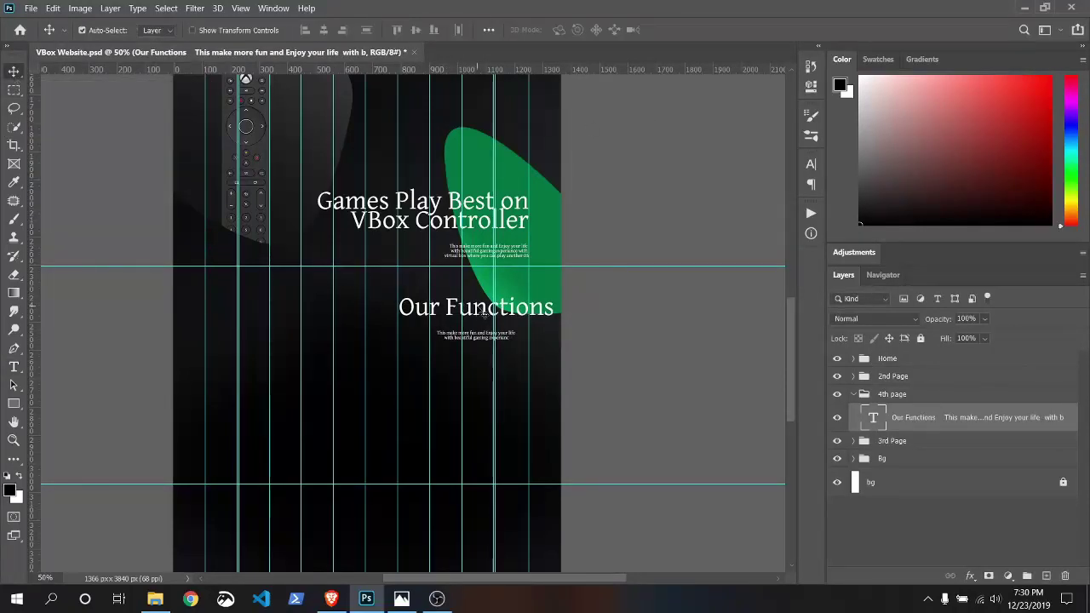
drag(484, 313, 360, 317)
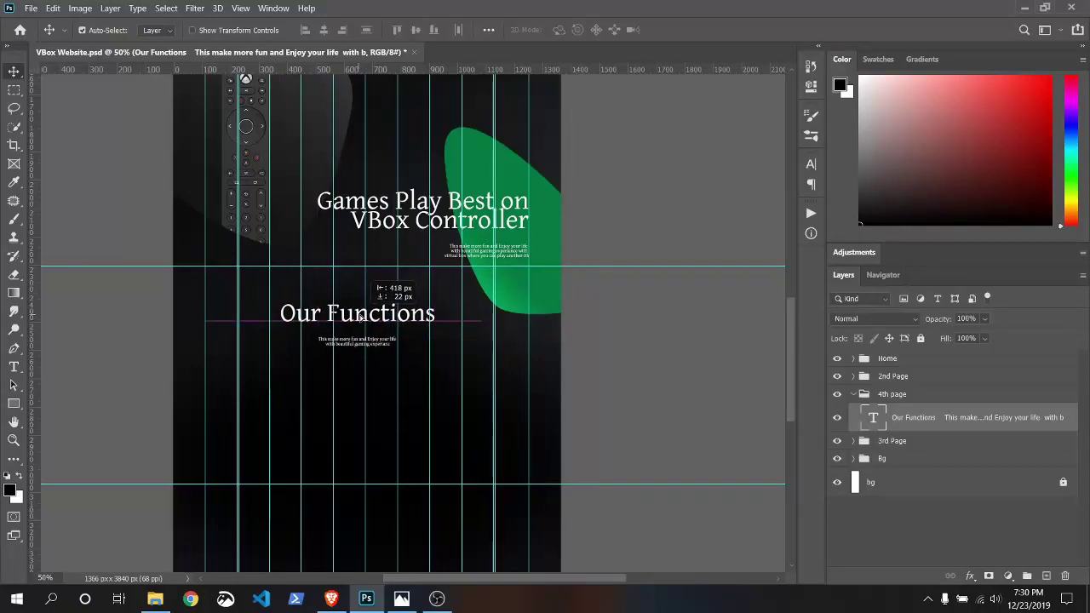
drag(360, 317, 368, 317)
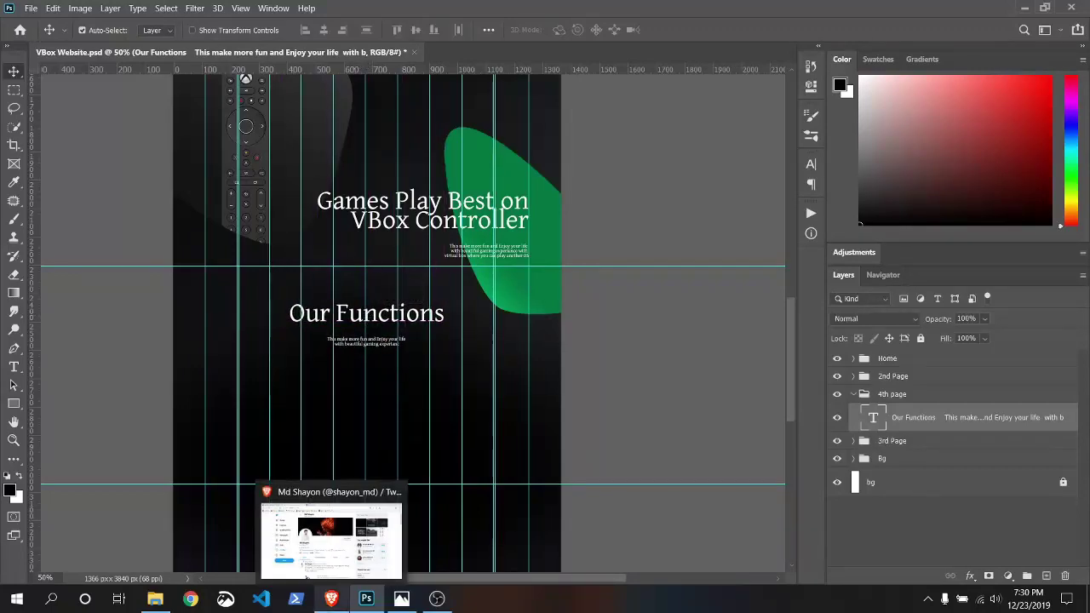
key(ctrl+plus)
mouse_move(780, 380)
mouse_down()
mouse_move(799, 267)
mouse_move(785, 298)
mouse_up()
- Select Rounded Rectangle 2 and Gradient Fill 2 together and try duplicating them, cancelling the attempt
double_click(837, 487)
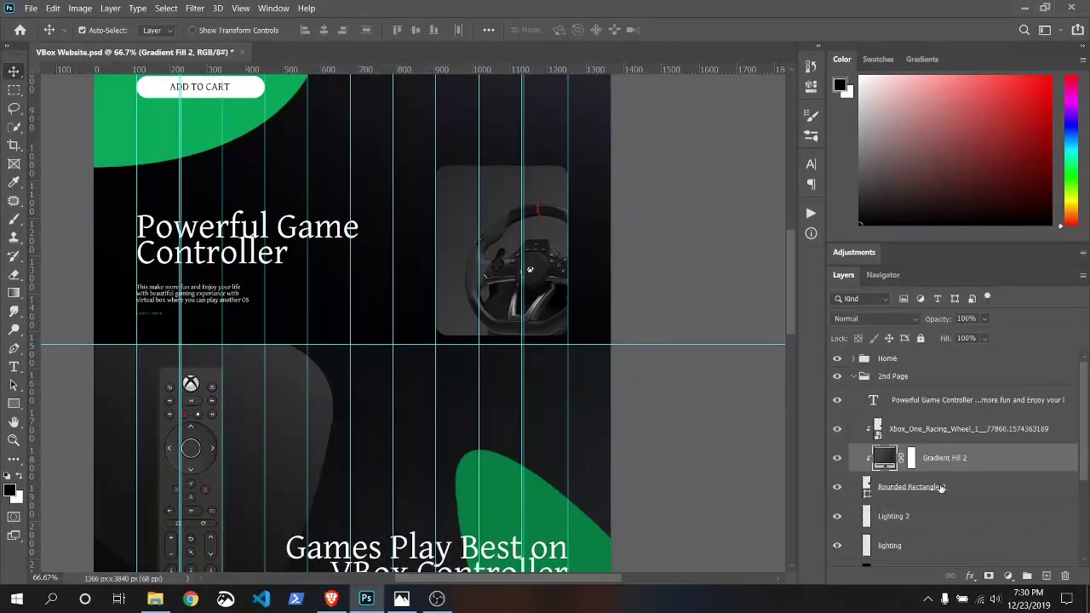
double_click(838, 432)
click(974, 492)
shift+click(974, 457)
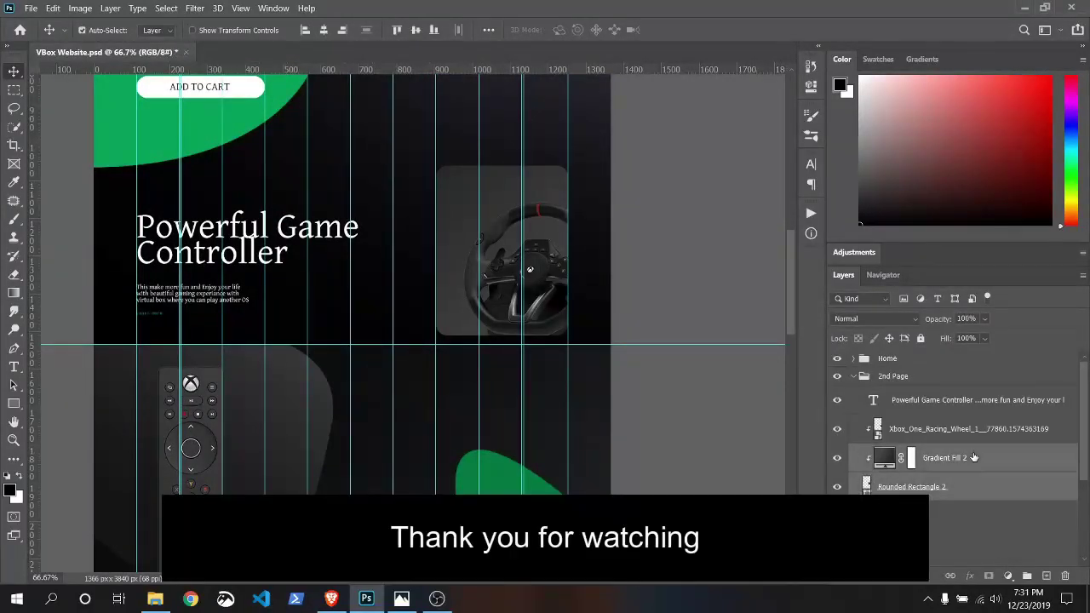
right_click(974, 452)
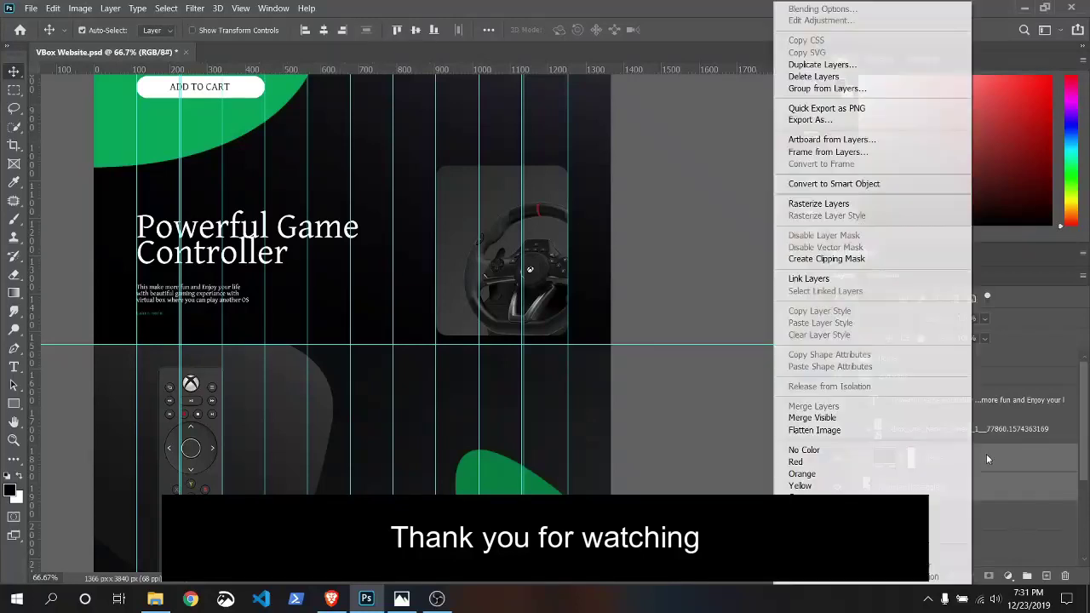
click(817, 63)
click(663, 183)
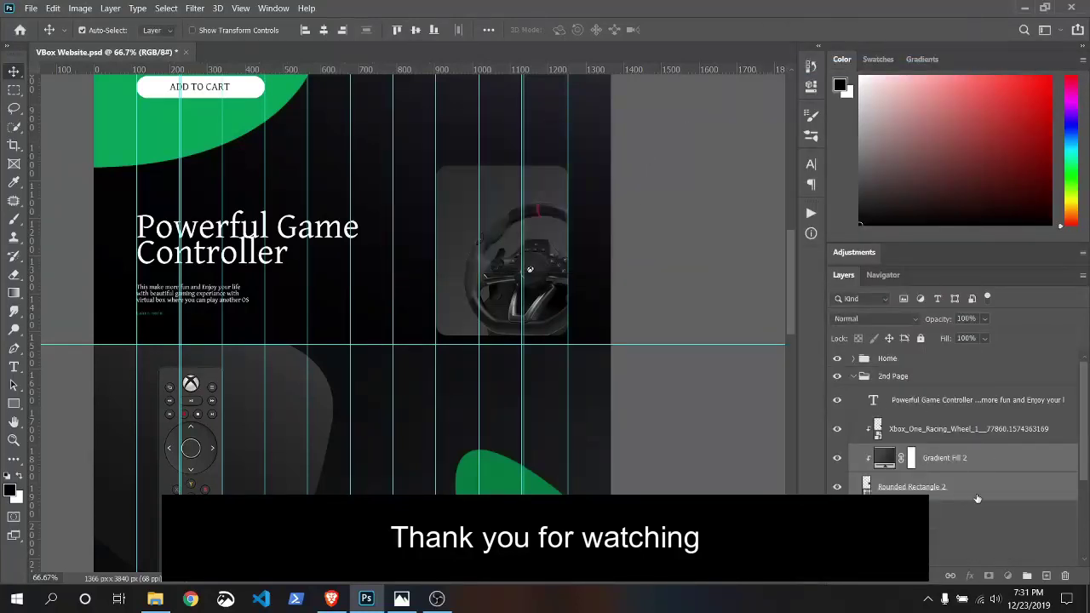
- Duplicate Rounded Rectangle 2 and Gradient Fill 2 separately, reordering the gradient copy in the stack
click(973, 487)
right_click(979, 487)
click(817, 63)
click(679, 159)
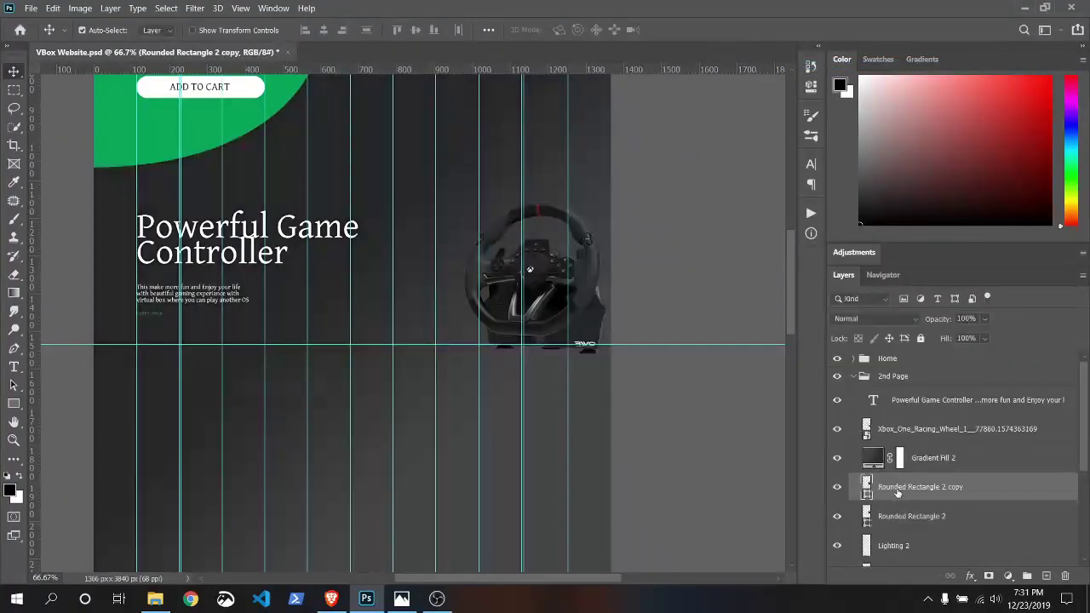
right_click(929, 468)
click(817, 63)
click(661, 158)
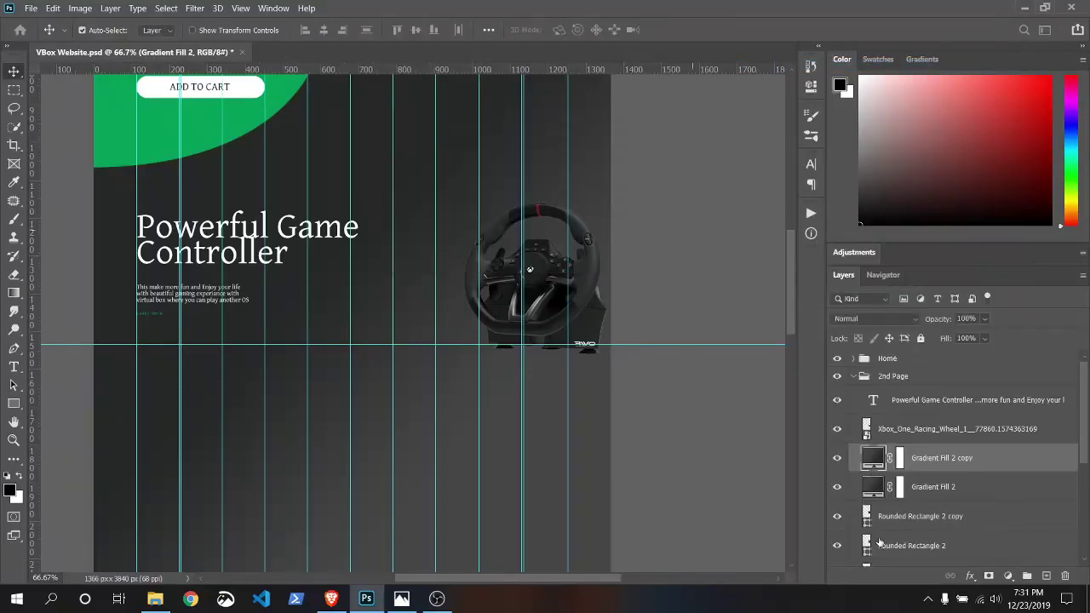
drag(928, 487, 920, 520)
- Clip Gradient Fill 2 copy to the rectangle copy and hide it, after undoing a trial wheel clip
right_click(941, 458)
right_click(962, 428)
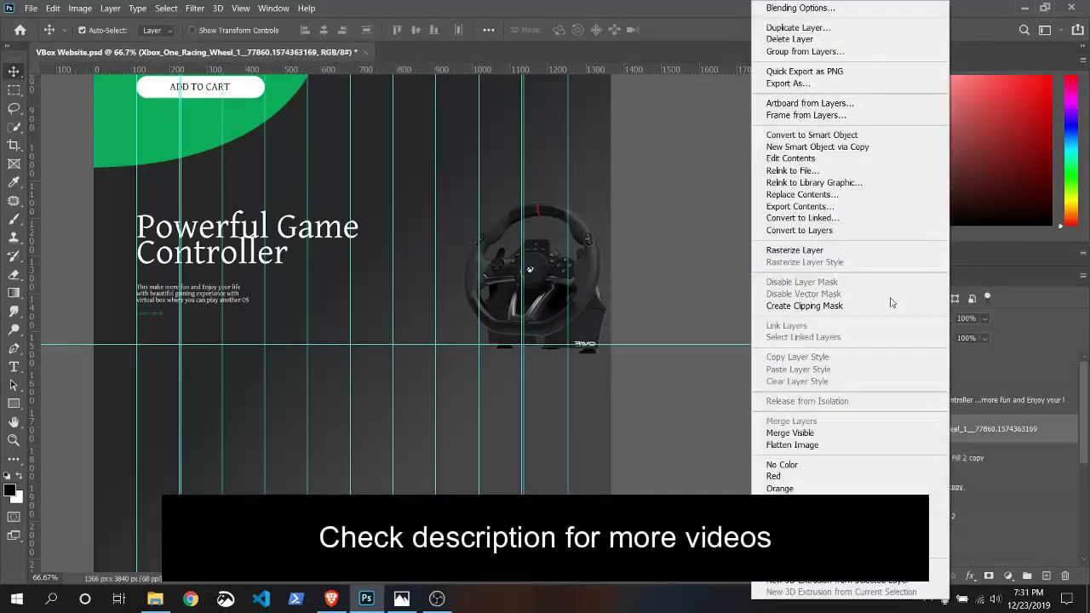
click(807, 306)
key(ctrl+z)
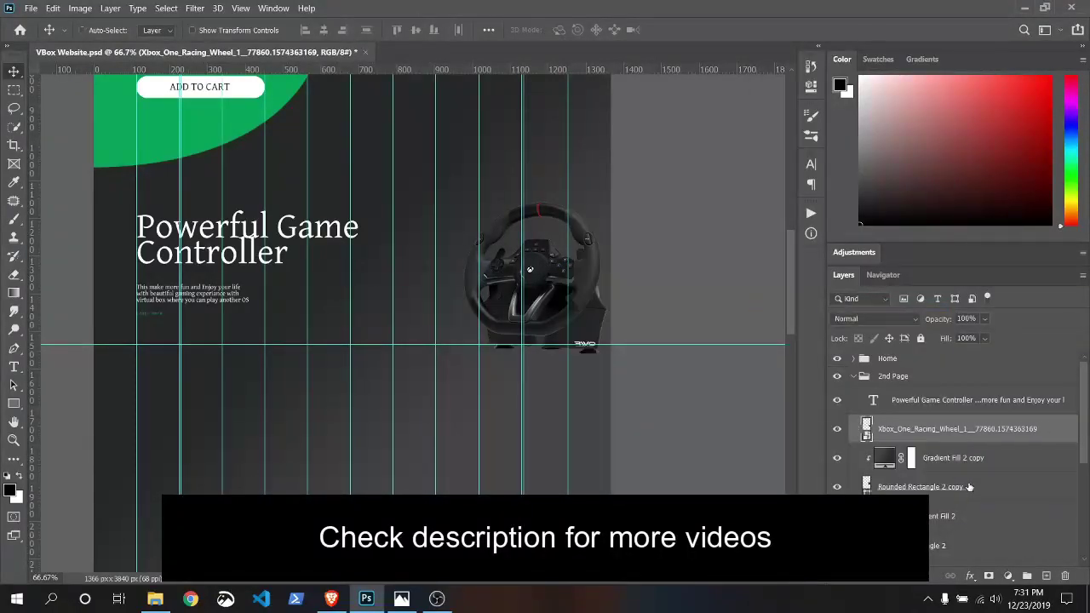
key(ctrl+z)
click(837, 459)
click(837, 459)
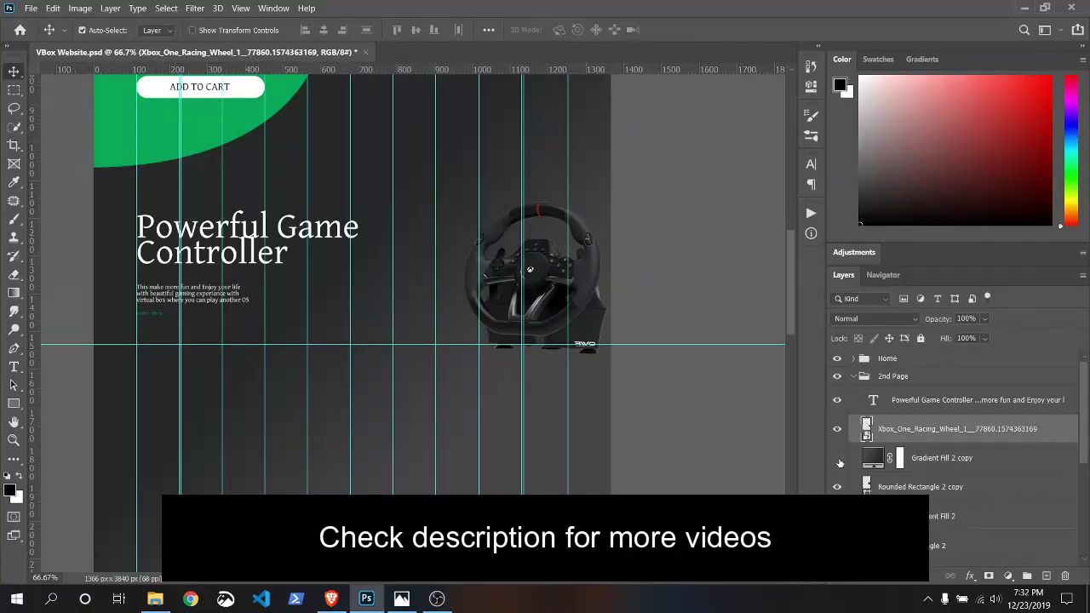
click(837, 460)
click(837, 460)
click(837, 460)
click(837, 458)
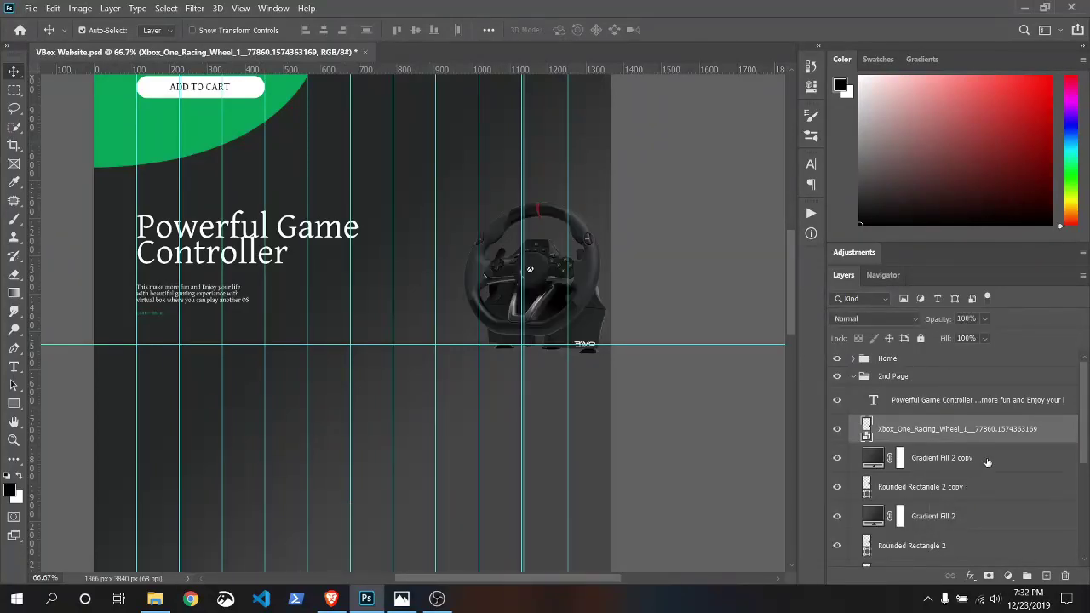
right_click(877, 458)
click(878, 261)
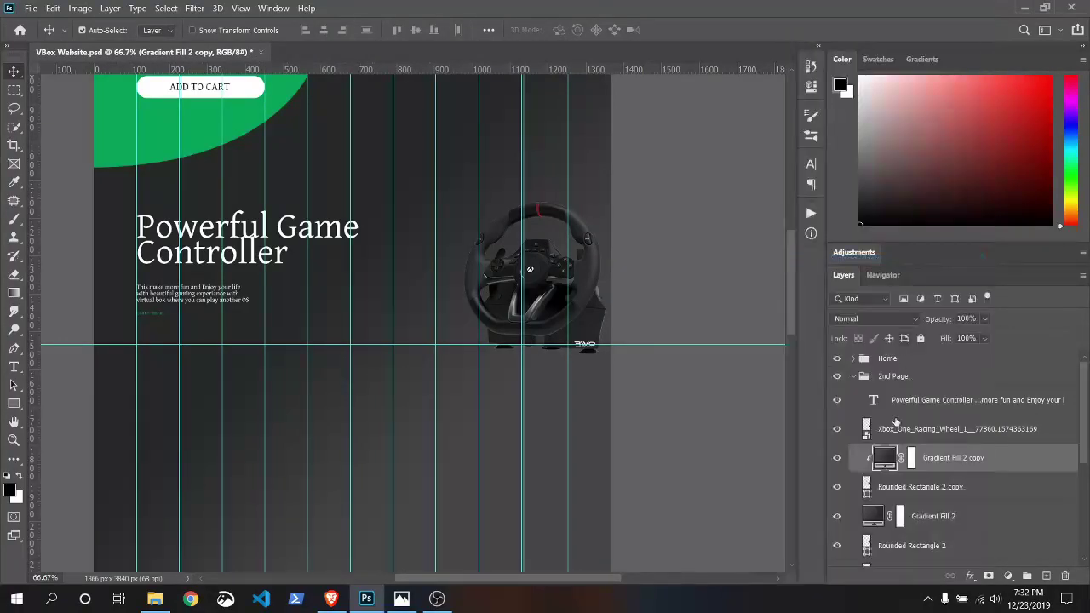
click(837, 460)
click(837, 460)
click(837, 460)
- Clip the wheel image and Gradient Fill 2 to the layers below them
click(909, 432)
right_click(909, 432)
click(807, 306)
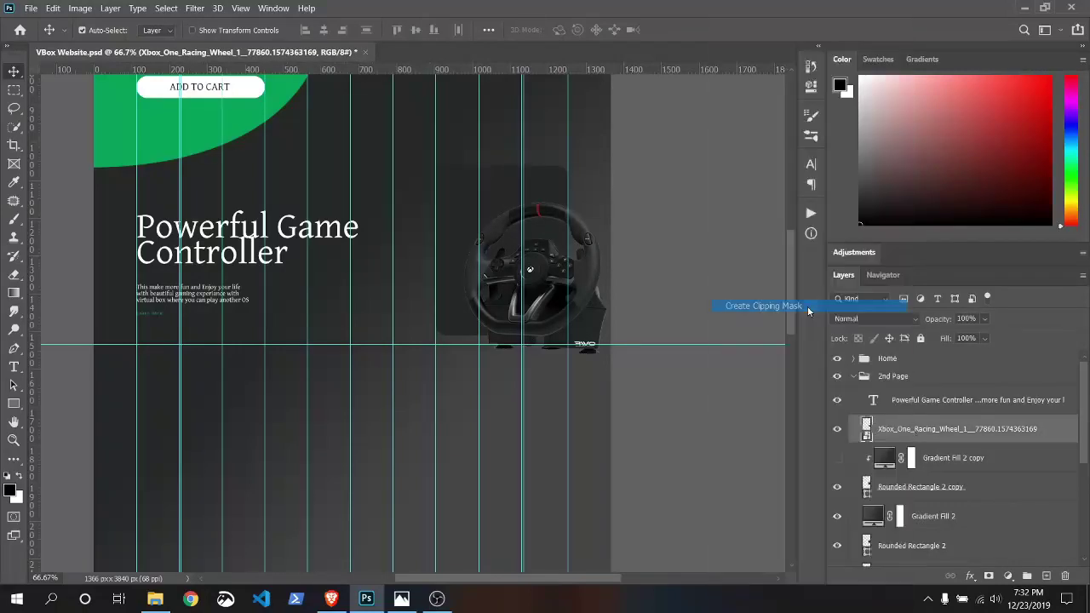
click(937, 516)
right_click(937, 516)
click(809, 259)
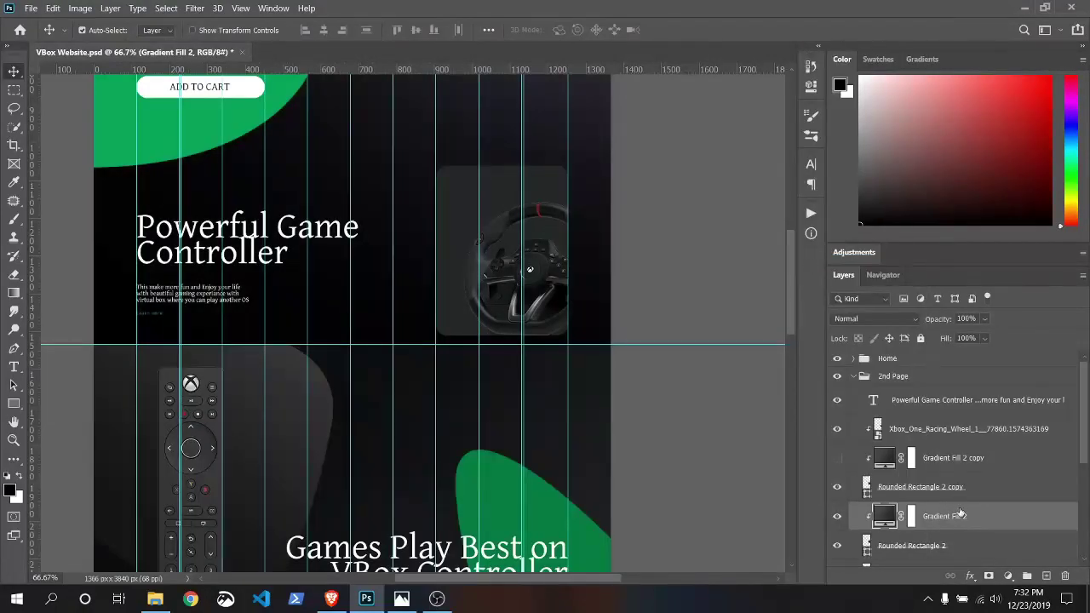
drag(1083, 407, 1083, 450)
- Merge Gradient Fill 2 with Rounded Rectangle 2 and move the result into the 4th page group
right_click(969, 451)
click(822, 411)
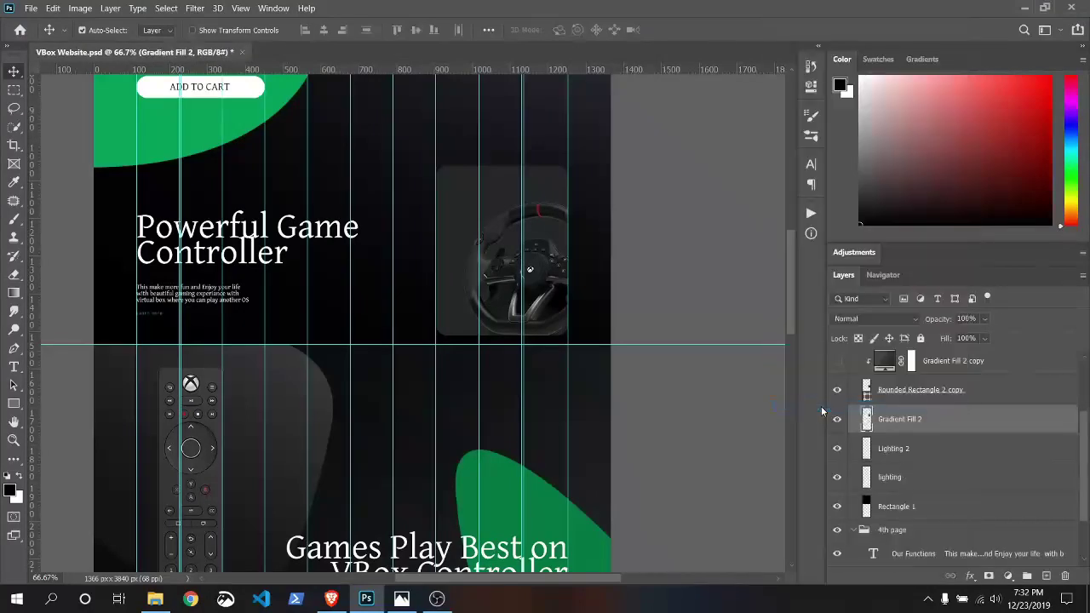
drag(943, 420, 911, 494)
click(891, 435)
drag(1084, 477, 1084, 453)
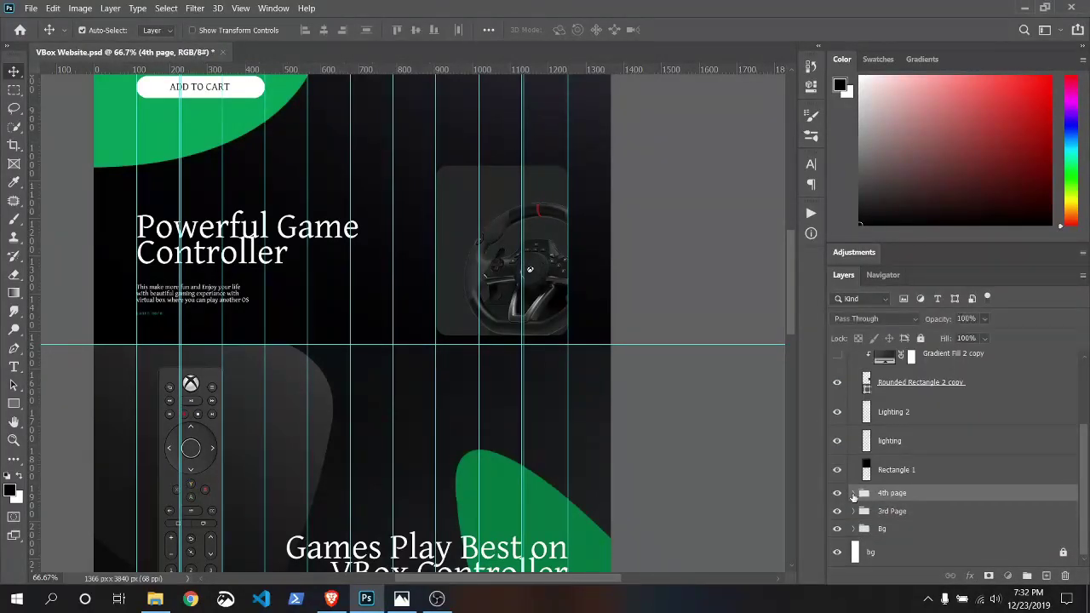
- Move the merged card down to the functions section and resize it to about 233 by 300 px
scroll(1083, 453, down, 2)
click(908, 489)
key(ctrl+t)
drag(502, 252, 389, 507)
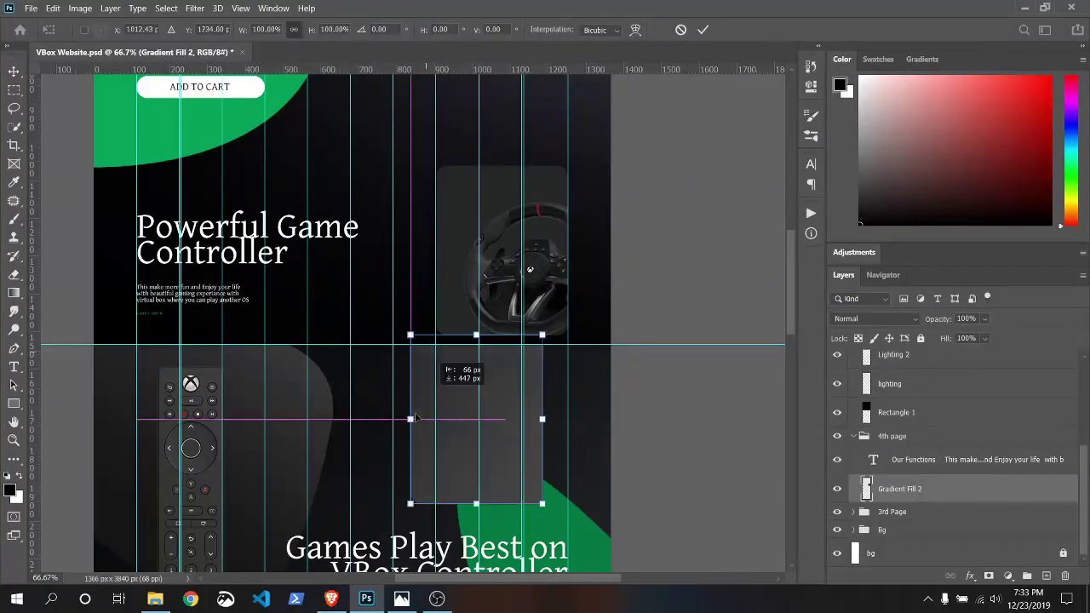
drag(790, 273, 778, 349)
drag(407, 124, 521, 457)
mouse_move(435, 389)
mouse_down()
mouse_move(495, 449)
mouse_move(478, 442)
mouse_up()
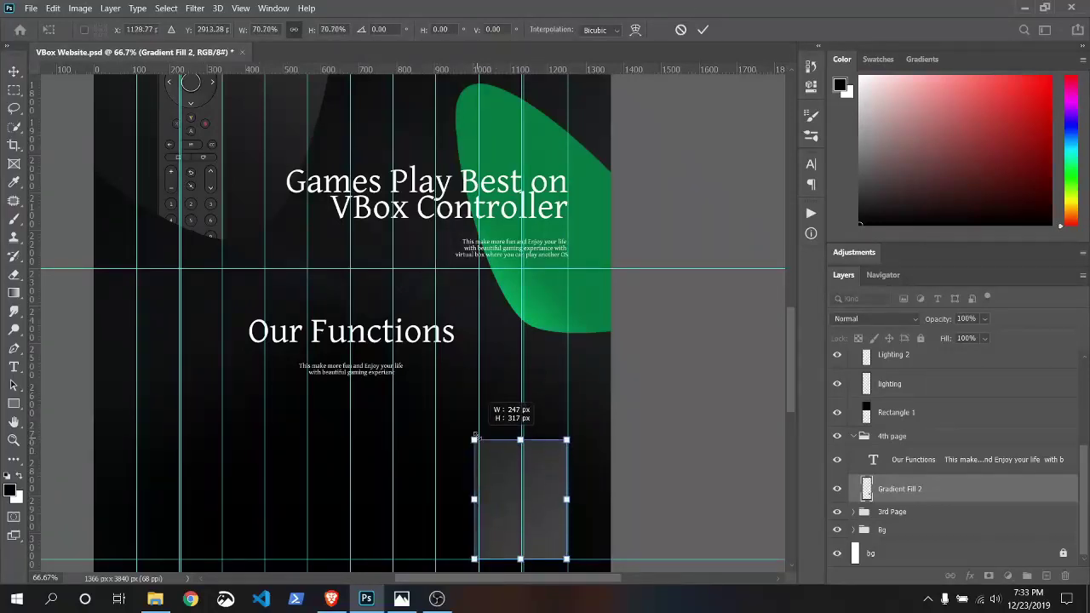
click(703, 29)
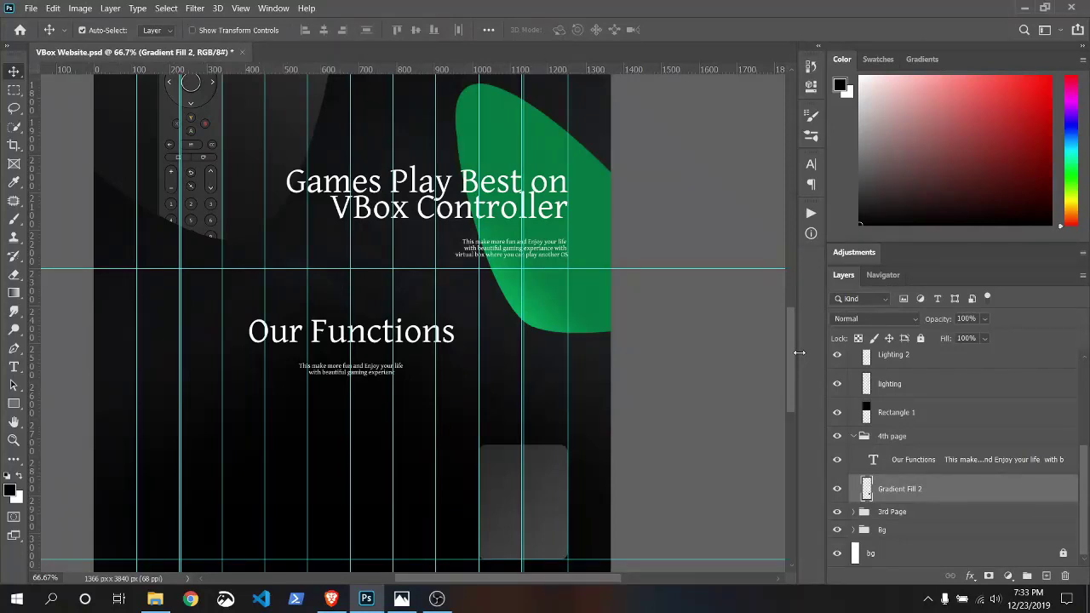
- Duplicate the card and place the copy to the left of the original
key(ctrl+j)
key(ctrl+t)
drag(539, 515, 406, 515)
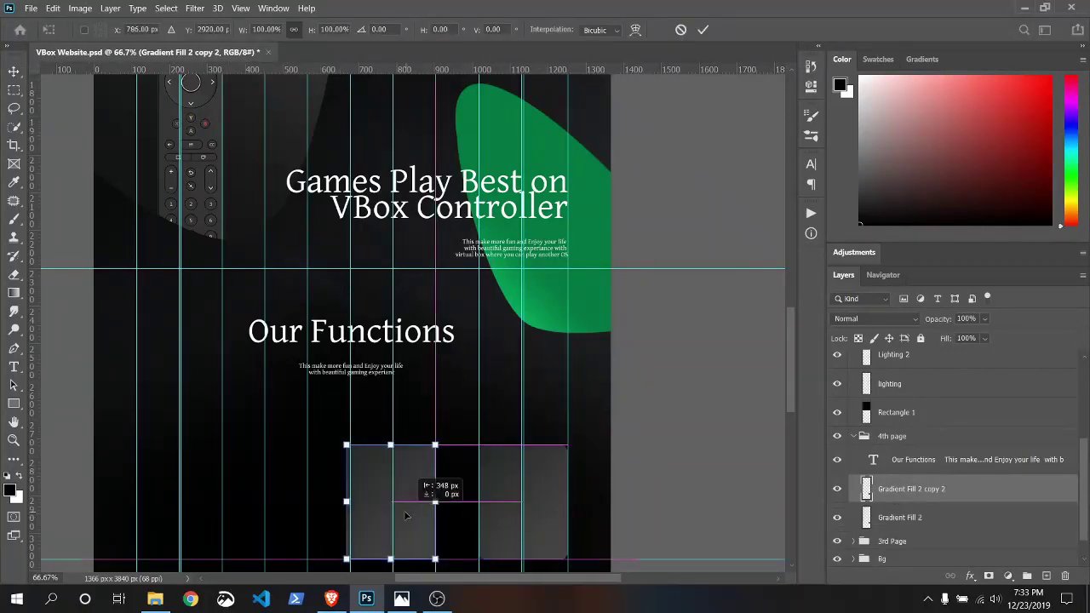
key(Return)
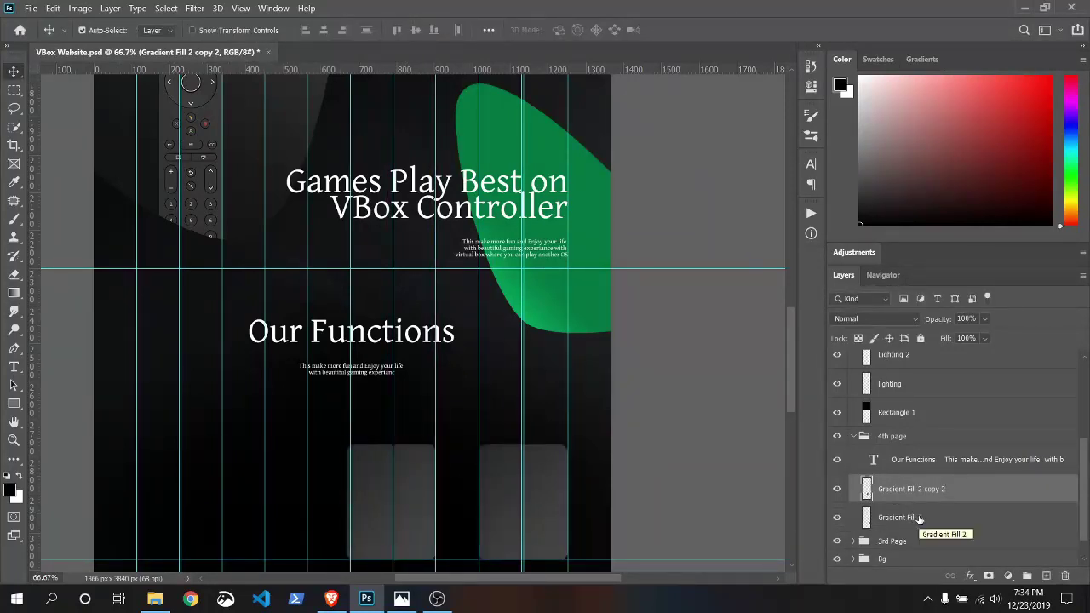
- Scale both cards down slightly and move a duplicated pair to the page's left half
shift+click(913, 518)
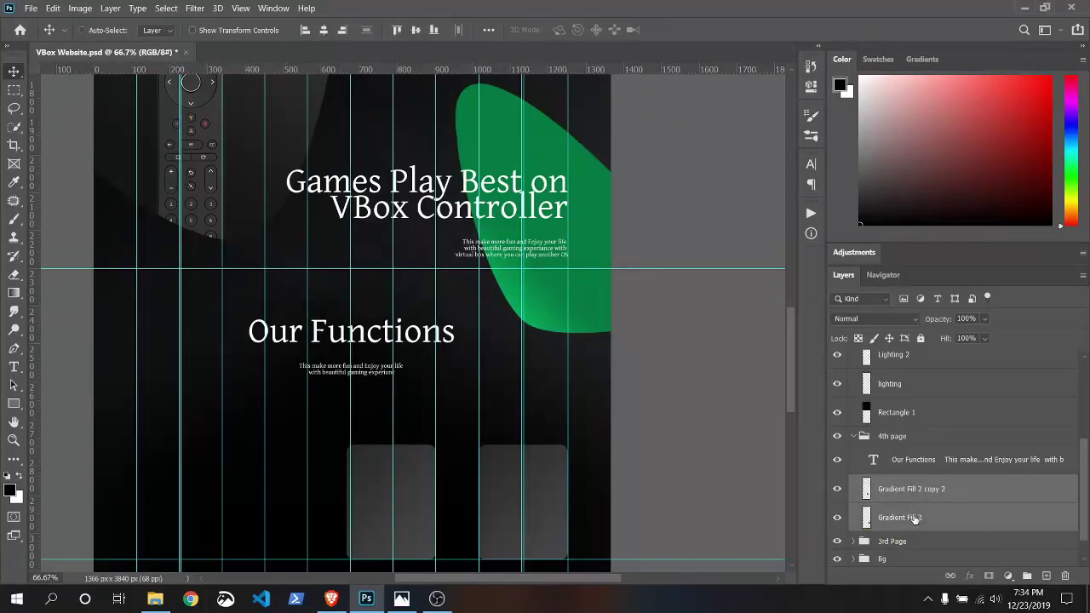
key(ctrl+t)
drag(347, 501, 351, 501)
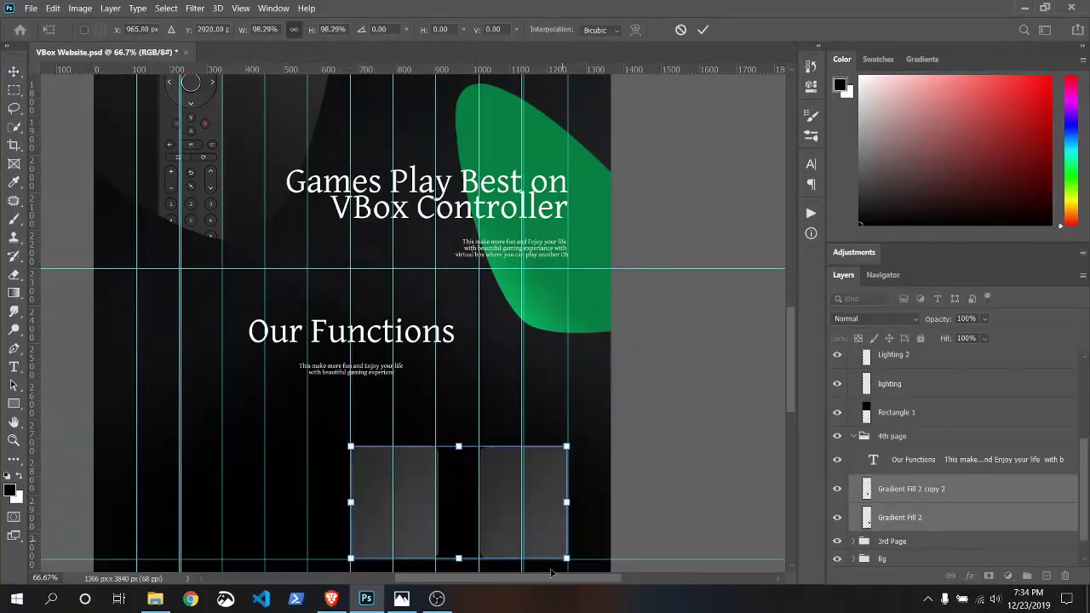
key(Return)
key(ctrl+t)
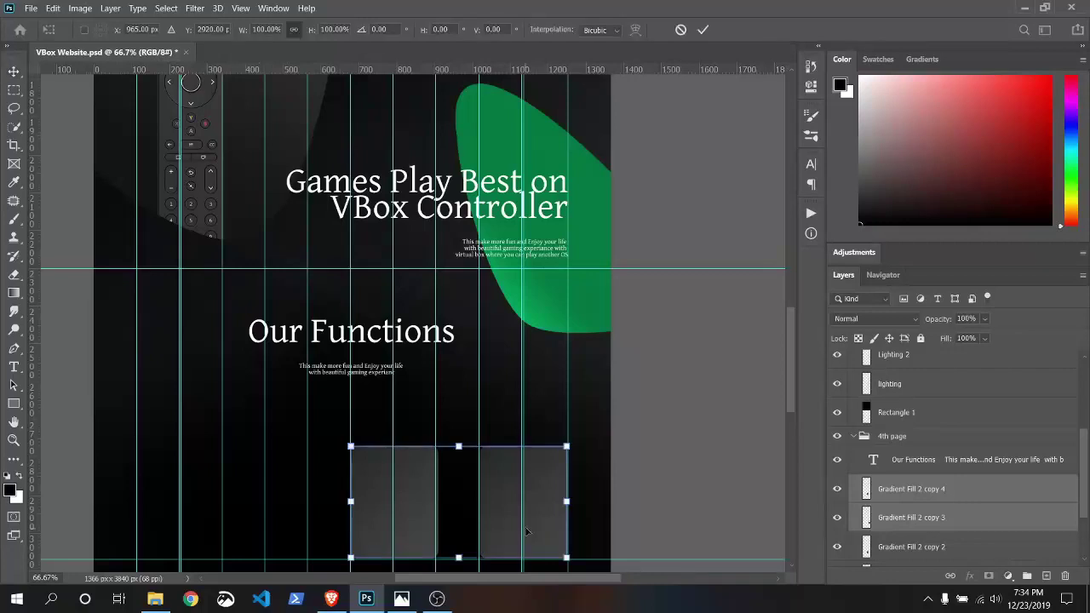
drag(506, 528, 245, 528)
key(Return)
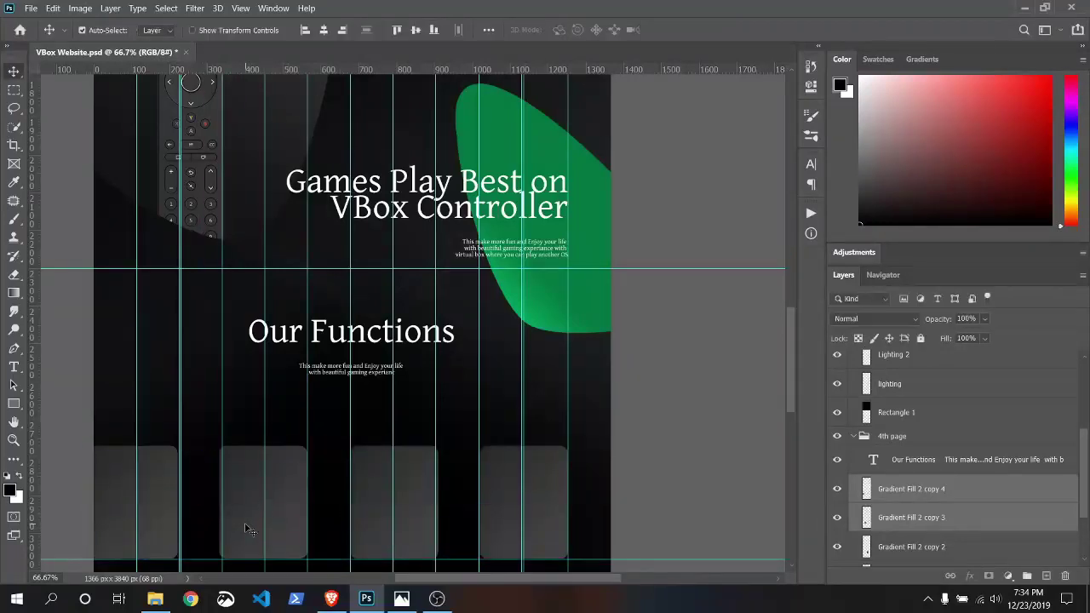
- Resize and reposition all four cards together as one row
scroll(957, 477, down, 2)
ctrl+click(957, 461)
shift+click(928, 494)
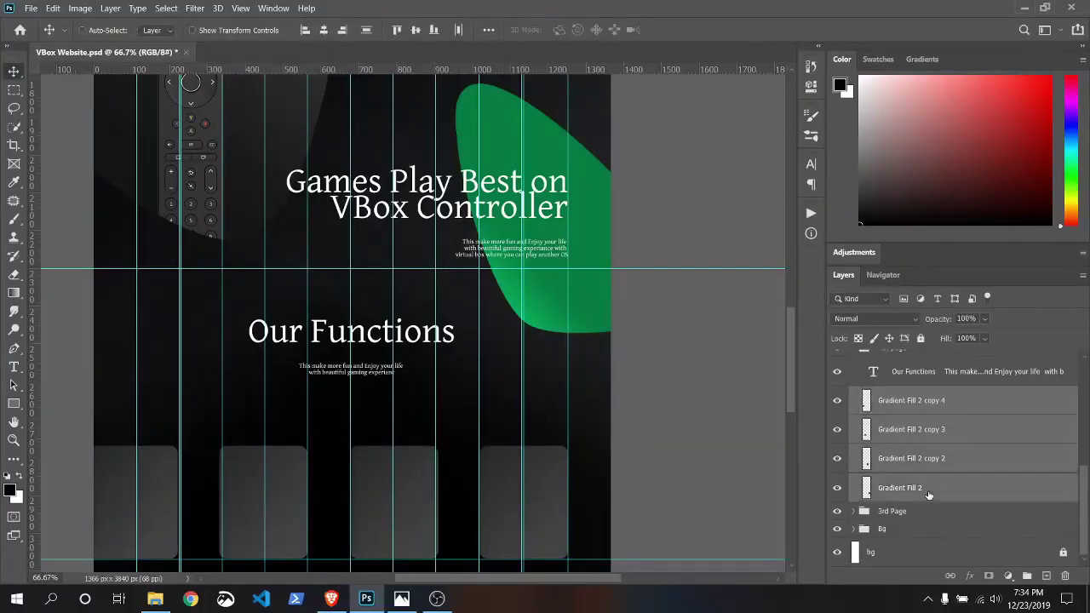
key(ctrl+t)
drag(89, 502, 136, 503)
mouse_move(297, 502)
mouse_down()
mouse_move(295, 513)
mouse_move(297, 467)
mouse_up()
key(Return)
key(ctrl+t)
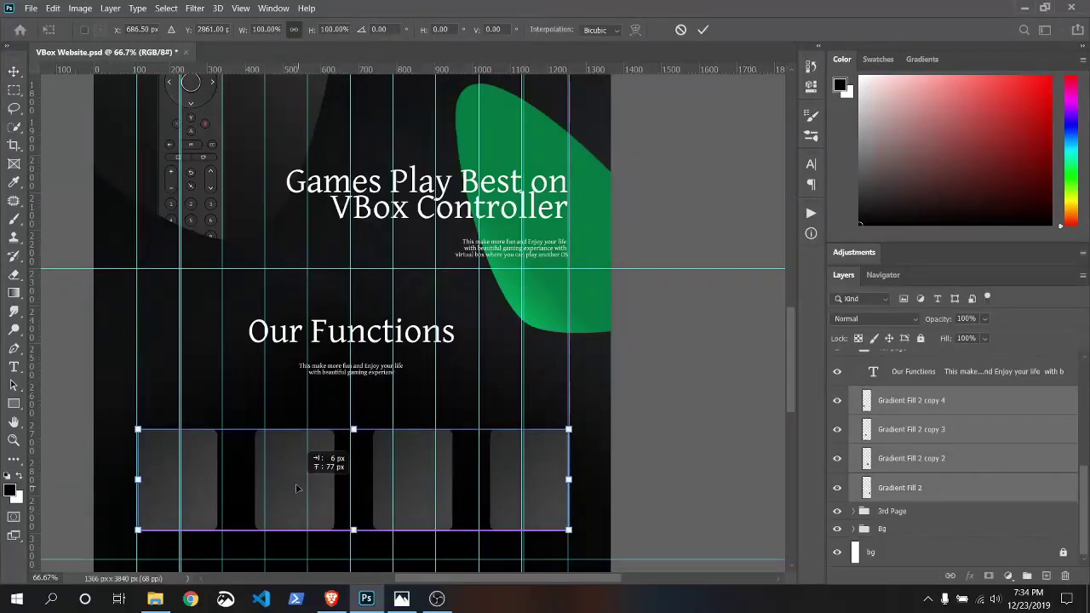
- Place the embedded RE3r9tf.png controller image into the first card and select the four card layers
key(Return)
click(31, 8)
click(101, 276)
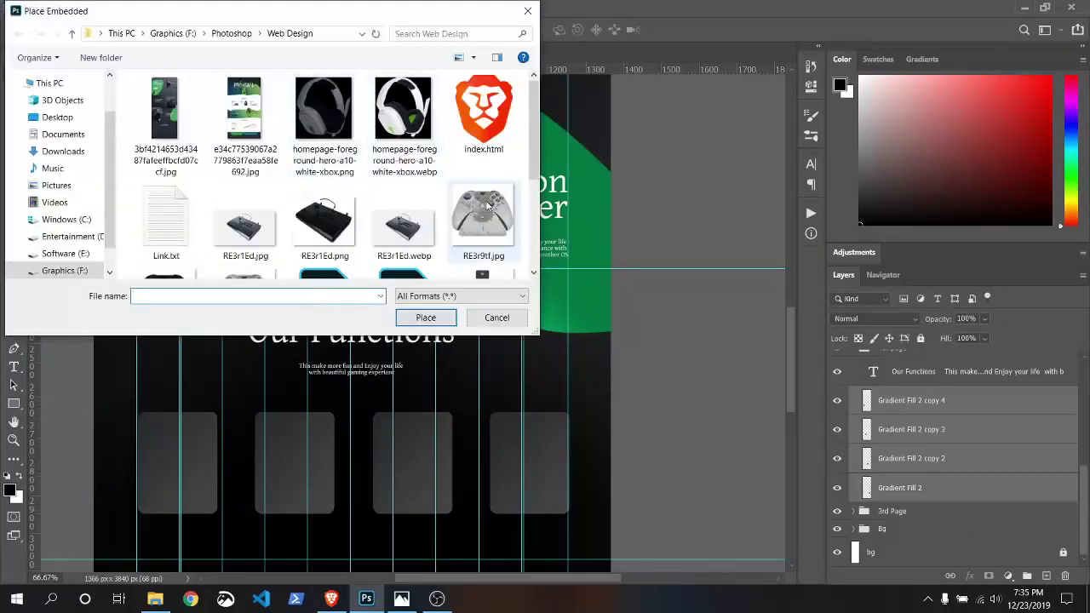
scroll(179, 173, down, 1)
scroll(179, 174, down, 1)
click(166, 170)
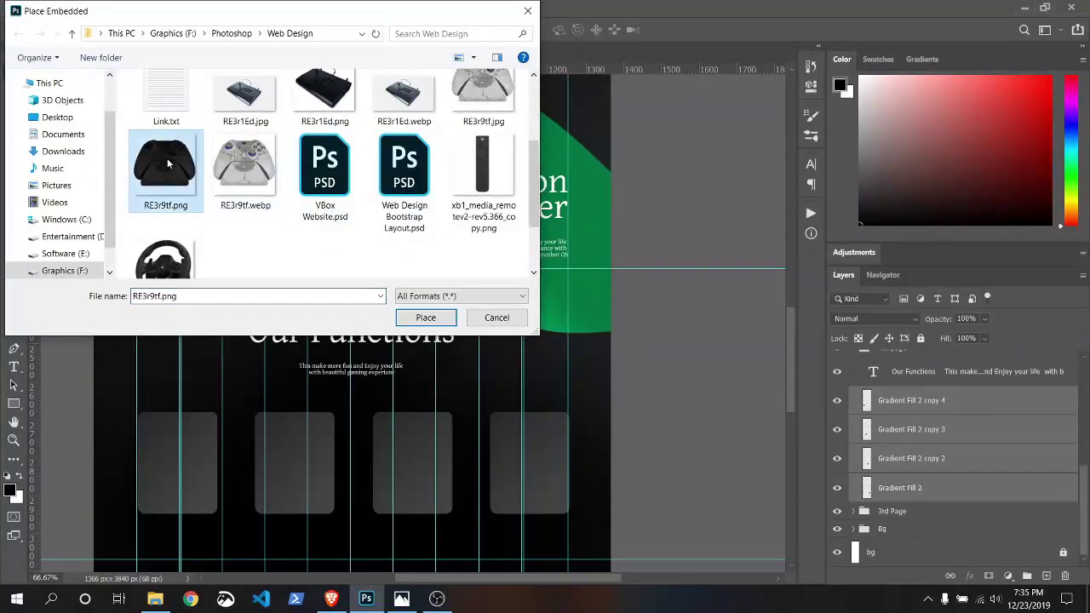
click(425, 316)
drag(328, 317, 155, 444)
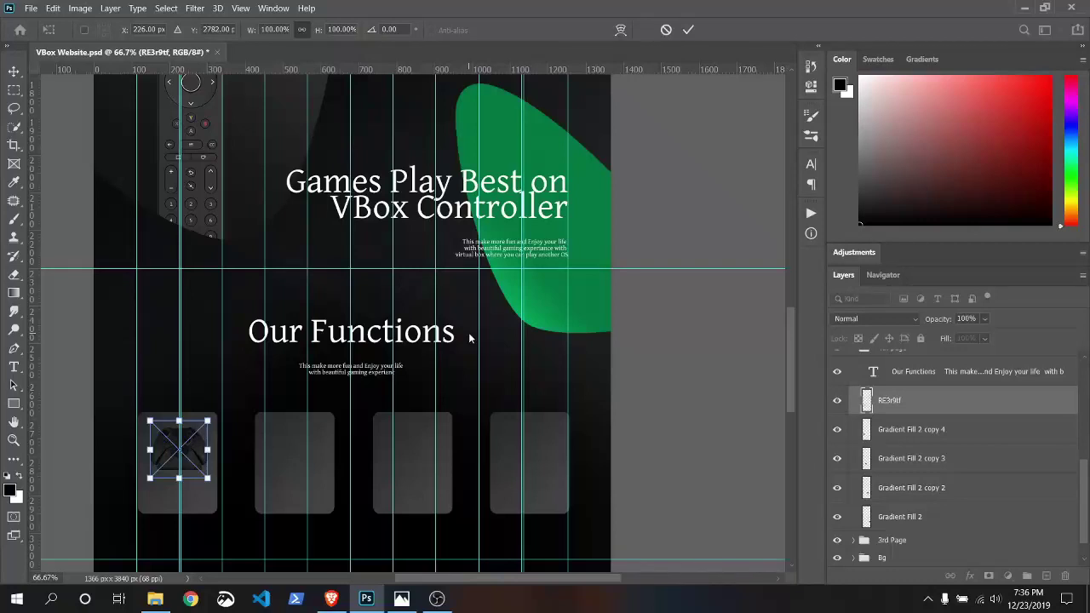
key(Return)
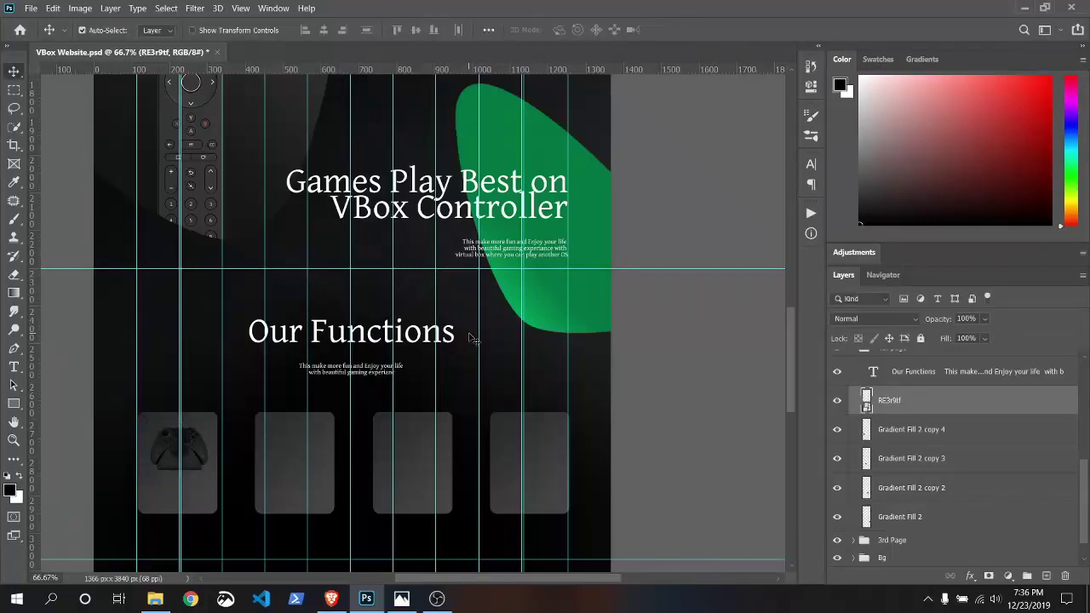
click(969, 431)
shift+click(940, 517)
- Merge the four card layers and begin a Gradient Fill with a dark blue left stop
right_click(946, 517)
click(902, 392)
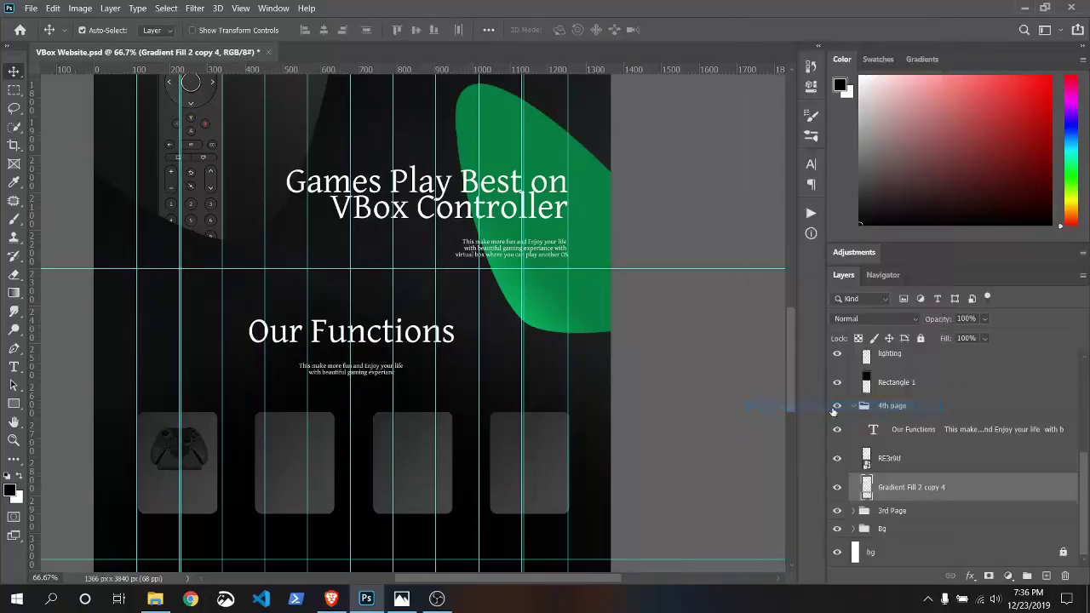
click(1008, 575)
click(1002, 337)
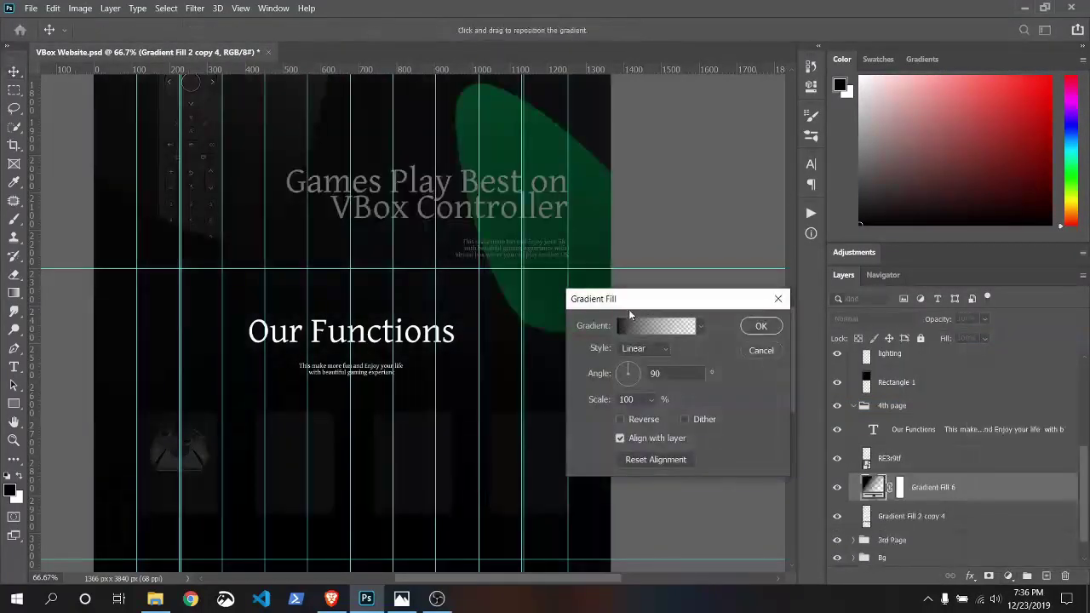
click(673, 324)
double_click(171, 375)
click(614, 408)
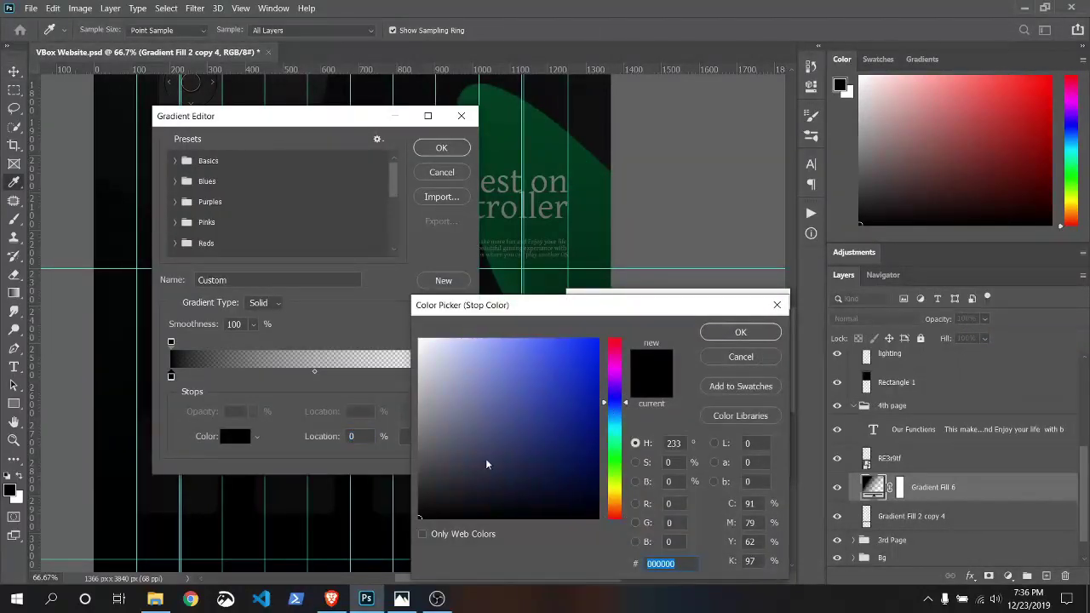
click(478, 475)
key(Return)
- Make the gradient's right stop dark blue and fully opaque
click(457, 377)
double_click(457, 376)
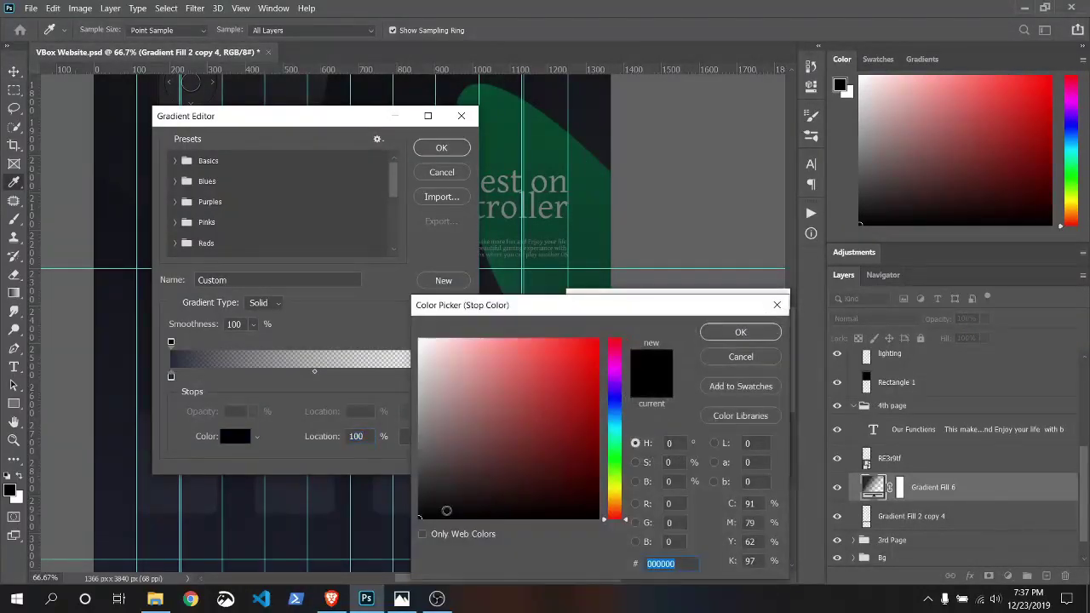
click(617, 404)
click(495, 500)
click(741, 332)
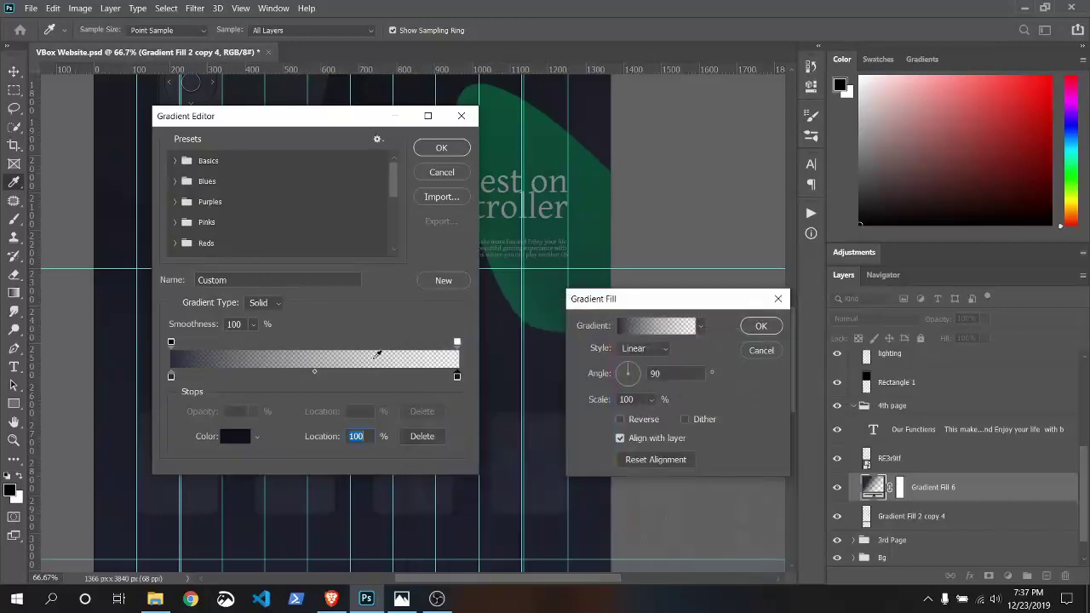
click(457, 341)
drag(265, 433, 330, 428)
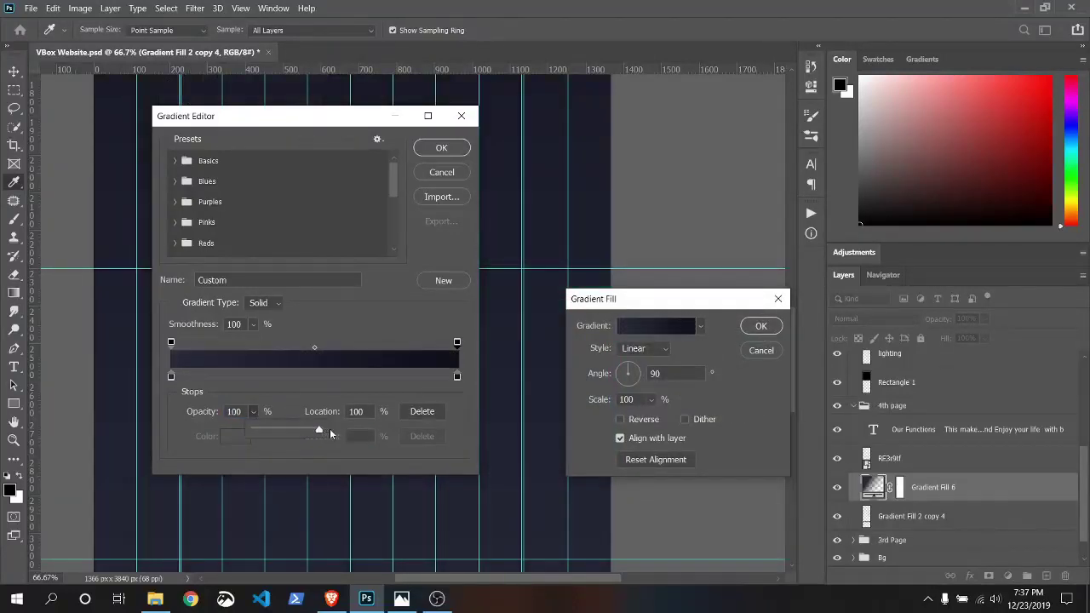
click(441, 149)
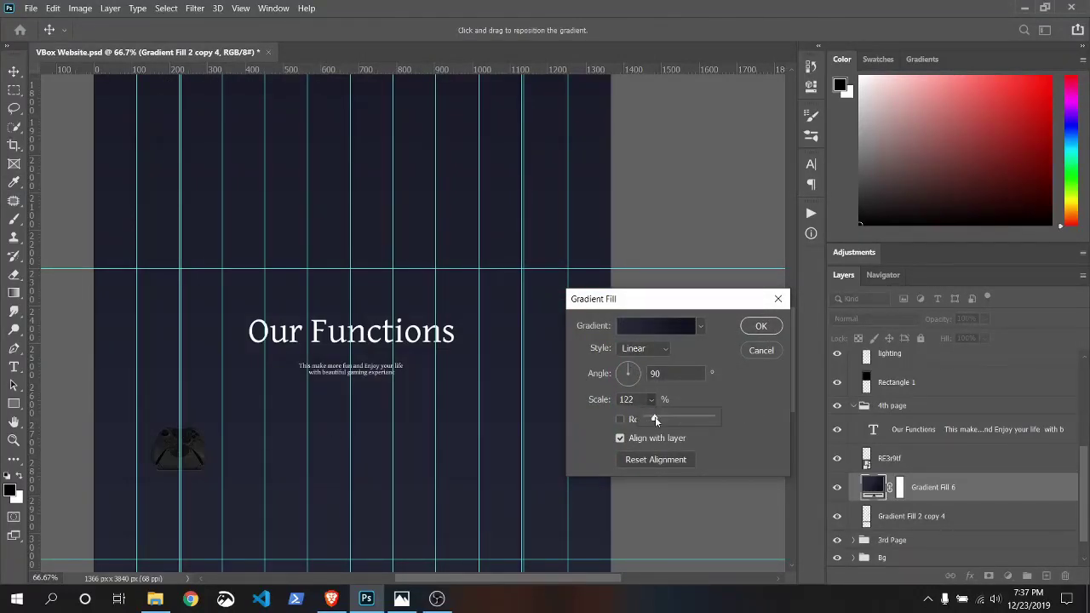
- Reverse the gradient at 12% scale and clip it to the cards layer
drag(379, 180, 343, 438)
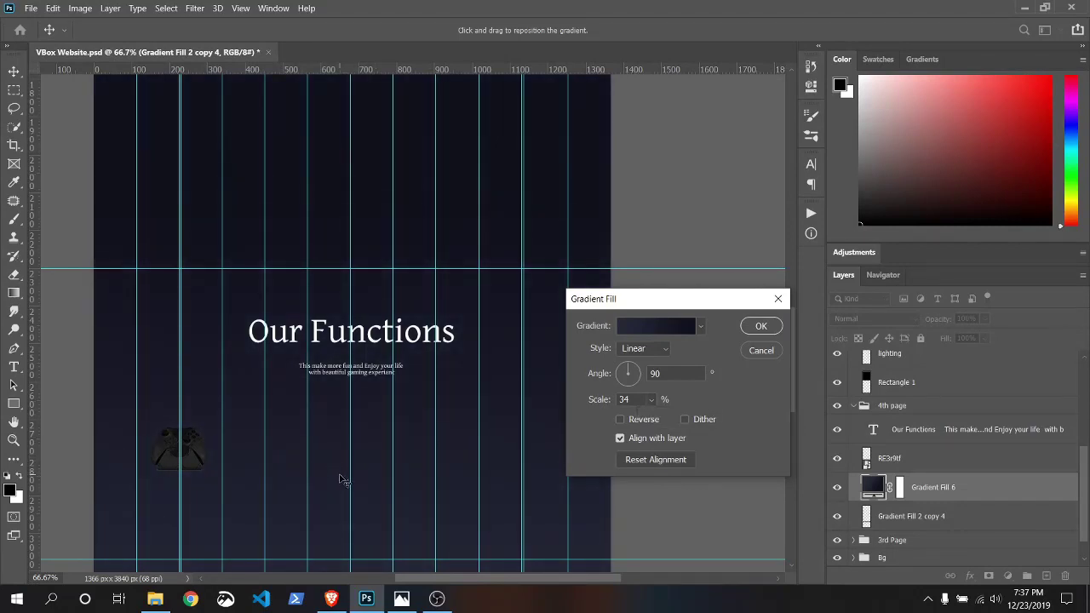
click(620, 419)
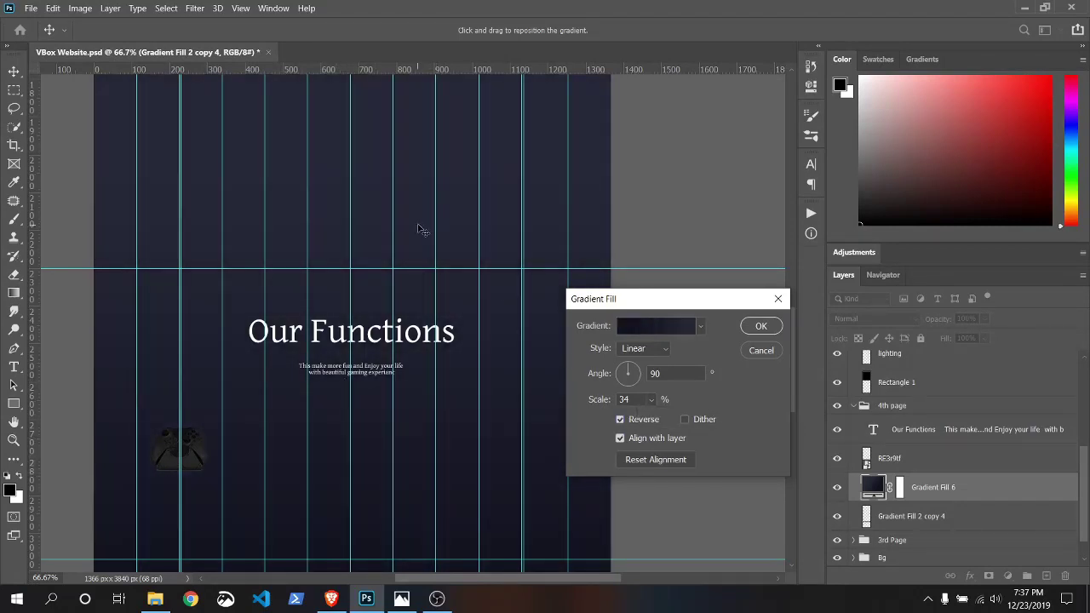
click(760, 326)
right_click(961, 487)
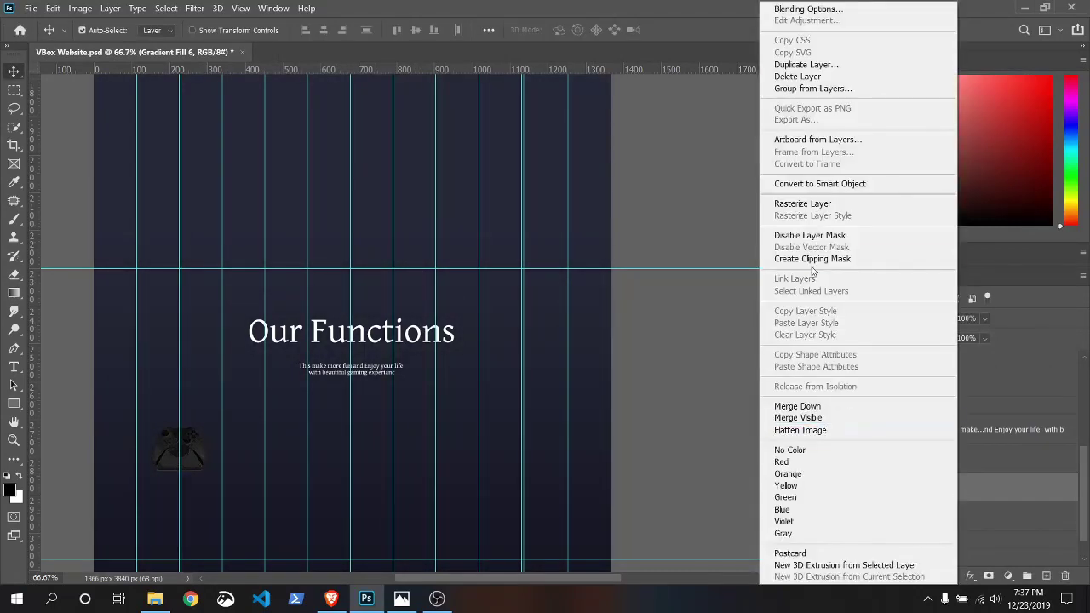
click(814, 260)
double_click(884, 487)
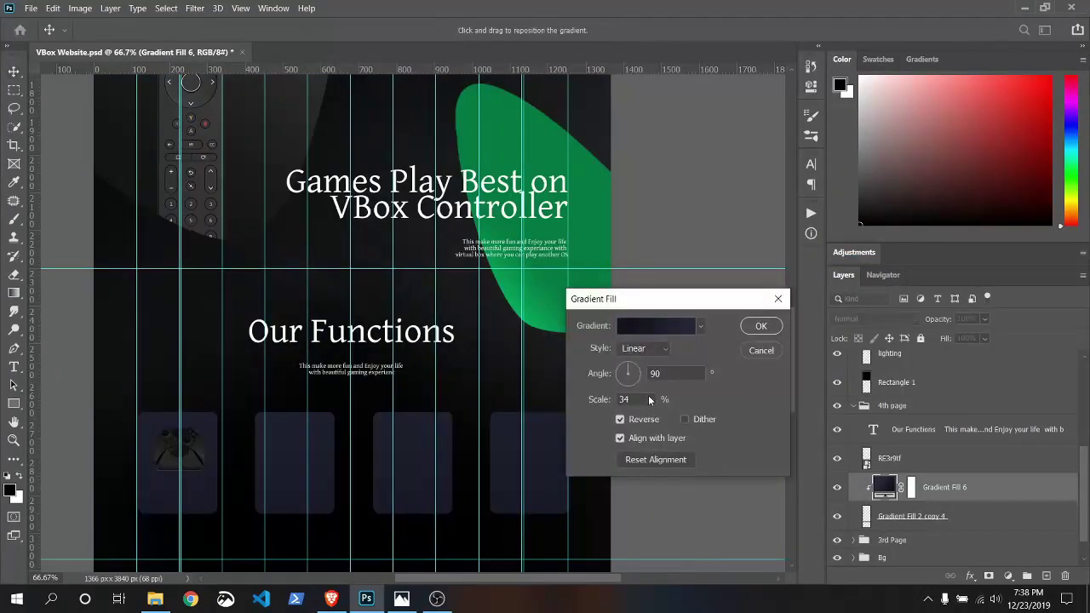
drag(652, 399, 653, 419)
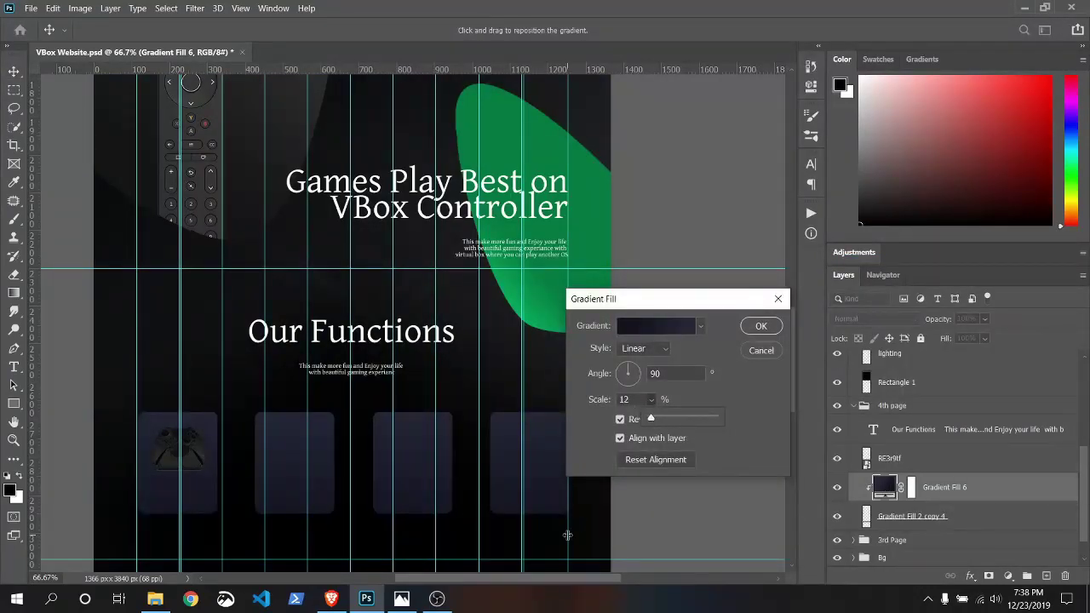
click(760, 326)
- Add a Solid Color fill of green #02ae5f, sampled from the page, above the RE3r9tf layer
click(909, 459)
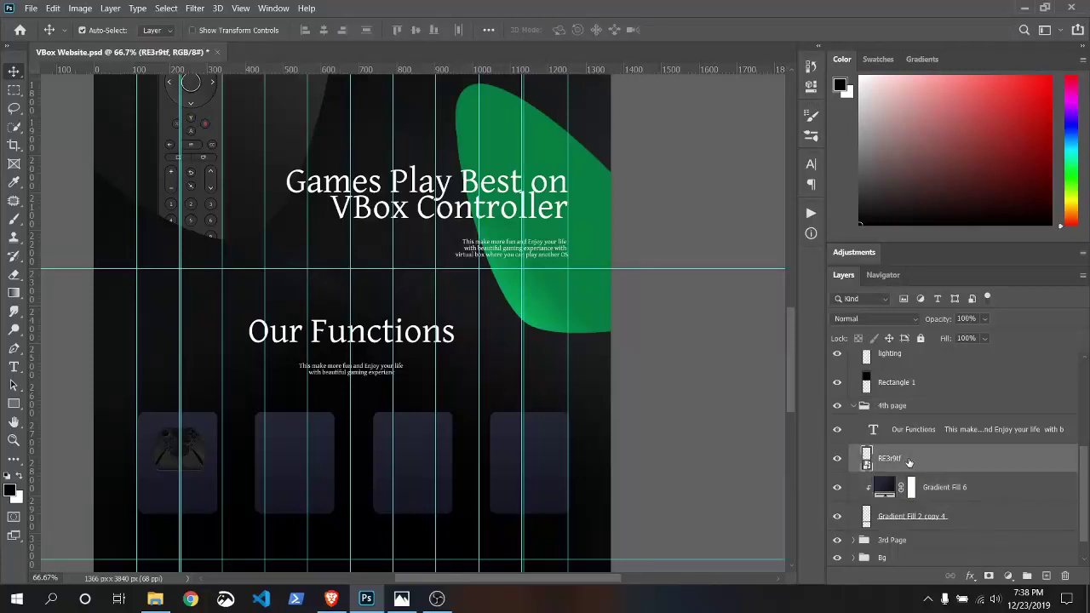
click(1009, 576)
click(1003, 335)
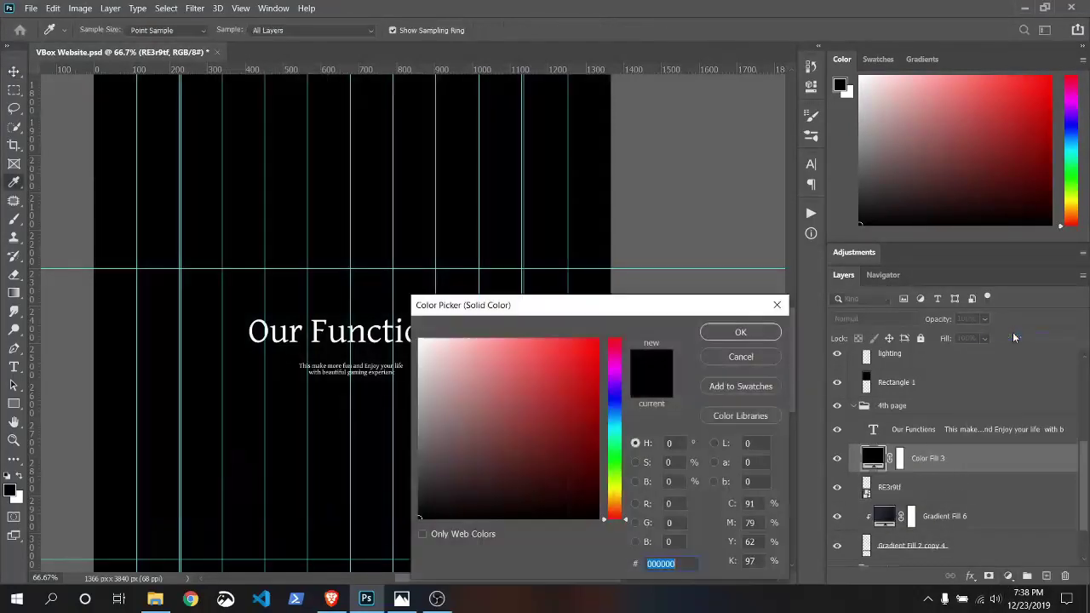
click(616, 464)
drag(596, 305, 525, 301)
scroll(309, 243, up, 3)
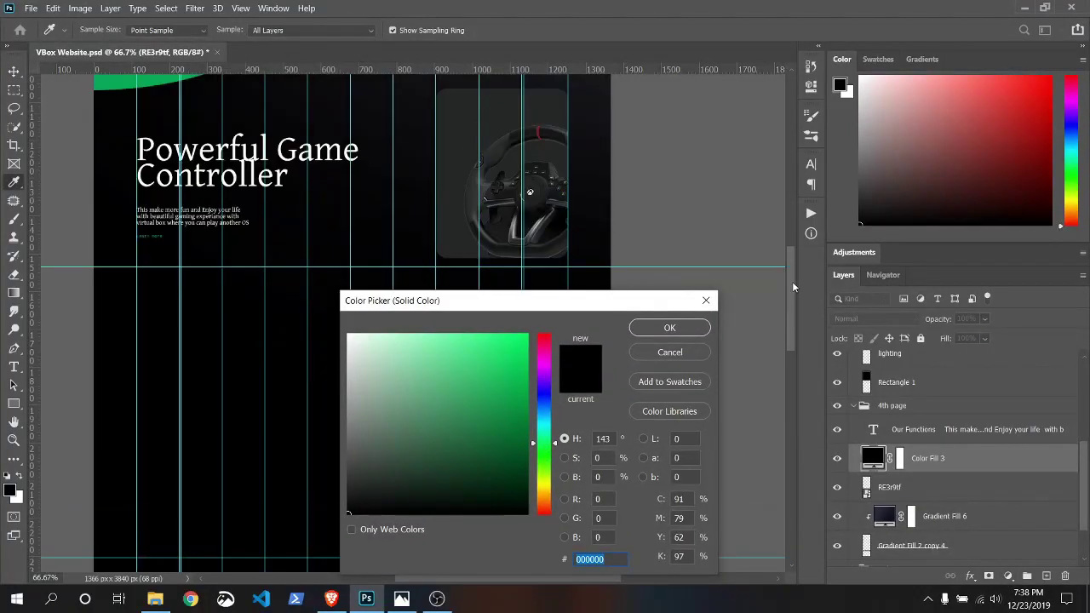
scroll(310, 243, up, 3)
click(198, 300)
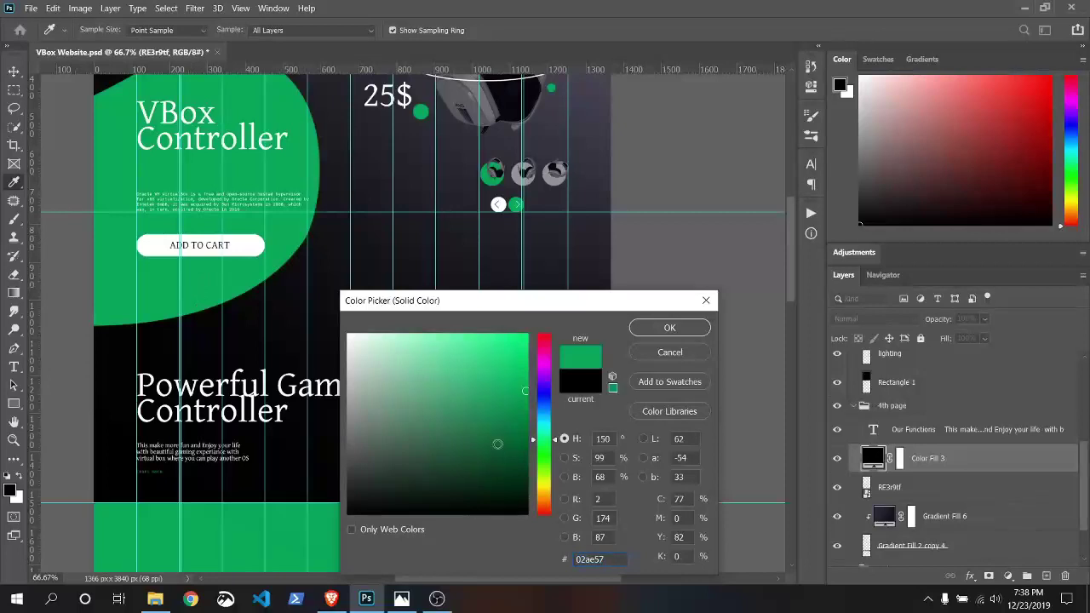
click(670, 328)
key(v)
drag(791, 270, 781, 369)
right_click(937, 458)
- Clip the green fill to the controller image and add a new layer with a 28 px brush
click(859, 256)
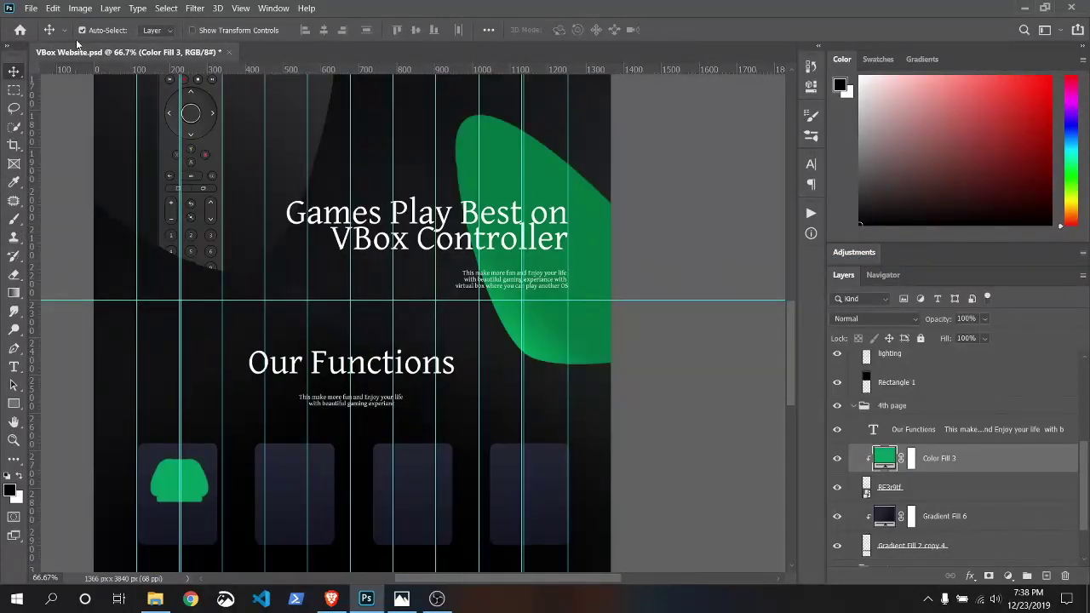
click(1047, 576)
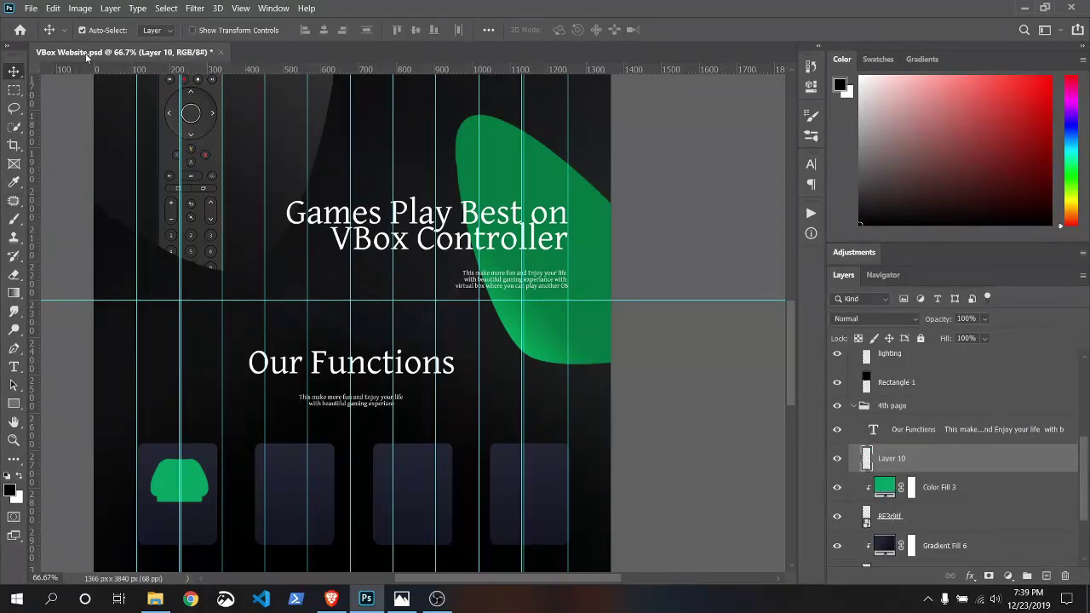
key(b)
click(103, 30)
click(91, 74)
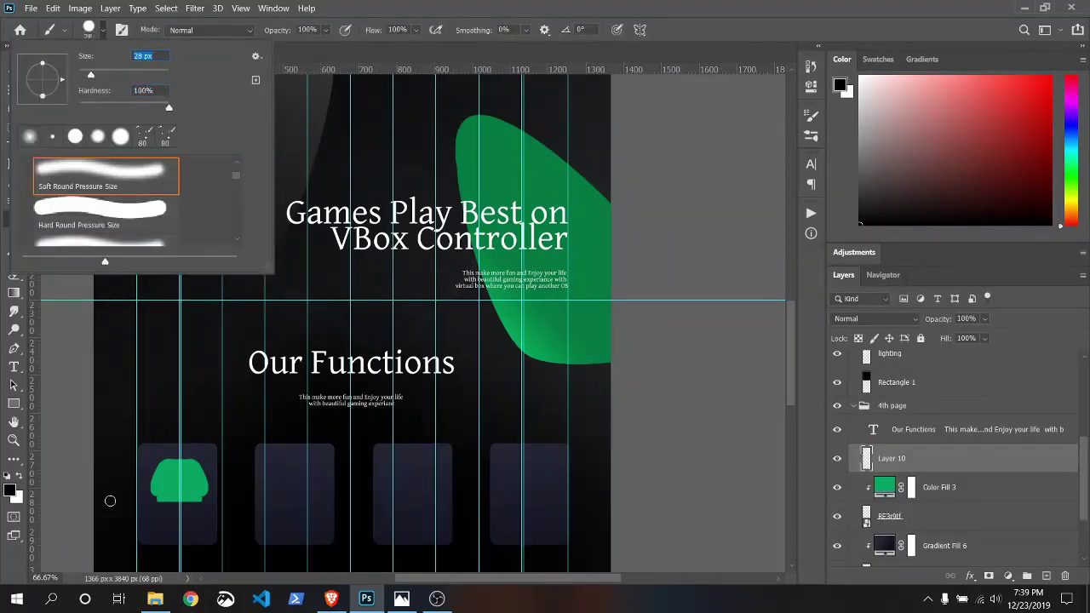
click(146, 463)
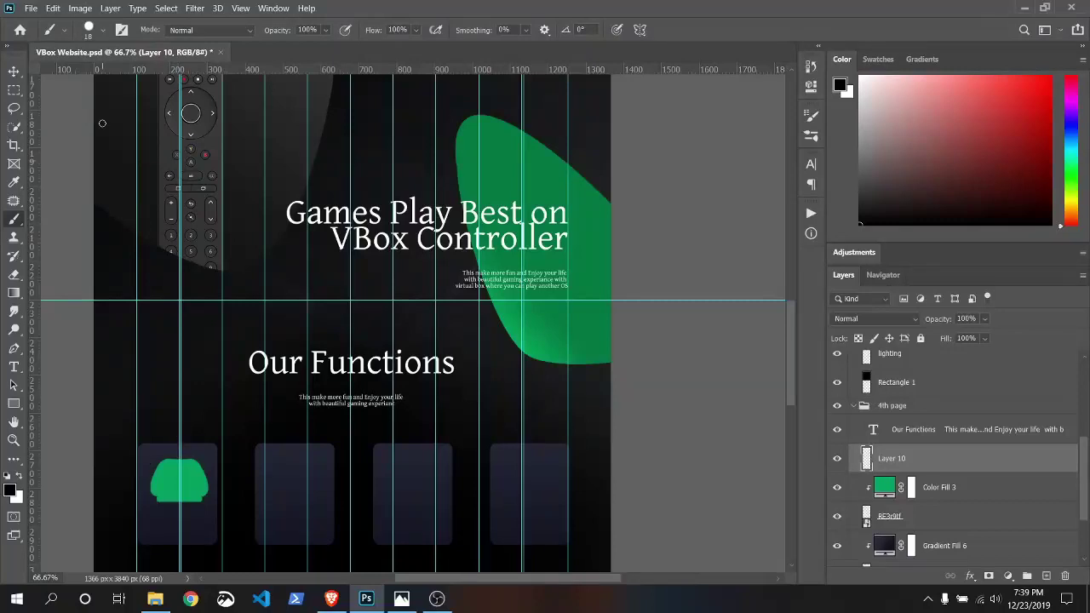
- Sample the controller's green as brush colour and paint green dots with a 10 px brush
click(103, 30)
click(106, 32)
click(10, 491)
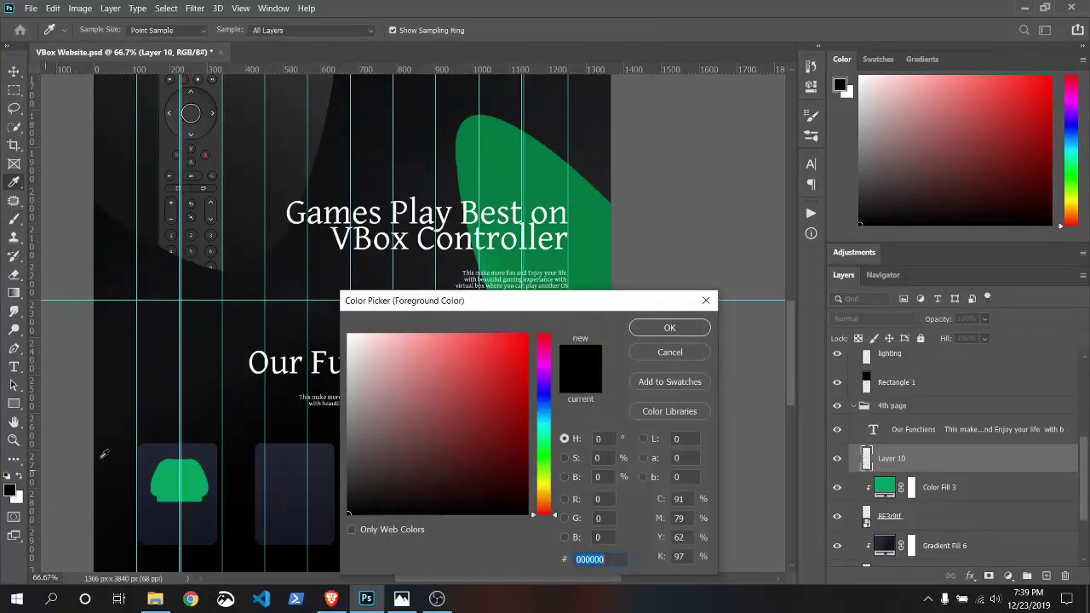
click(172, 482)
click(669, 325)
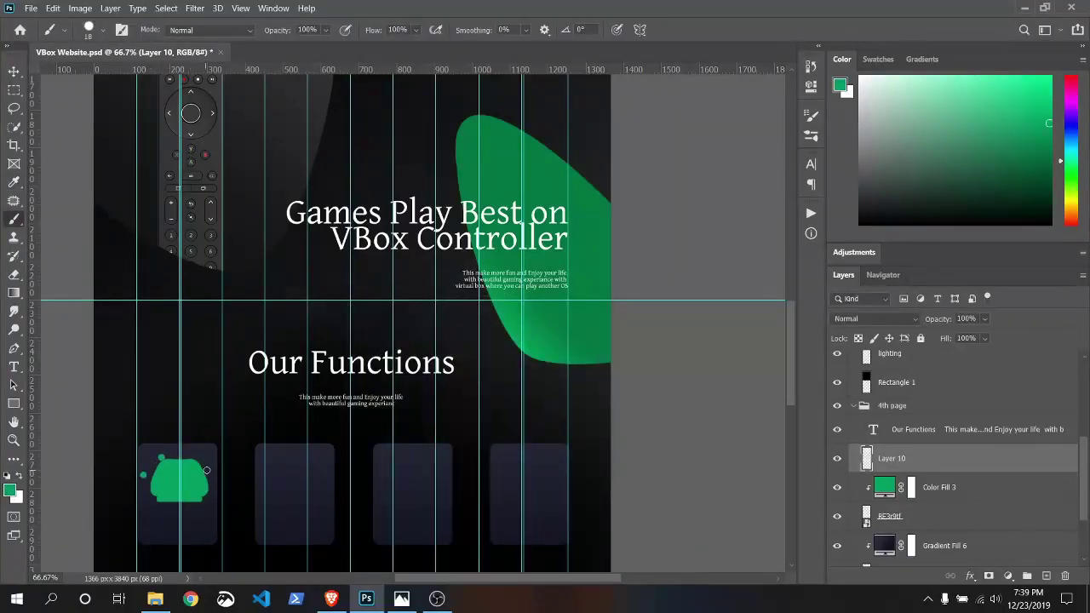
click(104, 33)
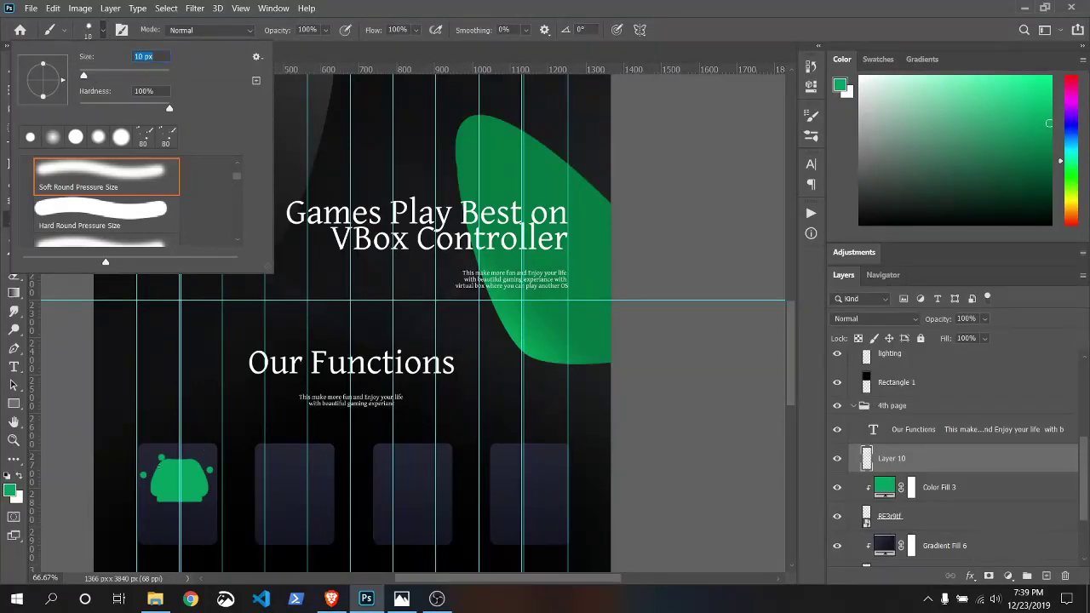
key(Return)
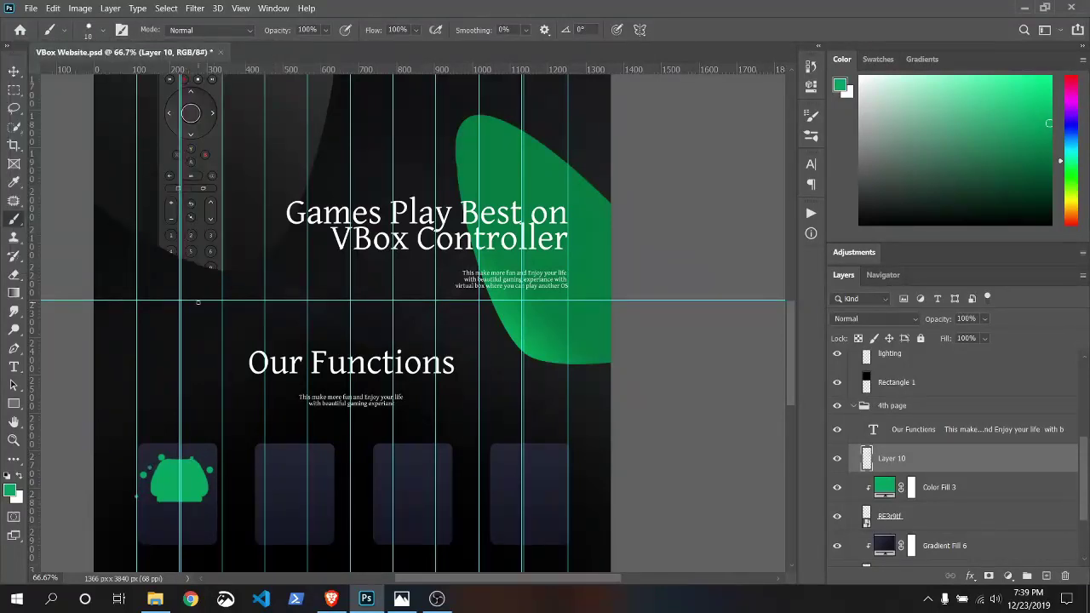
click(102, 34)
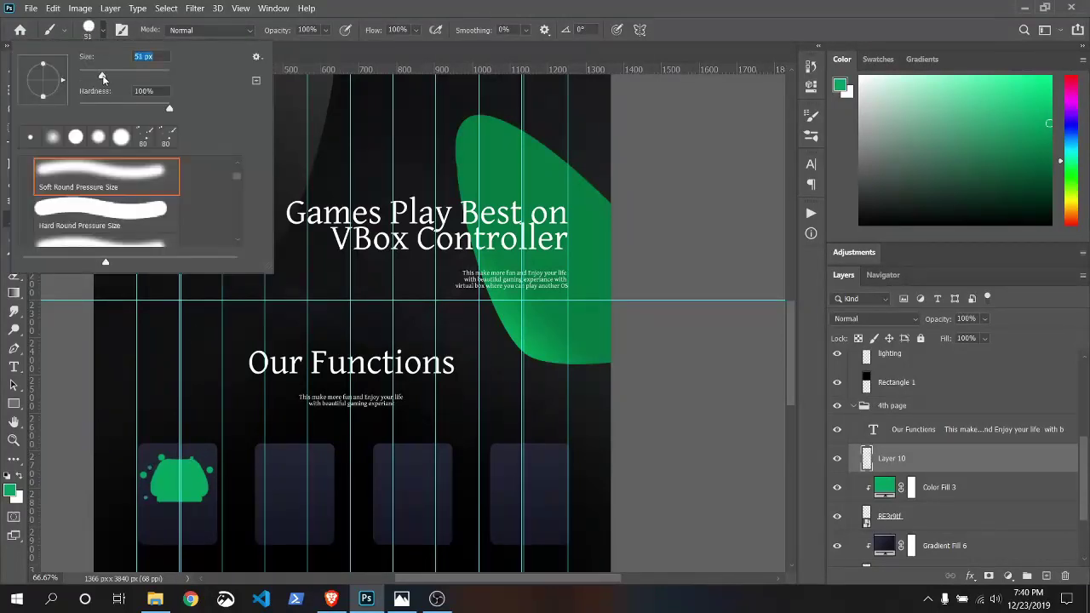
click(204, 451)
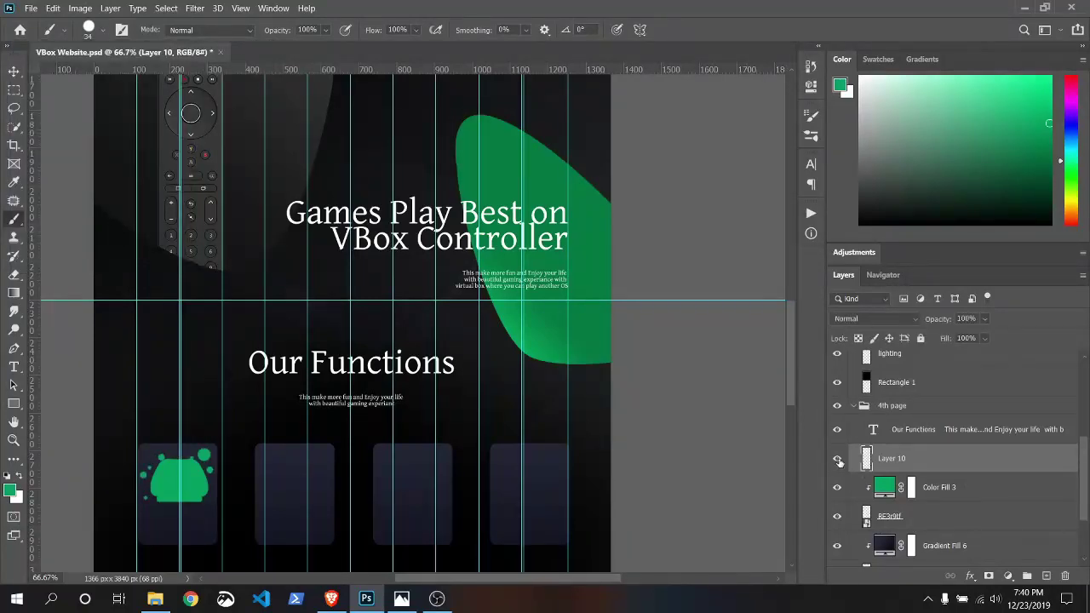
- Add a CONSOLE label centred under the green icon and group the card's layers as Group 1
key(t)
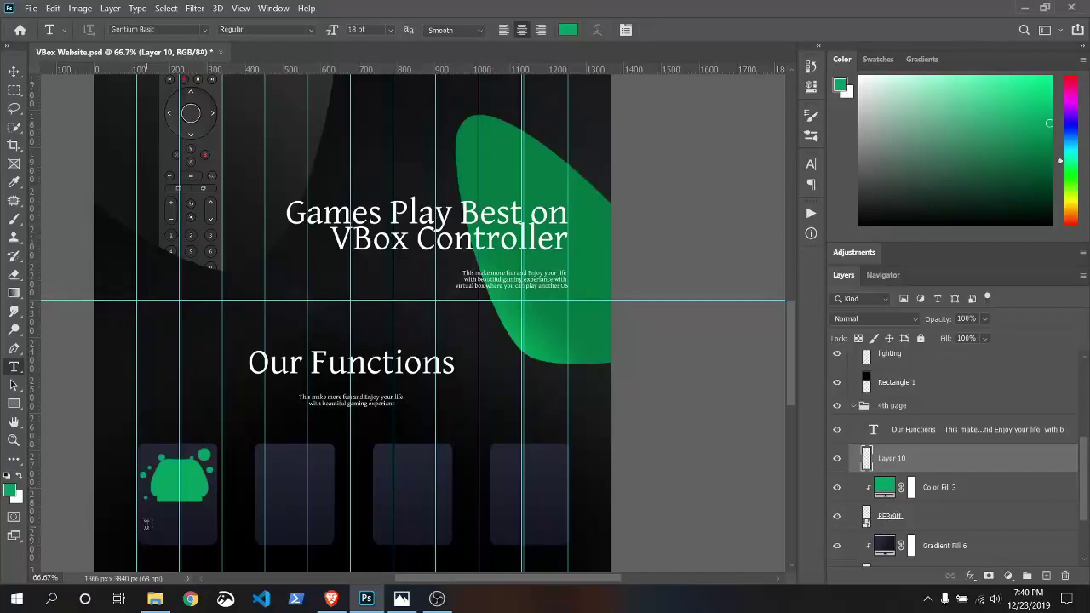
click(146, 524)
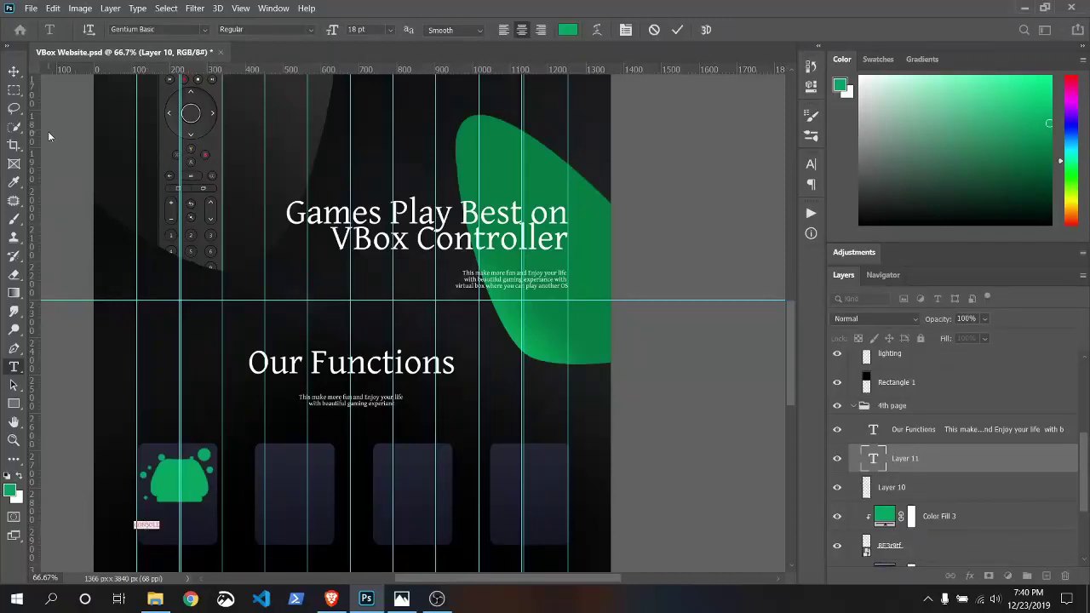
click(391, 30)
click(365, 167)
key(ctrl+Return)
key(v)
drag(156, 530, 188, 521)
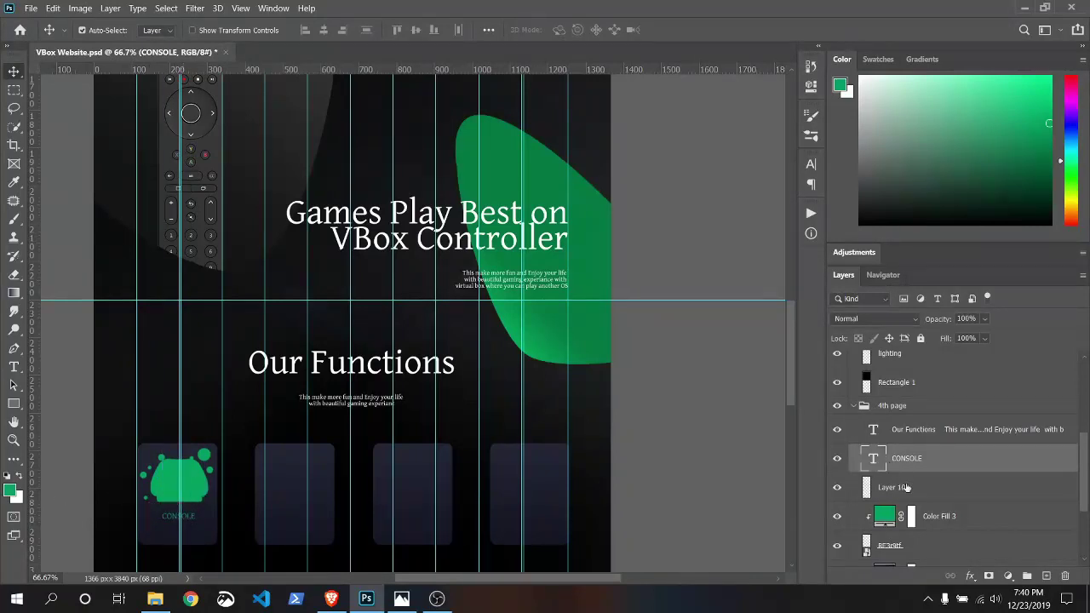
shift+click(929, 550)
key(ctrl+g)
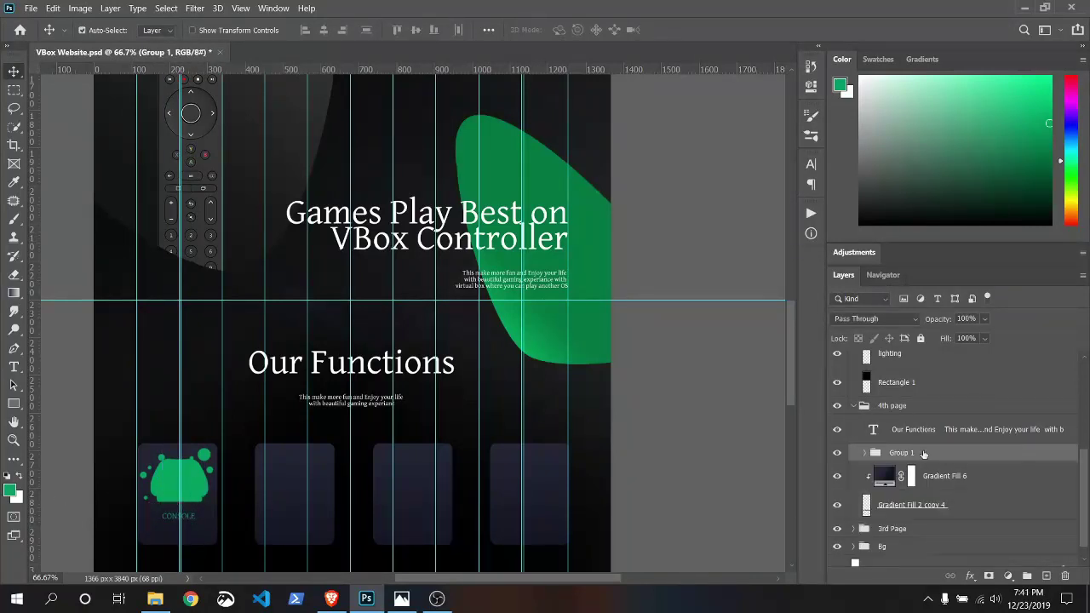
- Duplicate the first card group twice, placing the copies in the second and third card slots
key(ctrl+j)
key(ctrl+t)
drag(189, 494, 314, 495)
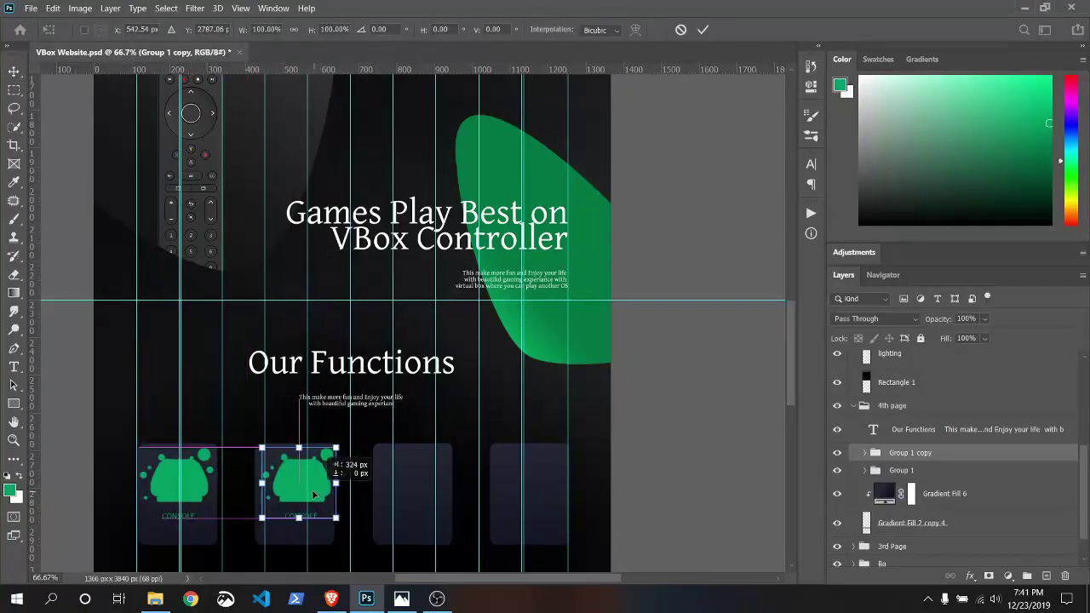
key(Return)
key(ctrl+j)
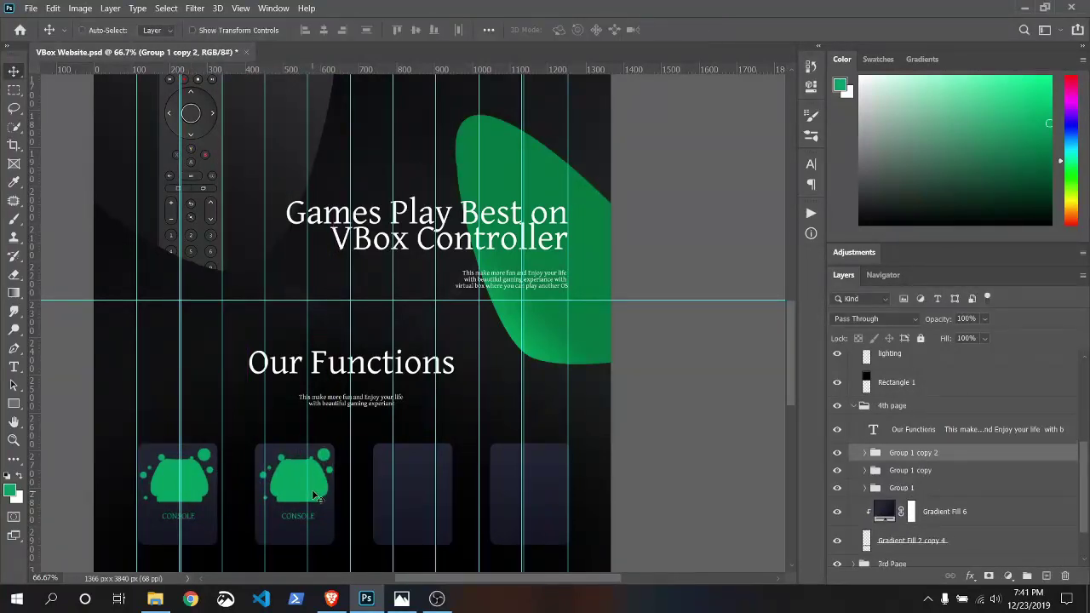
key(ctrl+t)
drag(313, 495, 419, 493)
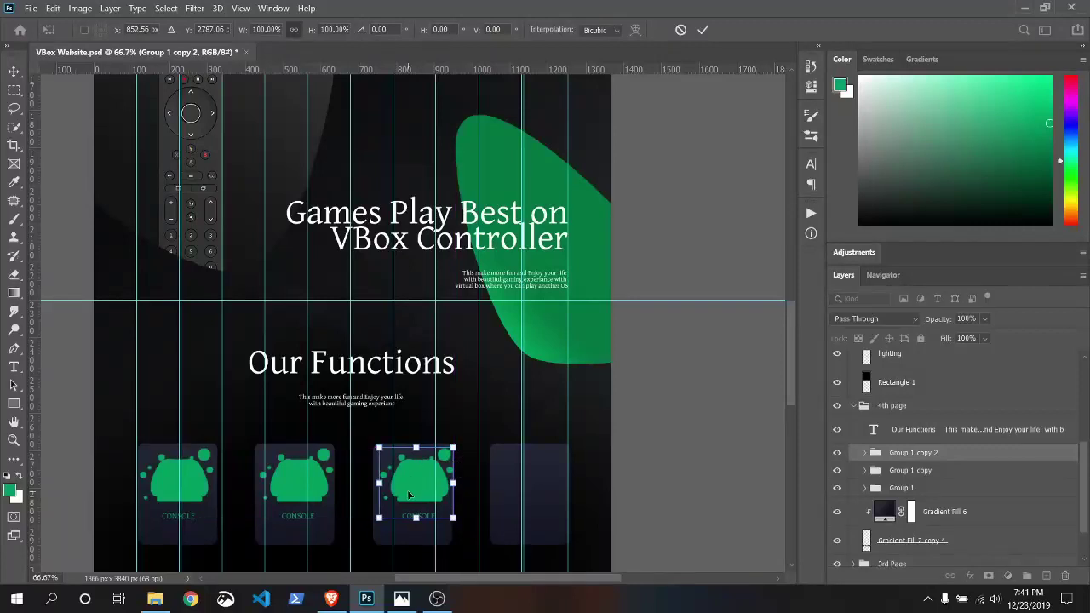
key(Return)
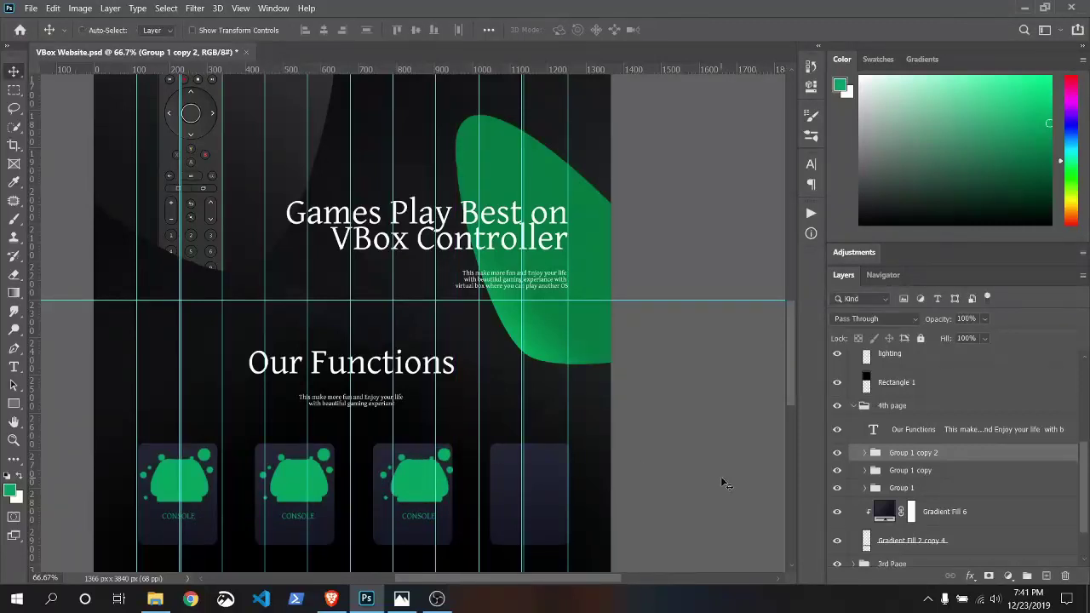
- Duplicate the third card into the empty fourth slot, then zoom out to view the page
key(ctrl+alt+t)
drag(413, 488, 529, 488)
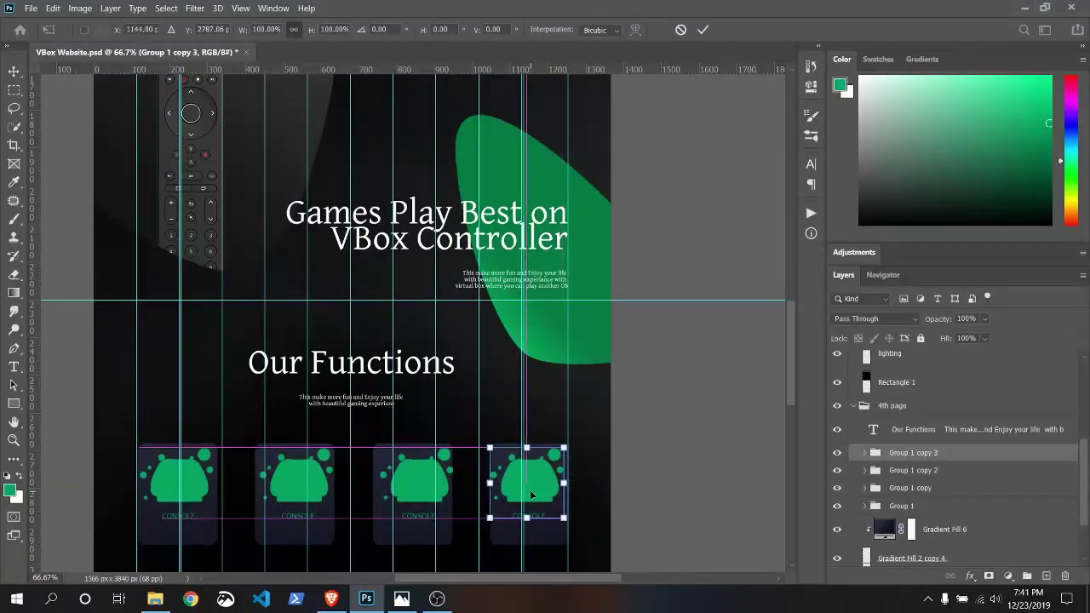
key(Return)
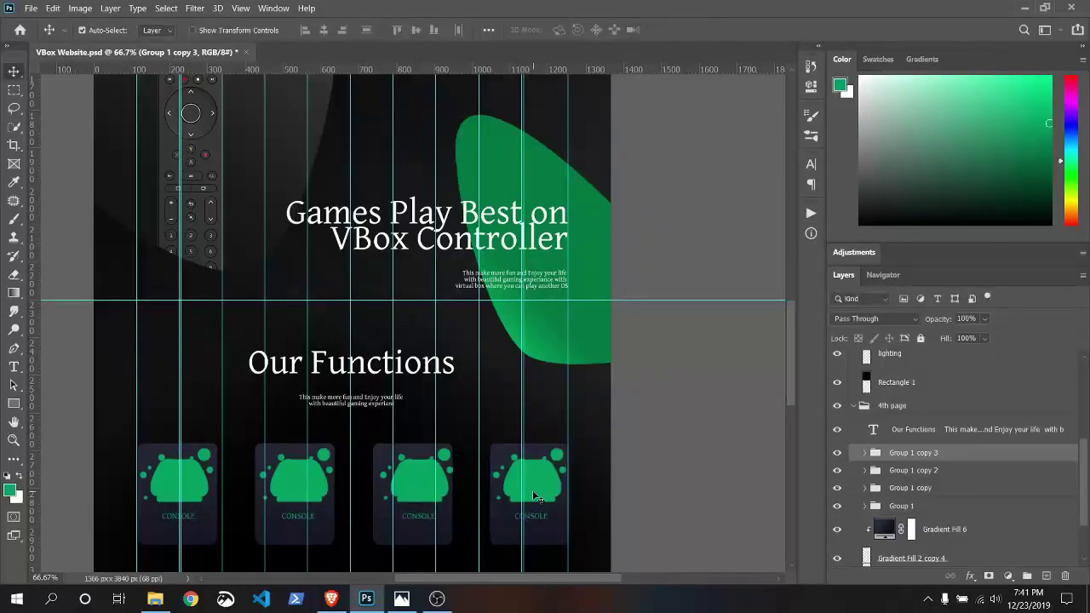
key(ctrl+minus)
drag(791, 370, 791, 385)
key(ctrl+minus)
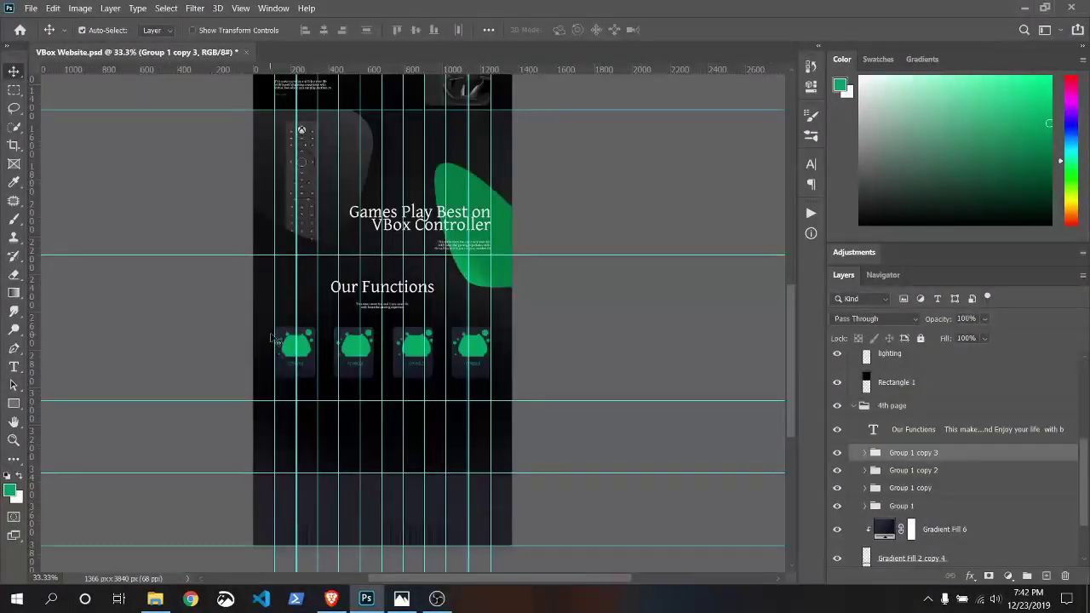
- Zoom out to the whole page and save the document
key(ctrl+minus)
click(30, 8)
click(51, 154)
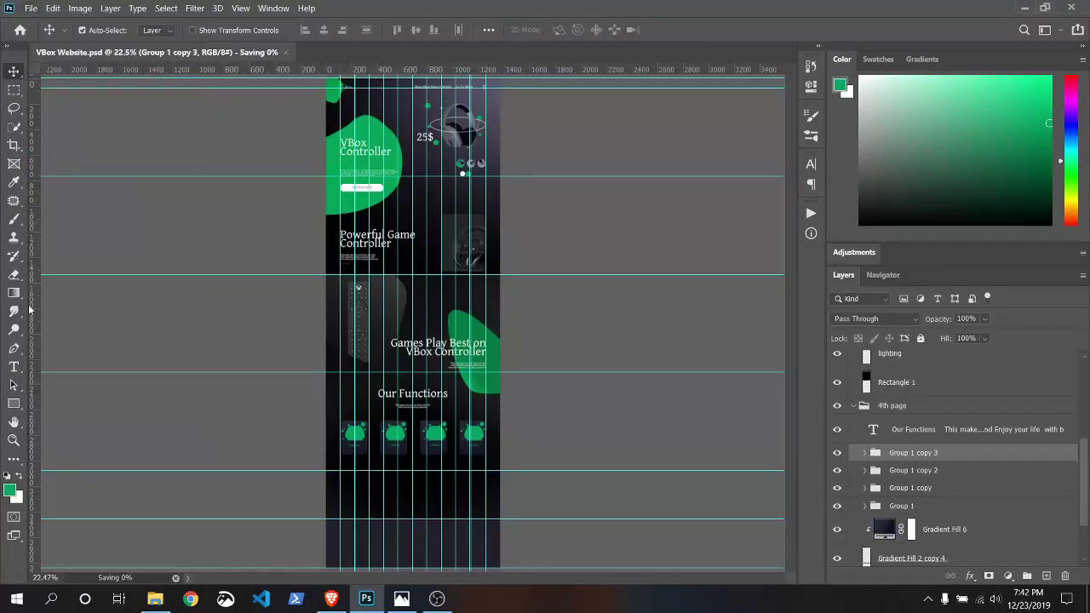
click(13, 170)
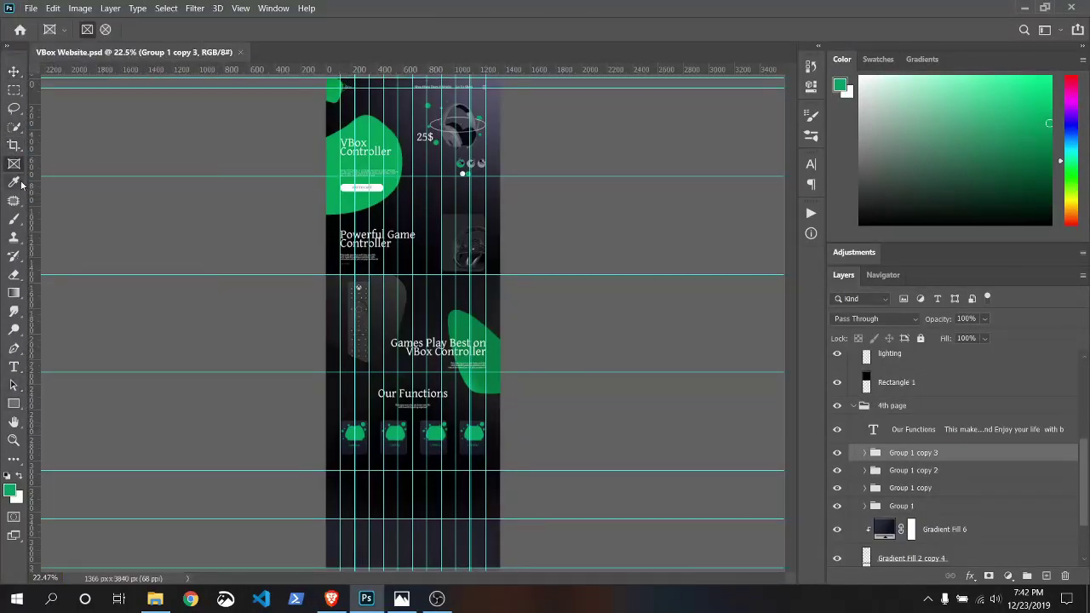
- Make a first attempt at raising the canvas bottom, then zoom in on the Our Functions section
key(c)
drag(419, 568, 425, 526)
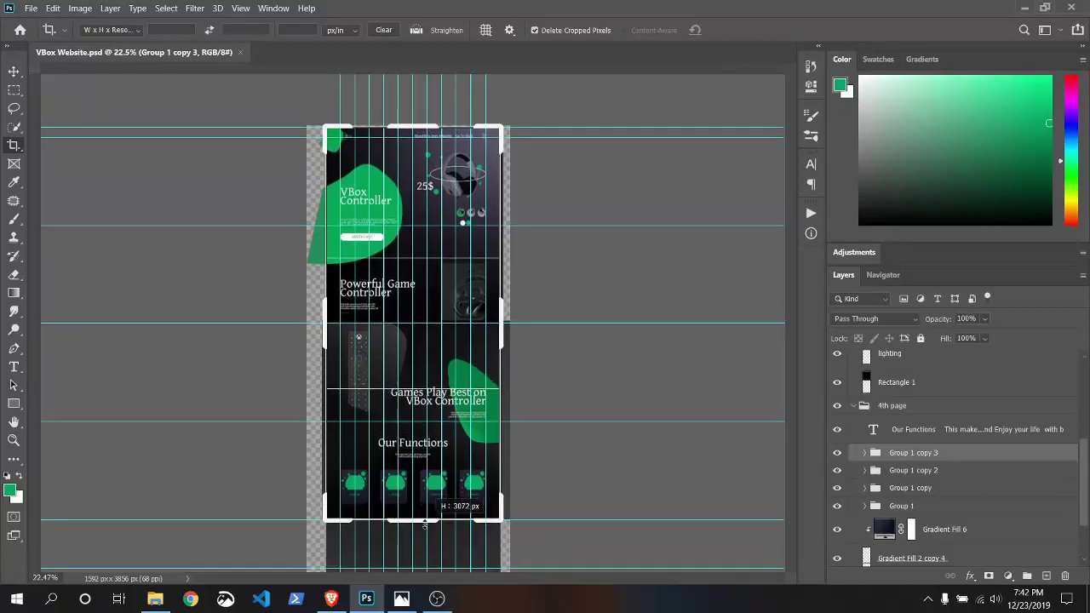
key(Return)
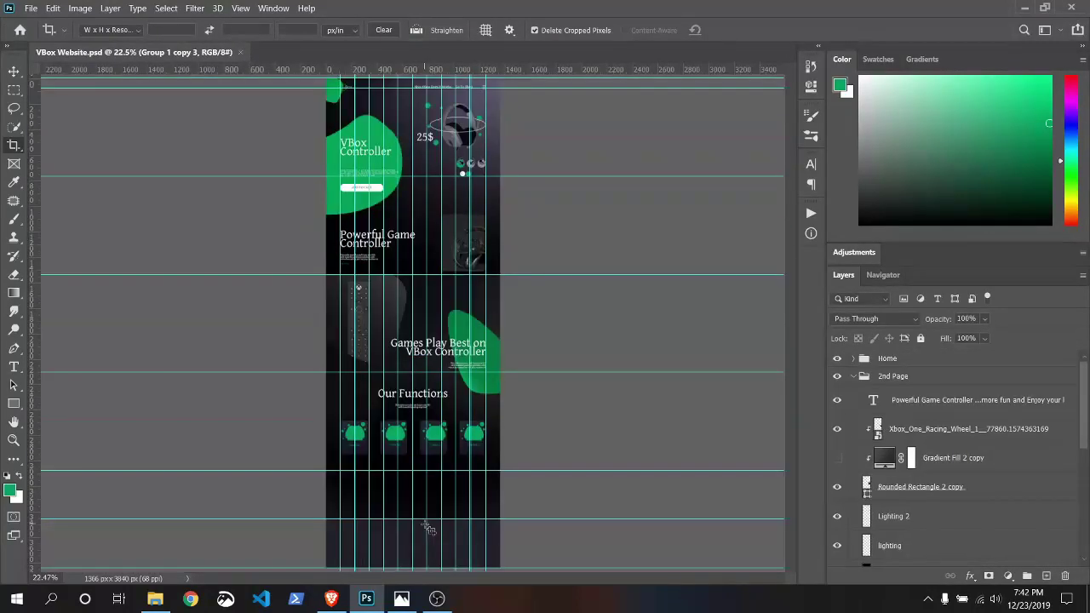
key(ctrl+plus)
key(ctrl+plus)
key(ctrl+plus)
scroll(793, 379, down, 3)
scroll(794, 379, down, 3)
- Crop the canvas to 1366 × 3072 px, ending just below the CONSOLE cards
click(565, 353)
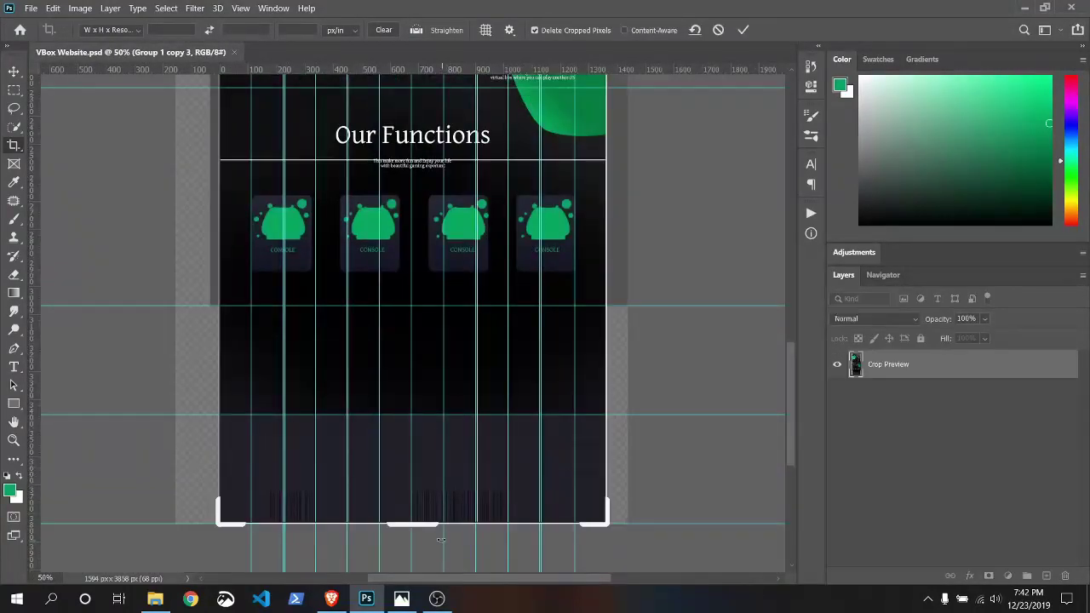
drag(430, 483, 435, 414)
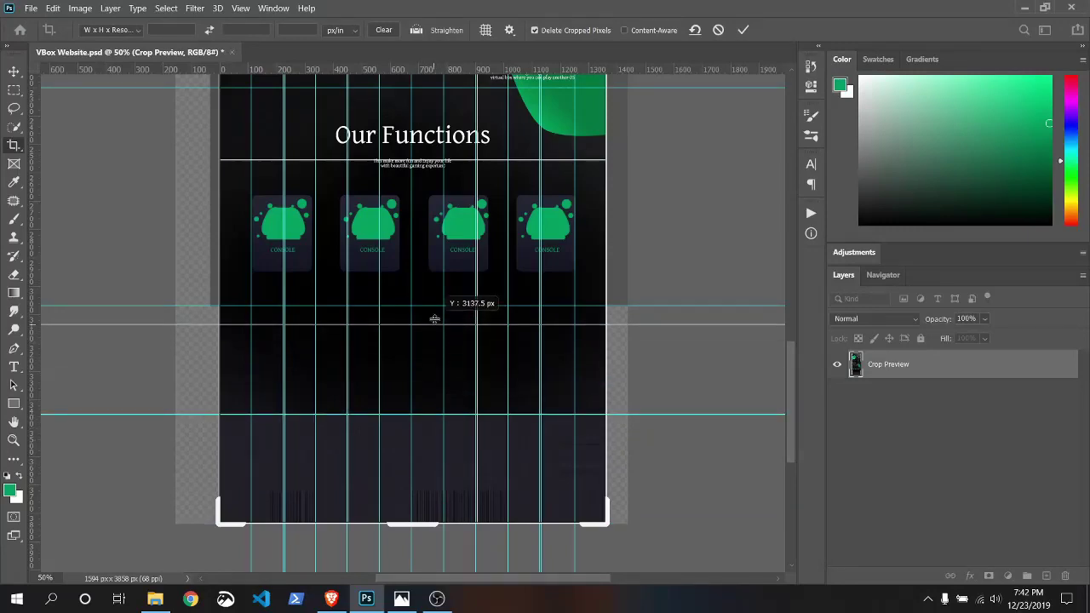
drag(434, 319, 437, 306)
key(Return)
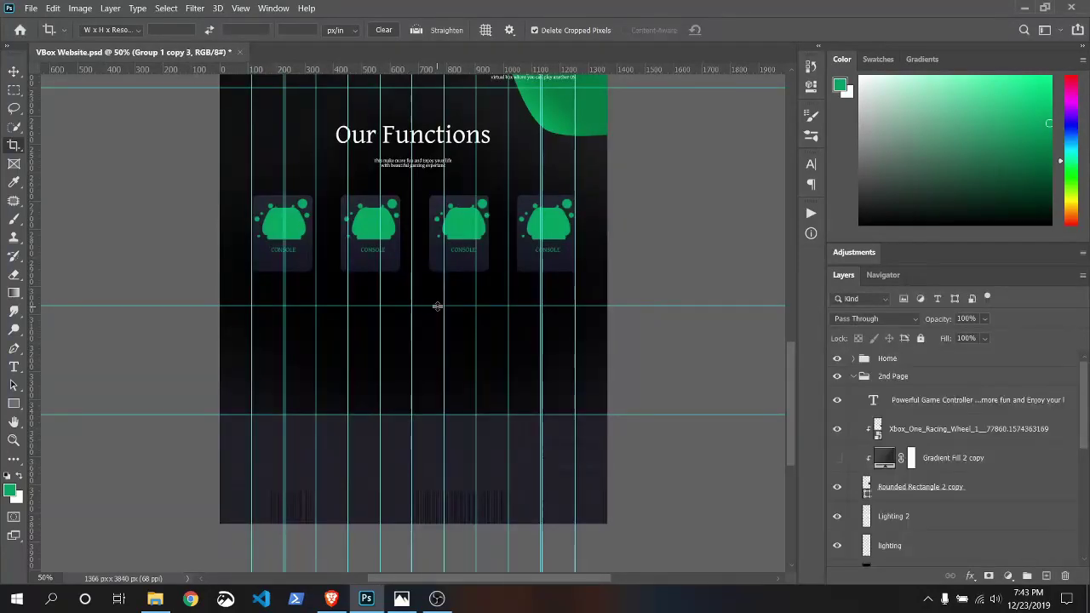
click(292, 380)
drag(413, 523, 434, 419)
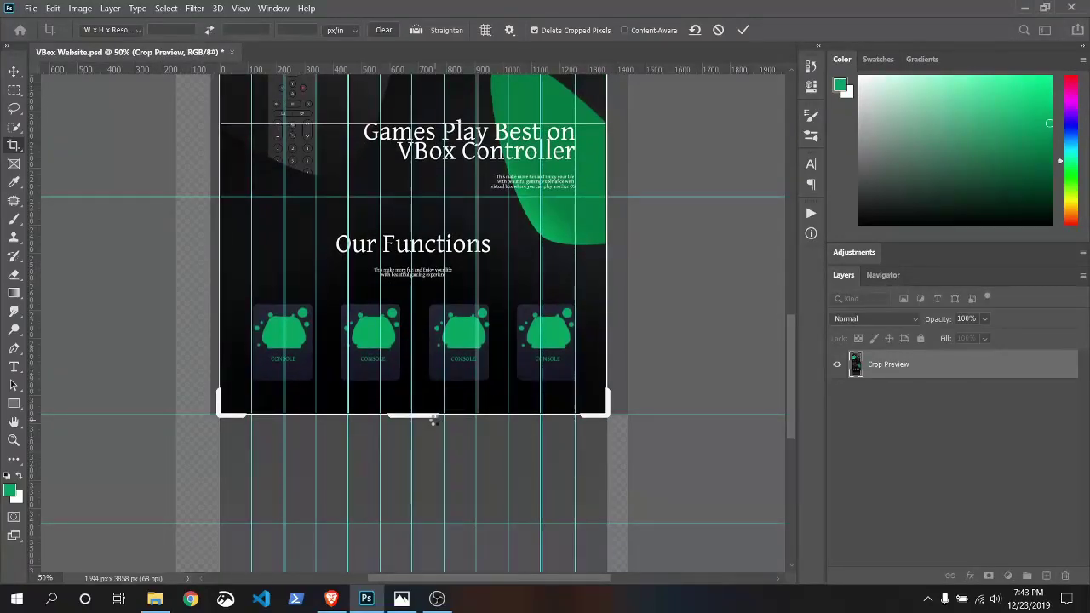
key(Return)
scroll(440, 426, down, 2)
- Hide the guides and save the document
click(241, 7)
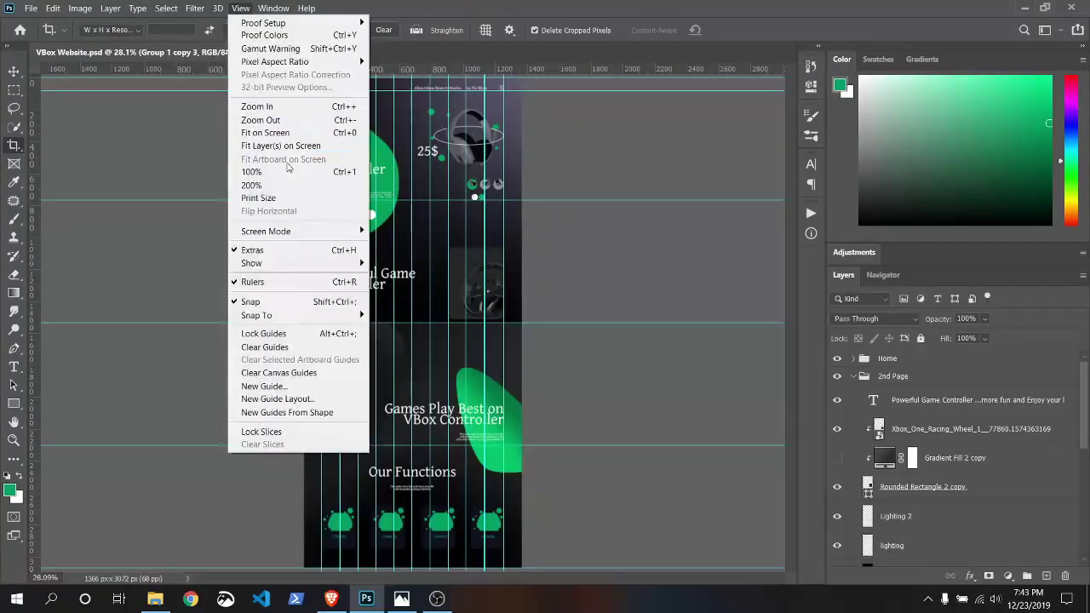
click(405, 315)
click(30, 8)
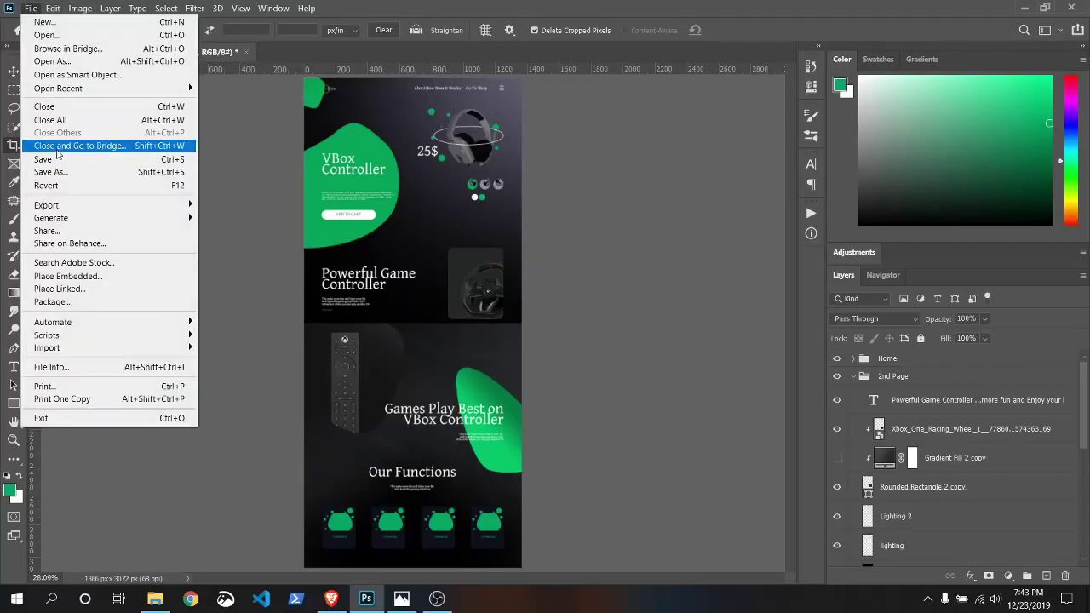
click(60, 161)
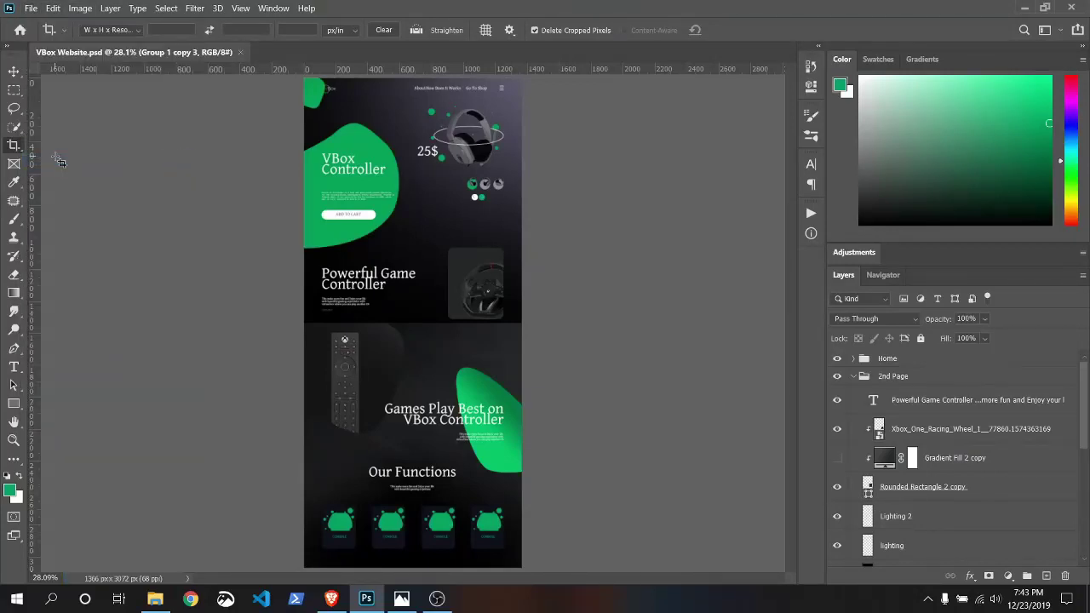
- Save a JPEG copy named VBox Website.jpg at quality 11
click(32, 8)
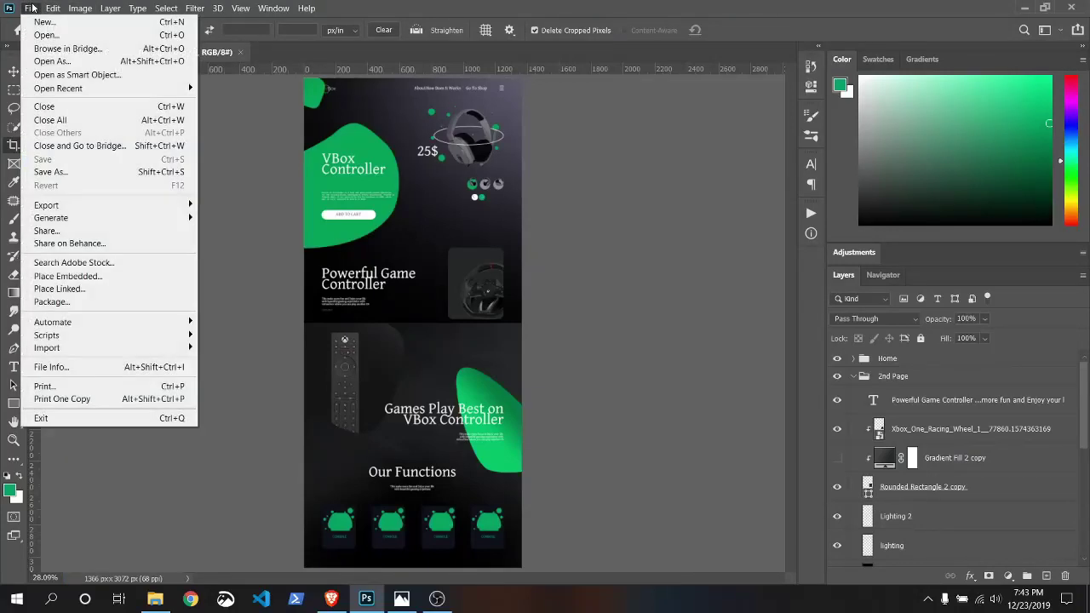
click(51, 171)
click(568, 405)
click(204, 282)
click(201, 390)
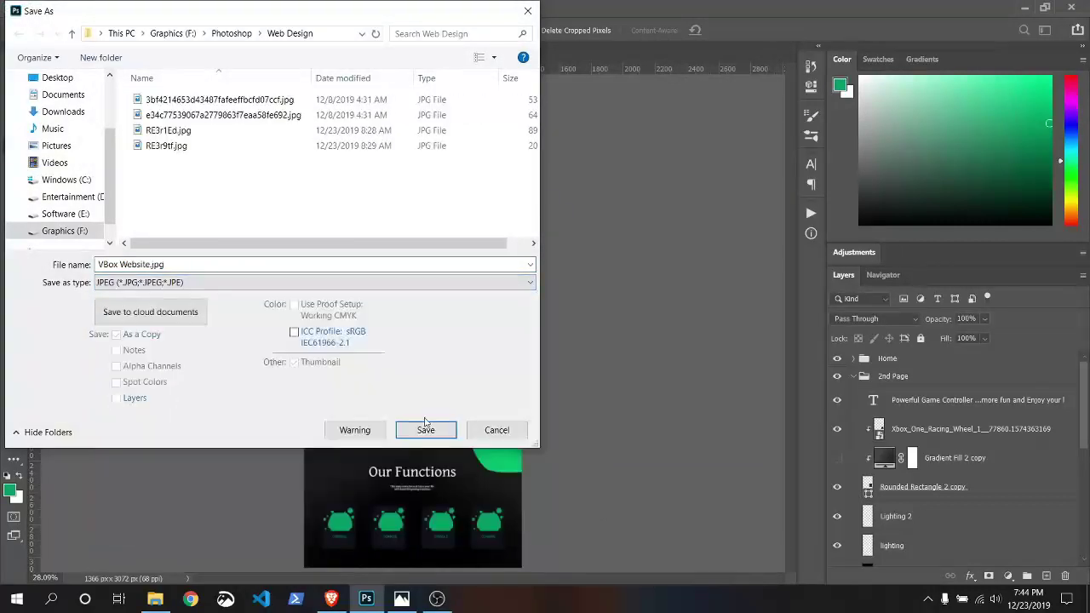
click(424, 428)
drag(520, 109, 496, 118)
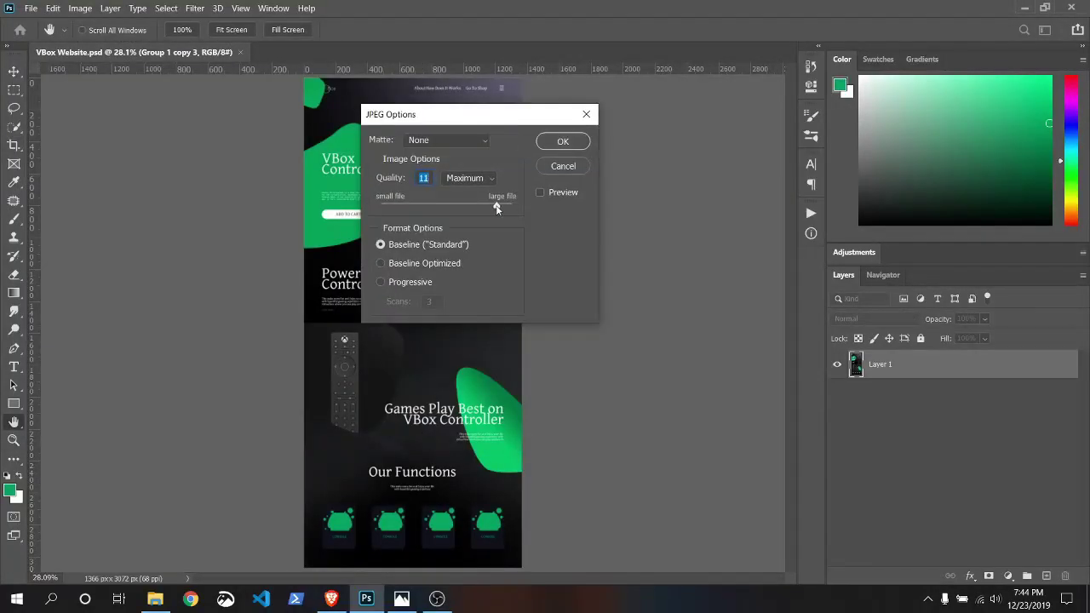
click(560, 142)
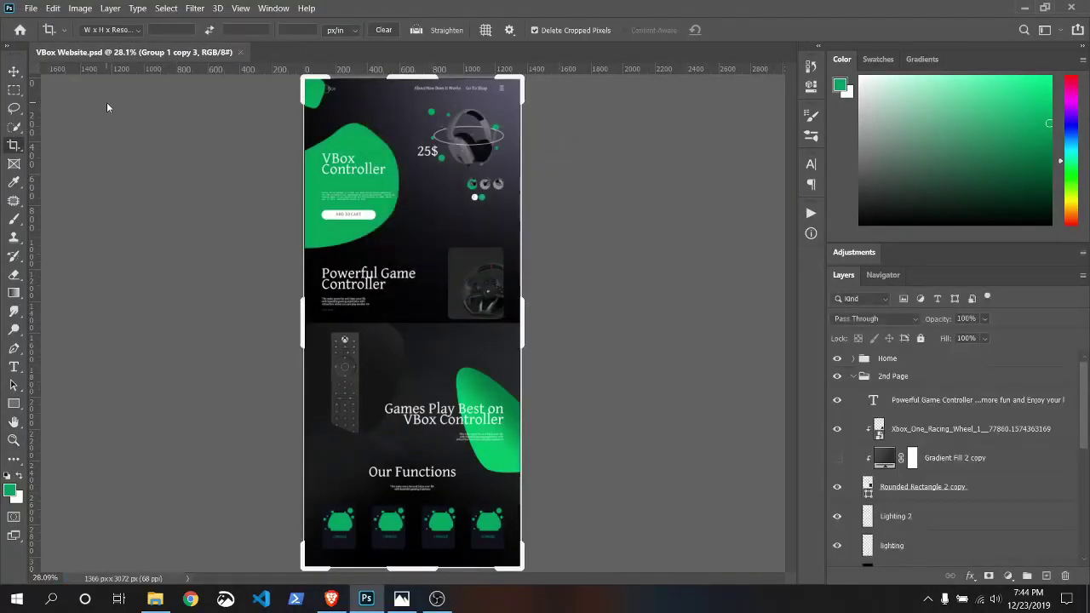